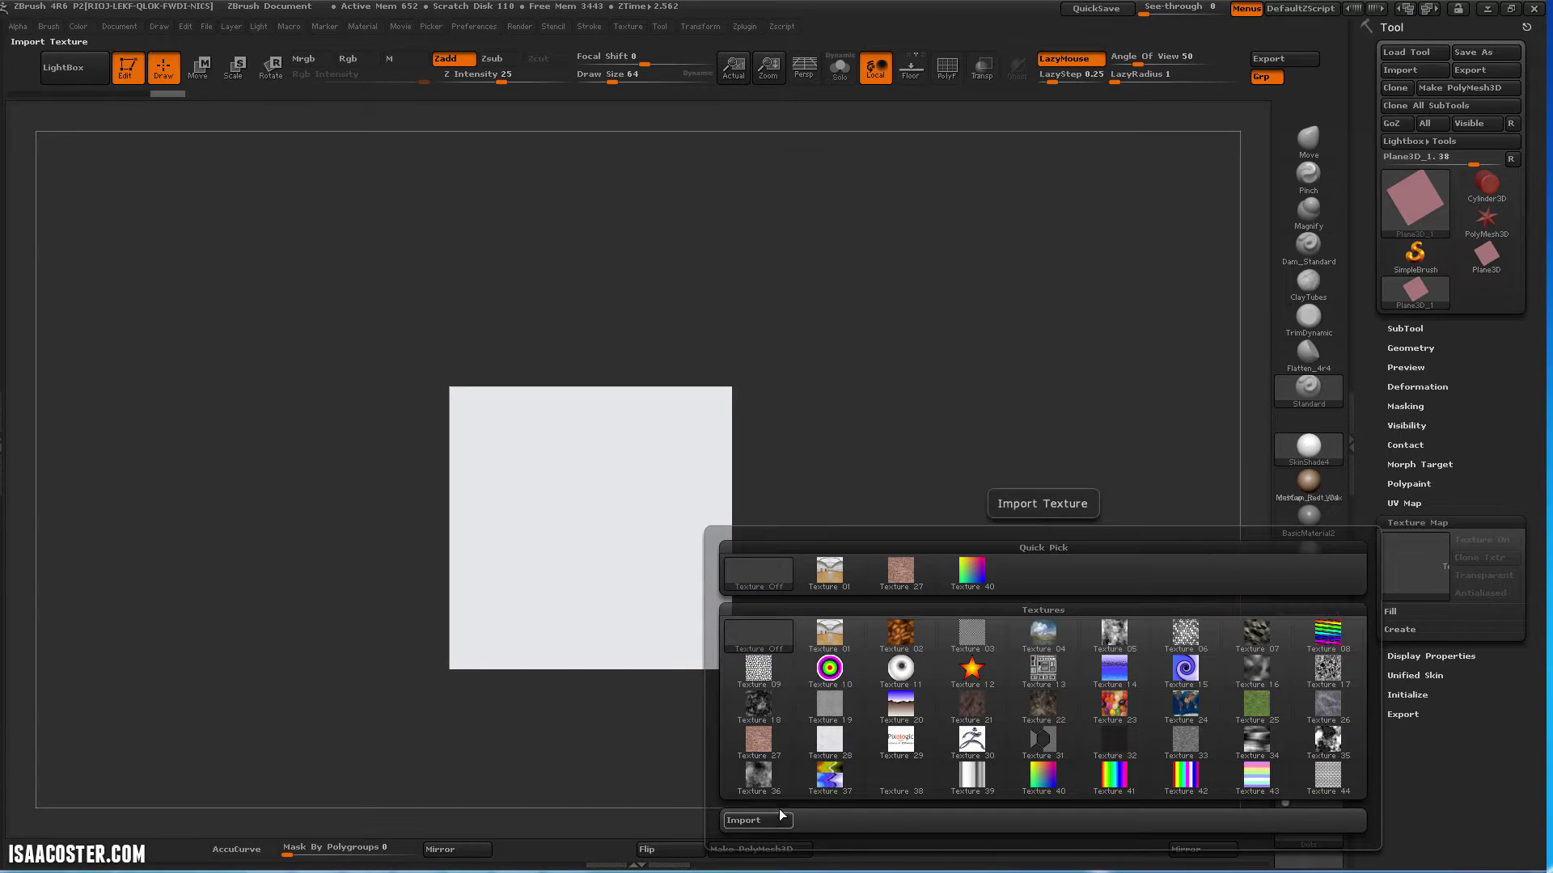
Import elephant_ref as the plane's texture map and drop the enlarged reference sheet onto the left half of the canvas
click(776, 820)
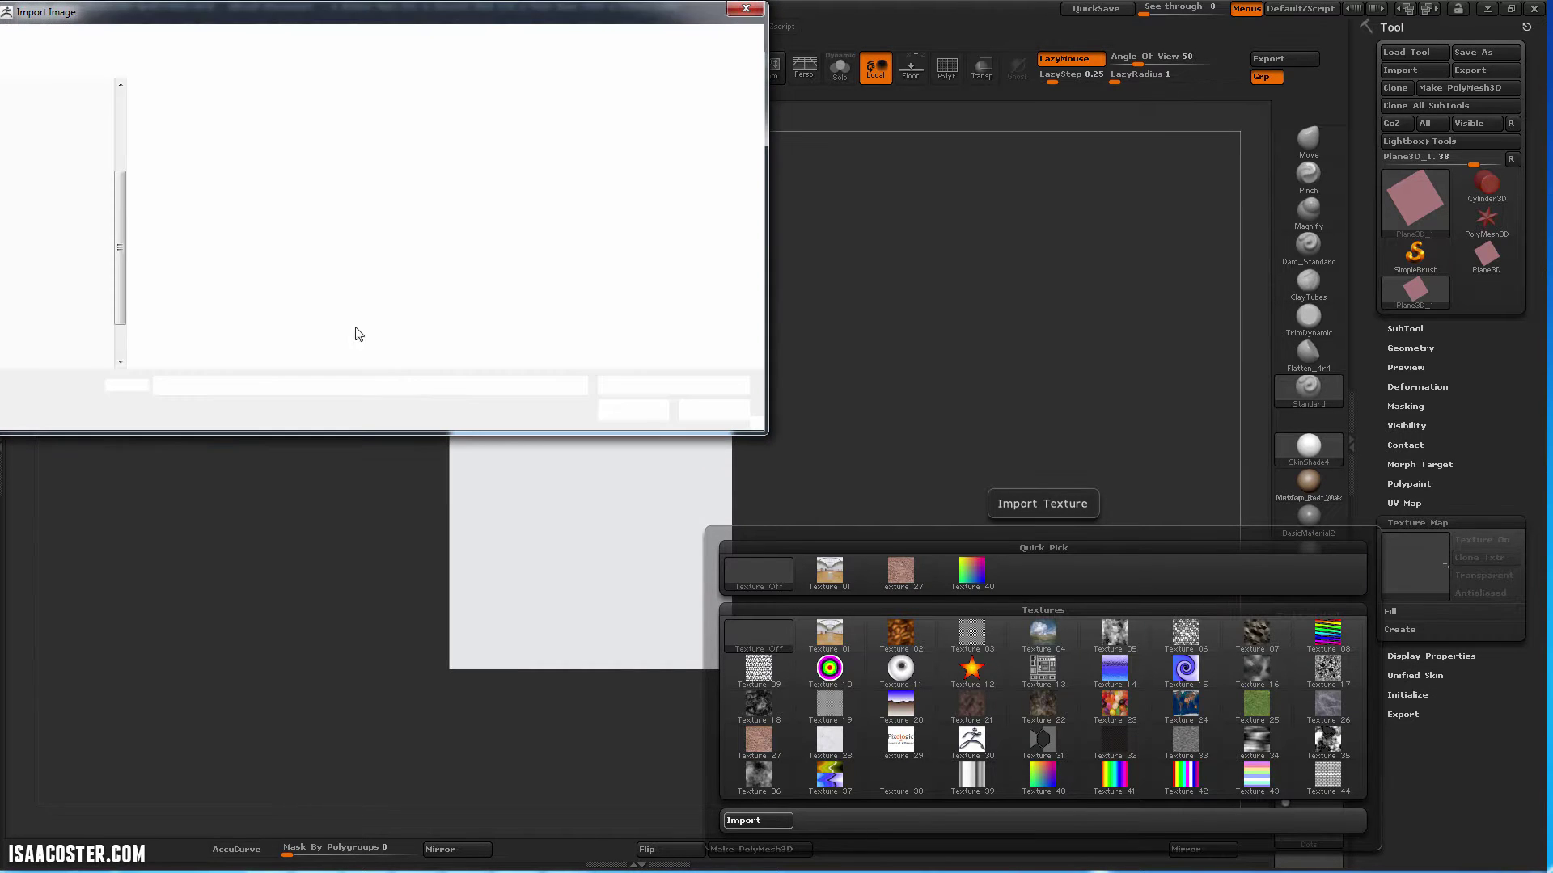
click(207, 136)
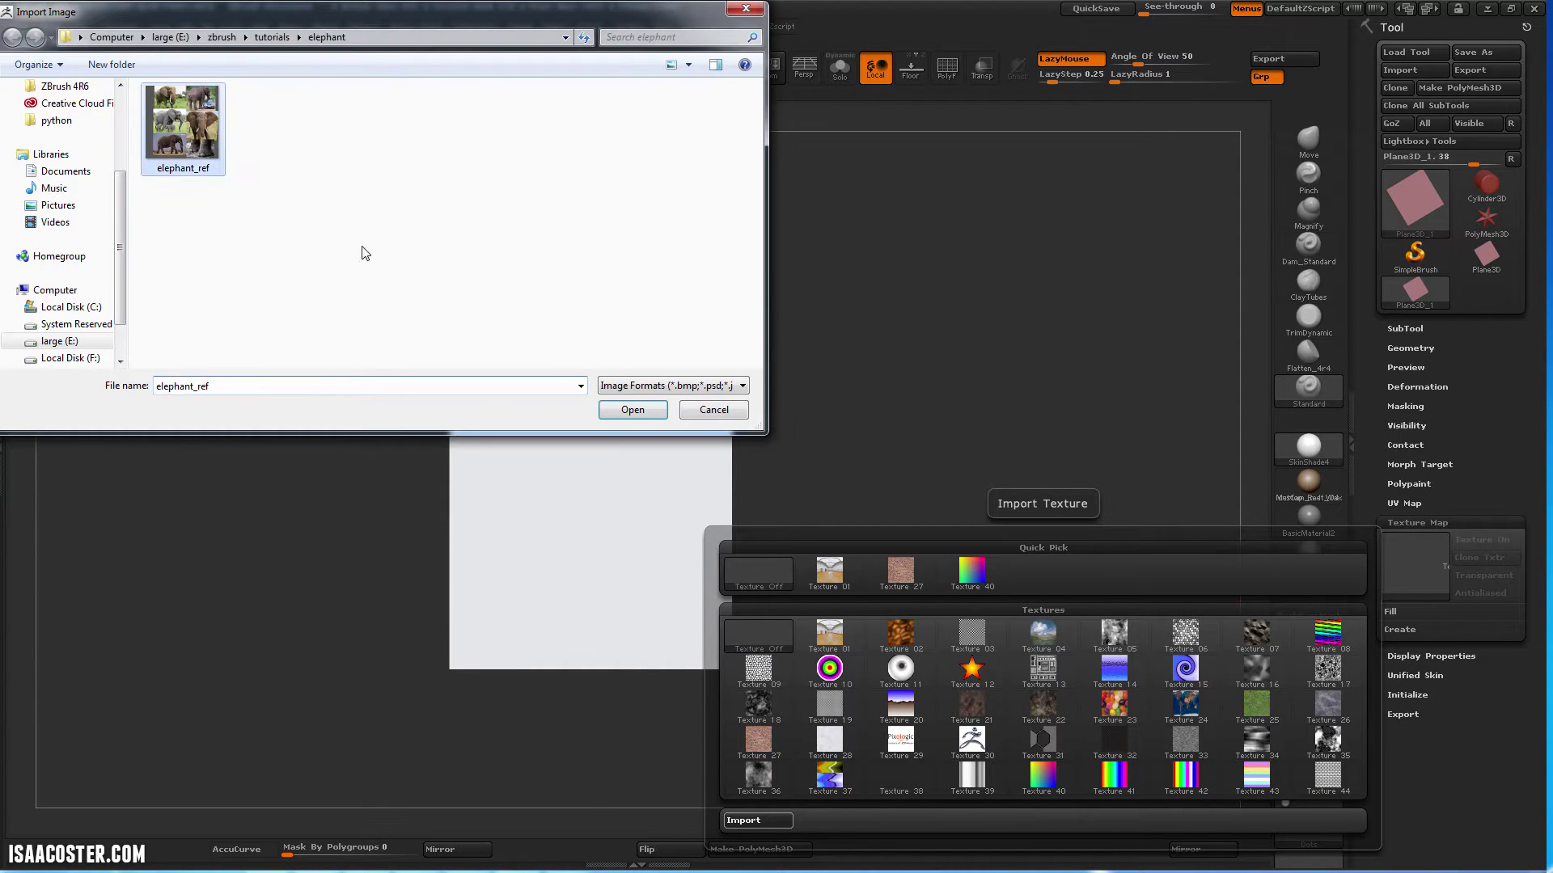
click(634, 410)
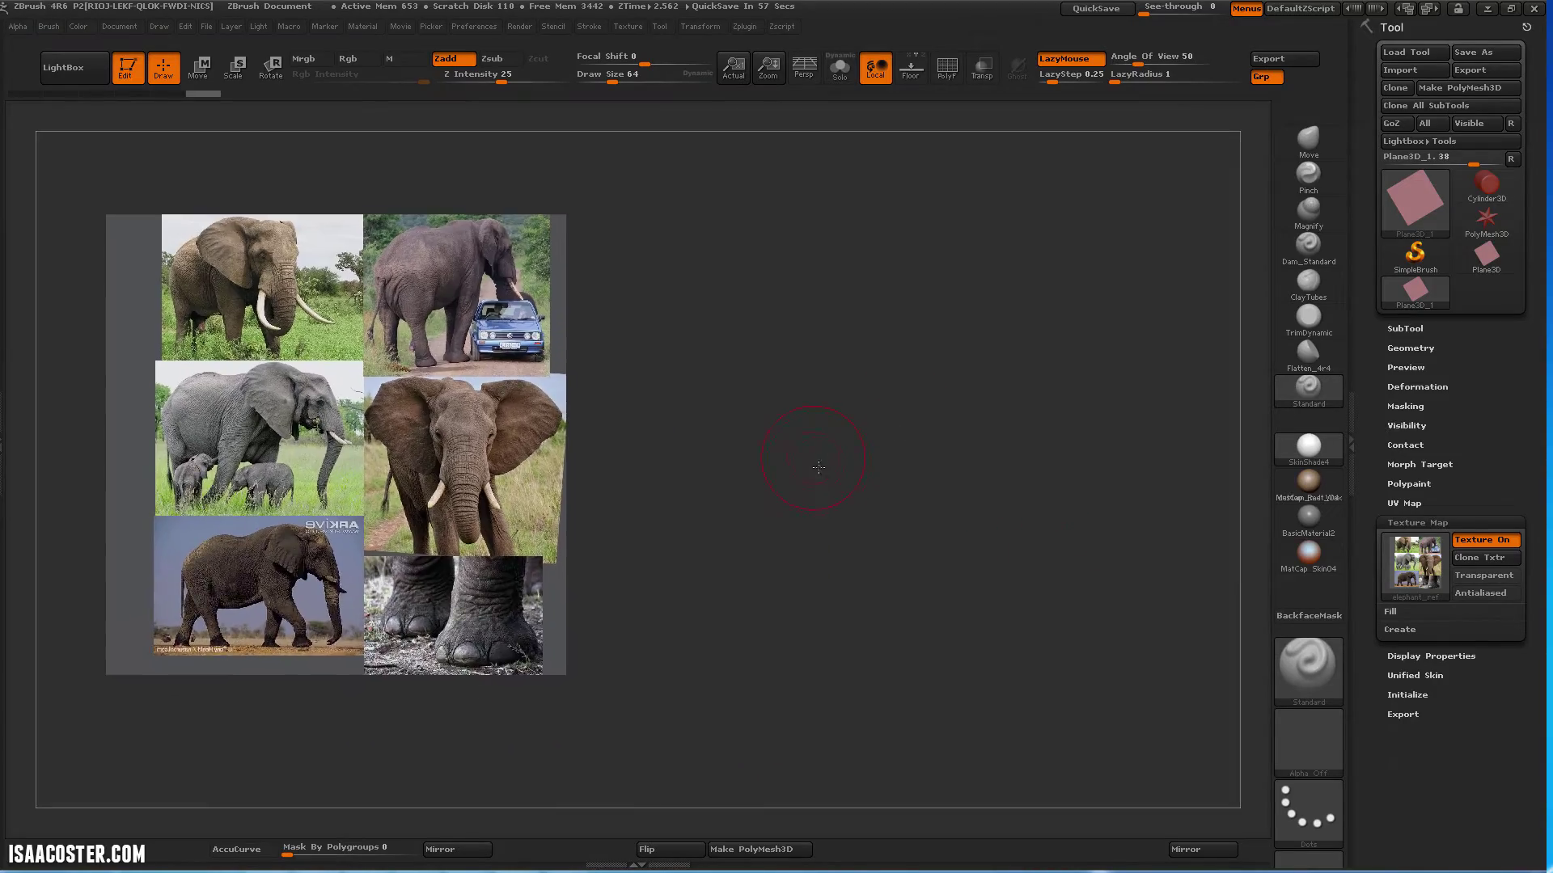
mouse_move(819, 467)
alt+mouse_down()
mouse_move(852, 515)
mouse_move(863, 507)
mouse_move(820, 480)
mouse_move(817, 507)
alt+mouse_up()
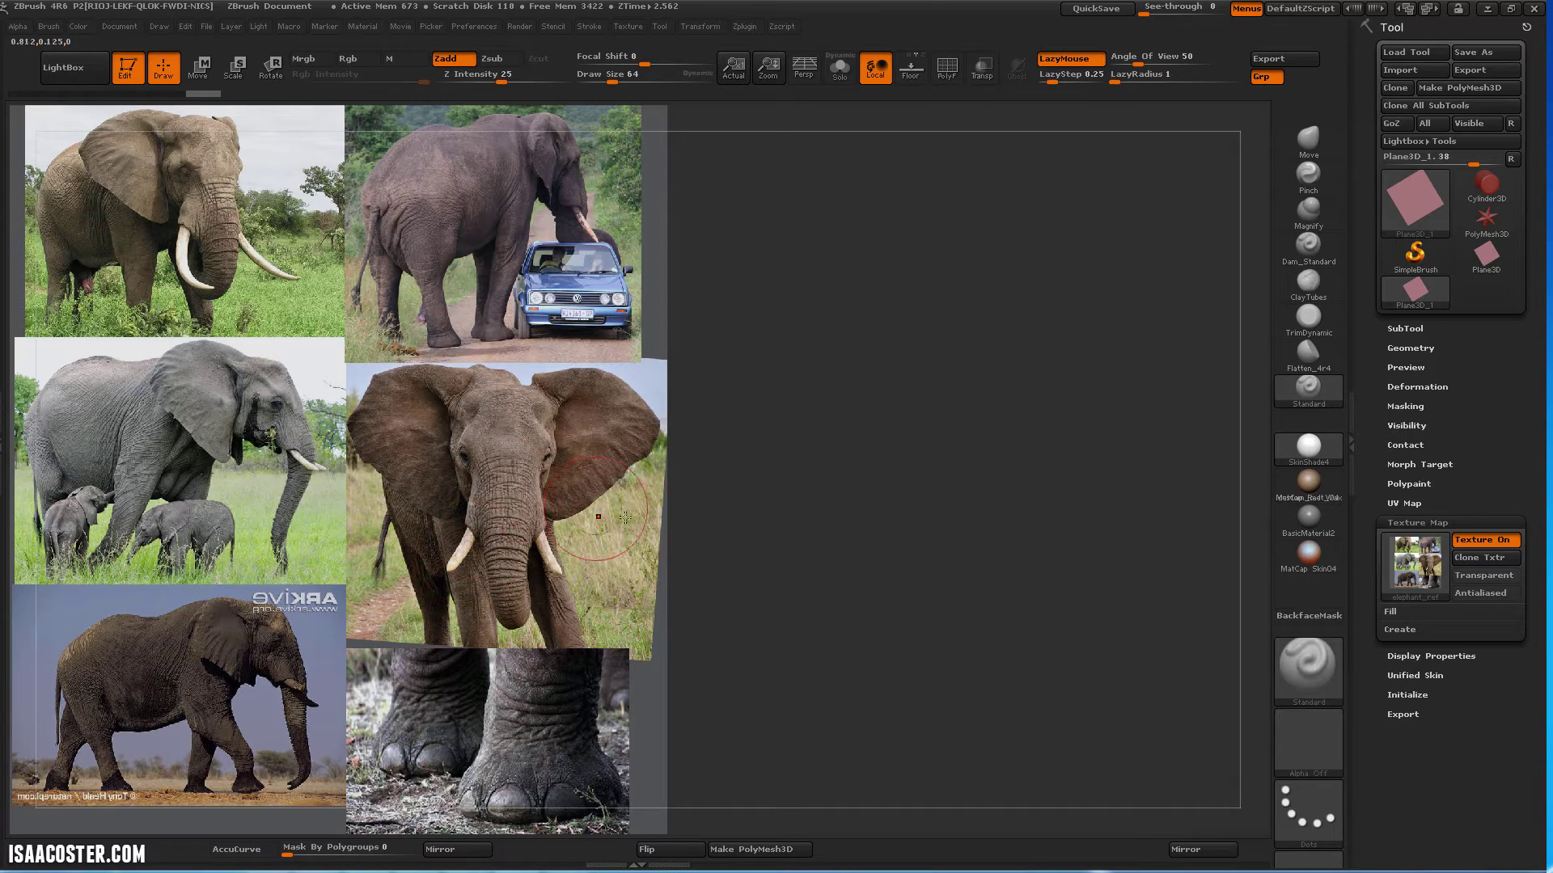
key(t)
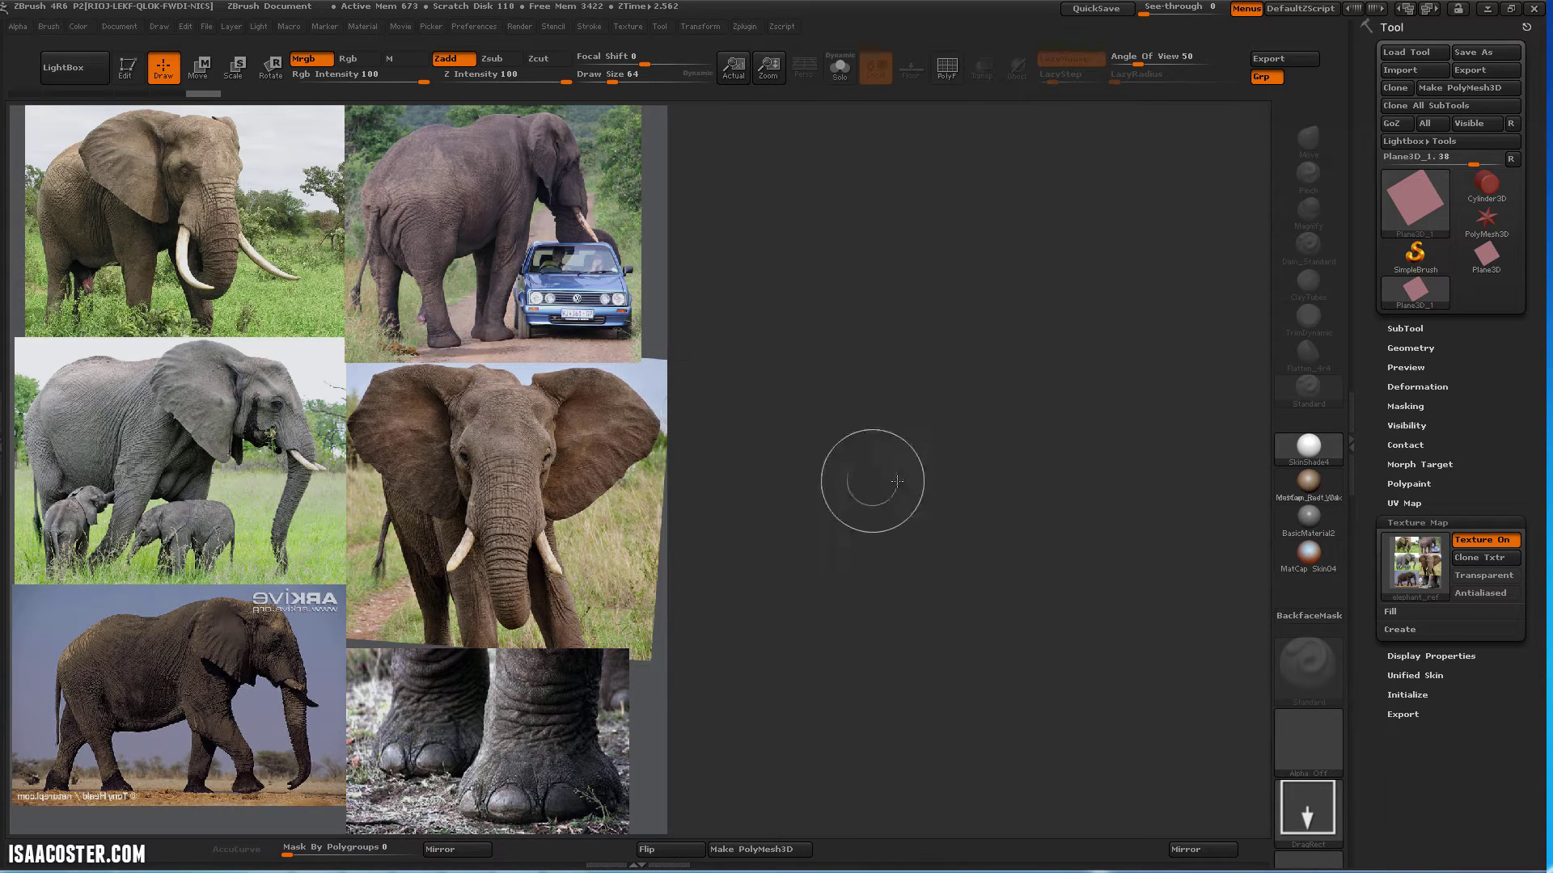
Draw a ZSphere on the empty canvas beside the references and put it into Edit mode
click(1410, 206)
click(971, 348)
drag(970, 406, 970, 471)
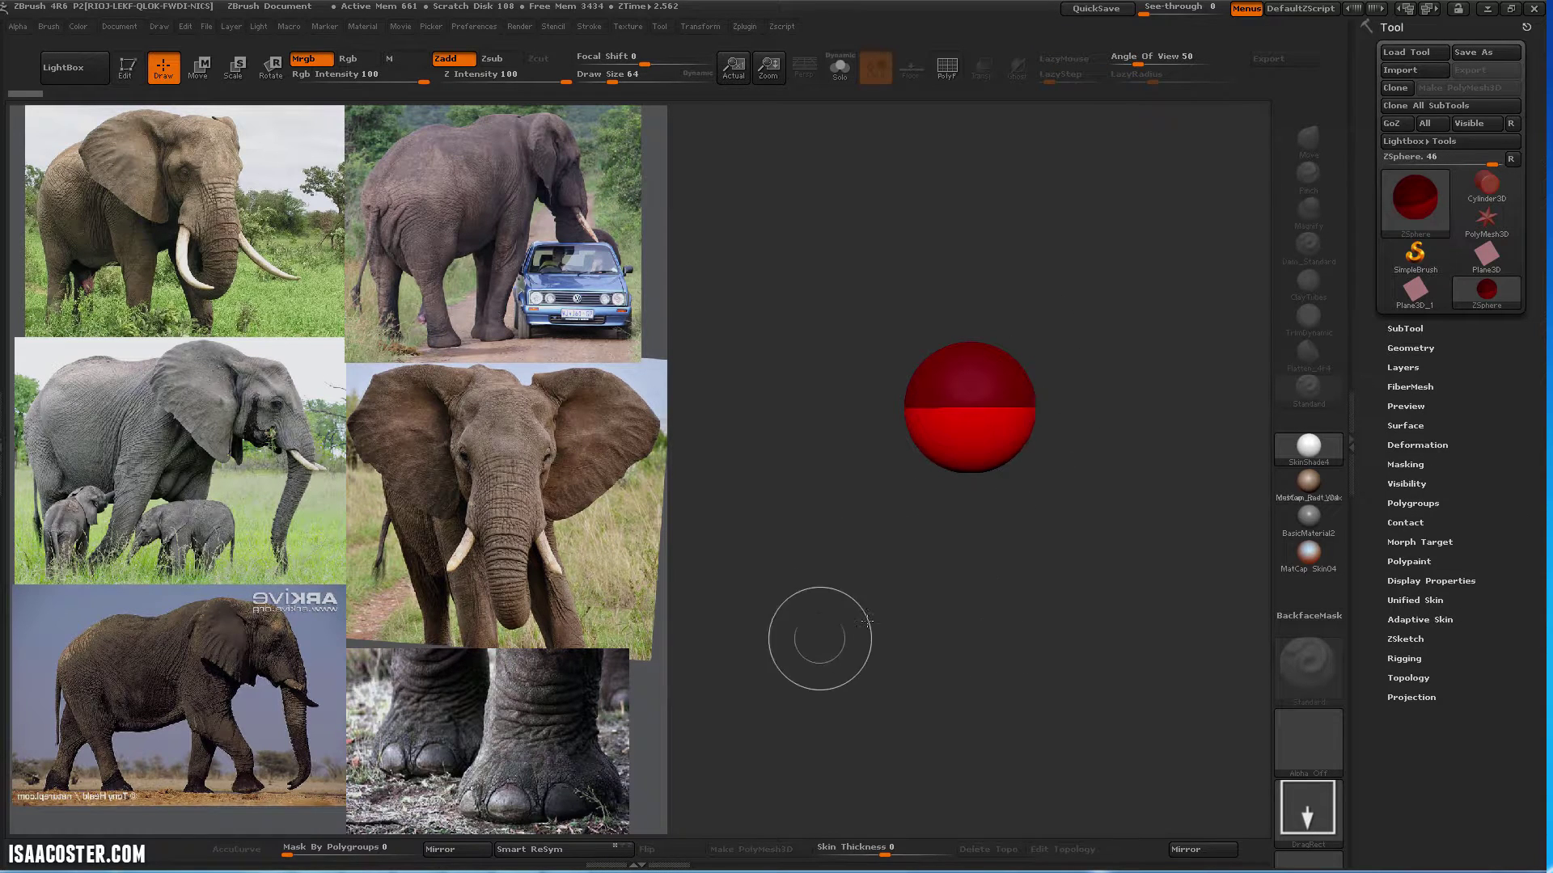
key(t)
Add a second body sphere to the root ZSphere and a mirrored pair of smaller spheres on its sides
drag(1088, 561, 1031, 530)
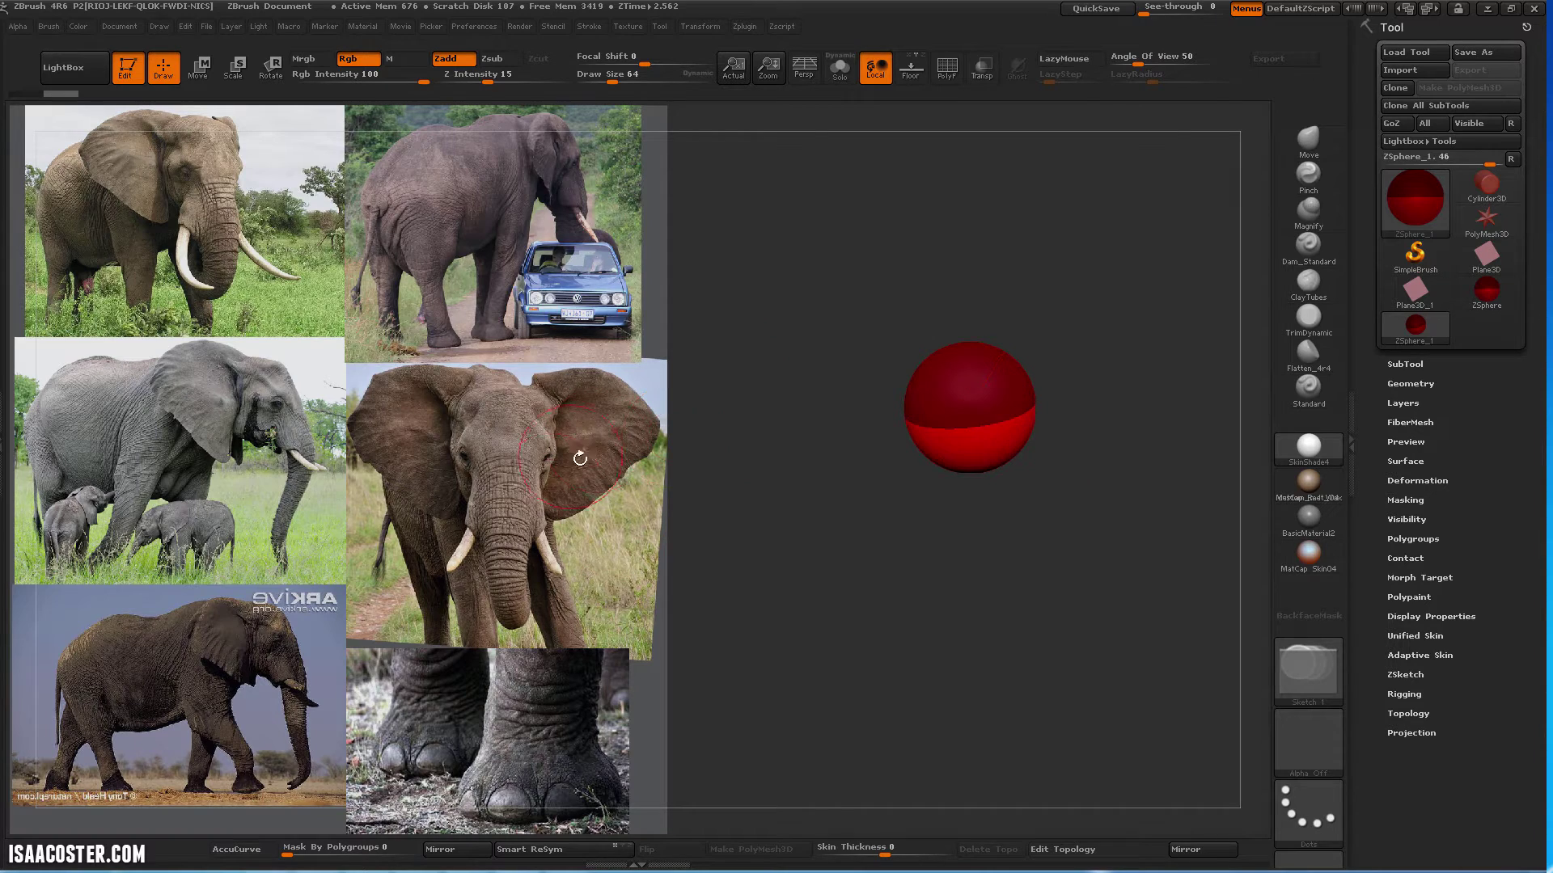
mouse_move(987, 600)
alt+mouse_down()
mouse_move(967, 558)
mouse_move(984, 551)
alt+mouse_up()
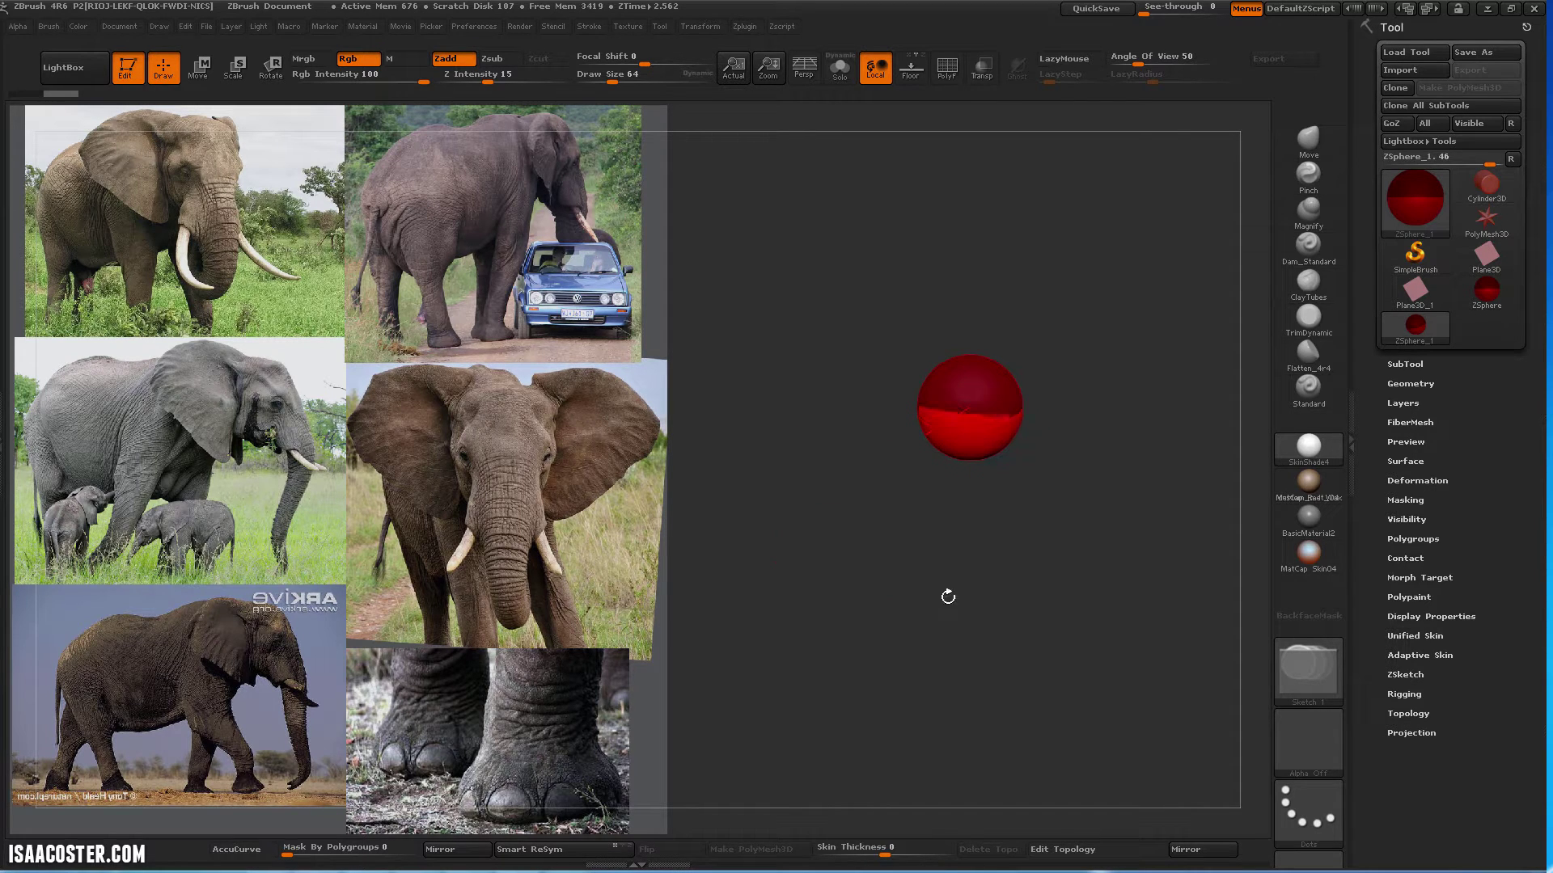
drag(1004, 422, 1062, 413)
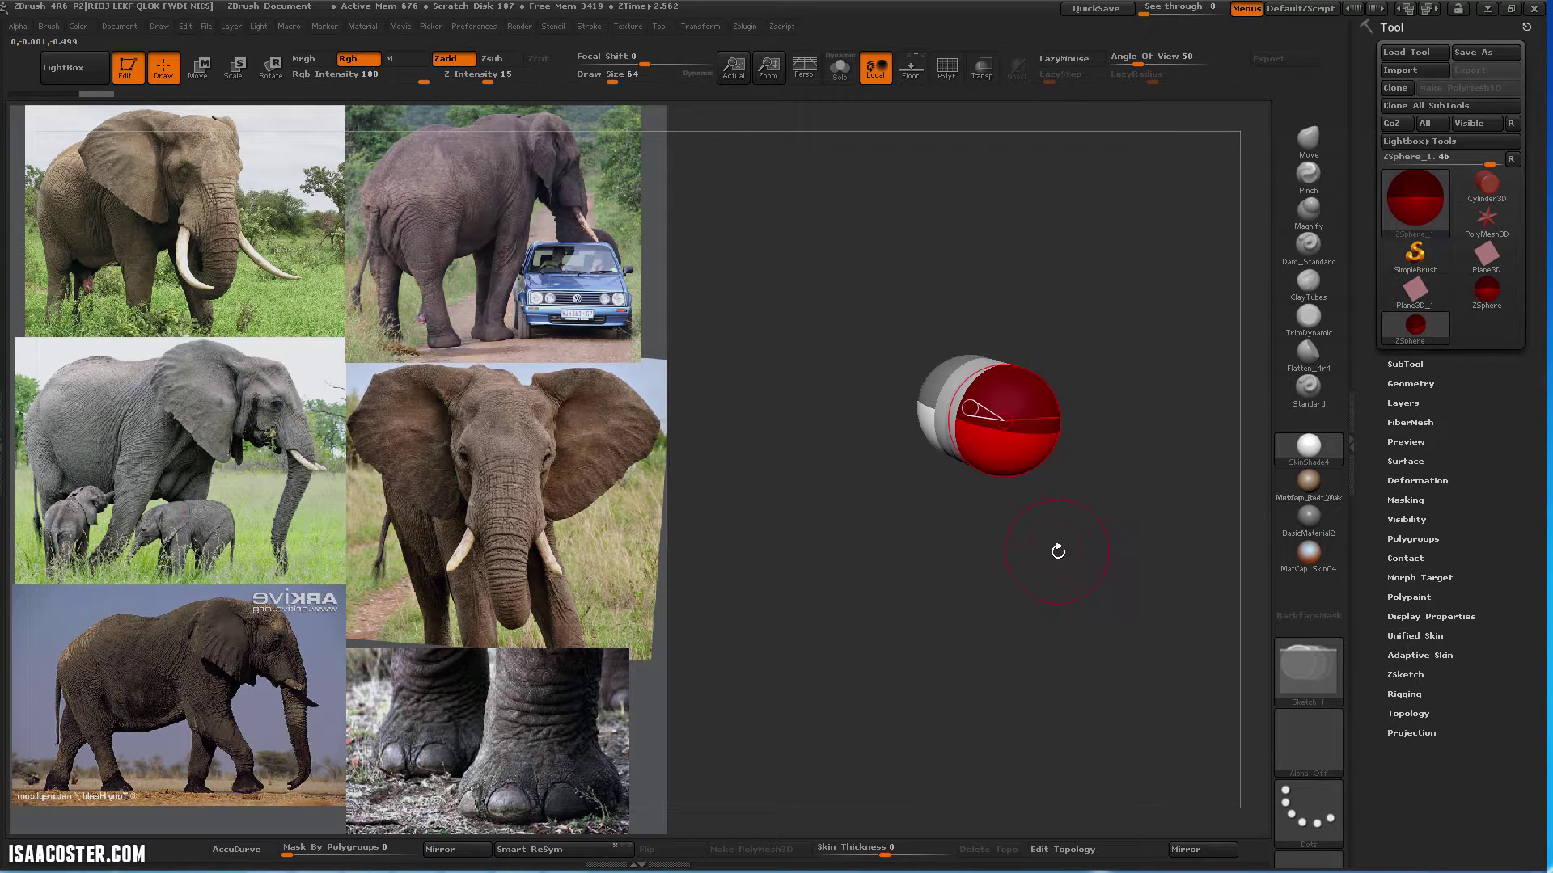
drag(1057, 550, 1107, 584)
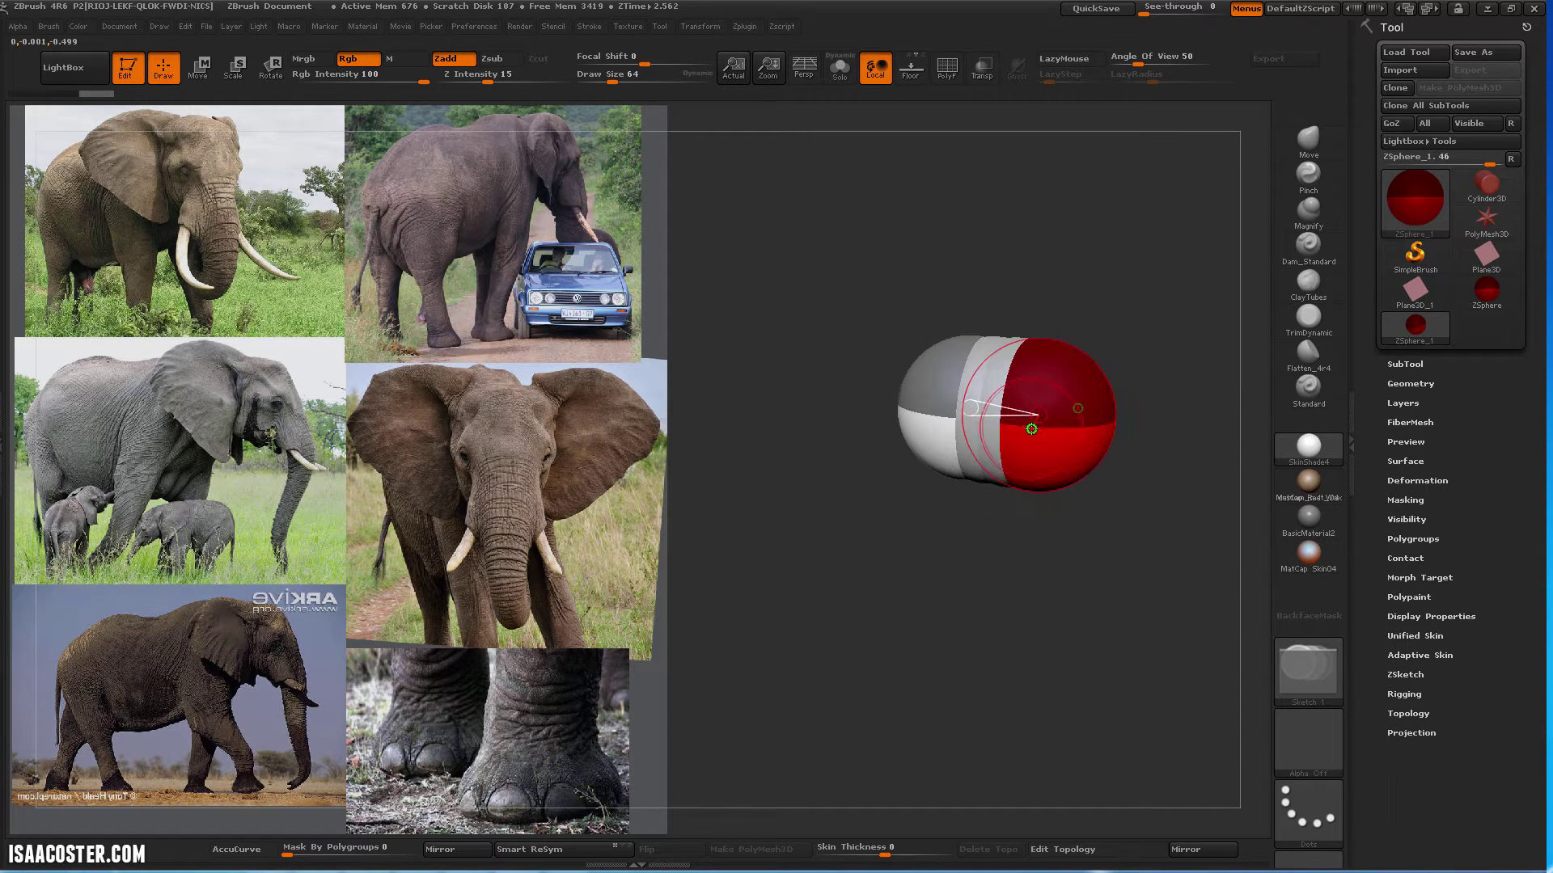
drag(1031, 428, 1037, 391)
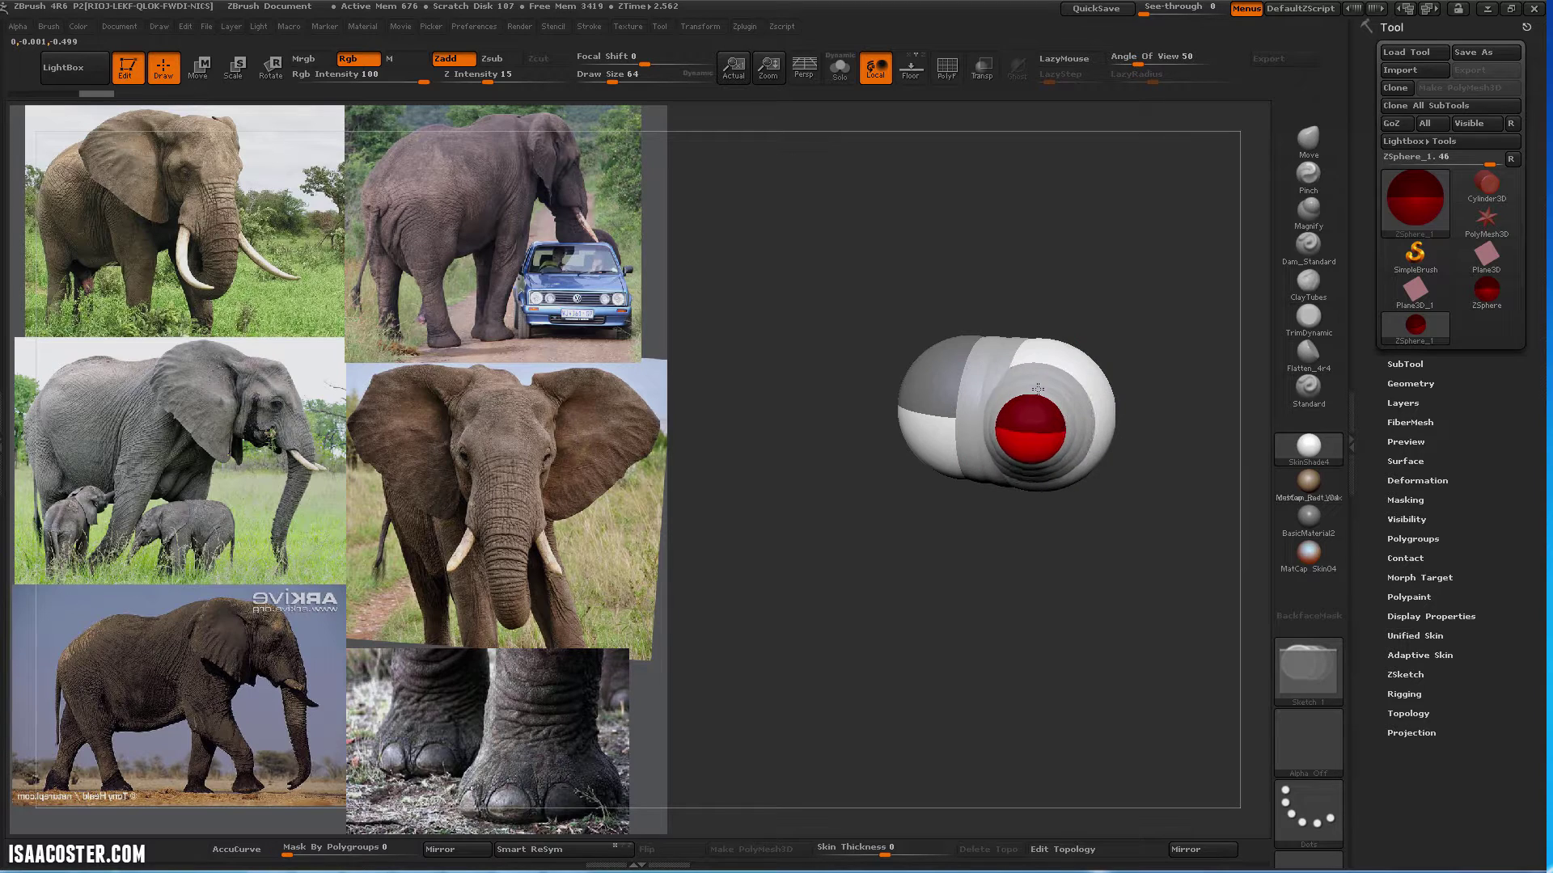
Add a head sphere at the front end of the ZSphere body and a smaller sphere on its front
alt+drag(1085, 223, 985, 170)
drag(1033, 227, 1002, 191)
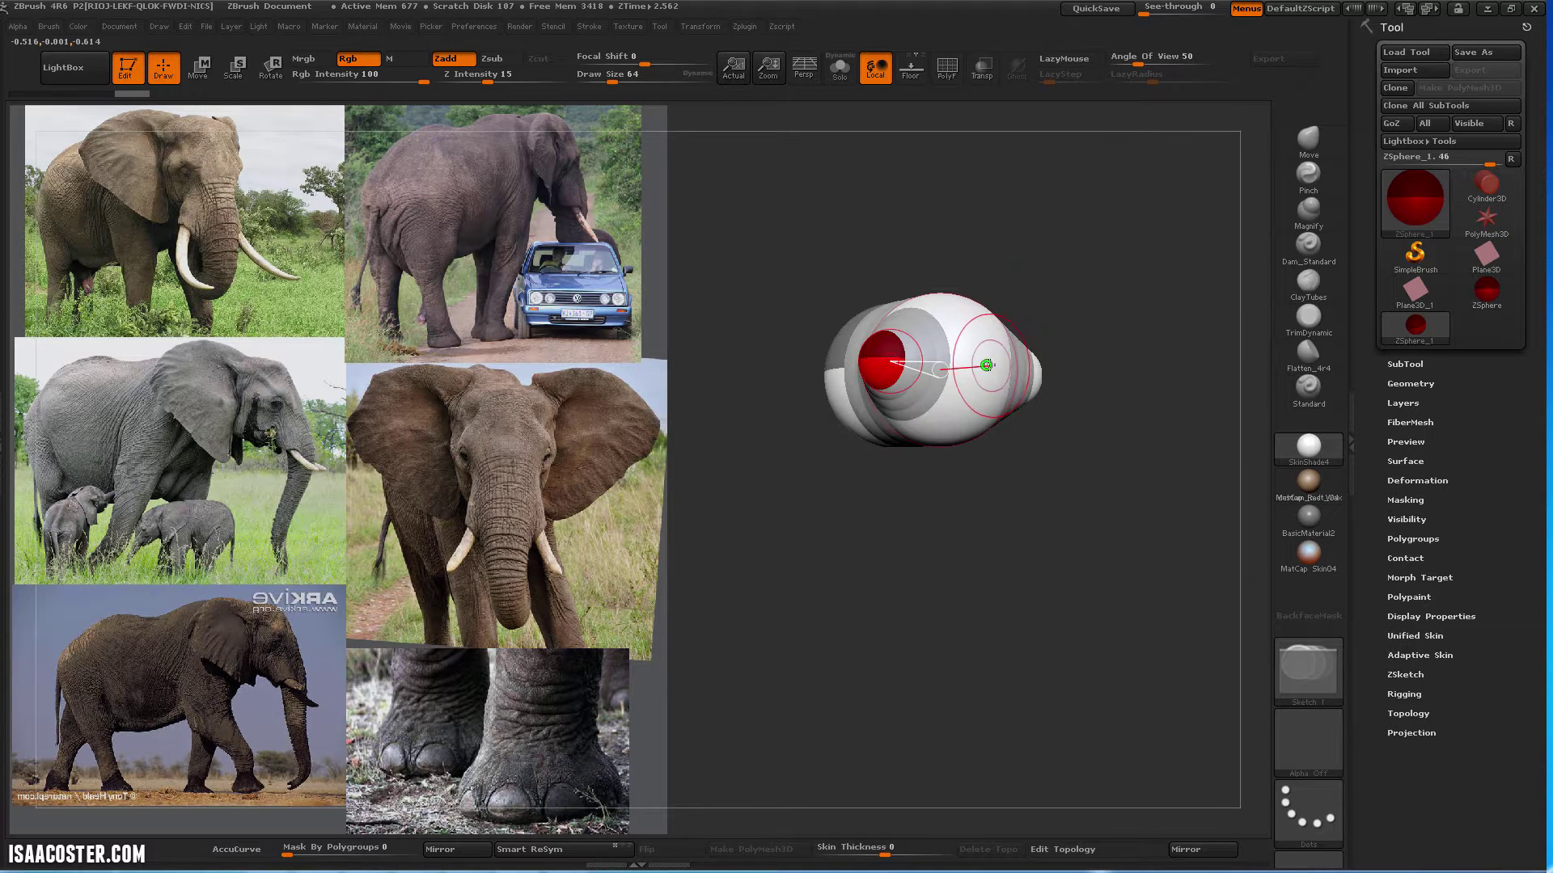
drag(986, 370, 1000, 344)
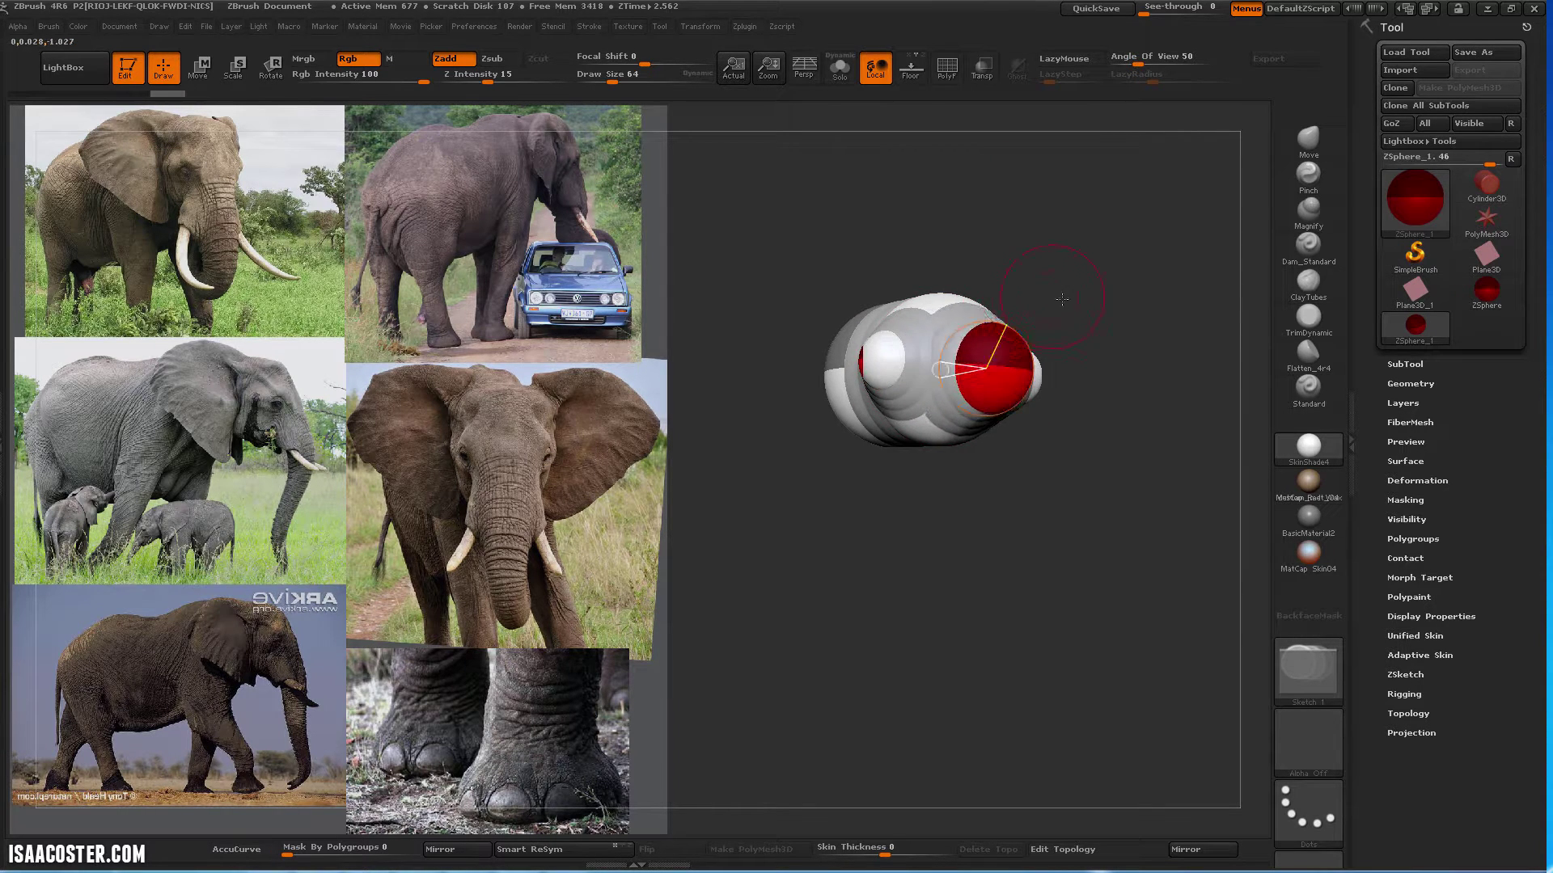
drag(1062, 299, 1012, 375)
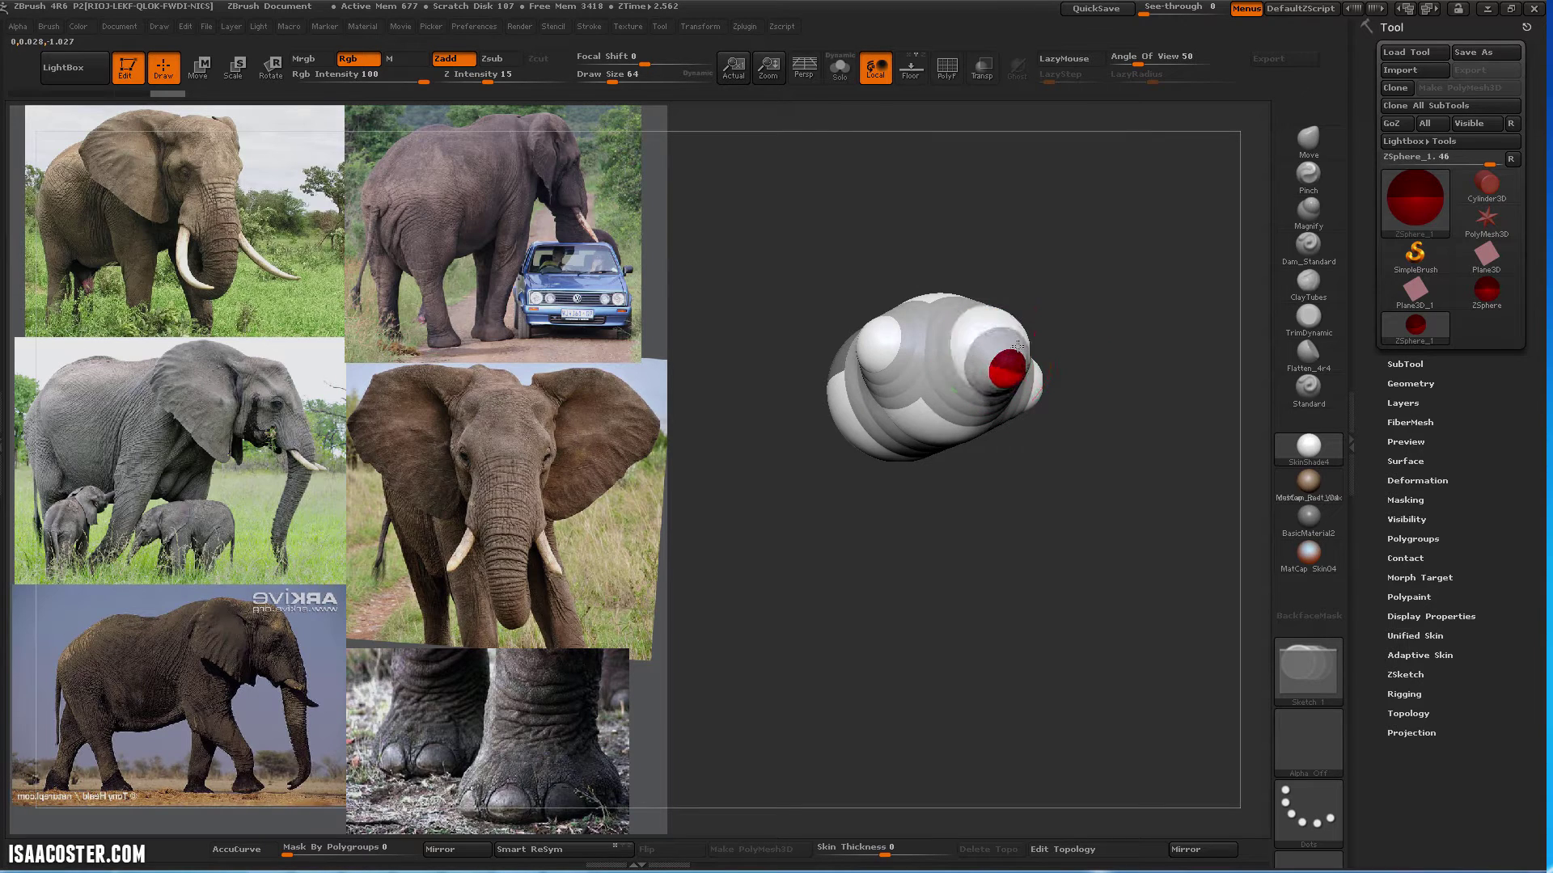
Move the small sphere on the head downward to form a long trunk
drag(1040, 321, 1118, 317)
key(w)
drag(1034, 376, 1000, 511)
key(e)
drag(1134, 459, 1182, 460)
click(1088, 332)
click(889, 350)
key(w)
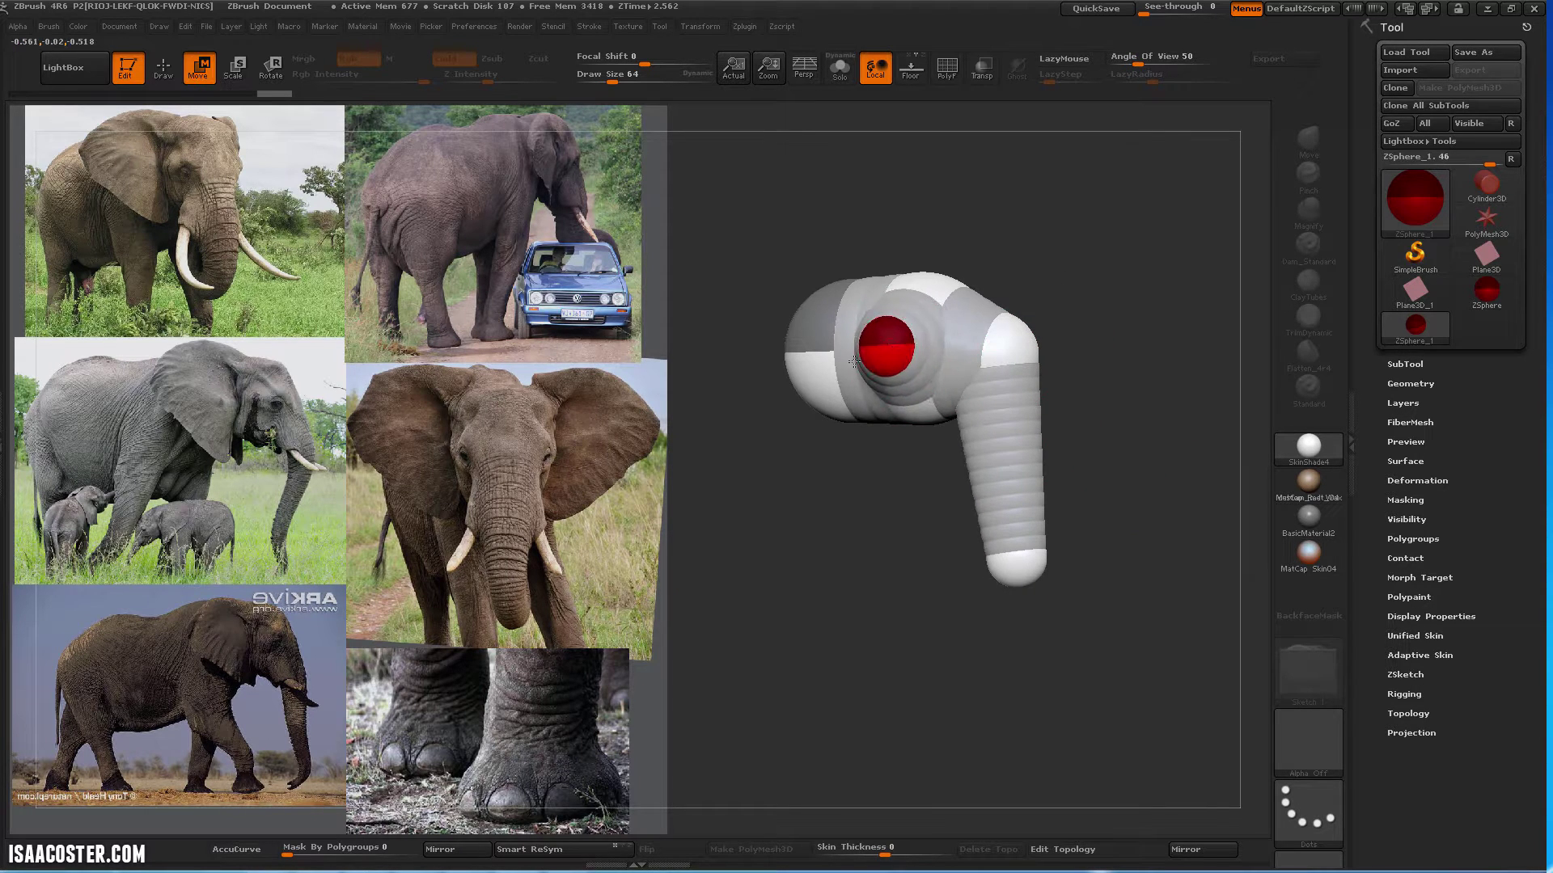
Apply the brown custom material and draw a large sphere on the rear end of the body
mouse_move(738, 574)
mouse_down()
mouse_move(924, 580)
mouse_move(921, 604)
mouse_move(938, 581)
mouse_move(939, 613)
mouse_move(951, 485)
mouse_up()
key(q)
click(1318, 486)
drag(907, 617, 931, 562)
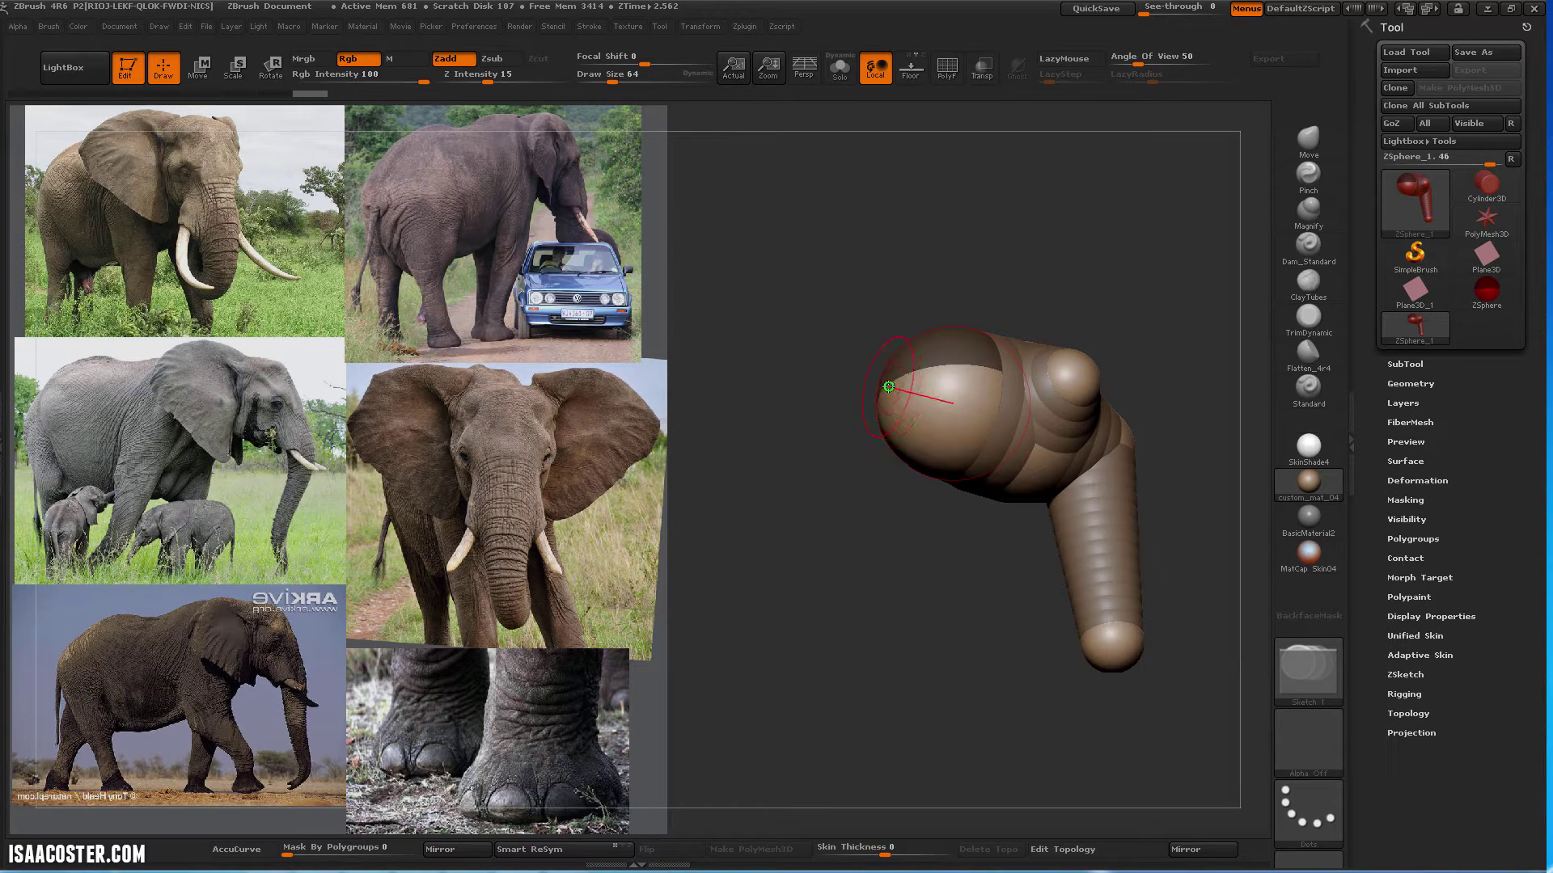
drag(914, 346, 927, 325)
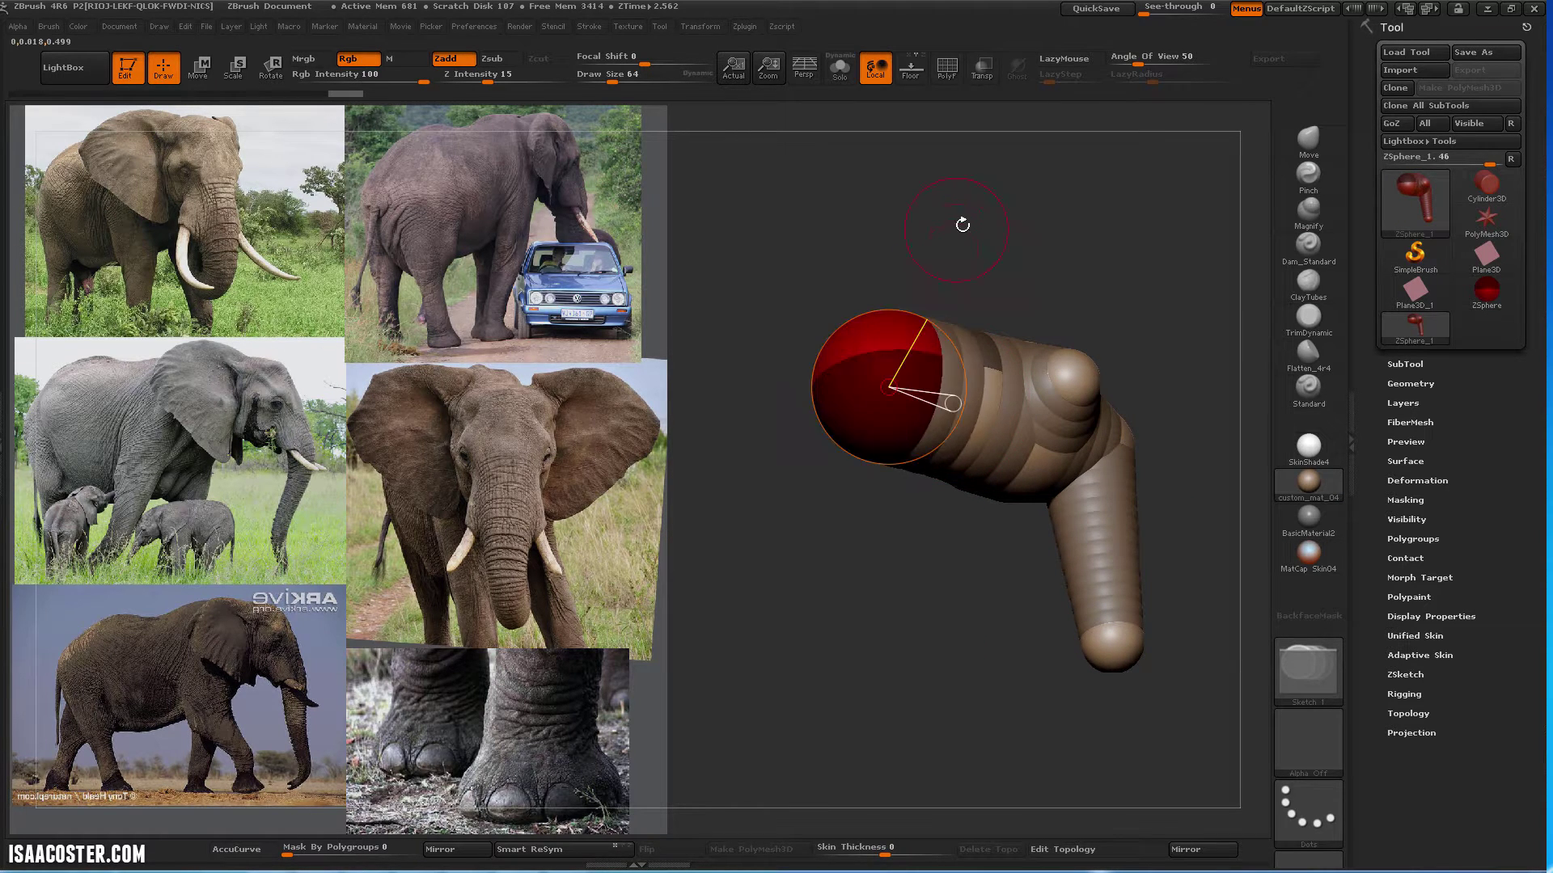
Enlarge the rear body sphere and lower it slightly
drag(962, 225, 1088, 212)
key(w)
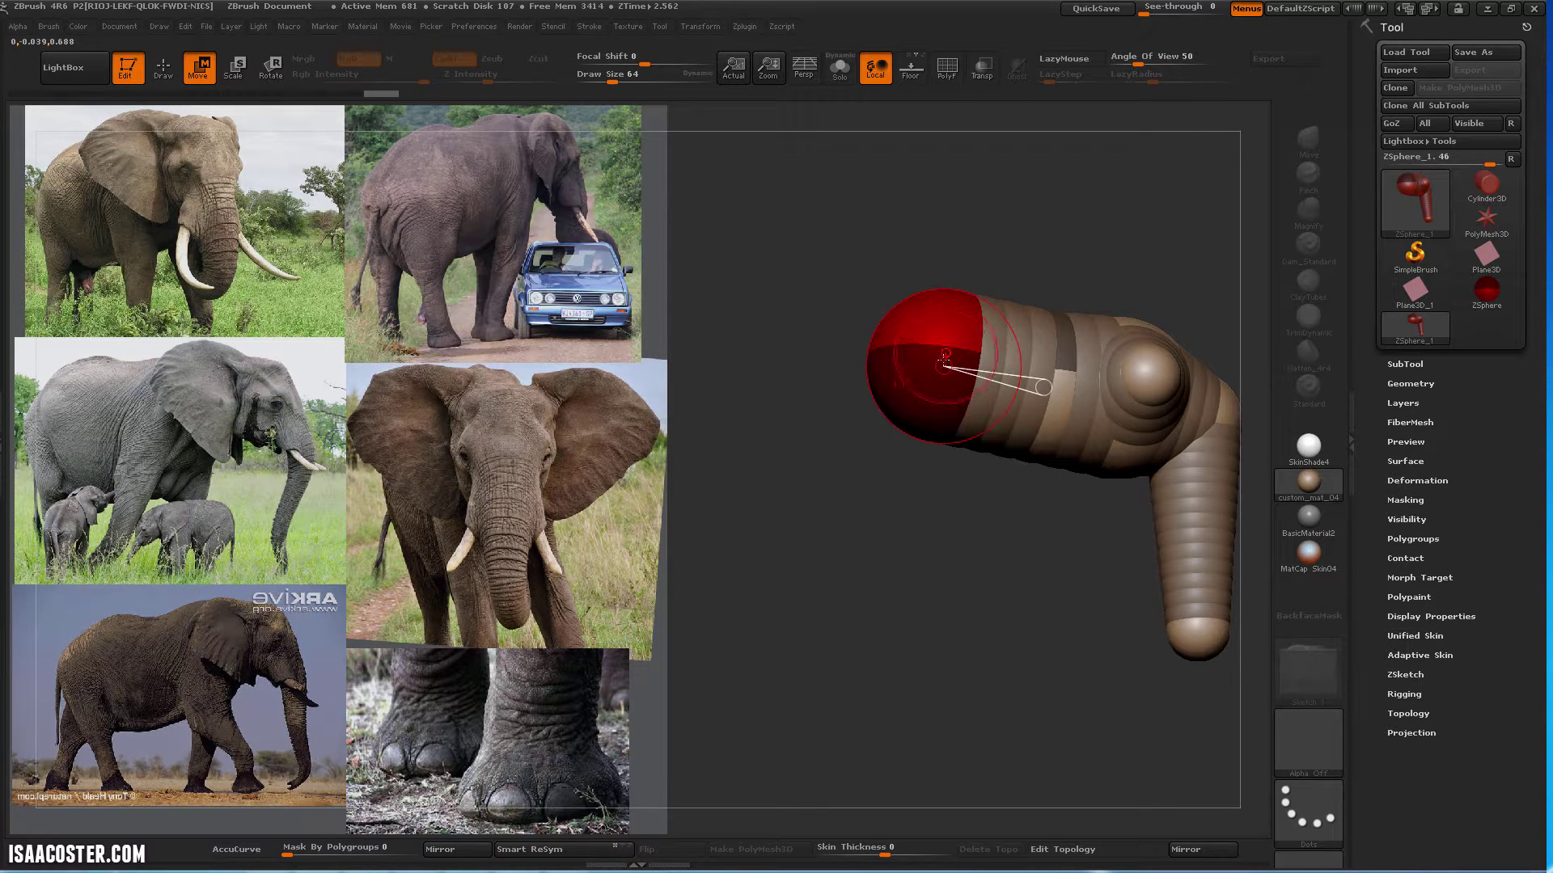
key(e)
mouse_move(997, 252)
mouse_down()
mouse_move(1011, 526)
mouse_move(1000, 260)
mouse_up()
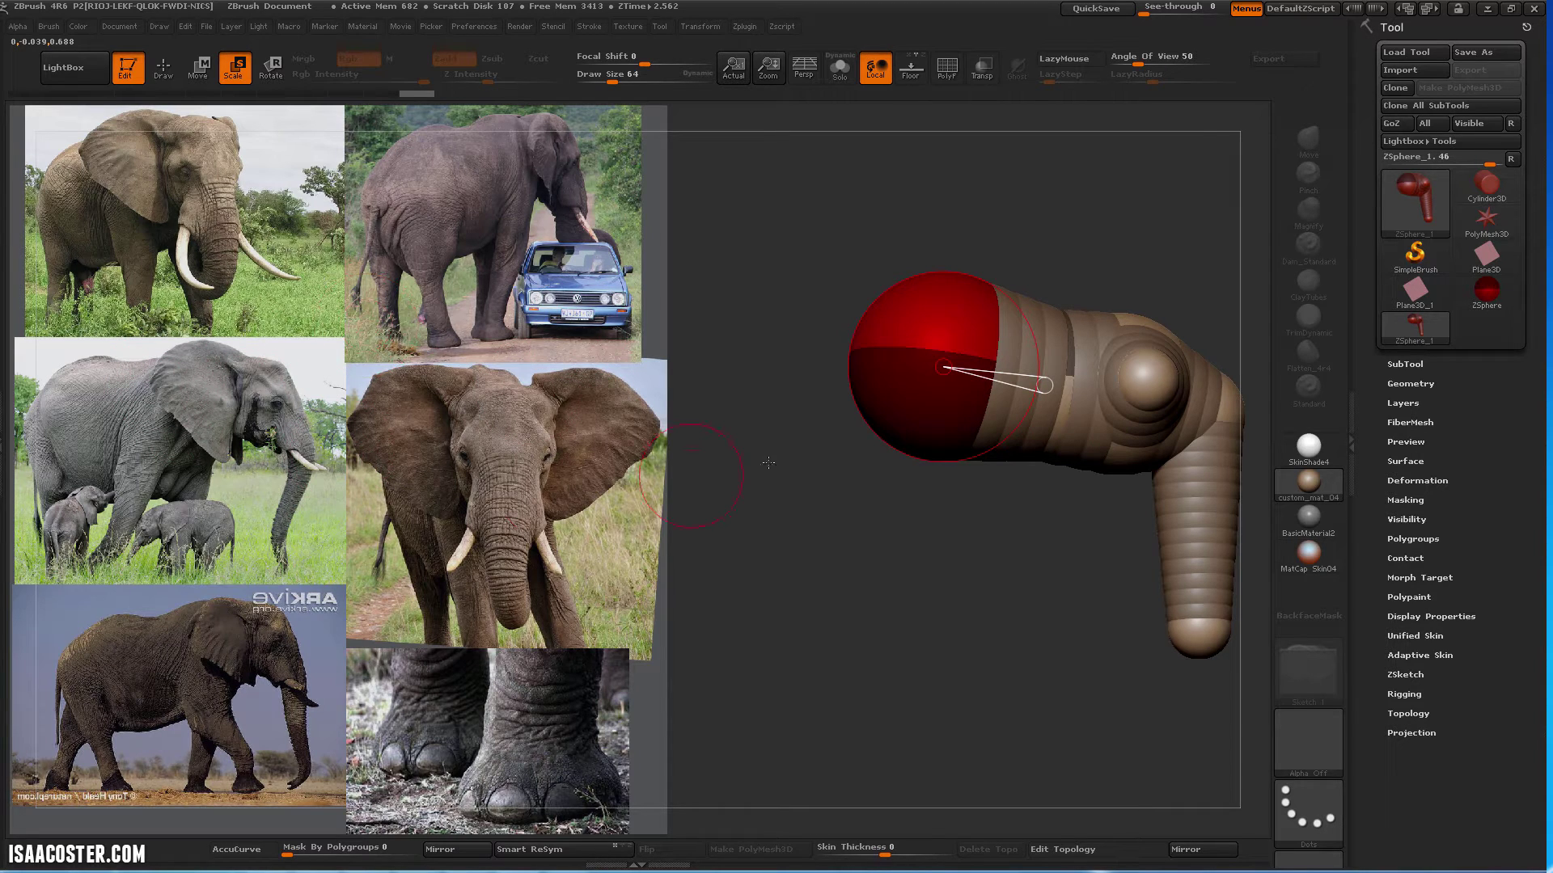
alt+drag(973, 641, 931, 637)
key(w)
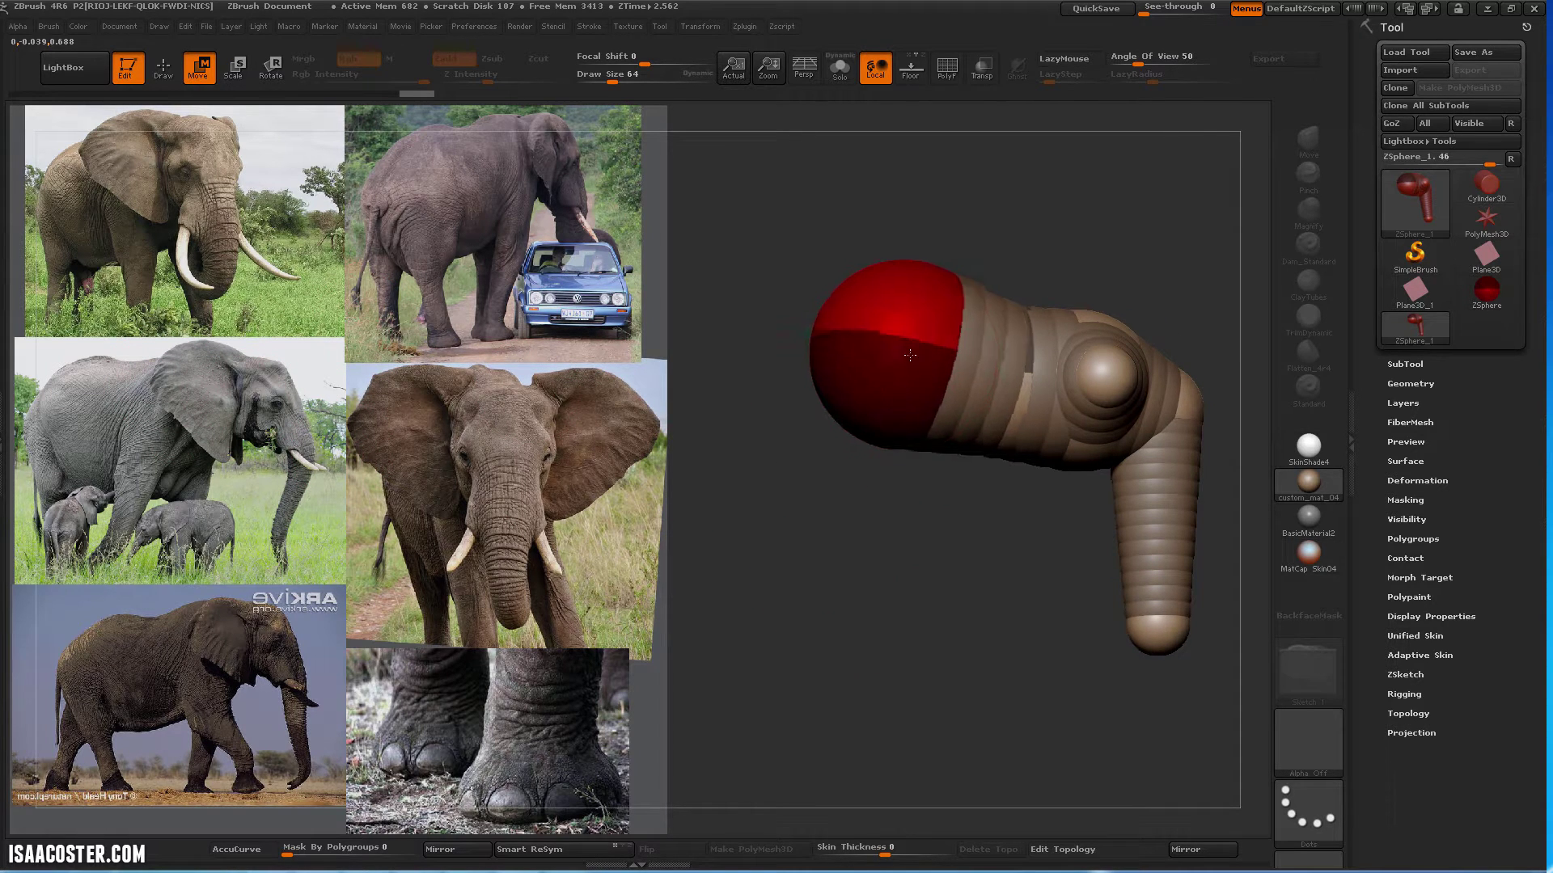
drag(910, 355, 908, 376)
Add a mirrored pair of spheres on the sides of the rear body sphere and pull them down into upper legs
key(q)
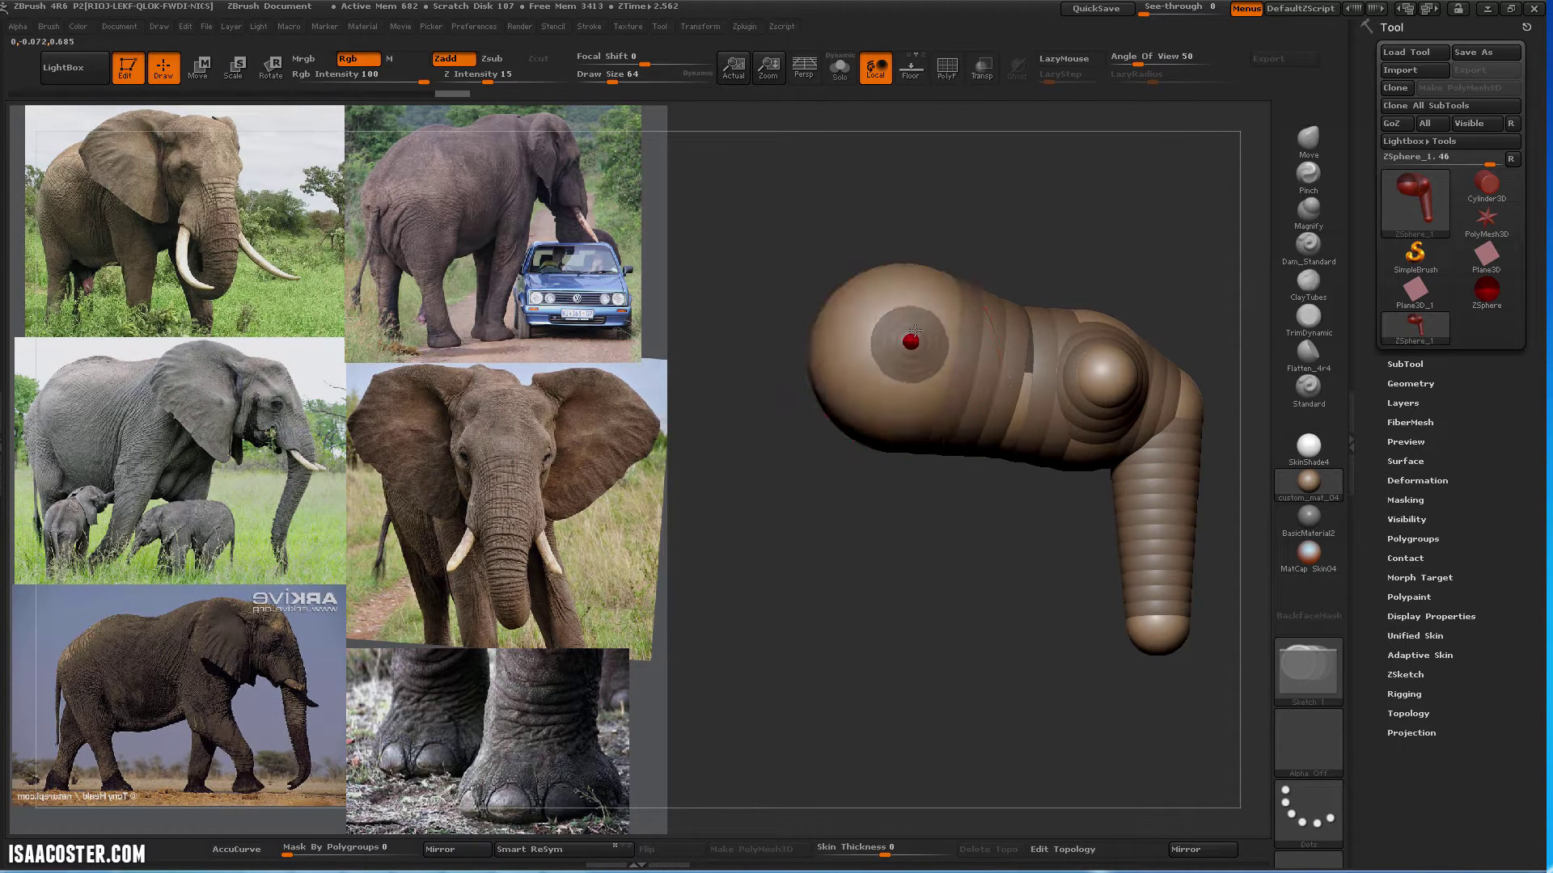
mouse_move(959, 212)
mouse_down()
mouse_move(978, 187)
mouse_move(934, 247)
mouse_move(923, 298)
mouse_move(942, 388)
mouse_move(906, 493)
mouse_up()
key(w)
drag(915, 337, 932, 459)
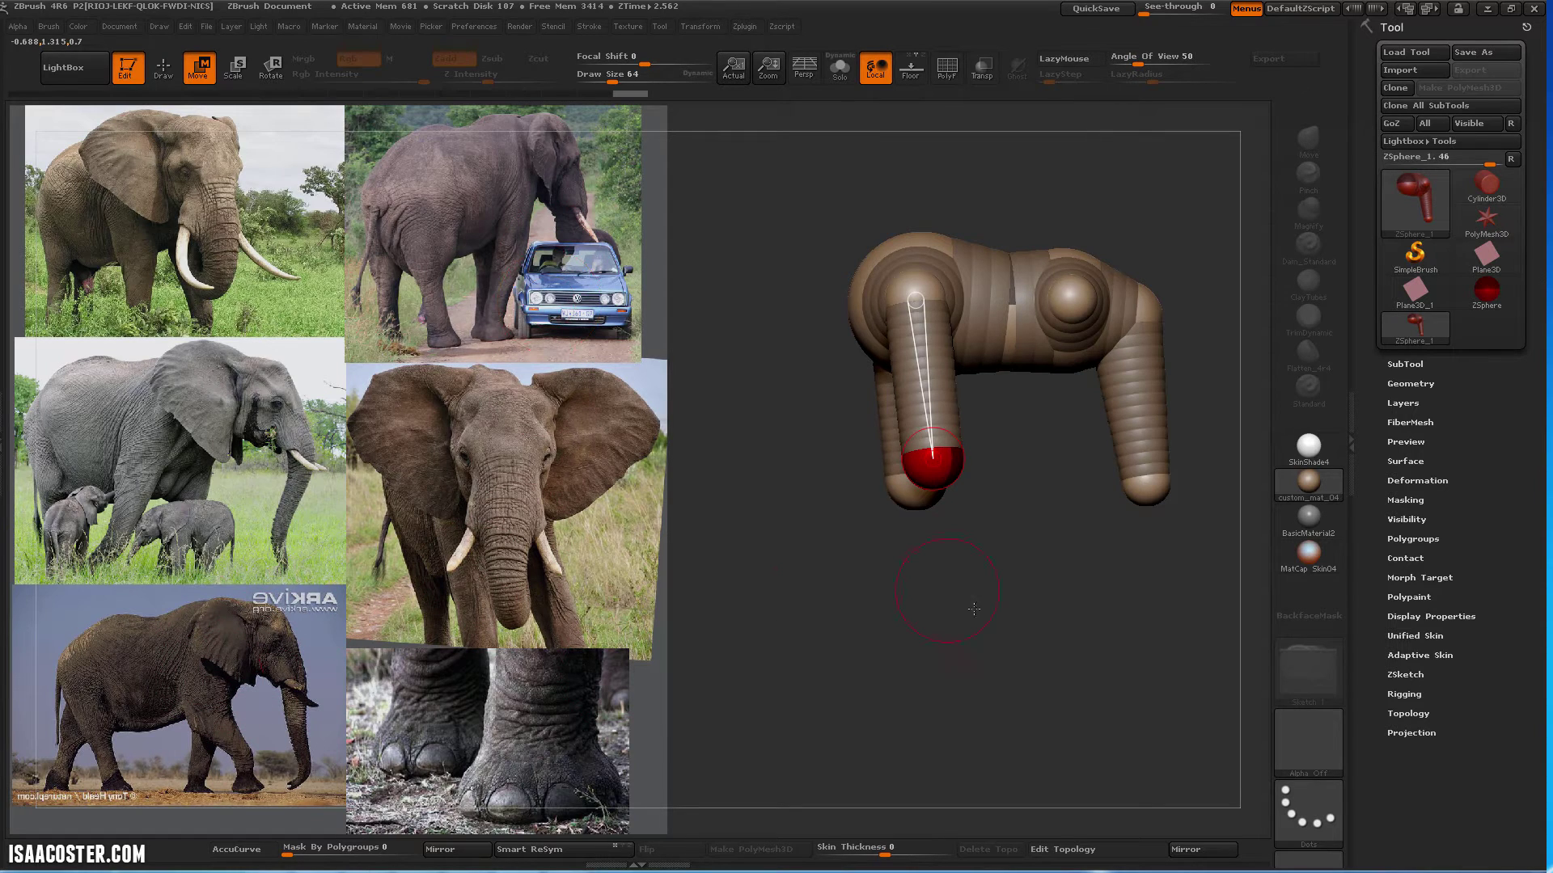
drag(1000, 665, 970, 643)
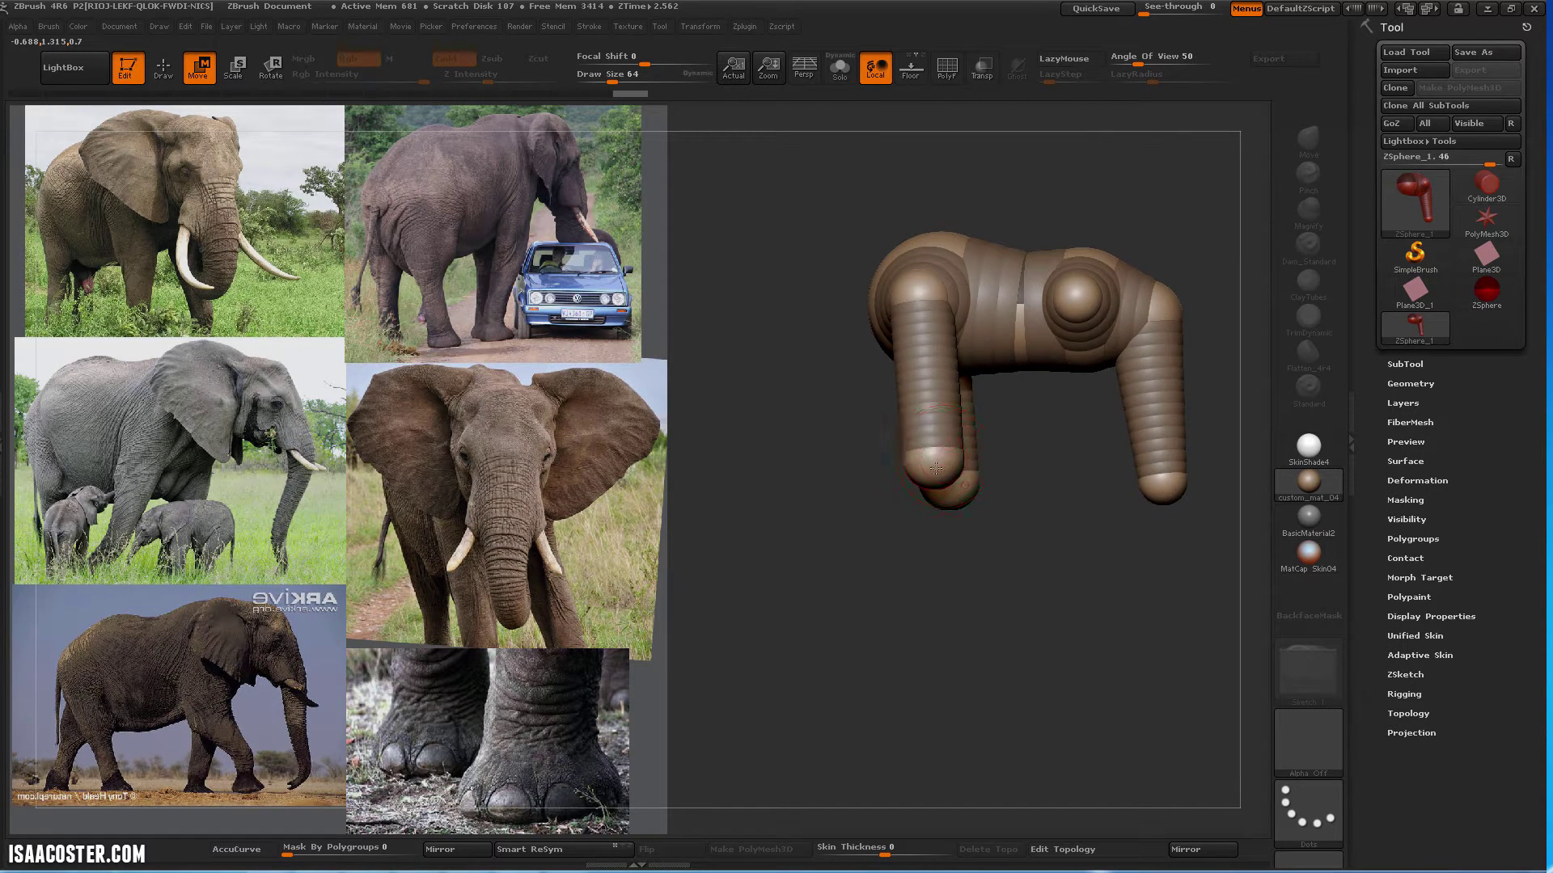
Add spheres at the ends of the upper legs and pull them down to form the lower legs
key(q)
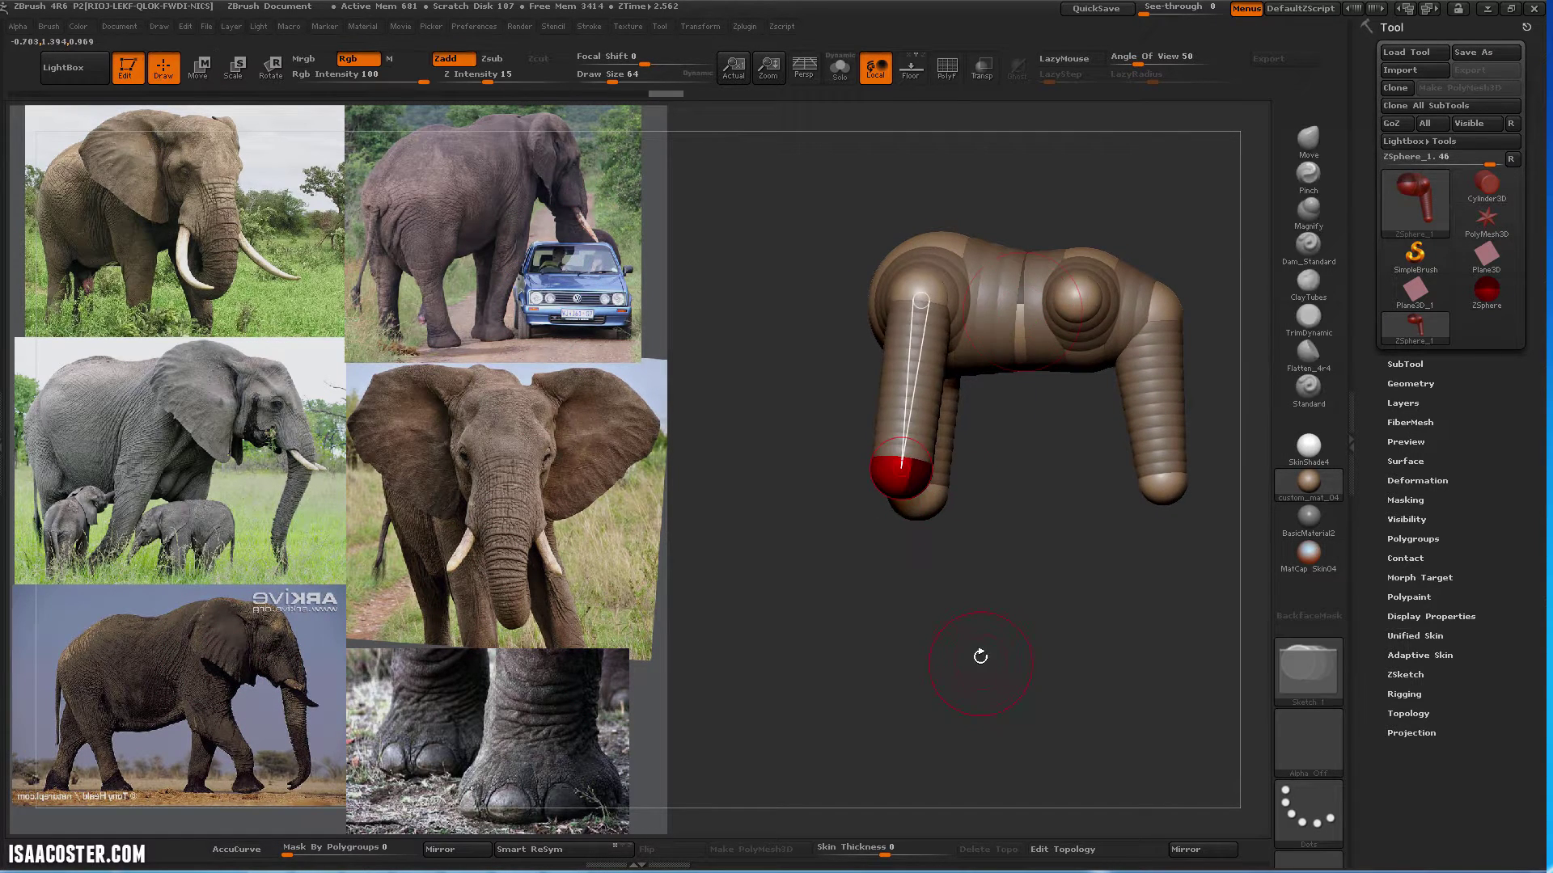
mouse_move(981, 652)
mouse_down()
mouse_move(926, 637)
mouse_move(1012, 488)
mouse_up()
key(w)
drag(912, 503, 907, 564)
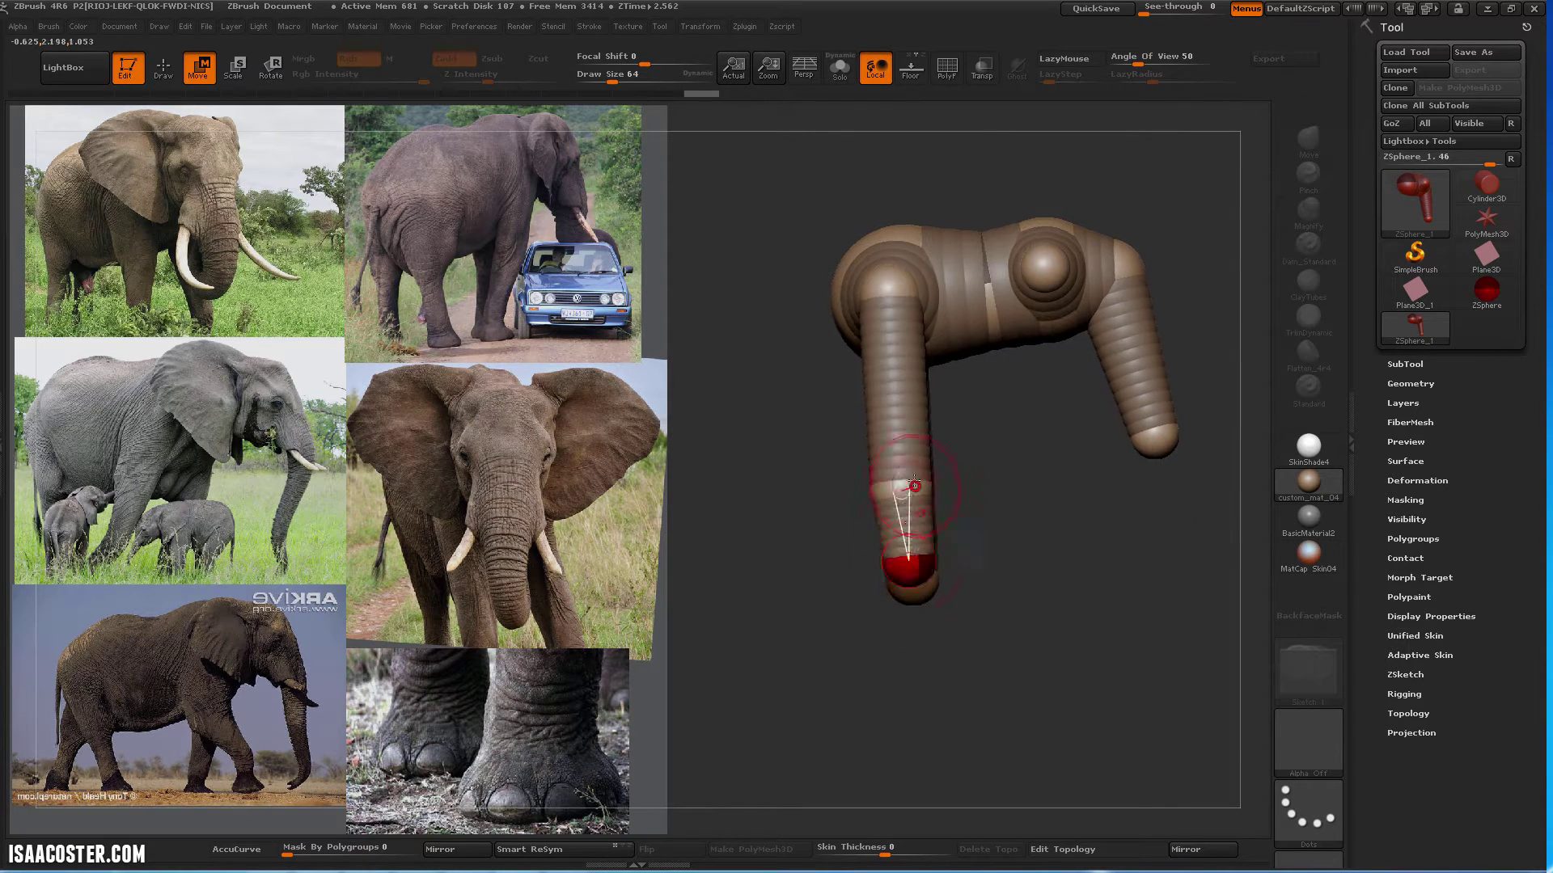
Set the draw size to 17 and reposition the knee and foot spheres to shape the legs
mouse_move(901, 468)
mouse_down()
mouse_move(891, 491)
mouse_move(887, 453)
mouse_up()
key(s)
key(s)
click(899, 492)
drag(982, 519, 1051, 575)
drag(909, 591, 959, 611)
drag(912, 495, 942, 479)
Add another sphere behind the legs at the rear of the body, pull it backward and enlarge it
mouse_move(1088, 574)
mouse_down()
mouse_move(1060, 582)
mouse_move(1121, 594)
mouse_move(919, 368)
mouse_move(977, 323)
mouse_up()
key(q)
mouse_move(987, 262)
mouse_down()
mouse_move(924, 259)
mouse_move(1024, 278)
mouse_up()
key(w)
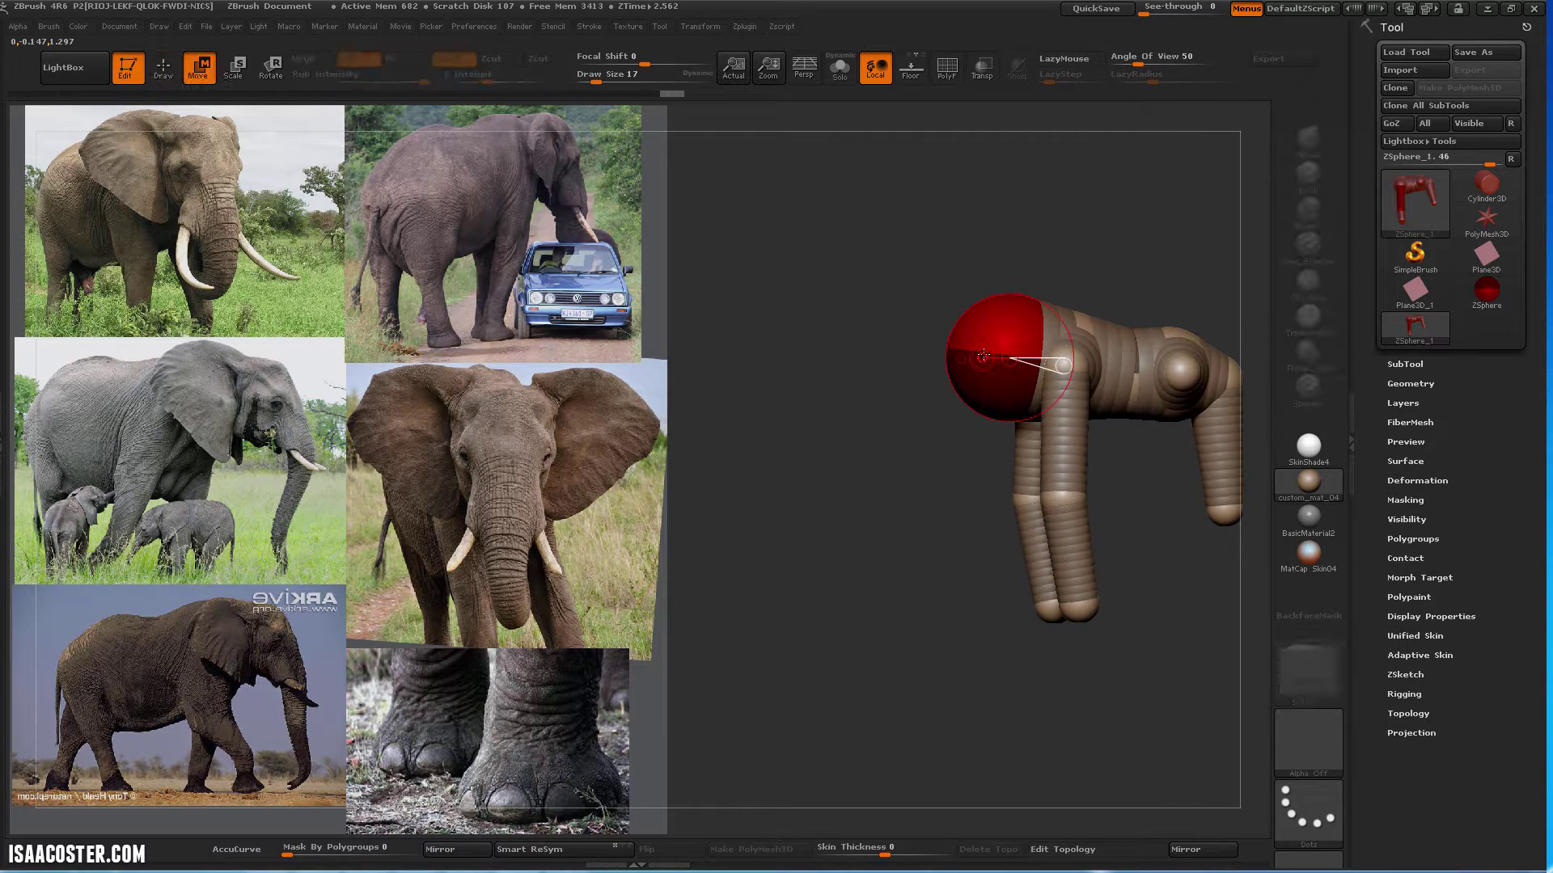
mouse_move(993, 383)
mouse_down()
mouse_move(950, 372)
mouse_move(955, 323)
mouse_move(1024, 434)
mouse_up()
key(e)
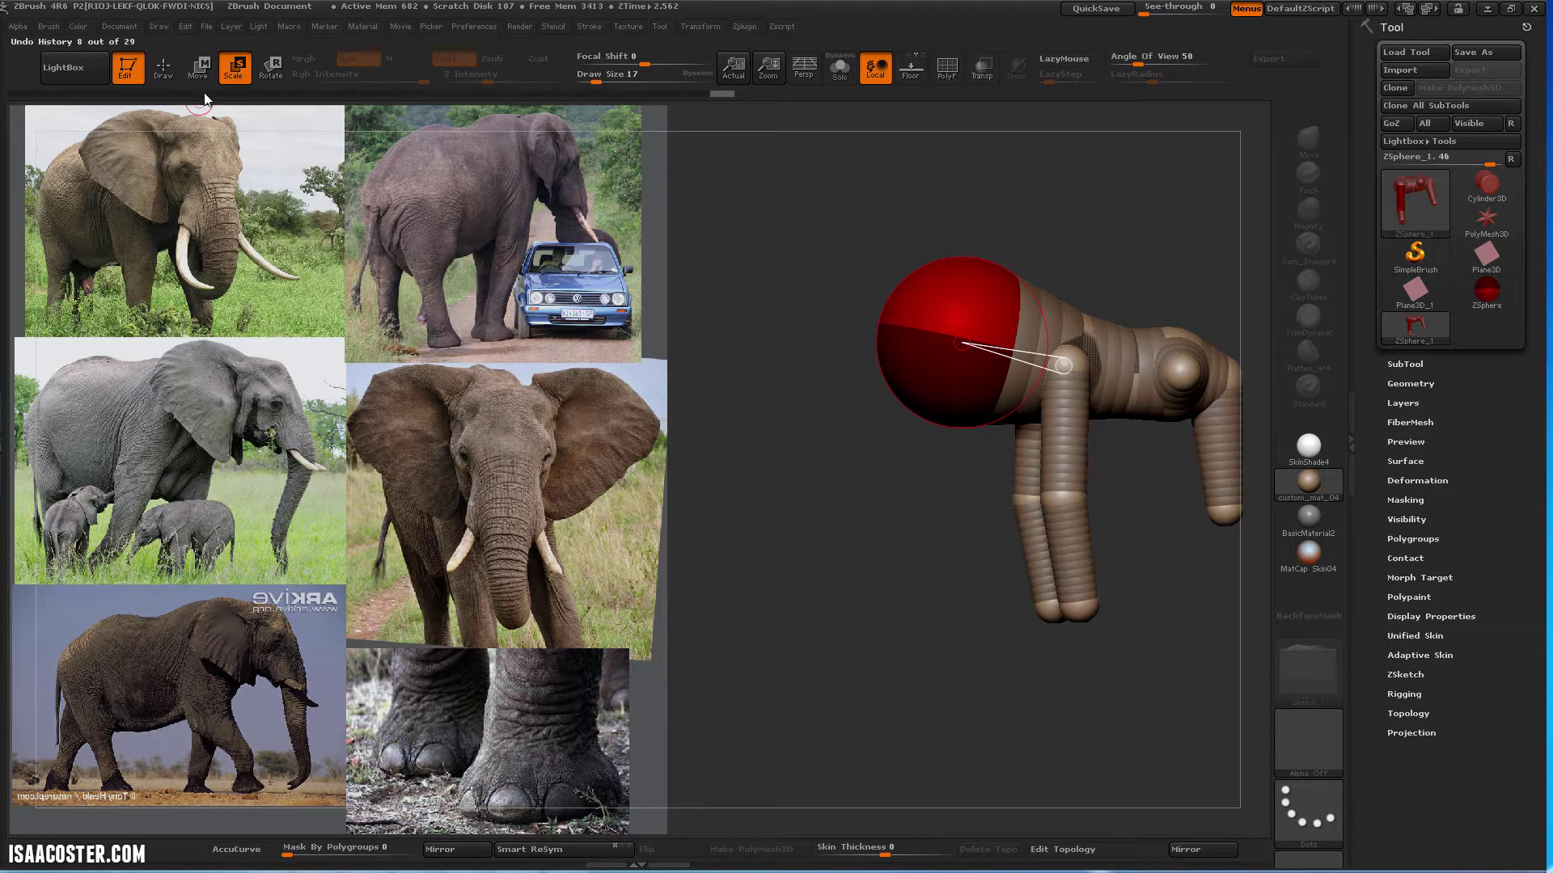
Move the mirrored spheres at the tops of the legs farther out from the body's sides
click(271, 68)
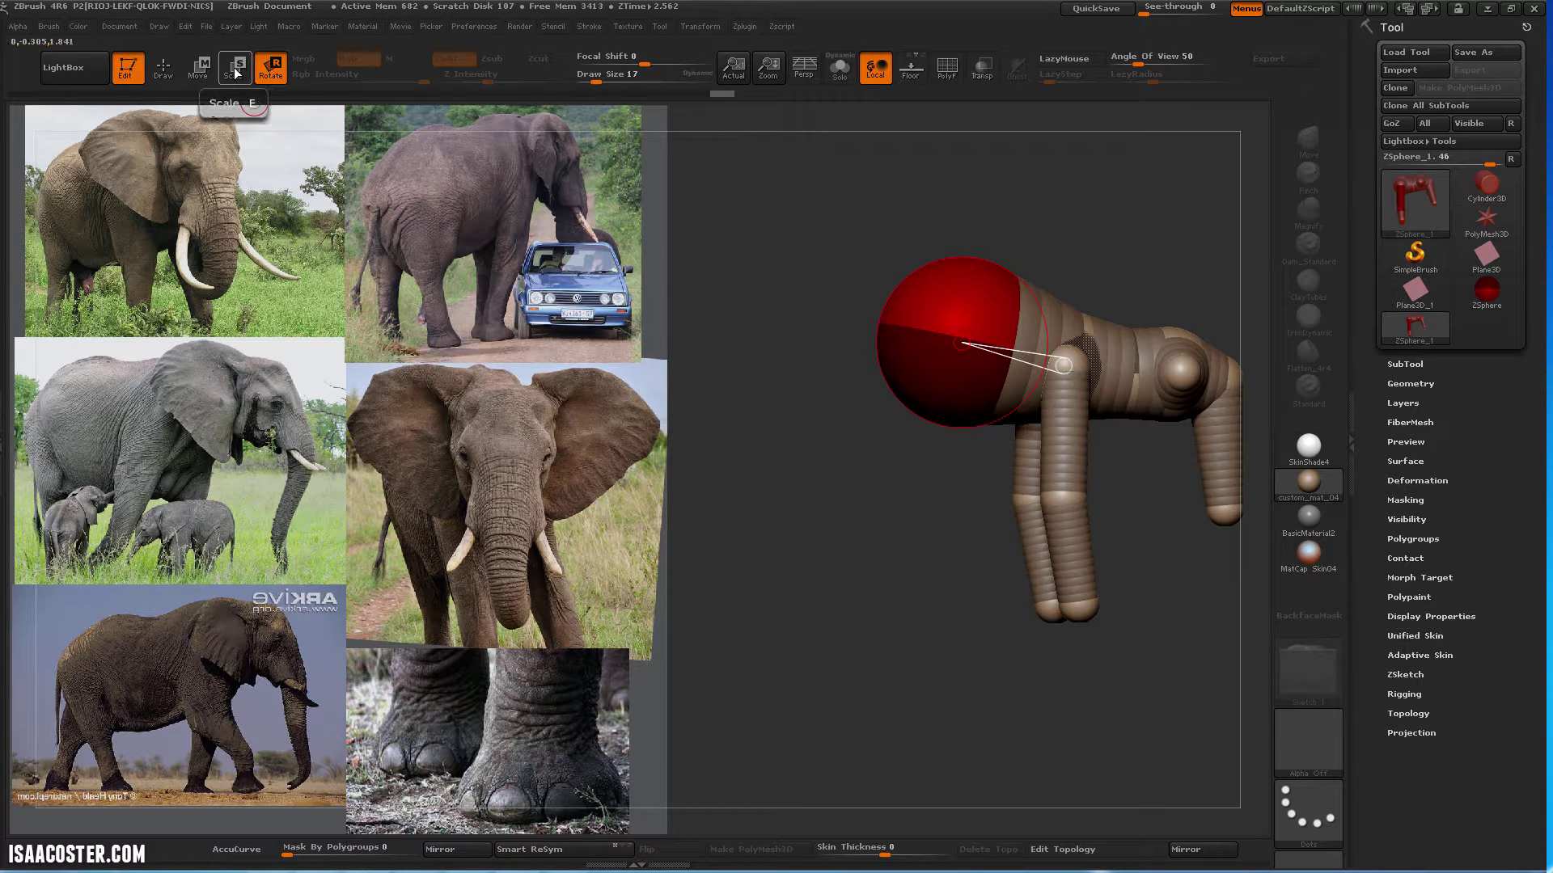
drag(794, 608, 833, 570)
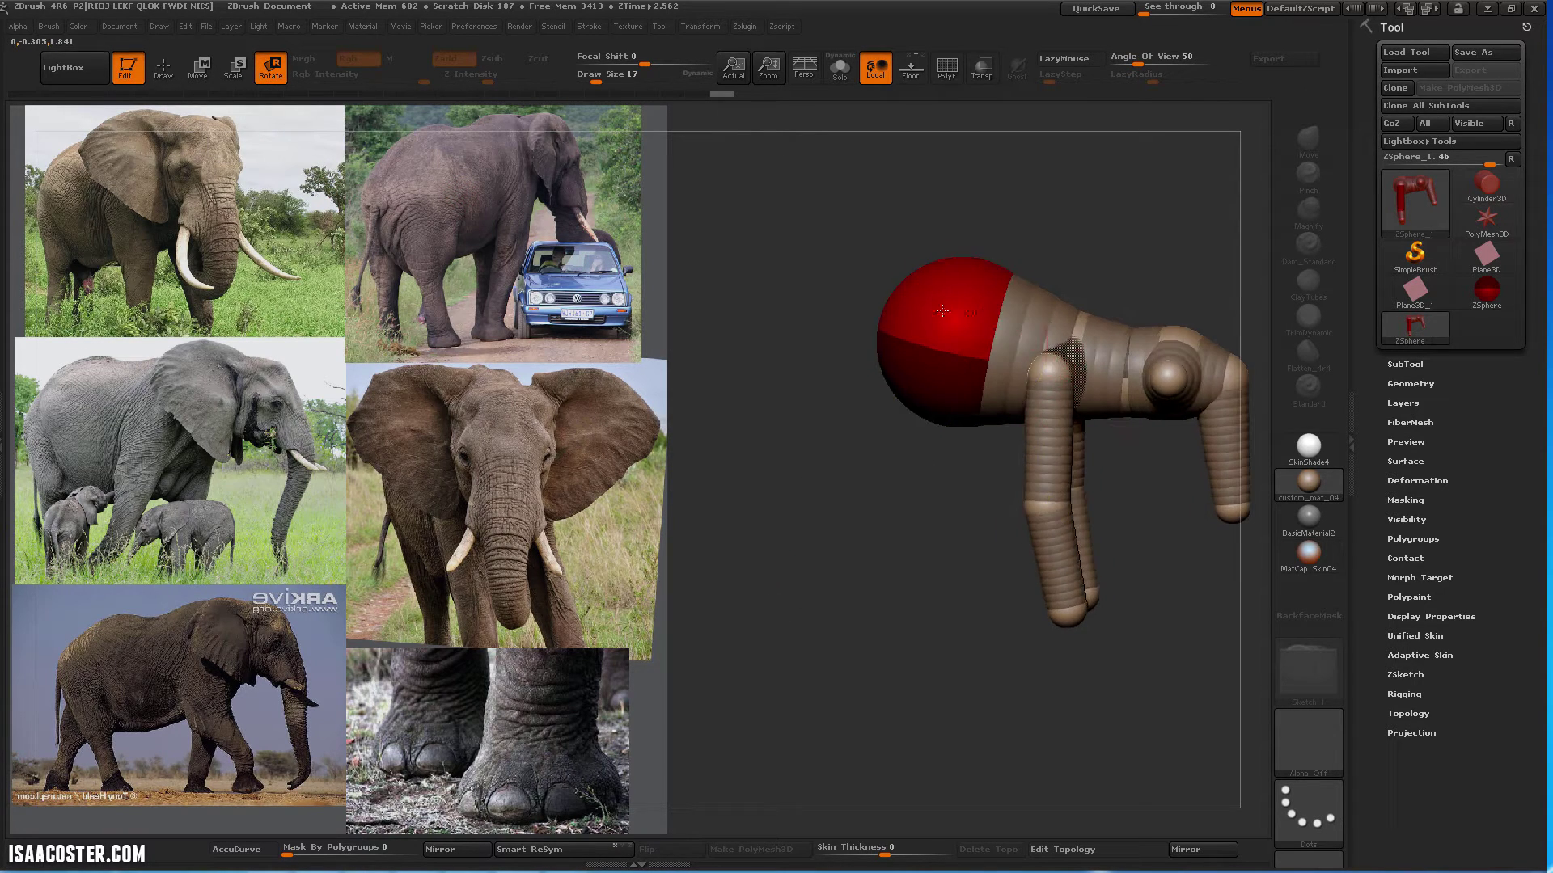
mouse_move(1065, 361)
mouse_down()
mouse_move(1043, 388)
mouse_move(1055, 370)
mouse_up()
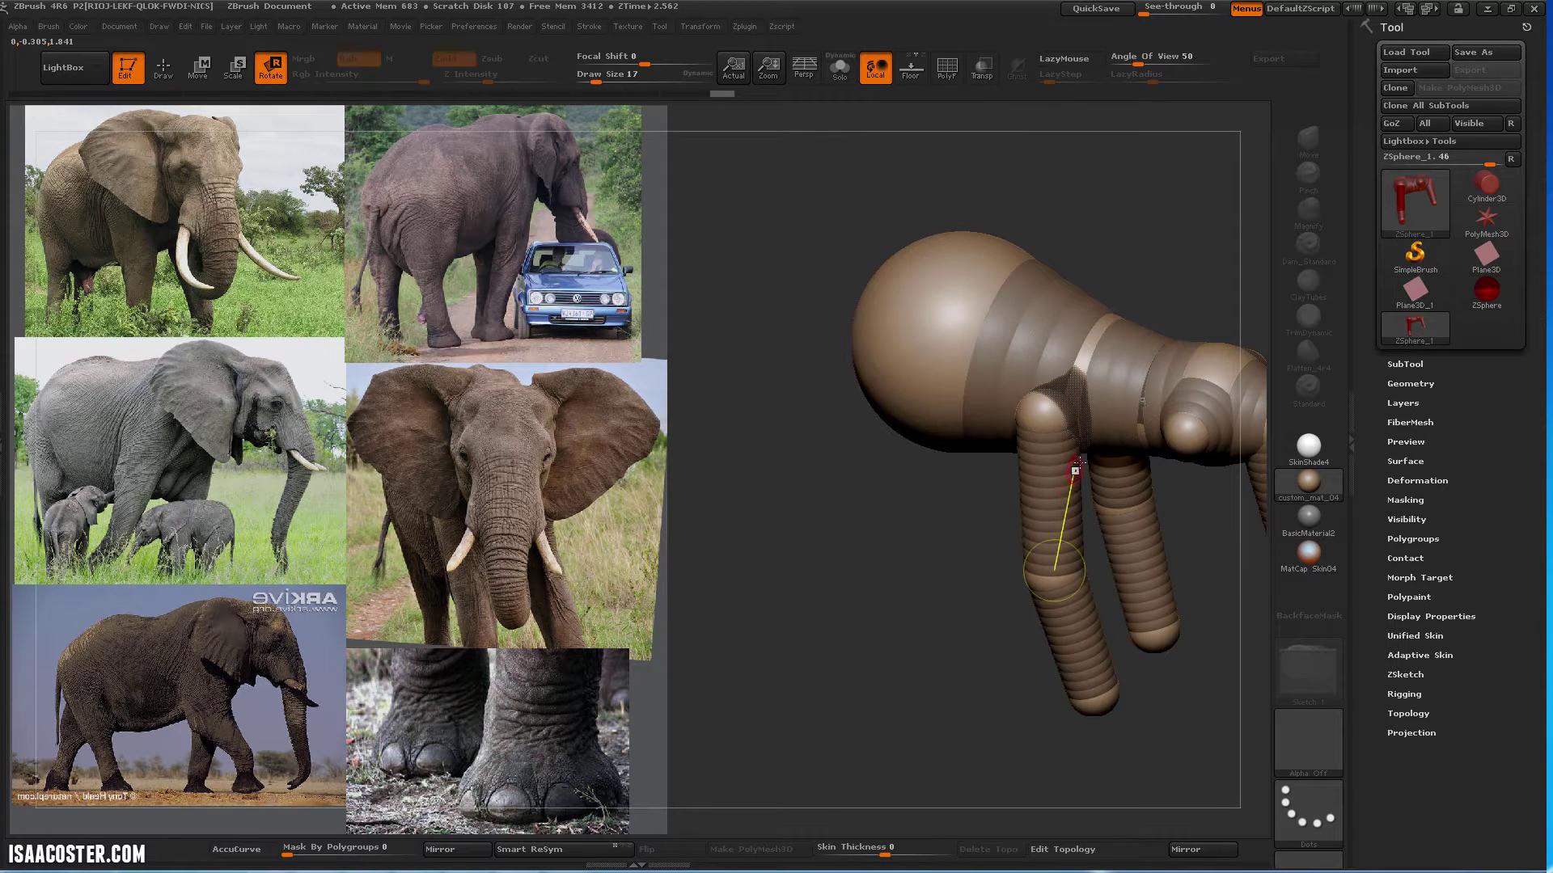
mouse_move(1172, 295)
mouse_down()
mouse_move(1143, 270)
mouse_move(1128, 291)
mouse_up()
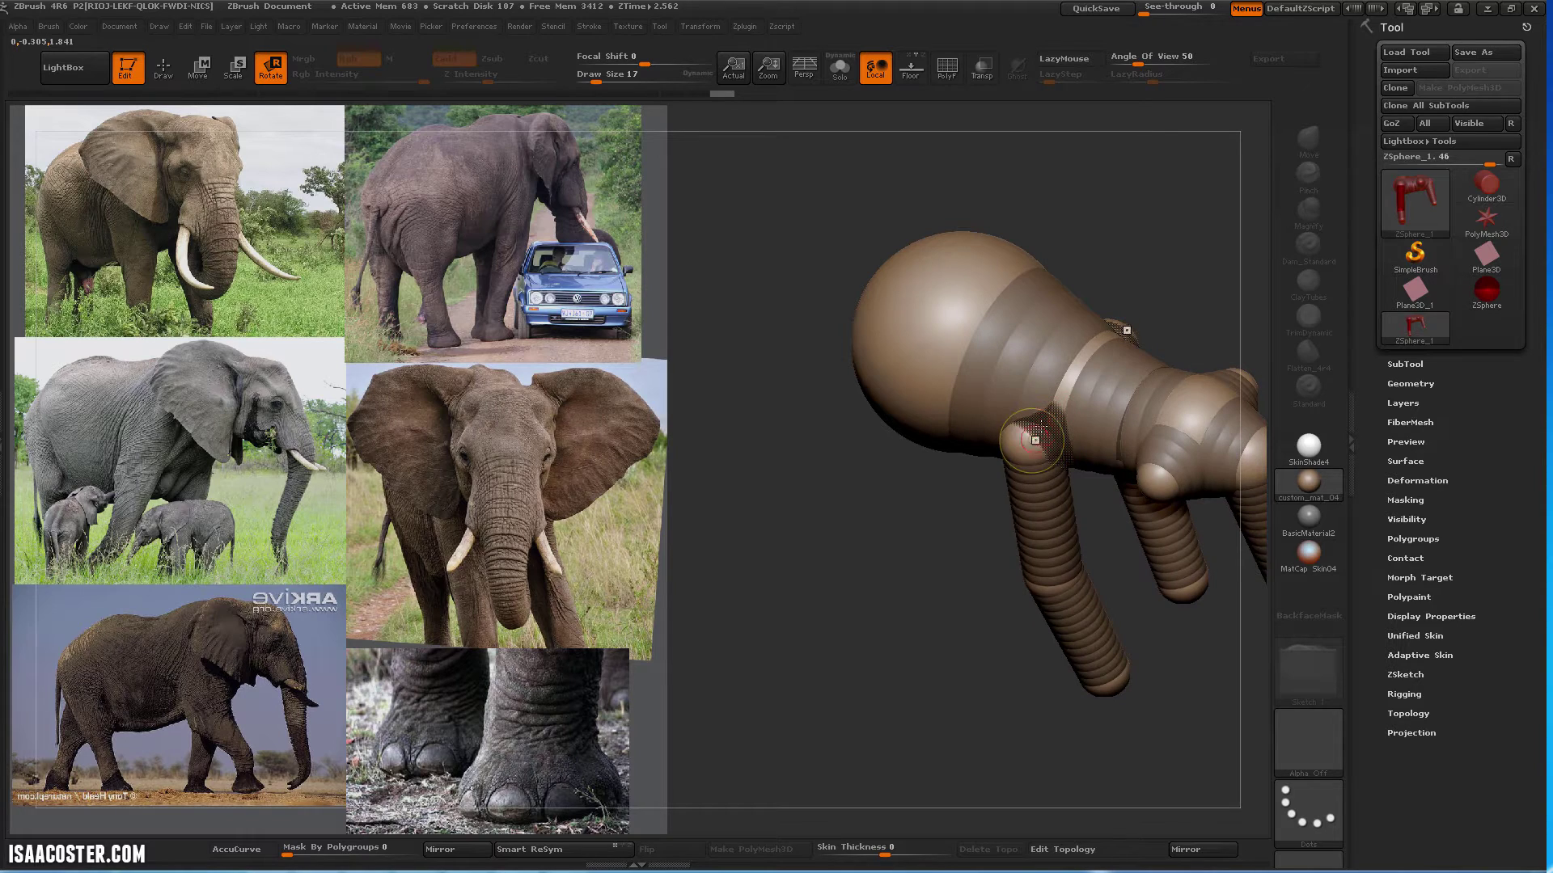
key(w)
drag(1025, 443, 1014, 473)
drag(917, 558, 931, 499)
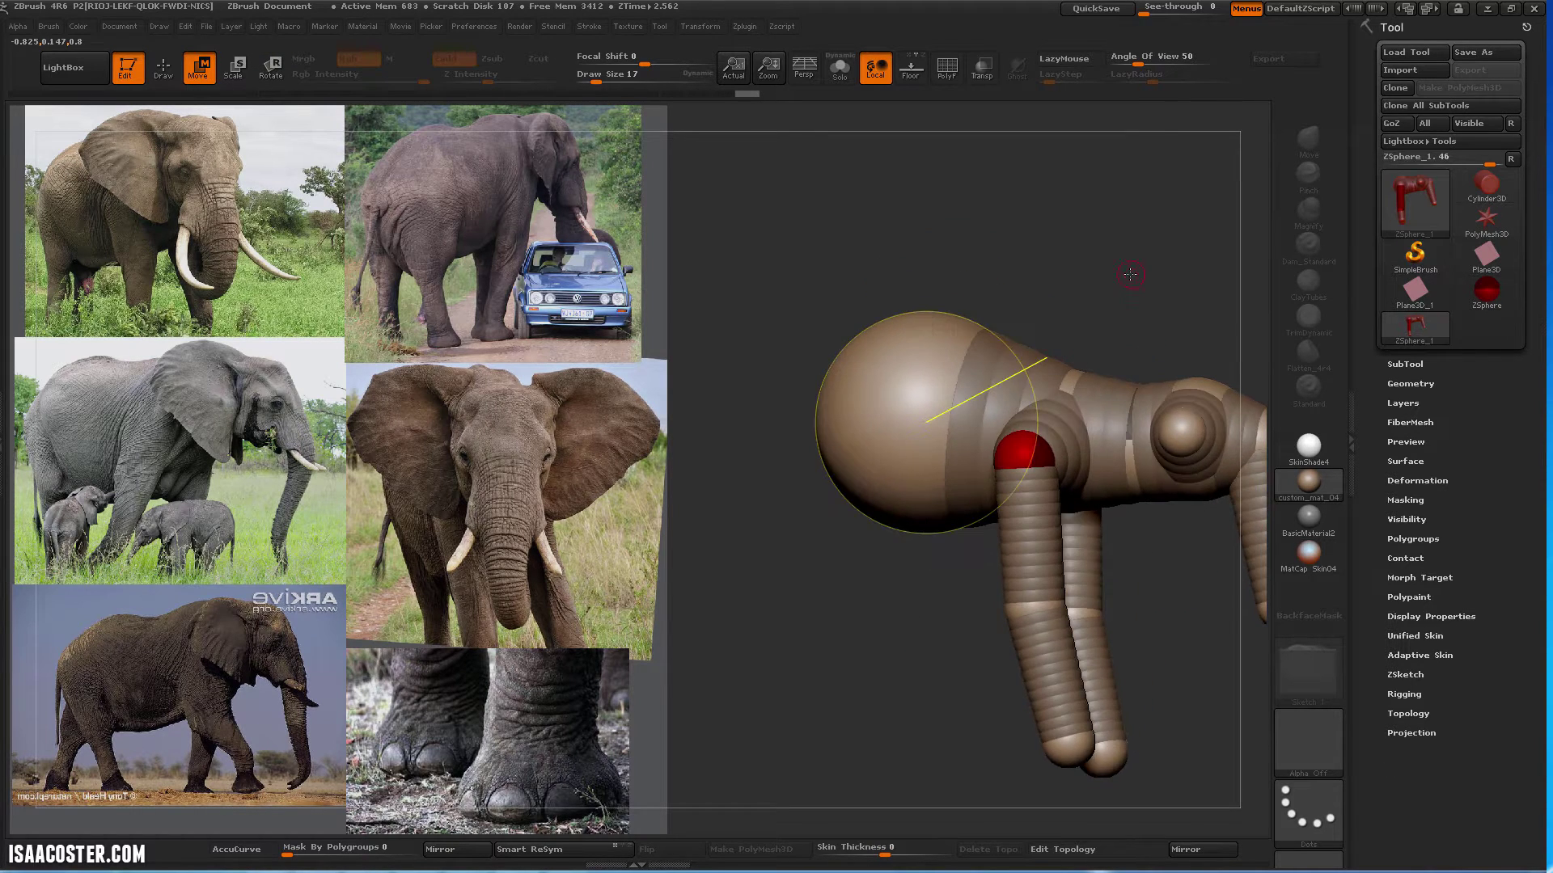
Lower the large rear sphere to level out the back of the body
drag(1133, 274, 1015, 199)
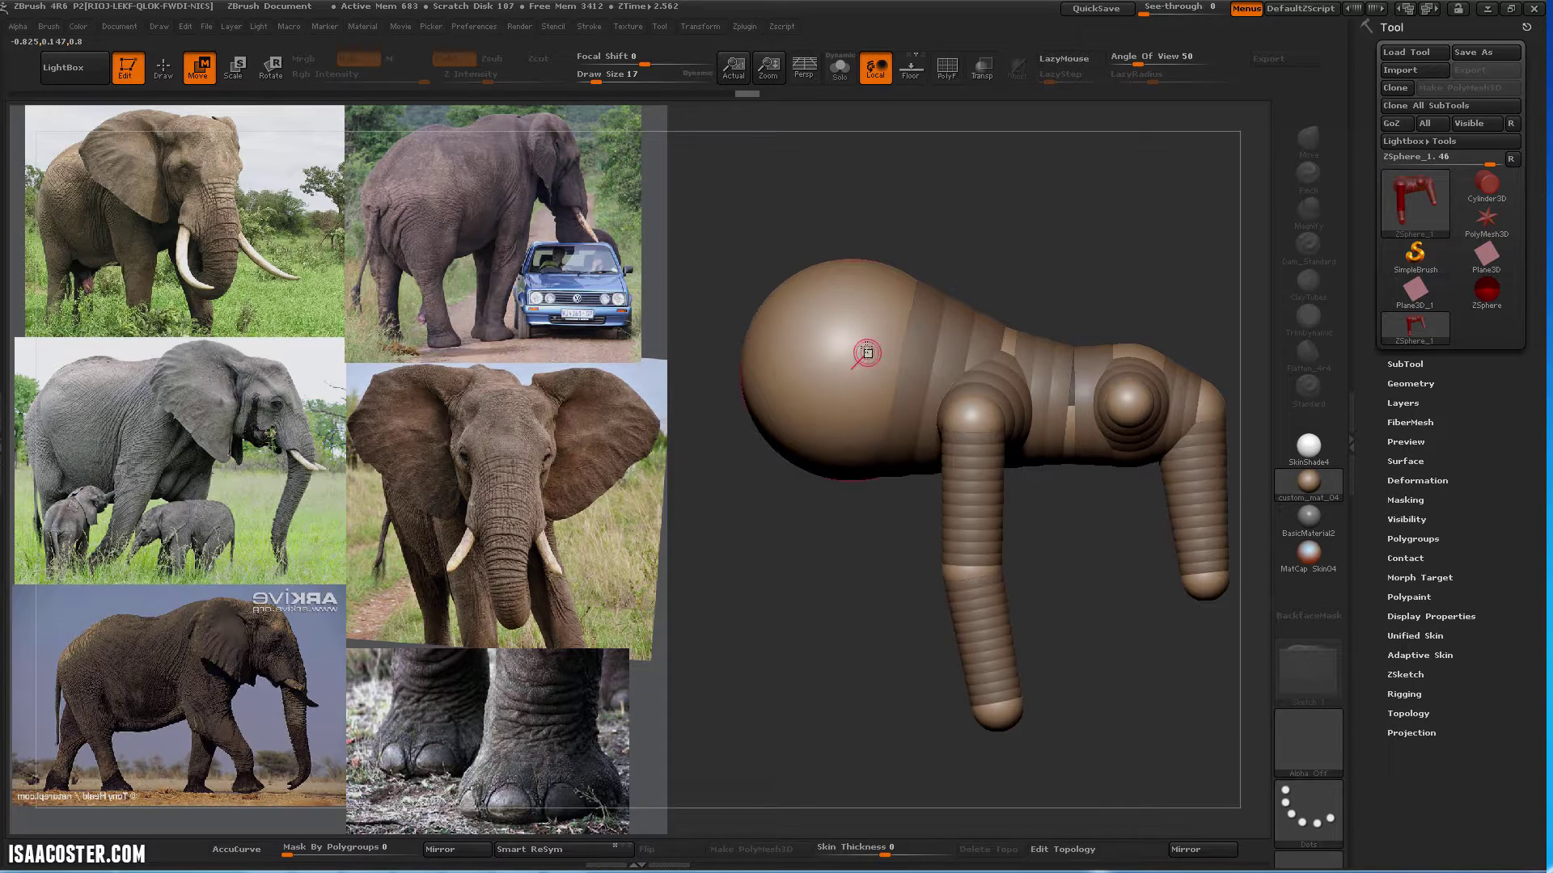
drag(866, 352, 858, 398)
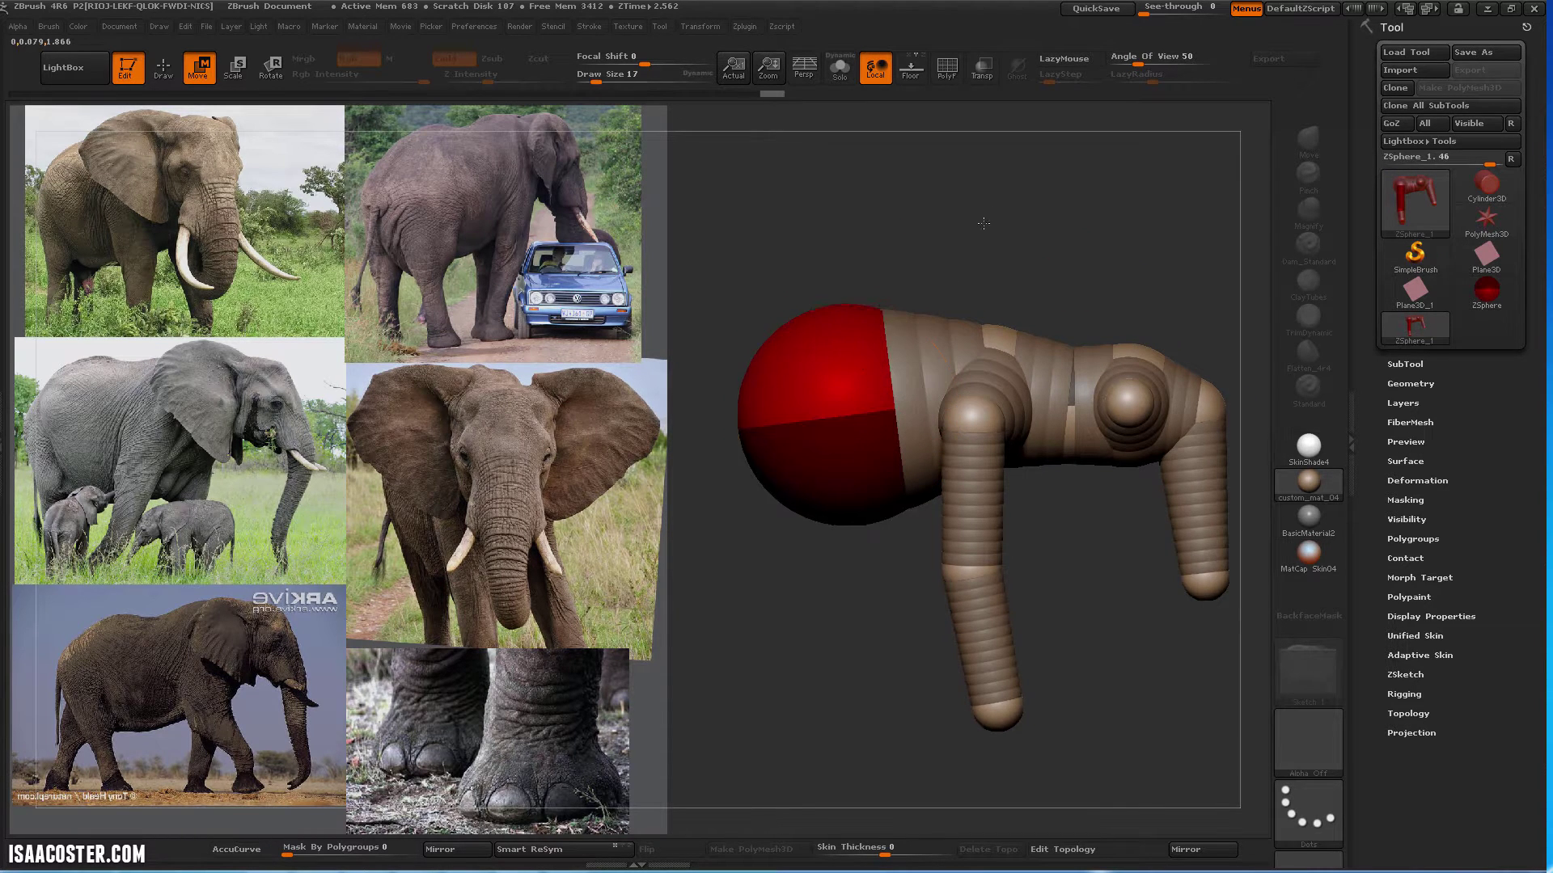
alt+drag(983, 223, 1051, 209)
drag(802, 643, 825, 644)
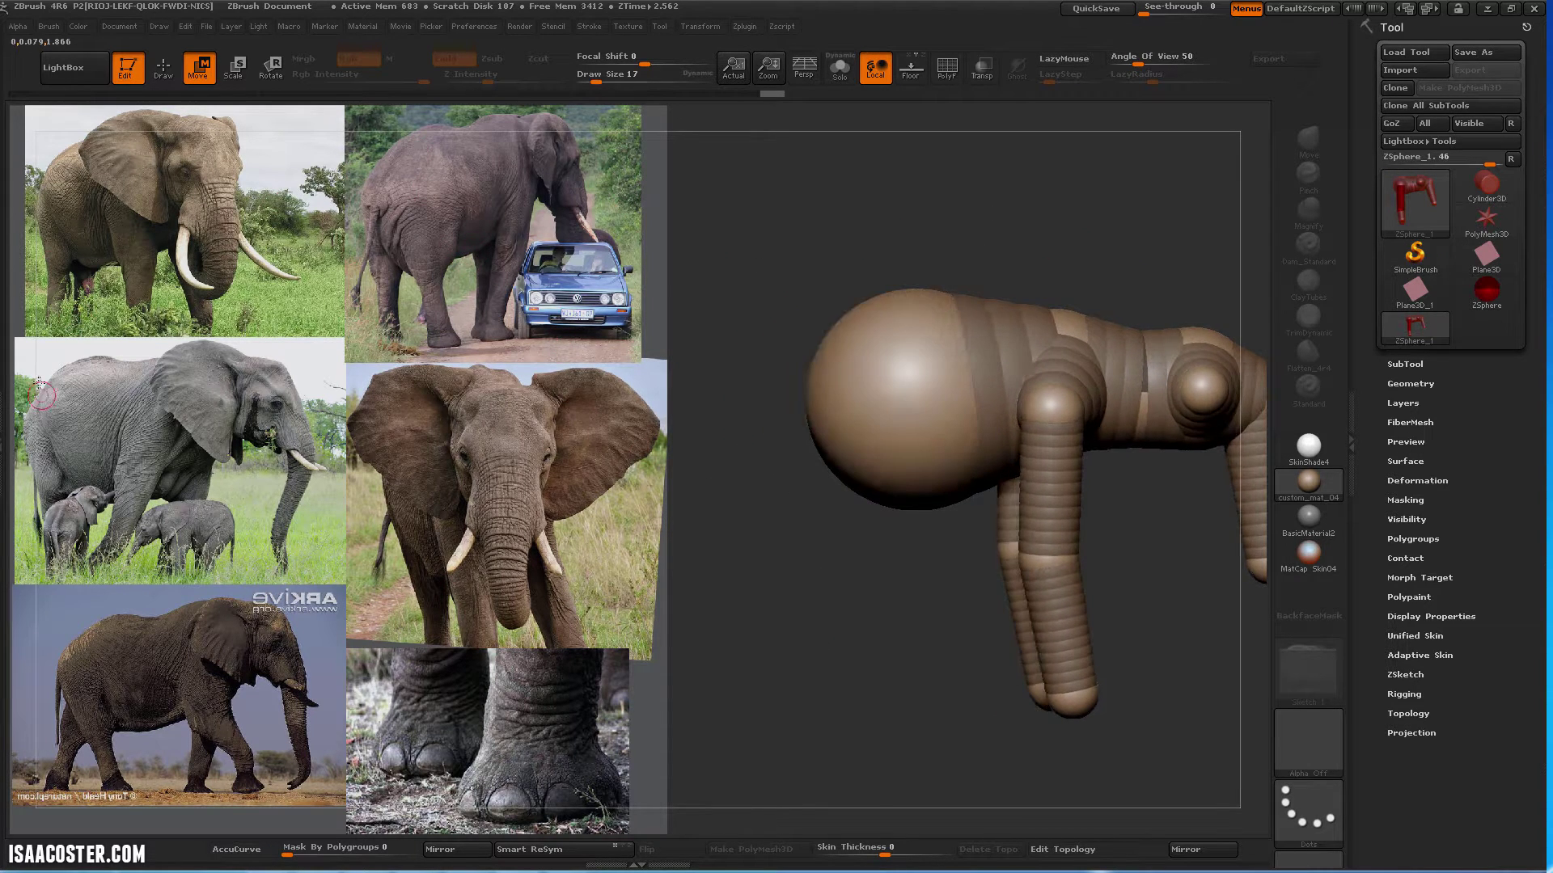
Add a mirrored pair of spheres on the sides of the large rear body sphere to start the hind legs
drag(895, 405, 914, 453)
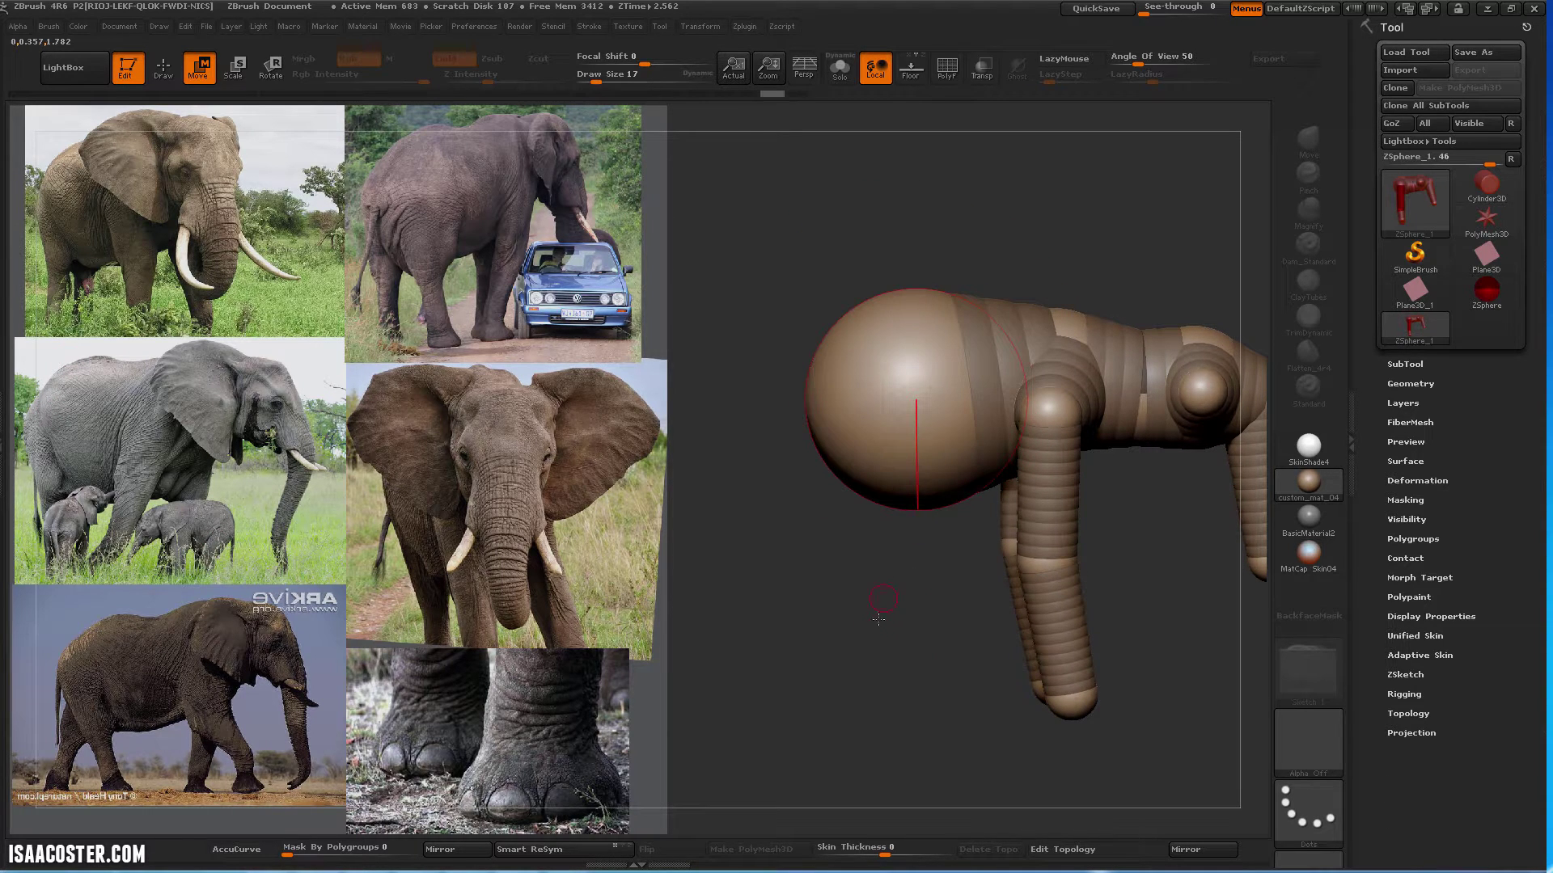
key(q)
drag(905, 641, 942, 624)
drag(929, 399, 950, 363)
drag(922, 582, 932, 445)
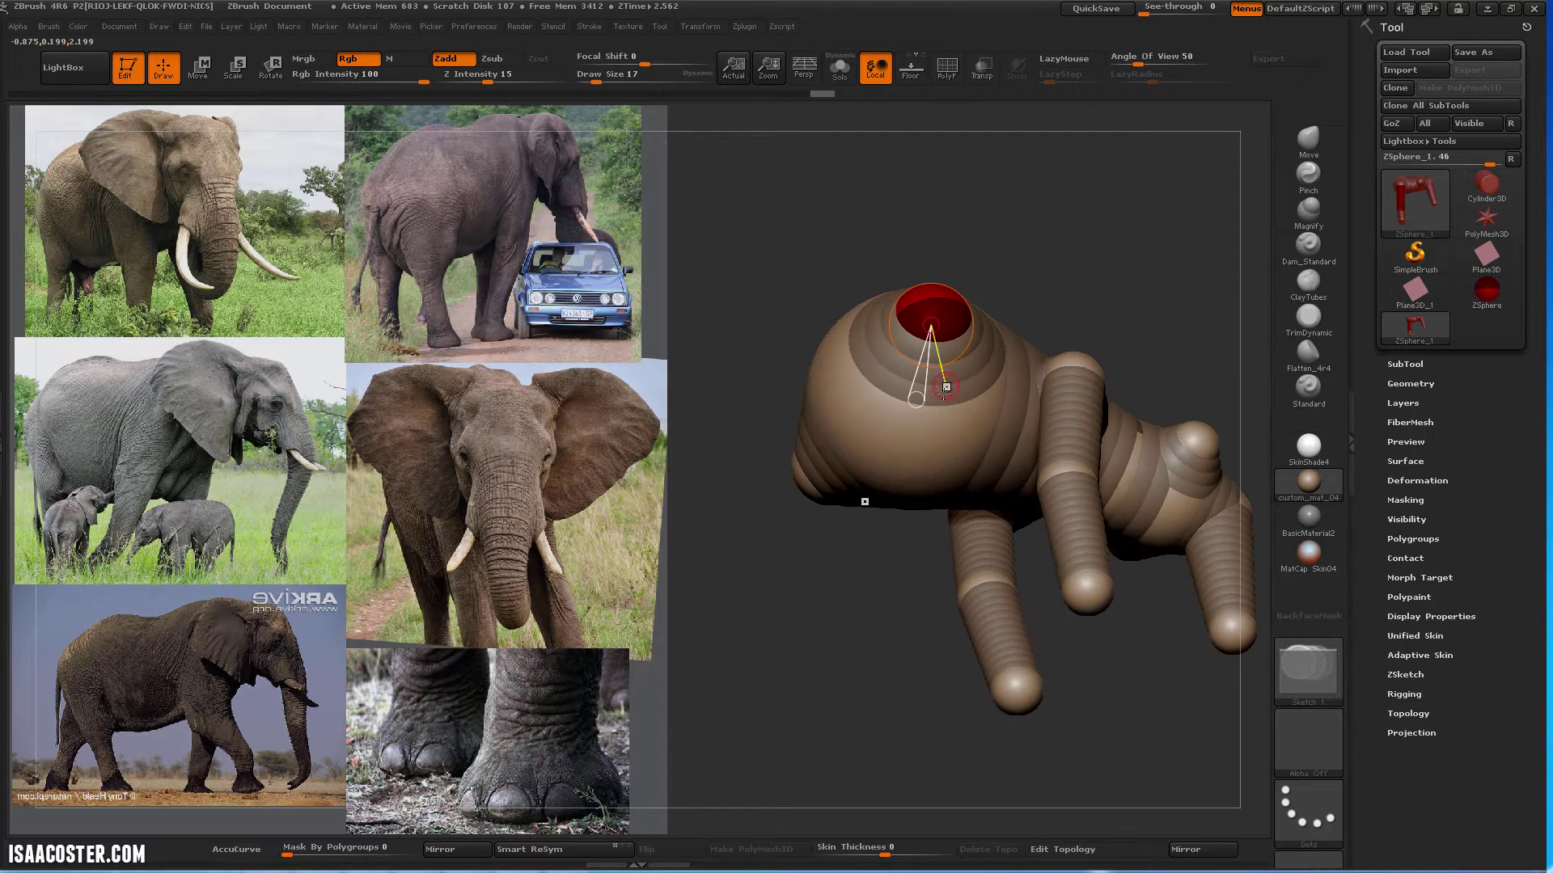
drag(930, 326, 947, 291)
drag(931, 250, 948, 420)
Pull the new mirrored spheres down from the rear body to form hind leg stubs and adjust their hip positions
key(w)
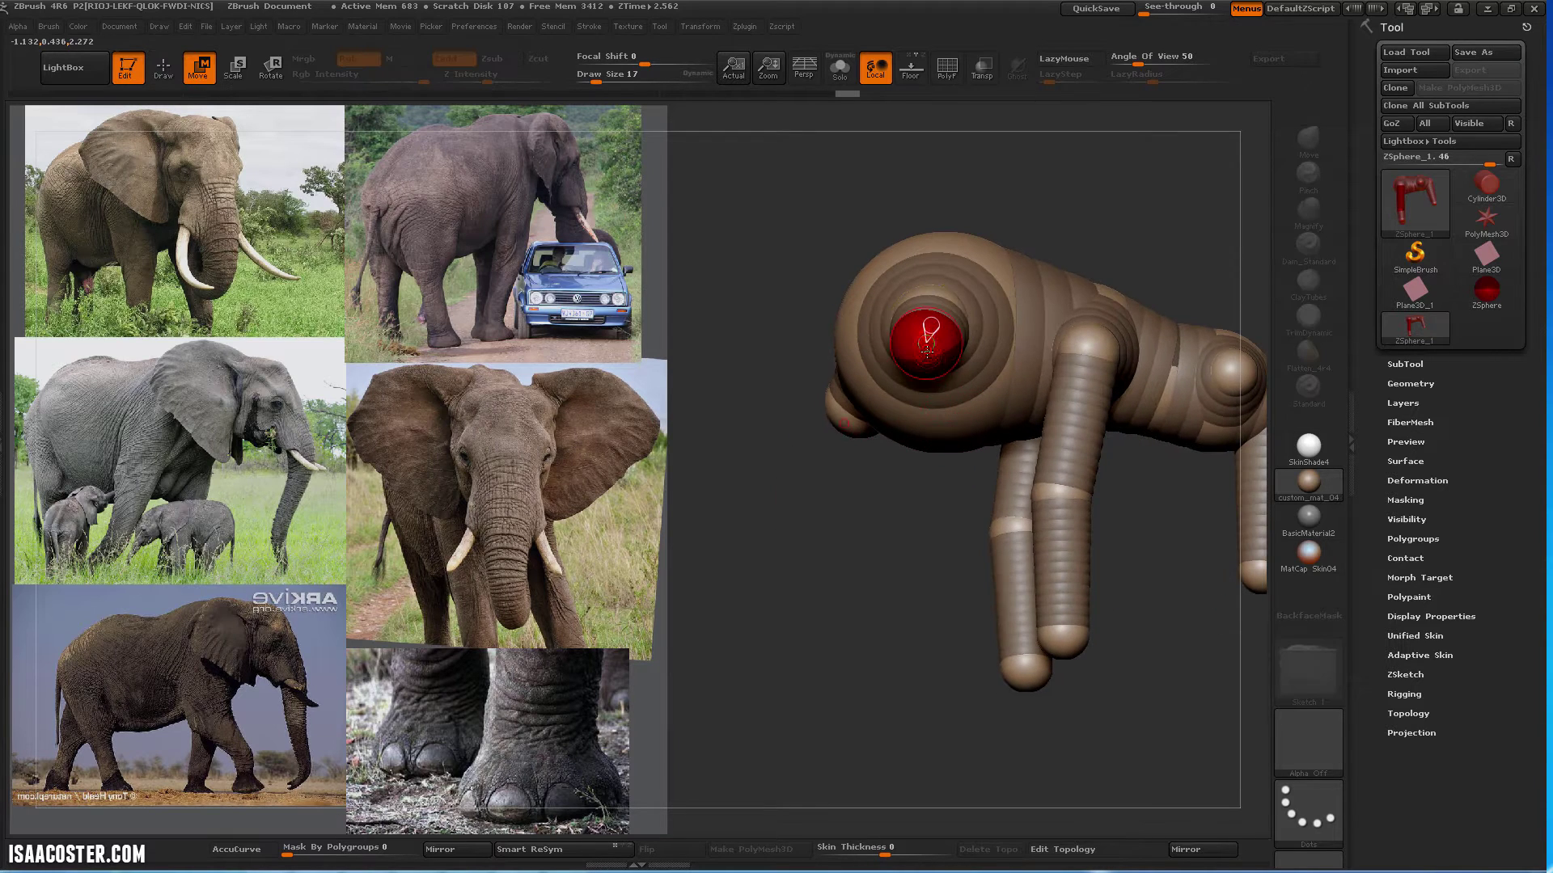
drag(928, 337, 929, 520)
drag(817, 655, 978, 692)
drag(915, 325, 917, 378)
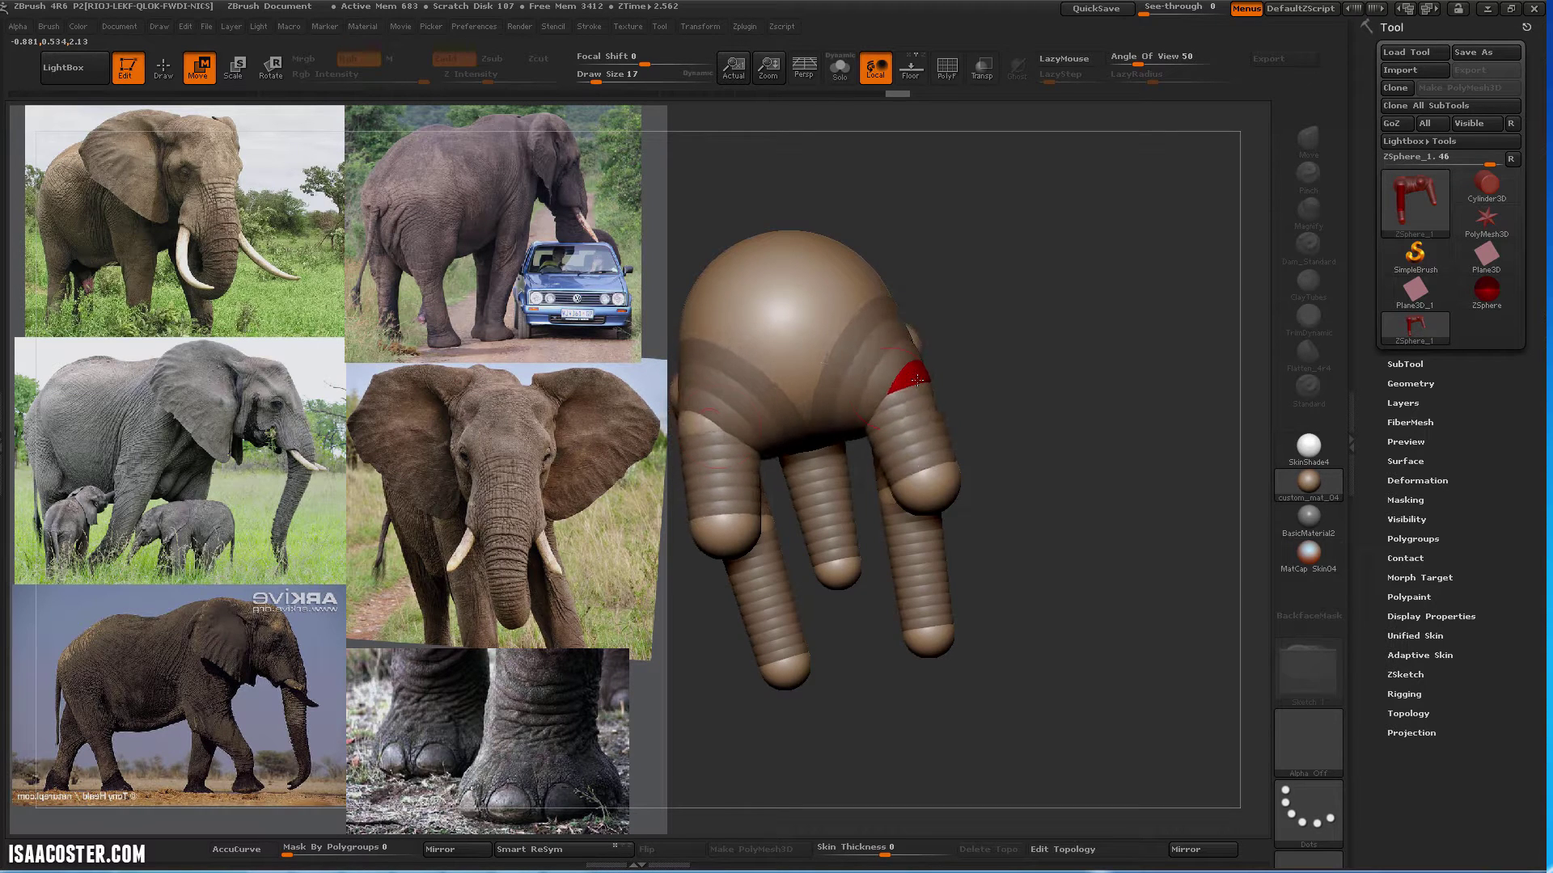
mouse_move(1054, 520)
mouse_down()
mouse_move(1059, 323)
mouse_move(1072, 374)
mouse_move(1055, 524)
mouse_up()
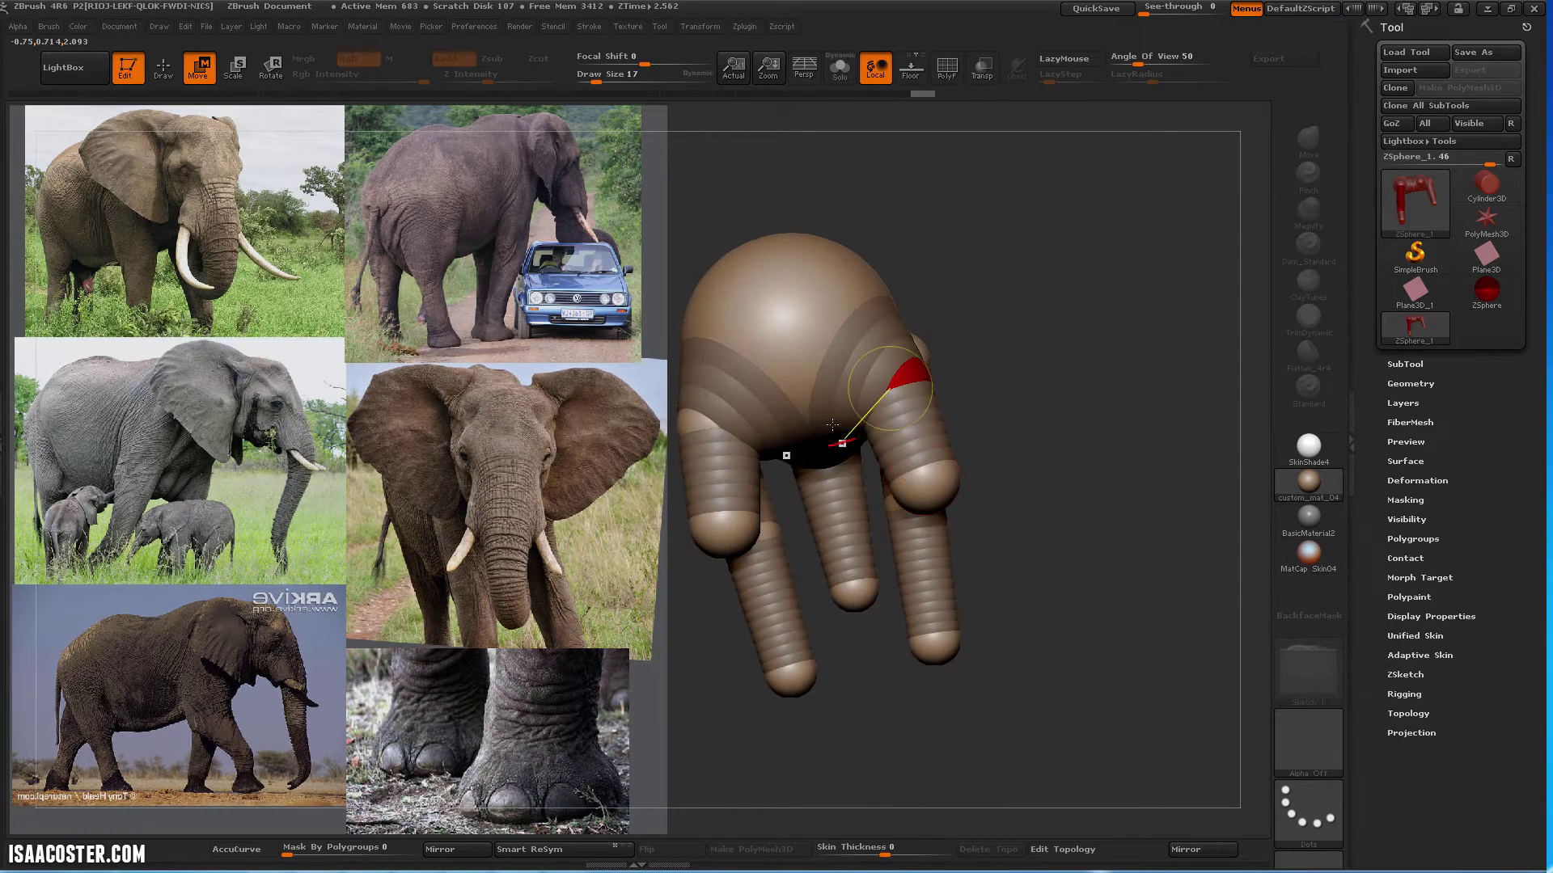
drag(1056, 314, 962, 566)
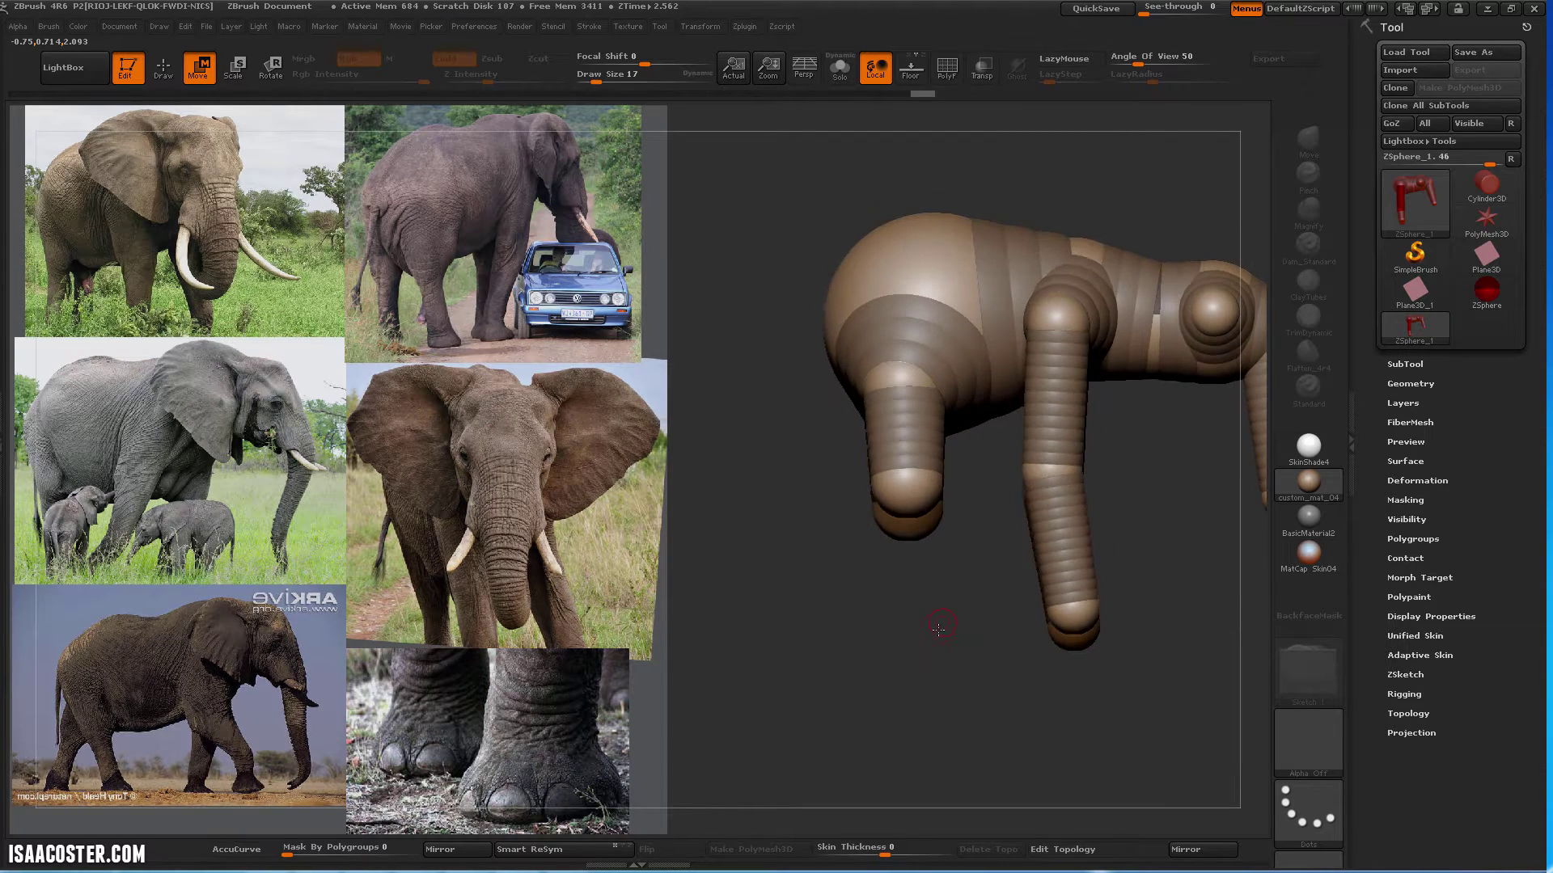
Extend the hind legs to the ground and add knee spheres partway down them
mouse_move(938, 631)
mouse_down()
mouse_move(863, 679)
mouse_move(908, 621)
mouse_move(879, 467)
mouse_move(897, 433)
mouse_up()
key(q)
drag(929, 302, 895, 702)
key(w)
drag(878, 501, 453, 501)
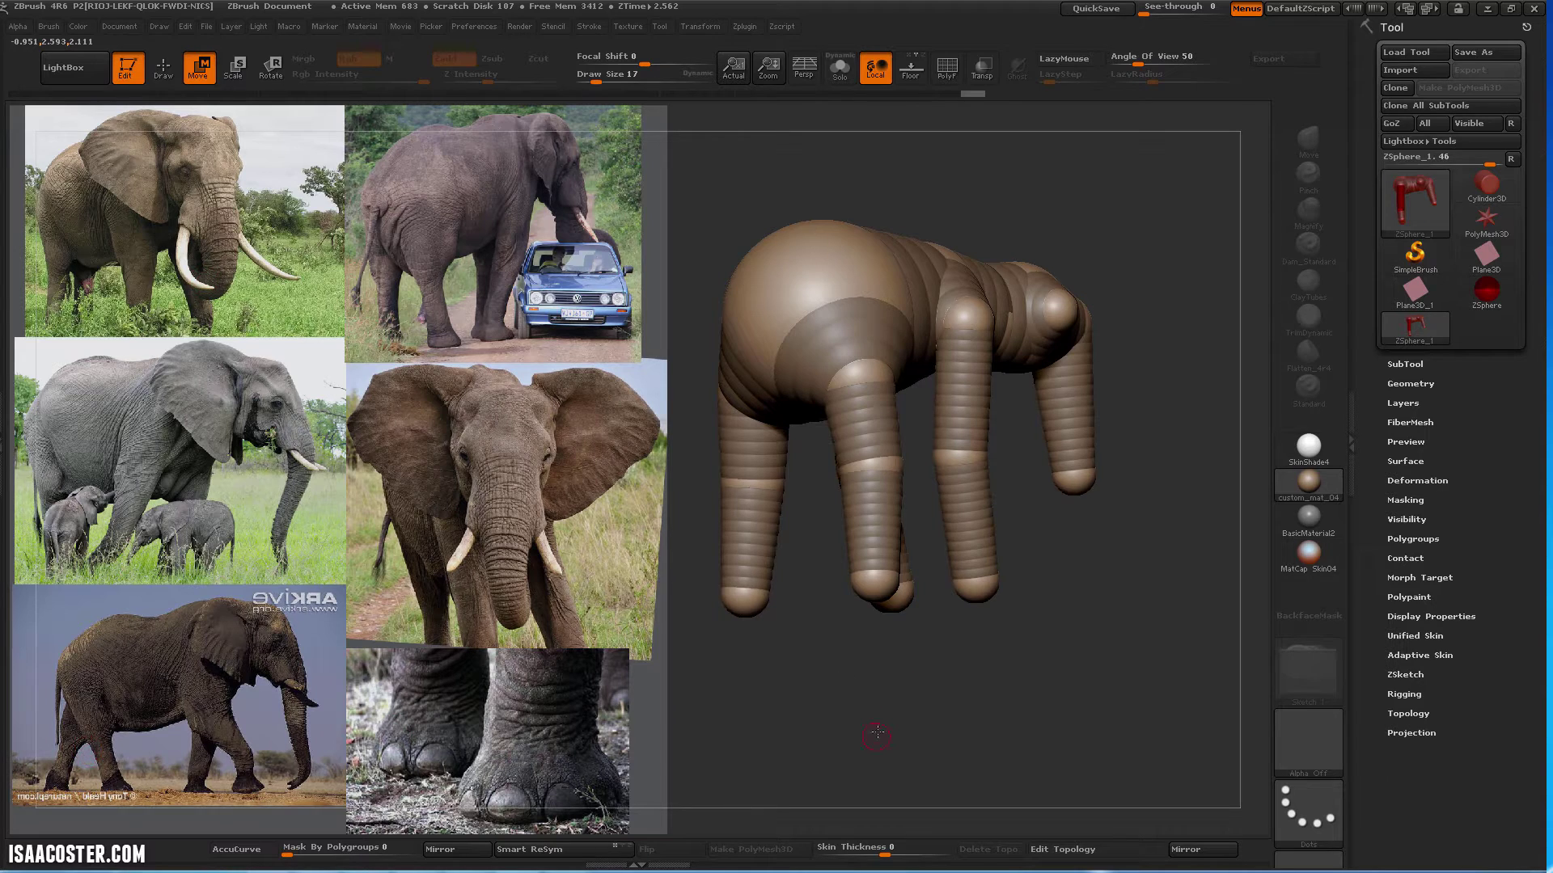
Add a small centred sphere on the upper back of the rump and pull it backward and down into a tail
mouse_move(877, 733)
alt+mouse_down()
mouse_move(919, 745)
mouse_move(920, 719)
mouse_move(954, 723)
alt+mouse_up()
key(q)
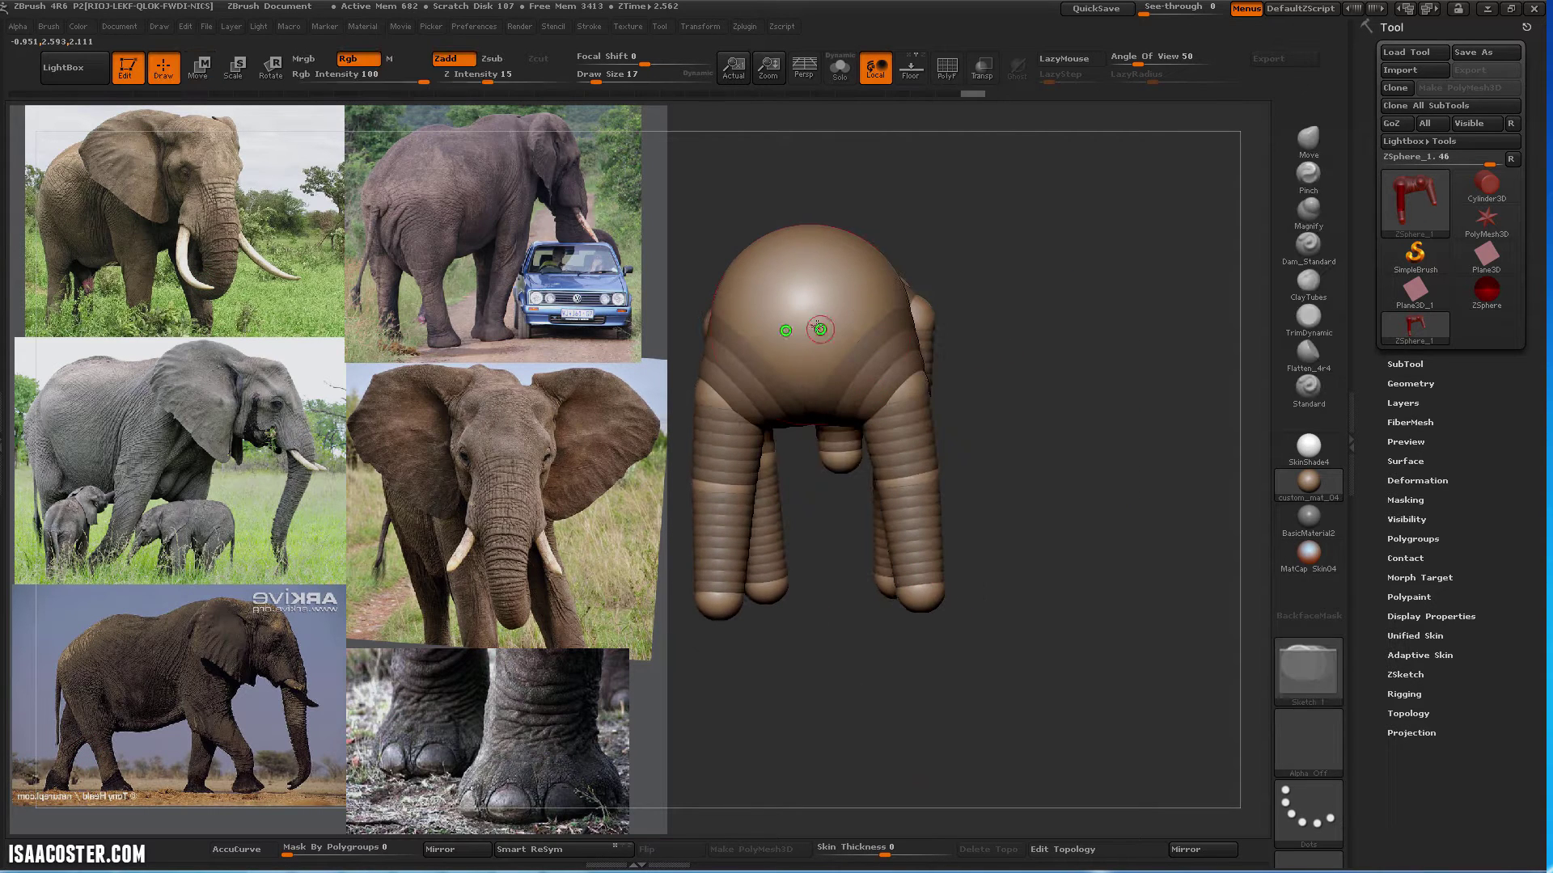
drag(809, 269, 828, 259)
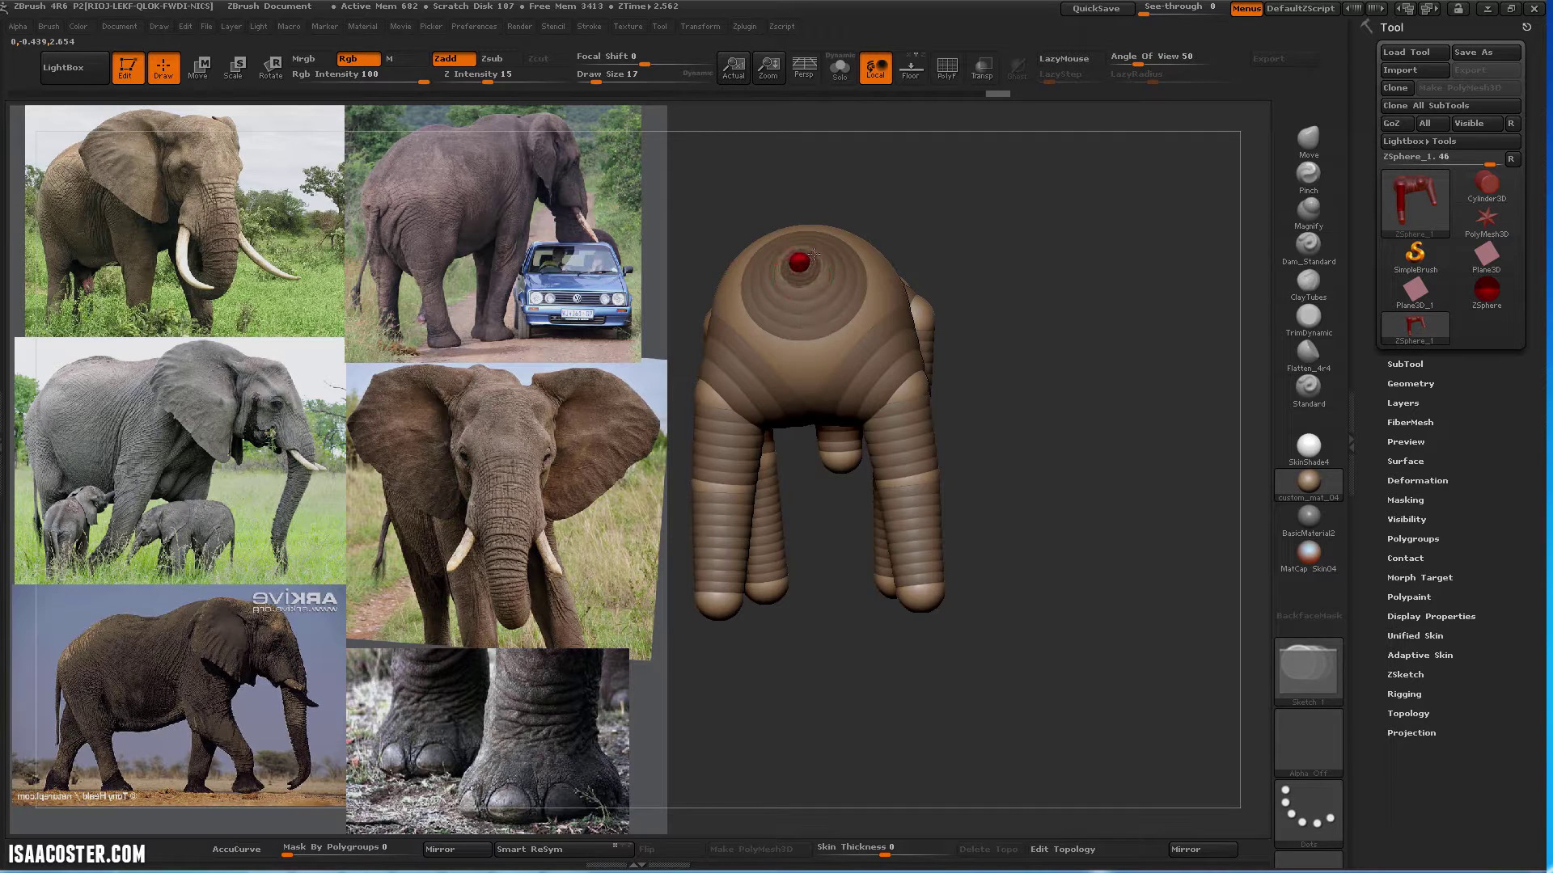
mouse_move(953, 207)
mouse_down()
mouse_move(783, 260)
mouse_move(756, 281)
mouse_move(727, 434)
mouse_move(711, 392)
mouse_up()
key(w)
drag(1003, 676, 1030, 299)
mouse_move(967, 358)
mouse_down()
mouse_move(1080, 367)
mouse_move(1116, 436)
mouse_up()
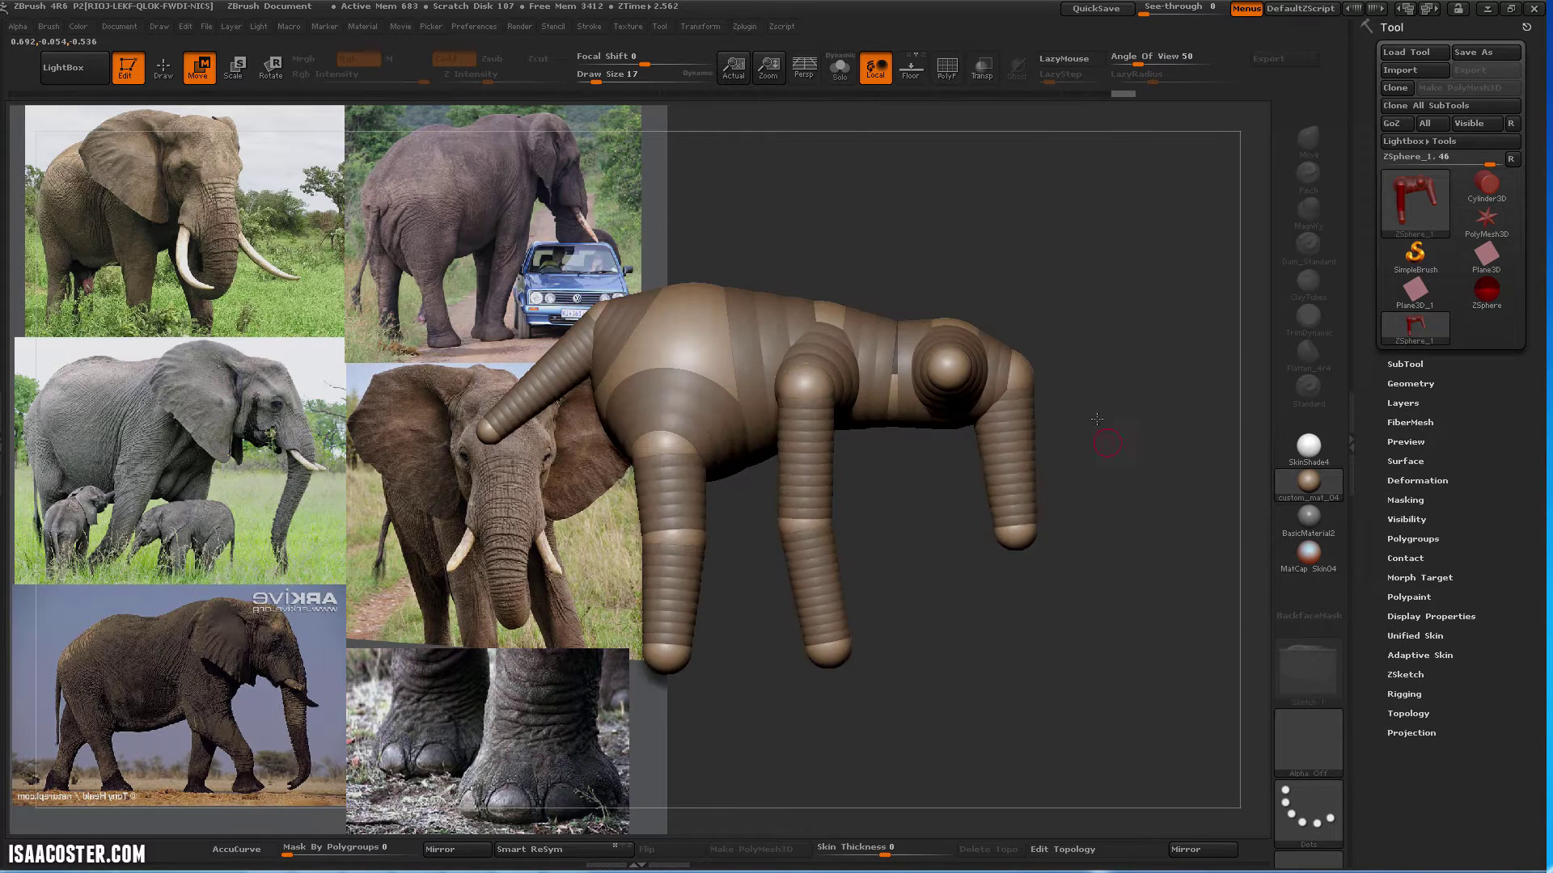
Move the mirrored hind knee and foot spheres inward so the hind legs stand straight beneath the body, viewing without perspective
alt+drag(1021, 234, 1090, 178)
drag(994, 336, 1013, 354)
drag(1003, 459, 1016, 464)
drag(962, 629, 833, 118)
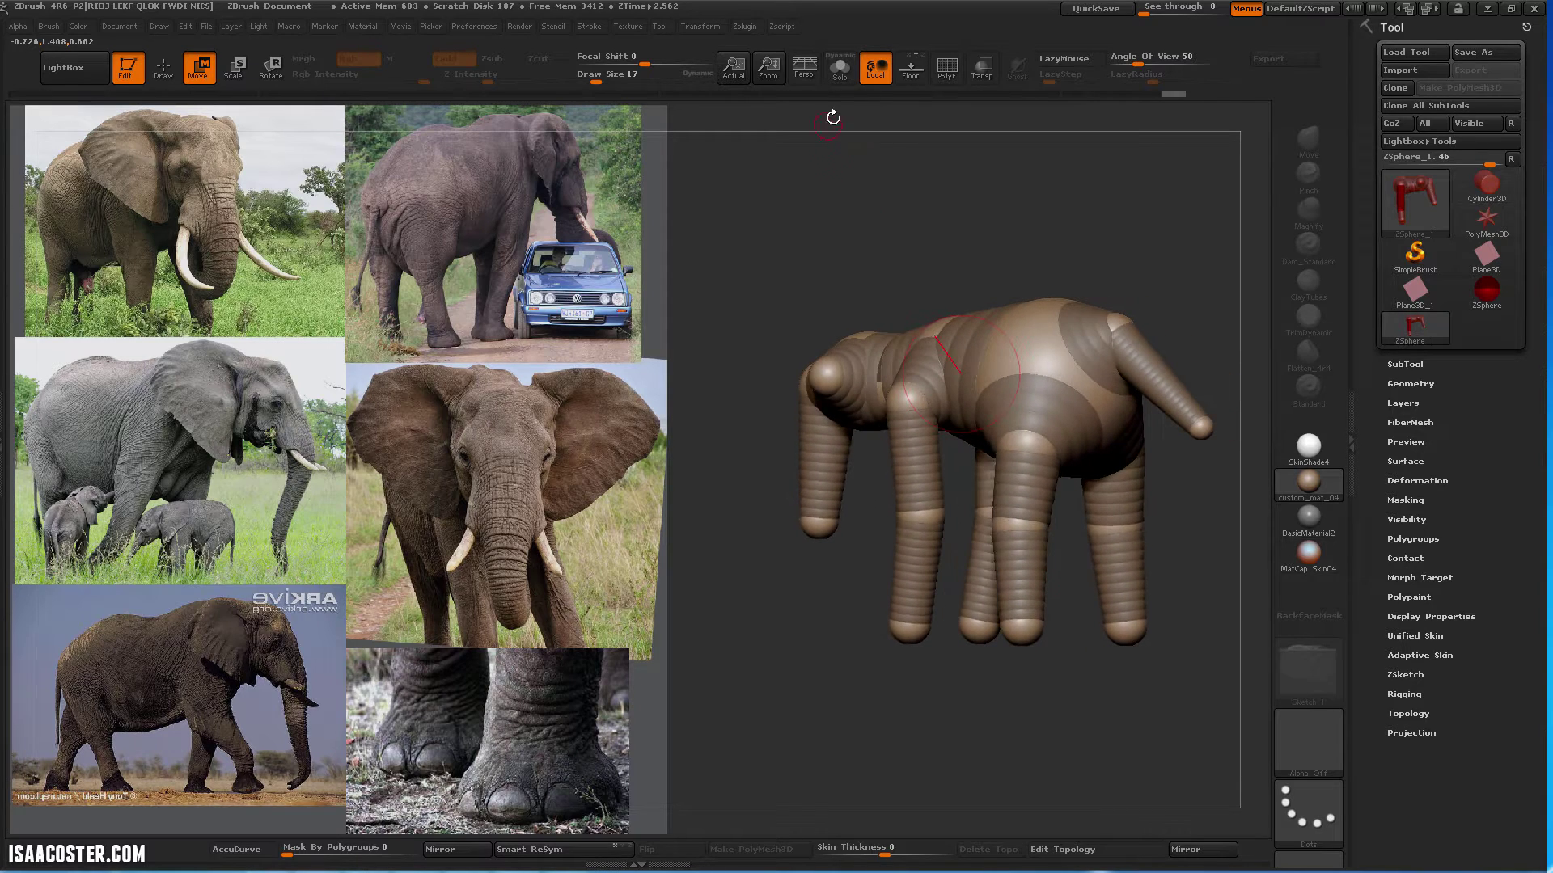
click(811, 69)
drag(913, 202, 1064, 227)
drag(917, 712, 1101, 647)
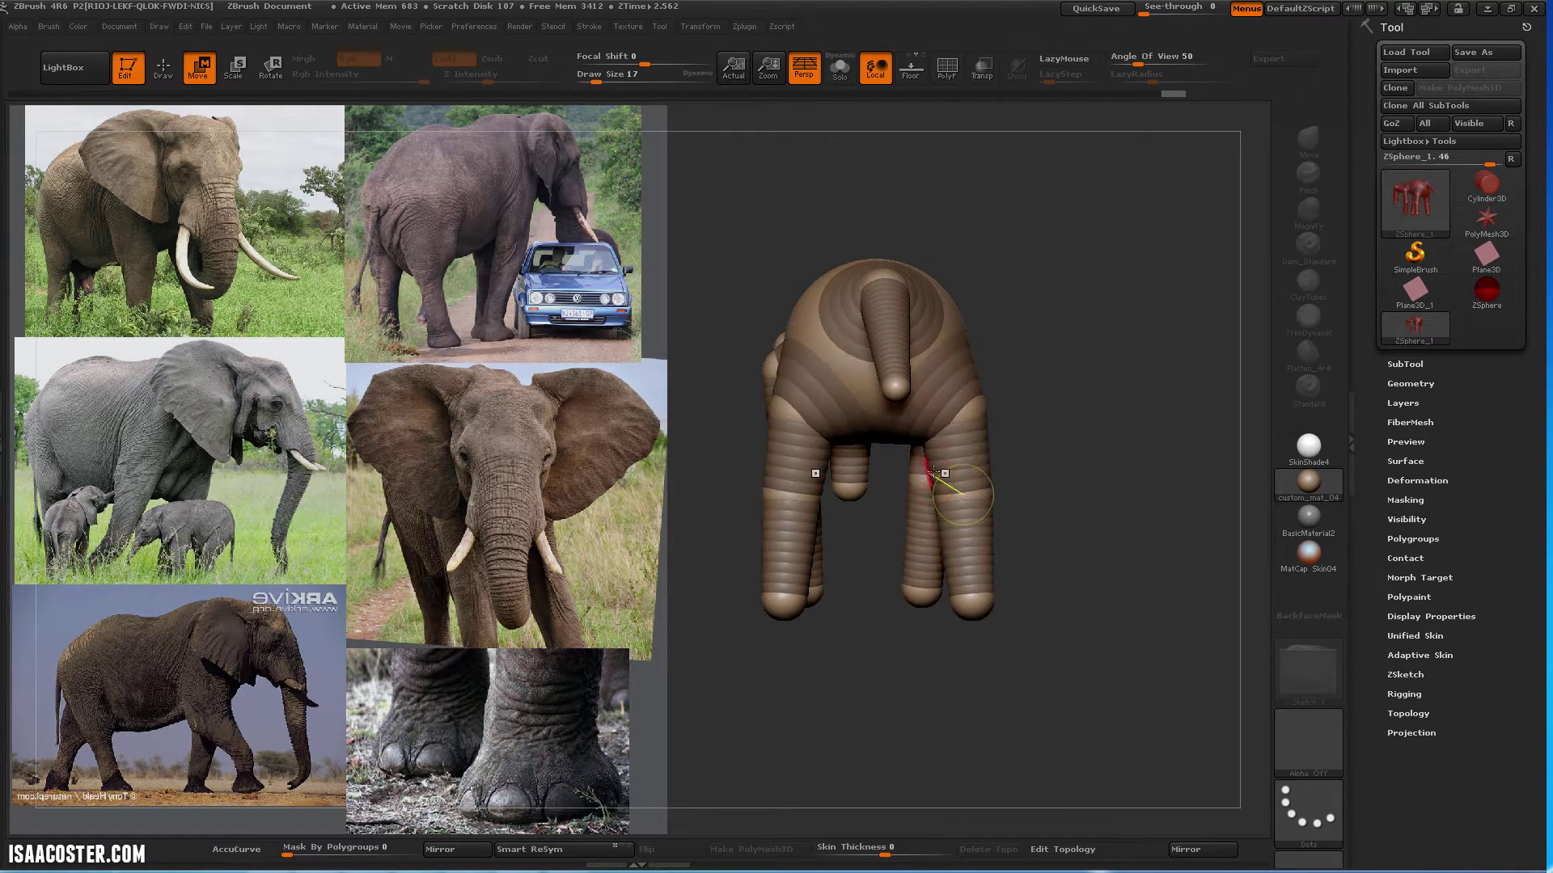
drag(972, 491, 947, 491)
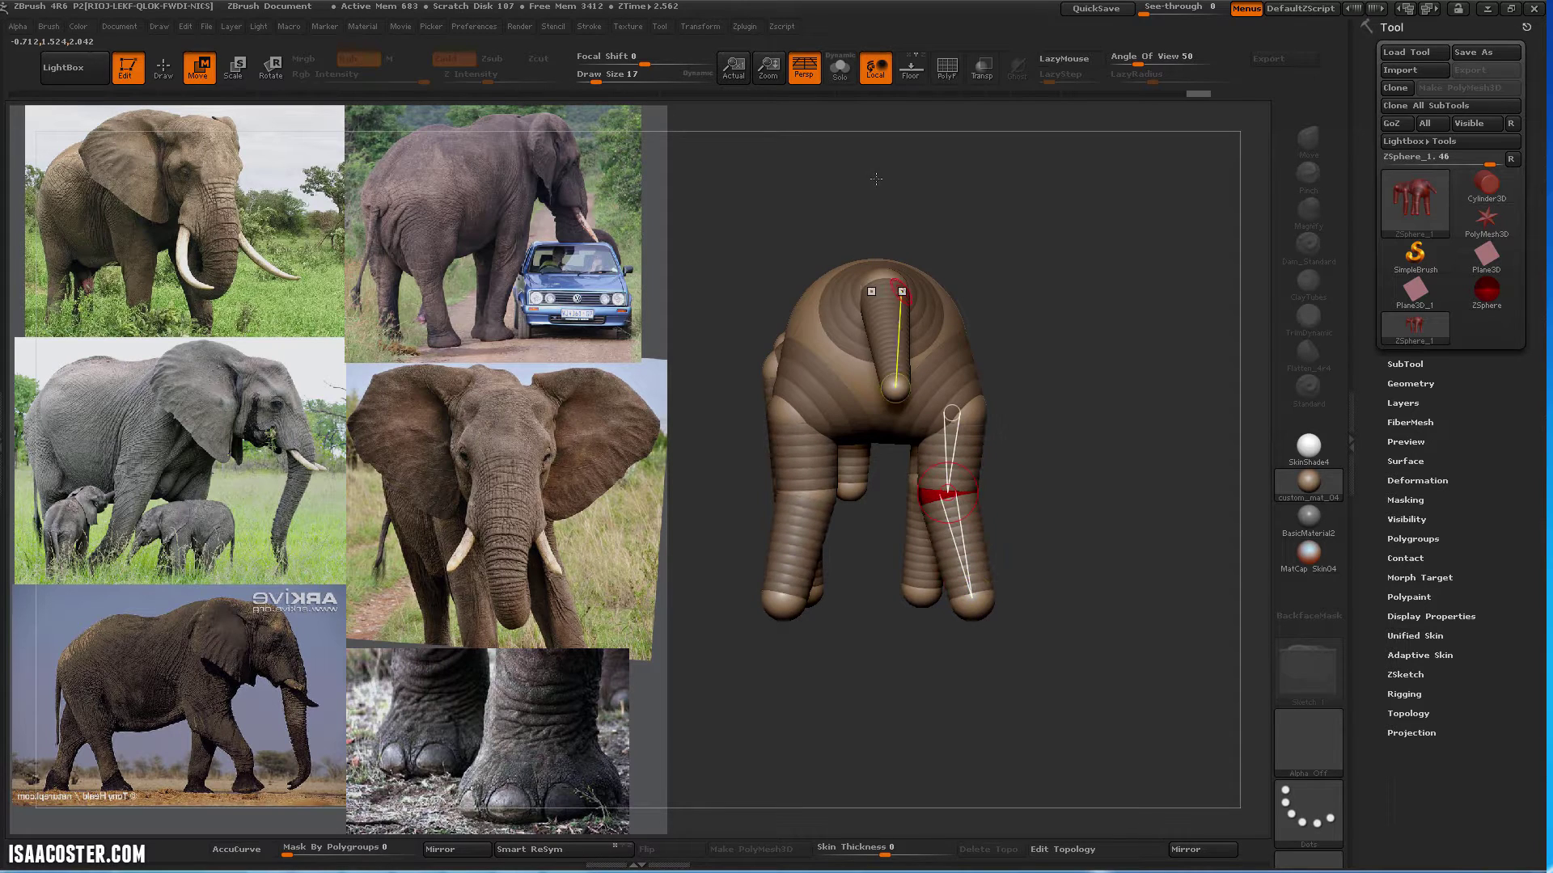
click(813, 77)
drag(967, 596, 926, 599)
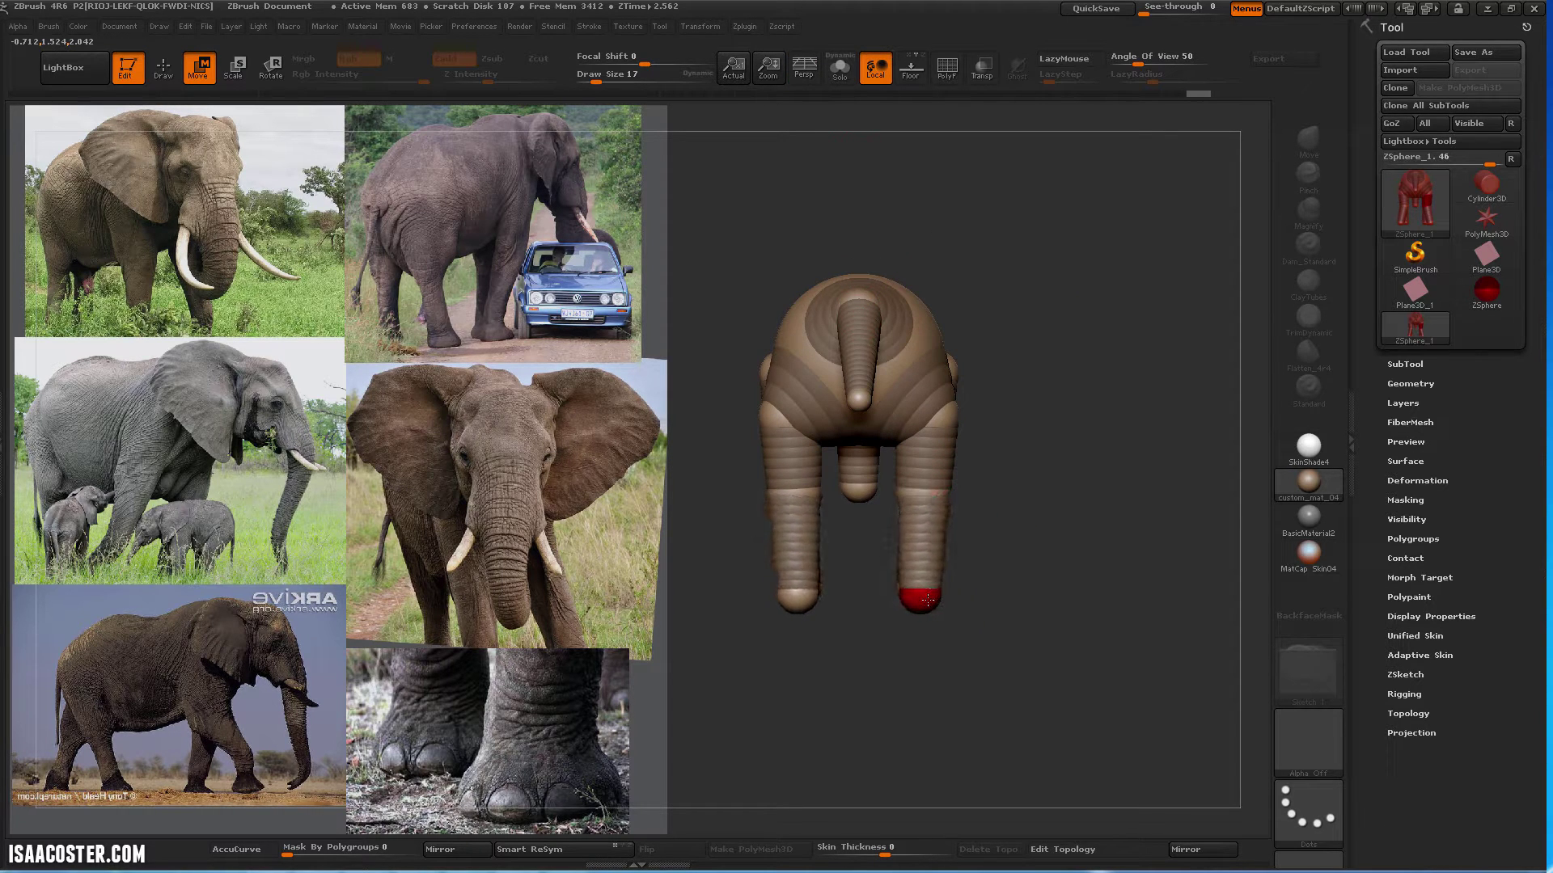
Shift the mirrored spheres at the tops of the front legs so the shoulders blend into the body
drag(1037, 590, 893, 670)
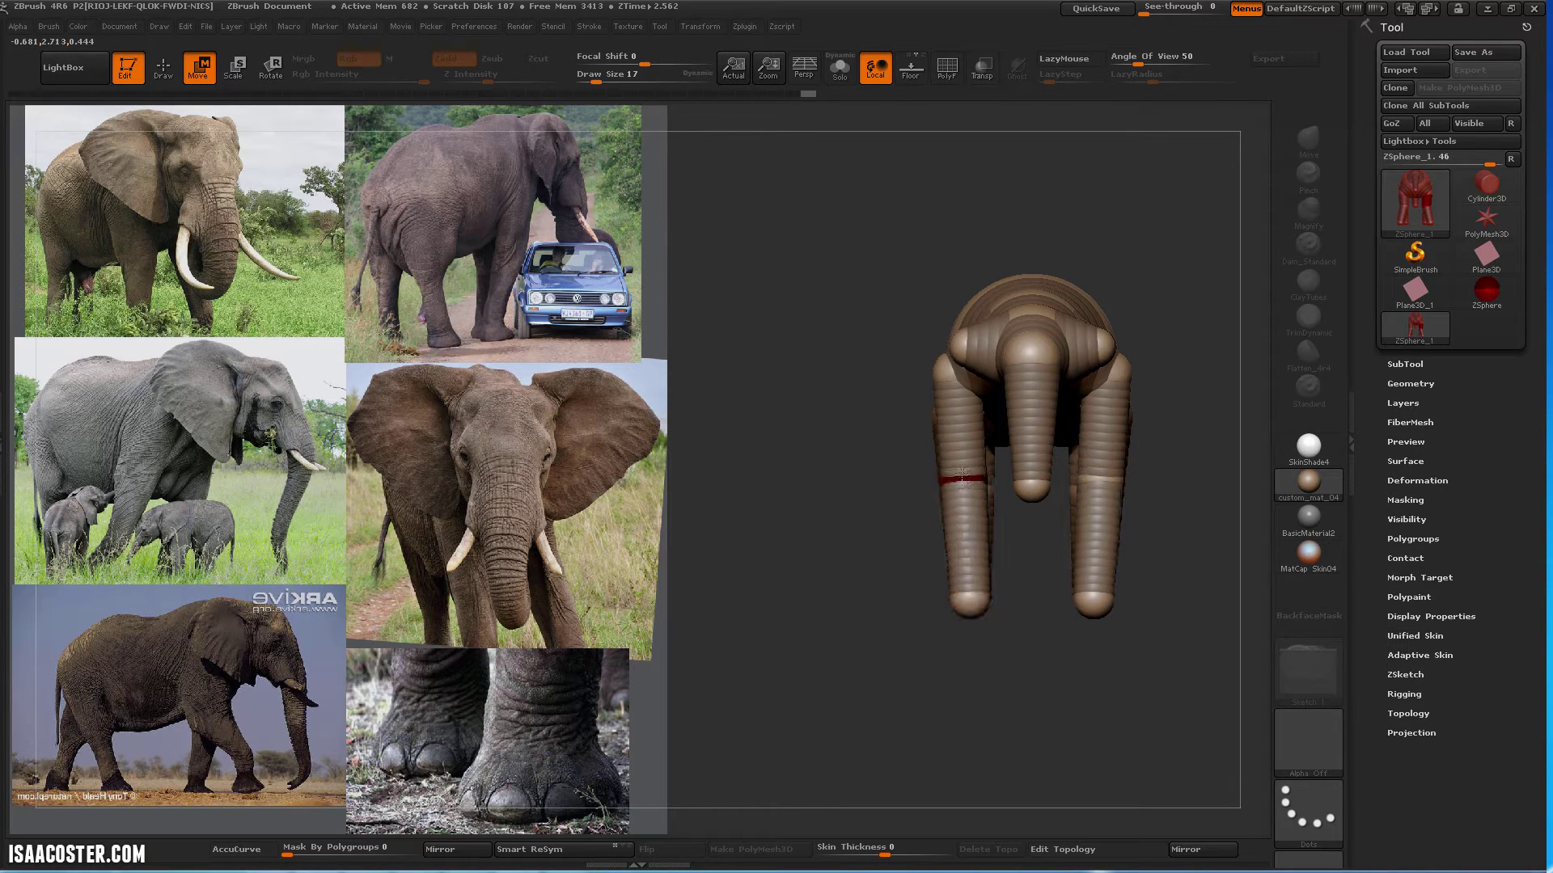
drag(1036, 693, 926, 681)
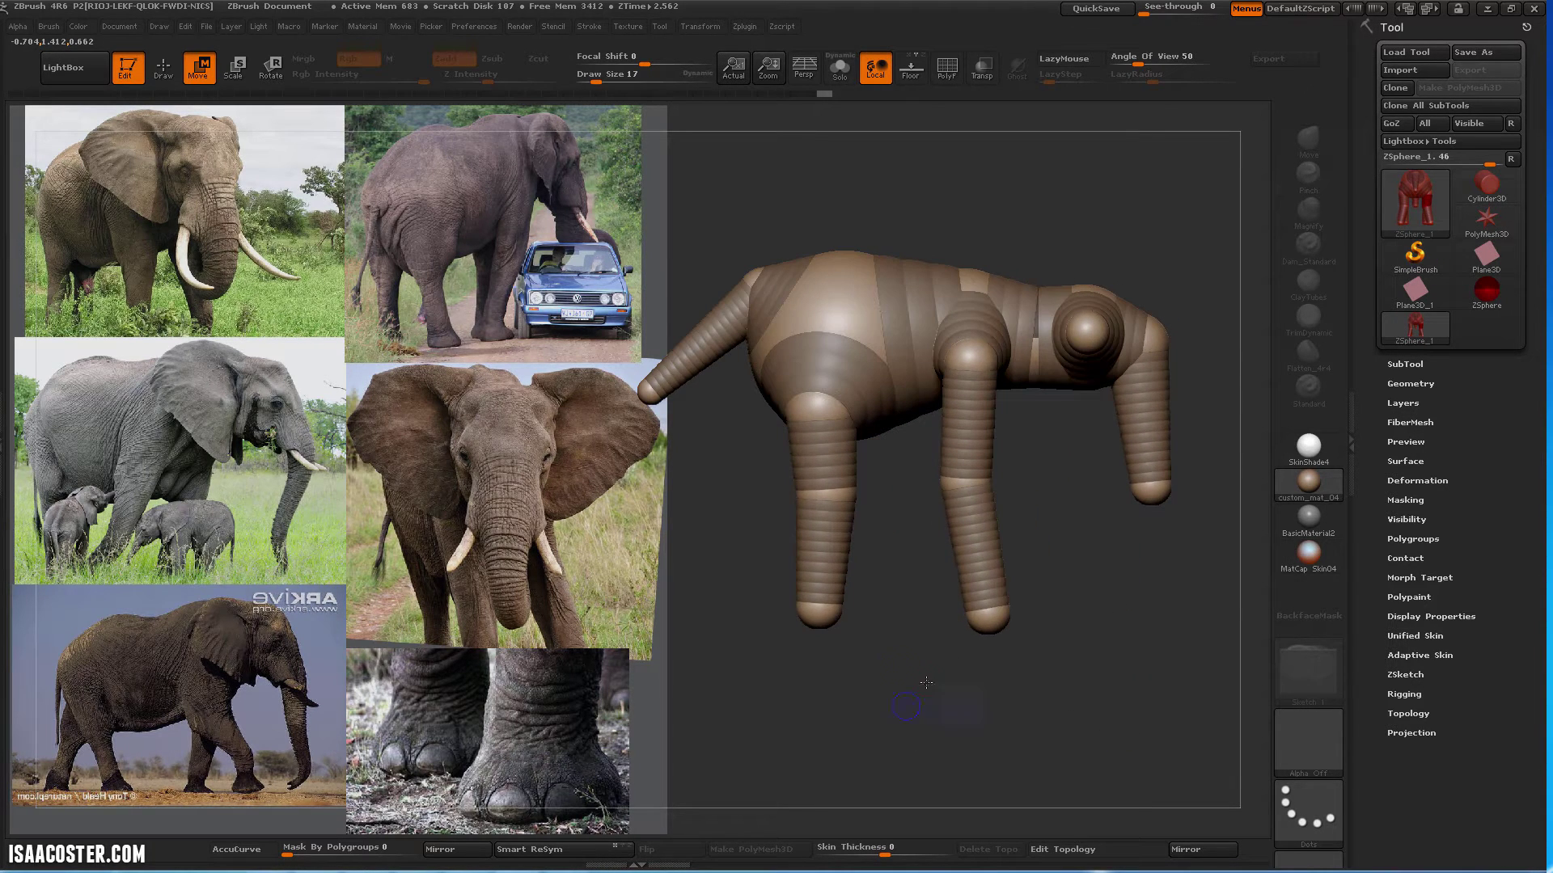
drag(960, 227, 903, 222)
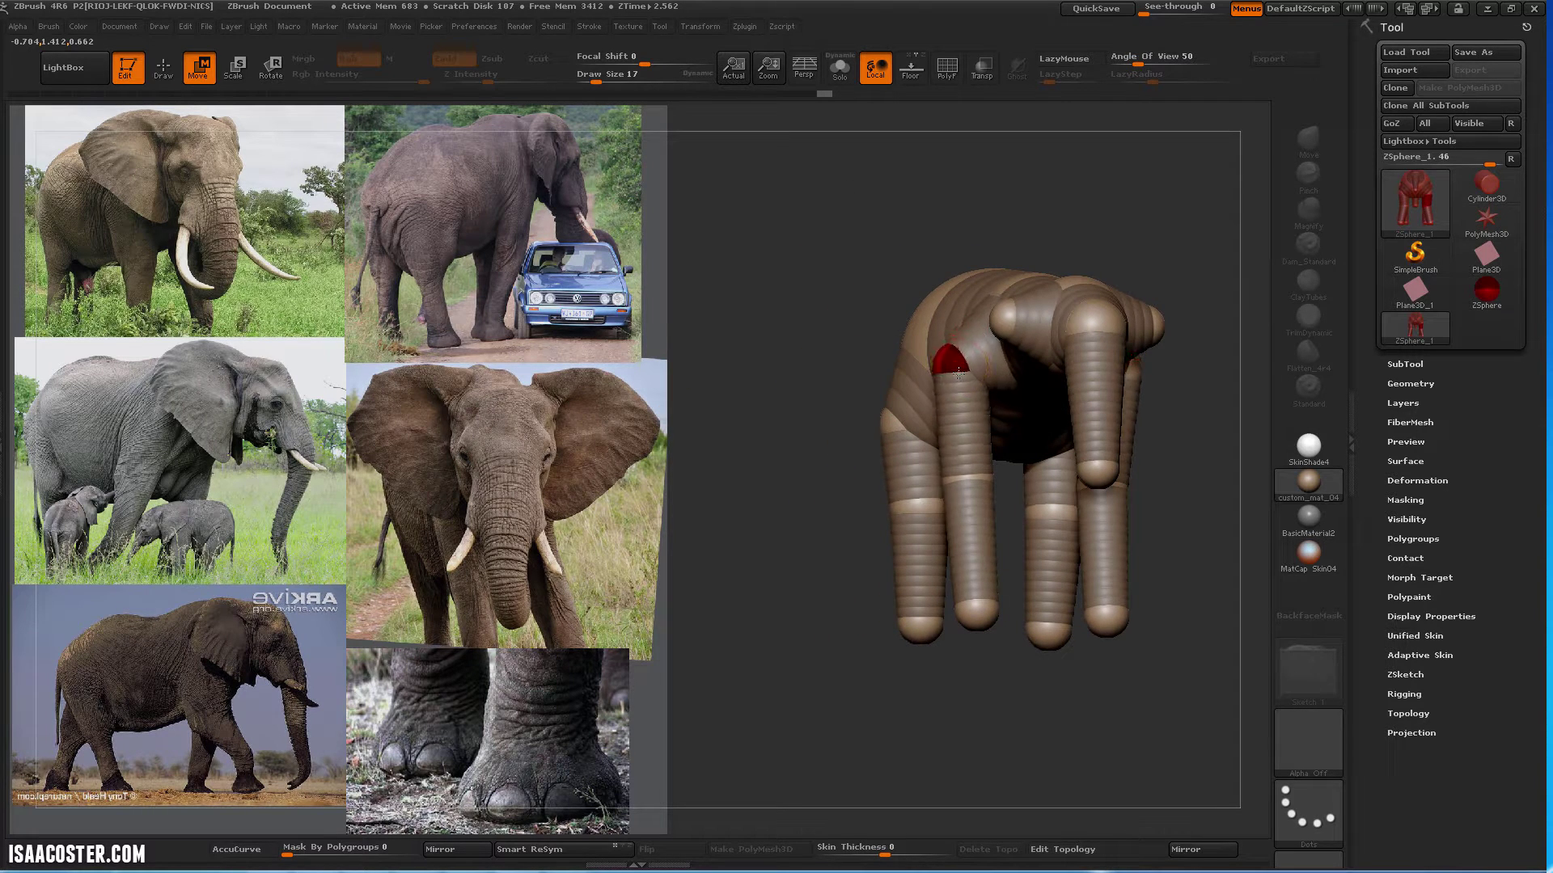
drag(1050, 745, 1131, 747)
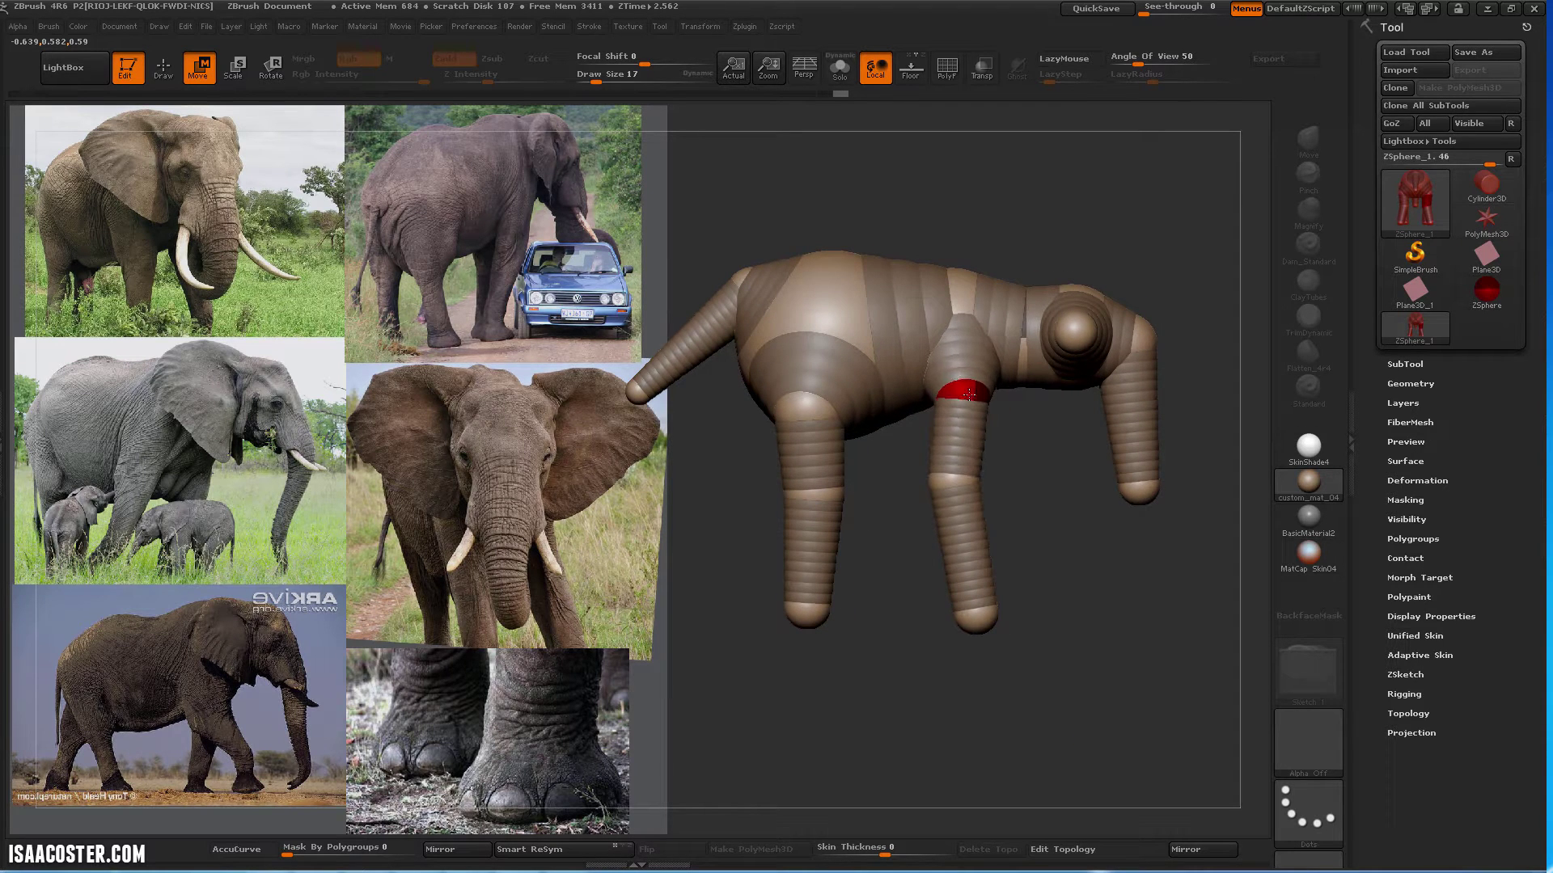
Raise the back sphere above the front legs and lower the trunk's tip sphere to lengthen the trunk
alt+drag(1064, 525, 1086, 557)
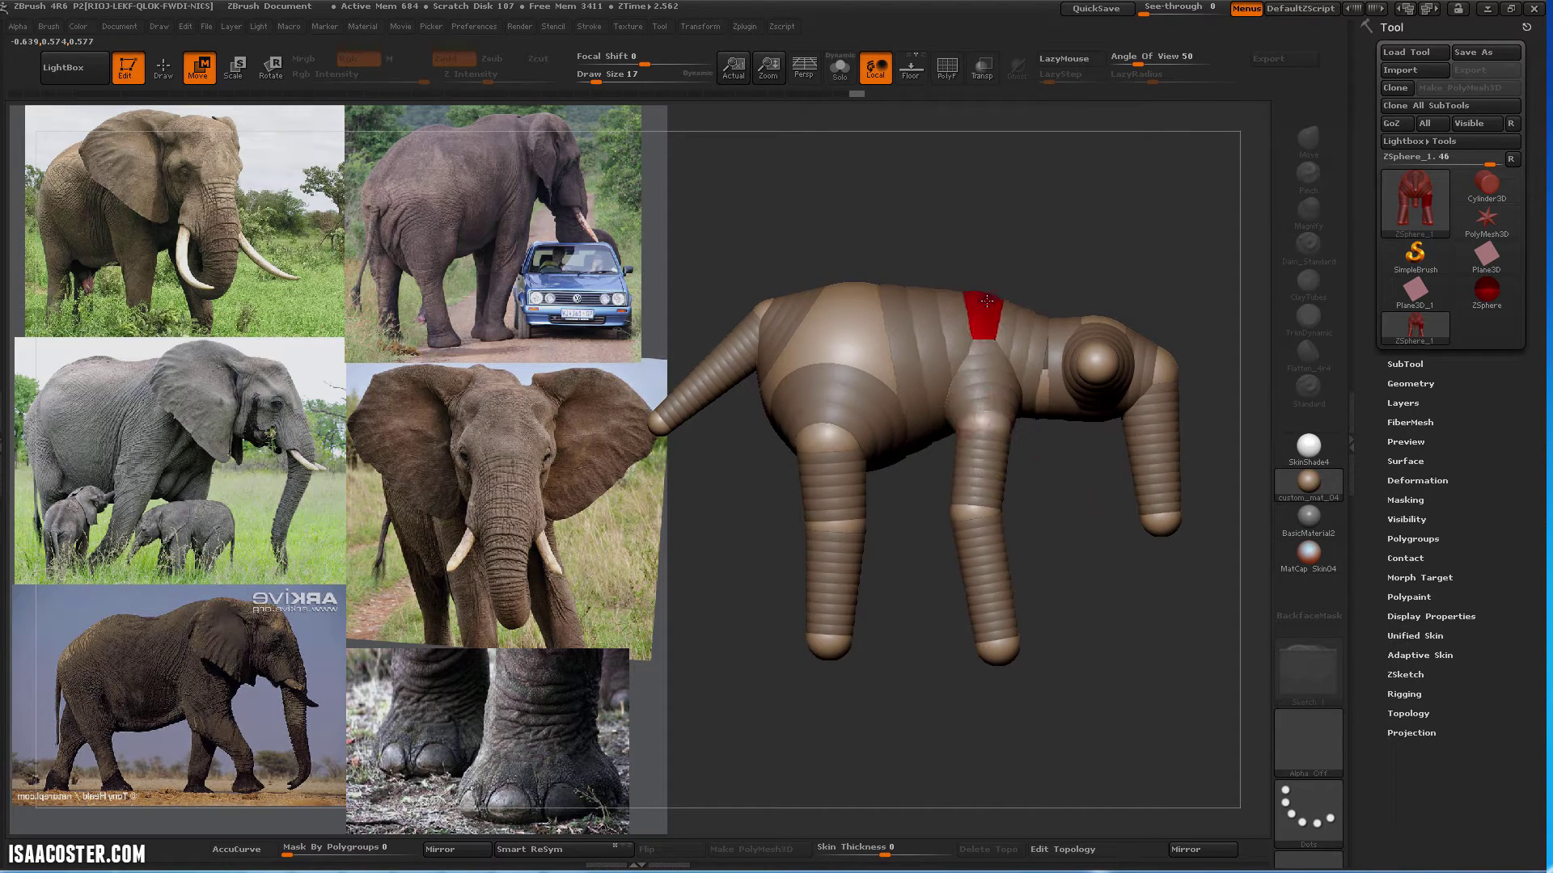
drag(1024, 250, 1128, 493)
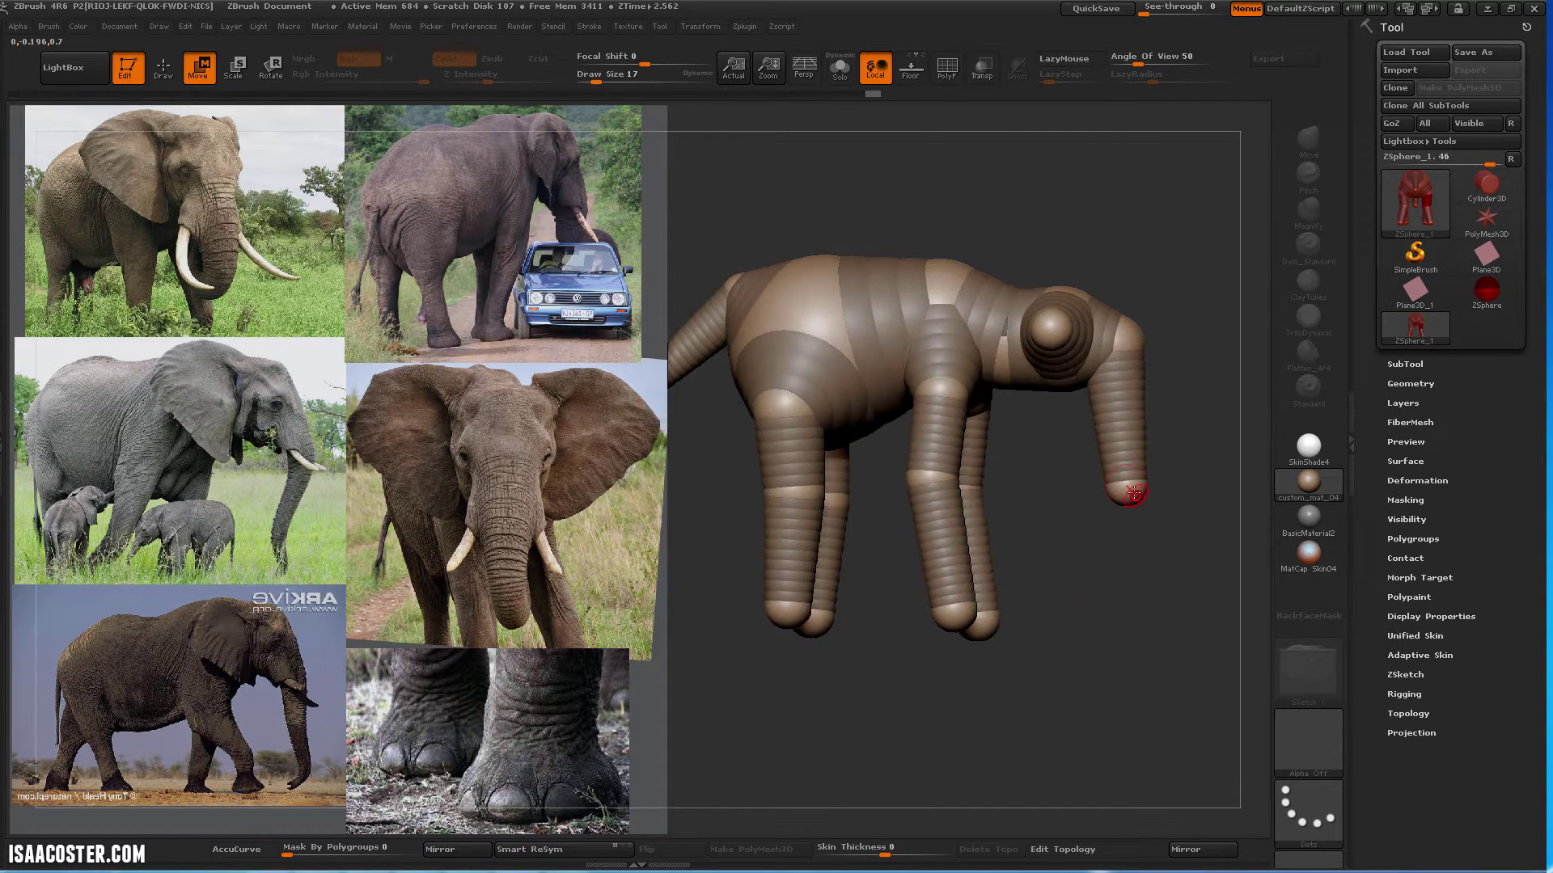
drag(1124, 563, 1110, 620)
Preview the adaptive skin with the polyframe shown and examine the topology around the back, head and ear stubs
key(a)
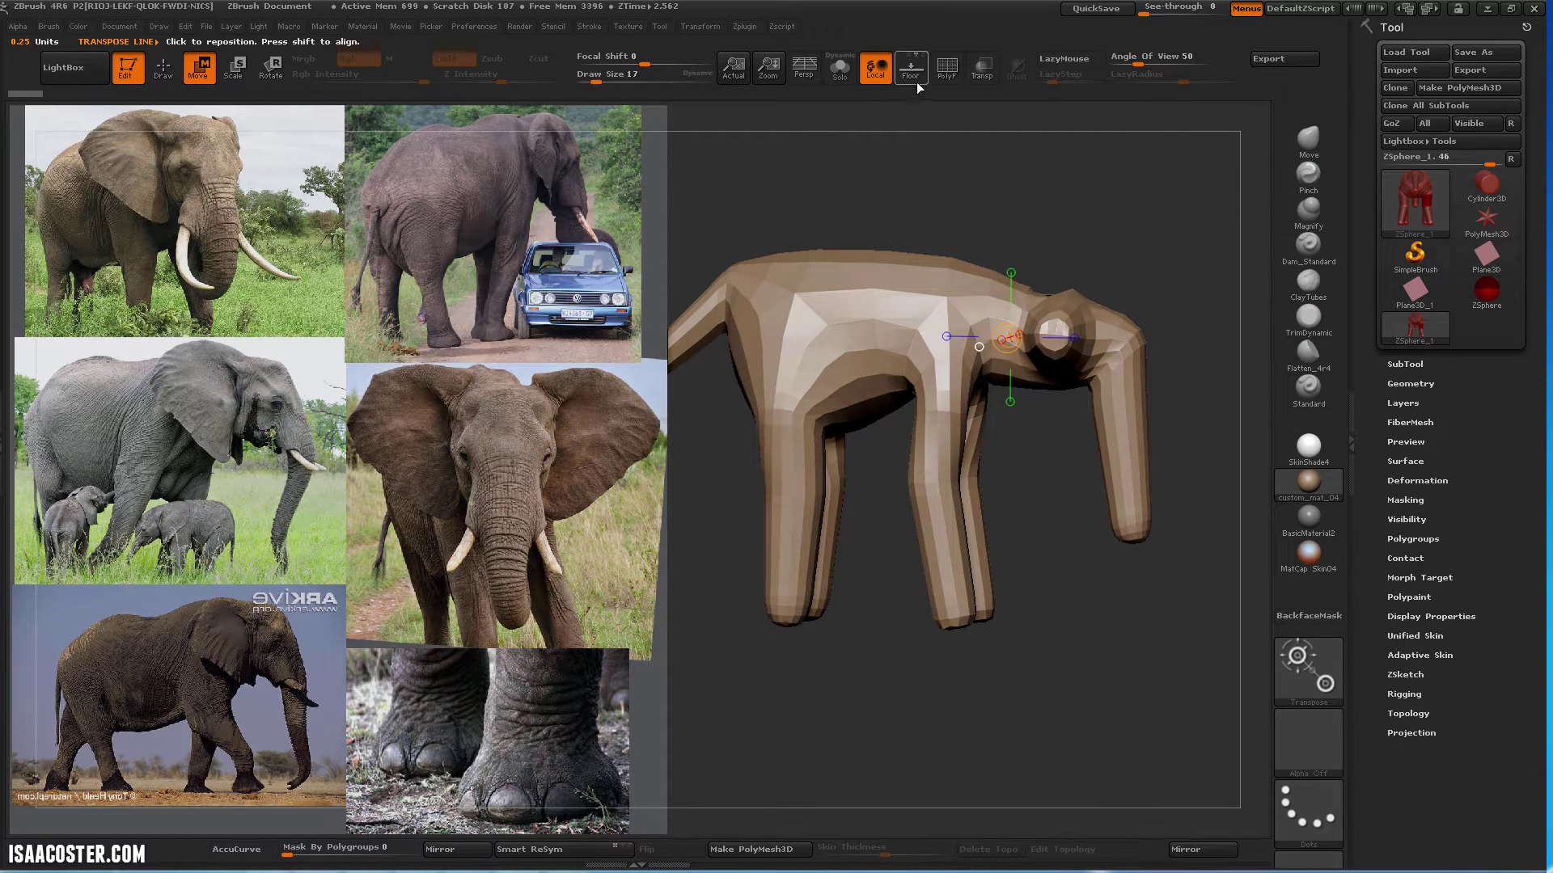
key(shift+f)
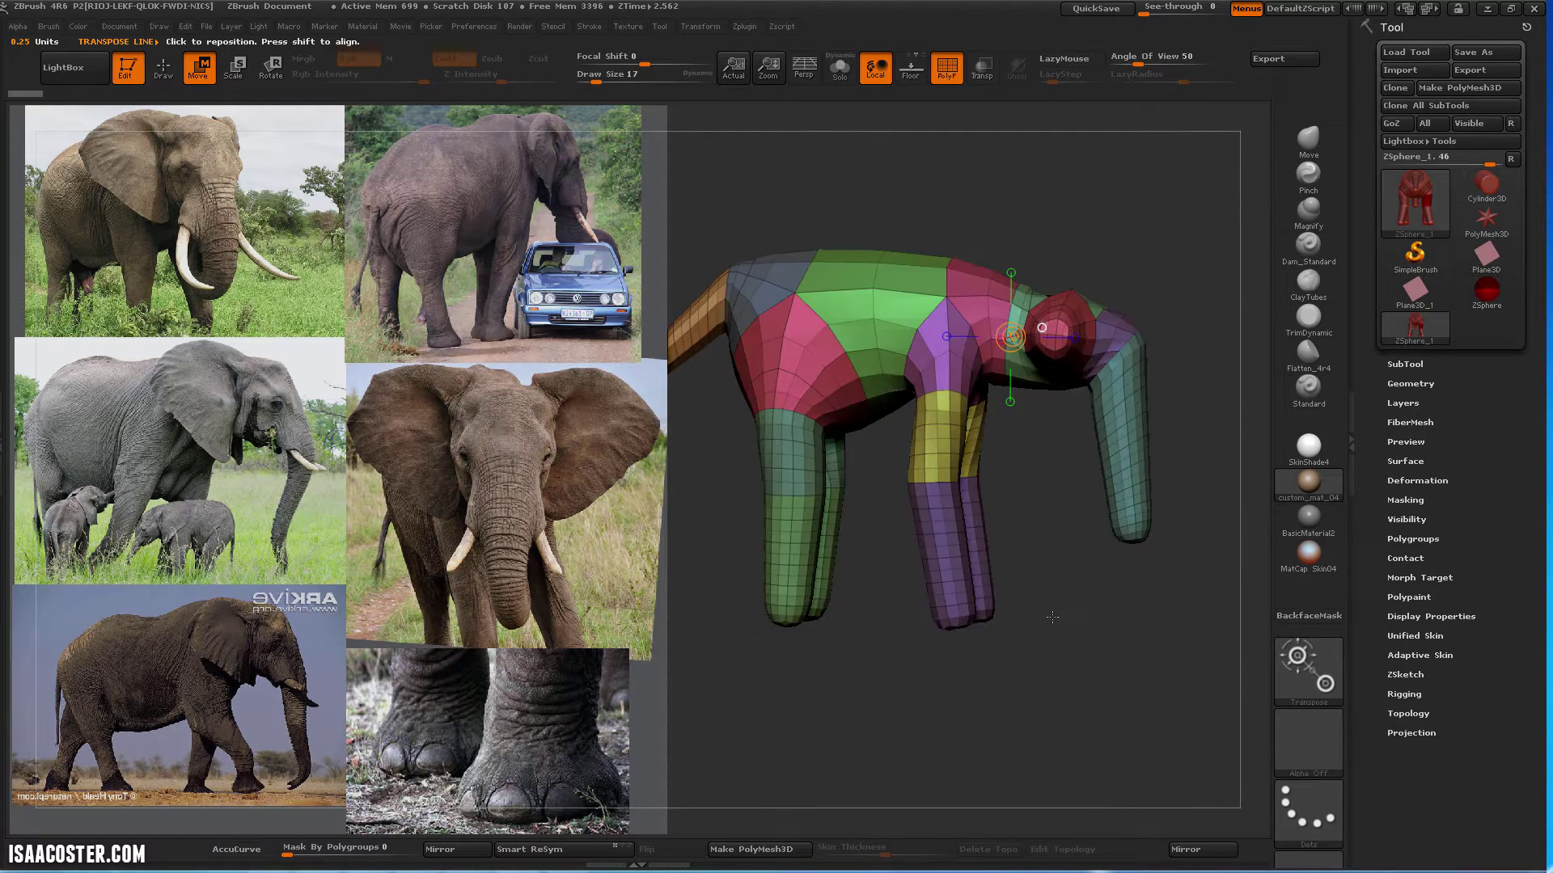
drag(1151, 620, 763, 524)
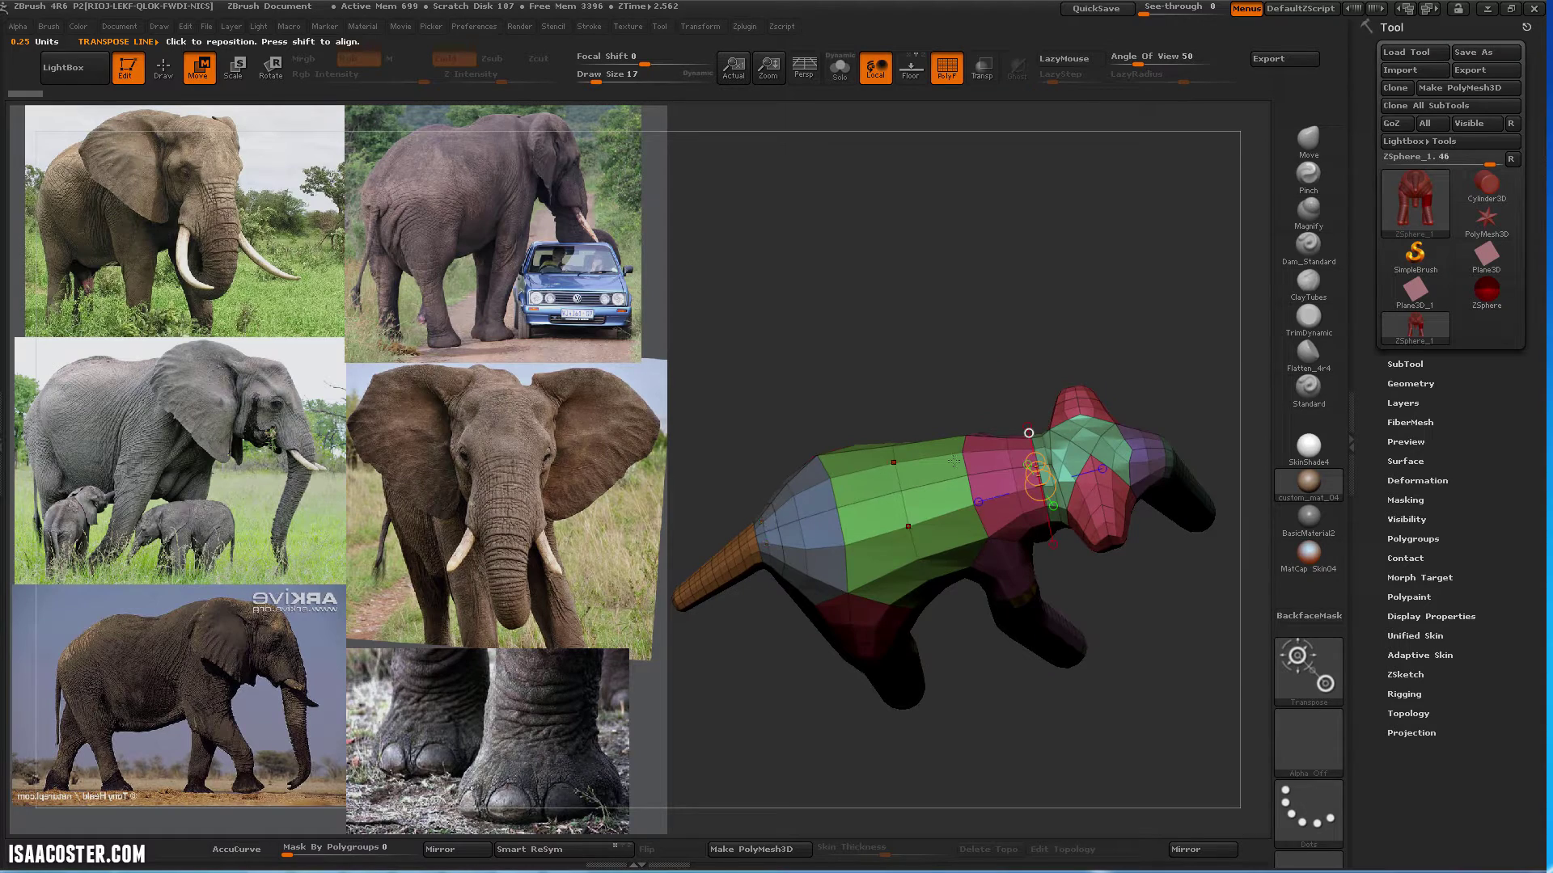
drag(1073, 449, 1151, 374)
alt+drag(1159, 615, 1056, 461)
key(a)
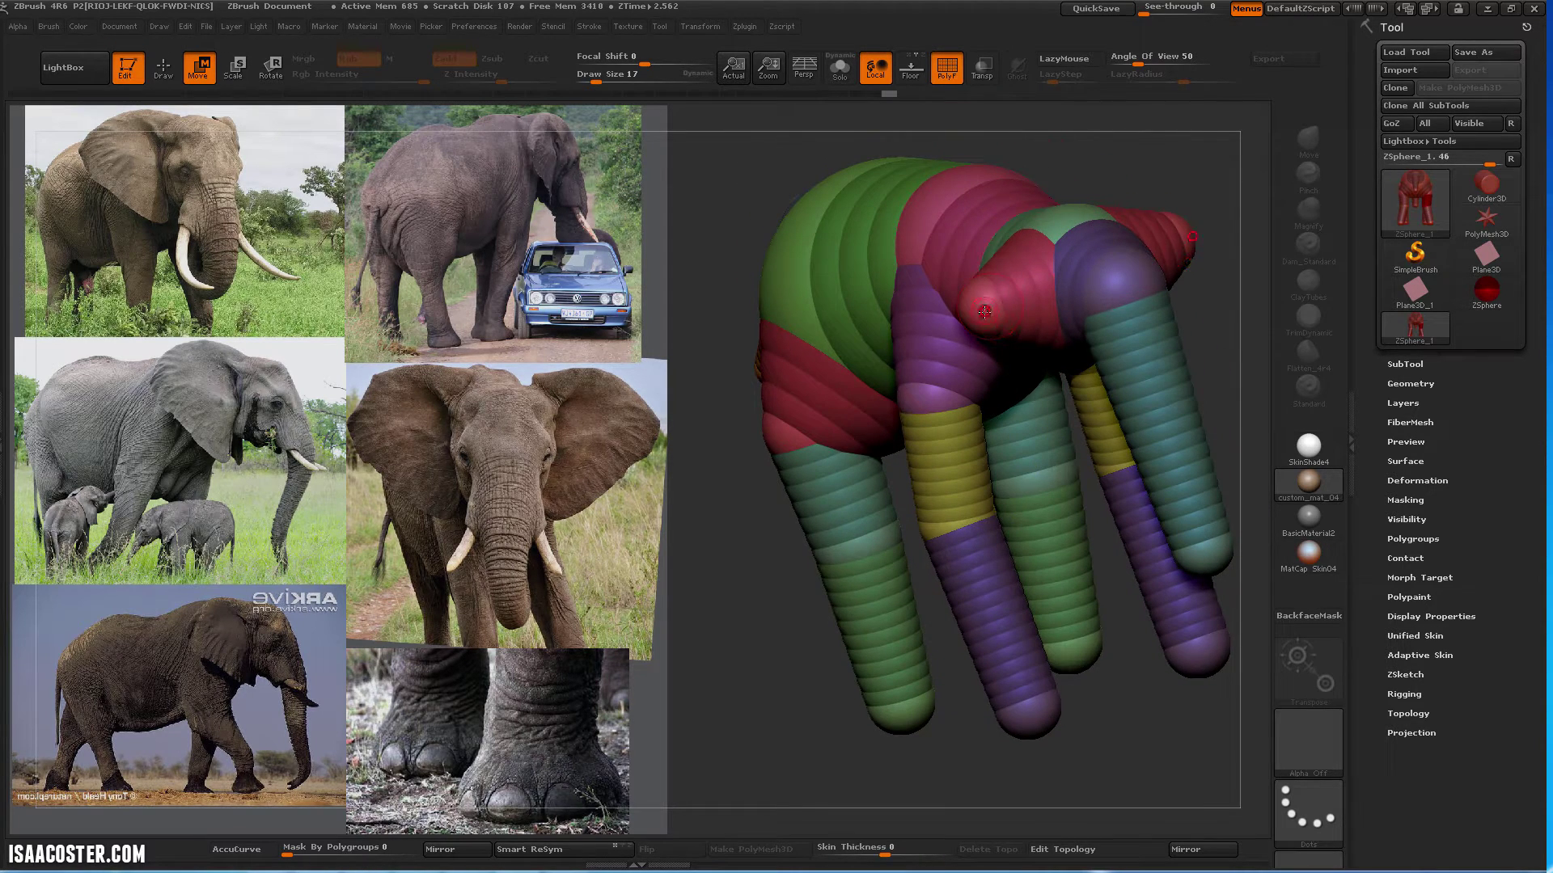
key(a)
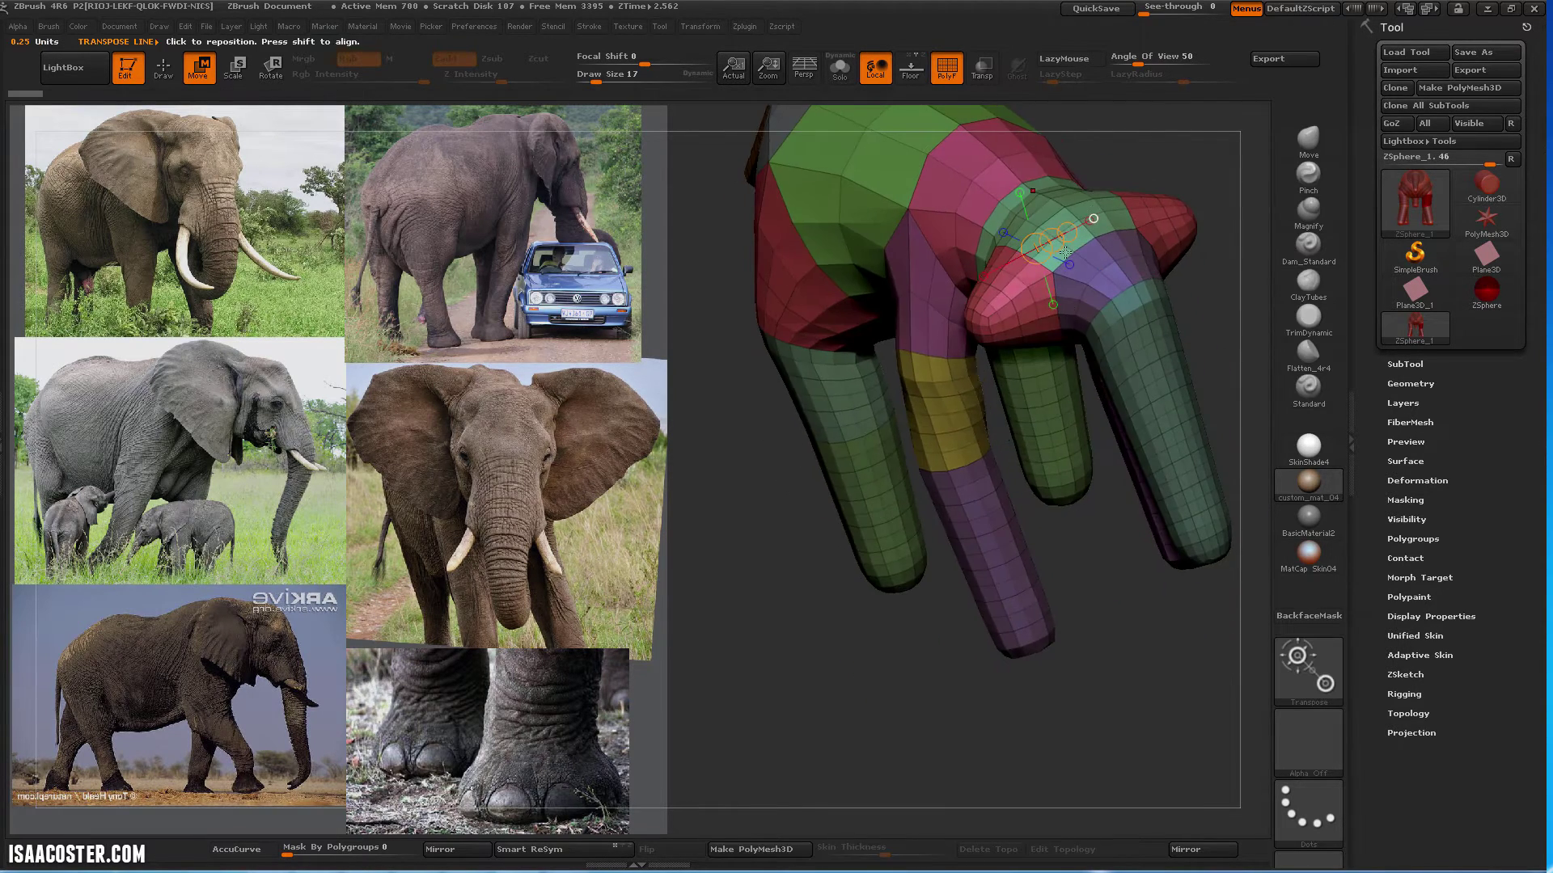
Compare the adaptive skin preview with the ZSpheres, examining the shoulders, neck and underside
drag(1154, 495, 1080, 584)
key(a)
key(a)
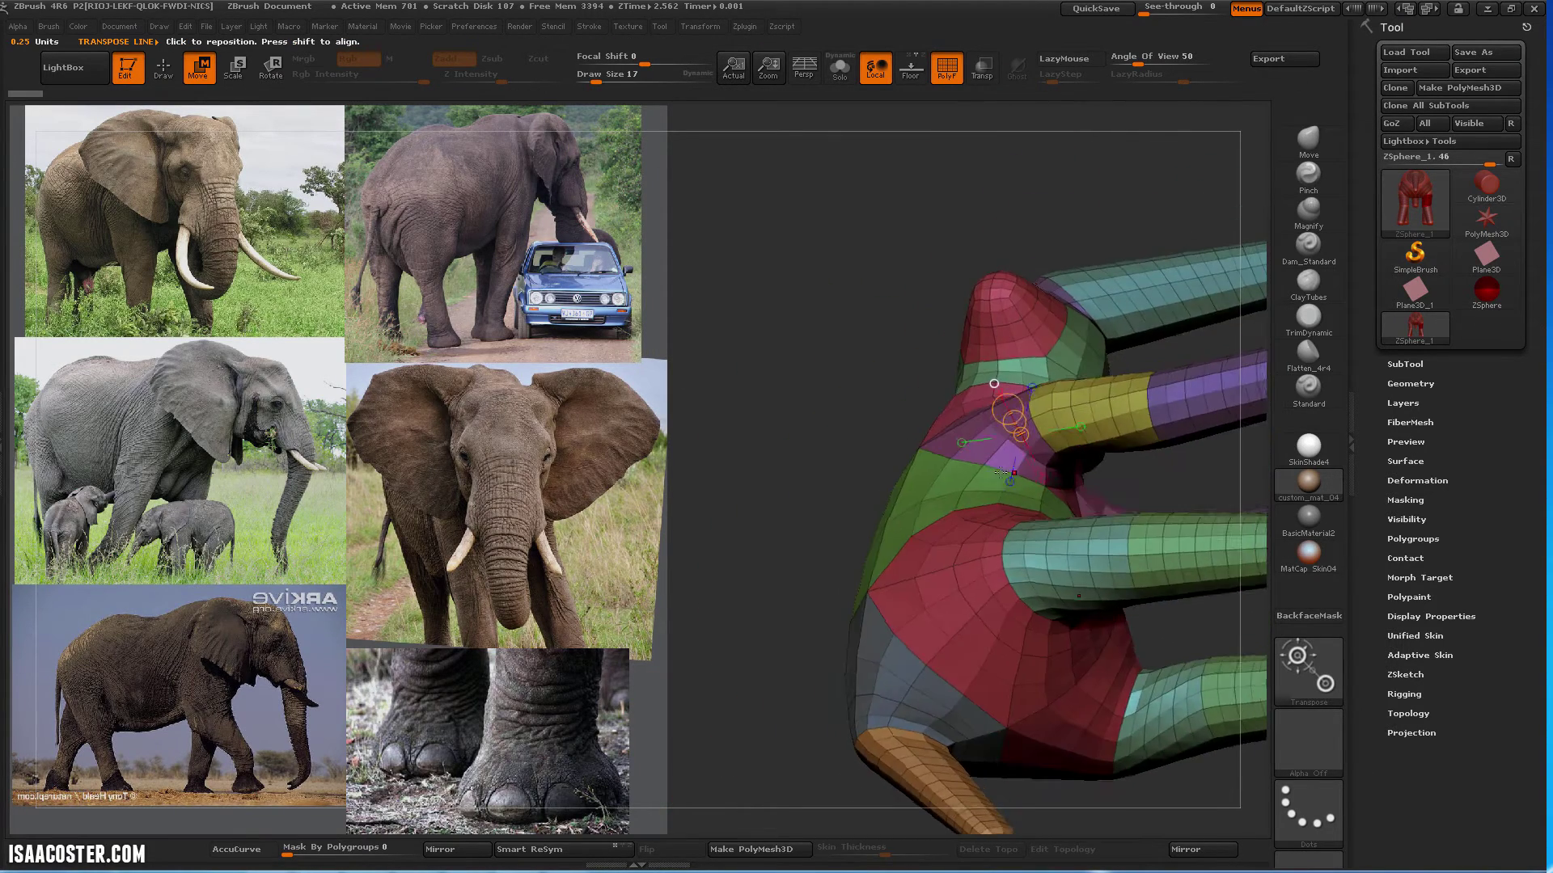
key(a)
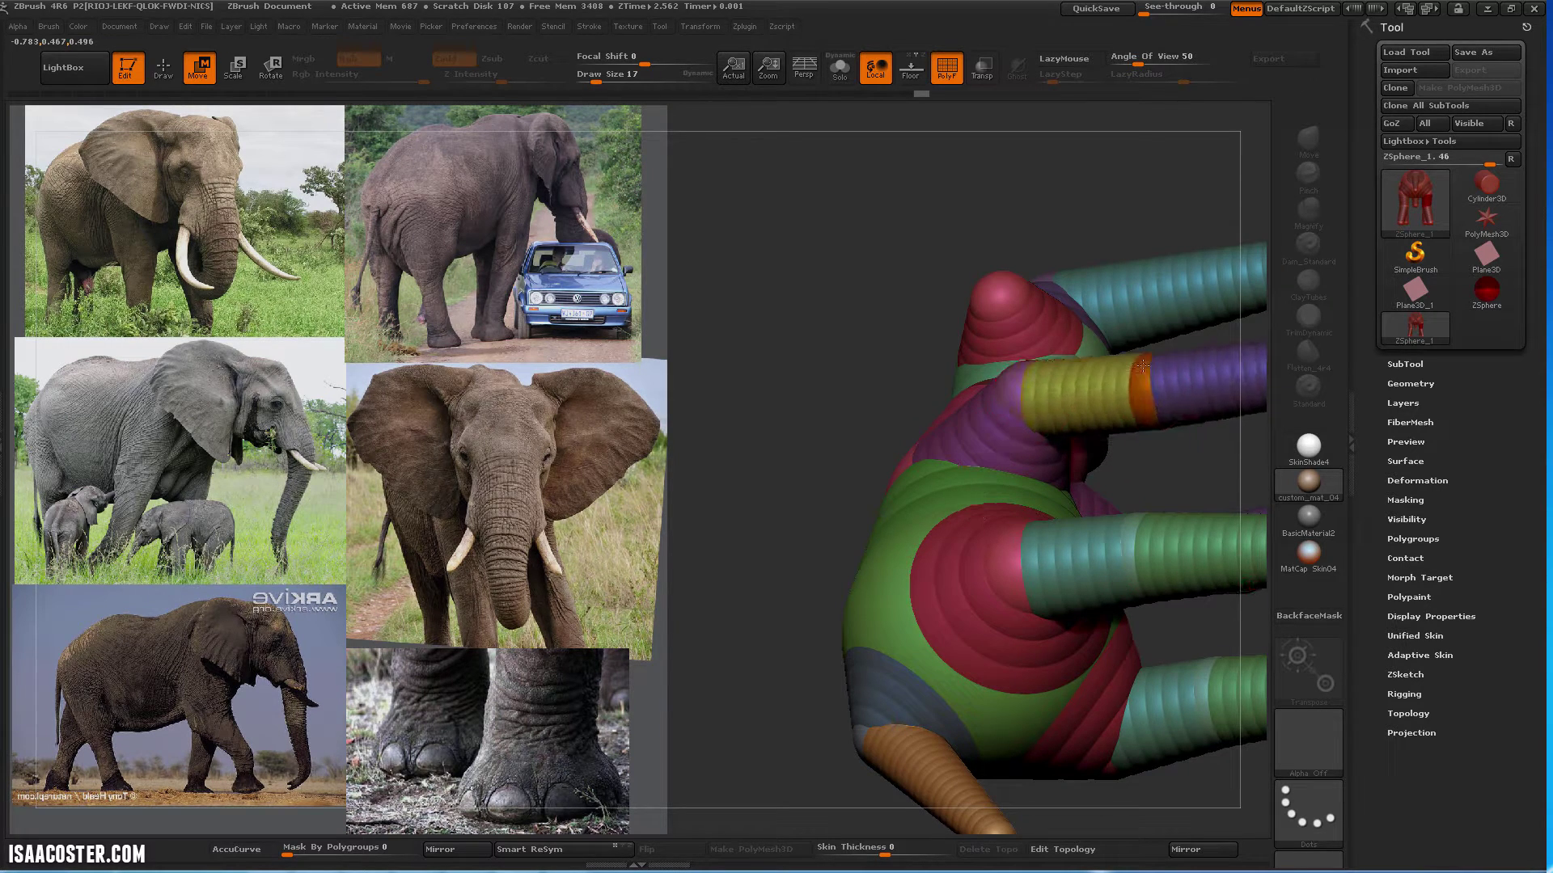
key(a)
drag(917, 177, 996, 366)
drag(1184, 327, 1132, 400)
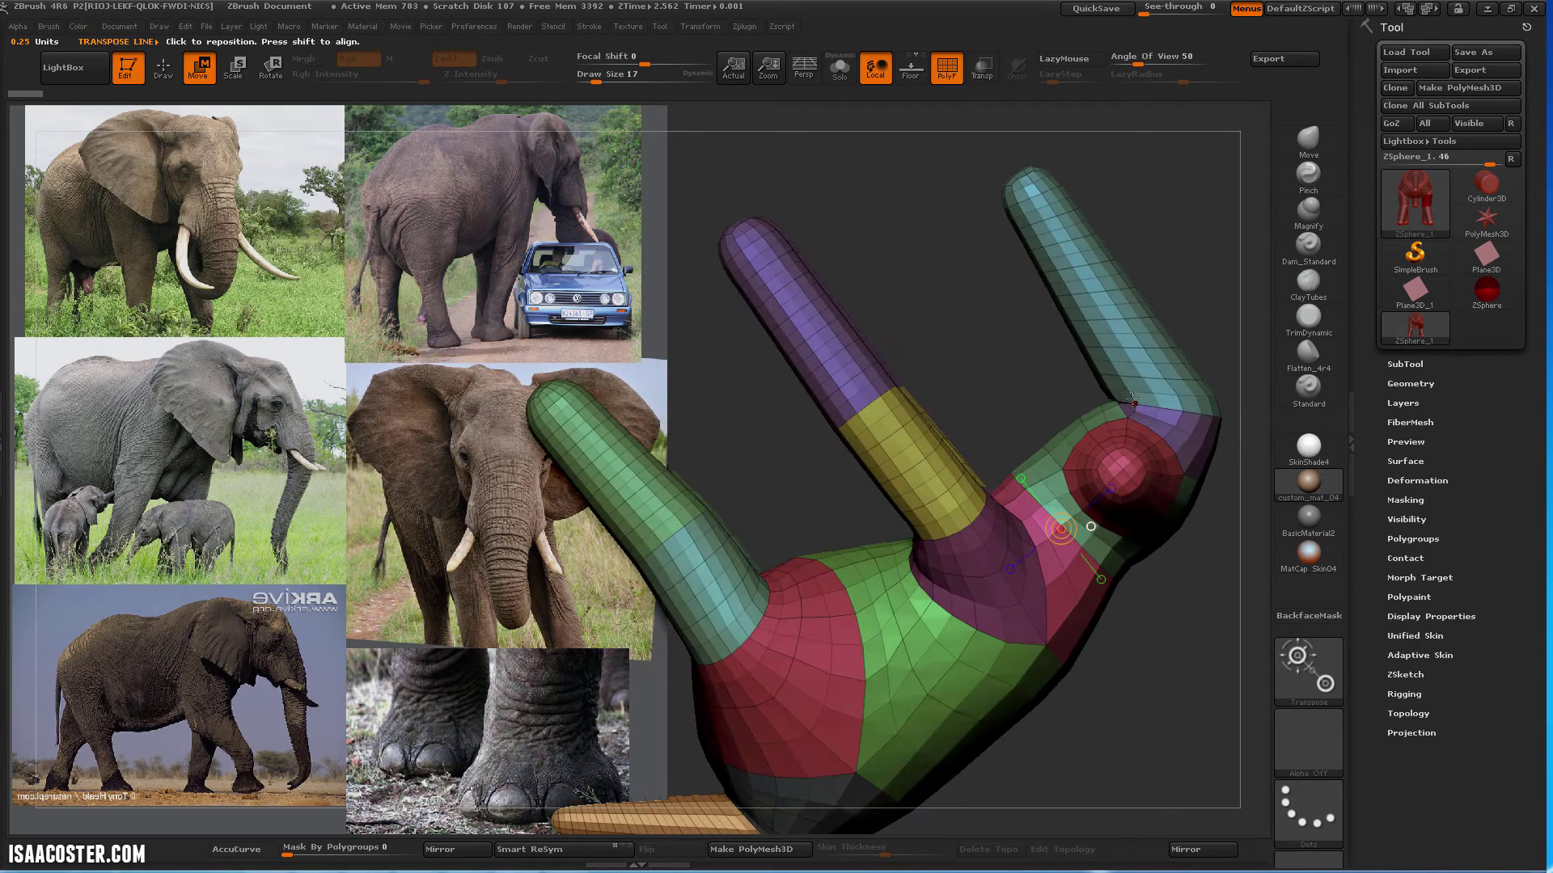
Return to the ZSpheres, swing the trunk's tip forward away from the front legs, and preview the adaptive skin again
key(a)
alt+drag(1193, 279, 1158, 258)
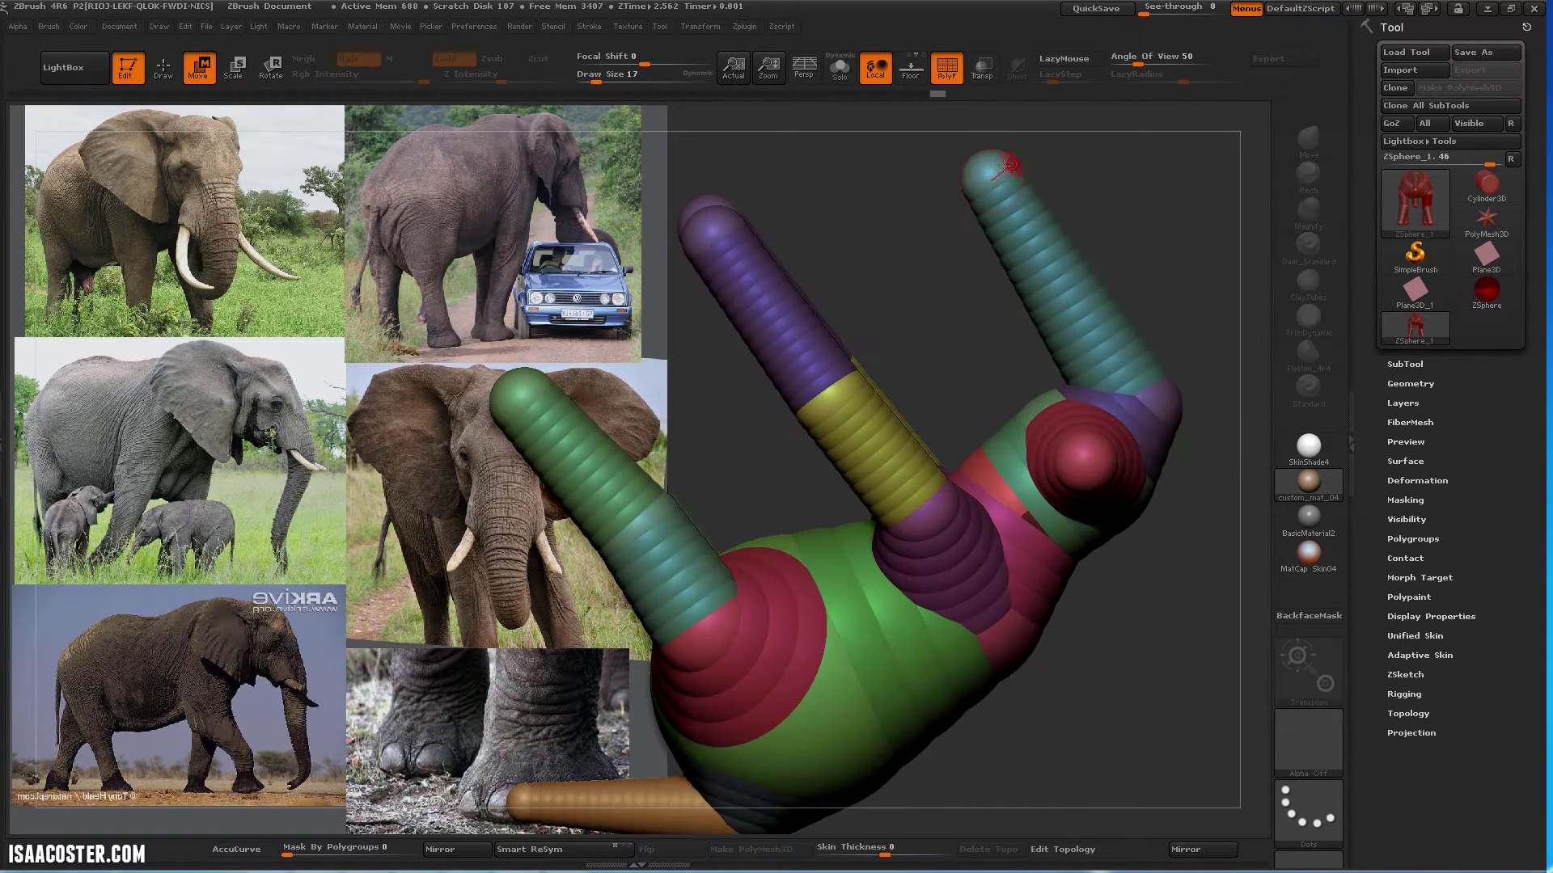
drag(1003, 171, 1094, 186)
key(a)
drag(988, 264, 1146, 558)
alt+drag(1146, 504, 1150, 459)
key(q)
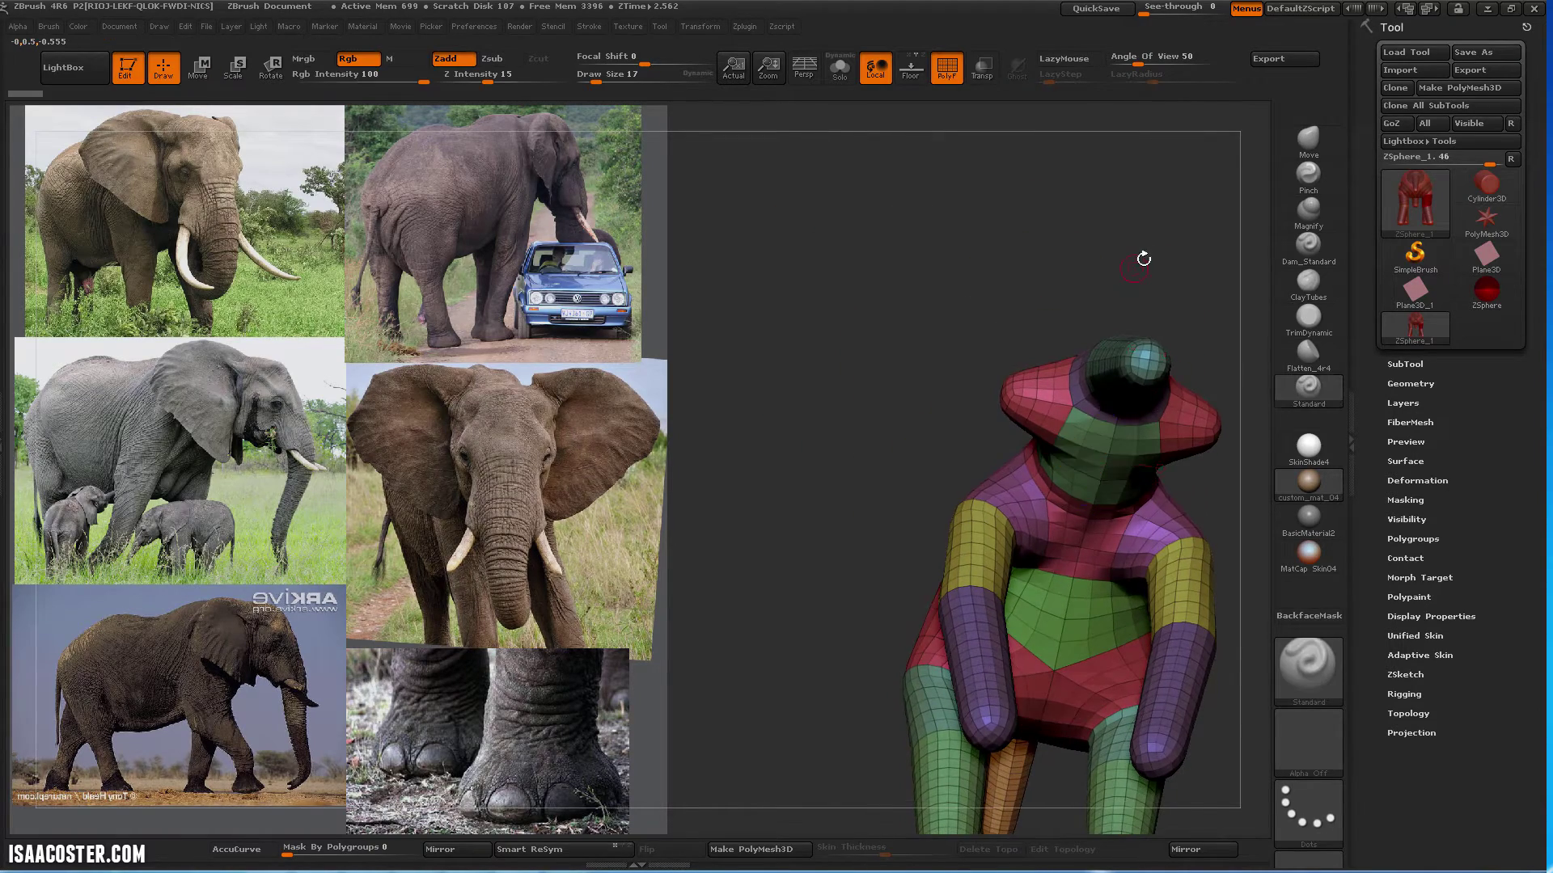
mouse_move(1143, 253)
mouse_down()
mouse_move(1228, 328)
mouse_move(1191, 369)
mouse_move(1175, 561)
mouse_move(1144, 658)
mouse_move(1168, 651)
mouse_move(1103, 721)
mouse_move(1108, 658)
mouse_move(1060, 580)
mouse_move(1075, 566)
mouse_move(227, 229)
mouse_up()
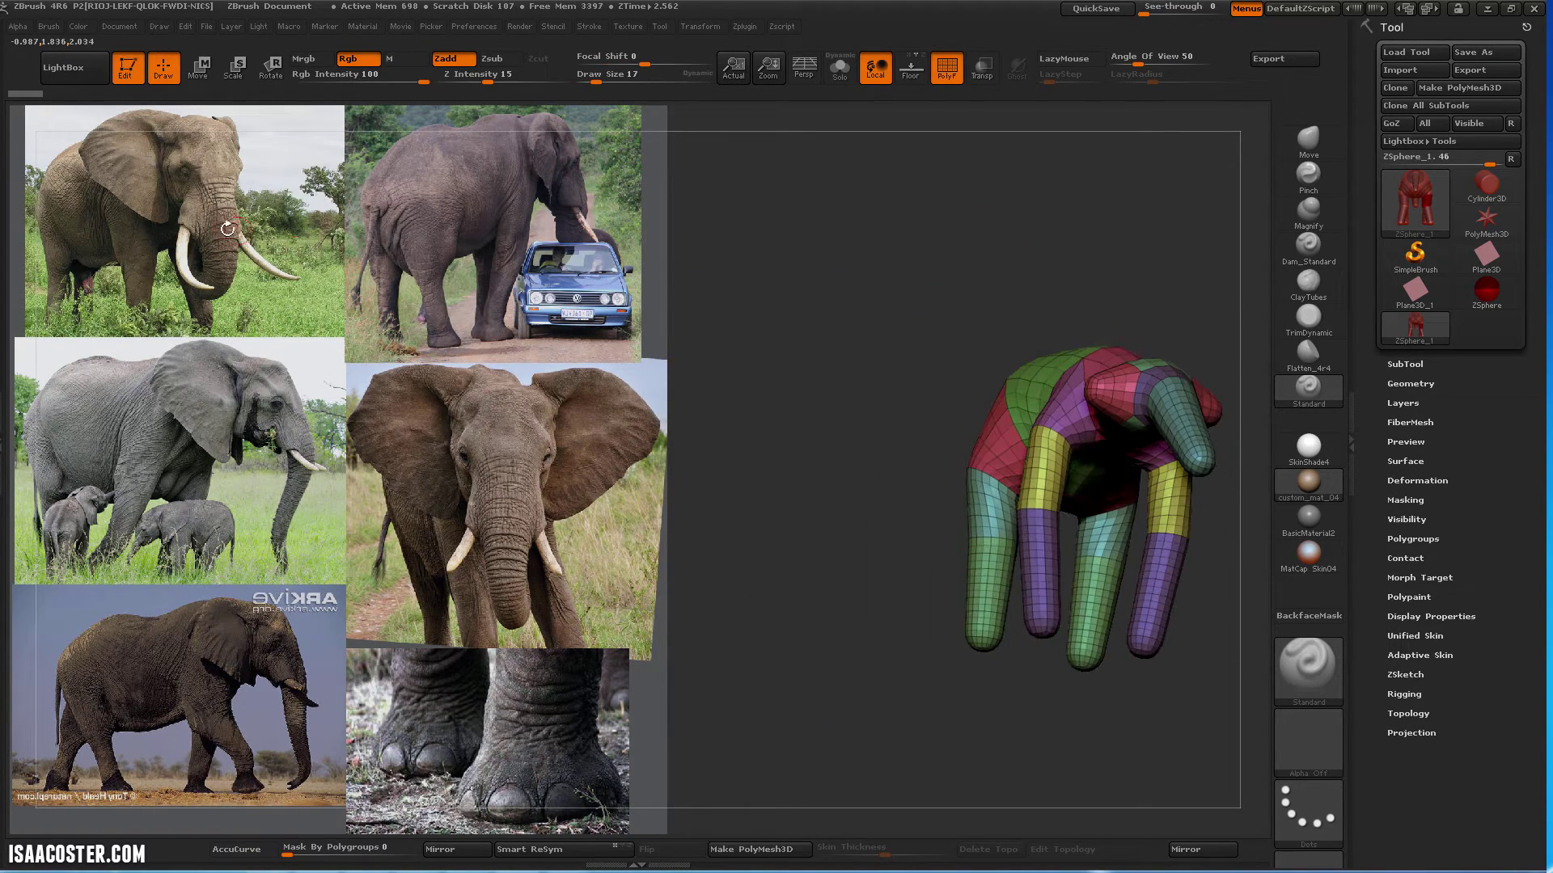
mouse_move(878, 600)
mouse_down()
mouse_move(995, 670)
mouse_move(1136, 667)
mouse_move(979, 644)
mouse_move(1132, 584)
mouse_up()
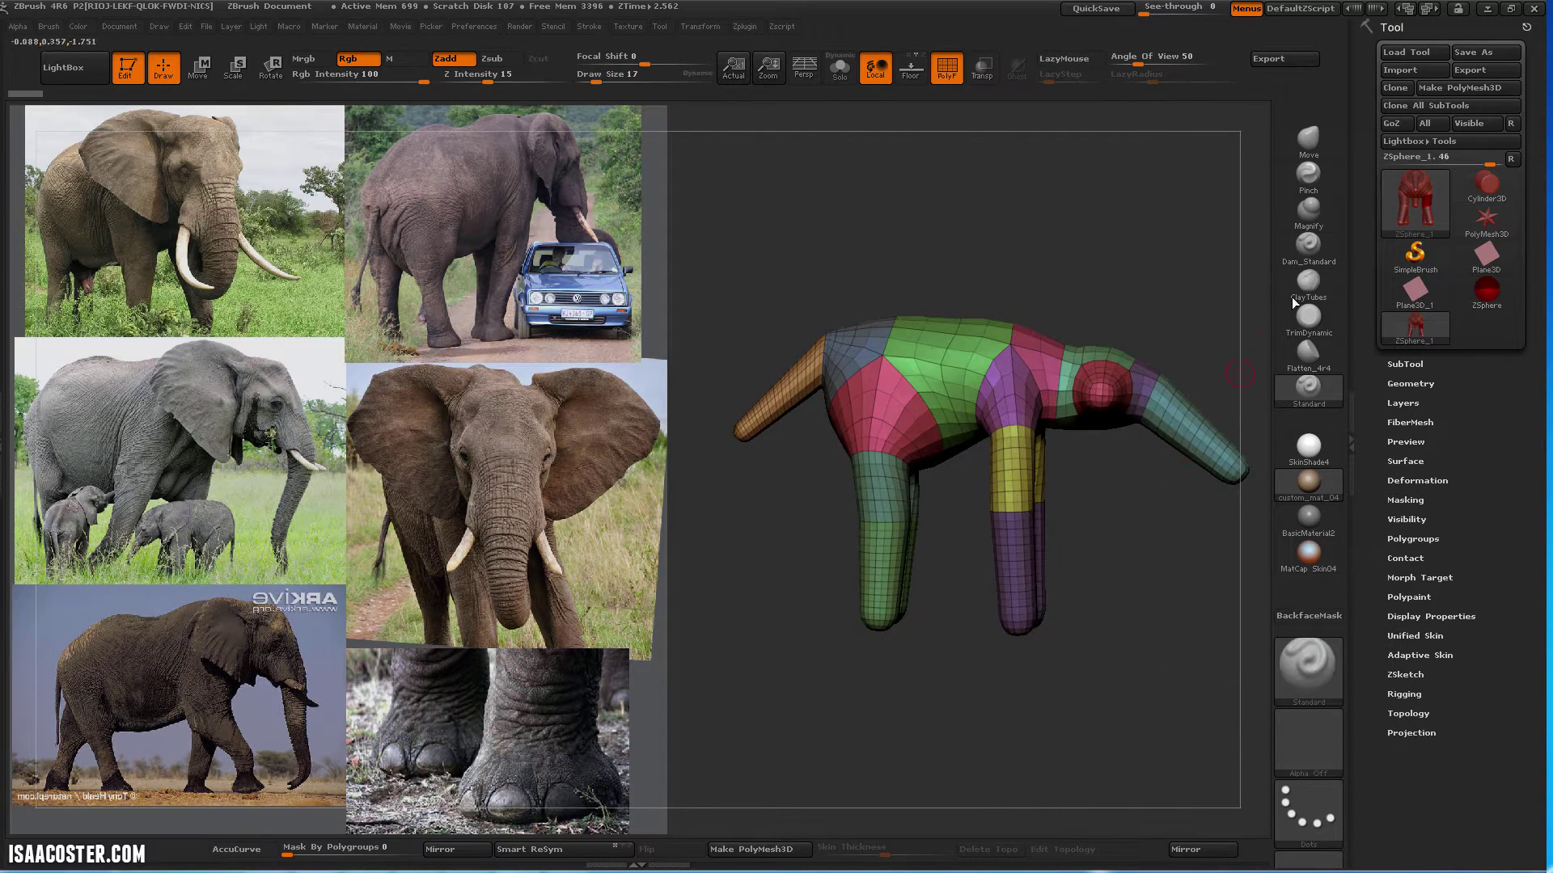
Convert the adaptive skin preview into a PolyMesh3D, switch to the new mesh and check it from the side
click(1462, 89)
drag(1170, 226, 1301, 152)
mouse_move(1190, 215)
mouse_down()
mouse_move(977, 335)
mouse_move(1109, 369)
mouse_up()
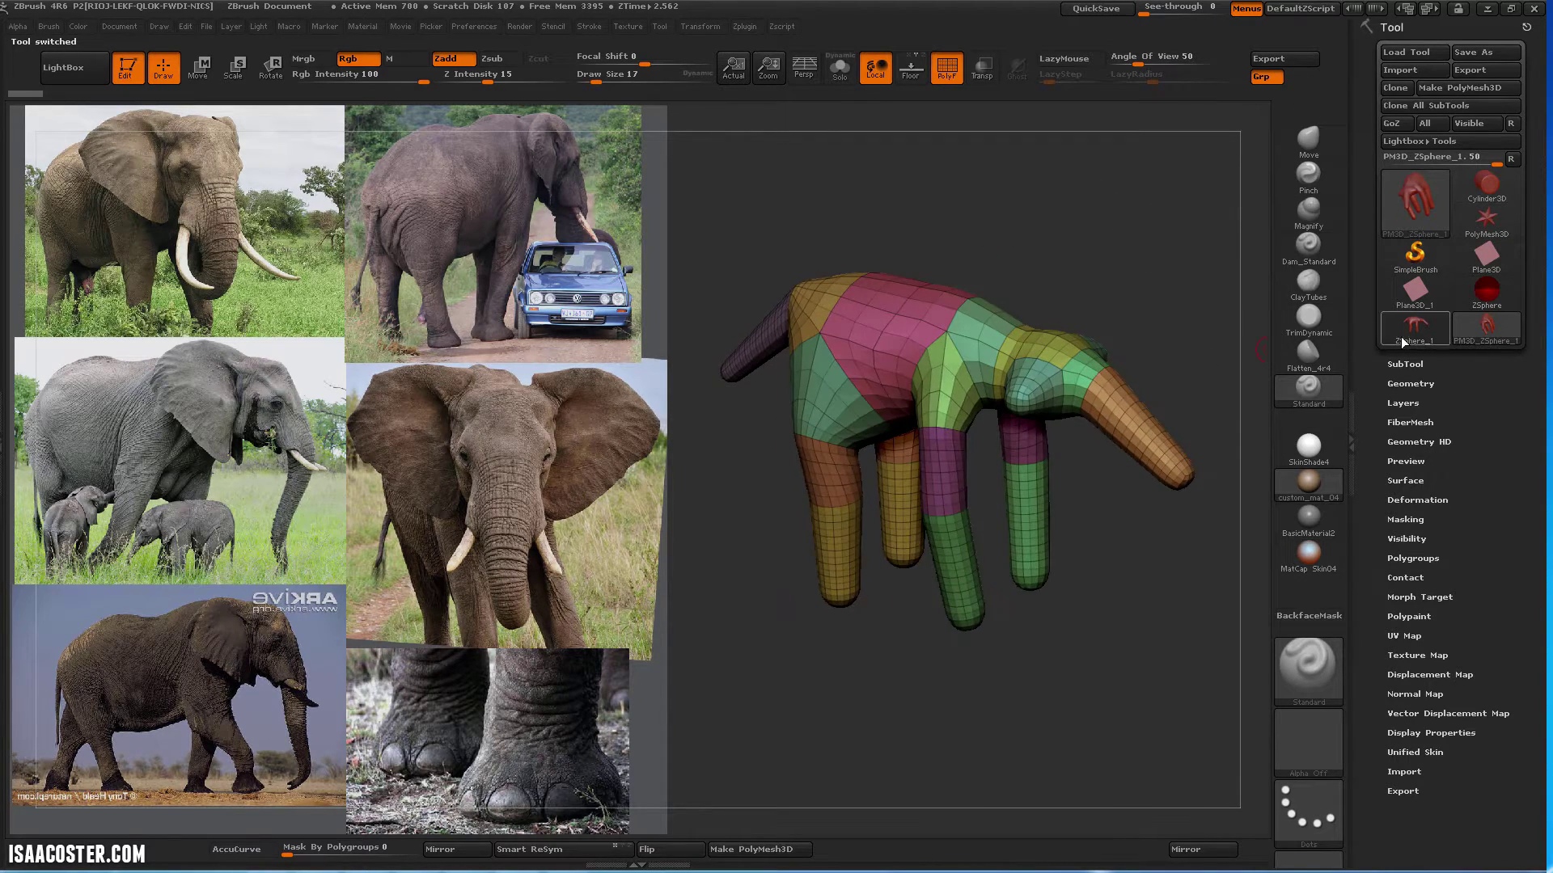
drag(1066, 239, 1178, 317)
mouse_move(1155, 229)
alt+mouse_down()
mouse_move(1152, 246)
mouse_move(1192, 257)
mouse_move(1122, 207)
mouse_move(1152, 184)
mouse_move(1136, 168)
alt+mouse_up()
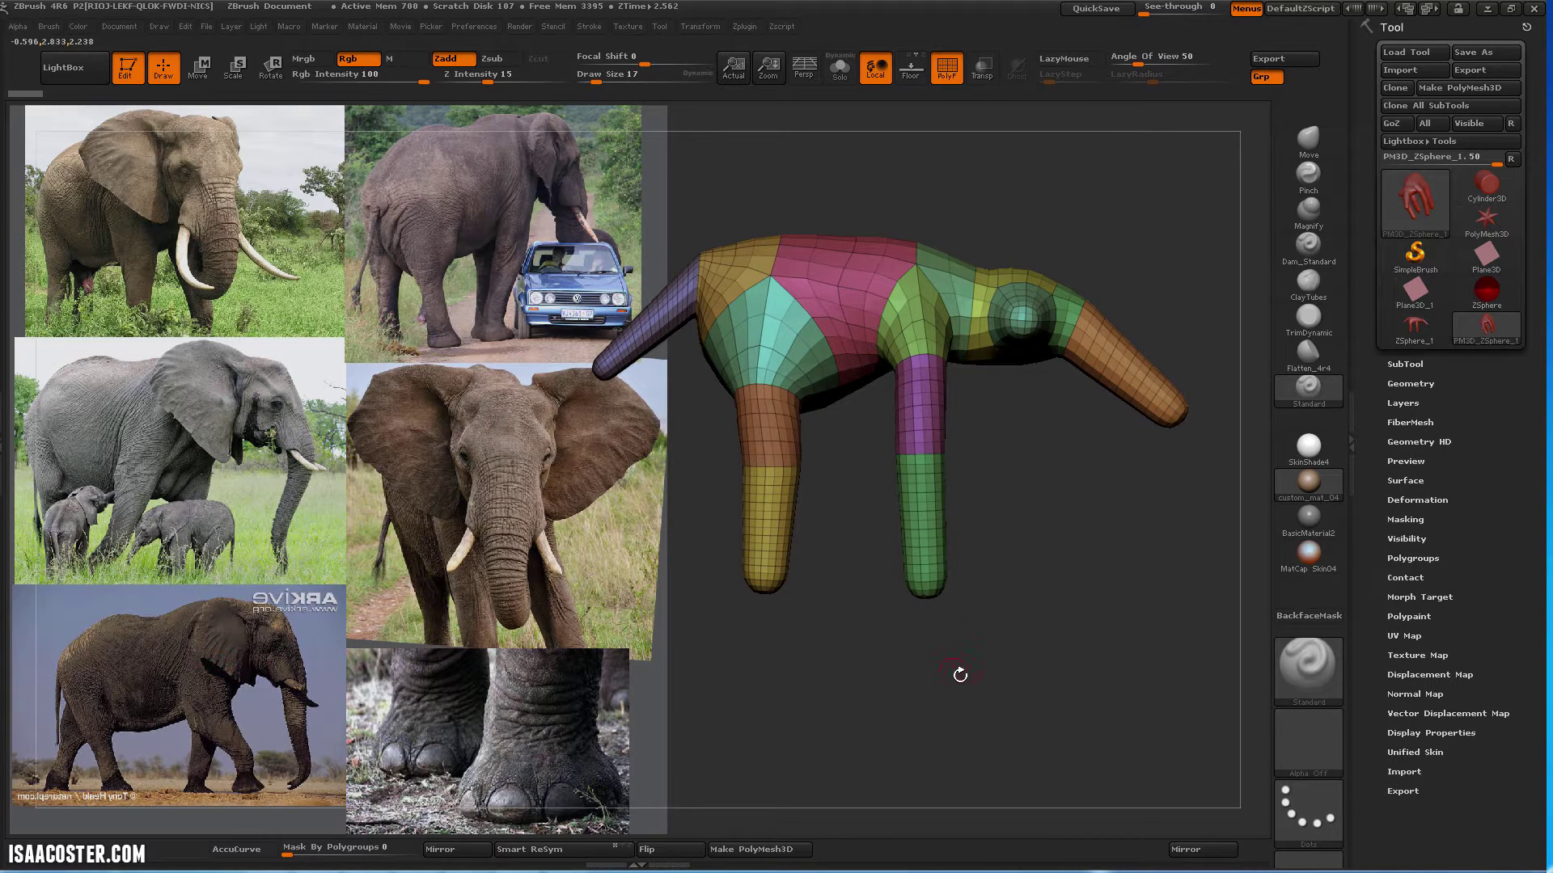
drag(960, 674, 1222, 294)
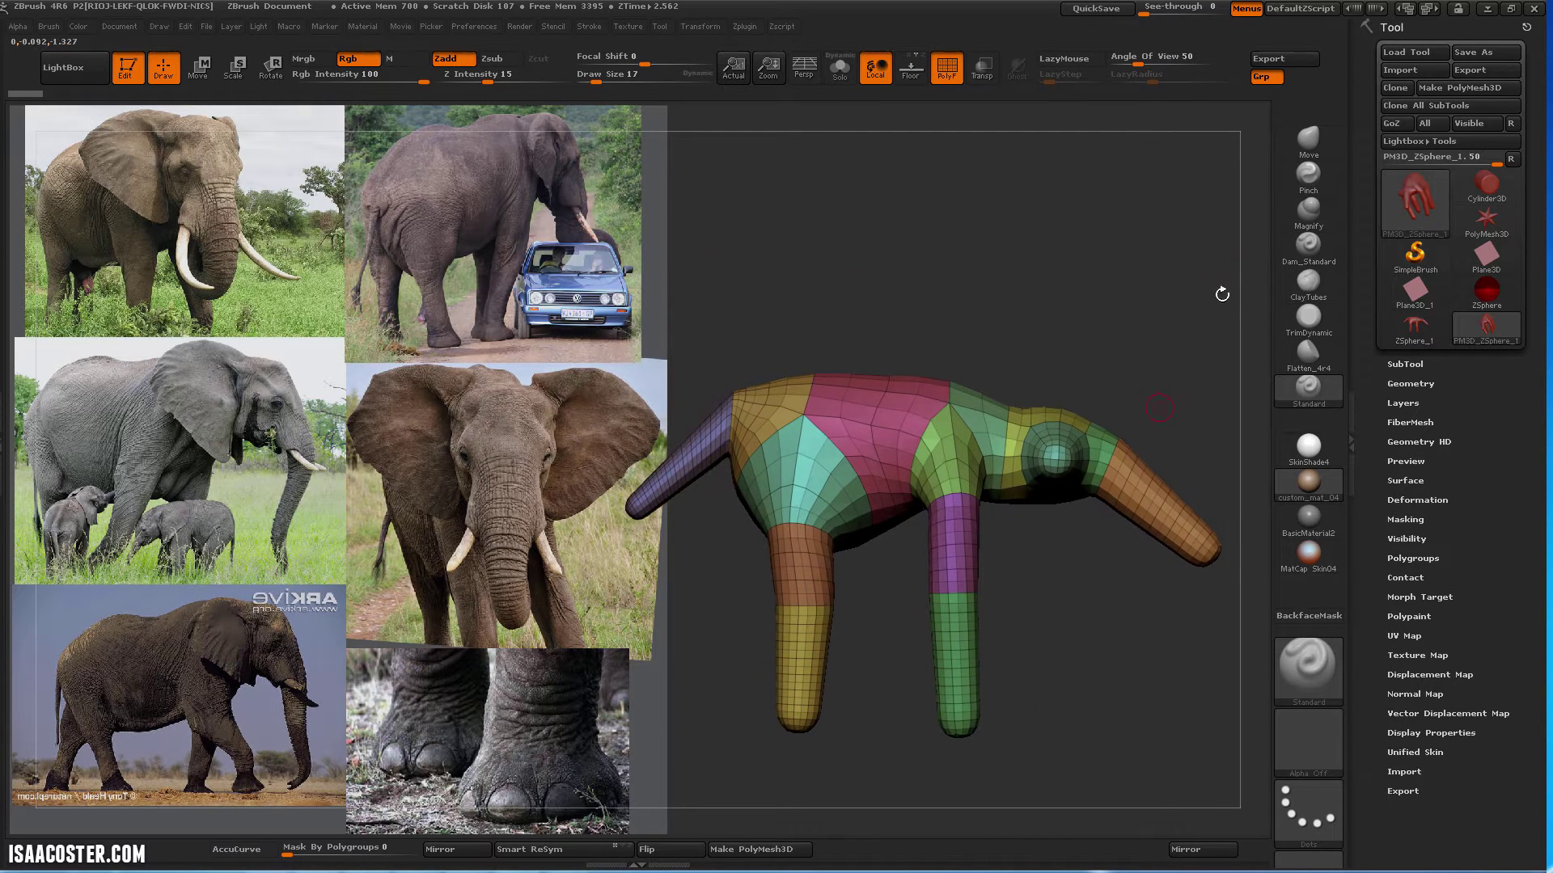
Raise the shoulders and back with the Move brush at draw size 220, and smooth the base of the tail
click(1312, 144)
key(s)
mouse_move(1065, 395)
mouse_down()
mouse_move(1080, 395)
mouse_move(1034, 396)
mouse_up()
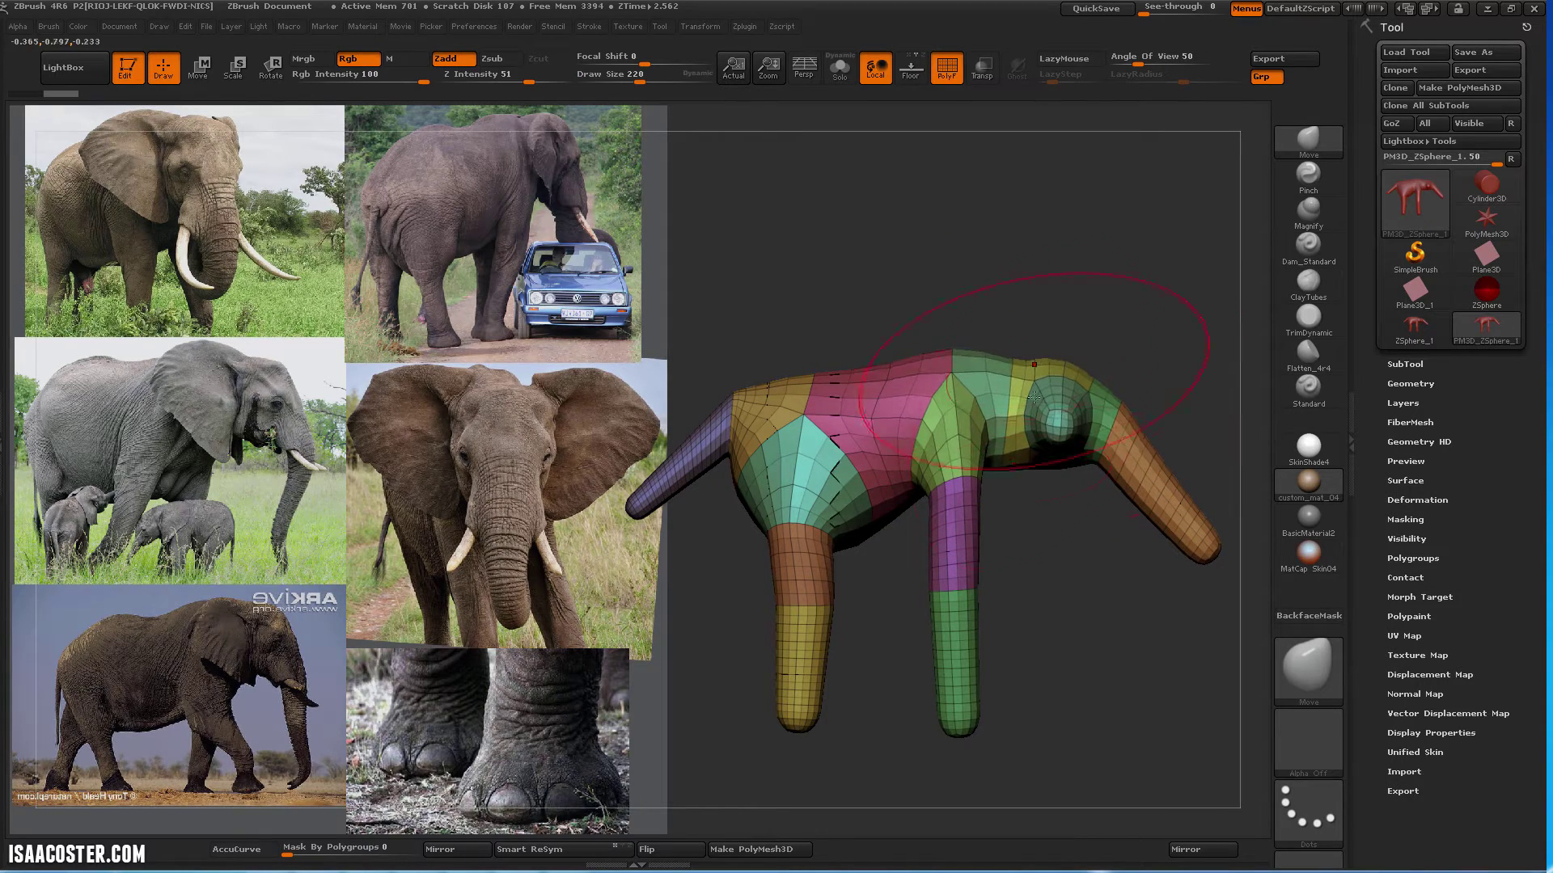
drag(1038, 555, 1035, 570)
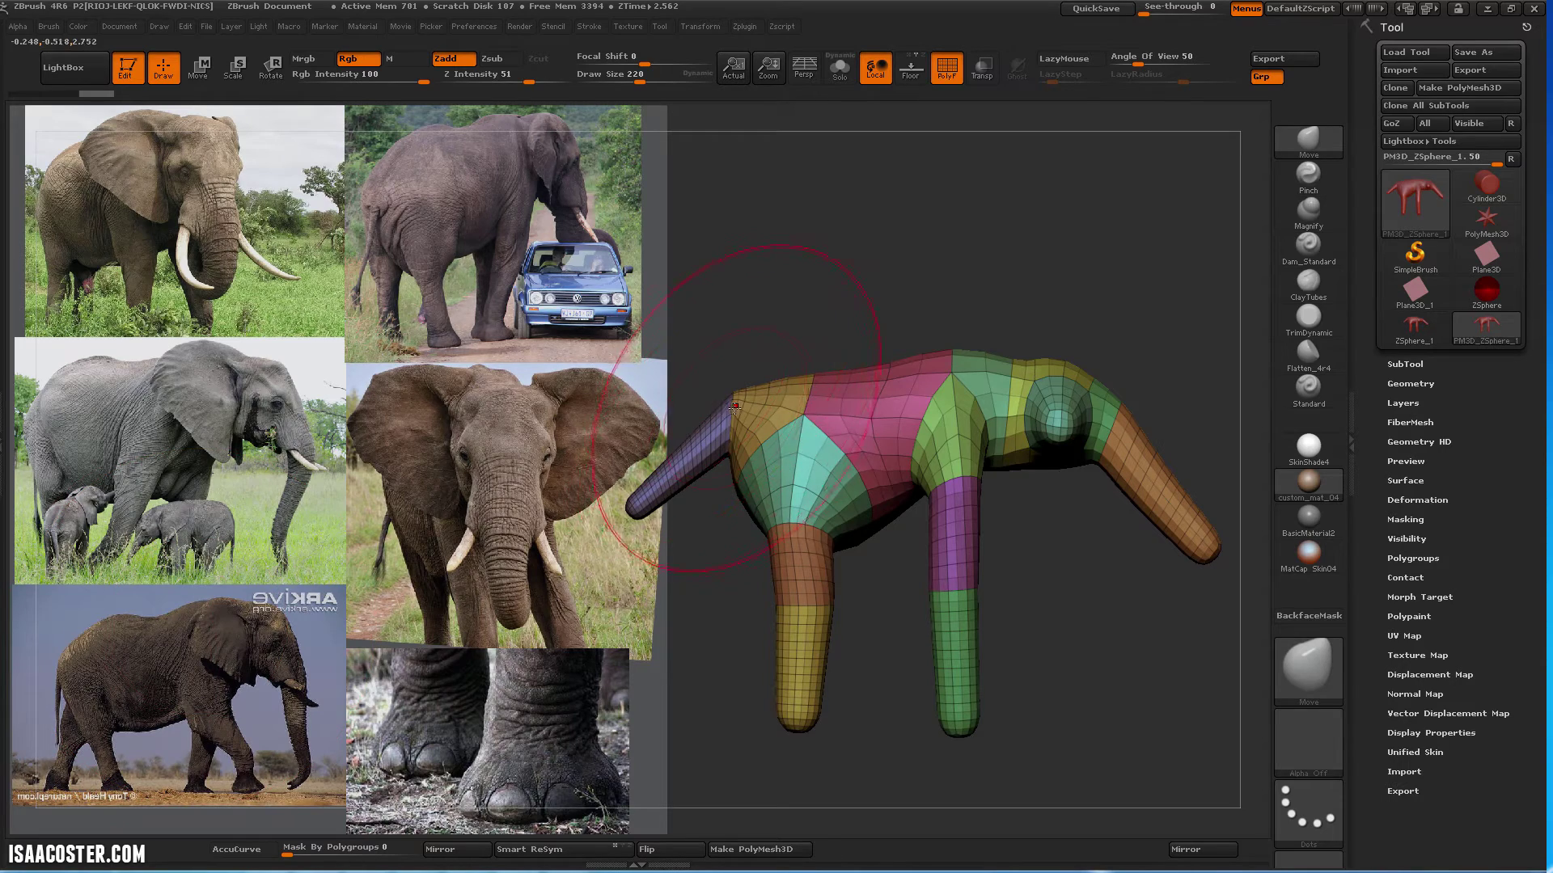
shift+drag(734, 410, 697, 457)
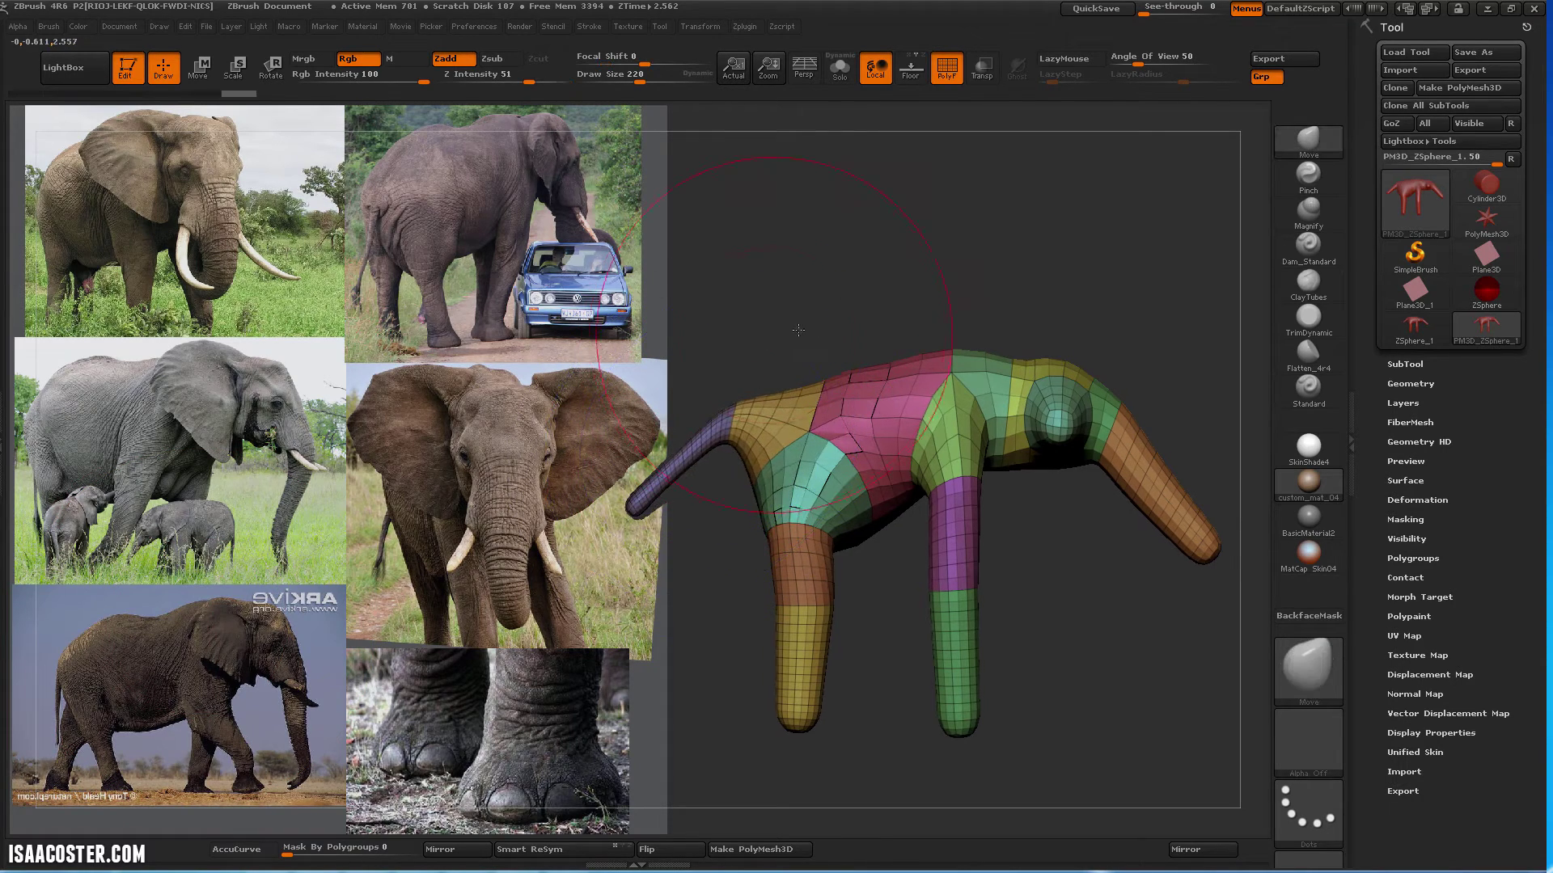
alt+drag(798, 330, 842, 332)
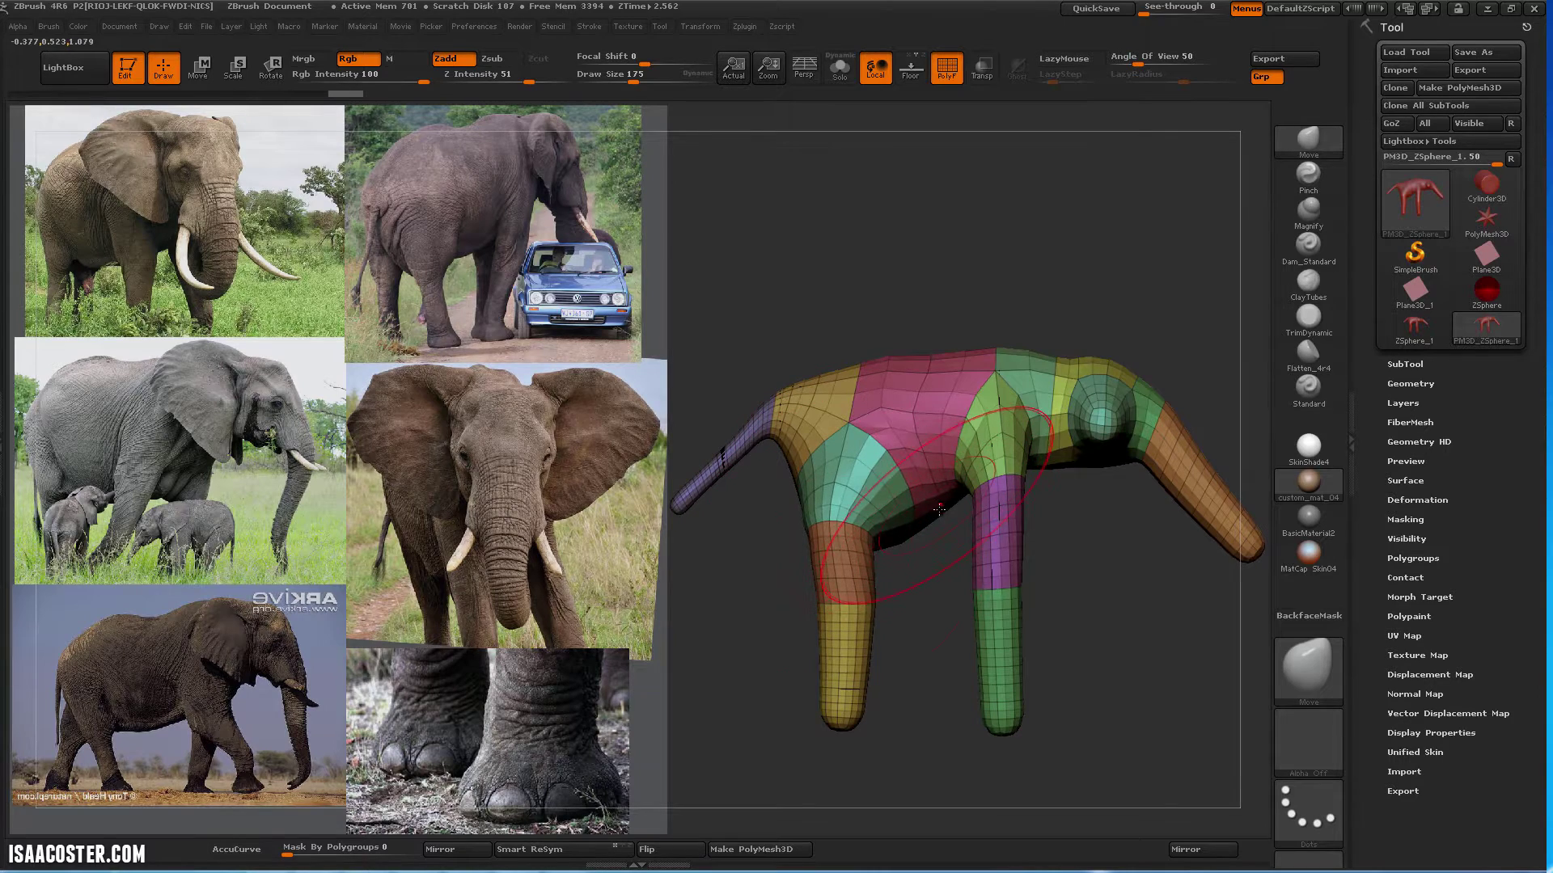
Pull the belly down with the Move brush at draw size 175, and reshape the front legs at sizes 89 and 65
drag(940, 509, 958, 548)
mouse_move(955, 620)
mouse_down()
mouse_move(944, 518)
mouse_move(914, 501)
mouse_up()
key(s)
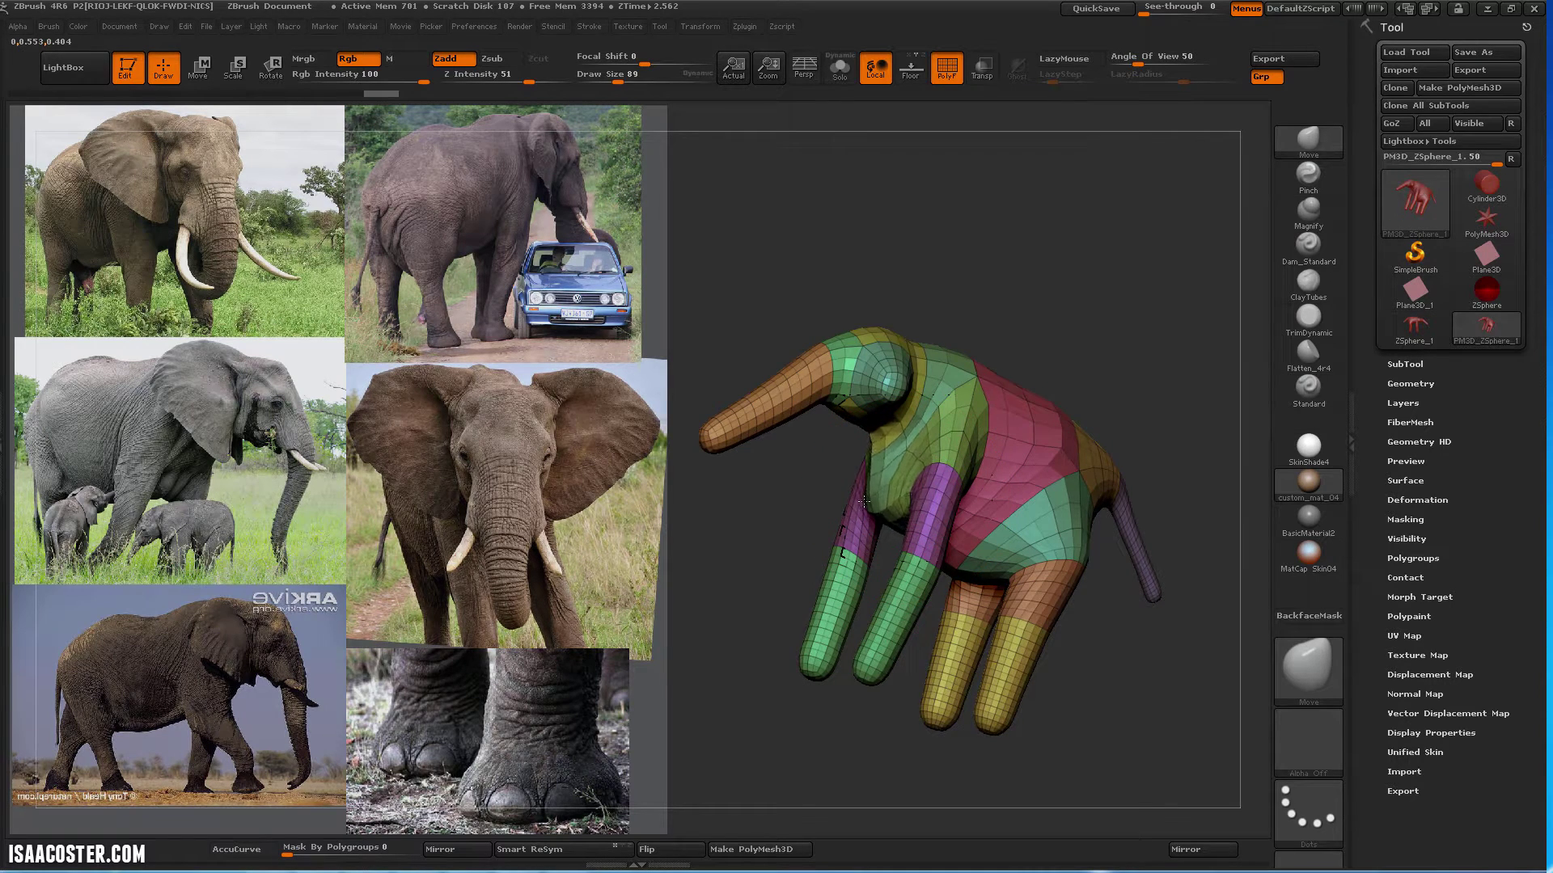
shift+drag(1031, 325, 934, 478)
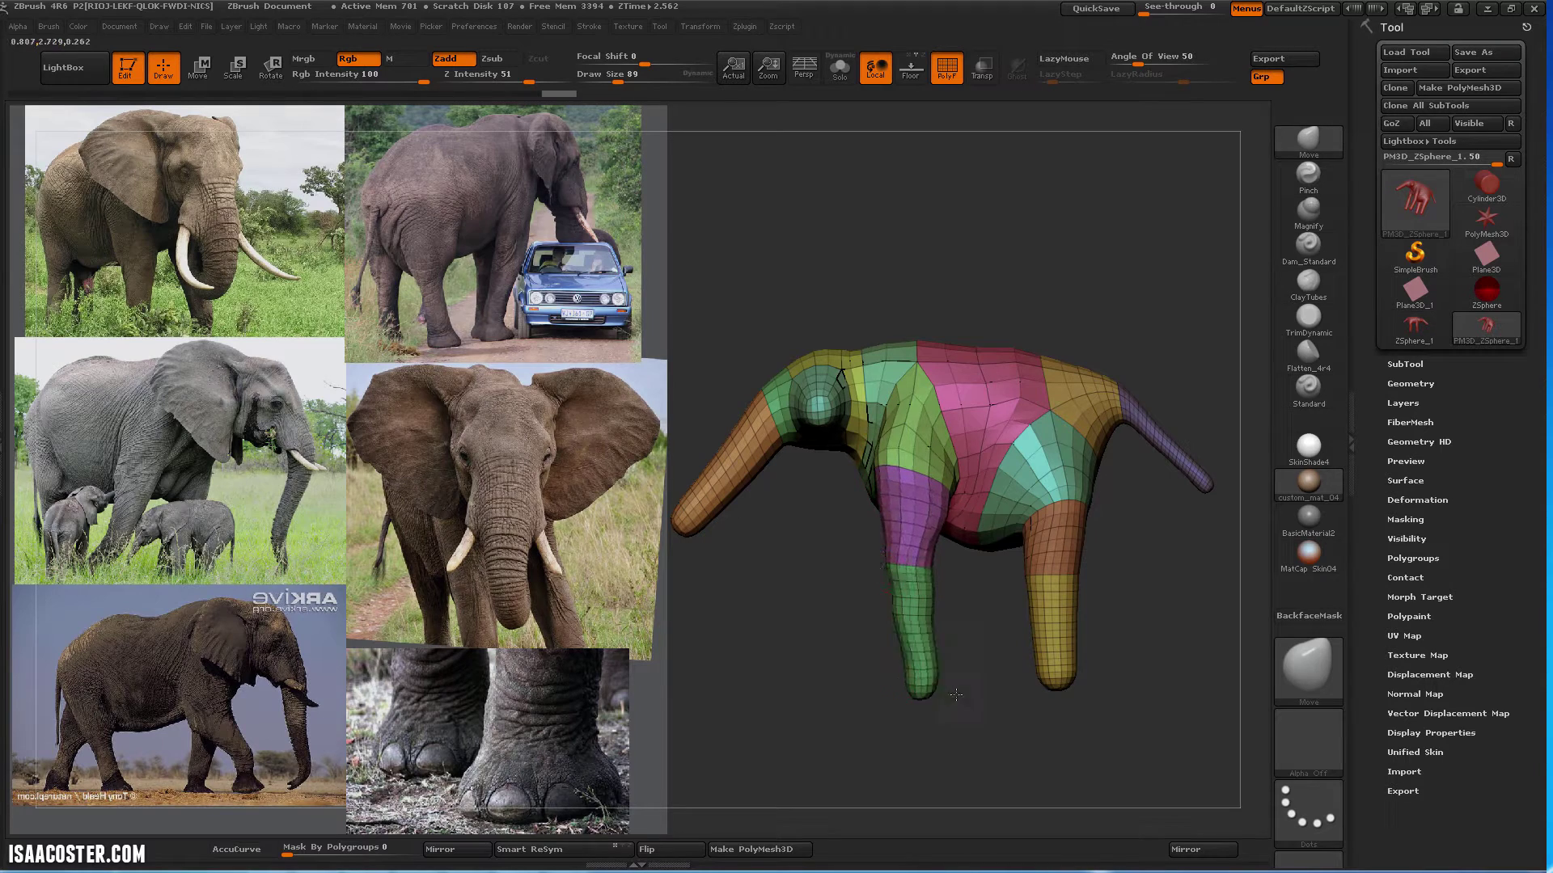
mouse_move(980, 699)
mouse_down()
mouse_move(942, 573)
mouse_move(973, 557)
mouse_up()
drag(937, 559, 927, 560)
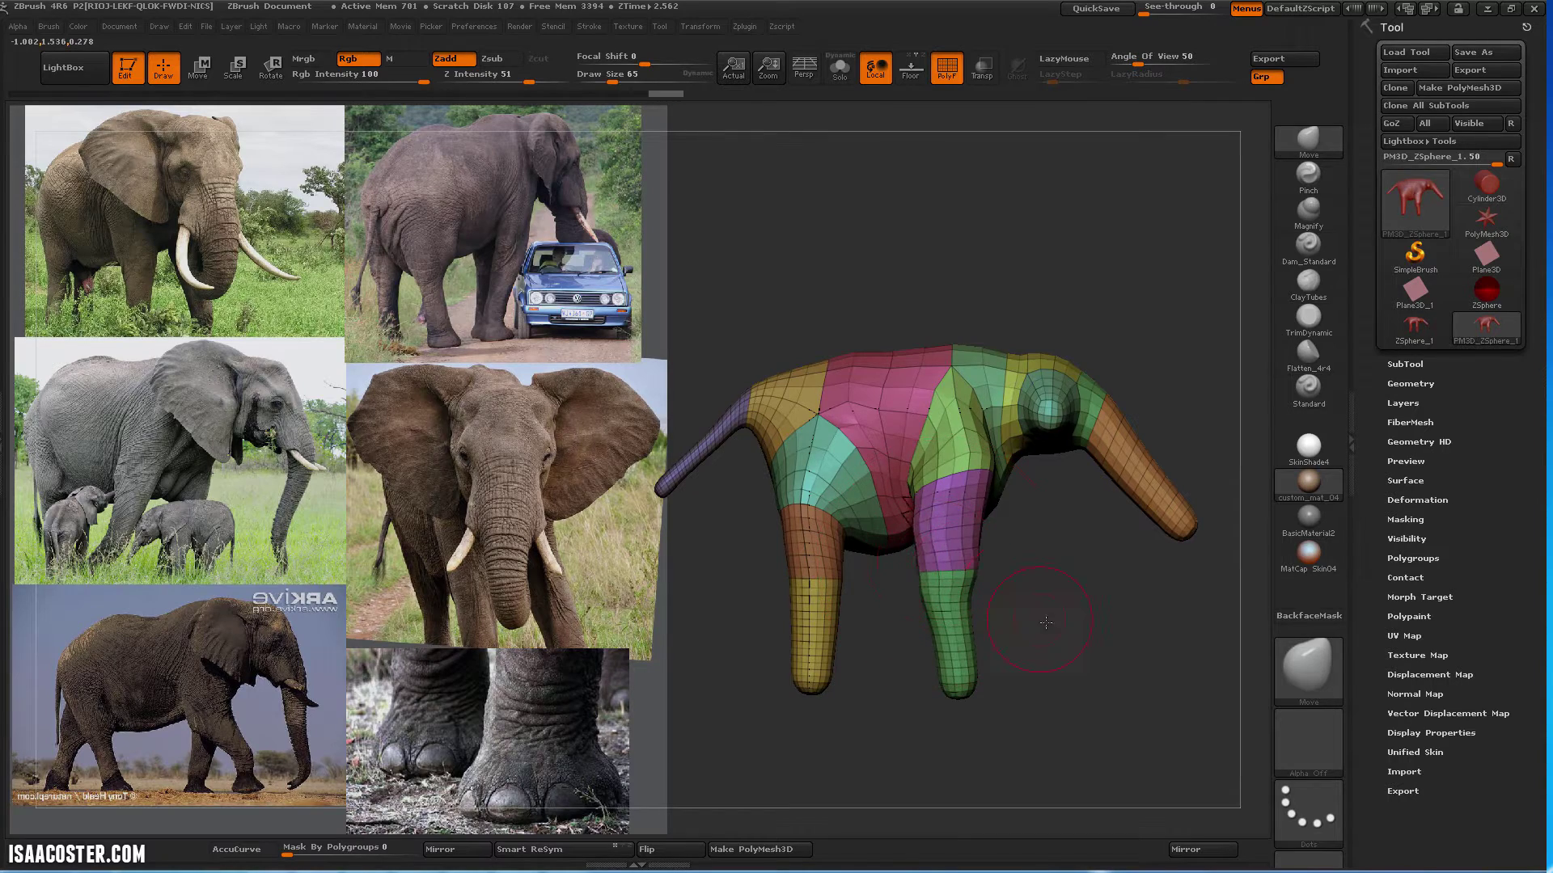
drag(1045, 623, 1002, 721)
Hide the polyframe, smooth the chest where the front legs attach, and set the ClayTubes brush's Z intensity to 12
alt+drag(1148, 356, 1114, 242)
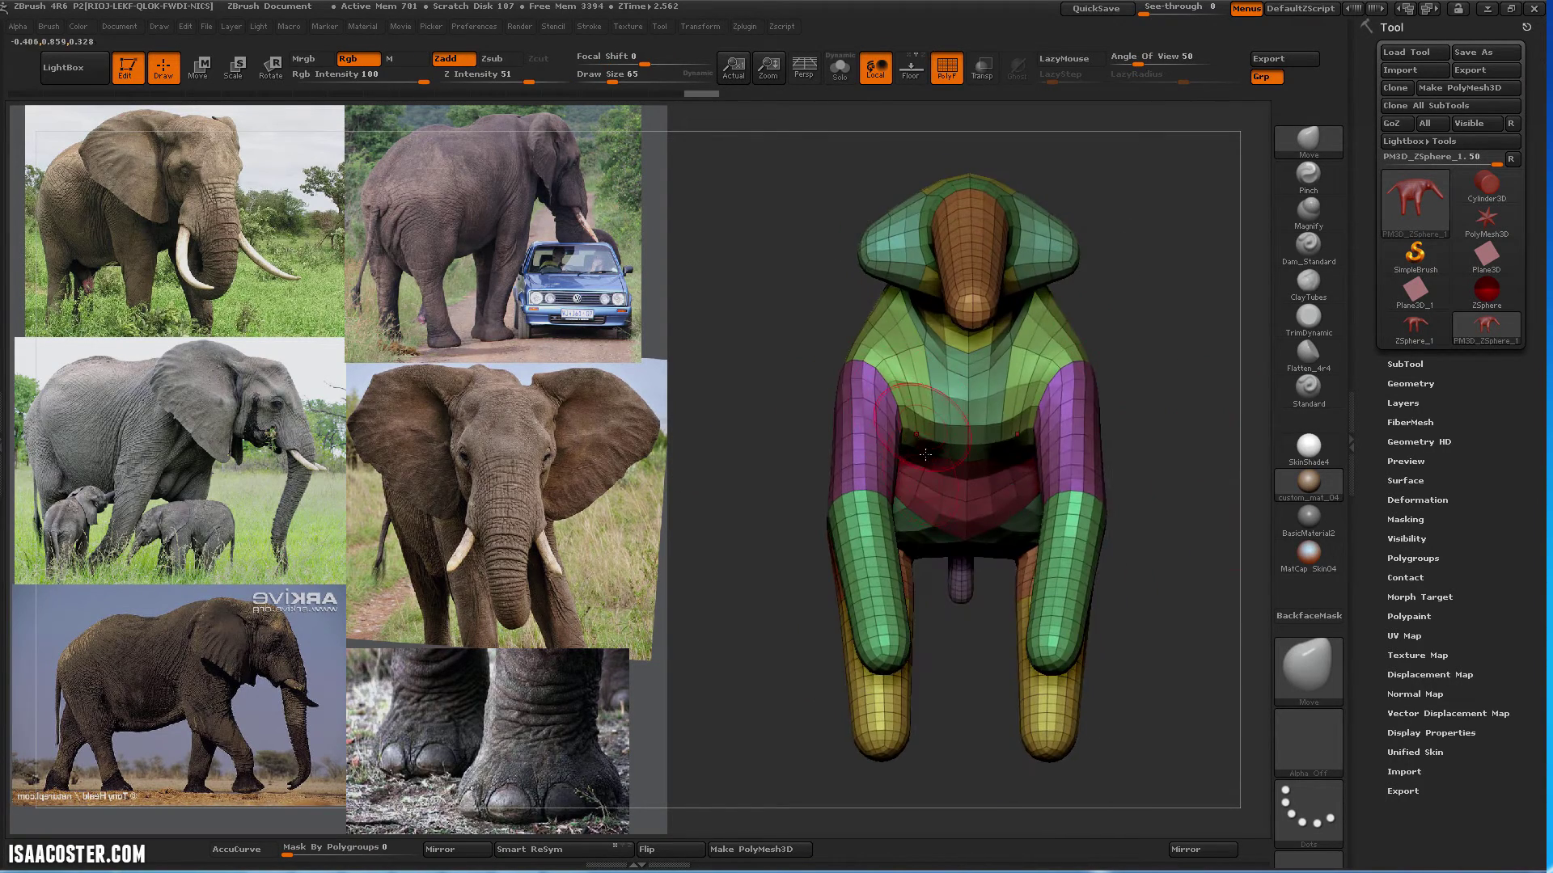
key(shift+f)
mouse_move(1123, 398)
mouse_down()
mouse_move(1150, 316)
mouse_move(1185, 422)
mouse_move(1177, 388)
mouse_move(1205, 331)
mouse_up()
click(1308, 281)
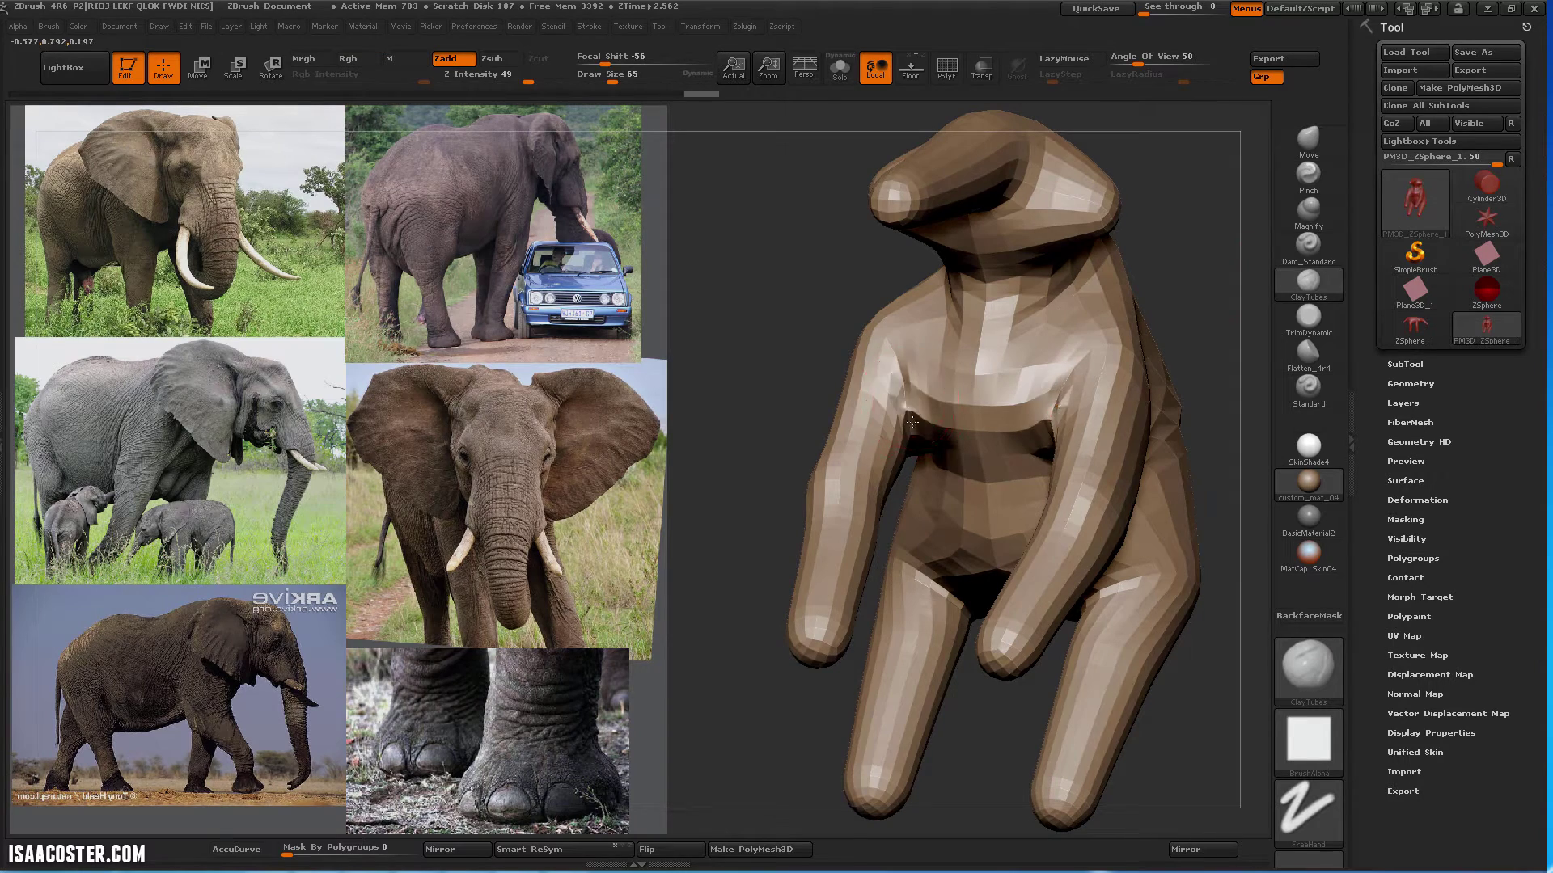
shift+drag(913, 423, 908, 399)
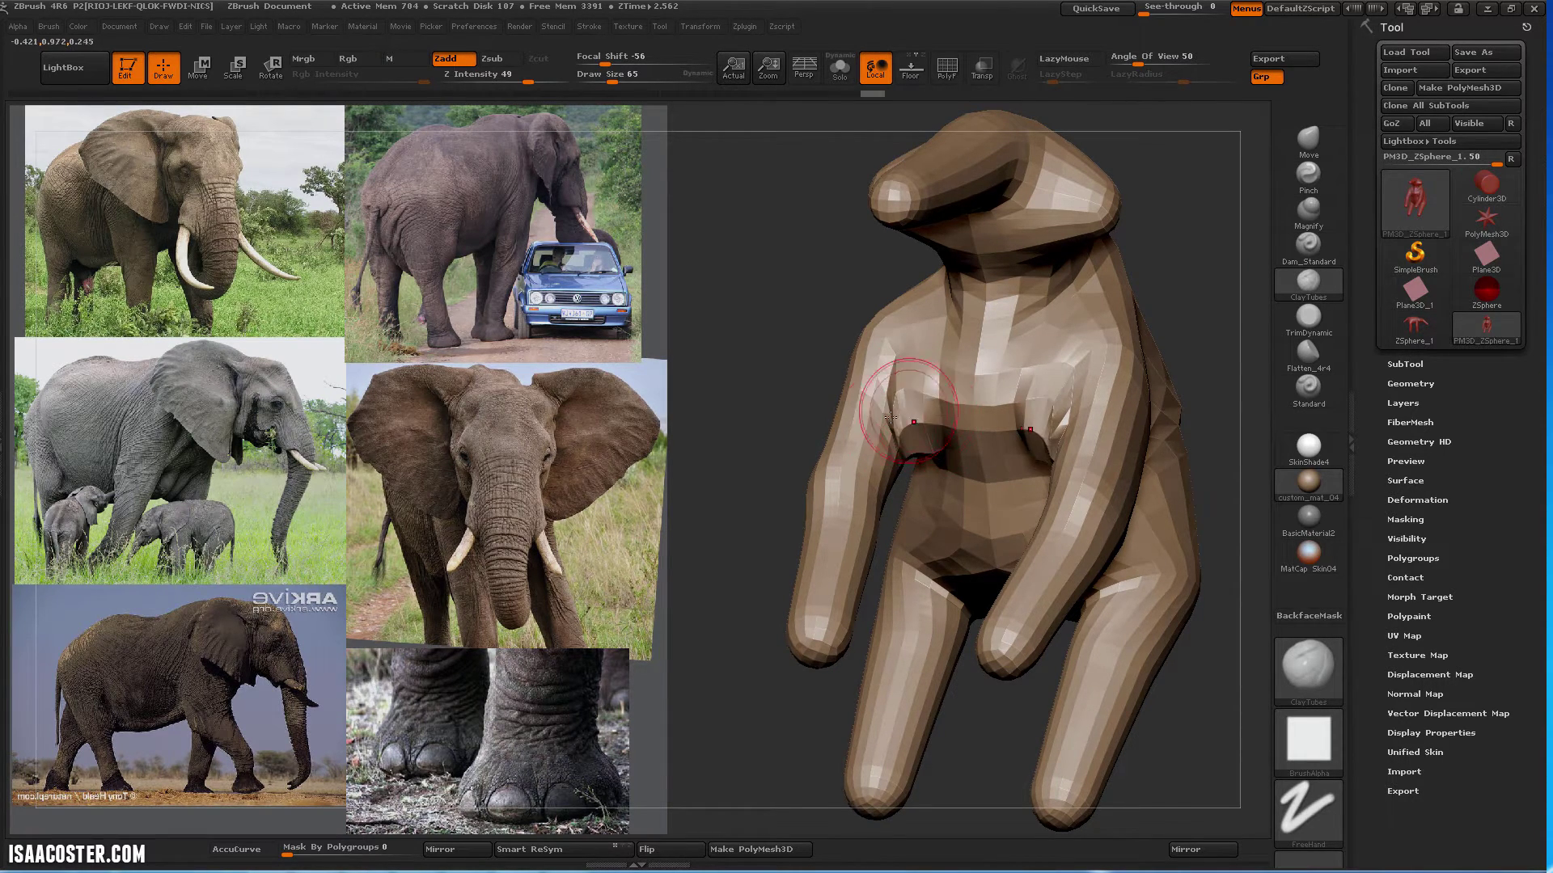
drag(789, 367, 854, 395)
drag(1199, 453, 1165, 486)
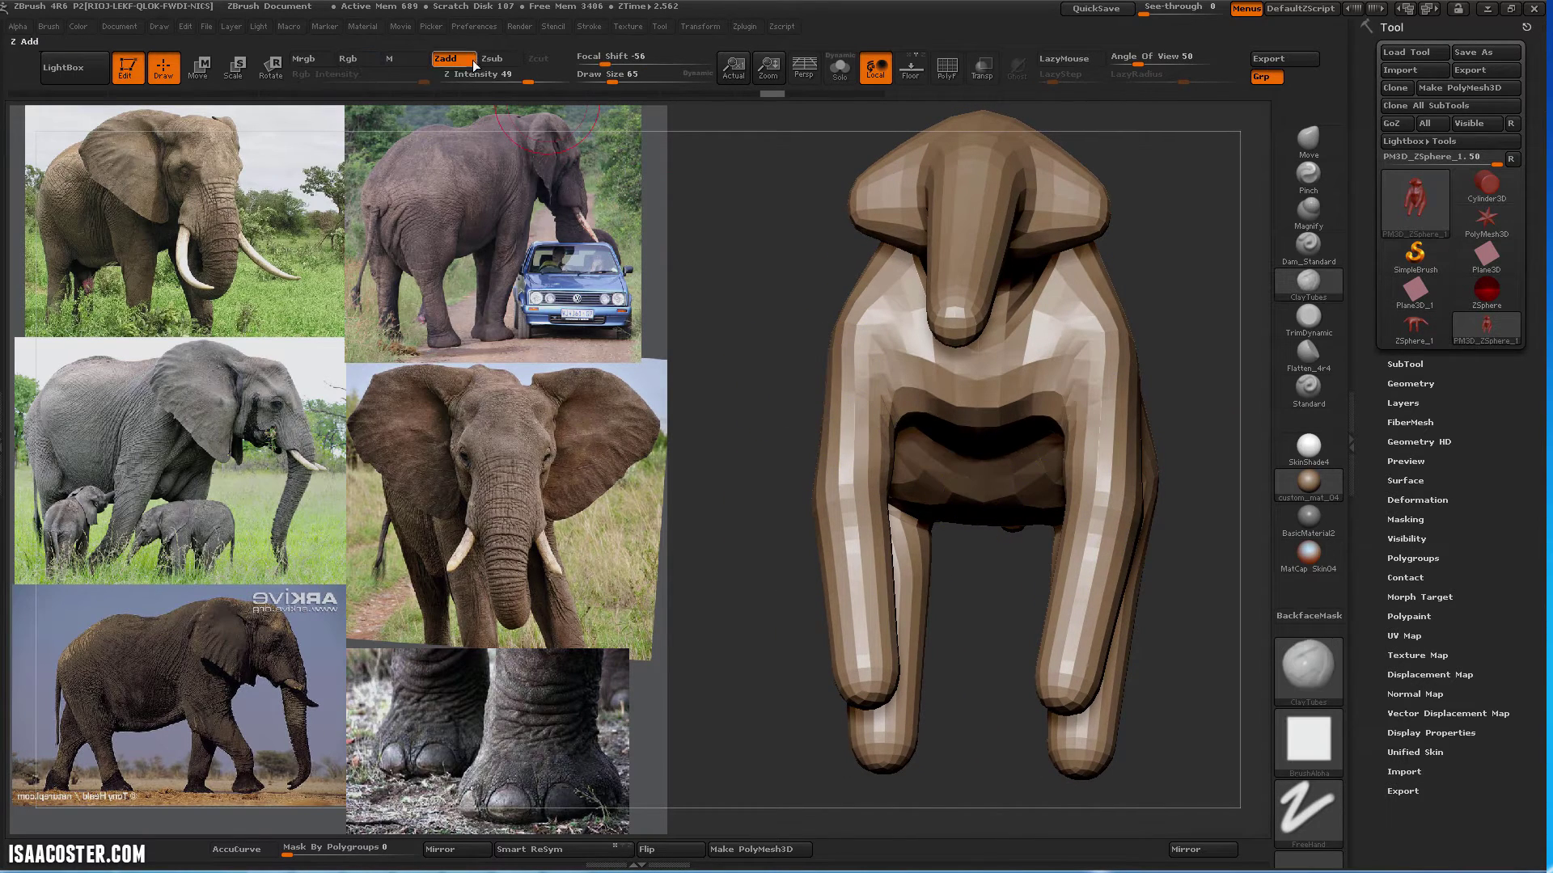
drag(522, 74, 482, 74)
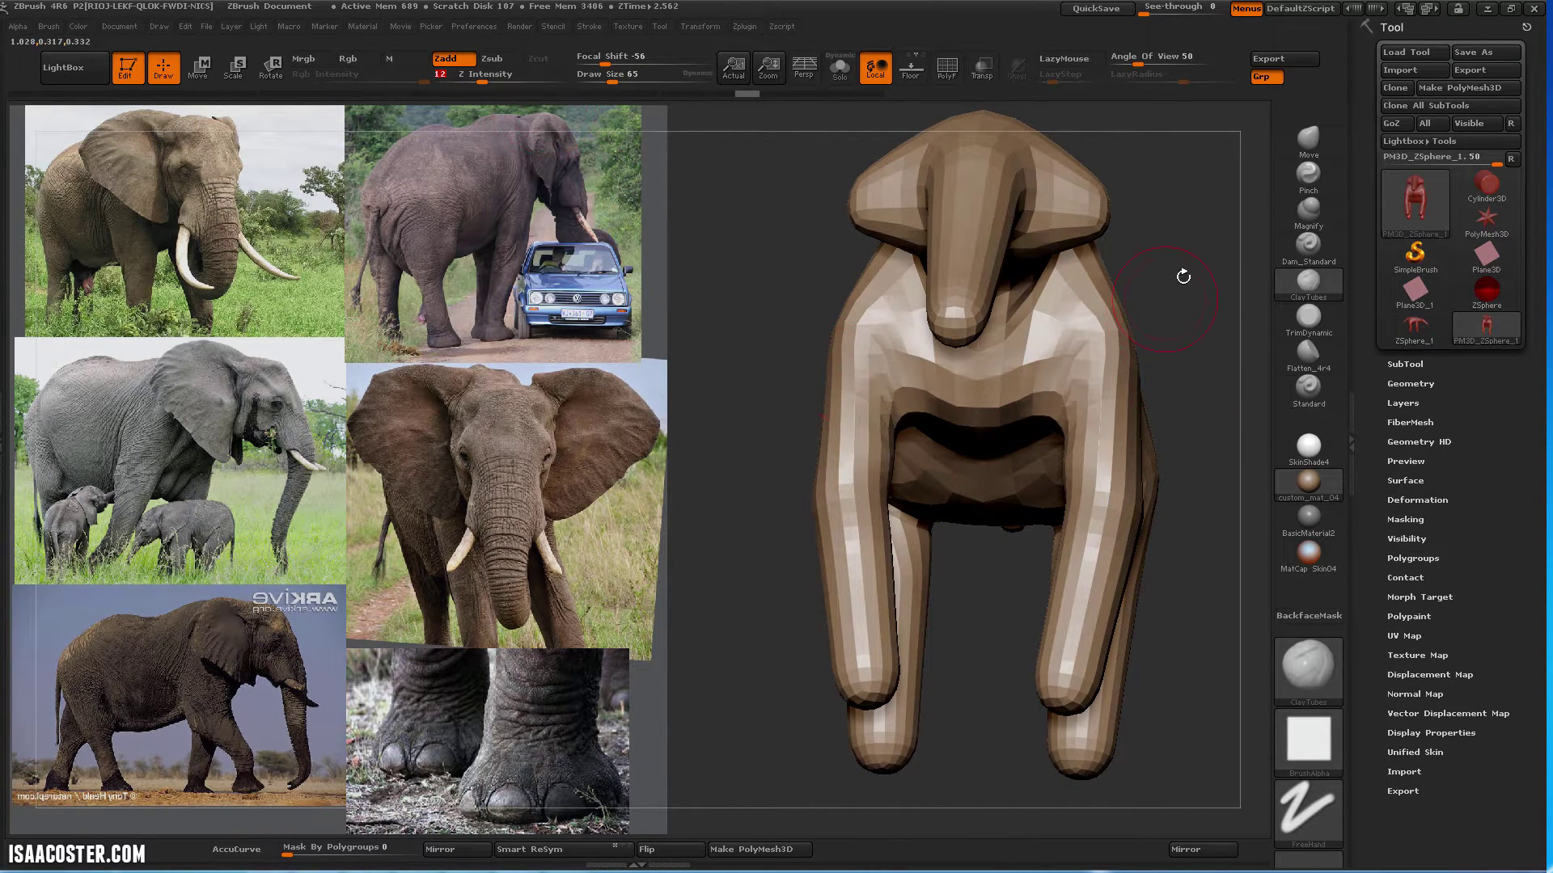
Reshape the inner tops of the front legs with the Move brush at draw size 65, and pull the chest between them at a larger size
mouse_move(1183, 277)
mouse_down()
mouse_move(1208, 247)
mouse_move(1190, 349)
mouse_up()
click(1311, 144)
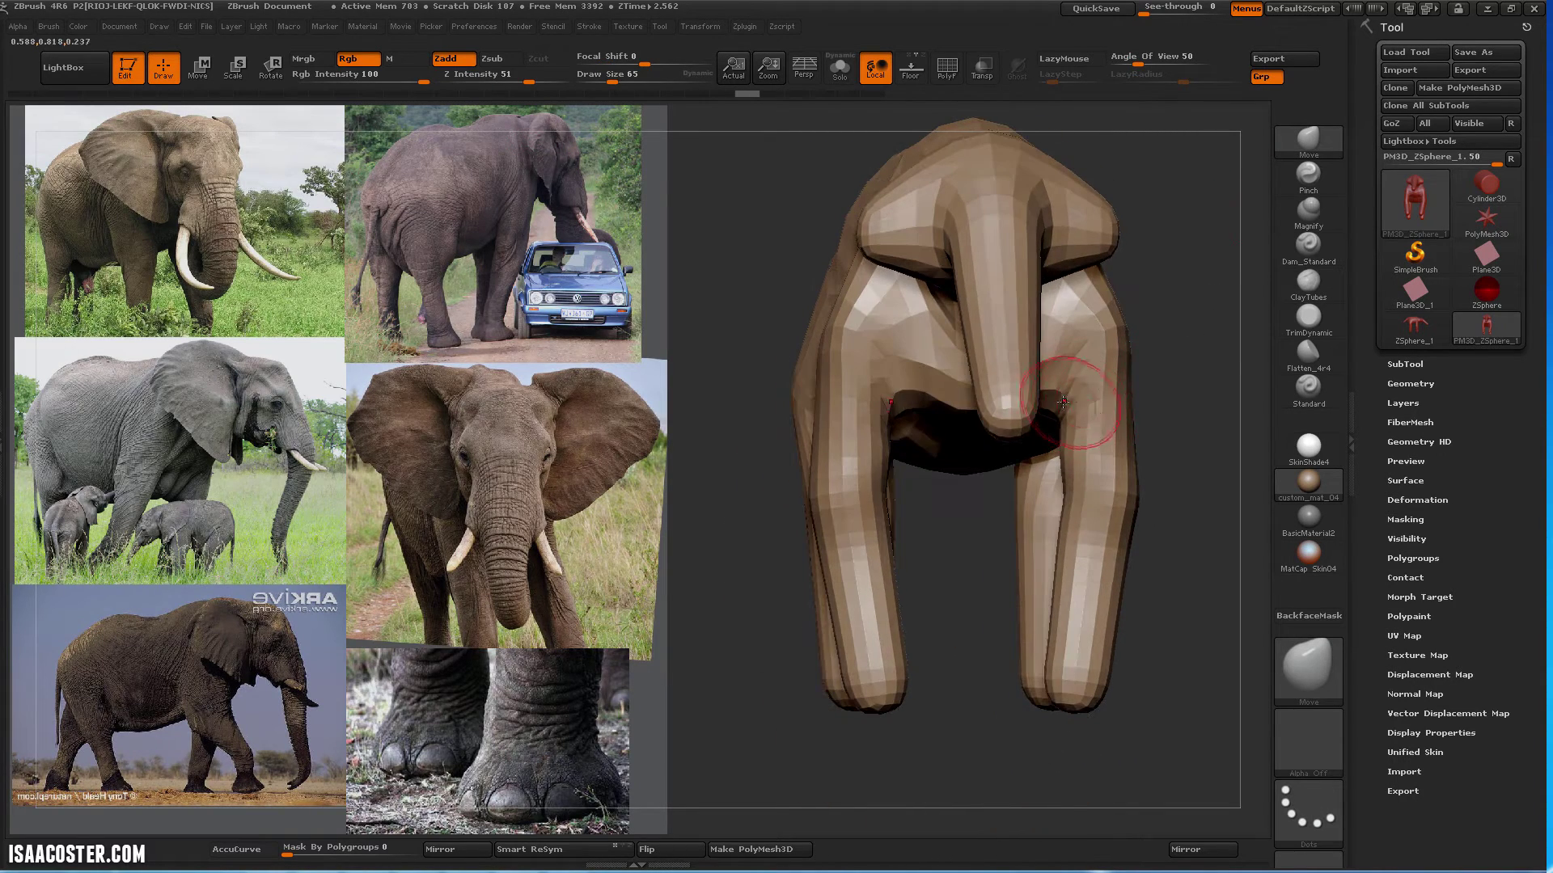
drag(1190, 479, 1164, 428)
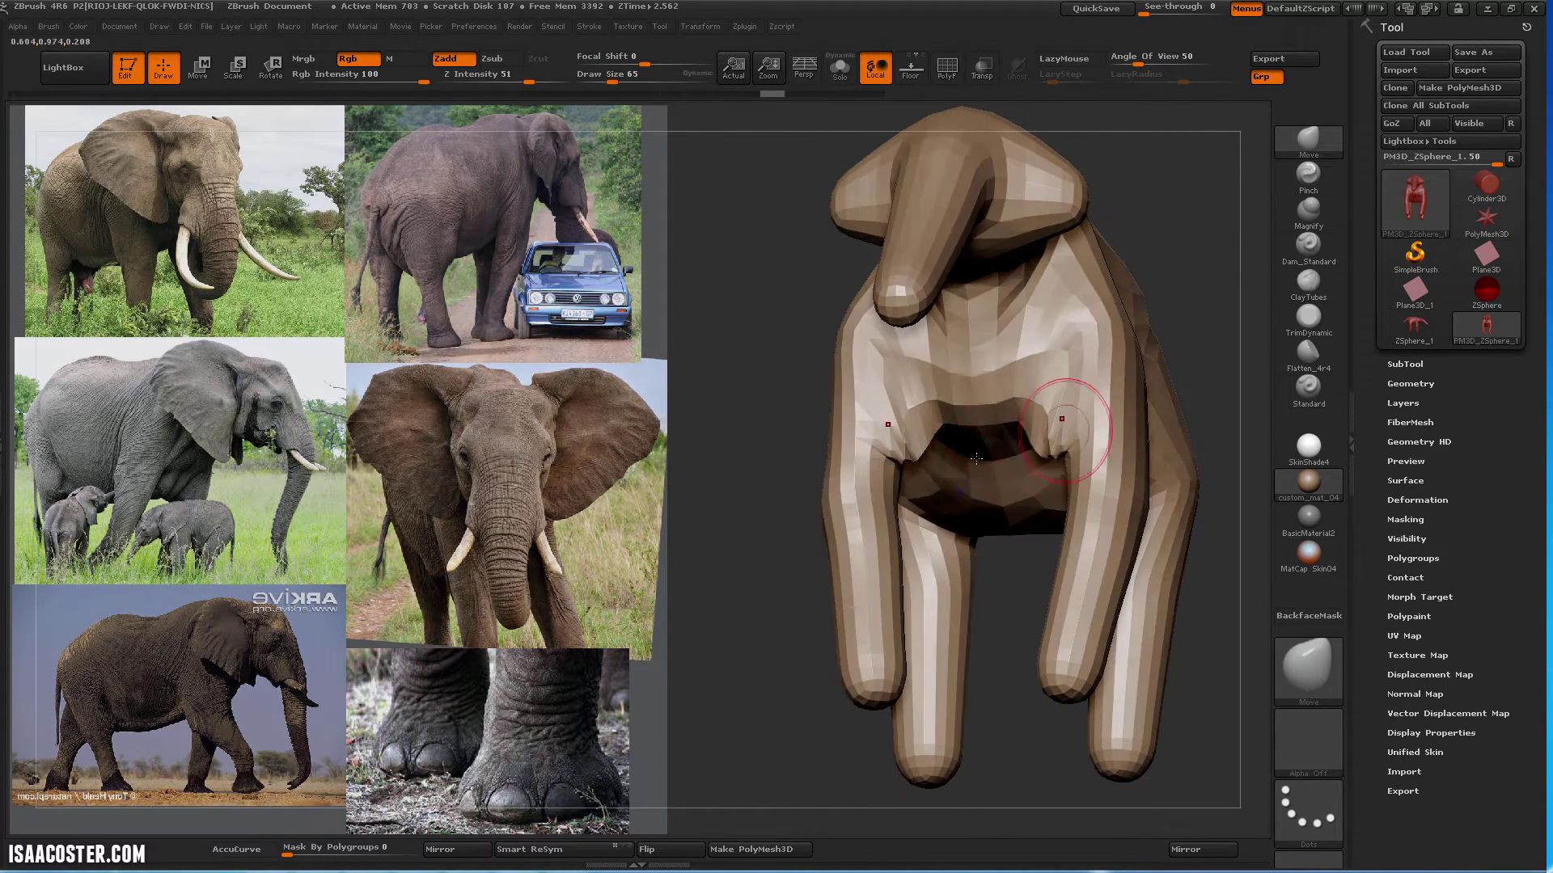
shift+drag(922, 420, 908, 461)
drag(612, 77, 632, 77)
drag(962, 461, 957, 436)
Refine the chest from below and shape the shoulders and upper front legs with the Move brush at draw size 113
mouse_move(722, 360)
mouse_down()
mouse_move(735, 218)
mouse_move(774, 165)
mouse_up()
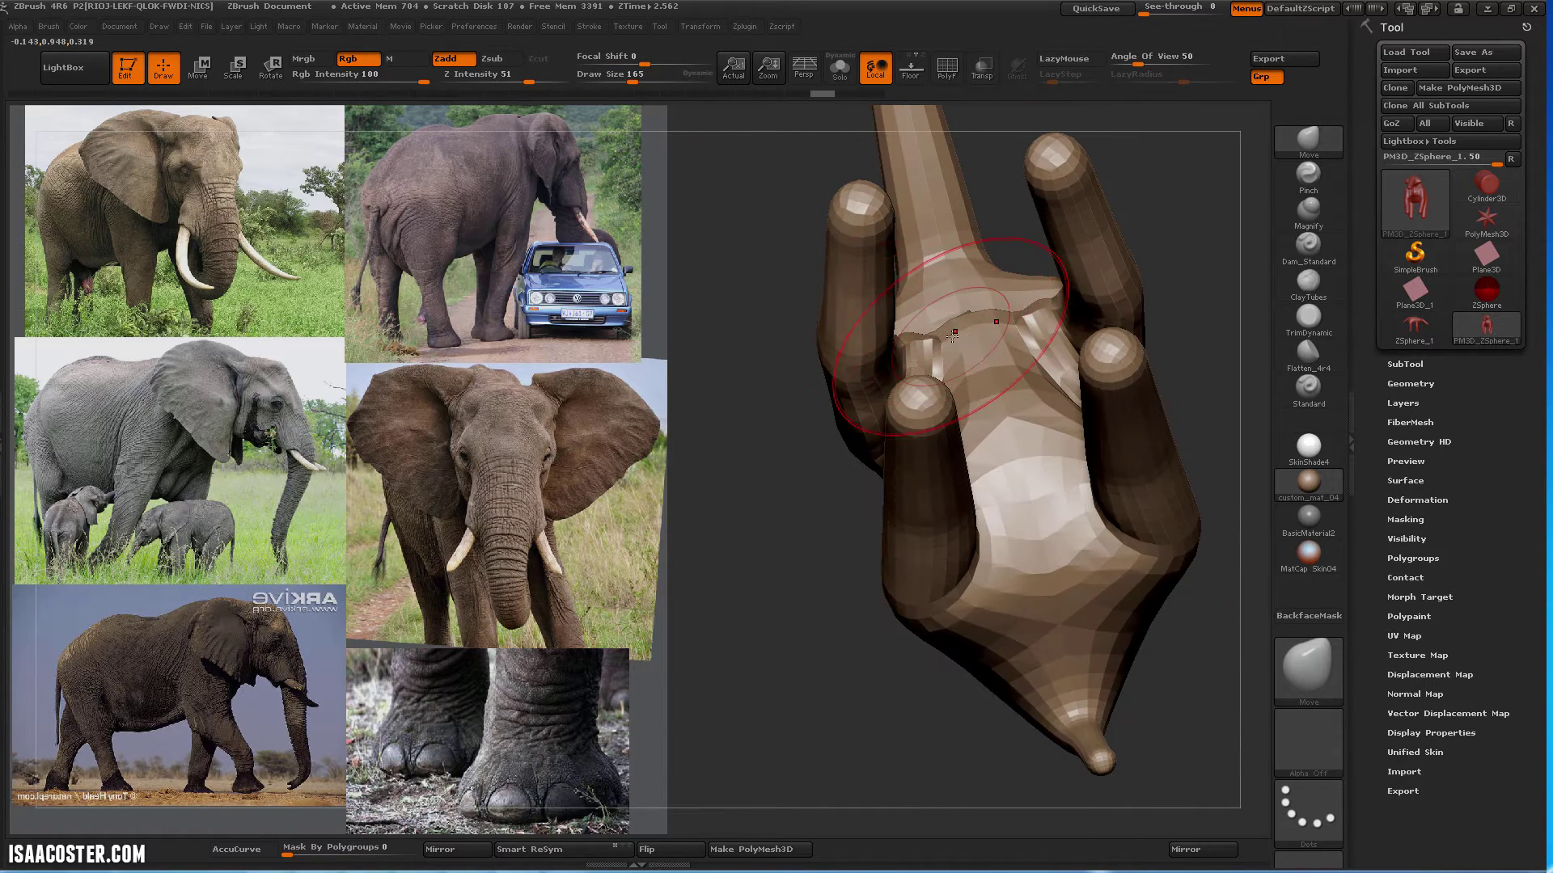
drag(633, 77, 622, 77)
drag(964, 321, 959, 287)
mouse_move(1220, 352)
mouse_down()
mouse_move(1119, 486)
mouse_move(1213, 397)
mouse_up()
drag(1044, 388, 1056, 371)
drag(1196, 333, 1044, 308)
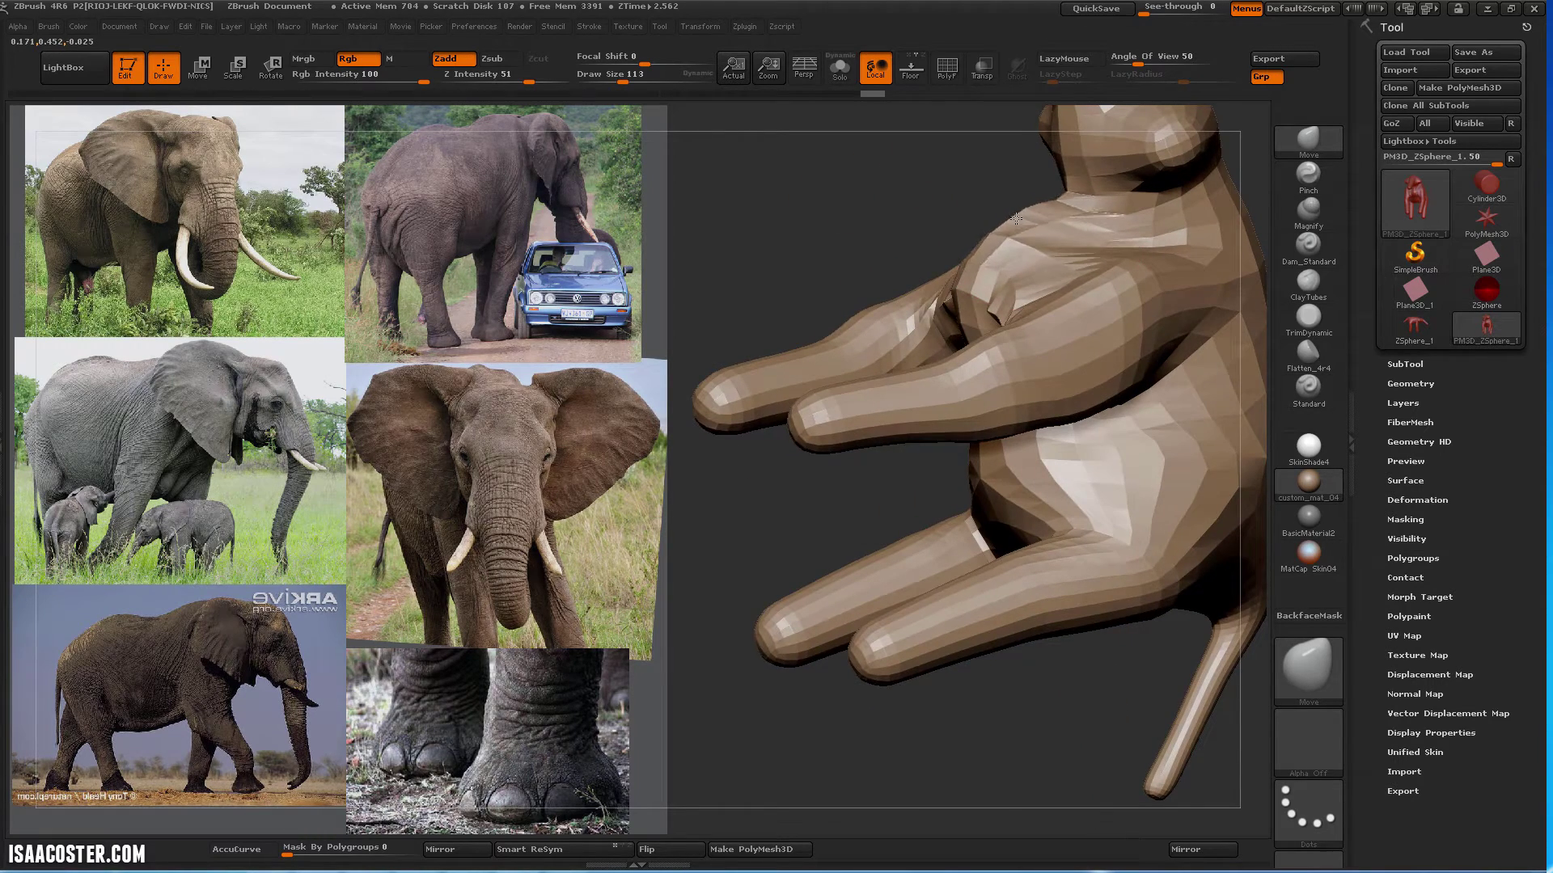
drag(1016, 219, 1007, 209)
mouse_move(898, 210)
mouse_down()
mouse_move(962, 303)
mouse_move(926, 267)
mouse_up()
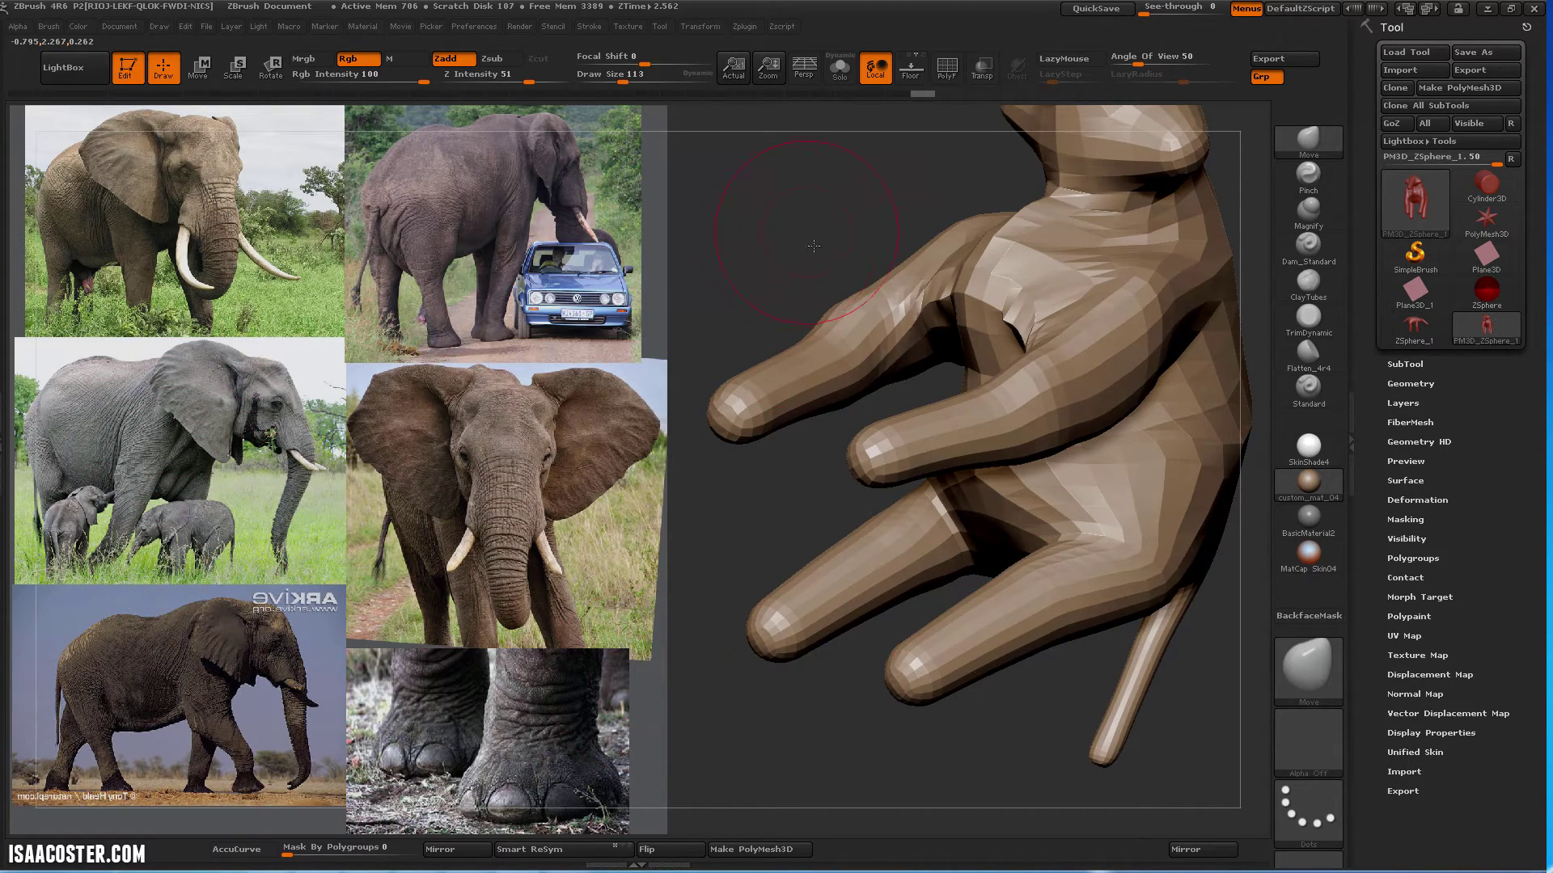
drag(814, 245, 1009, 393)
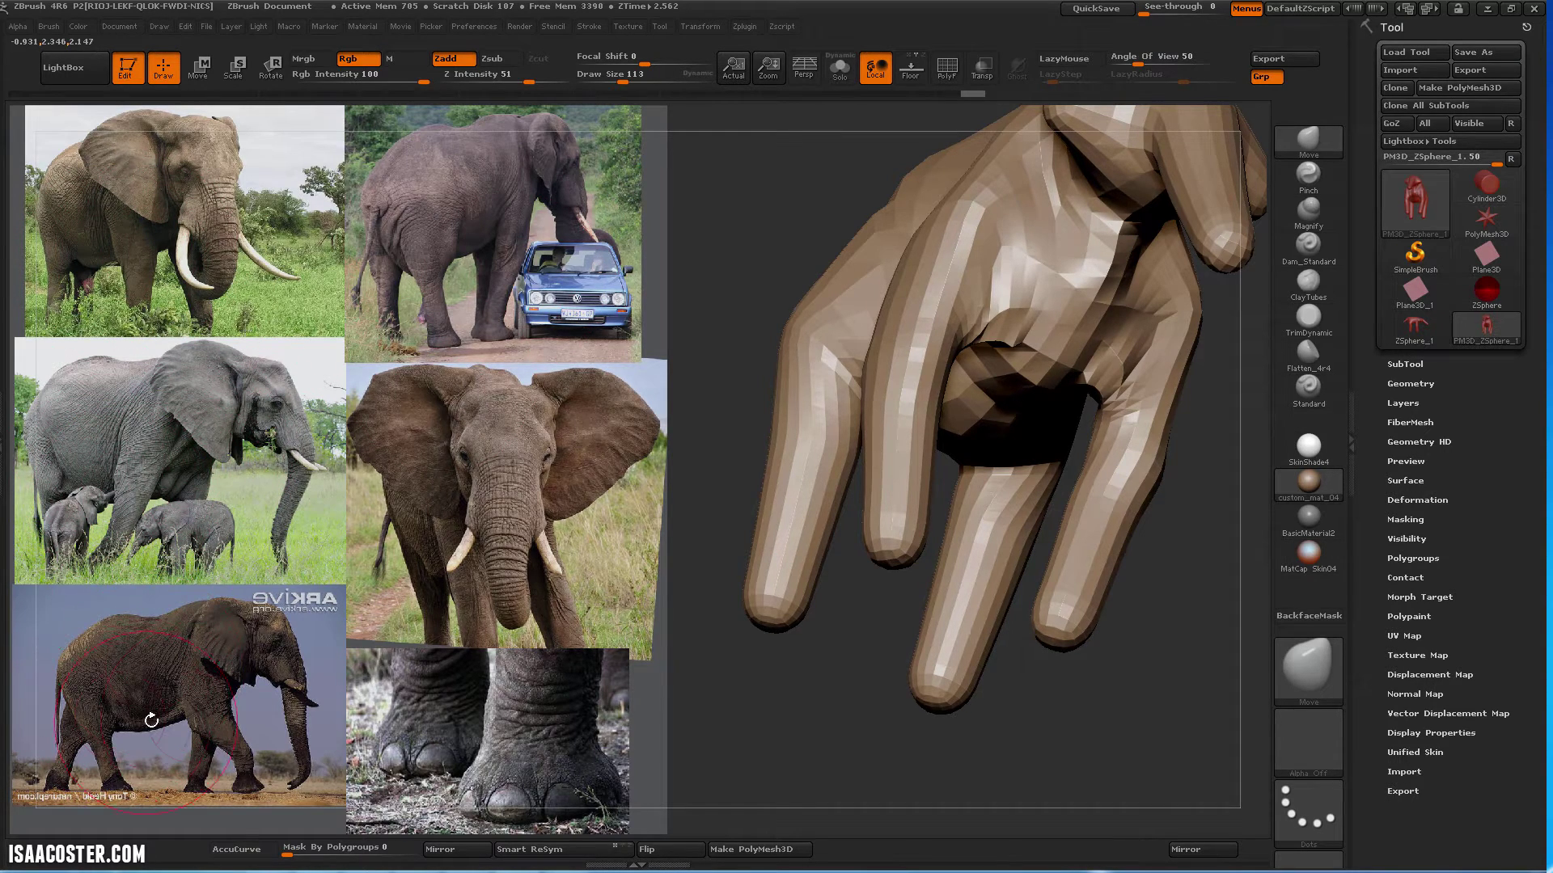
Smooth the folds on the chest and between the front legs, checking the body from several angles
drag(1184, 644, 1148, 477)
mouse_move(1015, 319)
shift+mouse_down()
mouse_move(1031, 333)
mouse_move(984, 372)
shift+mouse_up()
mouse_move(768, 388)
mouse_down()
mouse_move(777, 242)
mouse_move(877, 283)
mouse_up()
mouse_move(994, 394)
shift+mouse_down()
mouse_move(962, 421)
mouse_move(990, 411)
mouse_move(866, 408)
shift+mouse_up()
drag(1201, 198, 1251, 273)
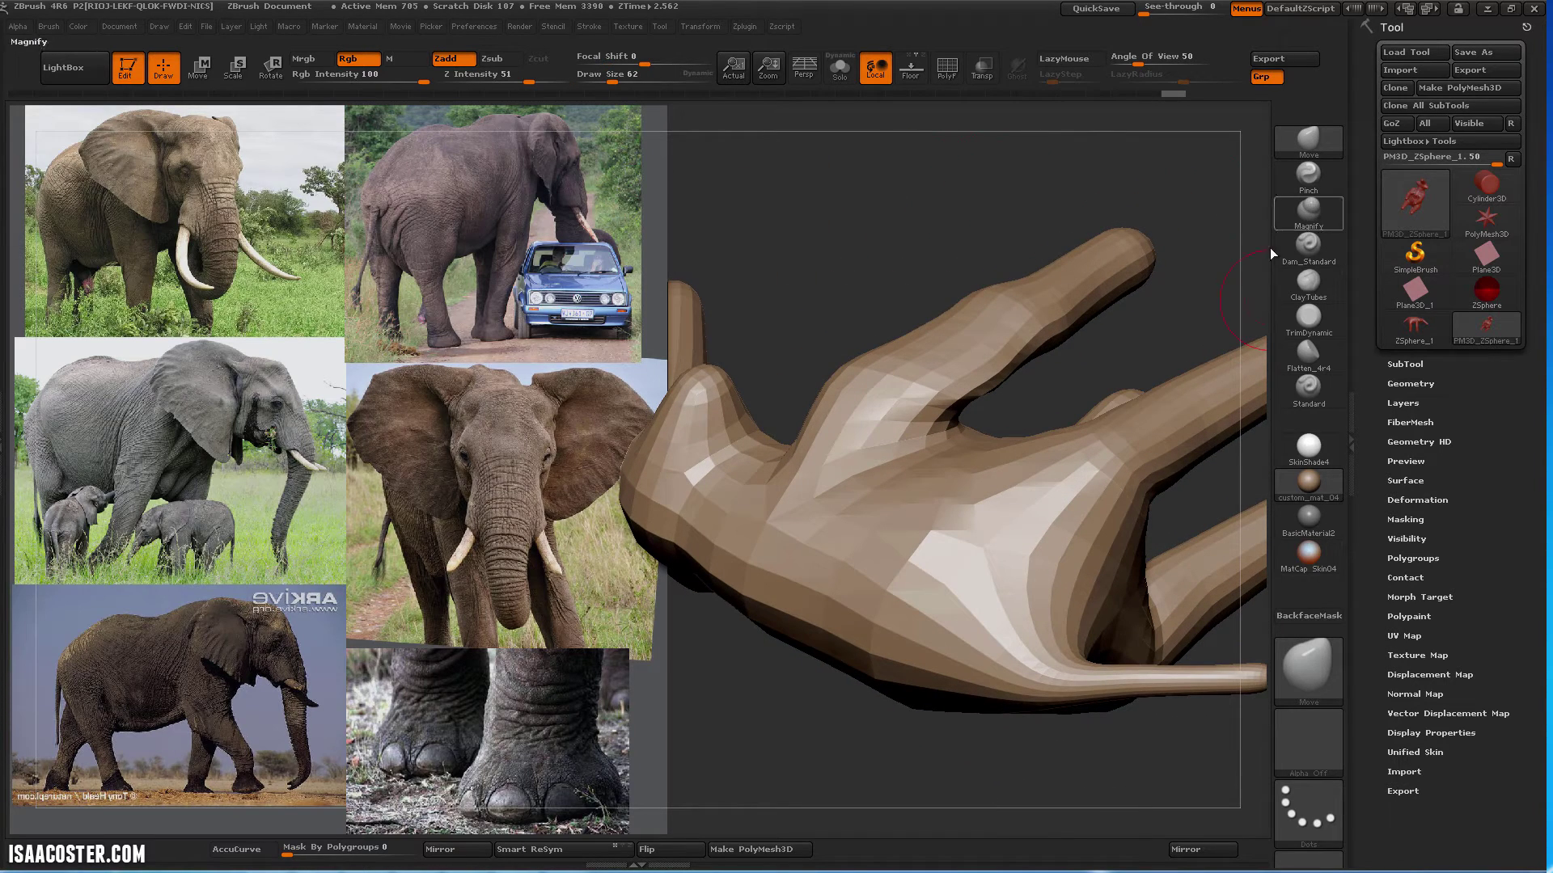
Subdivide the mesh once and inspect the smoothed body from behind and from the side
key(ctrl+d)
drag(963, 232, 1067, 237)
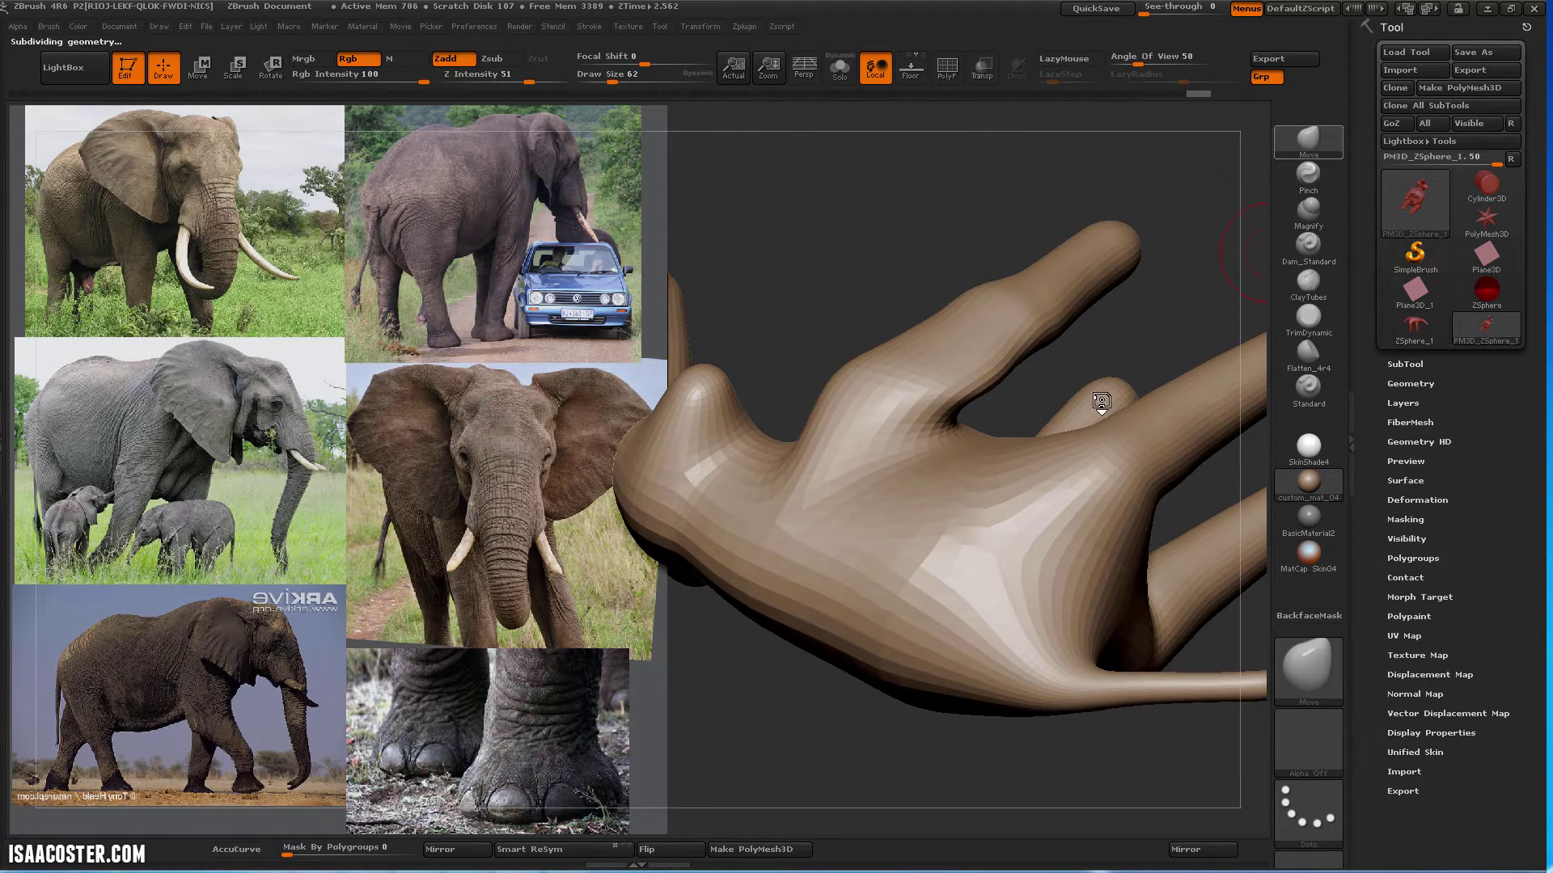
key(b)
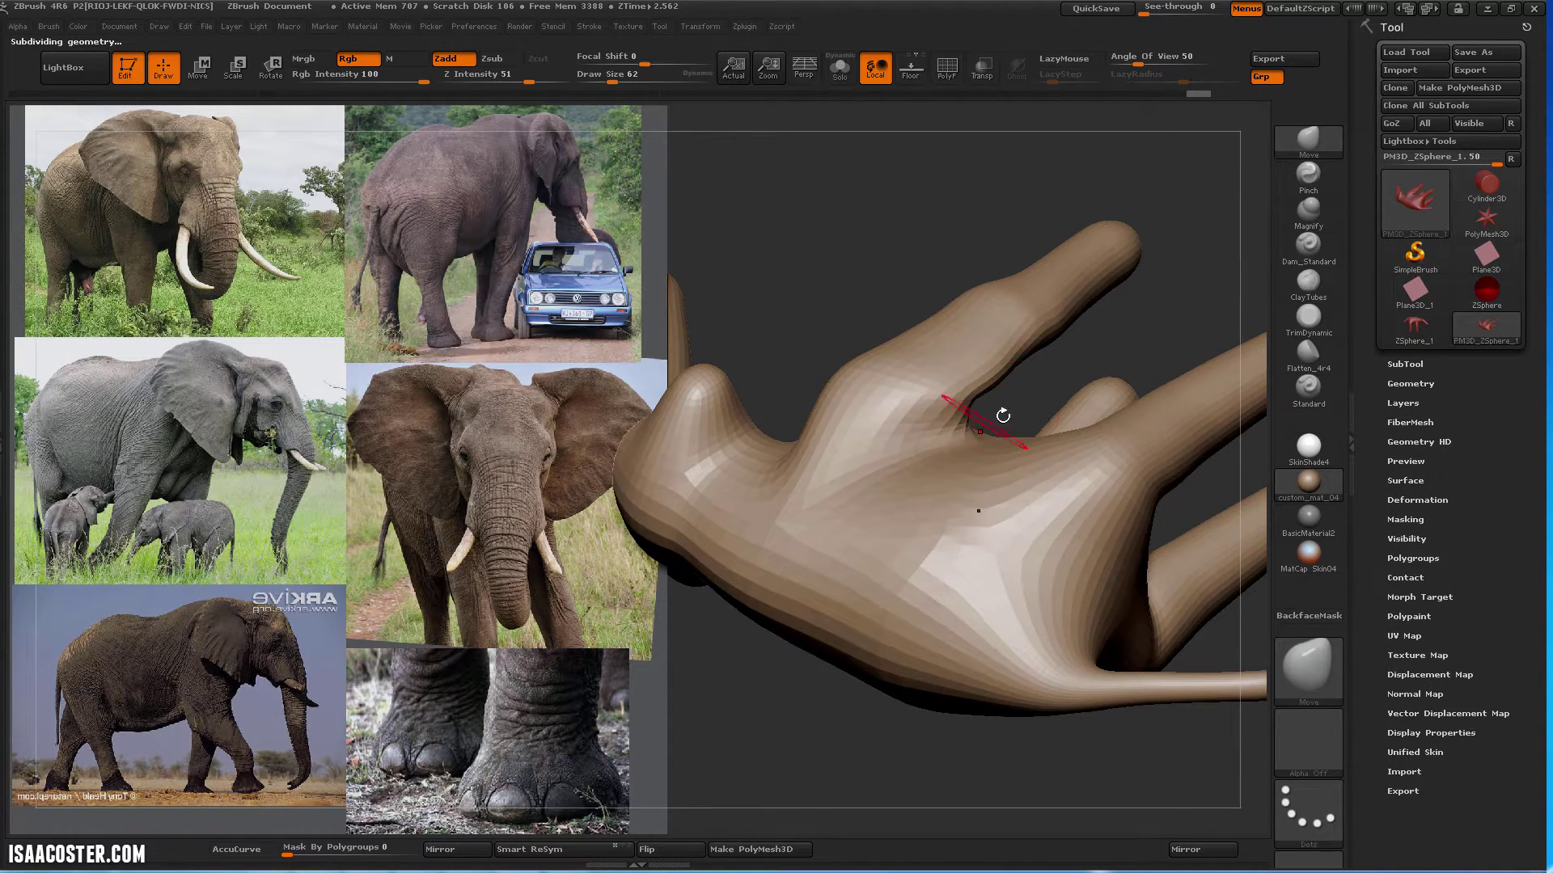
mouse_move(1003, 416)
mouse_down()
mouse_move(997, 398)
mouse_move(957, 428)
mouse_move(928, 410)
mouse_move(1043, 398)
mouse_move(1185, 329)
mouse_move(1058, 380)
mouse_move(1068, 346)
mouse_move(1087, 405)
mouse_move(1148, 400)
mouse_move(1043, 566)
mouse_move(874, 698)
mouse_move(882, 647)
mouse_up()
mouse_move(1129, 755)
alt+mouse_down()
mouse_move(1095, 752)
mouse_move(1092, 558)
mouse_move(1106, 641)
mouse_move(860, 675)
mouse_move(1005, 520)
mouse_move(1158, 747)
alt+mouse_up()
alt+drag(1158, 747, 1133, 735)
alt+drag(857, 568, 911, 558)
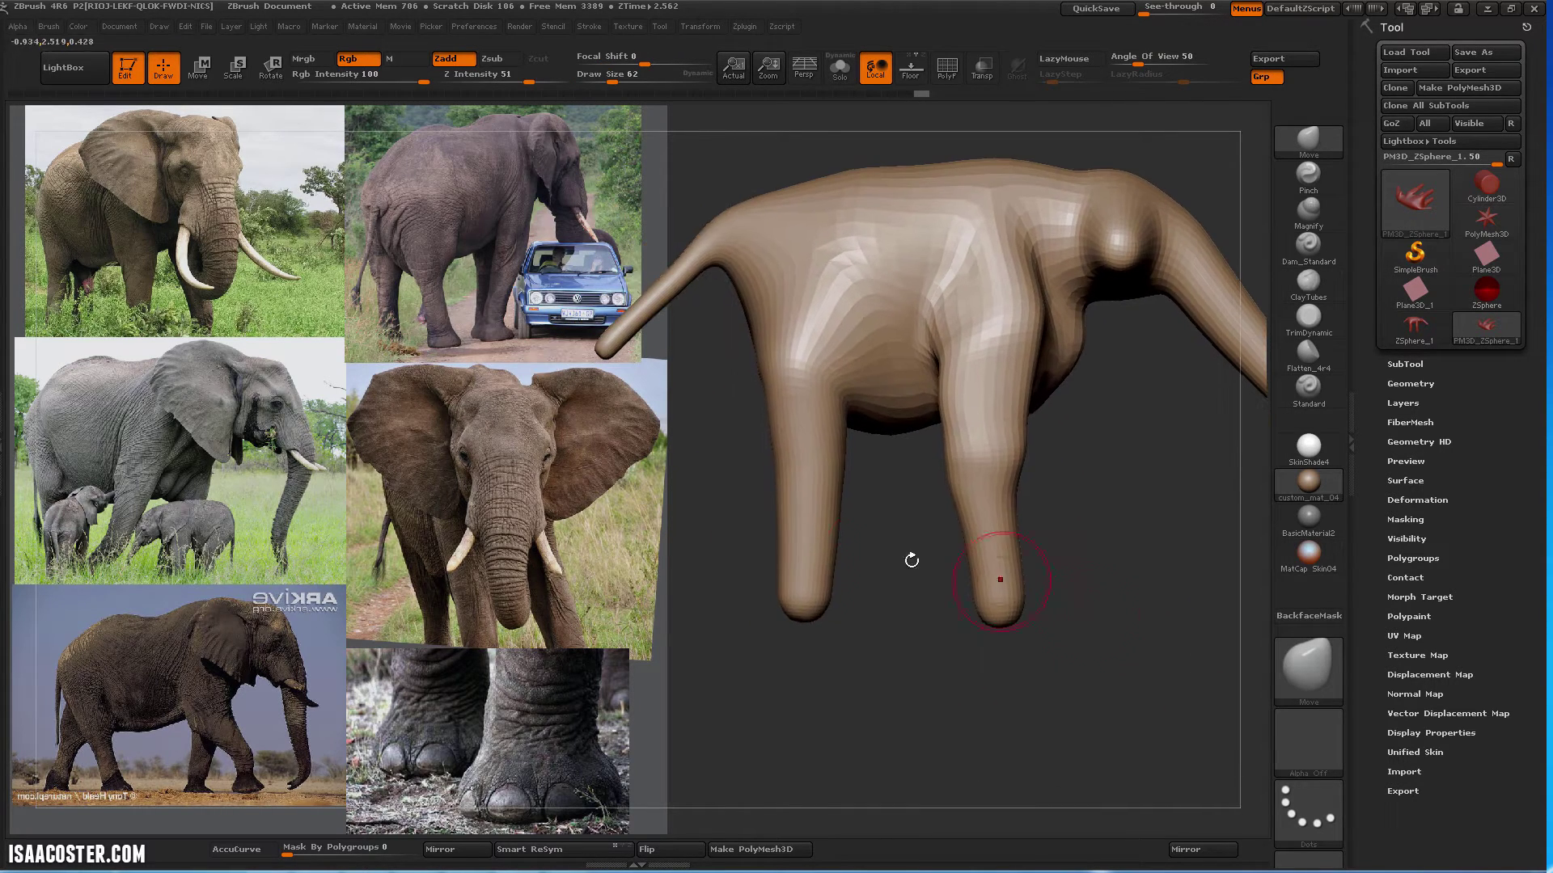
Step down to the lower subdivision level and fill out the throat and jaw beneath the head with the Move brush at draw size 101
mouse_move(902, 657)
alt+mouse_down()
mouse_move(914, 669)
mouse_move(842, 708)
alt+mouse_up()
key(s)
drag(1072, 518, 1103, 518)
drag(1091, 394, 1063, 347)
key(s)
drag(1066, 351, 1050, 351)
key(shift+d)
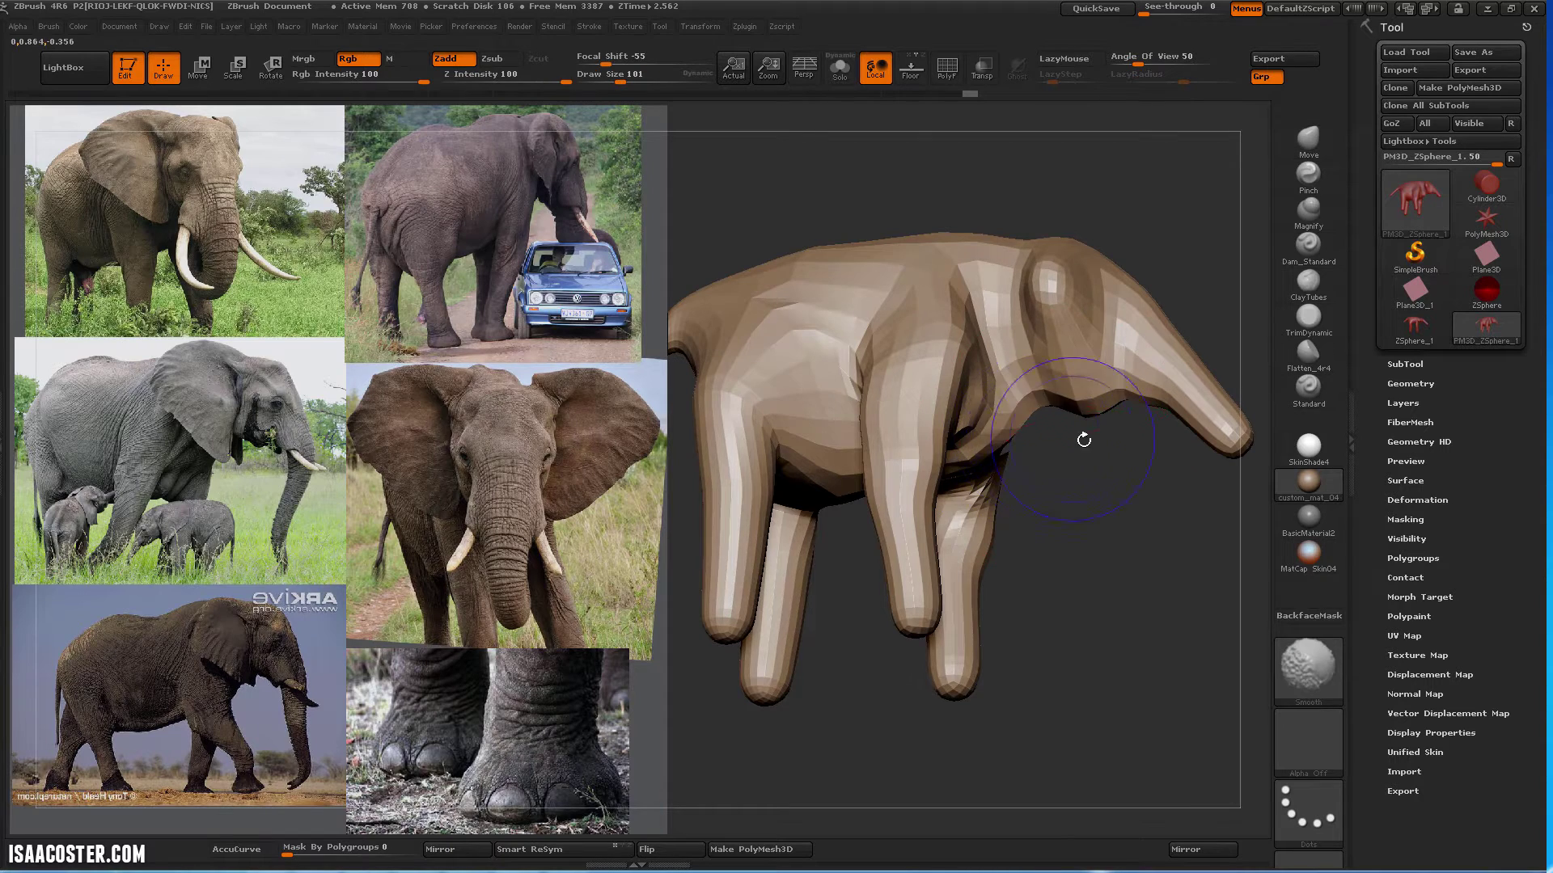
mouse_move(1090, 421)
mouse_down()
mouse_move(1105, 558)
mouse_move(1092, 561)
mouse_up()
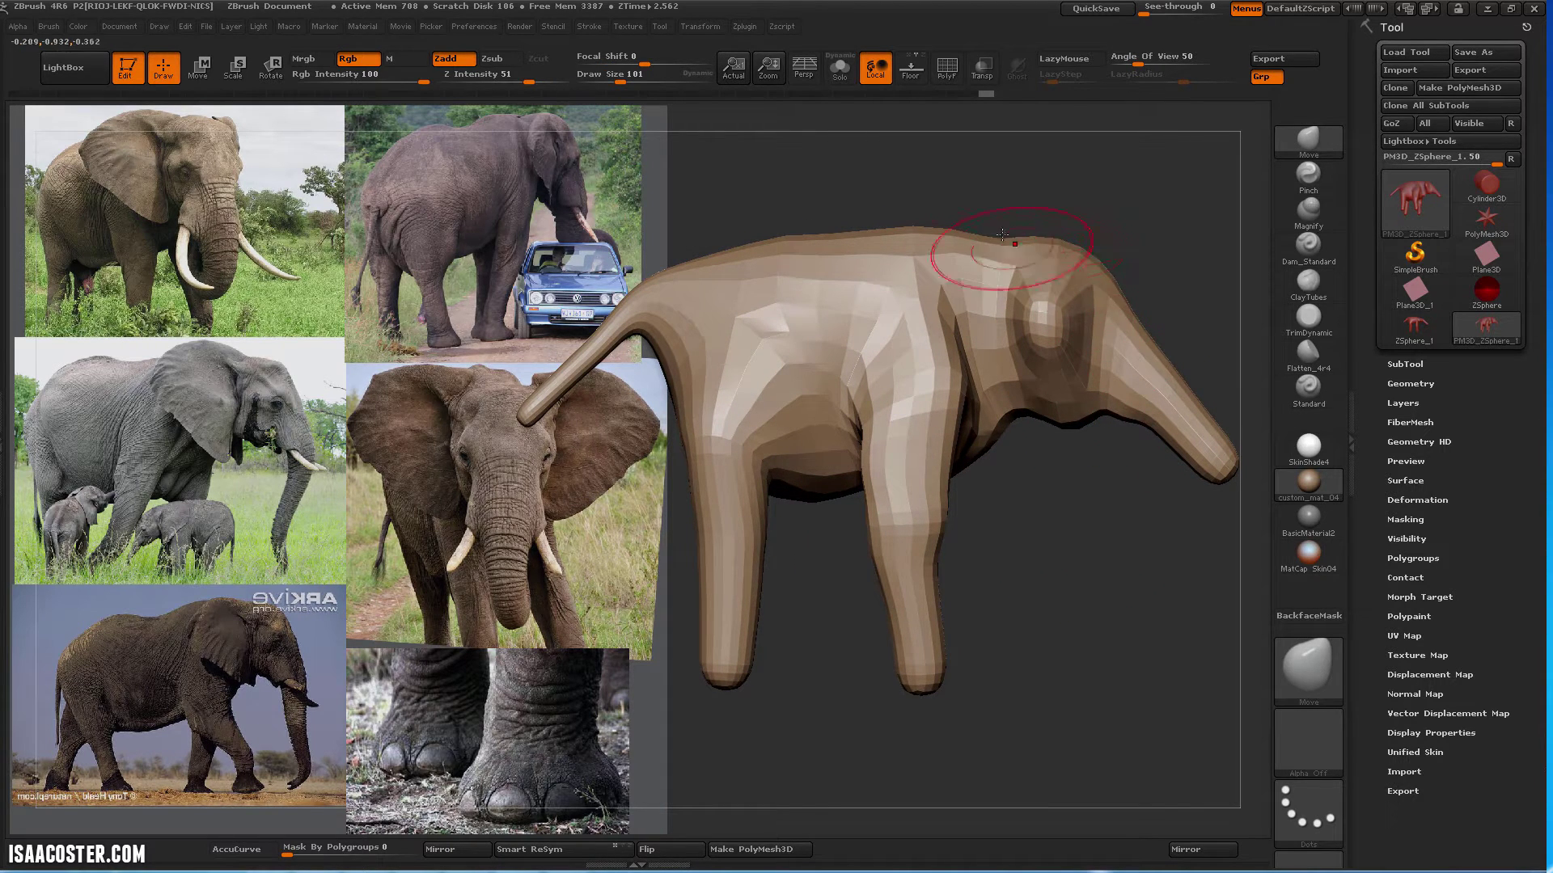
Broaden the trunk's base from the front view and pull the ear stubs outward with the Move brush at draw size 150
mouse_move(1096, 535)
mouse_down()
mouse_move(1093, 508)
mouse_move(966, 433)
mouse_move(946, 395)
mouse_up()
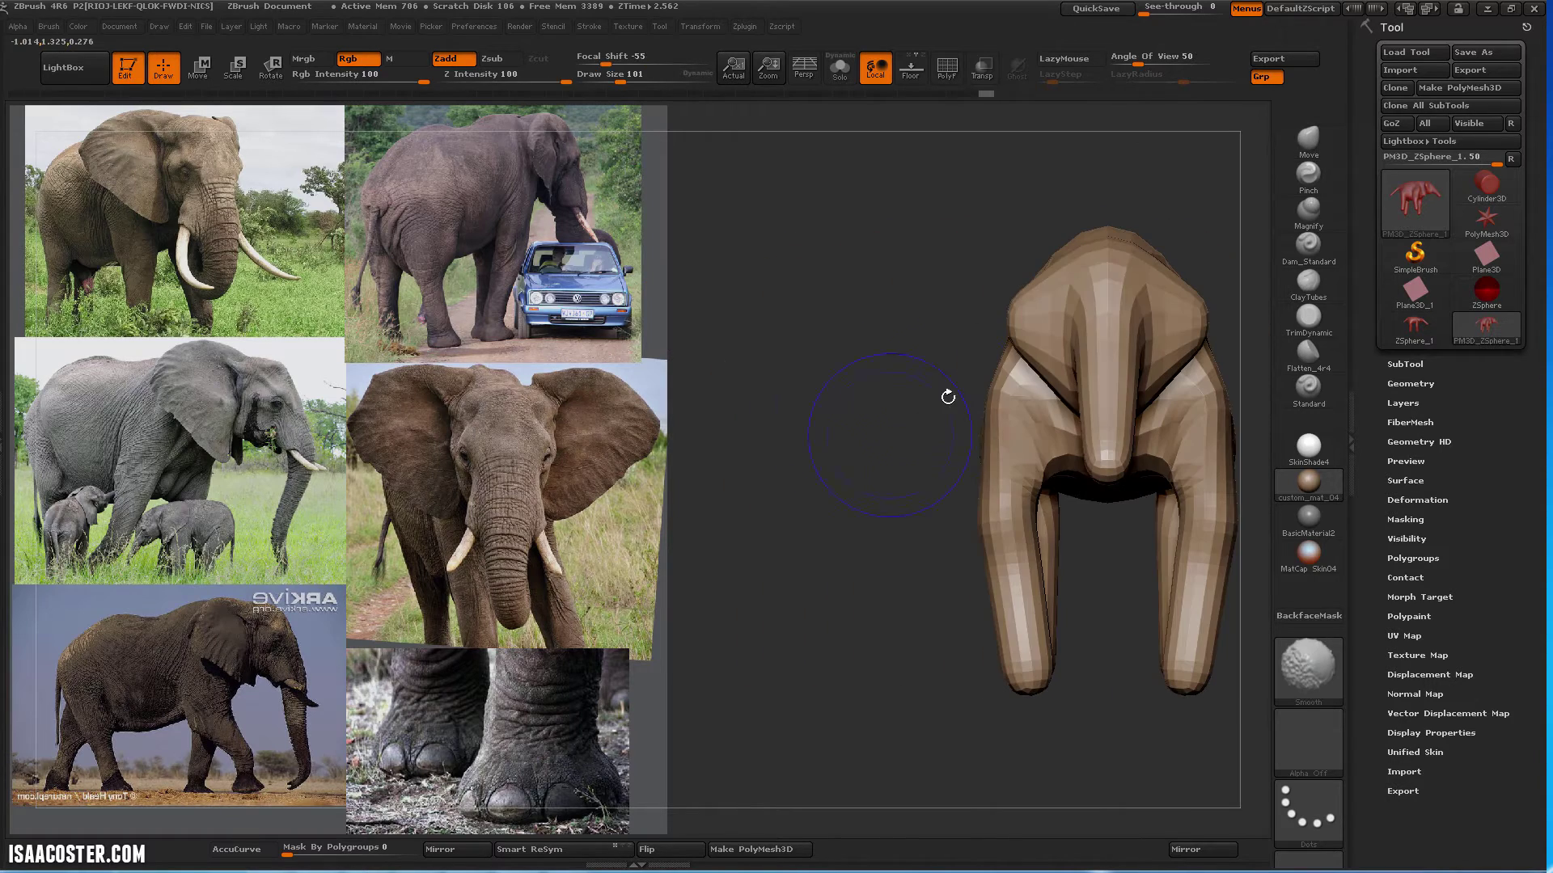
key(s)
drag(1069, 328, 1060, 317)
key(s)
click(1042, 334)
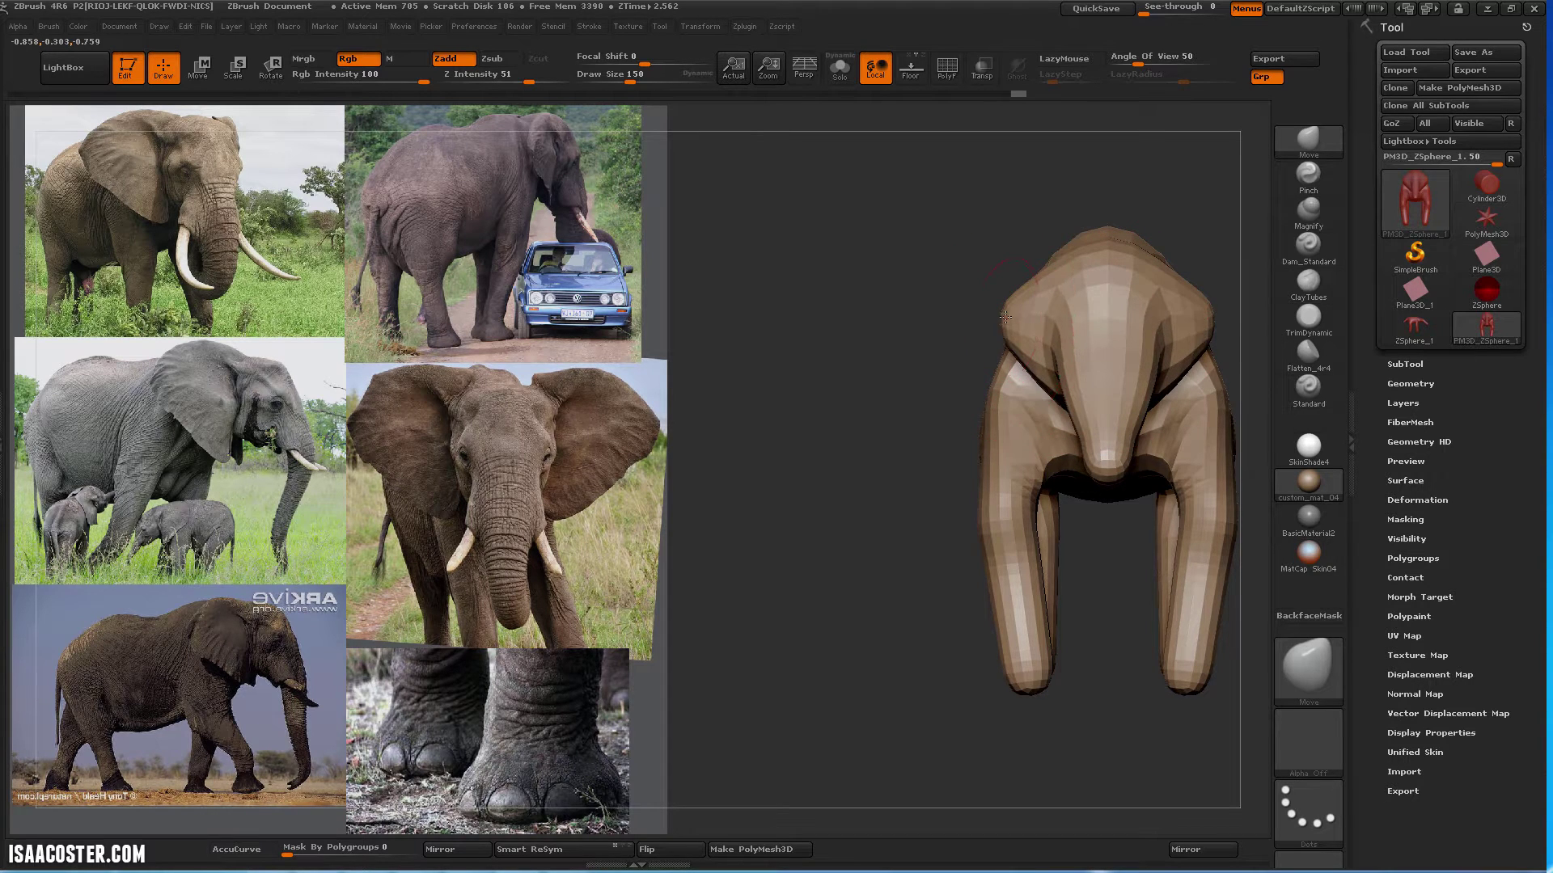
drag(1005, 317, 918, 310)
Raise the upper edges of the ear stubs with the Move brush at draw size 59, and adjust their outer contour at size 126
key(s)
click(1005, 290)
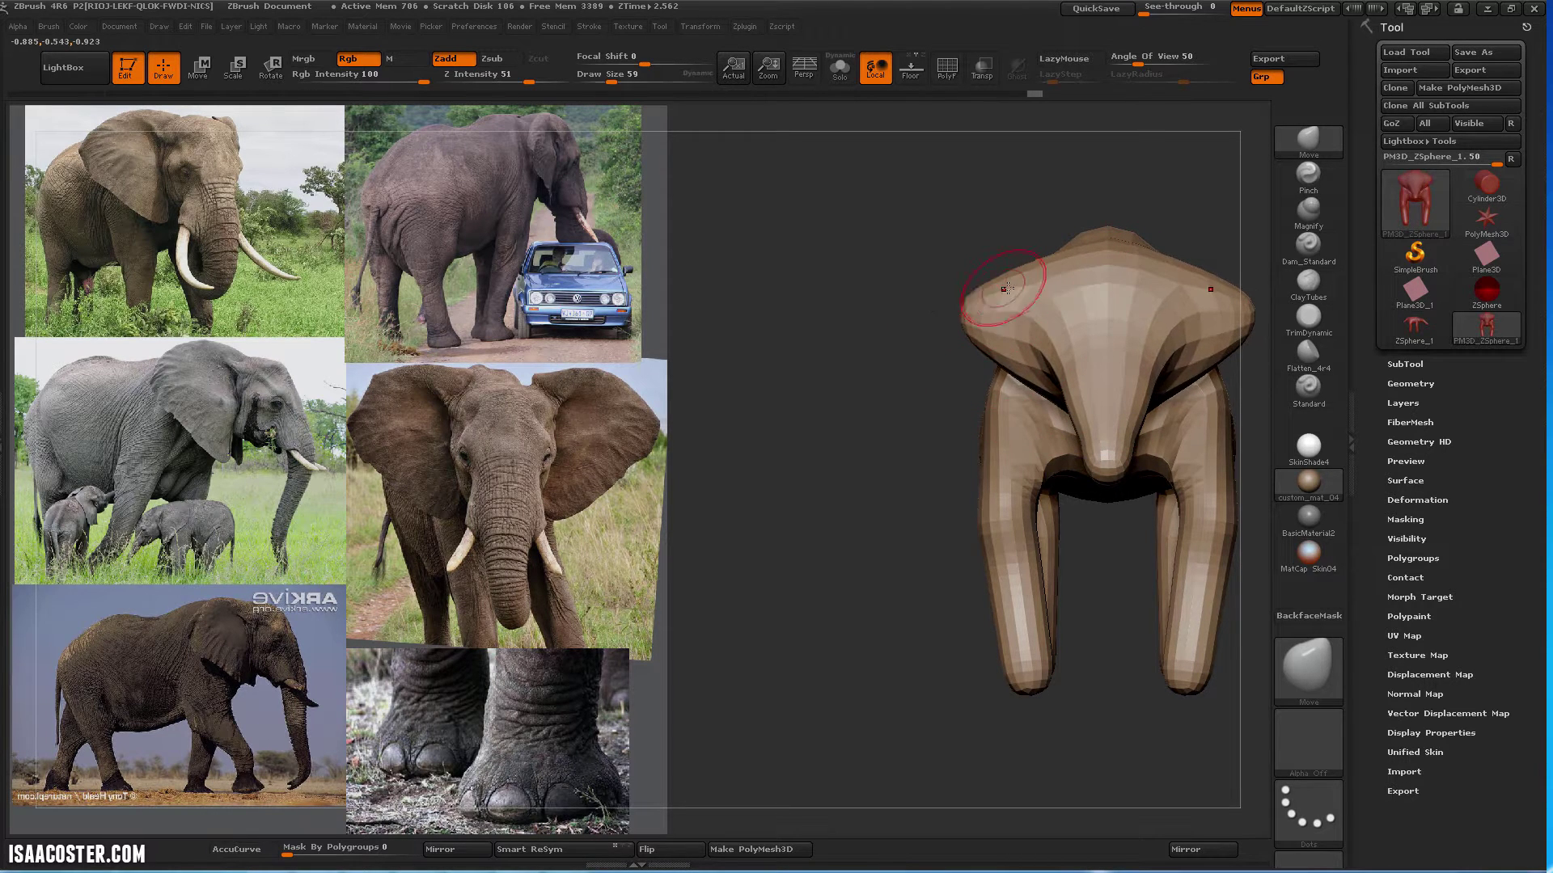
drag(1006, 276, 989, 246)
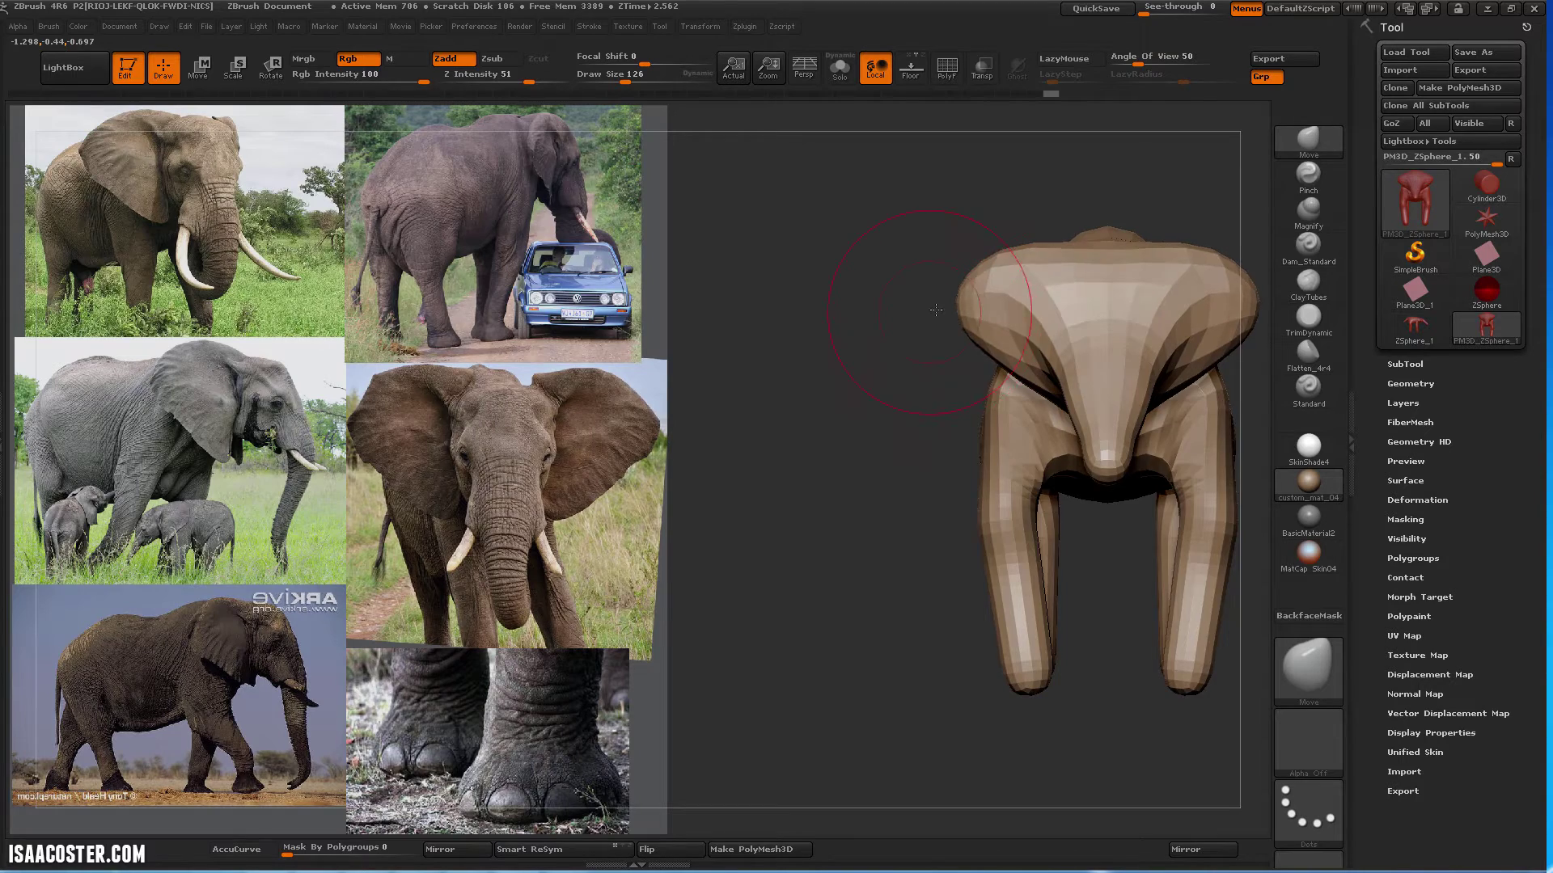
mouse_move(914, 299)
mouse_down()
mouse_move(971, 344)
mouse_move(955, 381)
mouse_up()
mouse_move(995, 518)
mouse_down()
mouse_move(1014, 596)
mouse_move(1065, 575)
mouse_move(792, 467)
mouse_up()
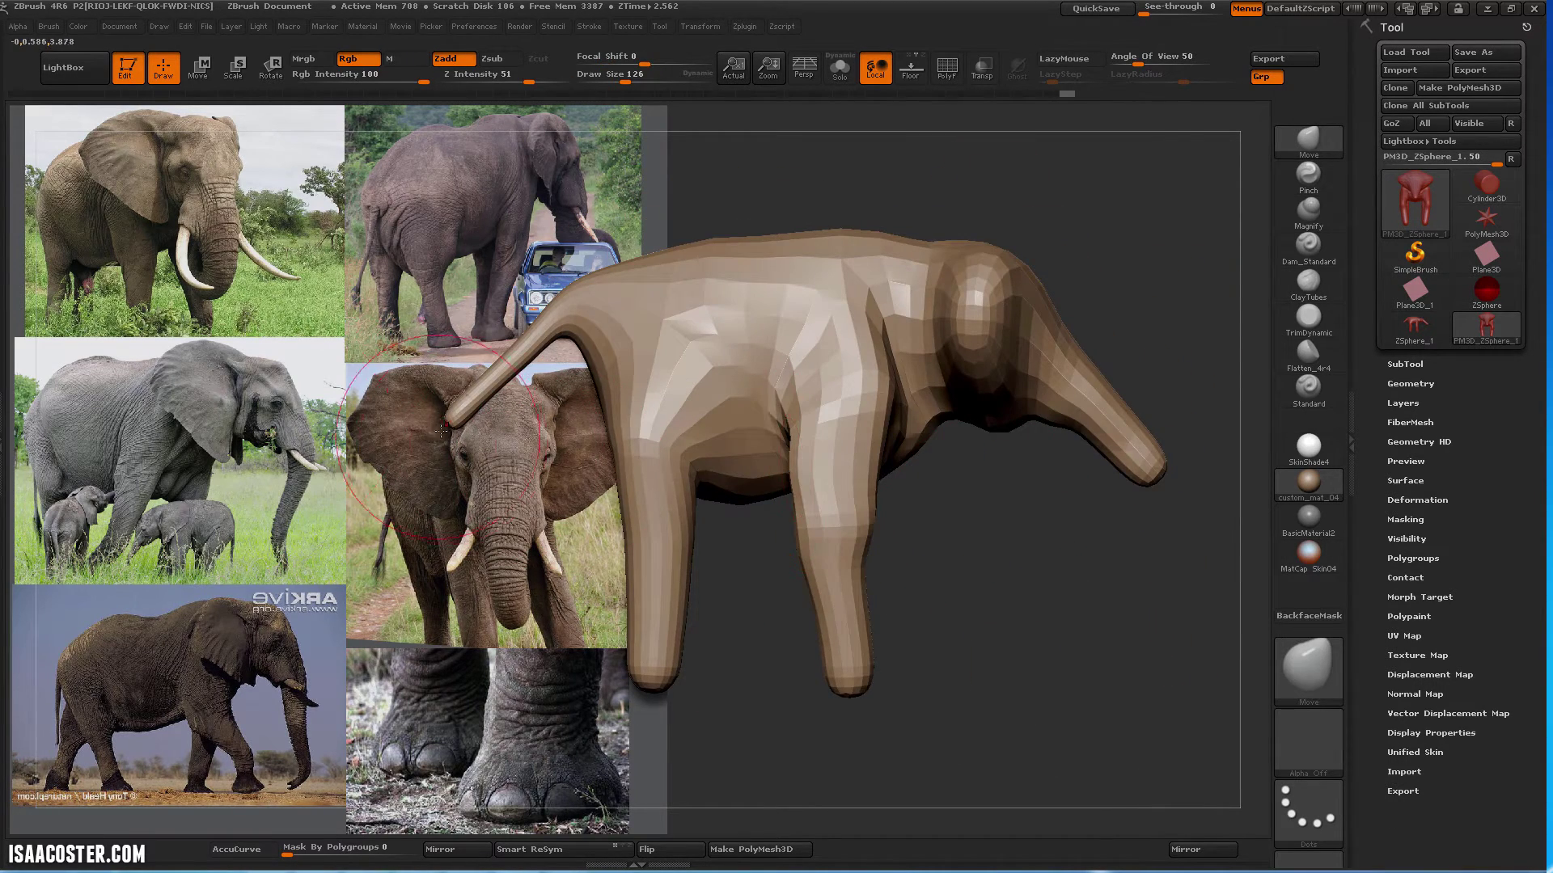
Compare the head with the reference photos, and push the ear stubs back toward the neck with the Move brush, reducing the draw size to 93
alt+drag(911, 460, 935, 461)
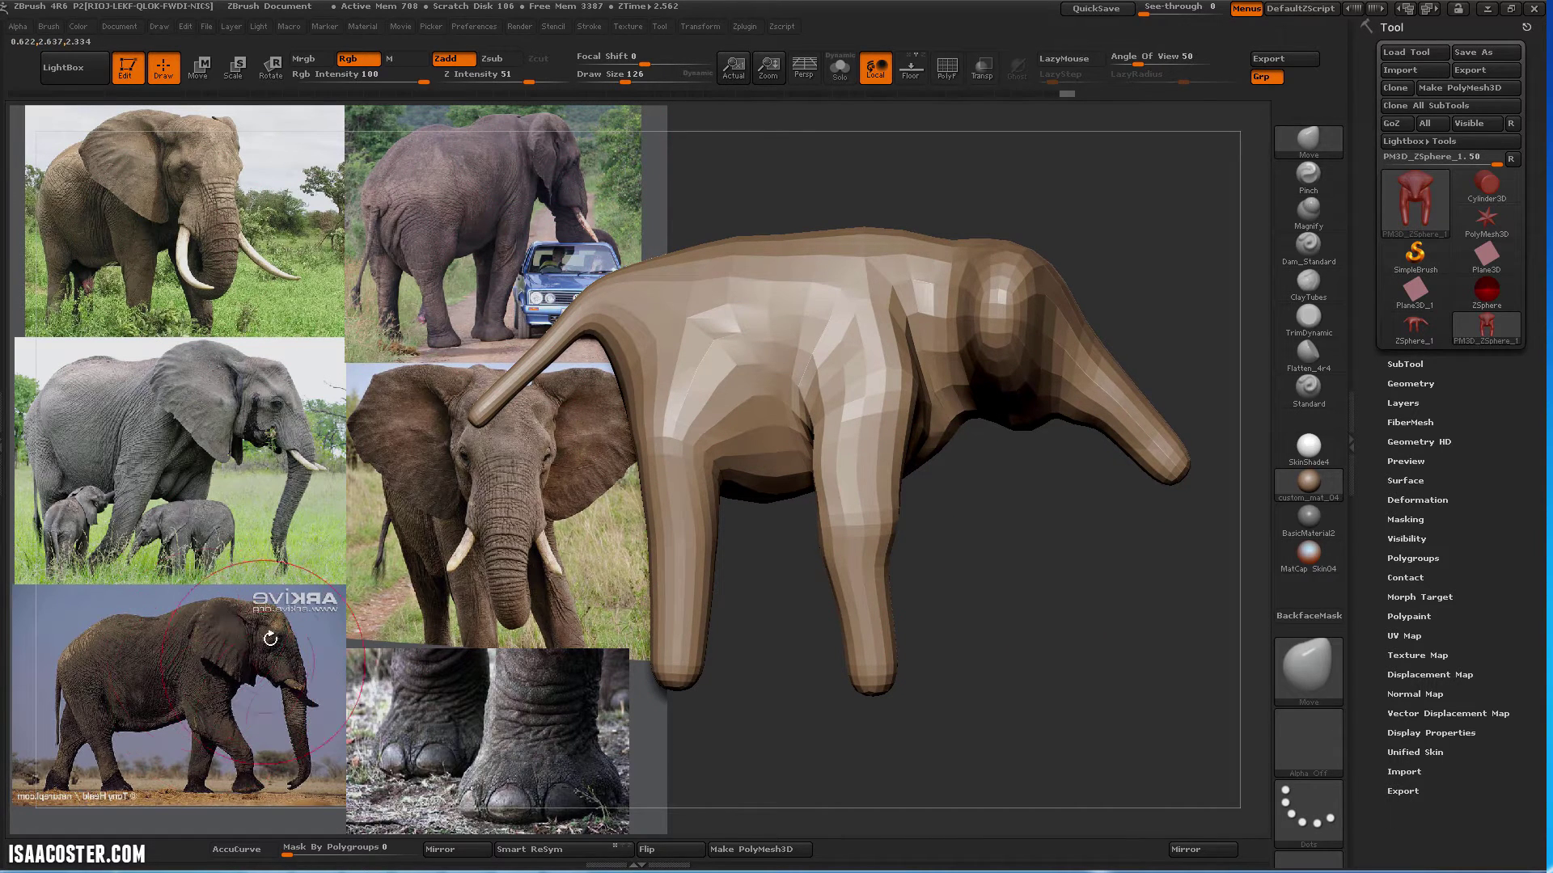
mouse_move(1024, 656)
alt+mouse_down()
mouse_move(1007, 605)
mouse_move(1053, 614)
mouse_move(664, 515)
alt+mouse_up()
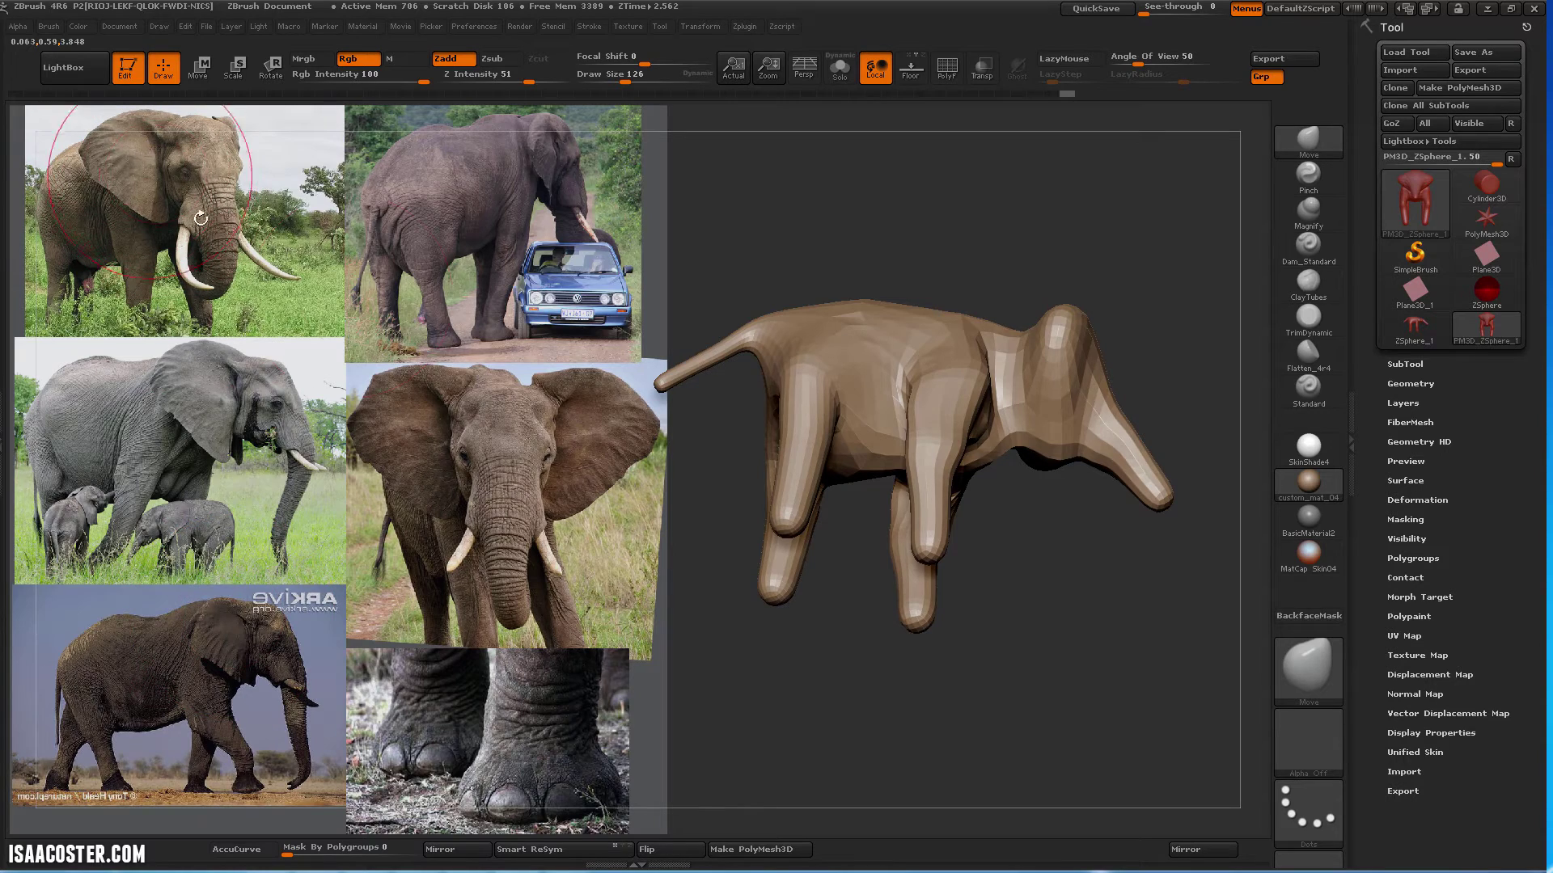
drag(1199, 229, 1134, 234)
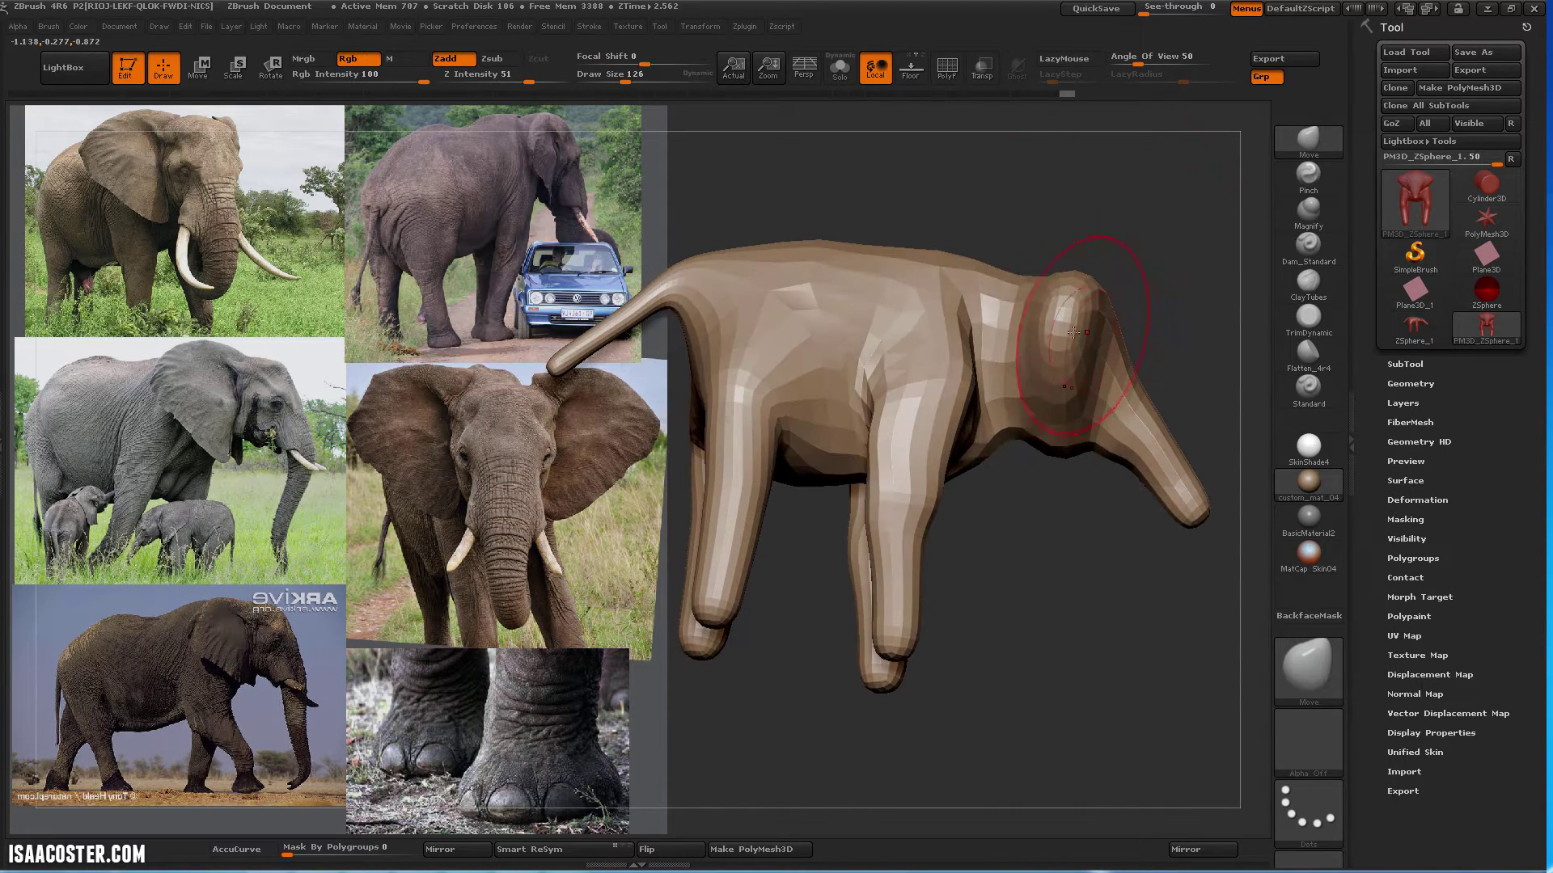
shift+drag(630, 370, 578, 384)
drag(1067, 323, 999, 322)
key(s)
drag(1057, 376, 1052, 376)
drag(1044, 358, 1020, 384)
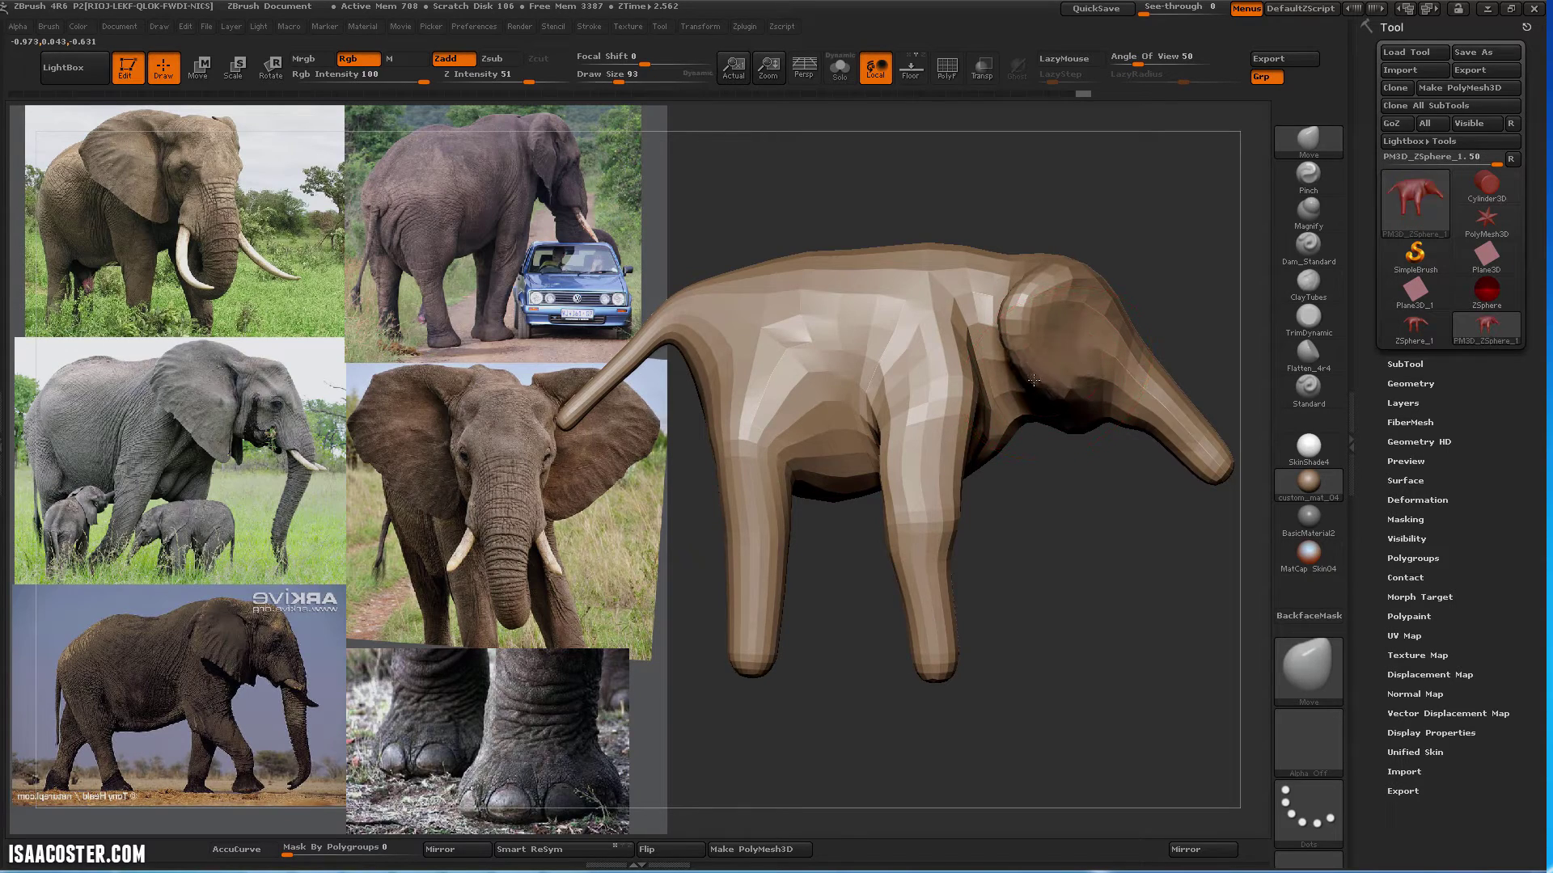
mouse_move(1141, 207)
mouse_down()
mouse_move(1112, 269)
mouse_move(1132, 225)
mouse_up()
drag(1053, 291, 1032, 295)
Bend the trunk downward from the side view with the Move brush at draw size 165
mouse_move(1123, 228)
mouse_down()
mouse_move(1102, 175)
mouse_move(1168, 607)
mouse_move(1145, 477)
mouse_up()
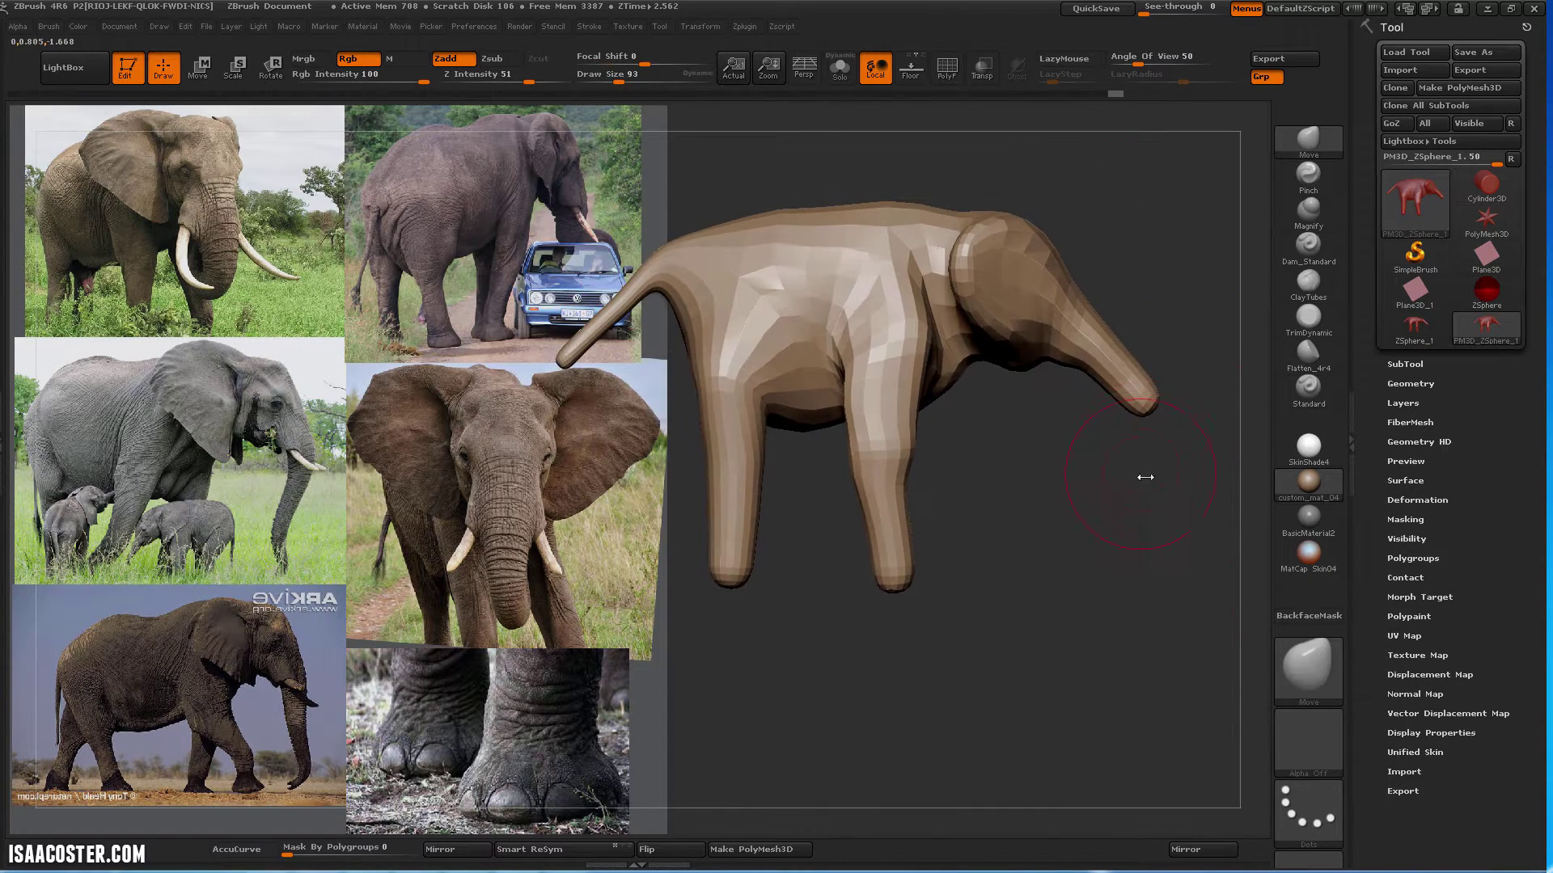
drag(1140, 410, 1114, 526)
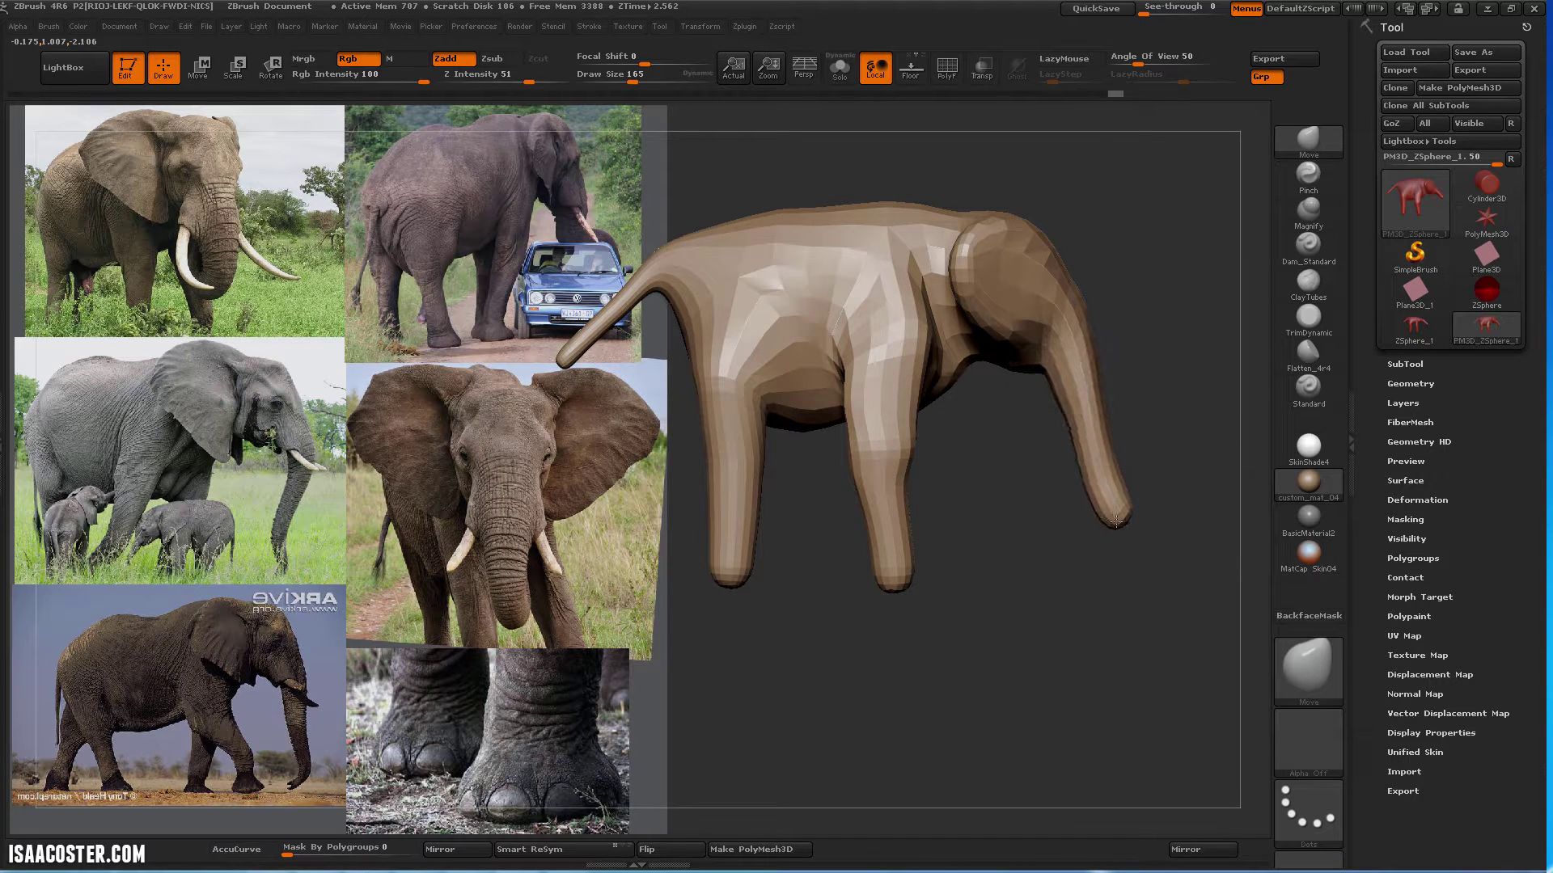
Nudge the middle and tip of the trunk into a smoother curve with the Move brush at draw size 165
drag(1090, 411, 1072, 407)
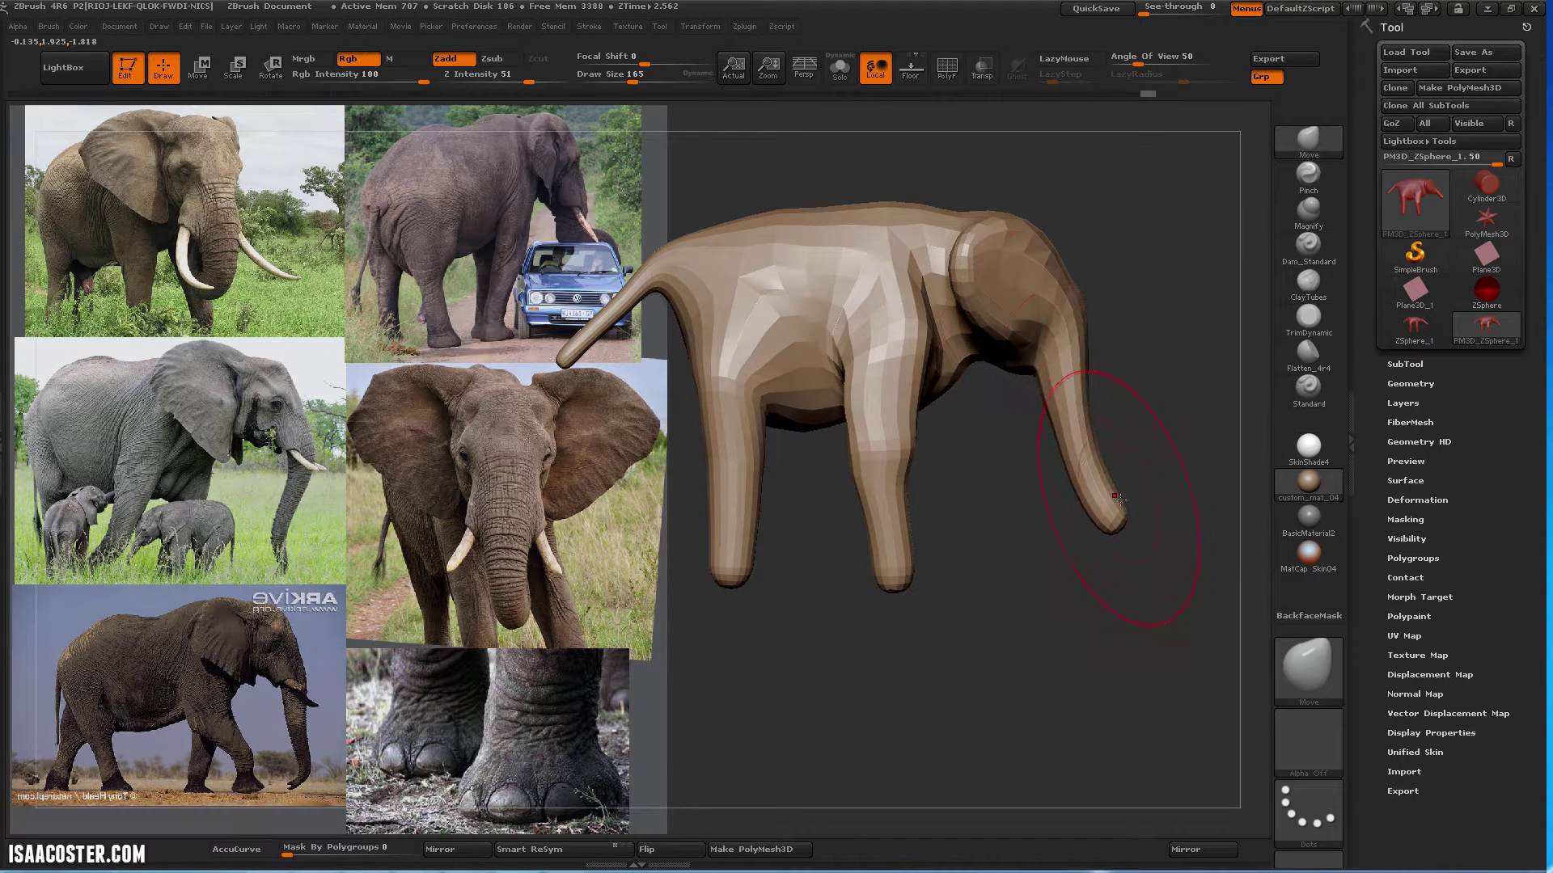
drag(1097, 497, 1102, 486)
drag(1121, 553, 1014, 544)
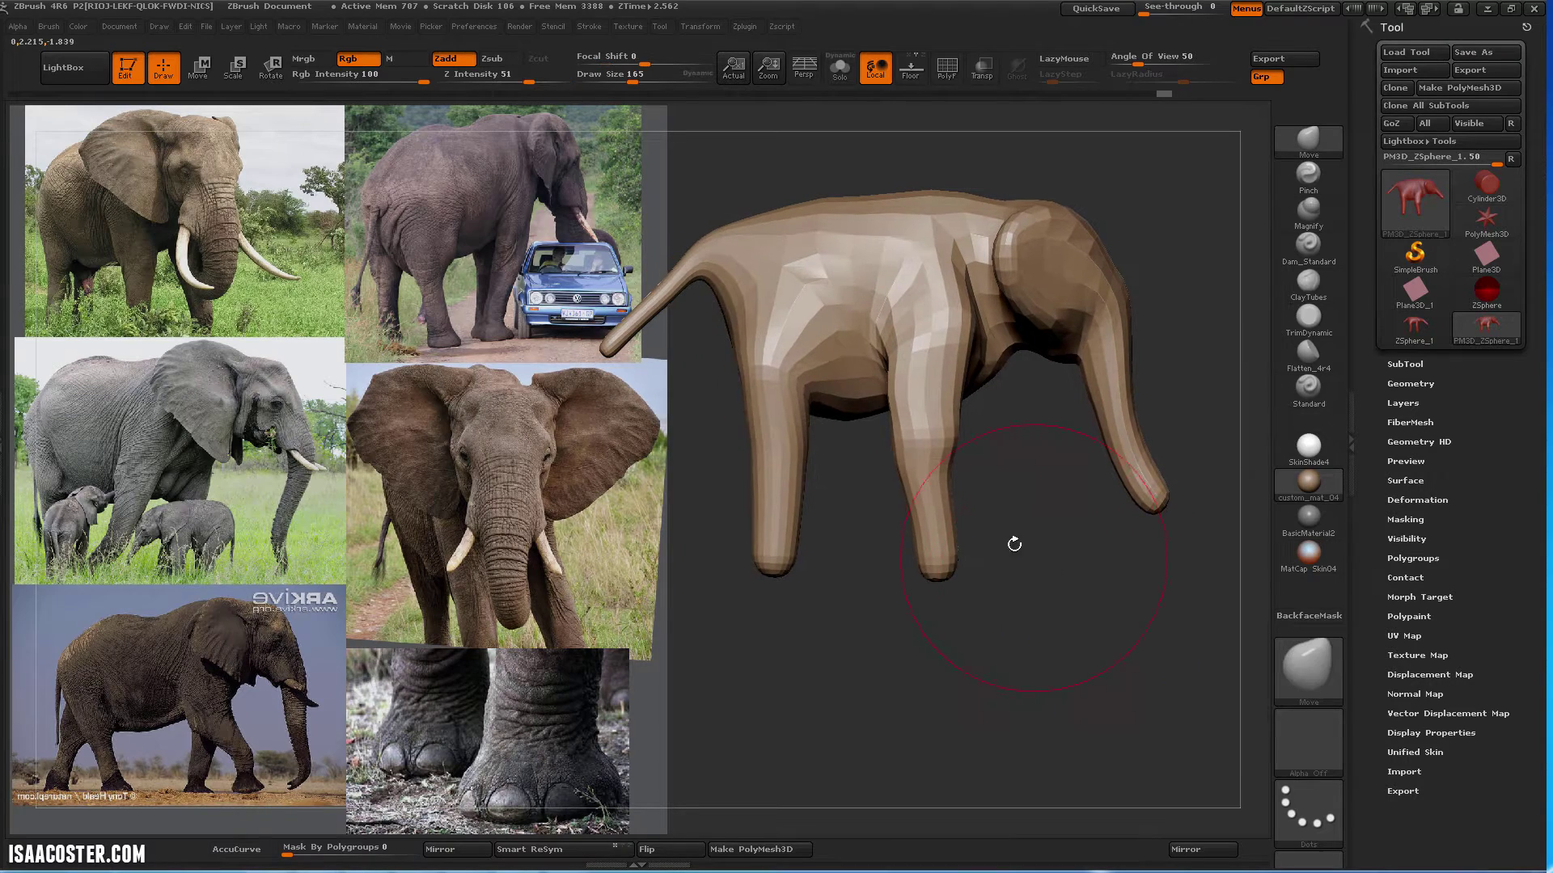
Undo the first push on the back, and dip the back's contour behind the shoulders with a resized Move brush
drag(924, 528, 922, 529)
key(s)
alt+drag(974, 483, 1008, 514)
key(s)
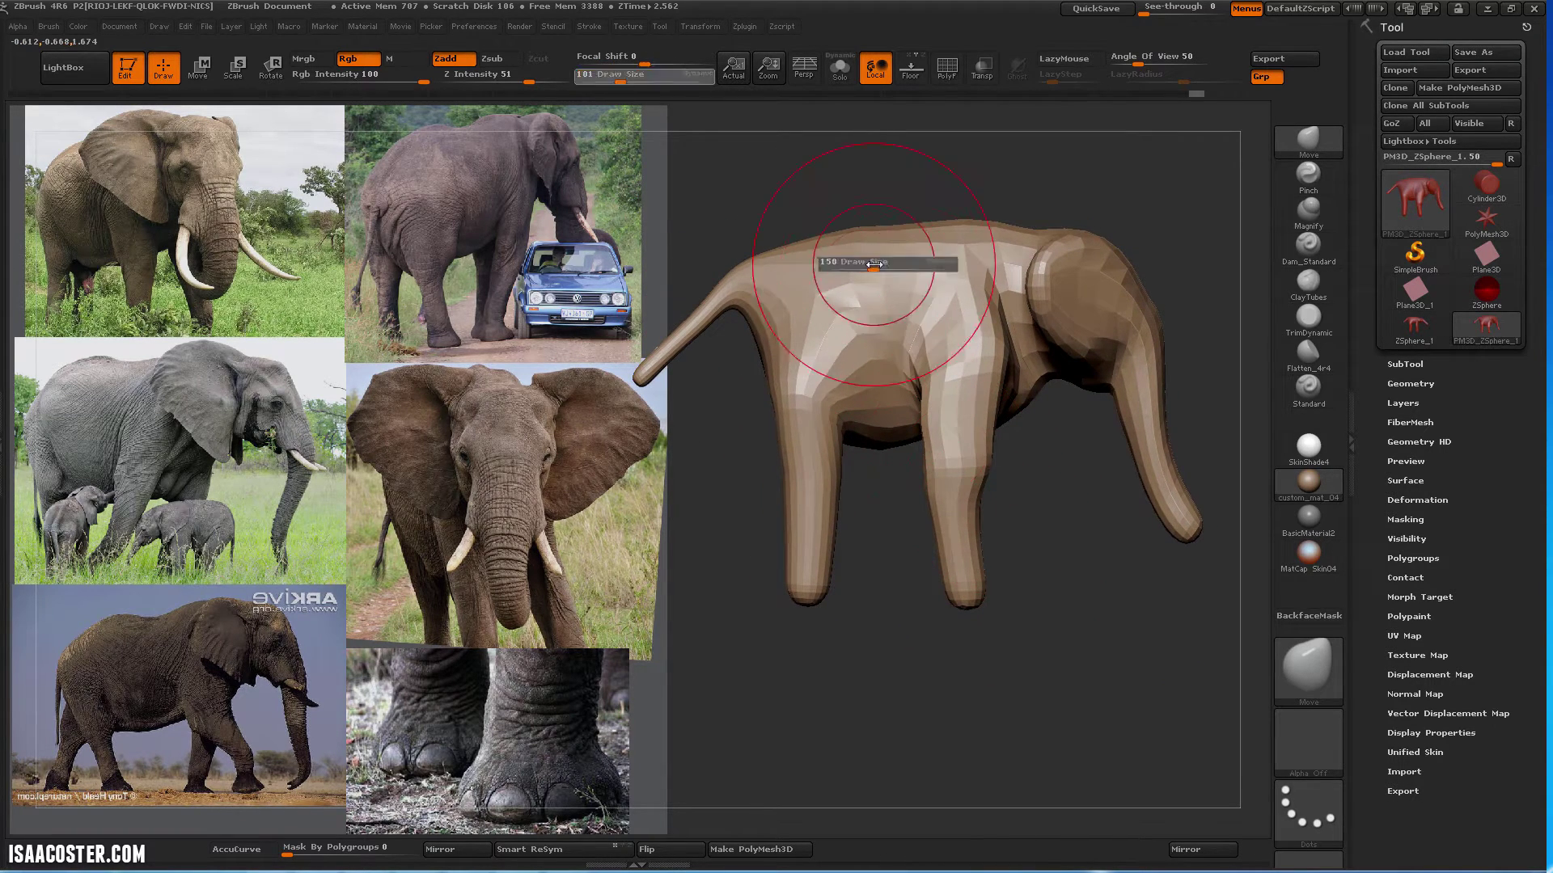
drag(861, 263, 920, 243)
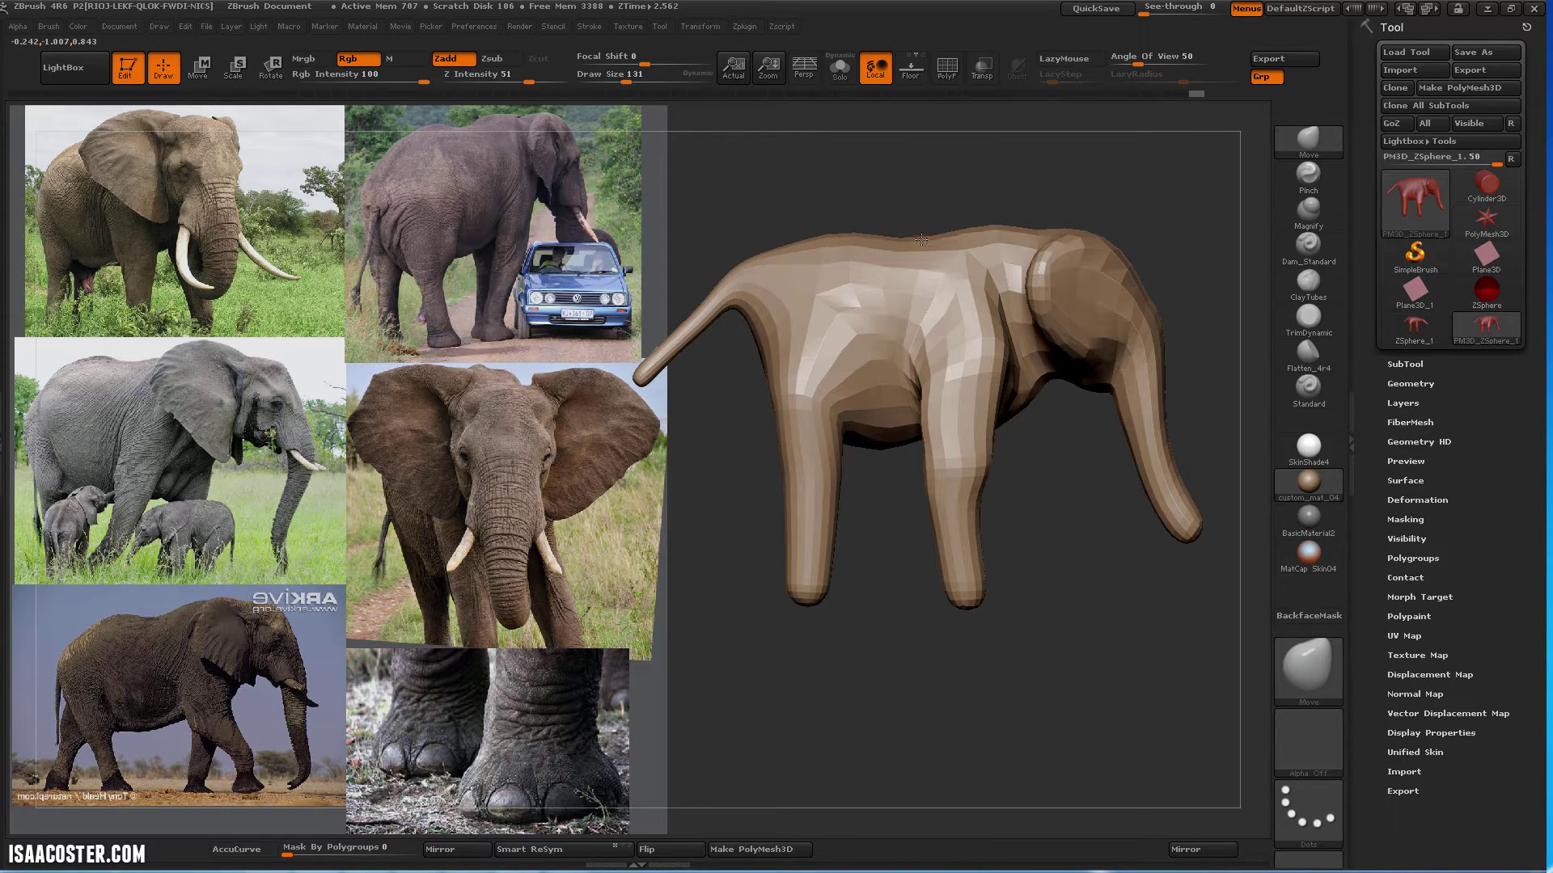
key(ctrl+z)
key(ctrl+z)
key(s)
drag(888, 248, 883, 259)
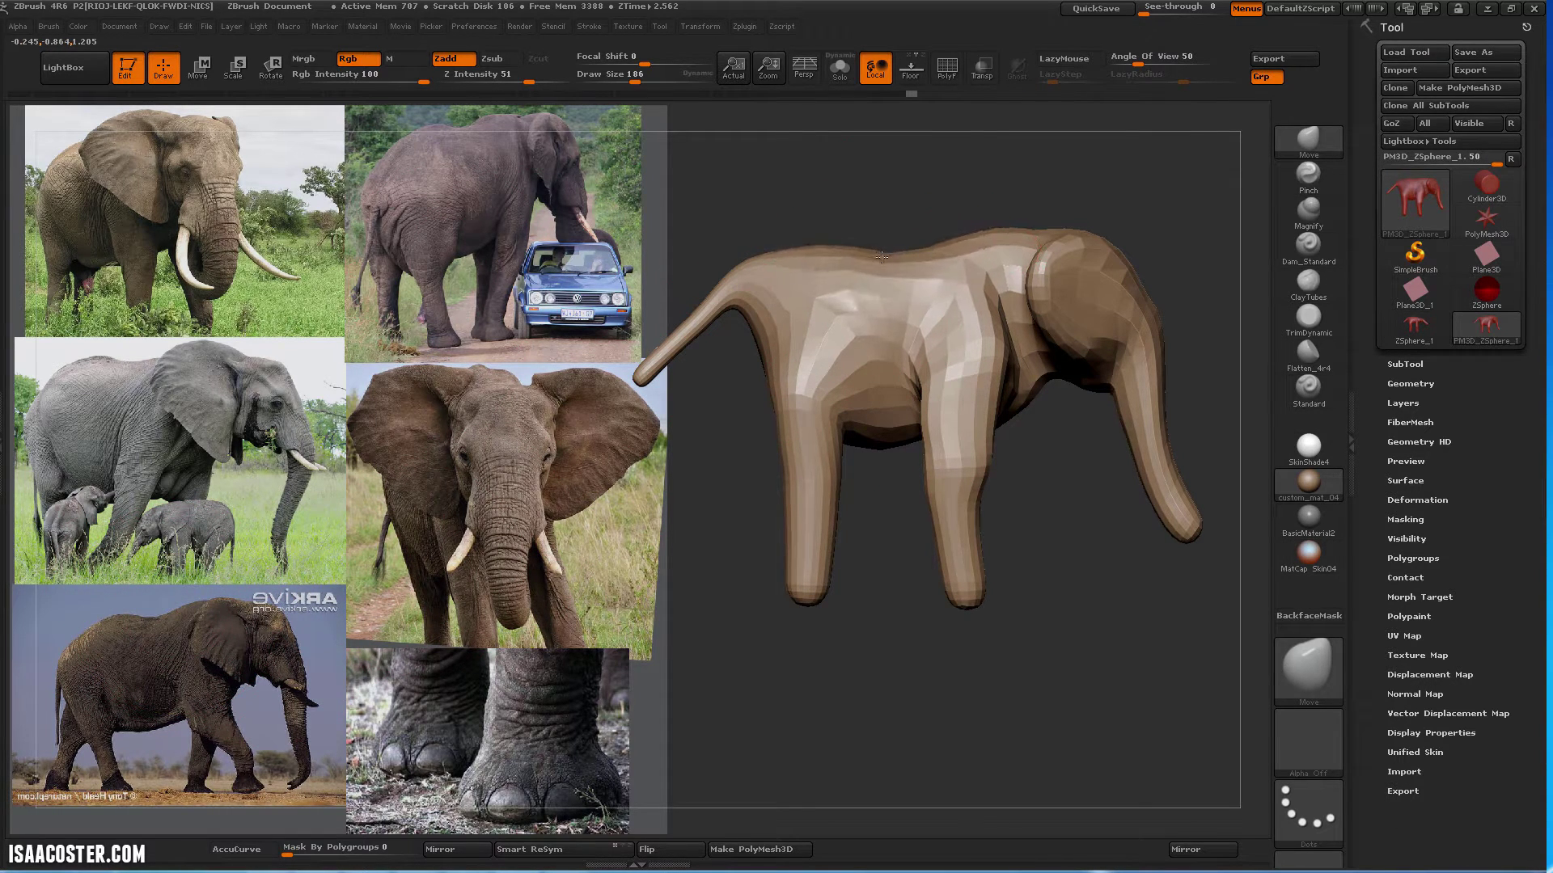
Pull the rear contour of the hindquarters and hind leg backward to thicken the leg with the Move brush at draw size 113
key(s)
mouse_move(772, 361)
mouse_down()
mouse_move(732, 361)
mouse_move(758, 356)
mouse_move(744, 344)
mouse_up()
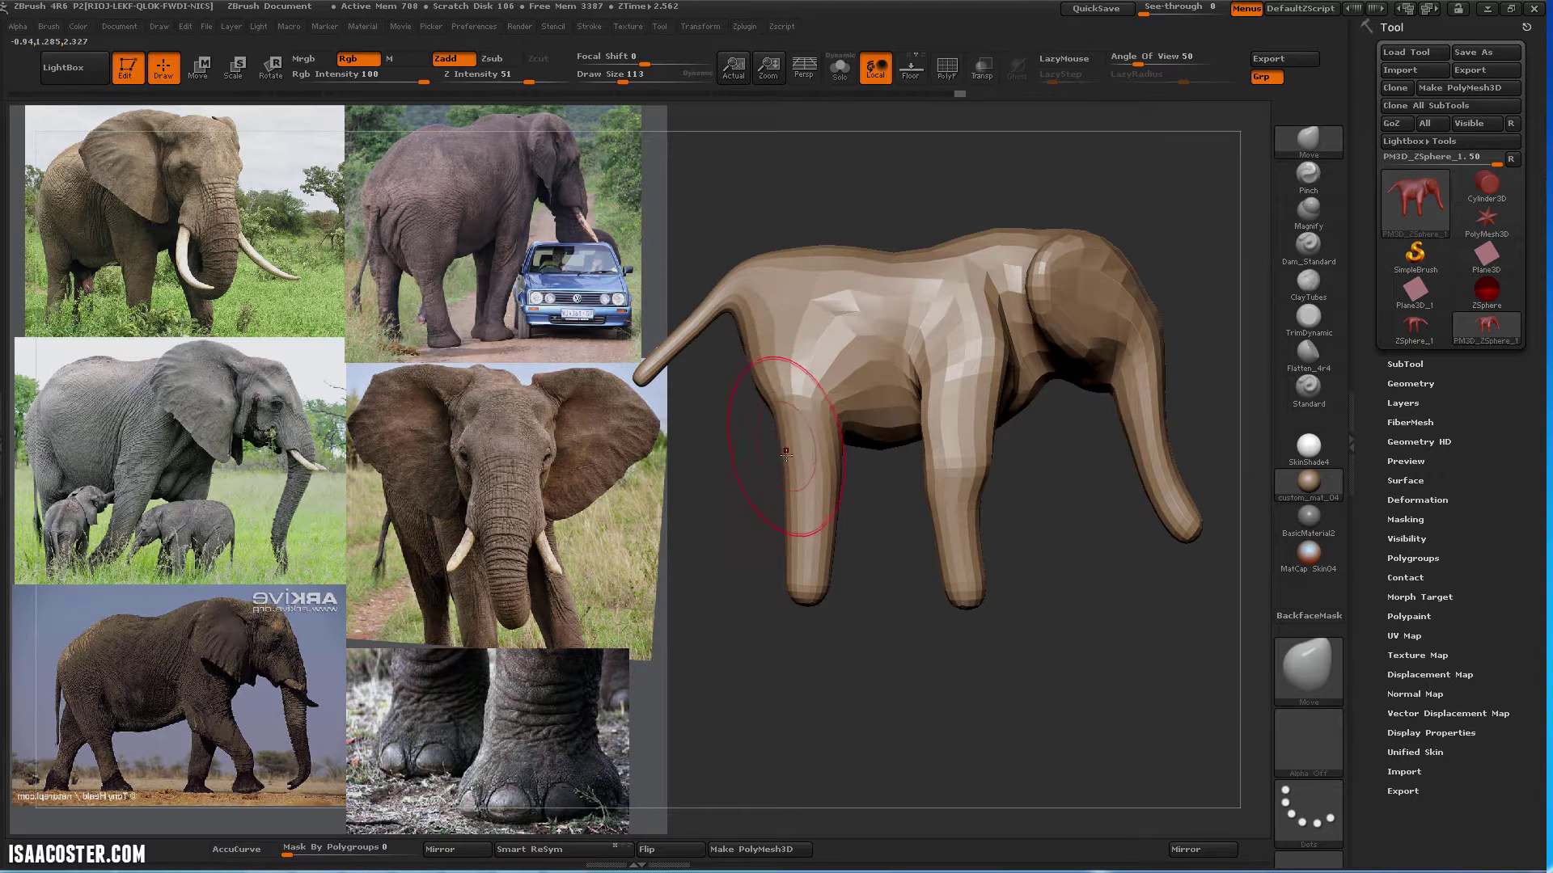
mouse_move(777, 404)
mouse_down()
mouse_move(762, 406)
mouse_move(775, 455)
mouse_up()
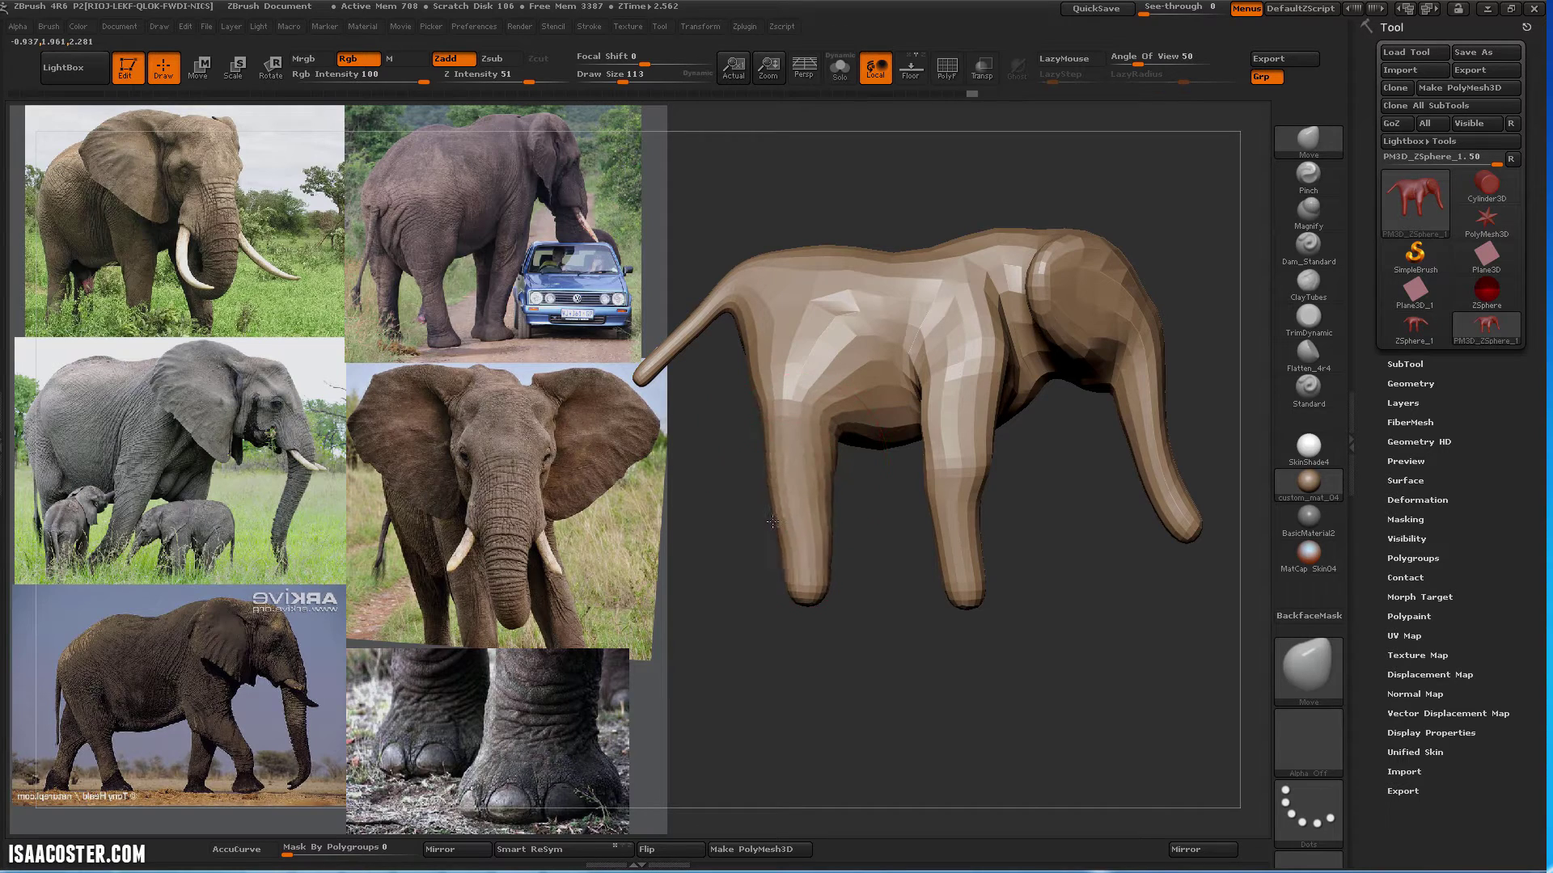
mouse_move(794, 521)
mouse_down()
mouse_move(779, 523)
mouse_move(780, 562)
mouse_up()
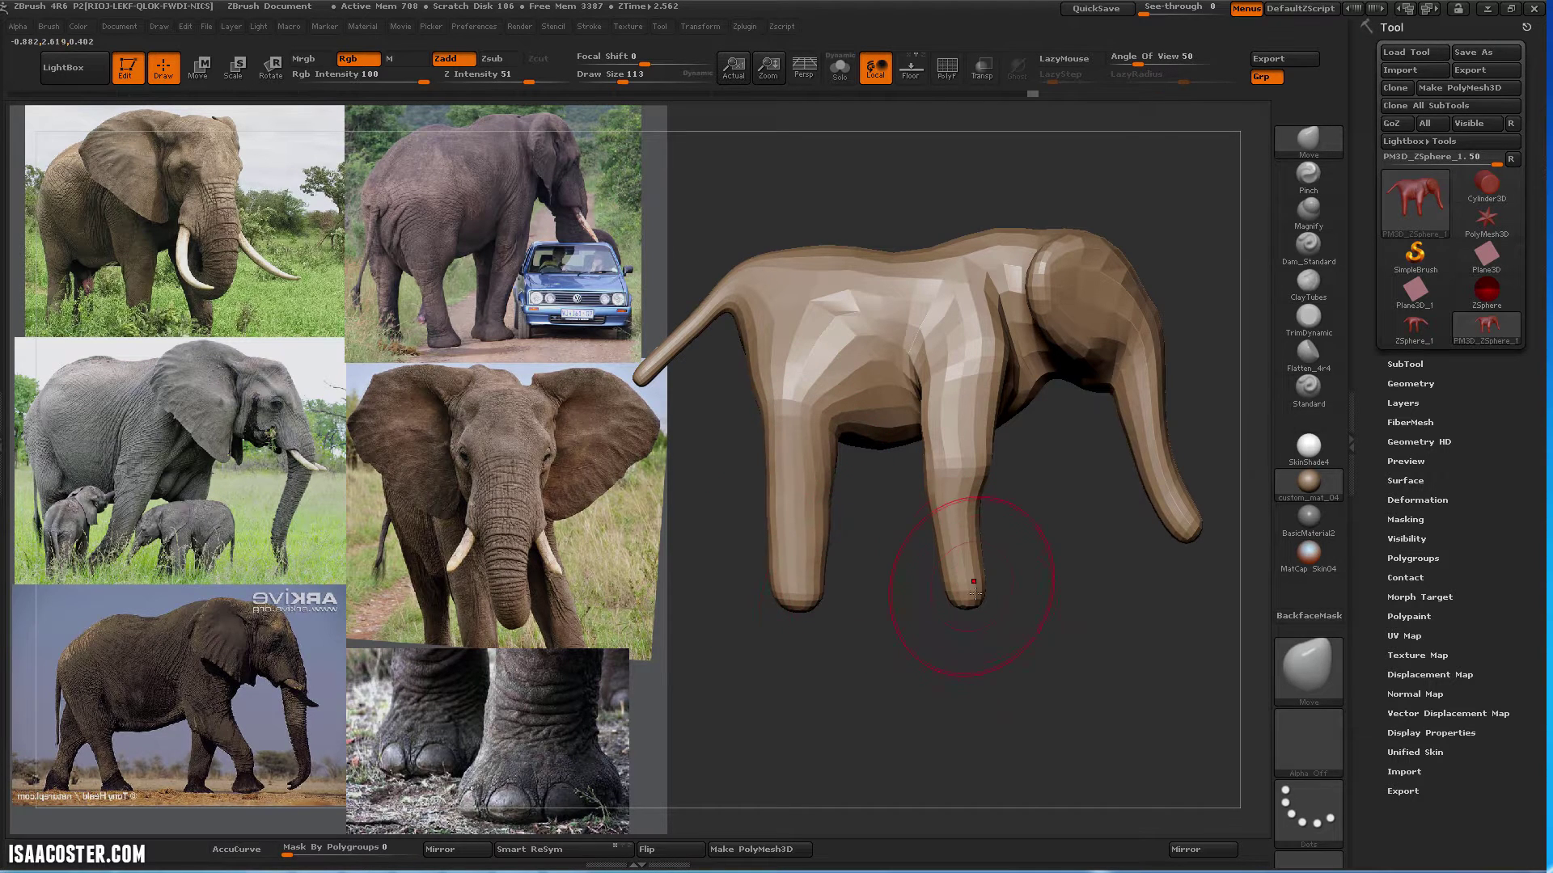
Thicken the lower front leg, and shorten the hind leg with the Move brush at draw size 257
drag(947, 588, 932, 599)
mouse_move(918, 537)
mouse_down()
mouse_move(973, 527)
mouse_move(912, 541)
mouse_move(987, 613)
mouse_move(993, 573)
mouse_move(967, 559)
mouse_up()
key(s)
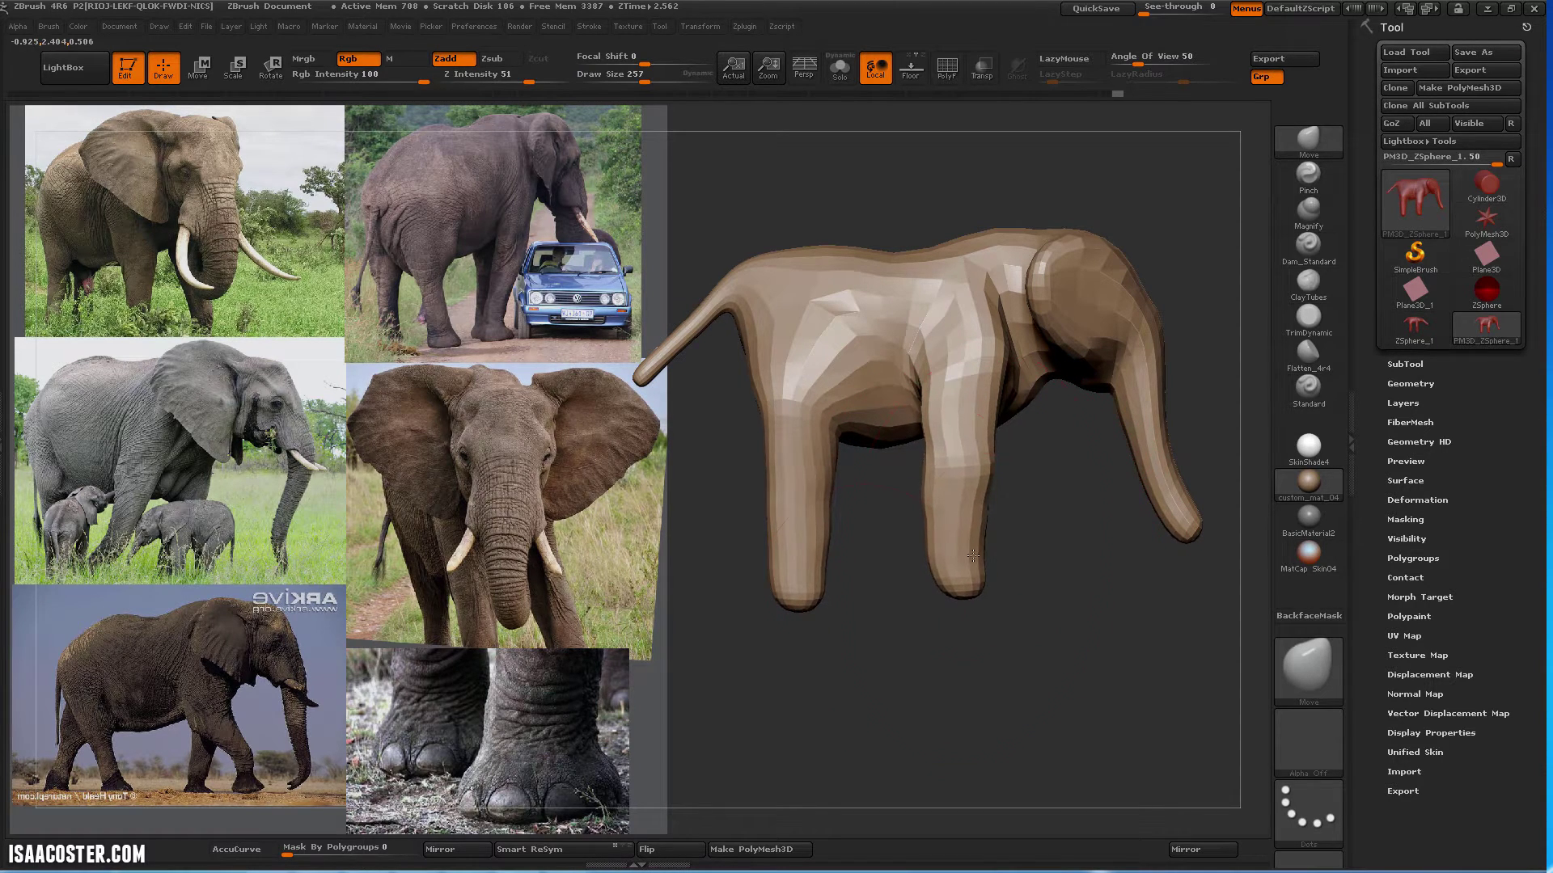
drag(806, 596, 804, 575)
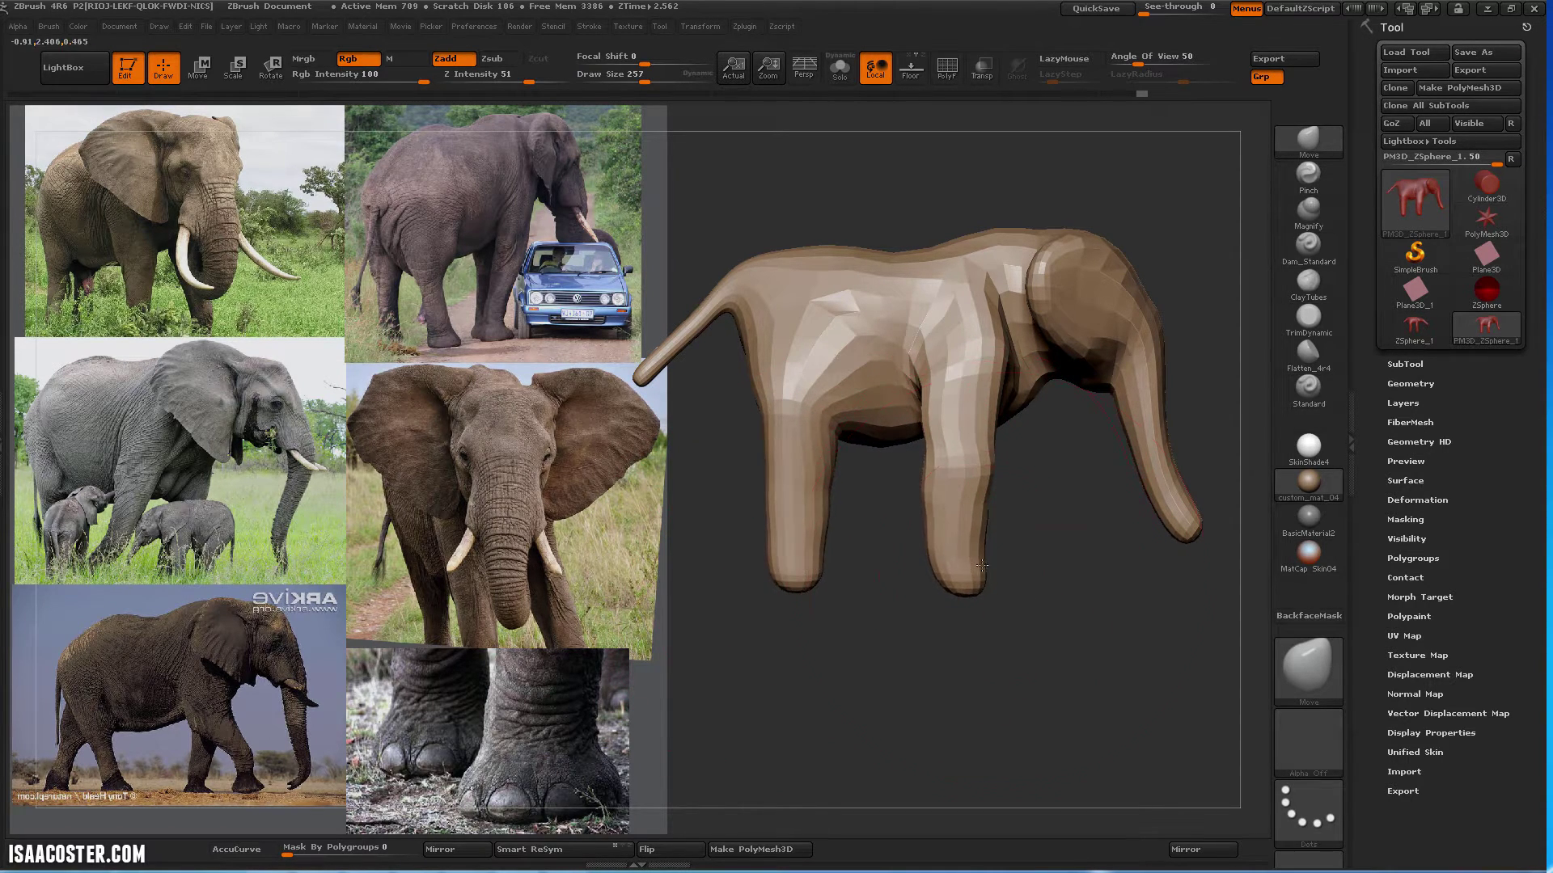
Adjust the front leg and the body's flank contour with the Move brush, working from above at draw size 181
drag(1046, 645, 997, 645)
key(s)
mouse_move(980, 451)
mouse_down()
mouse_move(965, 451)
mouse_move(1001, 454)
mouse_up()
mouse_move(1001, 647)
mouse_down()
mouse_move(1061, 668)
mouse_move(1021, 663)
mouse_move(971, 469)
mouse_up()
mouse_move(1047, 614)
mouse_down()
mouse_move(1030, 566)
mouse_move(1225, 661)
mouse_move(1051, 429)
mouse_move(1002, 420)
mouse_move(930, 453)
mouse_move(1007, 425)
mouse_up()
key(bracketleft)
key(s)
drag(1081, 598, 1020, 539)
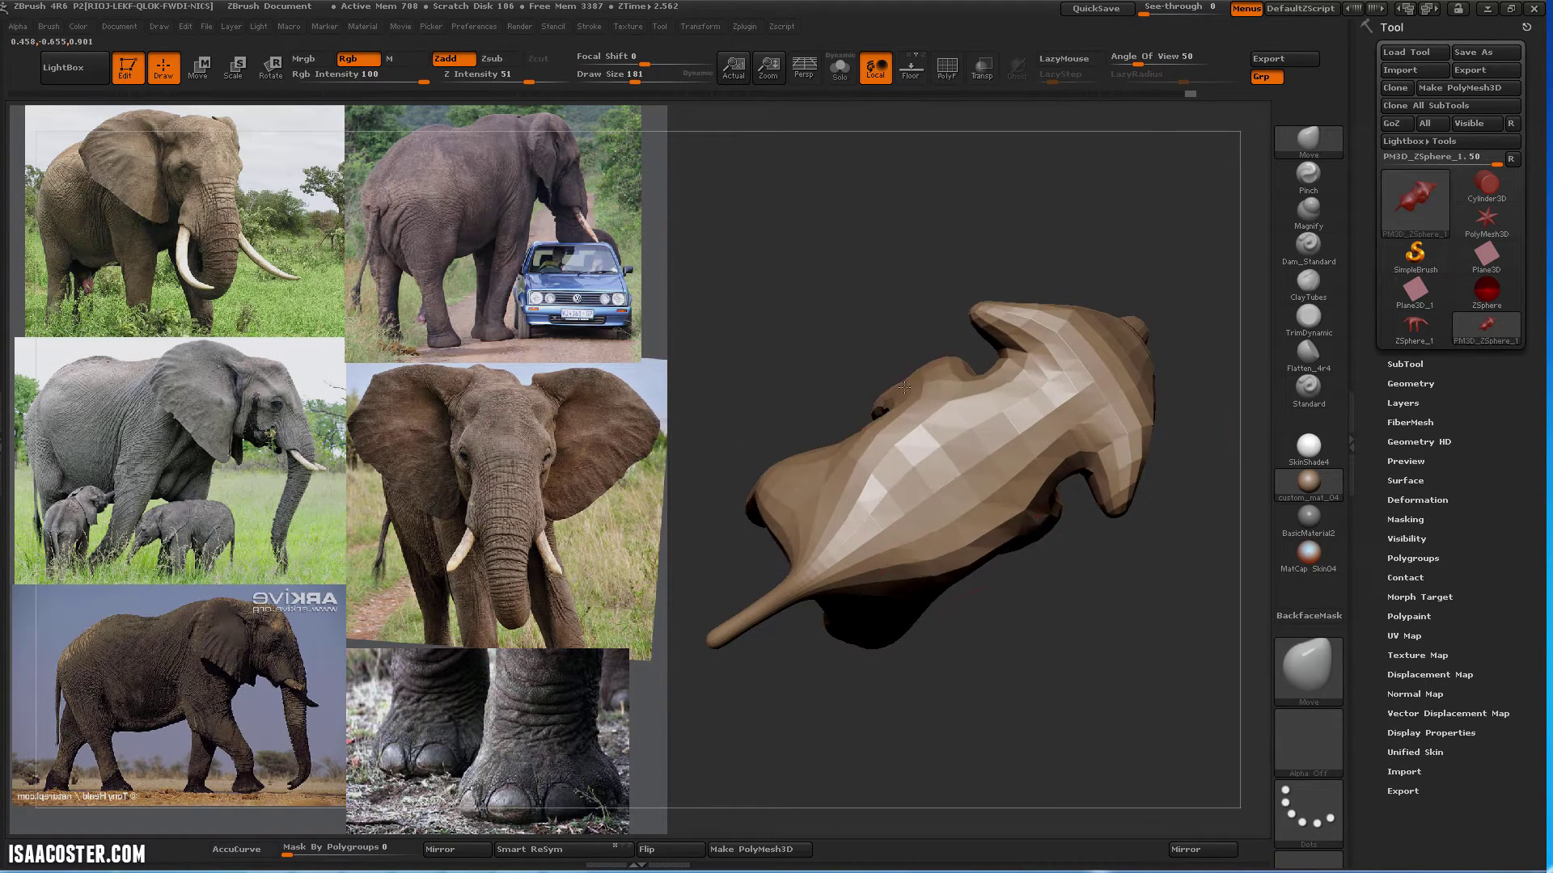
mouse_move(904, 387)
mouse_down()
mouse_move(866, 312)
mouse_move(921, 238)
mouse_move(849, 301)
mouse_up()
Bend the tail downward with the Move brush at draw size 86, and smooth its tip
key(s)
drag(722, 458, 717, 459)
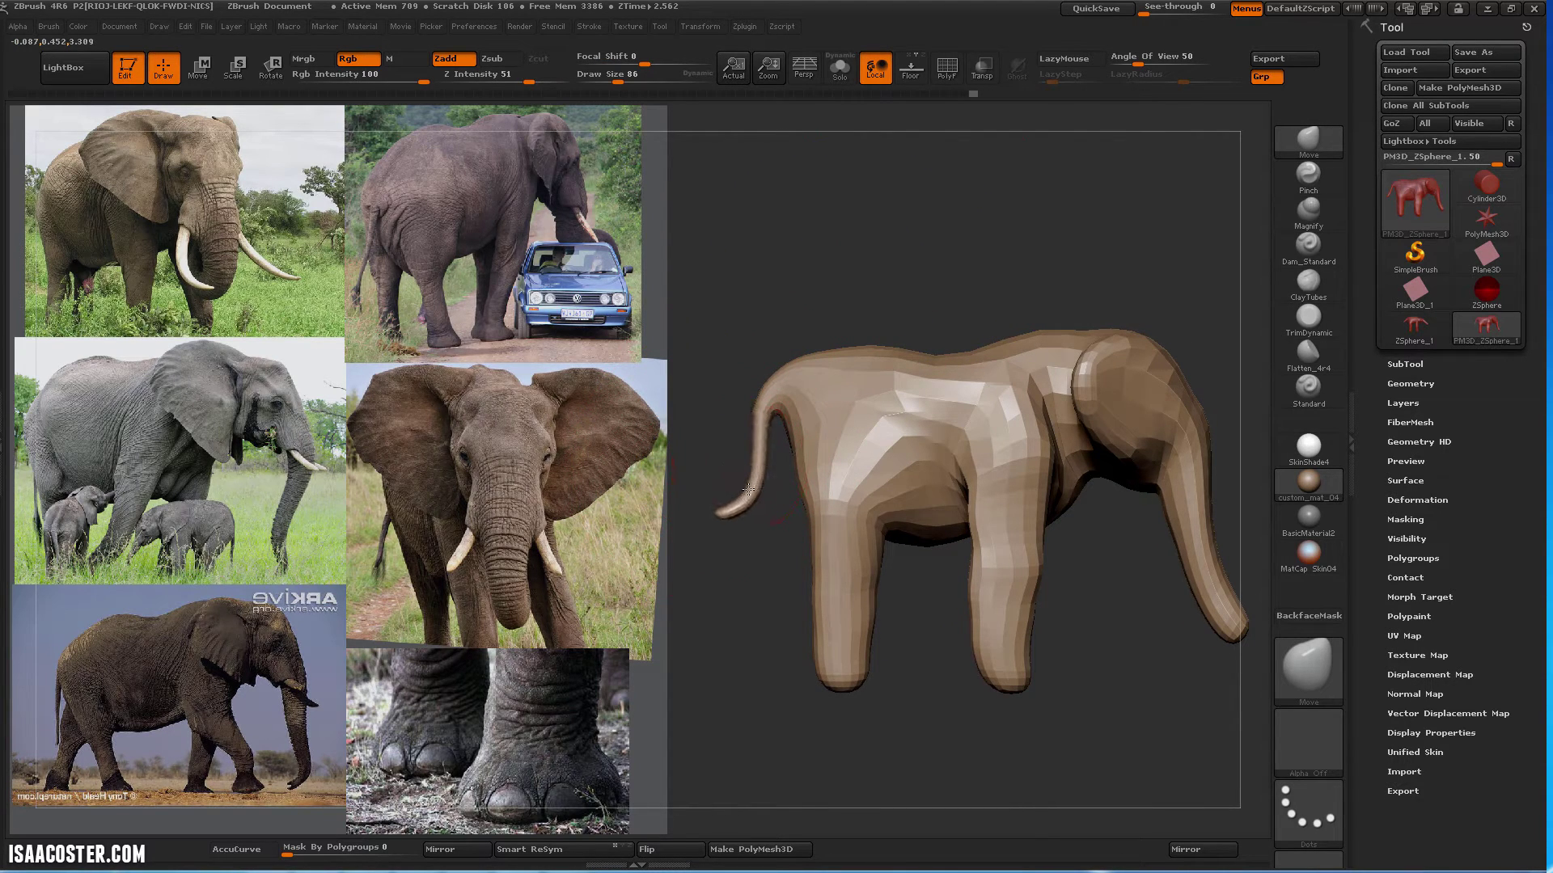
key(shift)
shift+drag(737, 491, 742, 480)
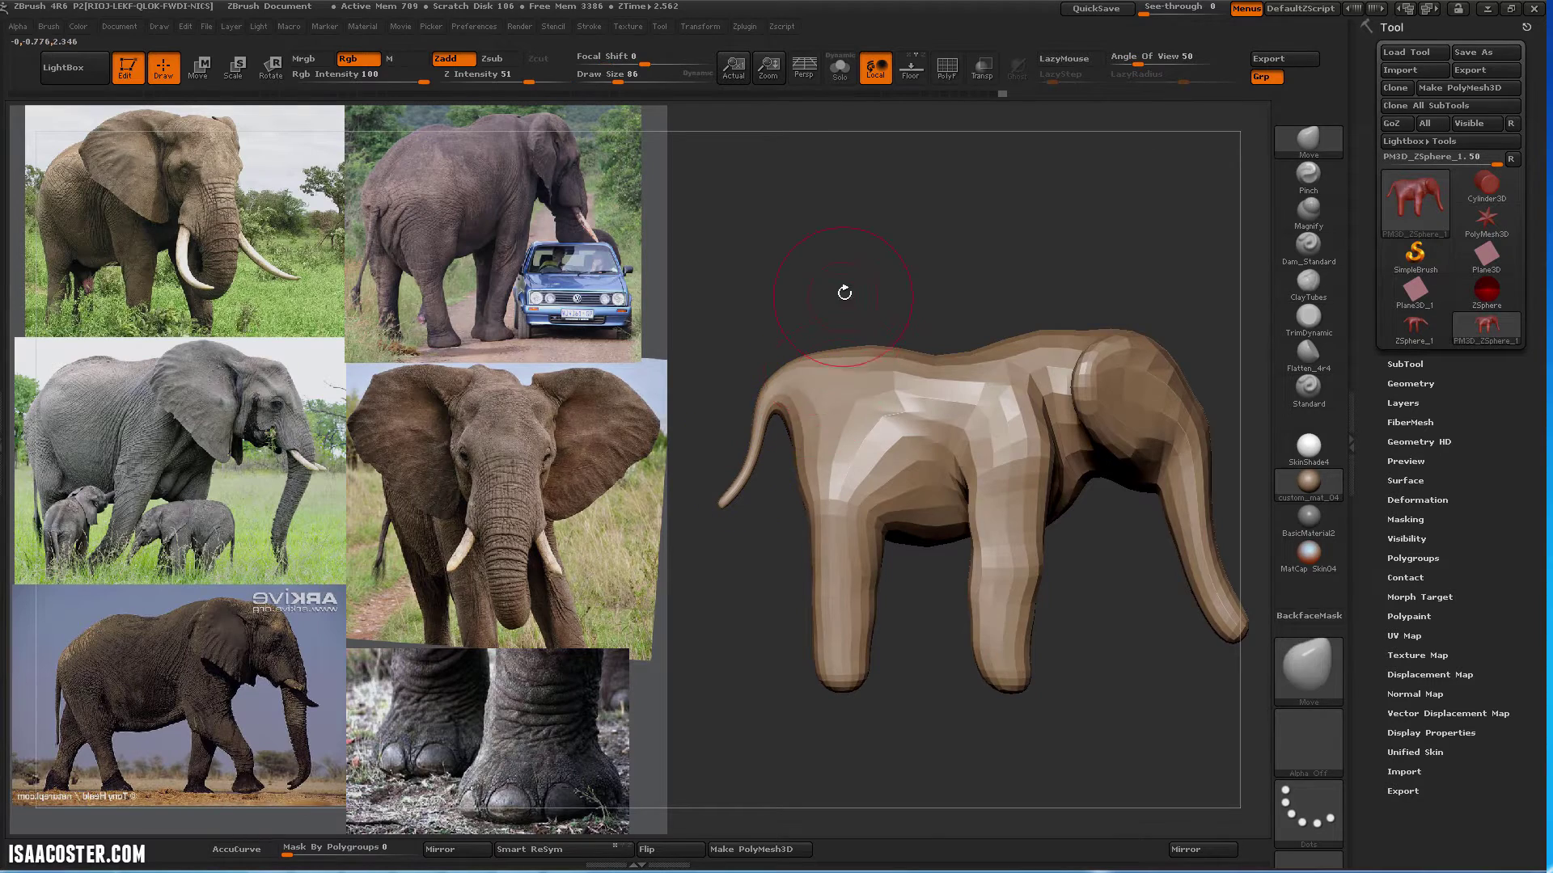
Turn on perspective display and subdivide the elephant mesh twice
mouse_move(845, 289)
shift+mouse_down()
mouse_move(963, 204)
mouse_move(895, 263)
mouse_move(988, 229)
mouse_move(1036, 242)
mouse_move(791, 76)
shift+mouse_up()
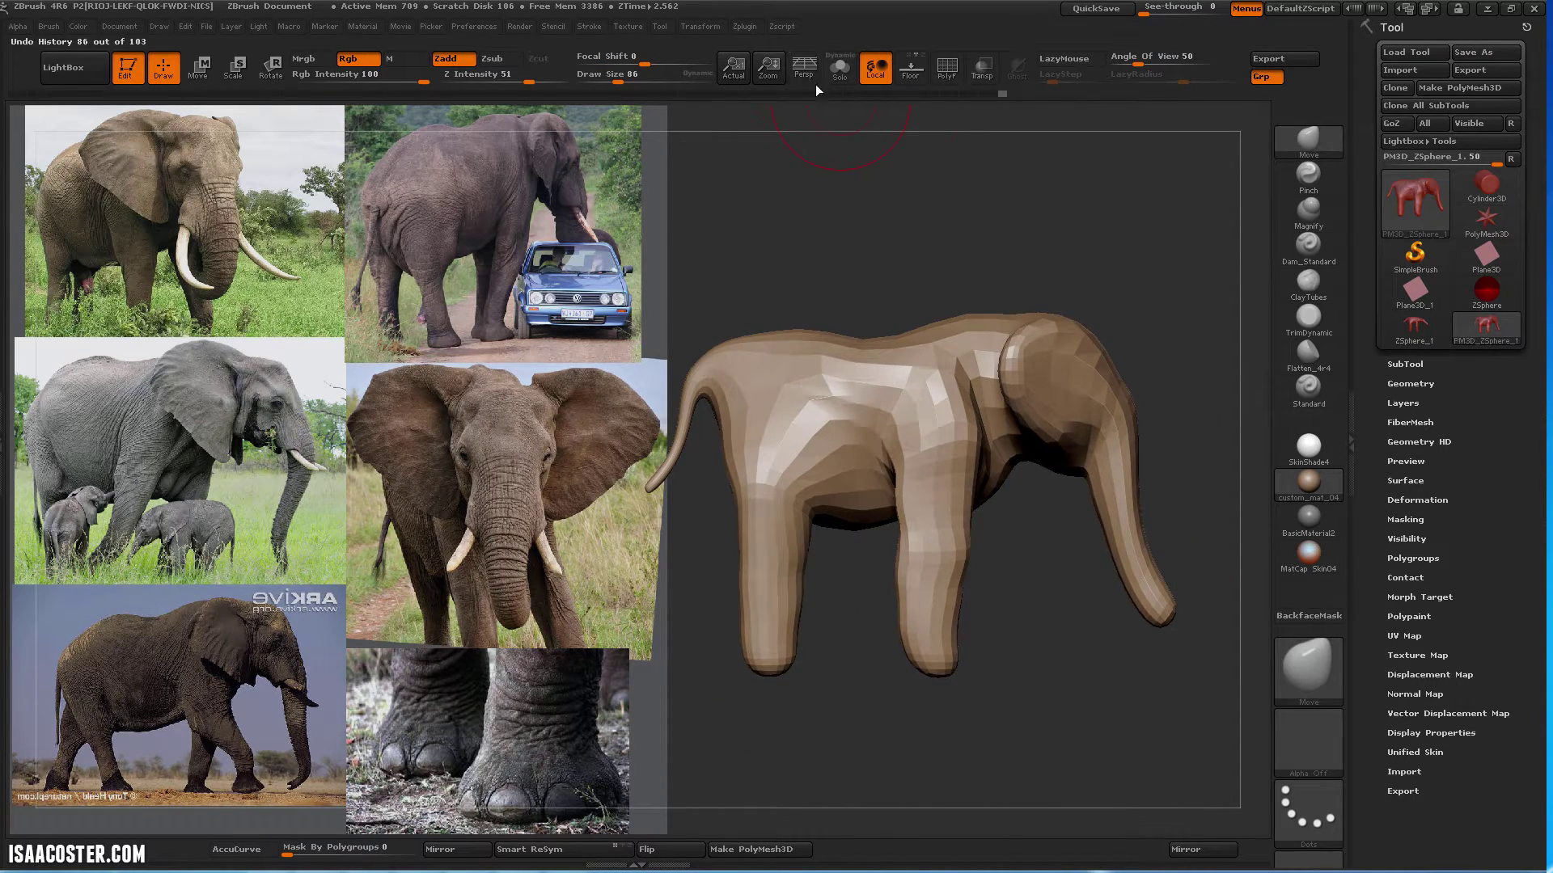
click(805, 71)
drag(908, 197, 983, 249)
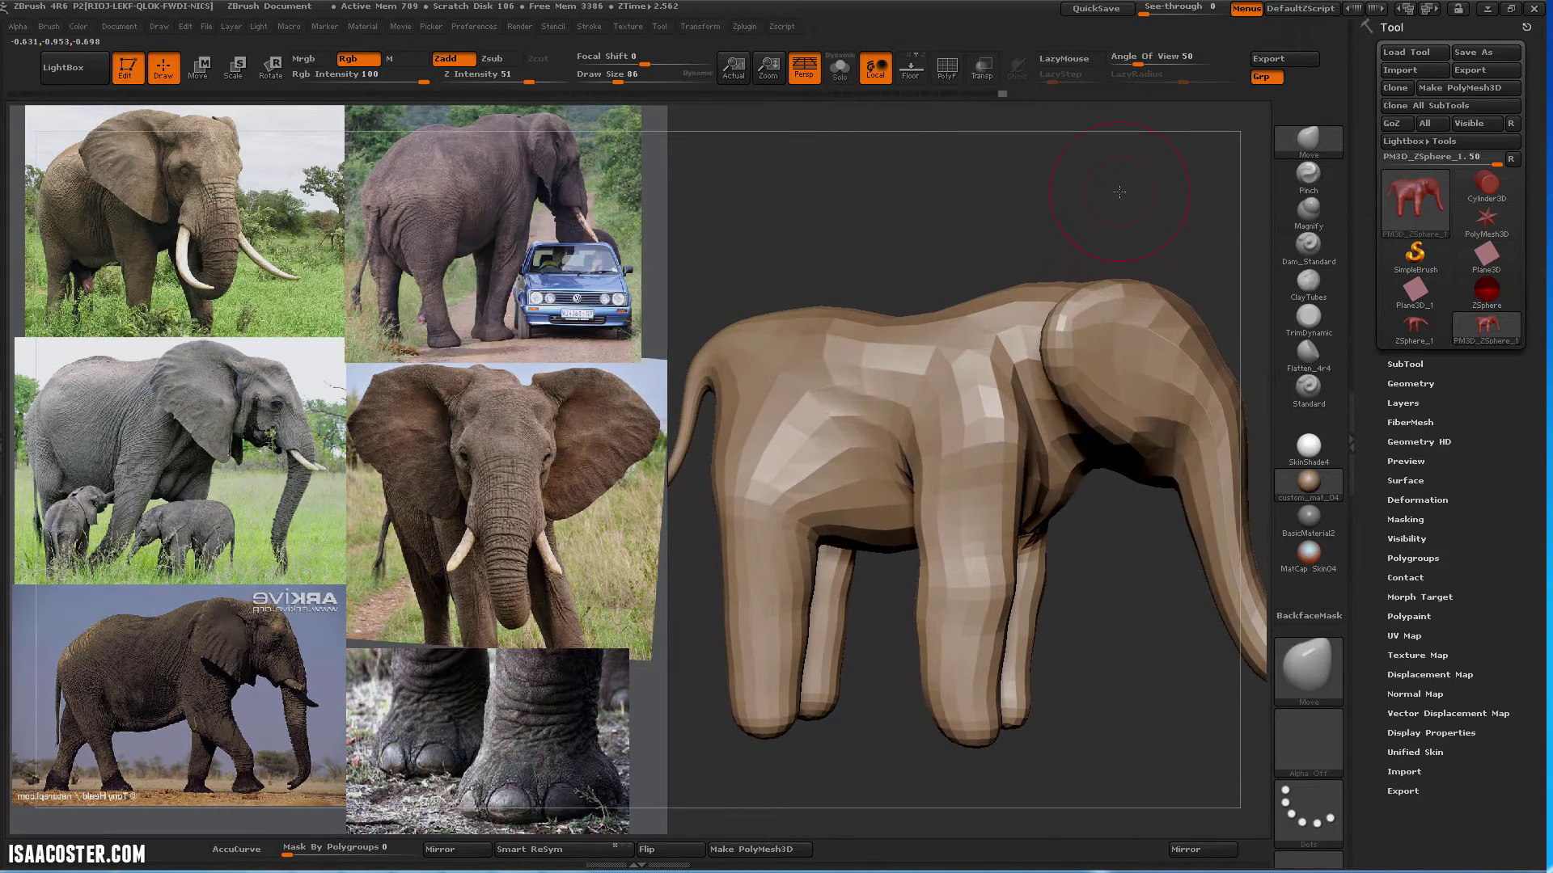
drag(1119, 192, 1085, 196)
key(ctrl+d)
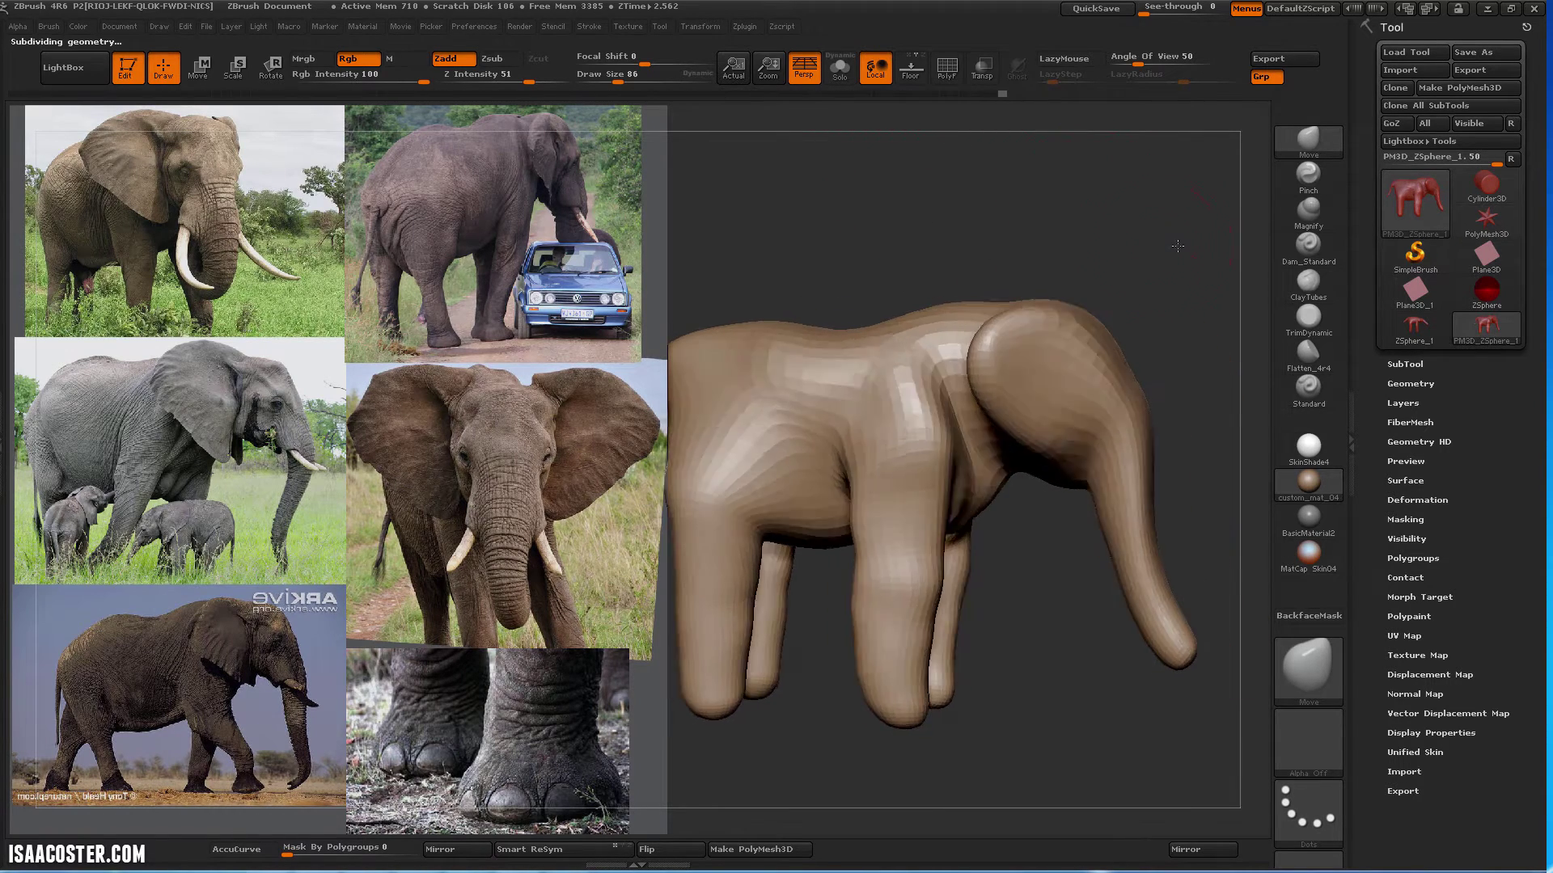
drag(1177, 245, 1265, 152)
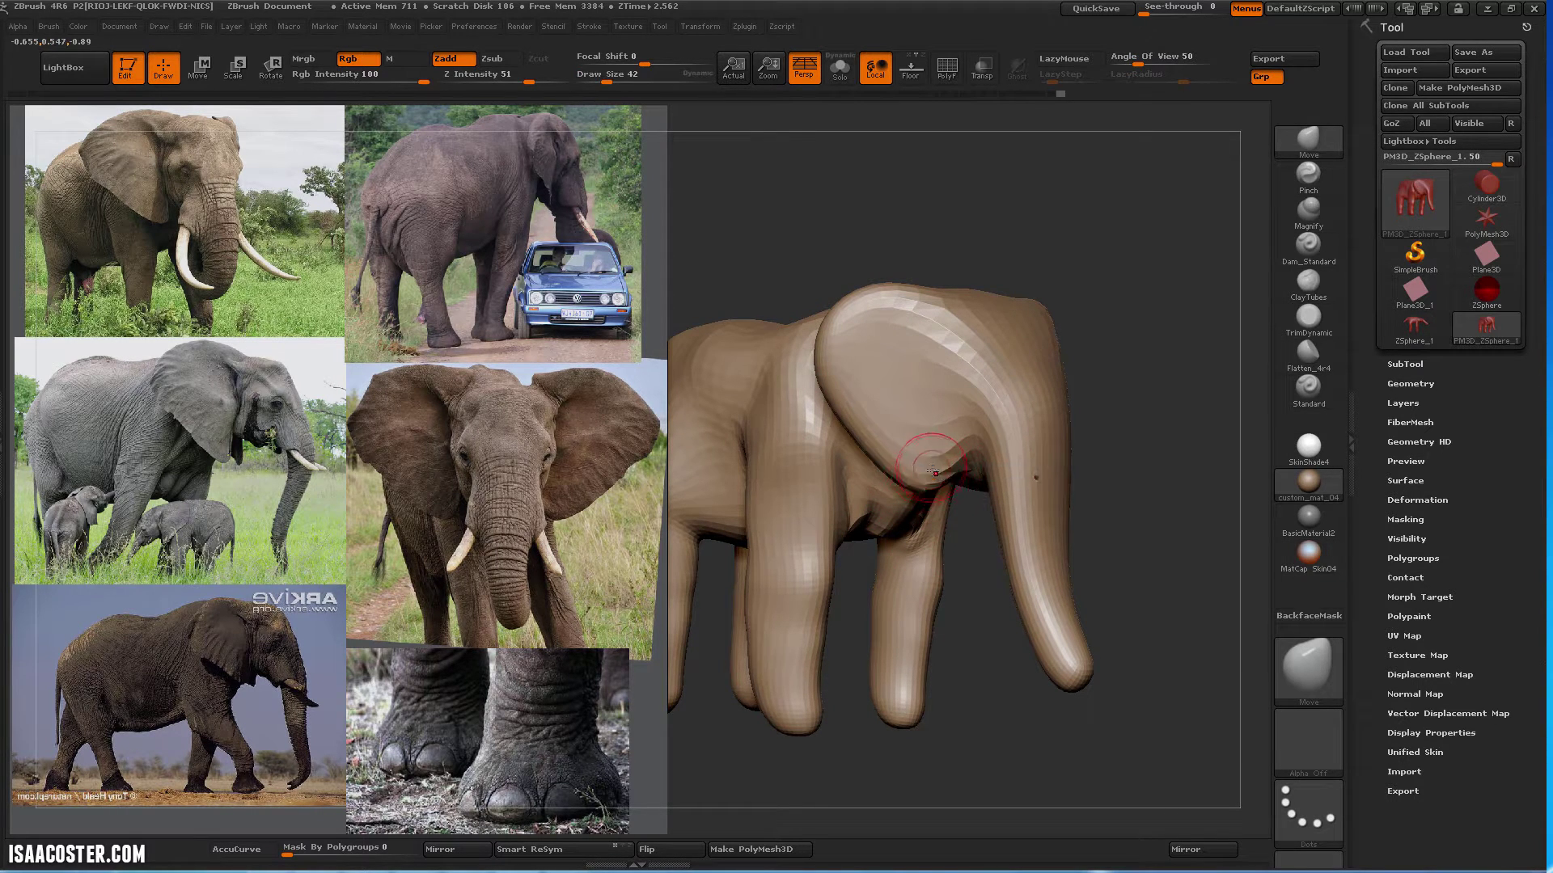
key(ctrl+d)
Refine the ear, neck and shoulder forms from several angles with the Move brush at draw size 86
drag(1116, 405, 1161, 408)
drag(1151, 508, 1103, 466)
key(s)
drag(1021, 393, 1030, 393)
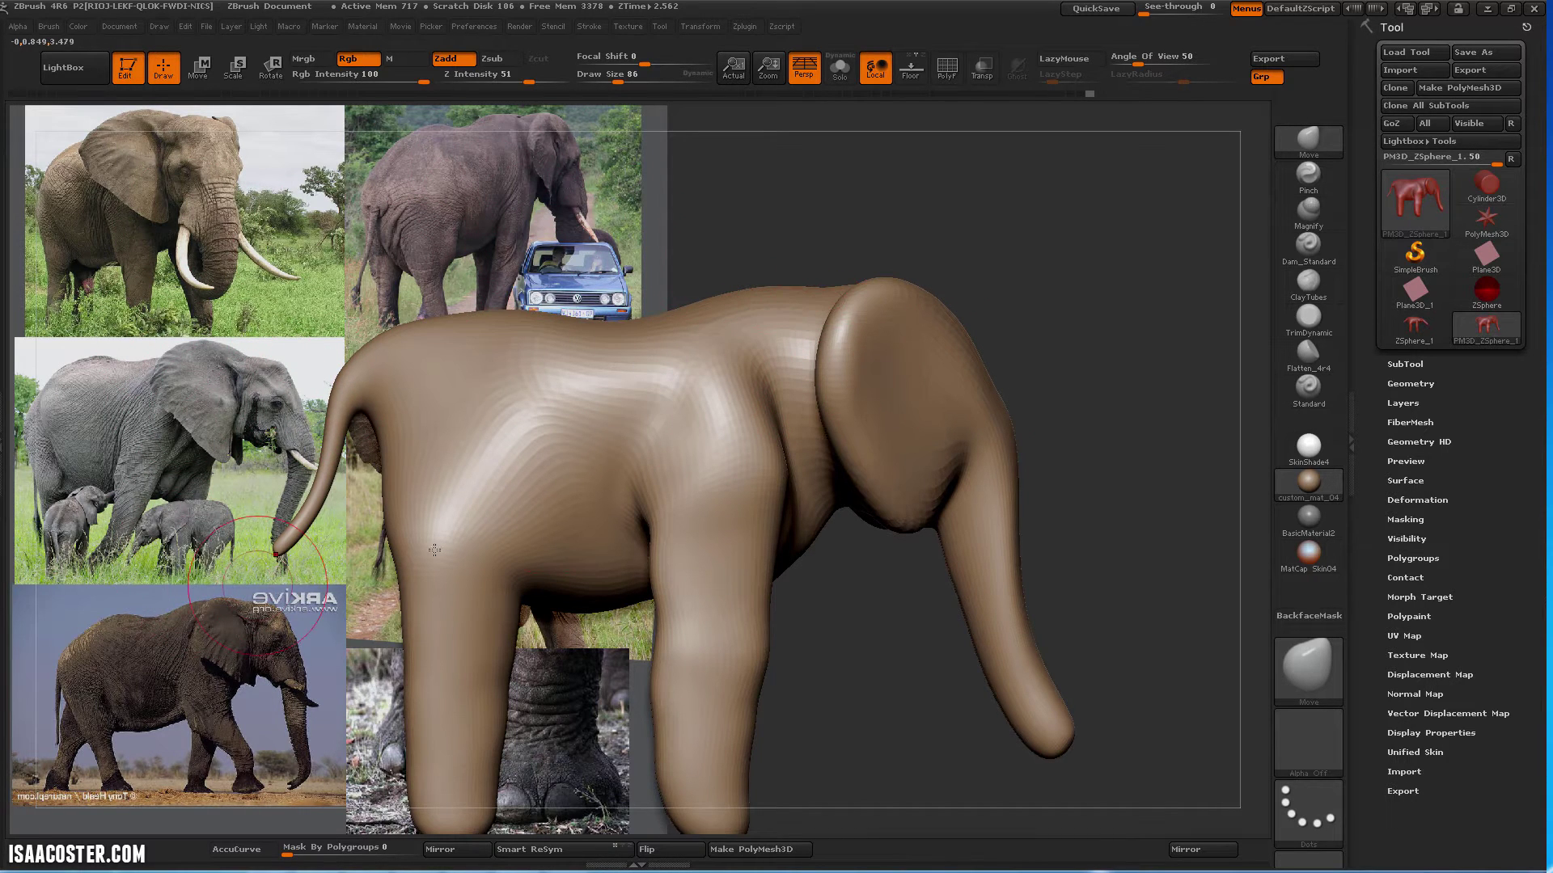
drag(911, 228, 878, 323)
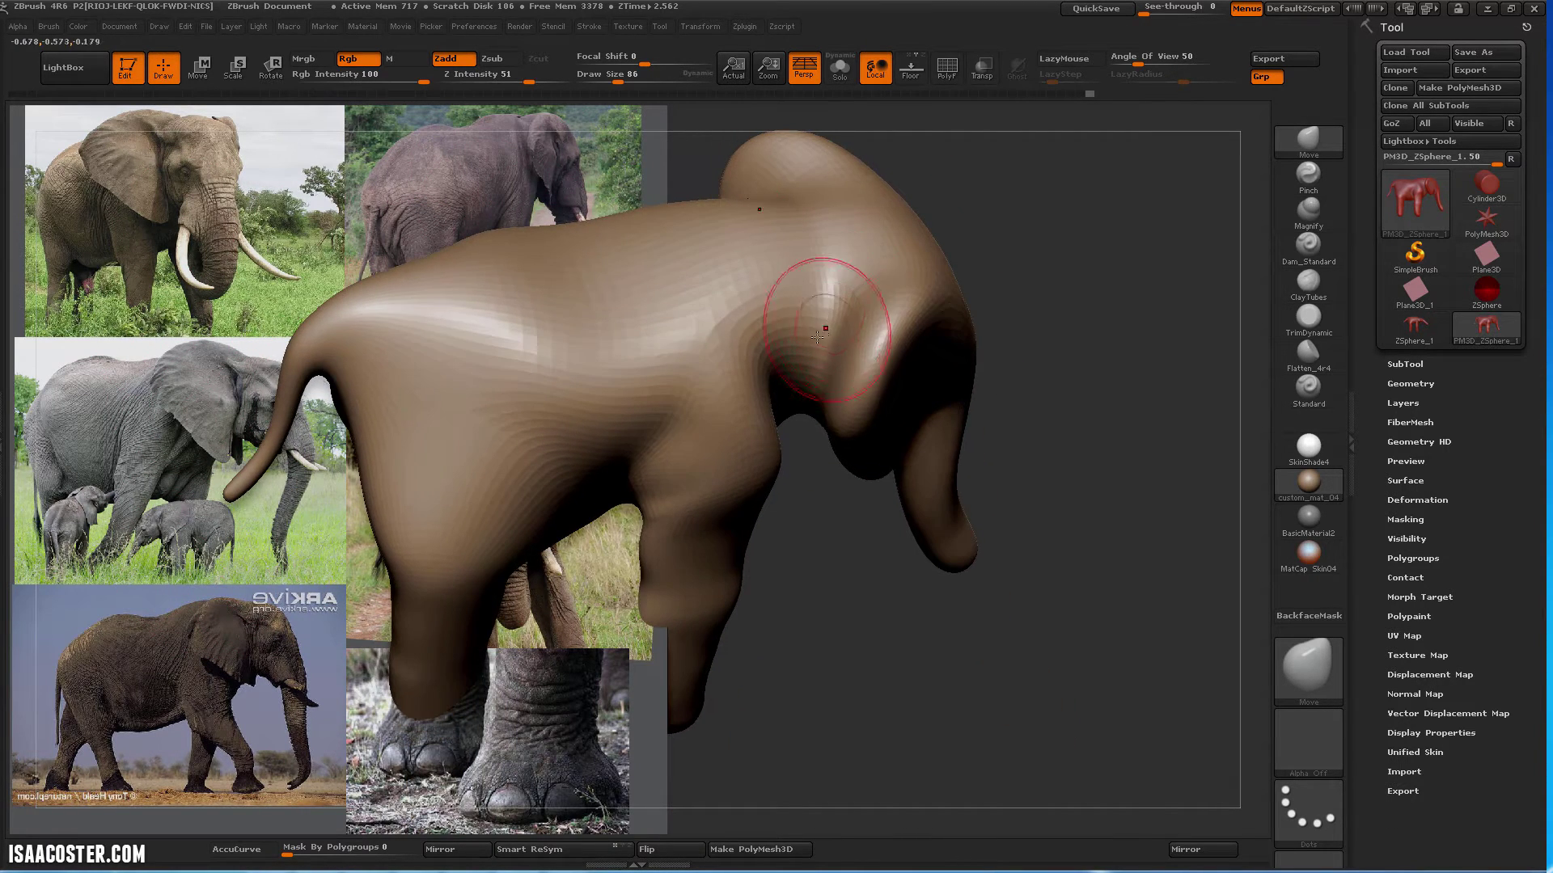
mouse_move(1009, 247)
mouse_down()
mouse_move(982, 160)
mouse_move(832, 323)
mouse_up()
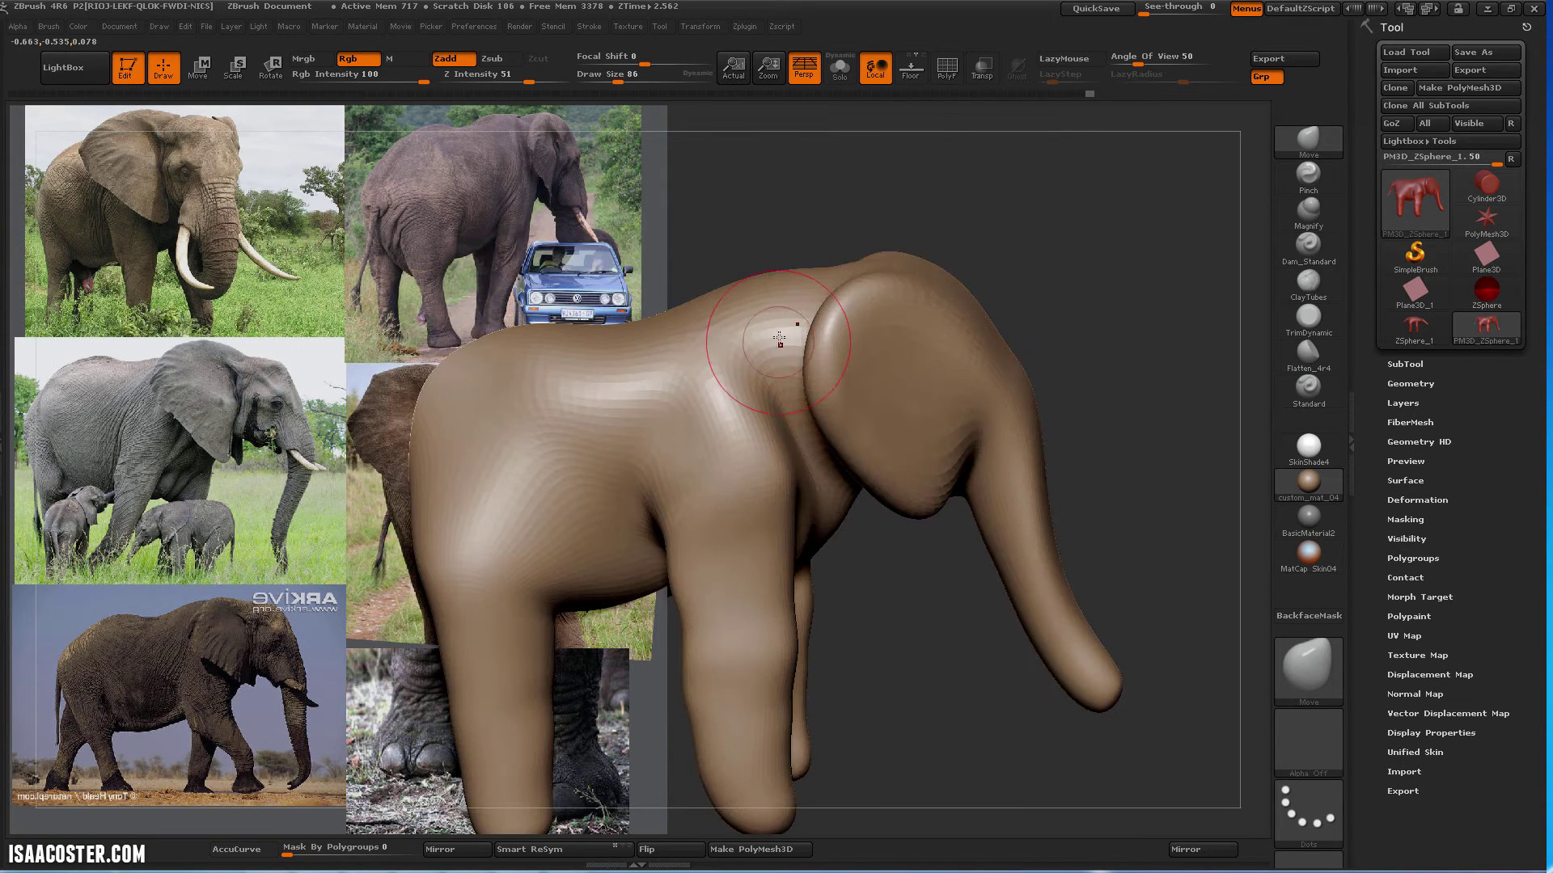
drag(728, 389, 706, 398)
alt+drag(947, 199, 1247, 178)
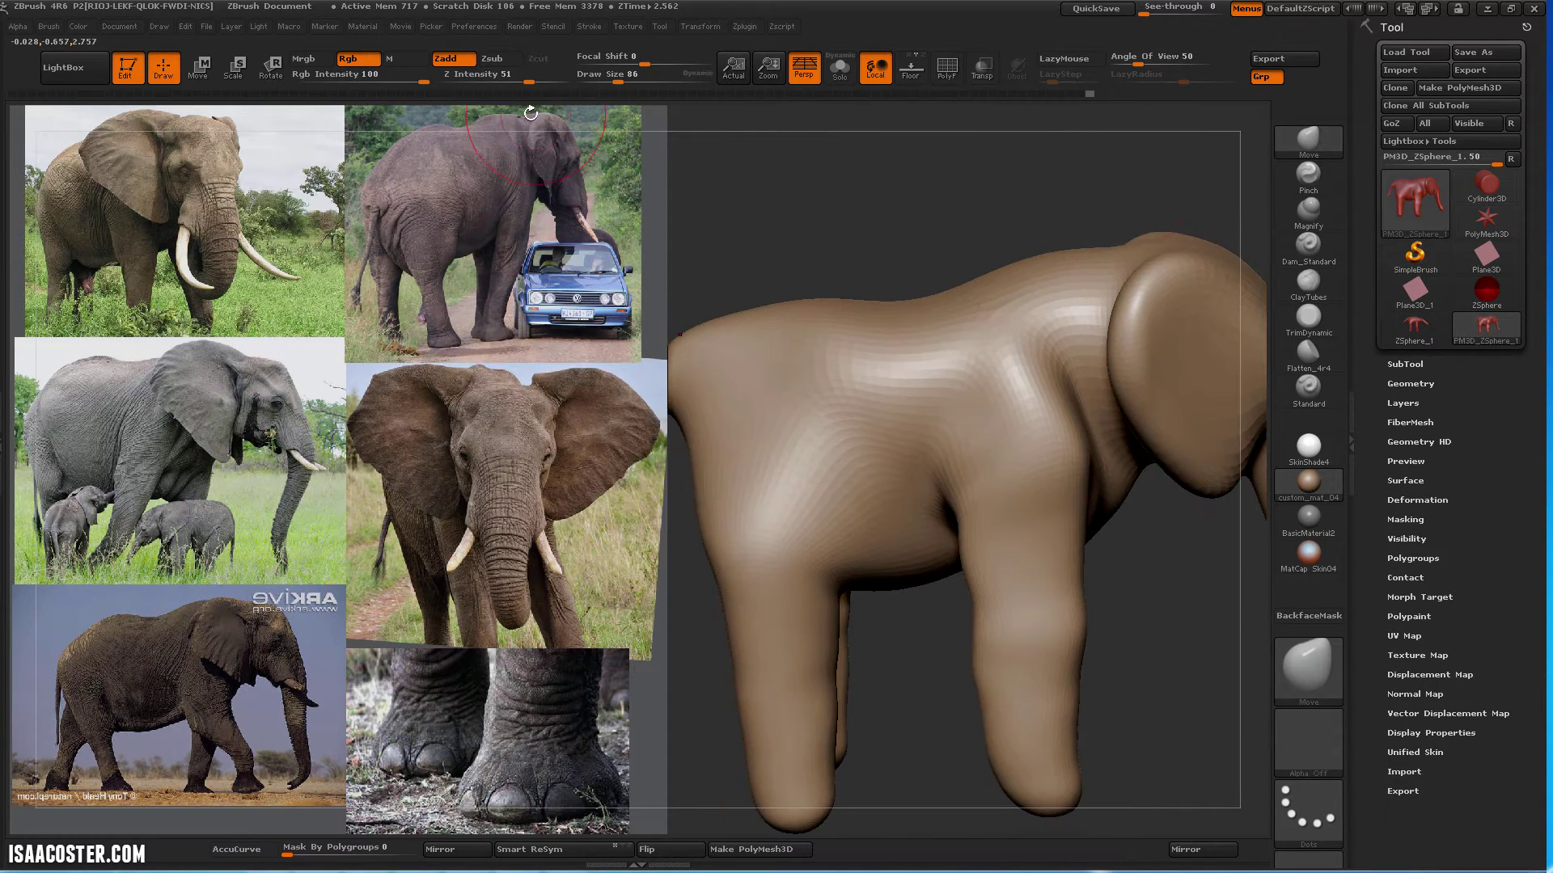
drag(899, 249, 1289, 225)
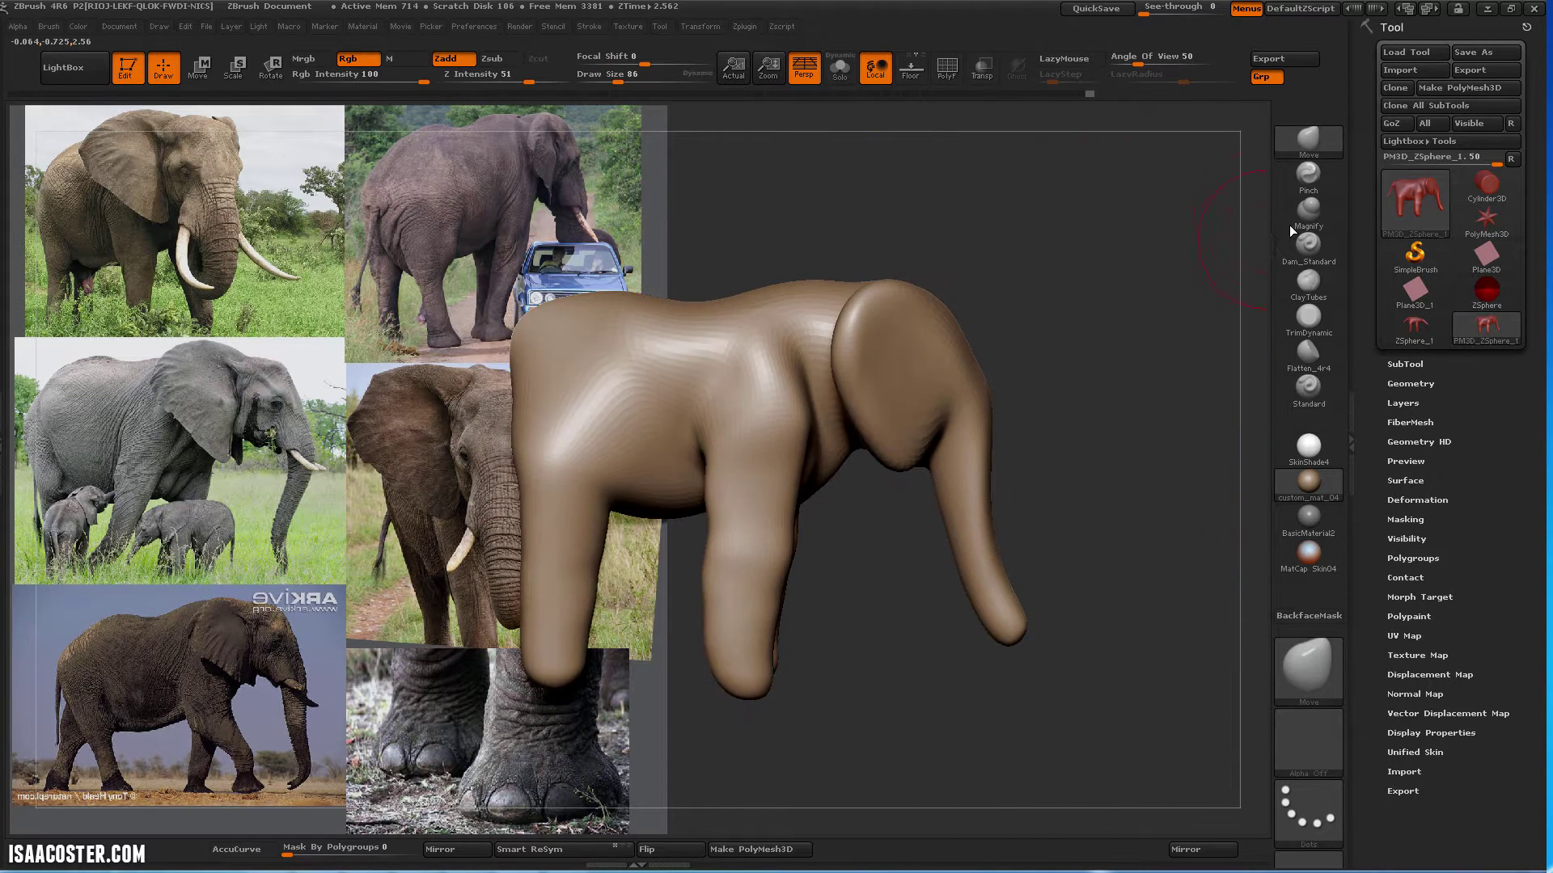
Build up the forehead and brow above the trunk with the ClayTubes brush at draw size 68
click(1308, 281)
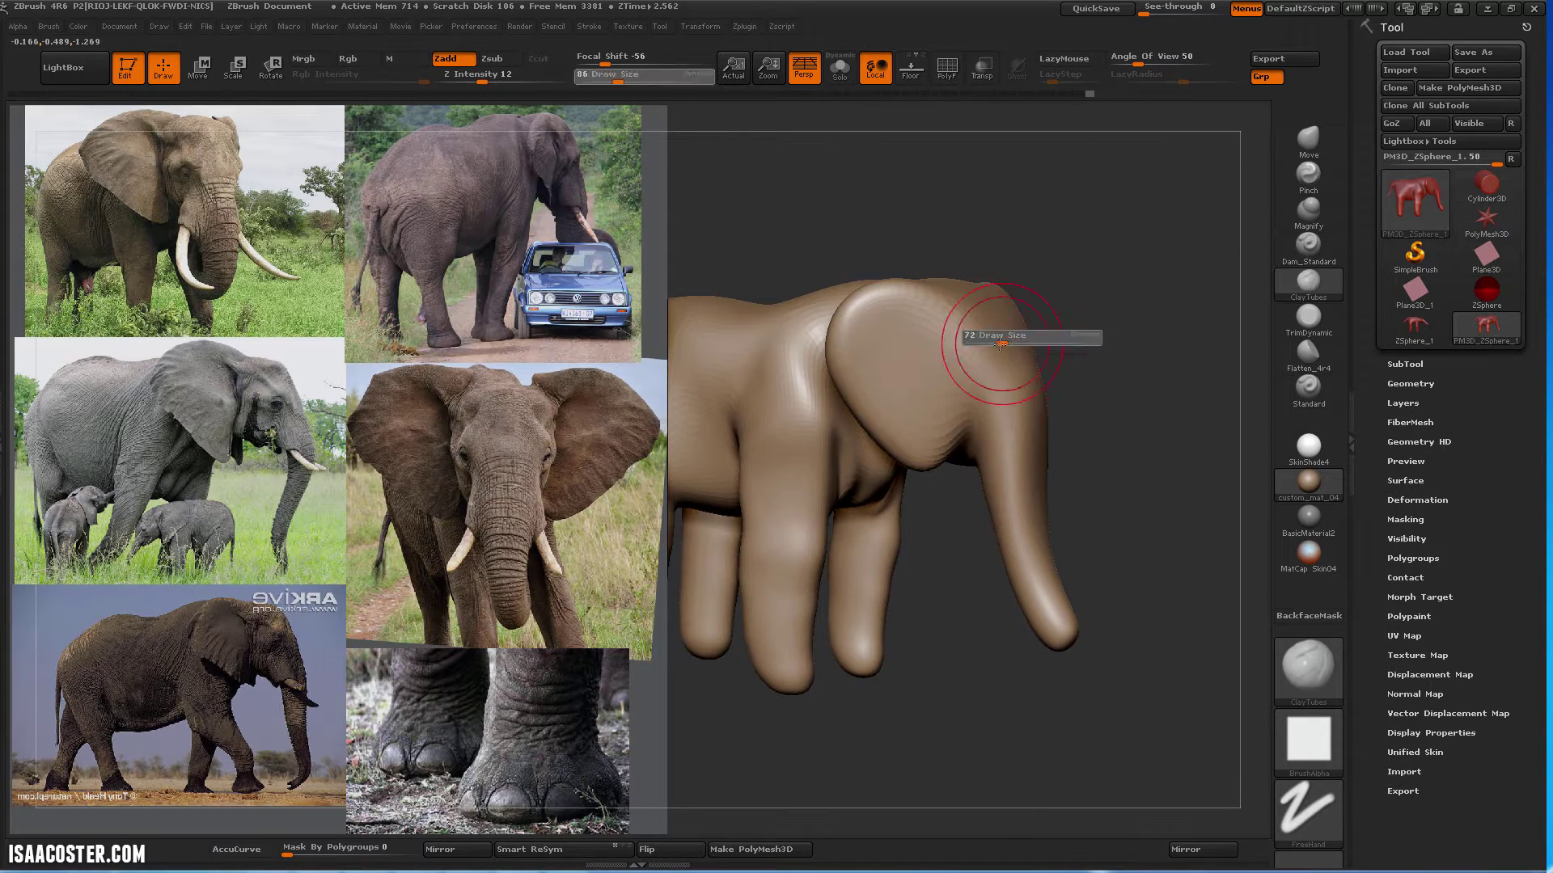
mouse_move(1013, 386)
mouse_down()
mouse_move(1010, 328)
mouse_move(999, 353)
mouse_move(1016, 385)
mouse_up()
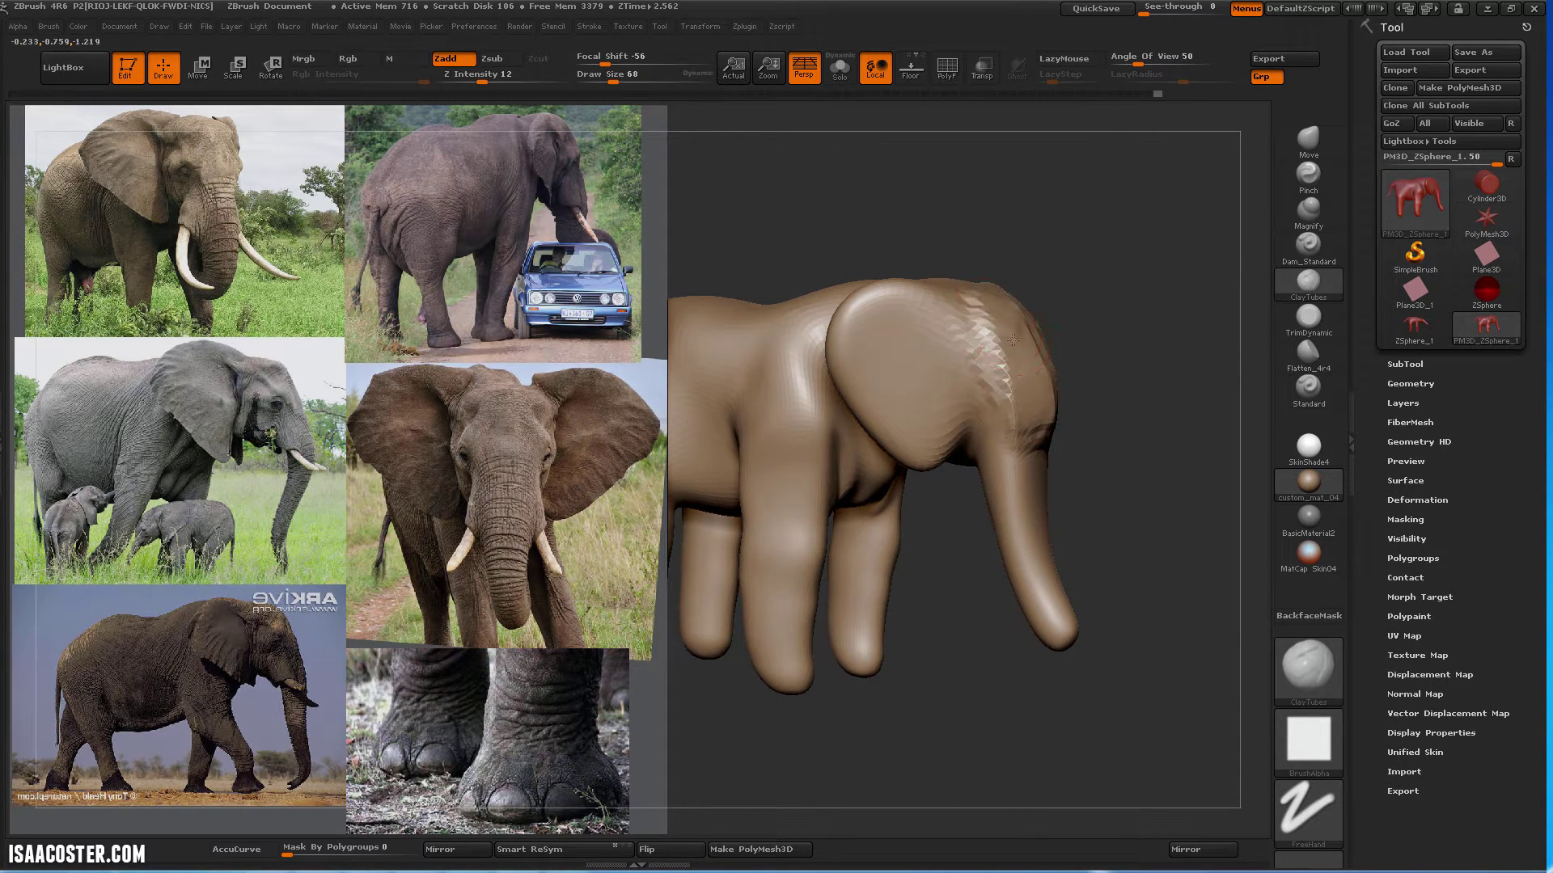
drag(1102, 354, 1147, 346)
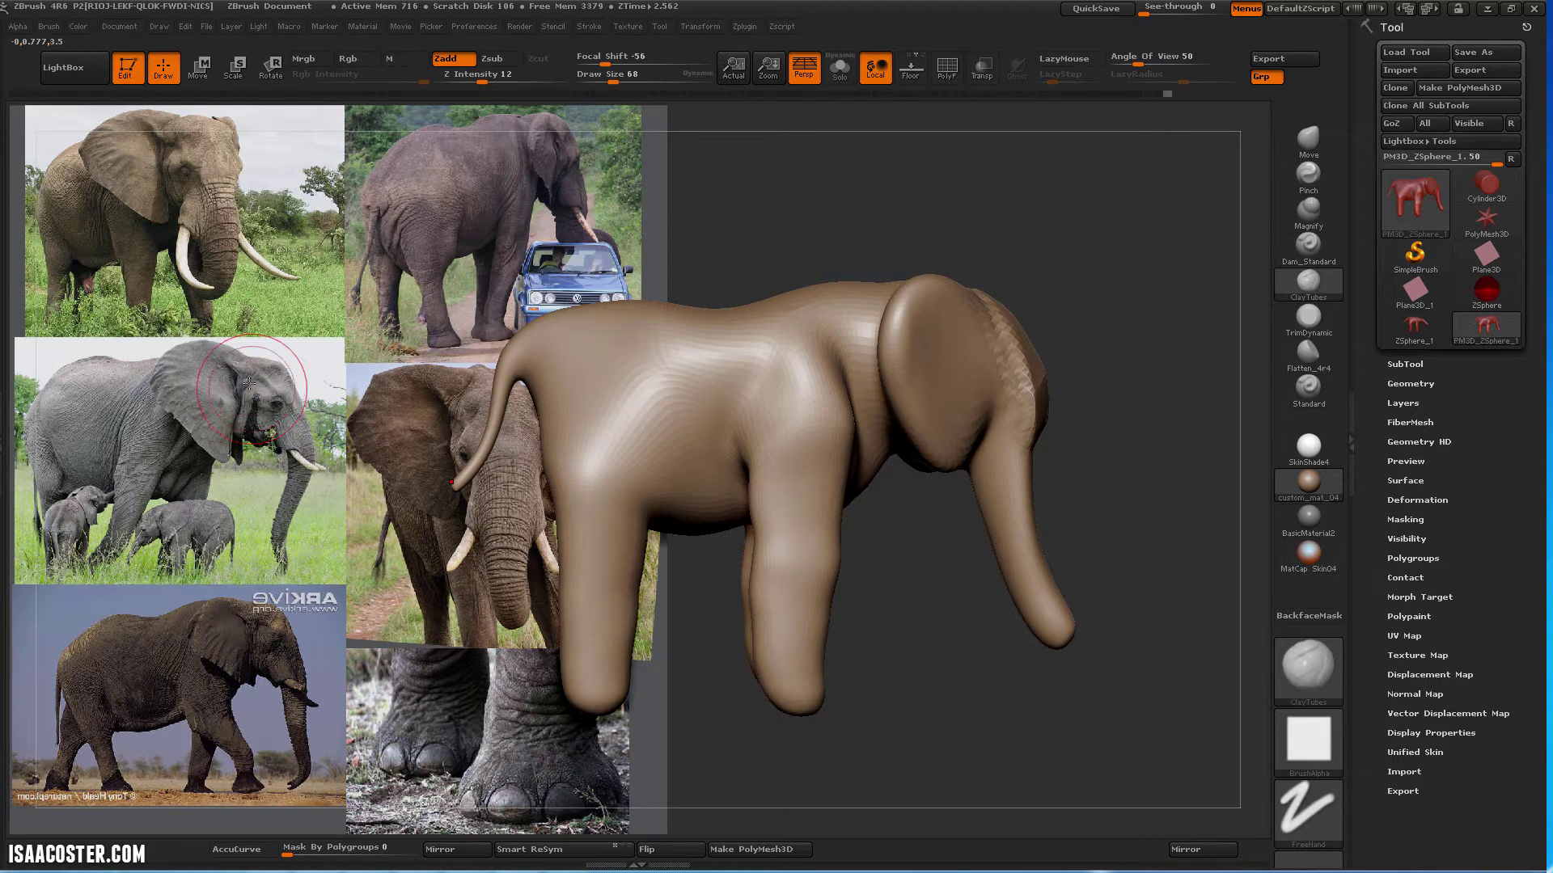
Pull the forehead and trunk base forward in side view with the Move brush at draw size 105
click(1303, 150)
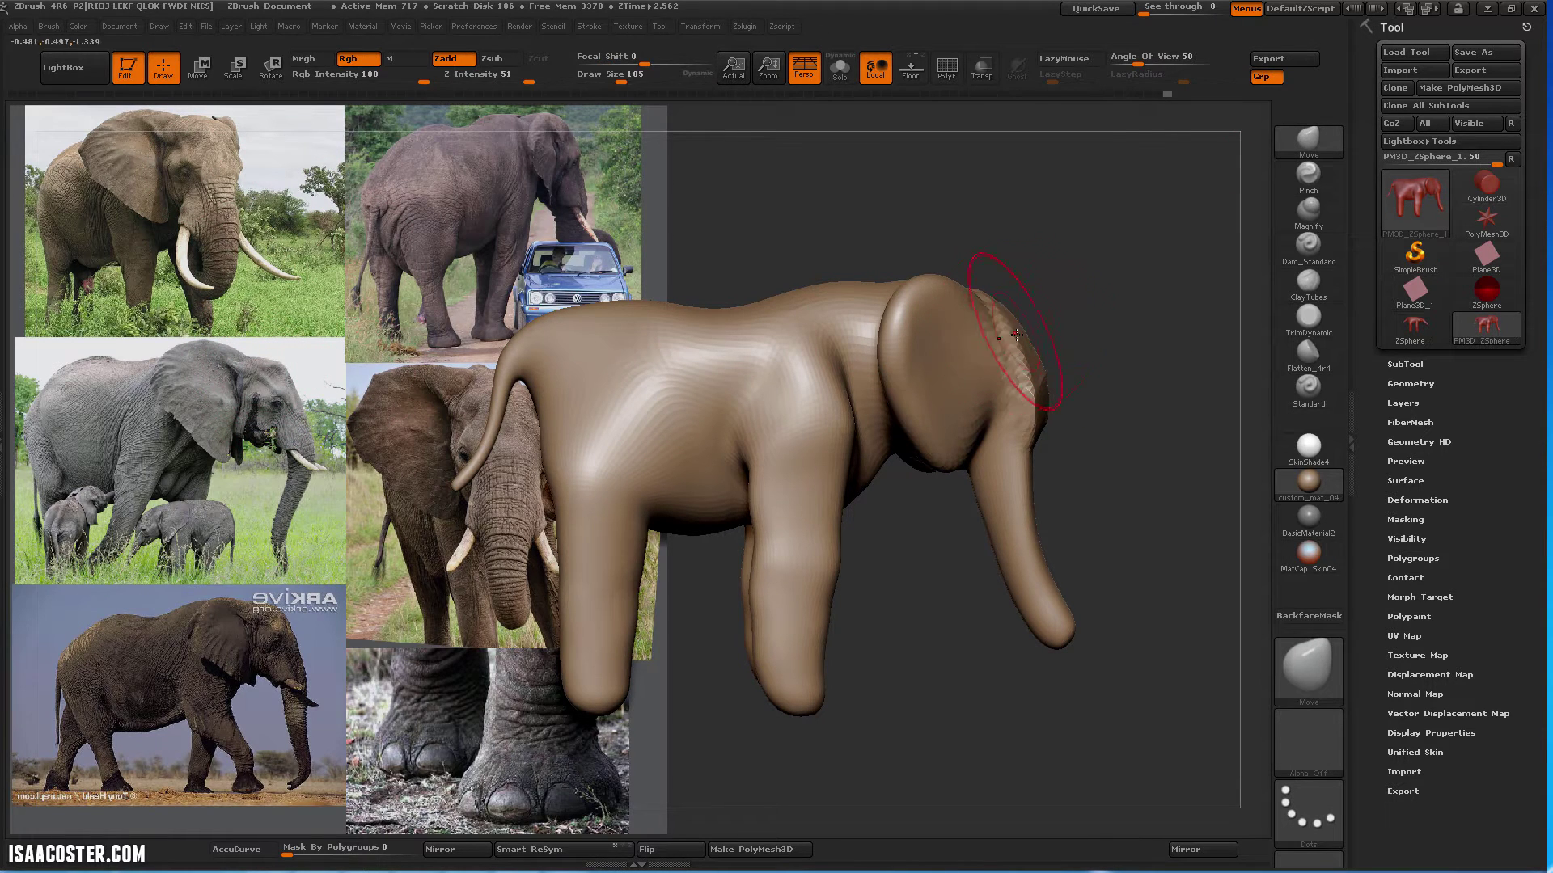
drag(1039, 338, 1049, 335)
drag(1040, 389, 1058, 392)
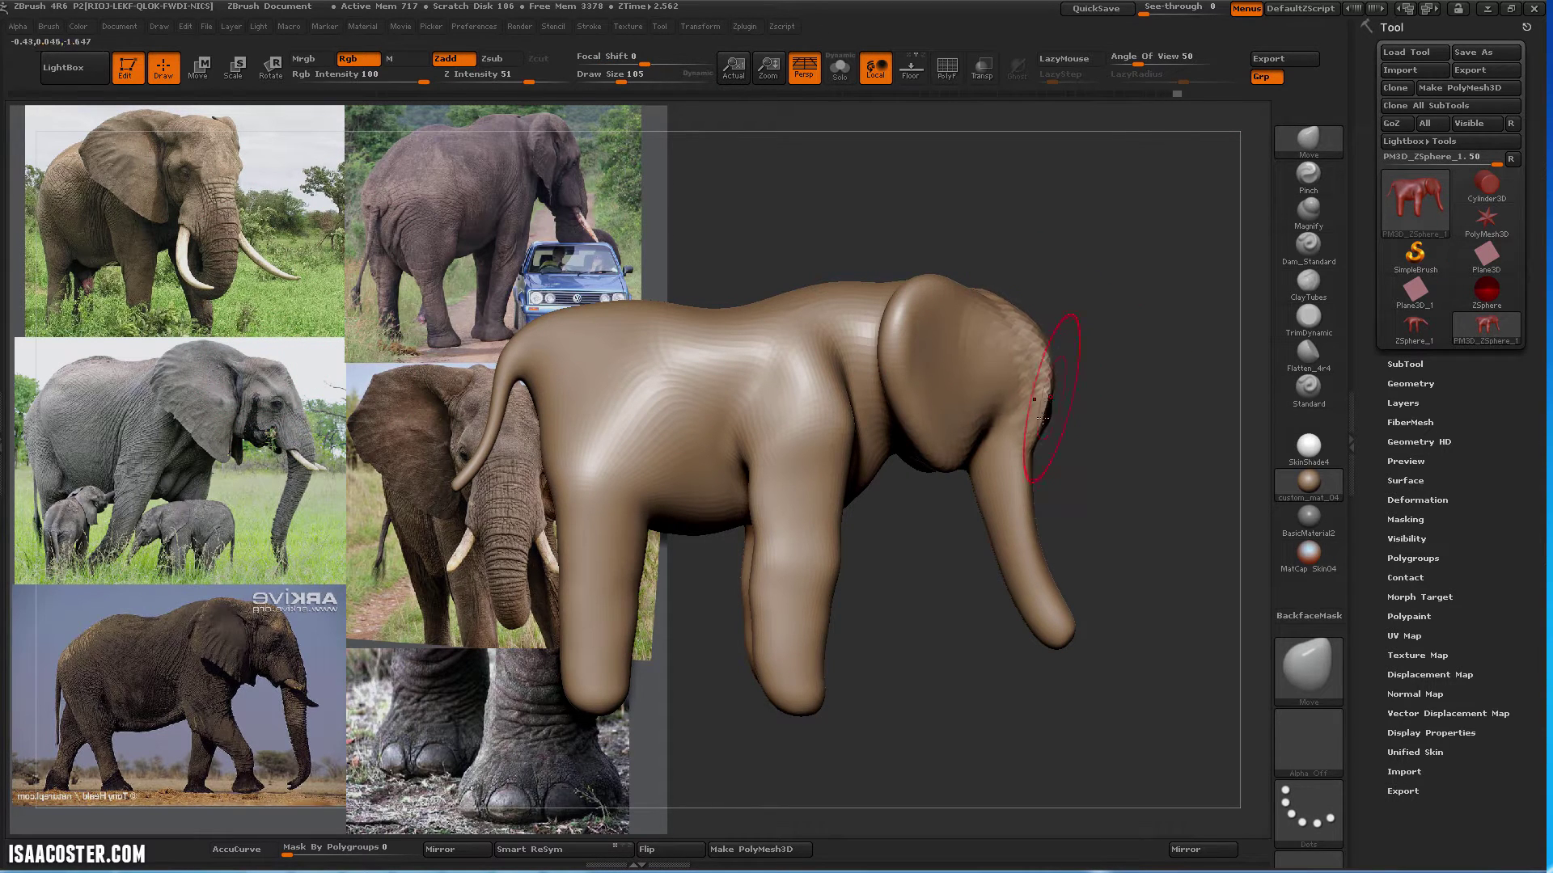
Straighten the upper trunk beneath the forehead with the Move brush at draw size 109
key(bracketright)
key(bracketright)
key(bracketright)
key(bracketright)
key(bracketright)
drag(991, 456, 1031, 458)
mouse_move(1041, 555)
mouse_down()
mouse_move(1069, 558)
mouse_move(1045, 552)
mouse_move(1036, 520)
mouse_up()
key(s)
drag(1041, 498, 1026, 503)
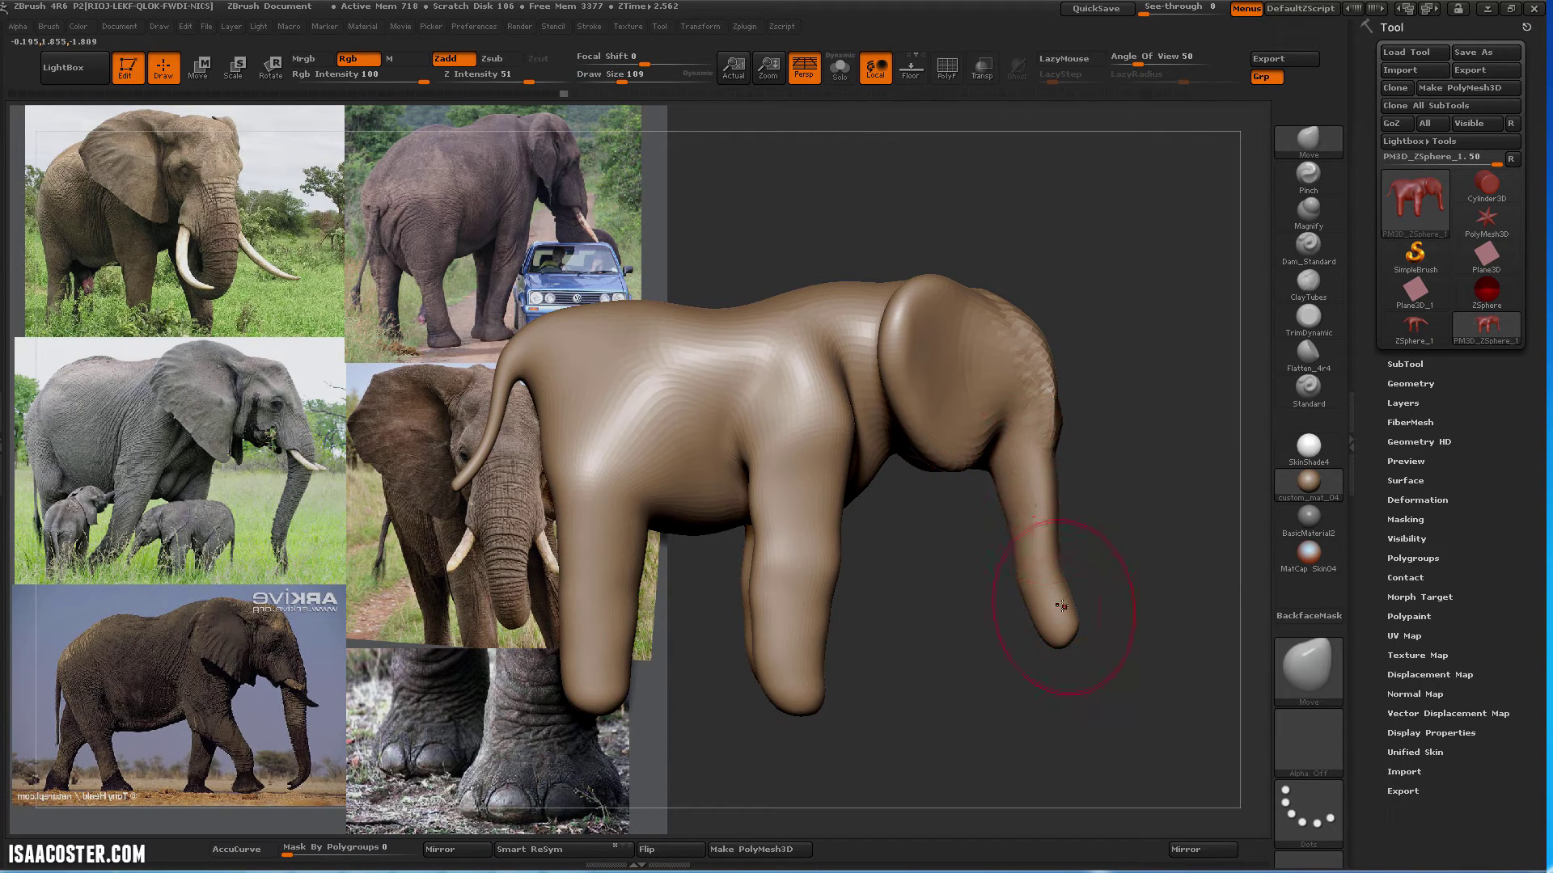
mouse_move(1059, 599)
mouse_down()
mouse_move(1055, 620)
mouse_move(1173, 580)
mouse_up()
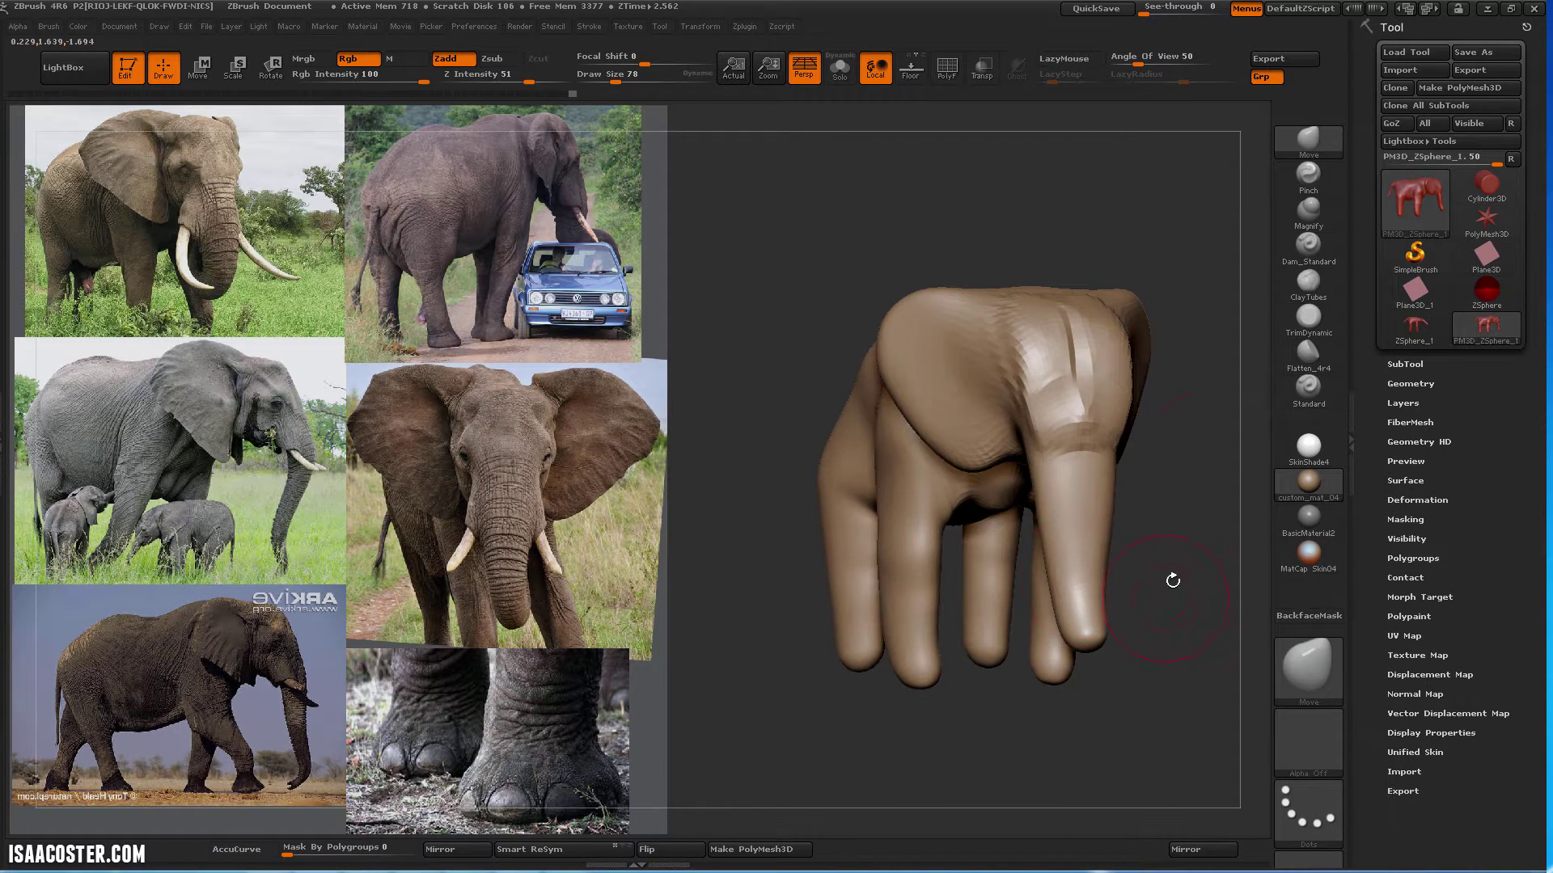
Hollow the ear's inner surface and build up the side of the head with the ClayTubes brush at draw size 56
click(1311, 314)
click(1294, 298)
key(s)
drag(1058, 383, 1053, 383)
drag(1061, 233, 1120, 236)
mouse_move(957, 365)
mouse_down()
mouse_move(902, 368)
mouse_move(954, 375)
mouse_move(947, 417)
mouse_up()
mouse_move(1011, 200)
mouse_down()
mouse_move(1081, 201)
mouse_move(1054, 186)
mouse_move(977, 239)
mouse_up()
mouse_move(934, 360)
mouse_down()
mouse_move(924, 374)
mouse_move(944, 397)
mouse_up()
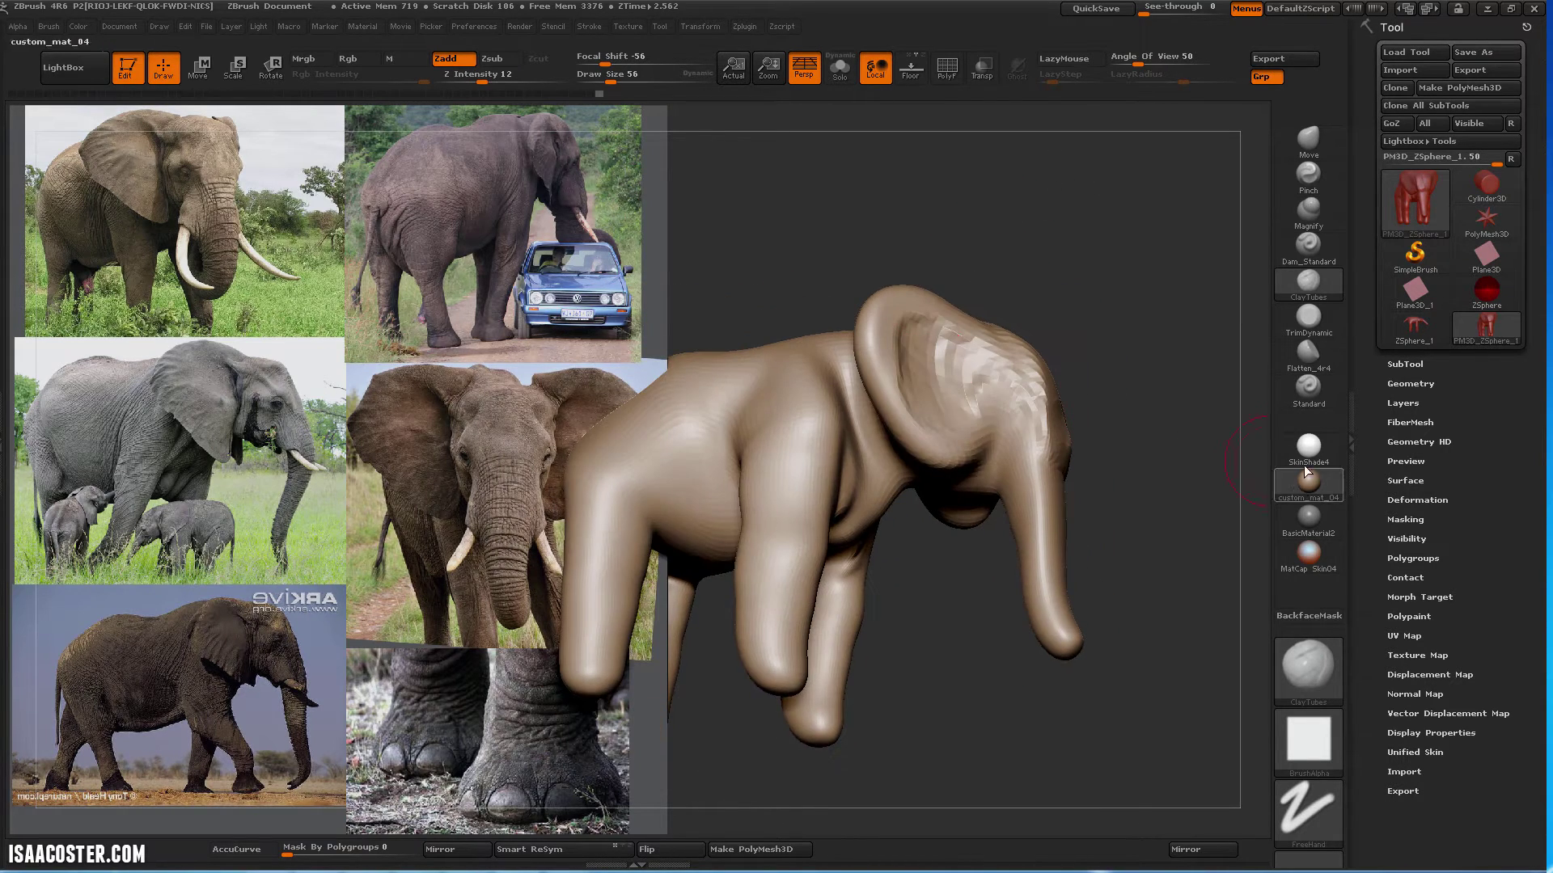
Turn on backface masking and build up the shoulder area above the front leg with the ClayTubes brush at draw size 56
click(1318, 615)
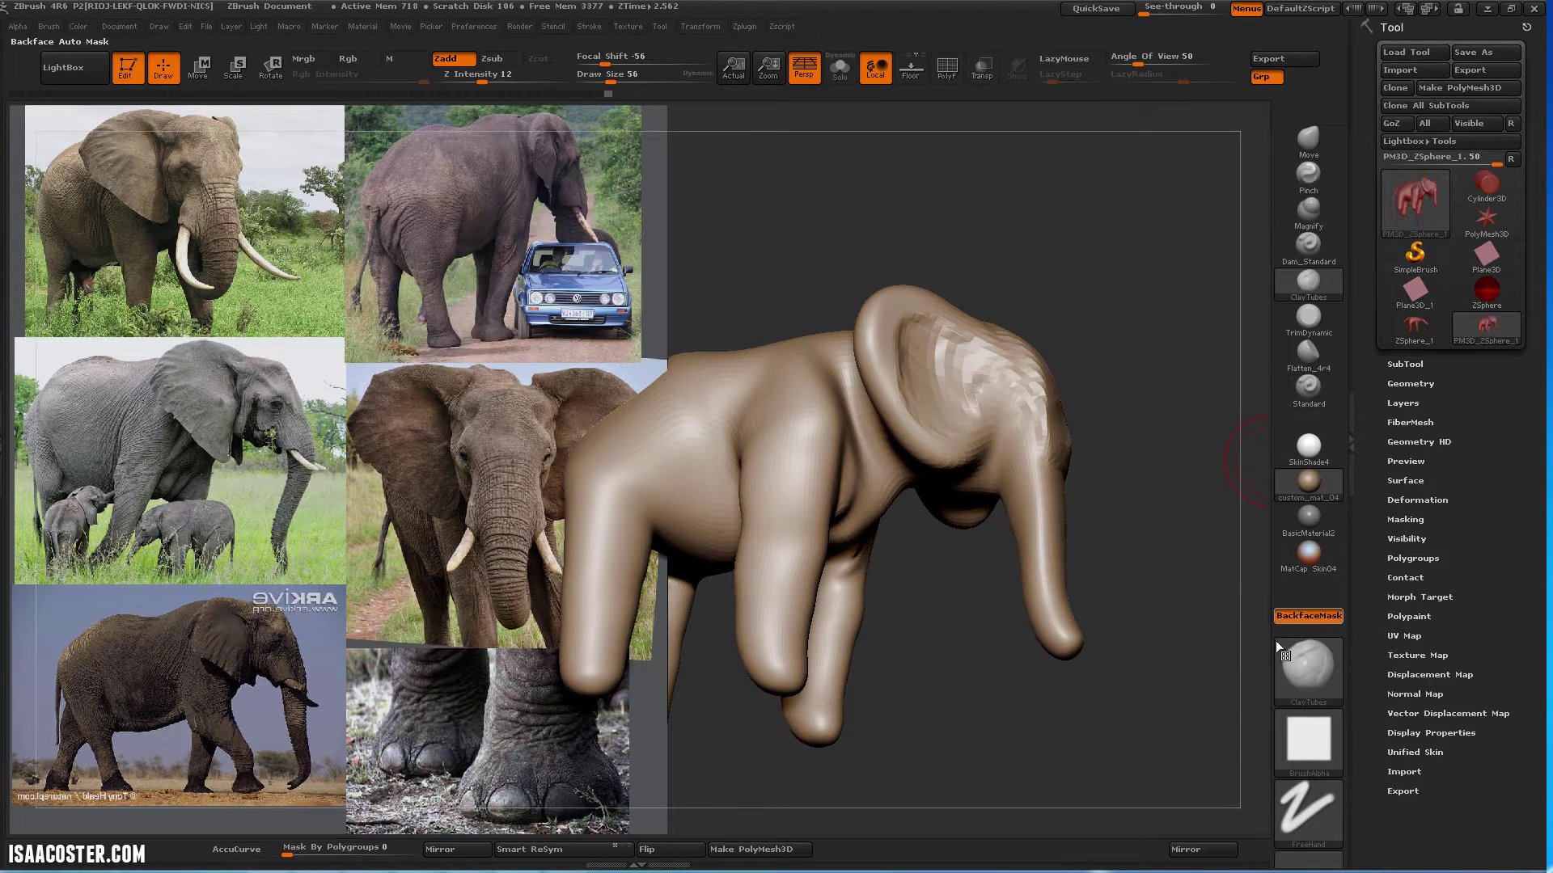
mouse_move(1172, 712)
mouse_down()
mouse_move(1067, 735)
mouse_move(1148, 286)
mouse_move(1172, 216)
mouse_move(1238, 194)
mouse_up()
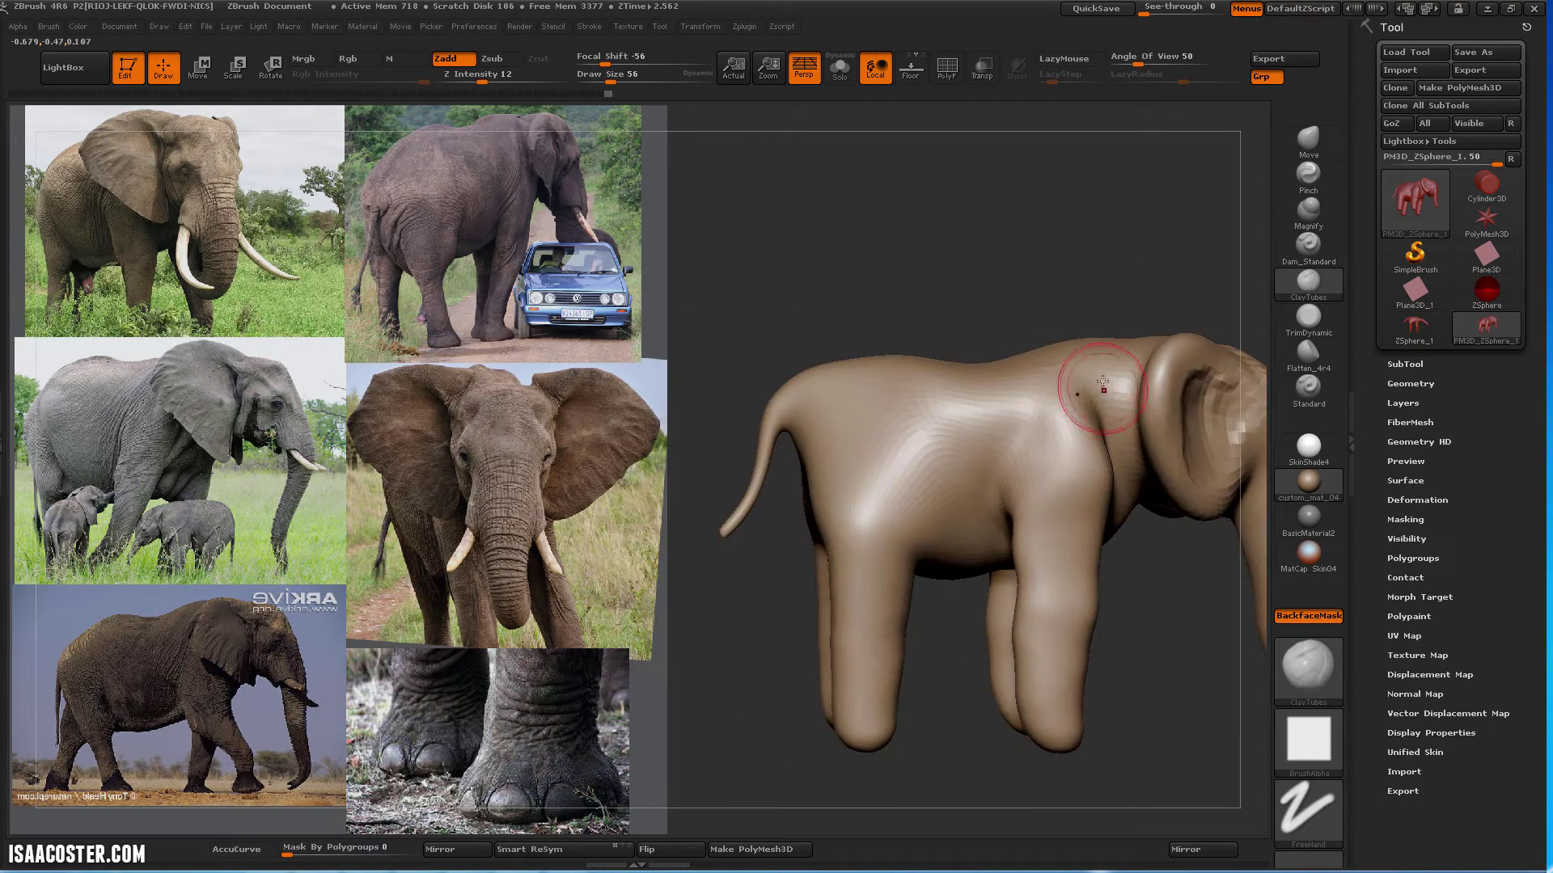
mouse_move(1072, 279)
mouse_down()
mouse_move(1023, 441)
mouse_move(1017, 387)
mouse_move(1080, 420)
mouse_move(1091, 473)
mouse_up()
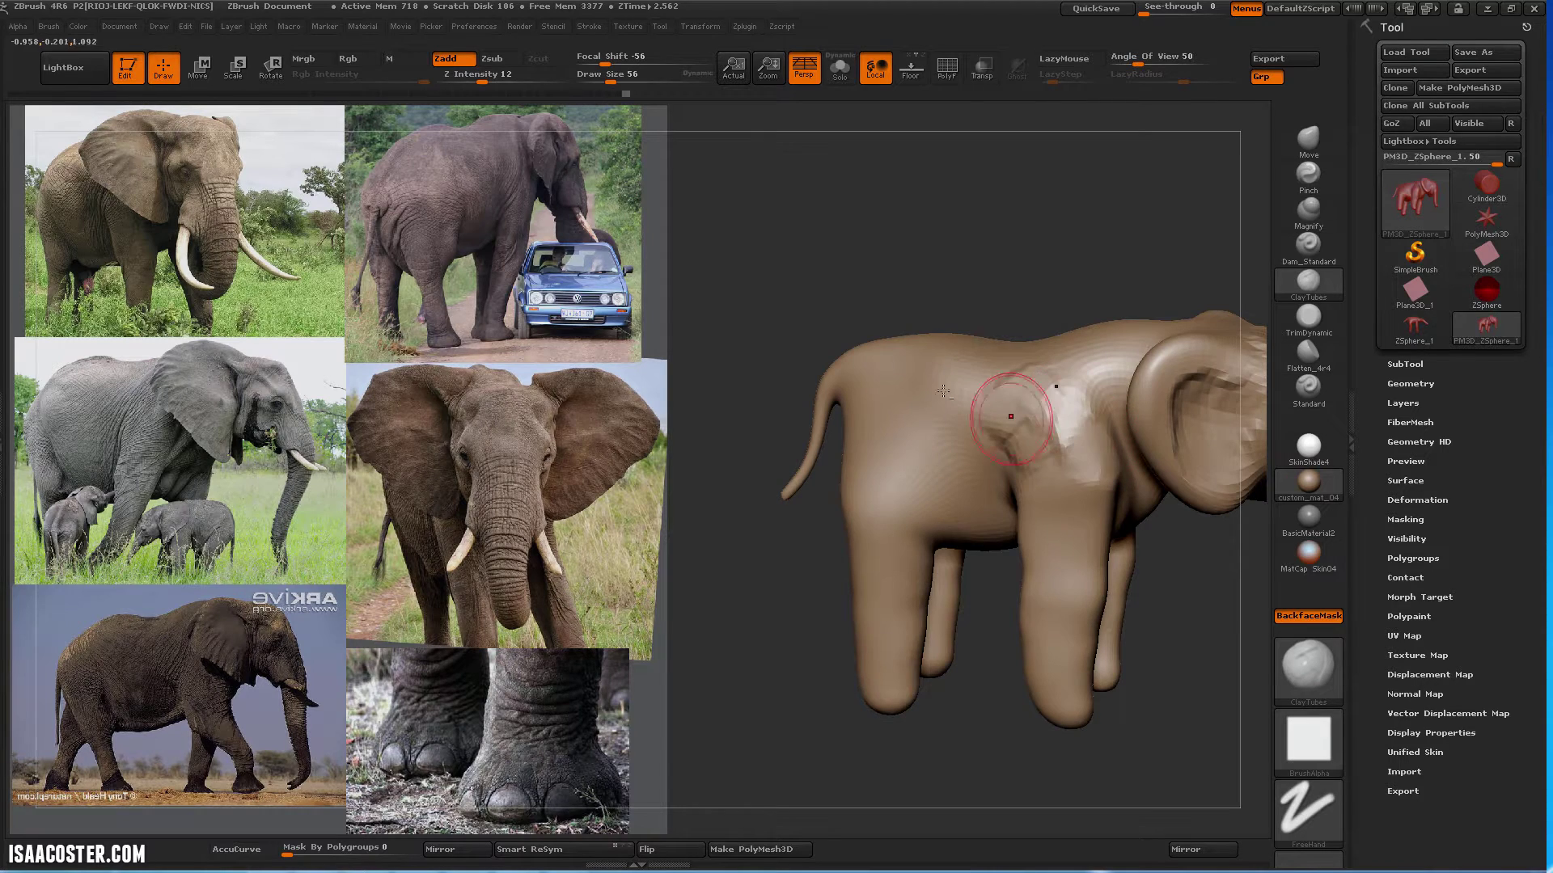
Open the ClayTubes brush's auto masking settings
click(53, 25)
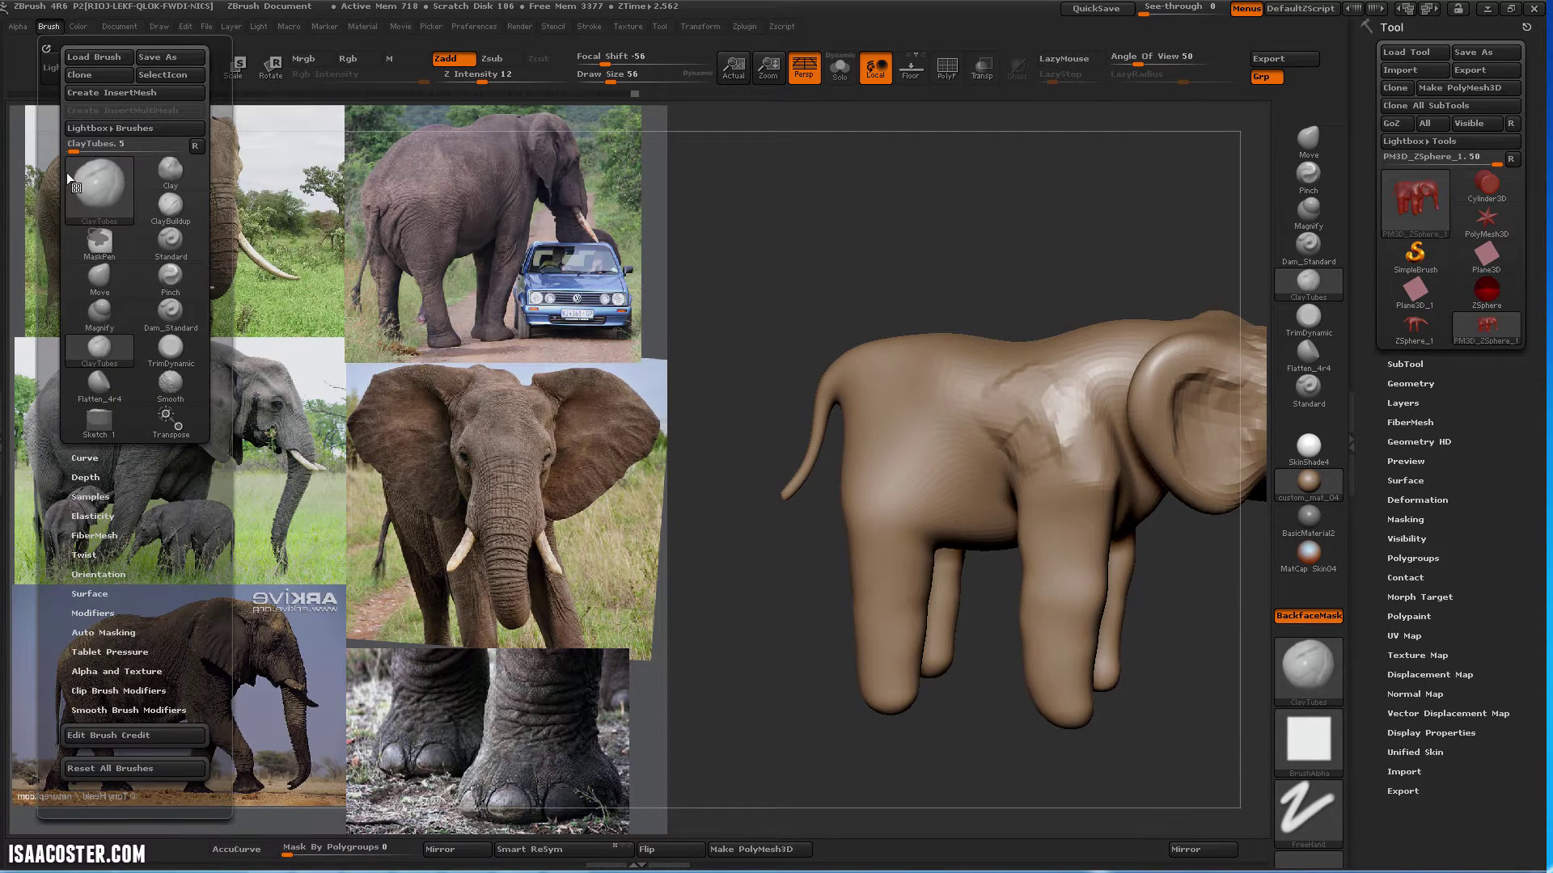
click(119, 632)
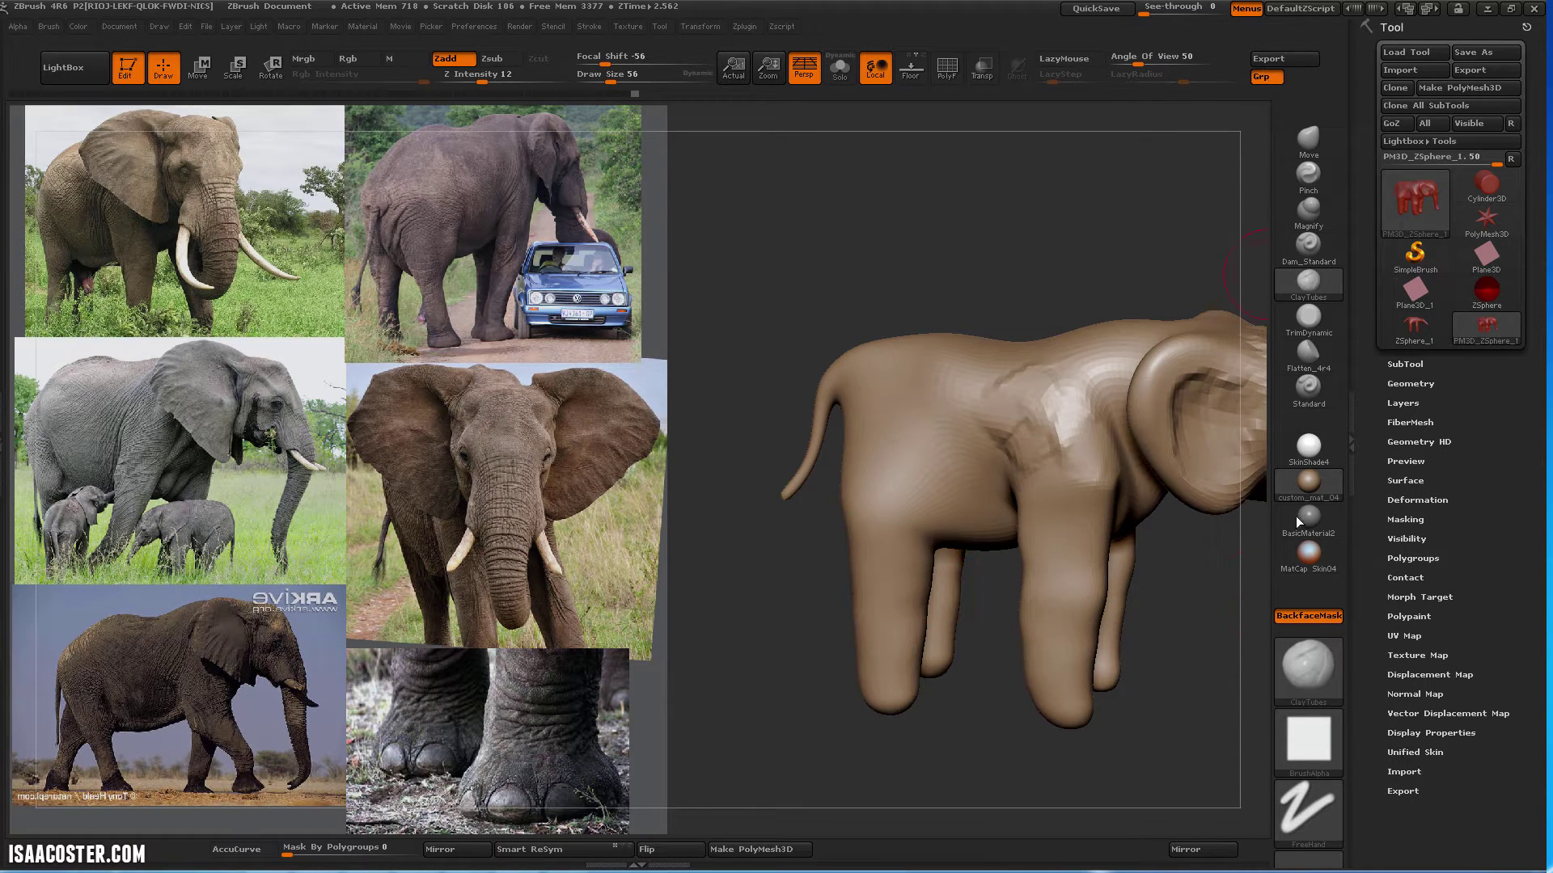
Build up the shoulder and upper front leg with the ClayTubes brush at draw size 37
drag(1203, 672, 962, 448)
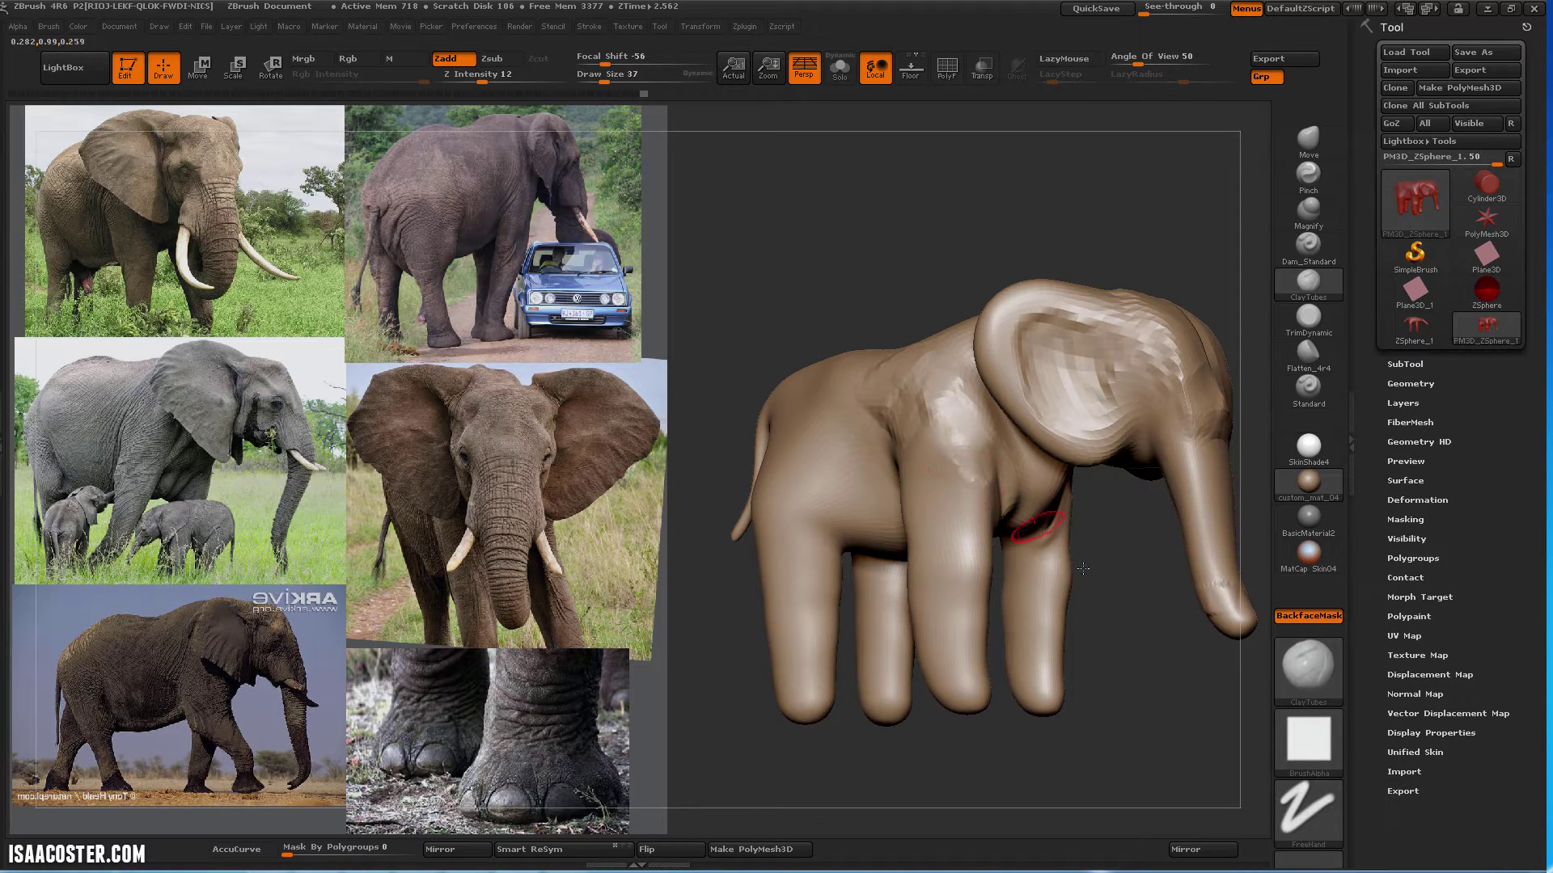
drag(1083, 568, 955, 457)
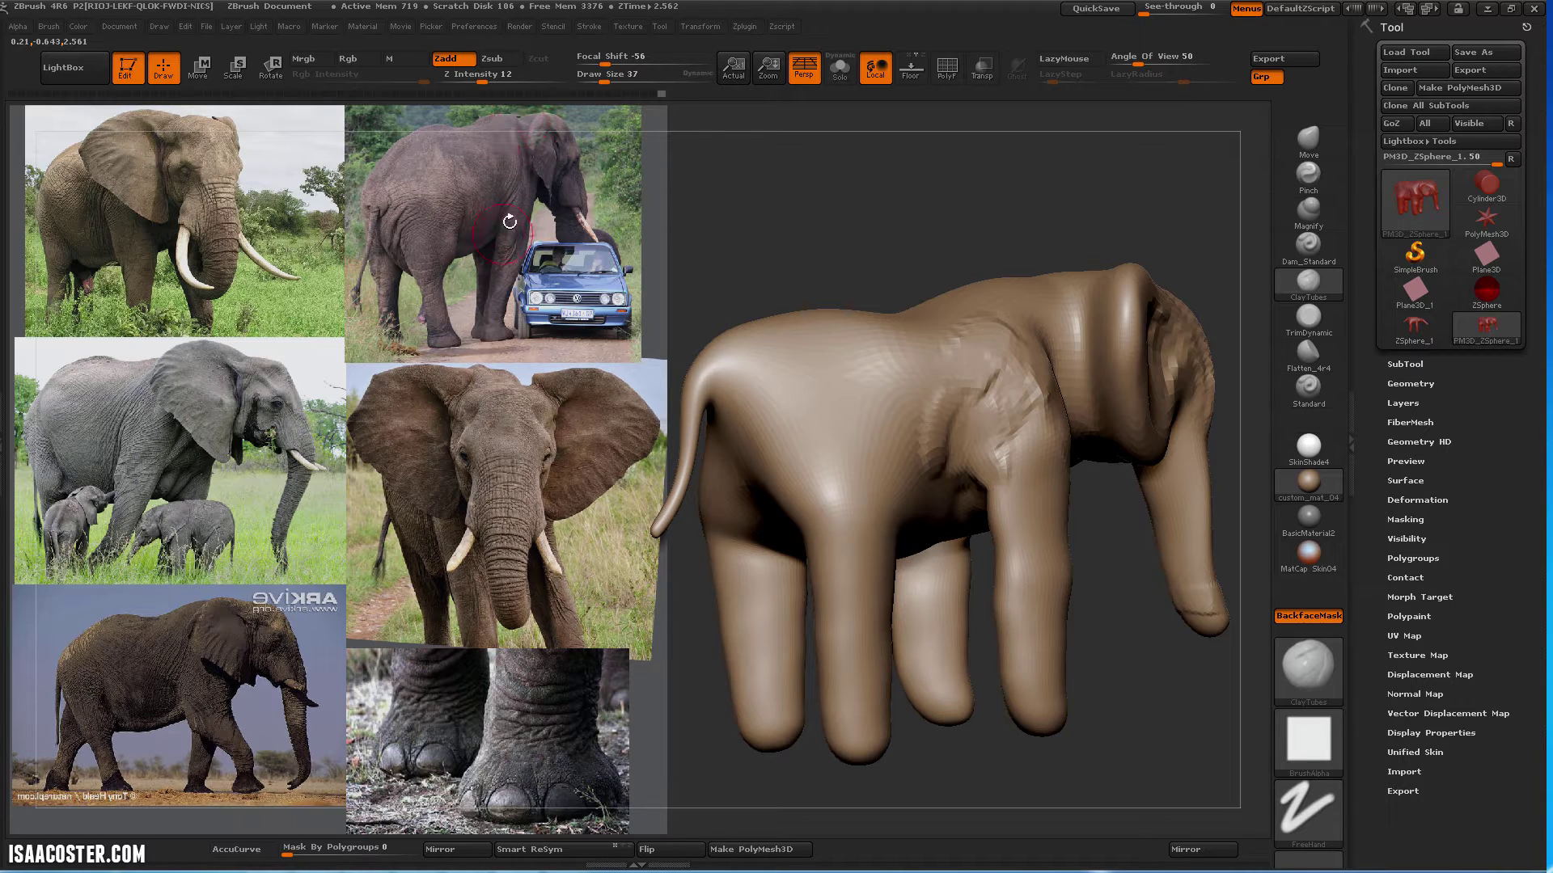
drag(931, 195, 1056, 405)
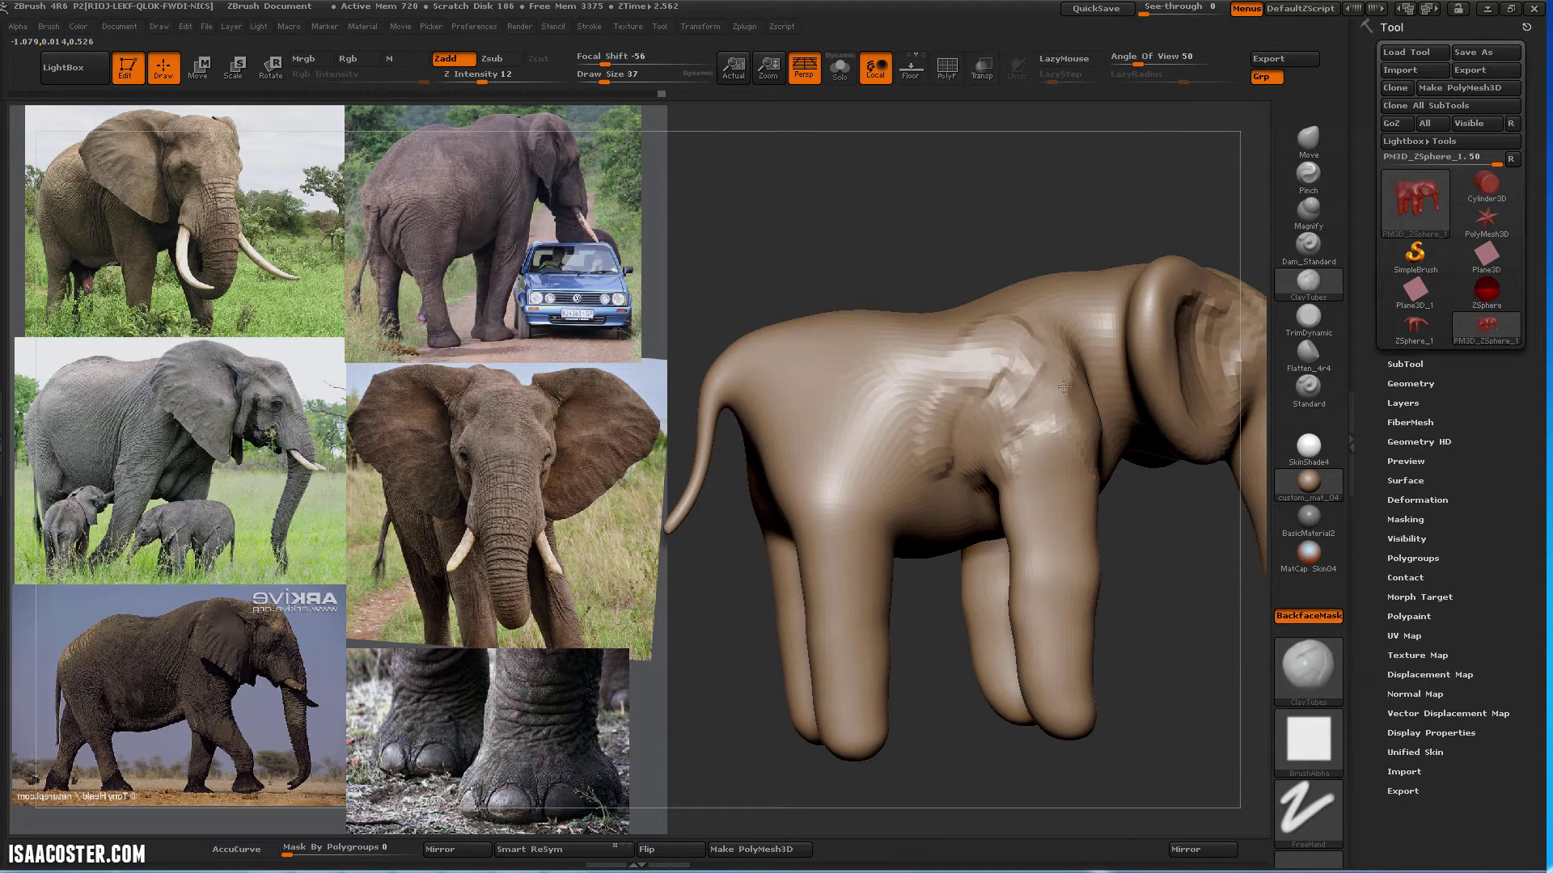
drag(1178, 590, 984, 184)
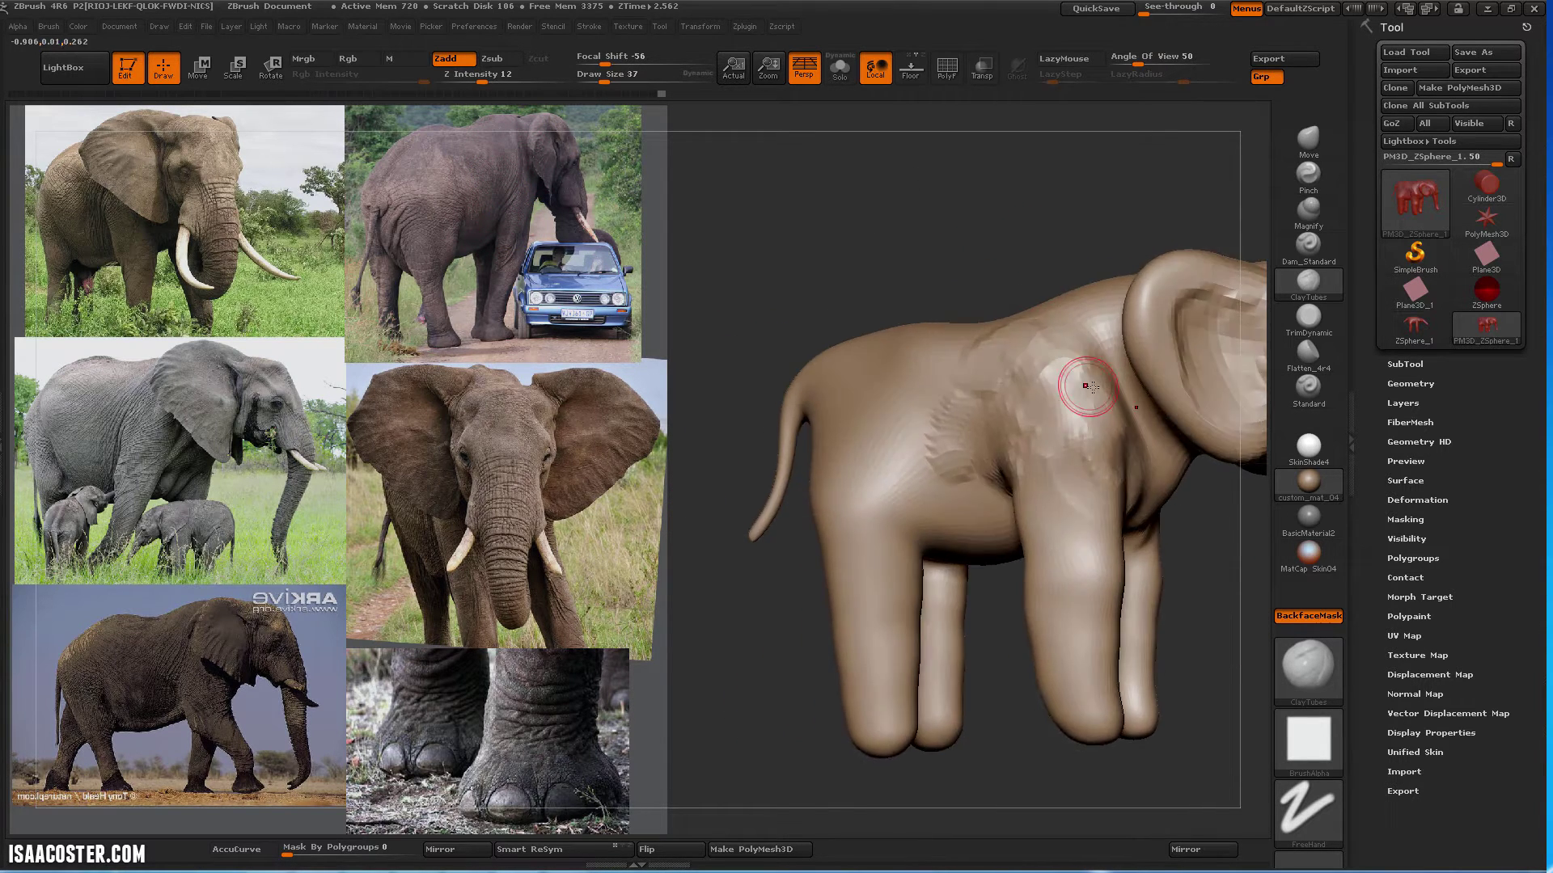
mouse_move(1142, 428)
mouse_down()
mouse_move(1124, 368)
mouse_move(1152, 453)
mouse_up()
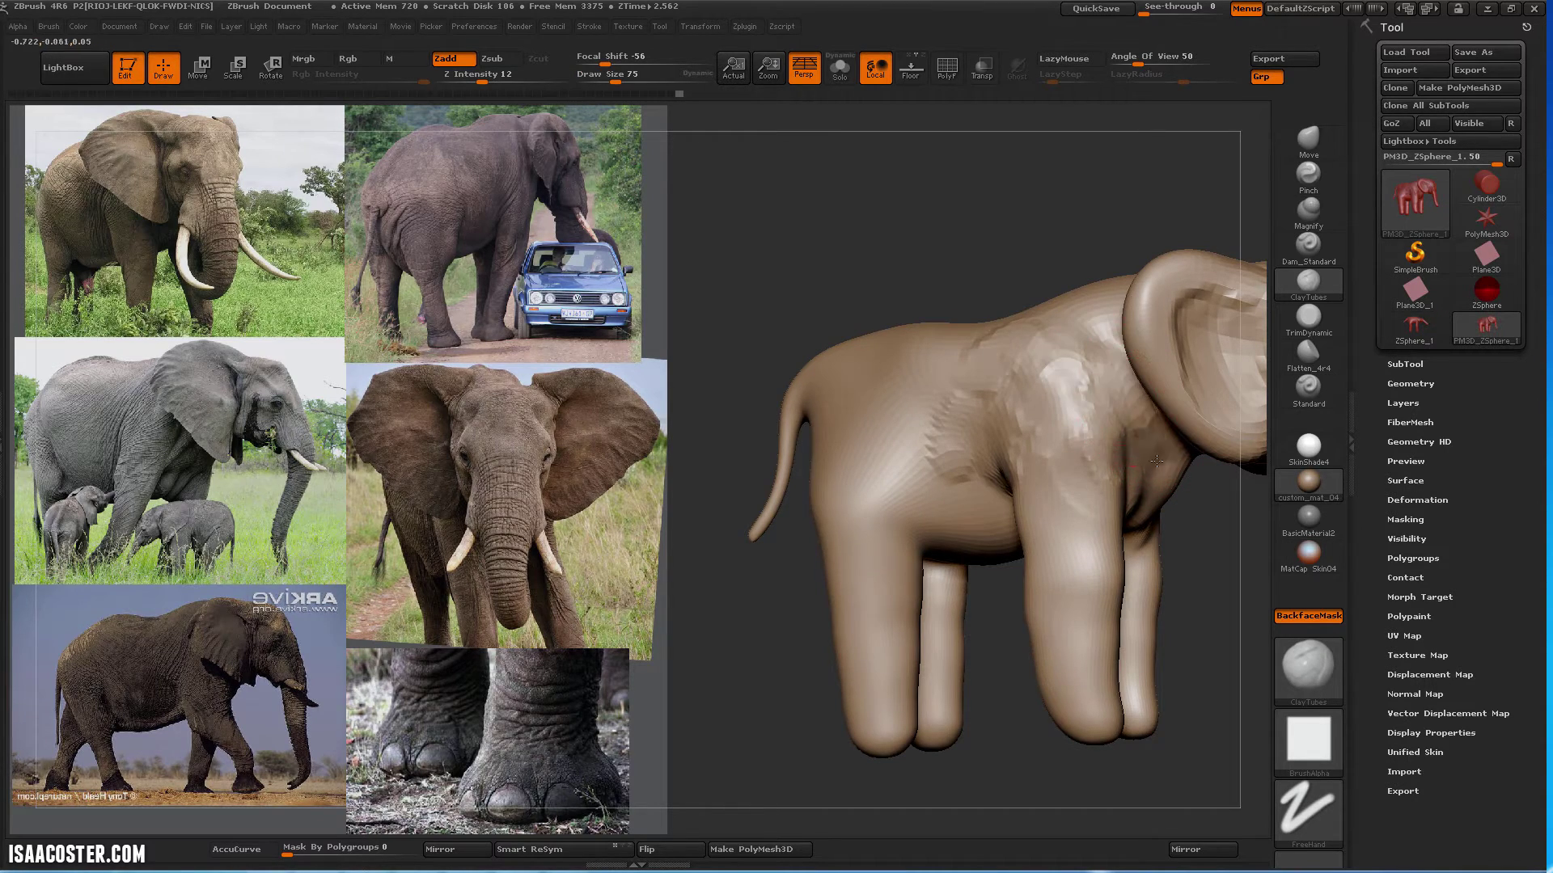
Build up the flank, hip and upper hind leg with the ClayTubes brush at draw size 75
mouse_move(1047, 221)
alt+mouse_down()
mouse_move(925, 198)
mouse_move(999, 185)
mouse_move(948, 259)
mouse_move(932, 229)
mouse_move(944, 216)
alt+mouse_up()
drag(876, 267, 862, 458)
drag(1044, 688, 1088, 718)
mouse_move(858, 717)
mouse_down()
mouse_move(830, 392)
mouse_move(866, 305)
mouse_move(890, 323)
mouse_move(914, 315)
mouse_up()
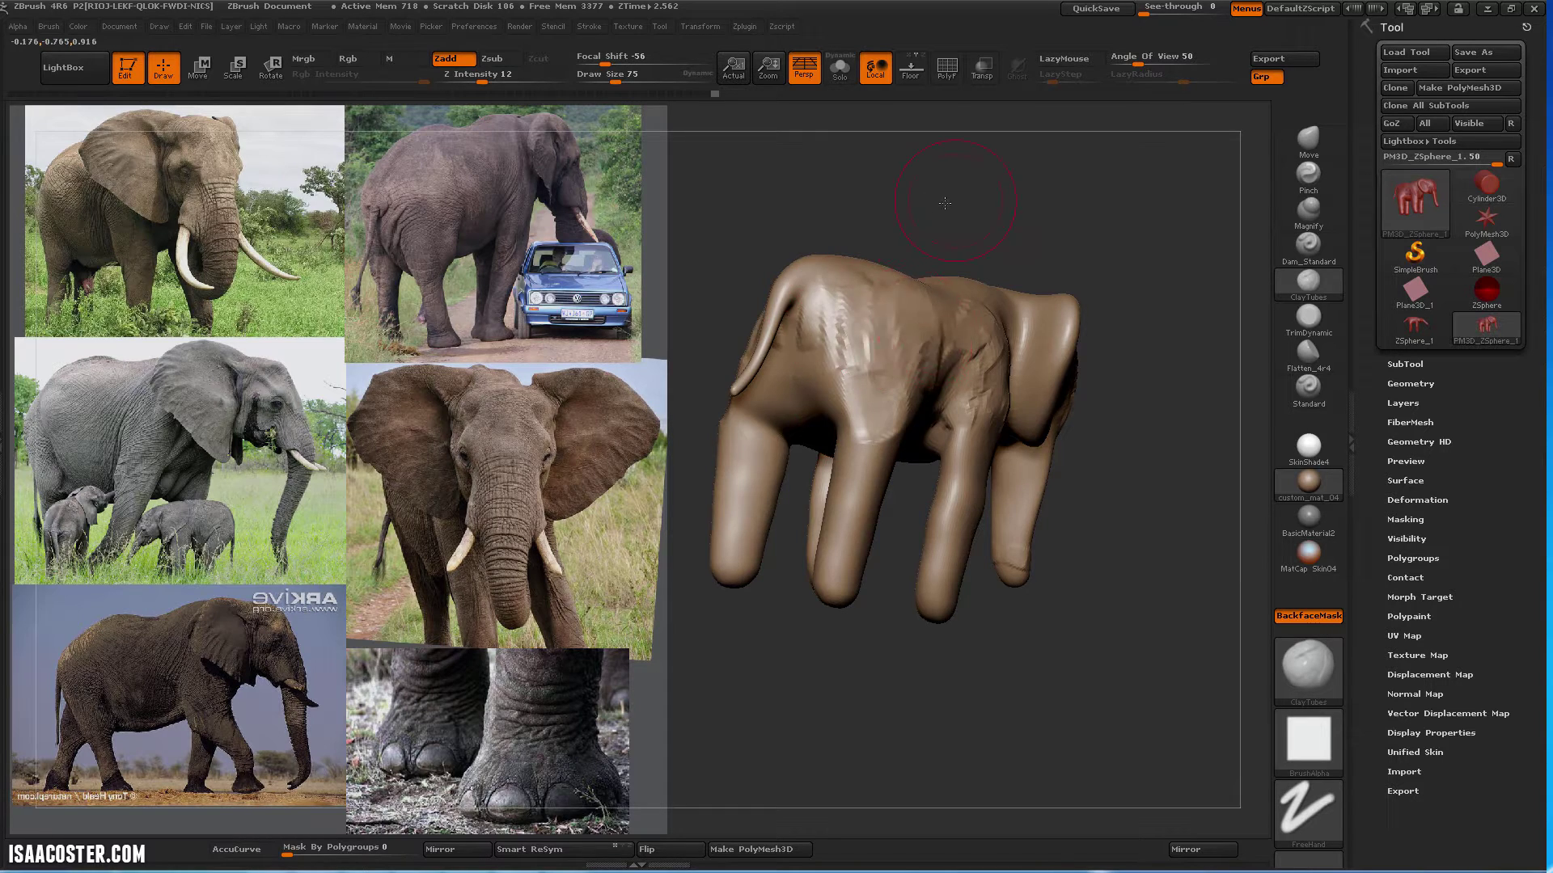
drag(945, 202, 1188, 198)
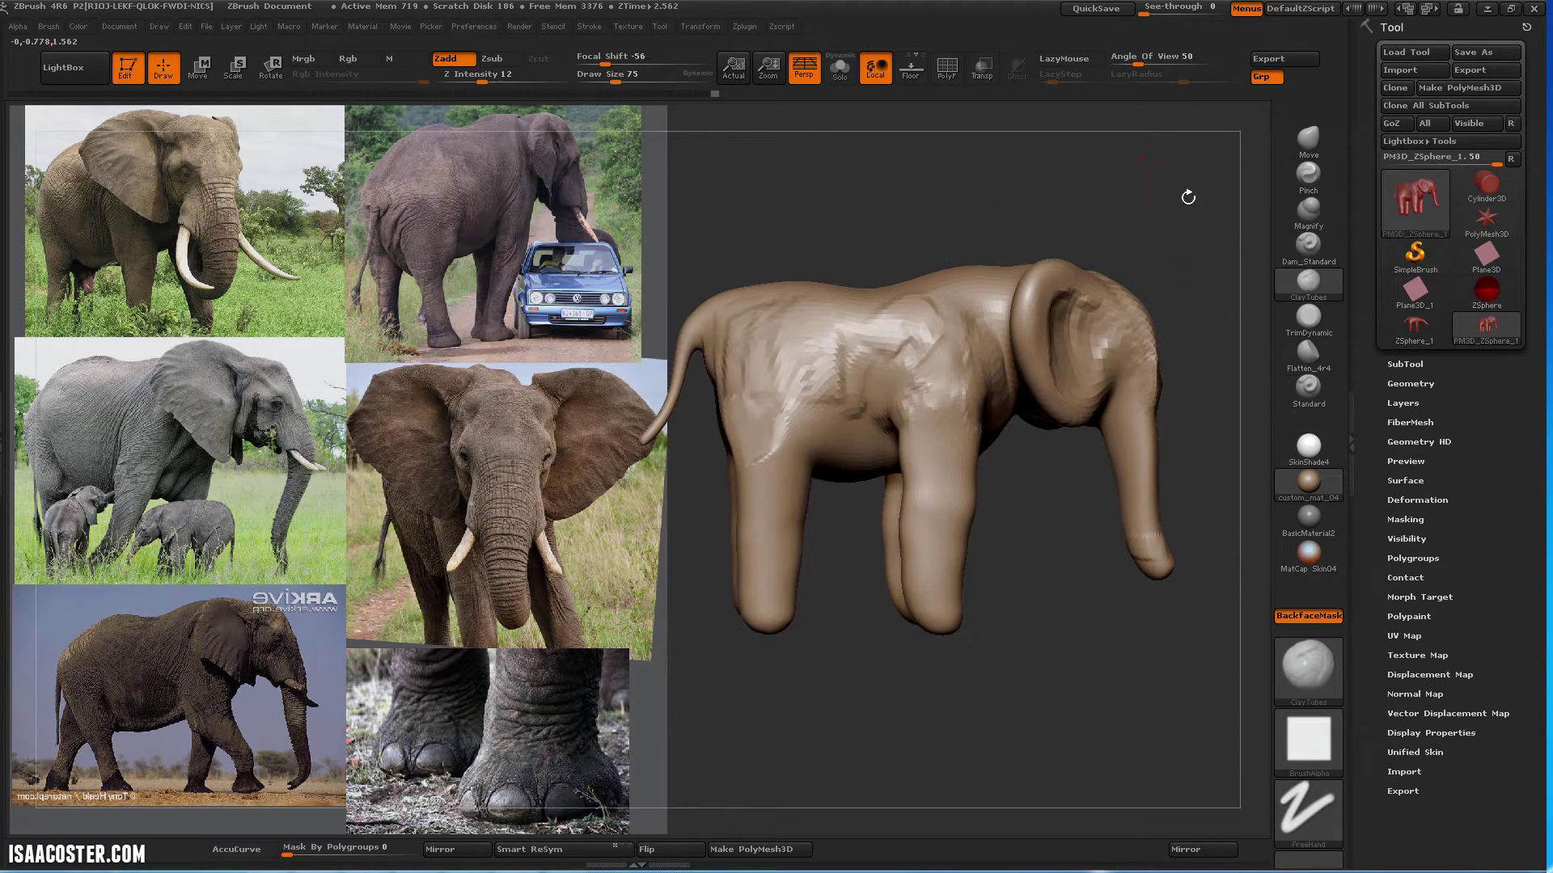
drag(1102, 666, 1057, 580)
Display the polygroup wireframe, hide the ear polygroup, and bring the whole elephant back
key(shift+f)
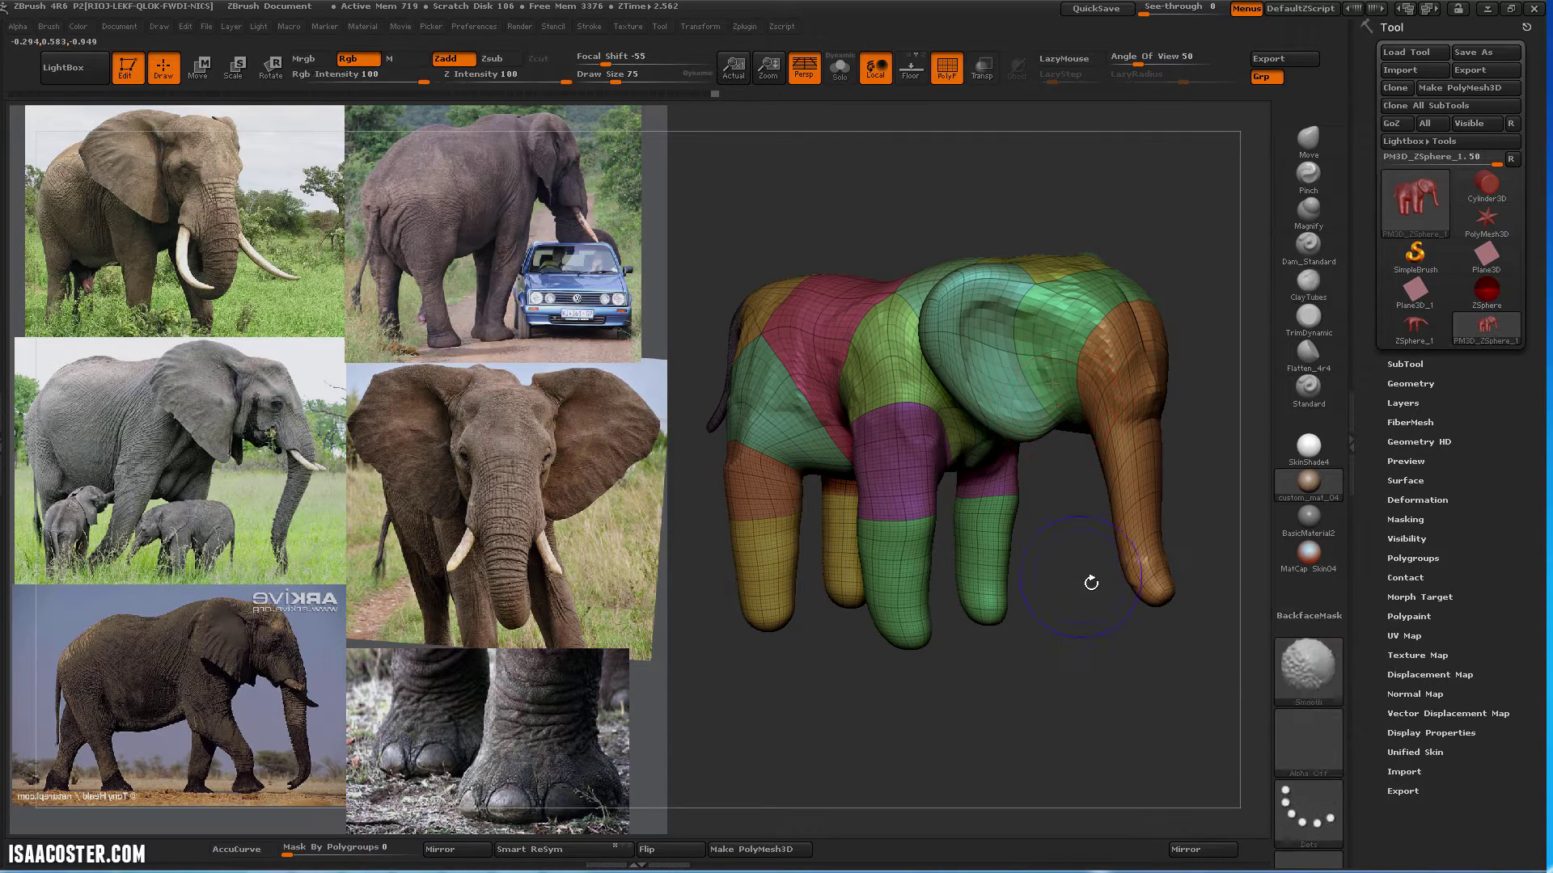
ctrl+shift+click(1001, 344)
ctrl+shift+click(1087, 584)
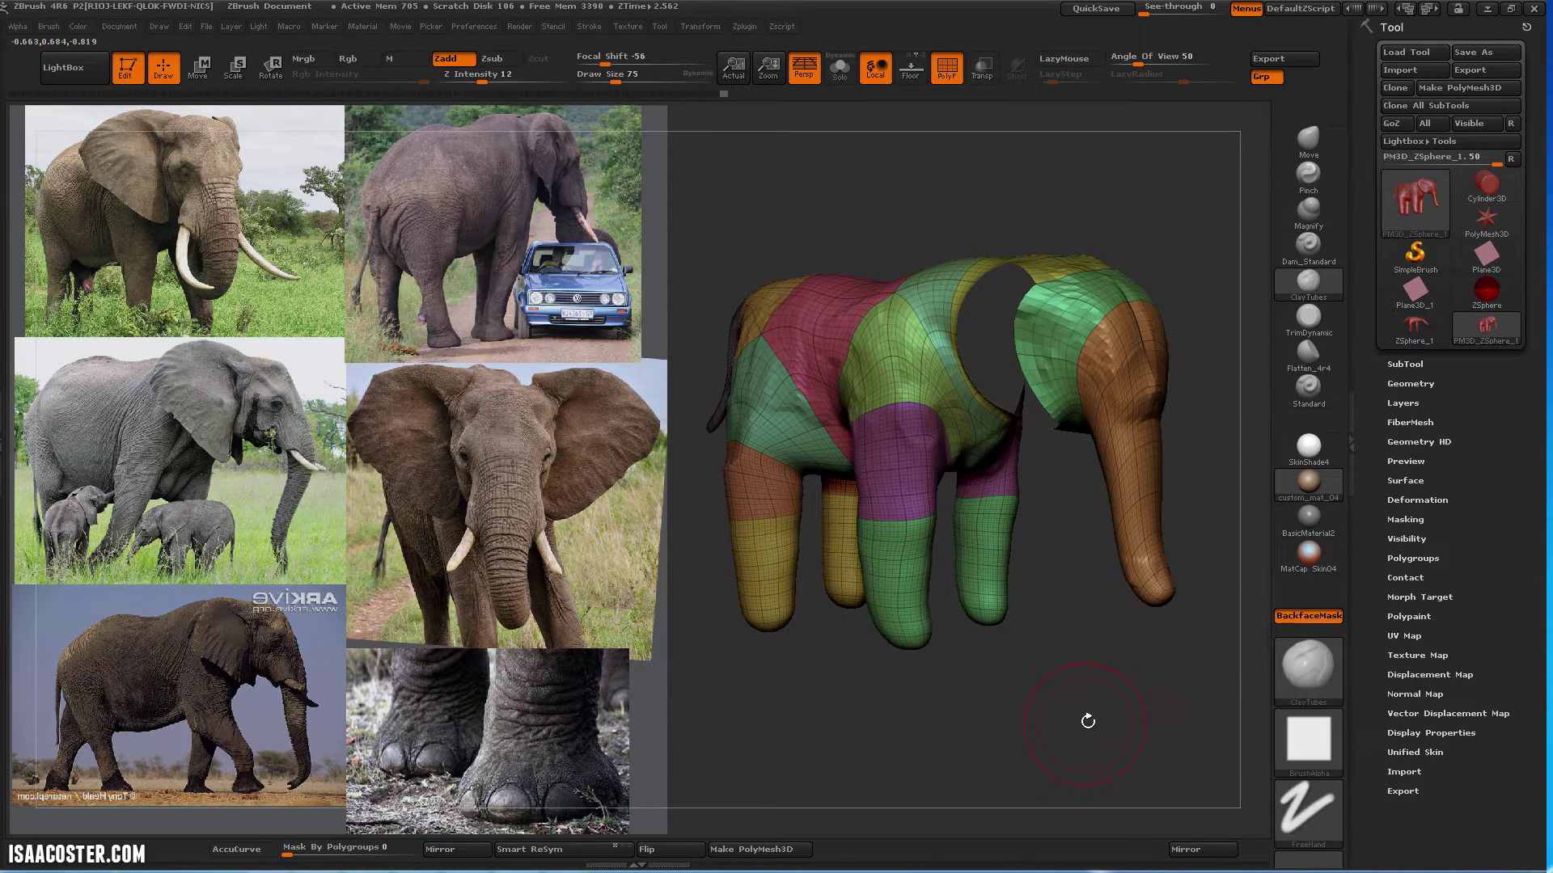
drag(1084, 718, 1095, 658)
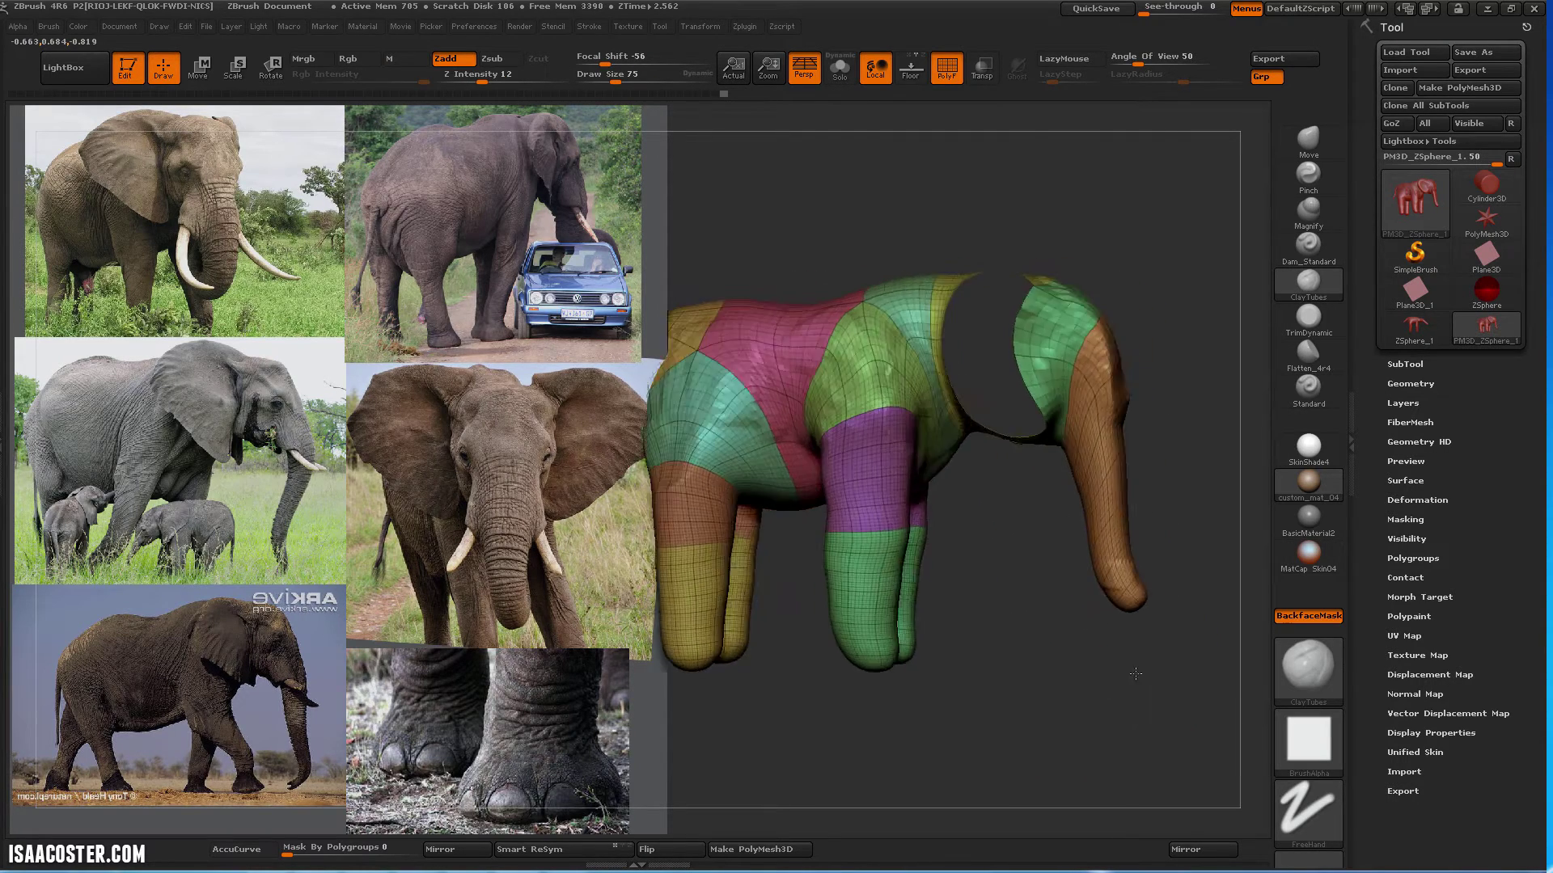
ctrl+shift+click(955, 204)
Isolate the ear polygroup, inspect it with the wireframe on and off, and restore the full model
key(shift+f)
mouse_move(955, 205)
alt+mouse_down()
mouse_move(1130, 226)
mouse_move(1047, 241)
mouse_move(1112, 245)
alt+mouse_up()
ctrl+shift+click(1043, 340)
key(shift+f)
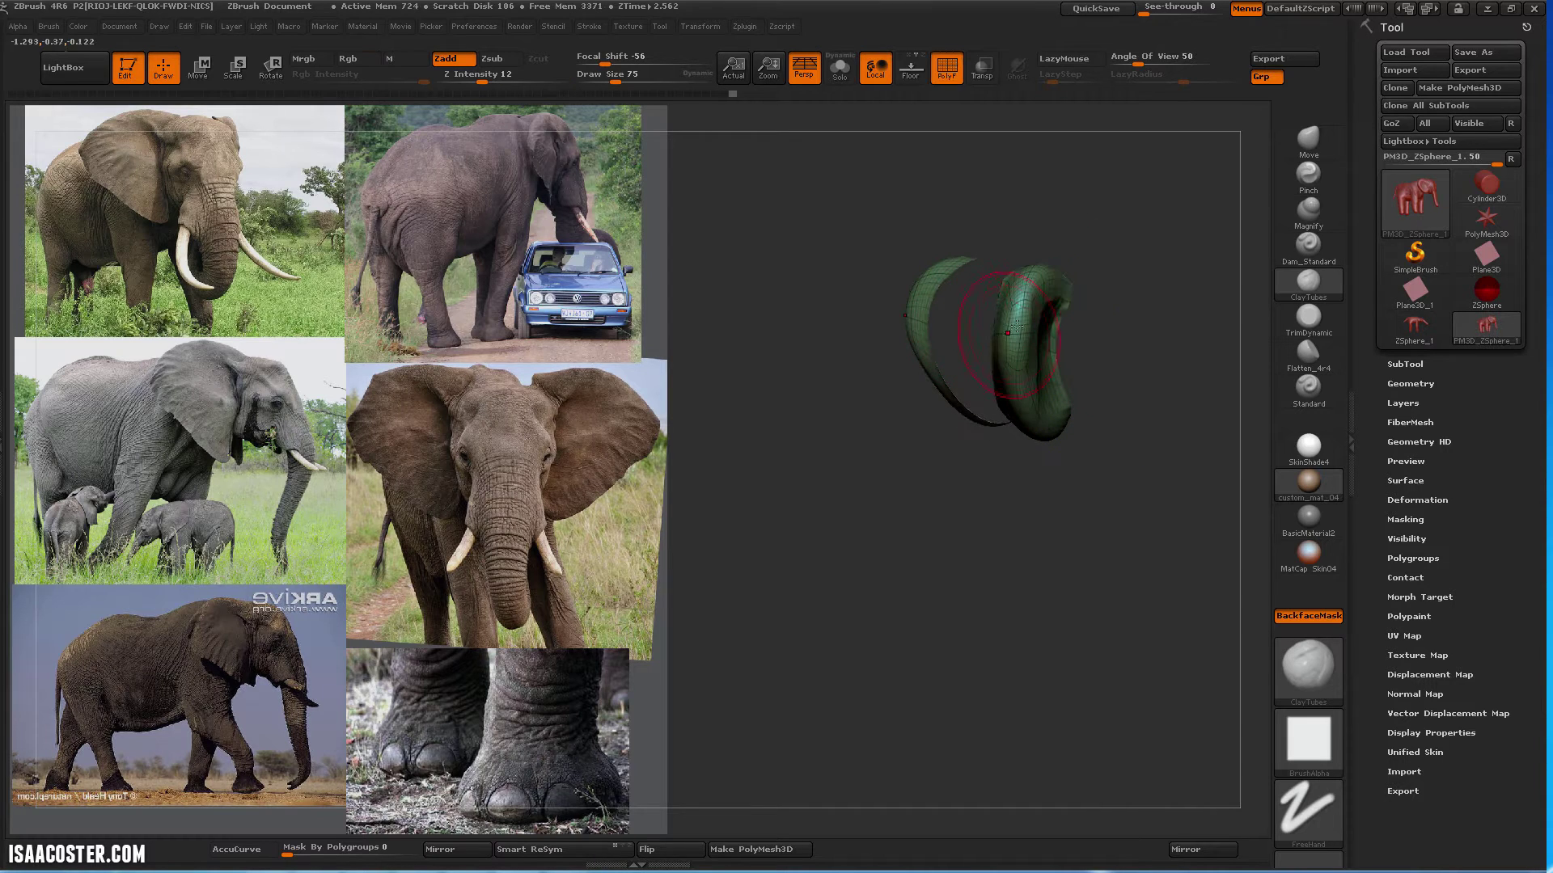
drag(1082, 183, 1103, 456)
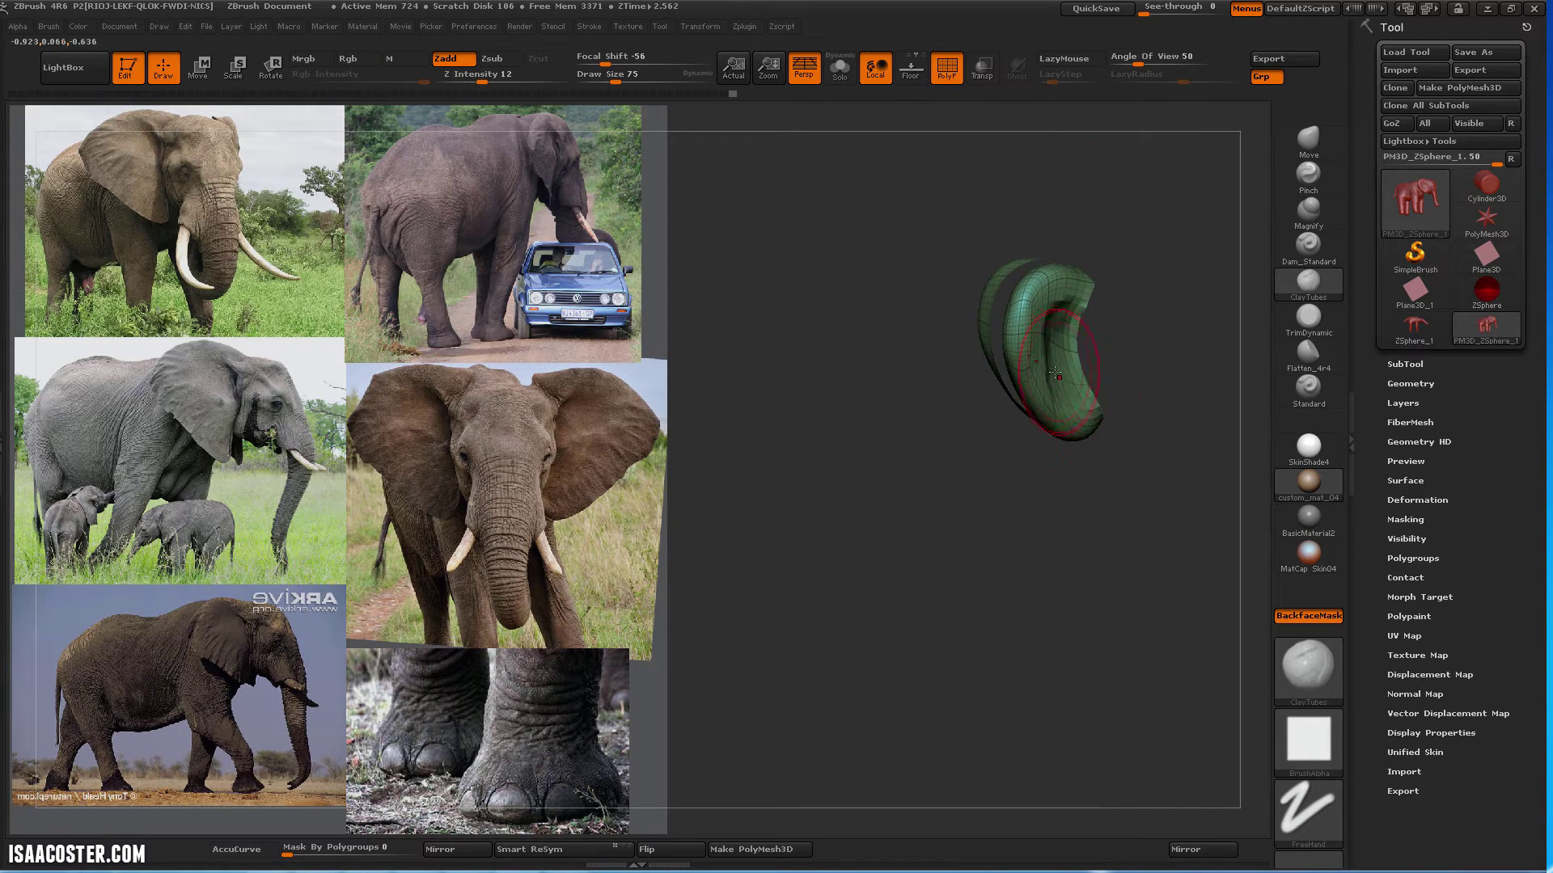
key(shift+f)
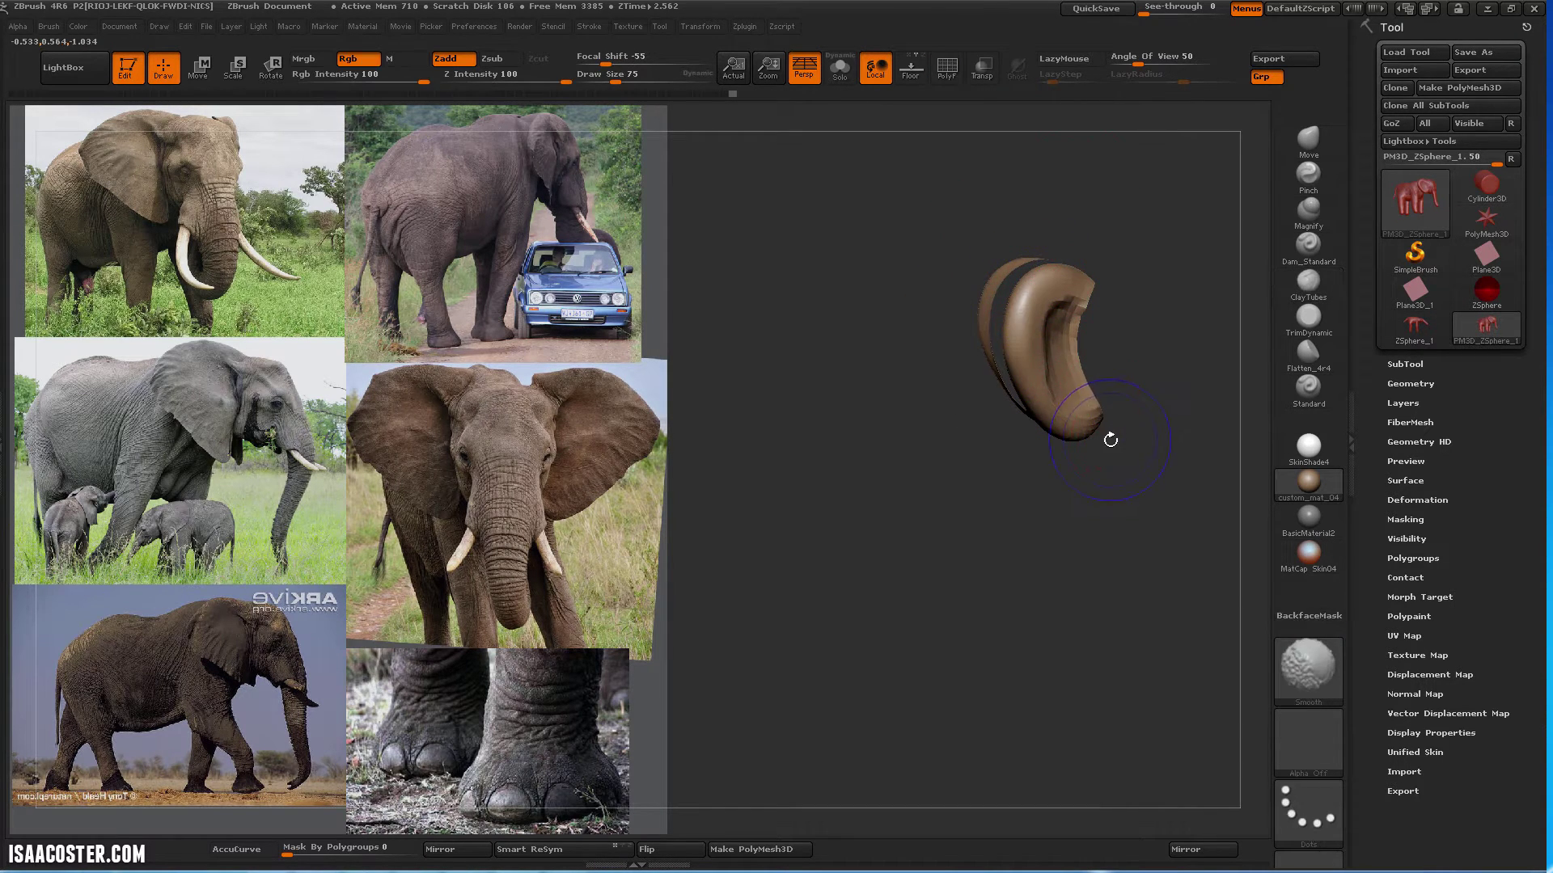
ctrl+shift+click(1102, 608)
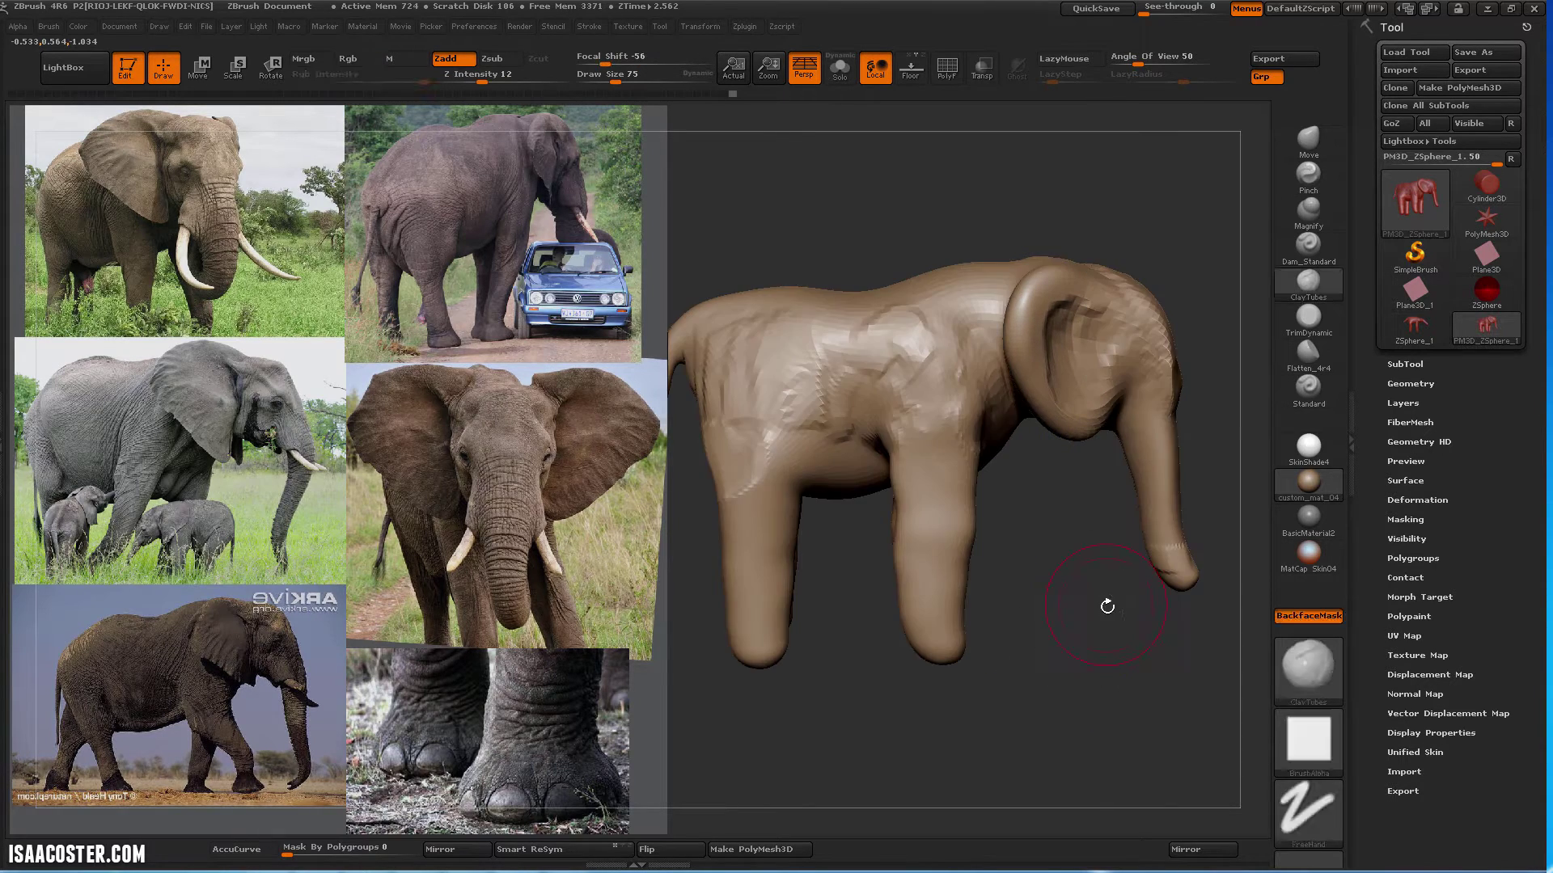
Isolate the trunk, assign it its own polygroup, and show the whole elephant again
key(shift+f)
drag(1107, 605, 1012, 607)
drag(1020, 266, 1051, 653)
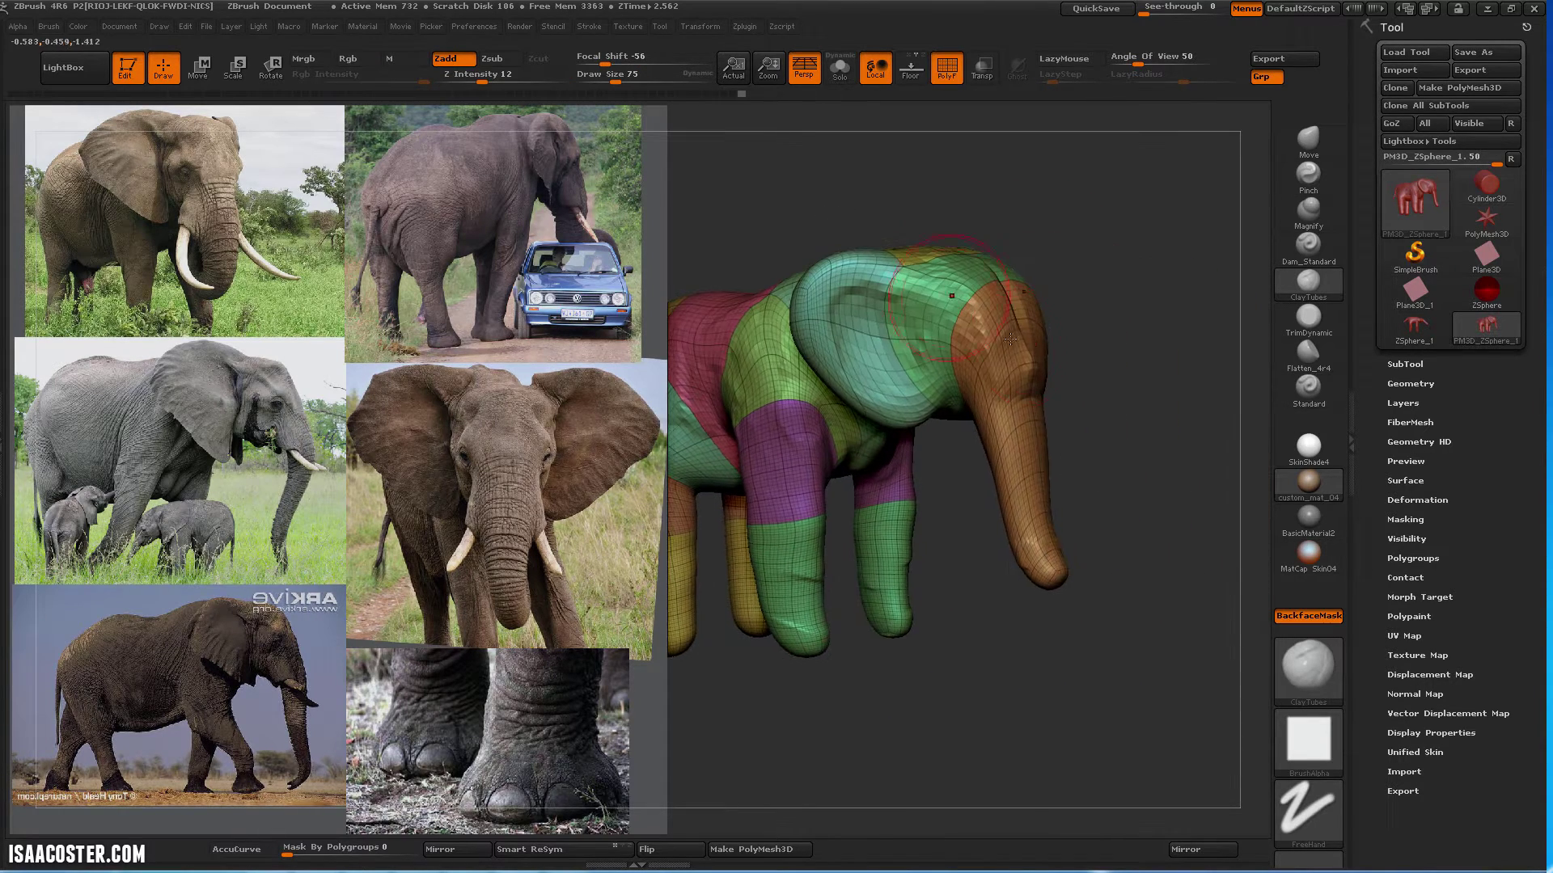
ctrl+shift+click(1042, 483)
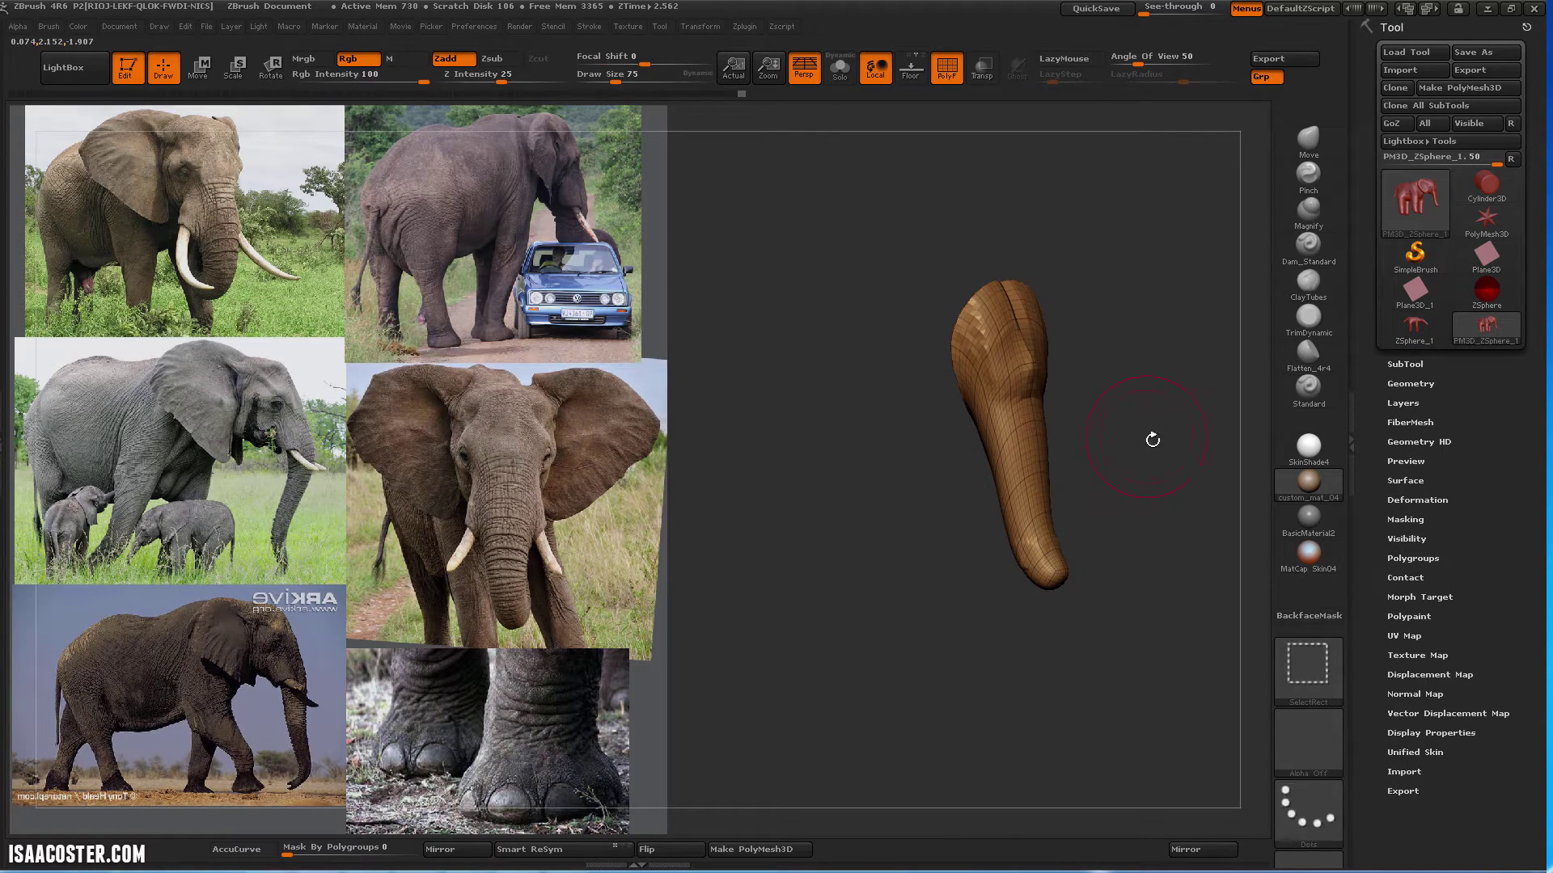
key(ctrl+w)
drag(1151, 440, 1123, 543)
ctrl+shift+click(1026, 605)
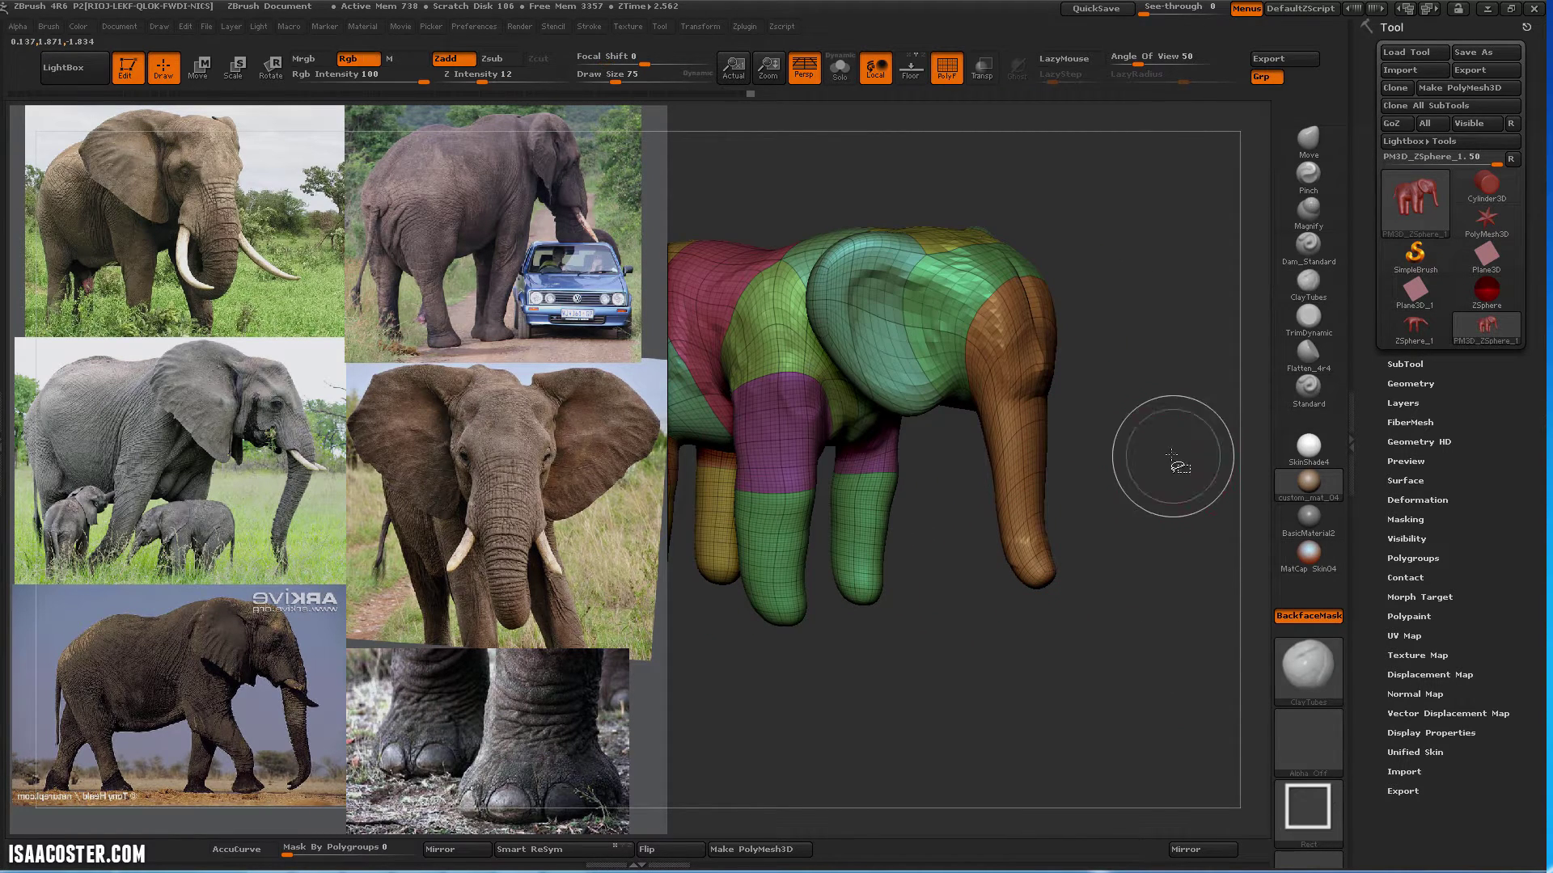
Hide only the trunk polygroup and restore the complete model
ctrl+shift+drag(1170, 308, 1091, 466)
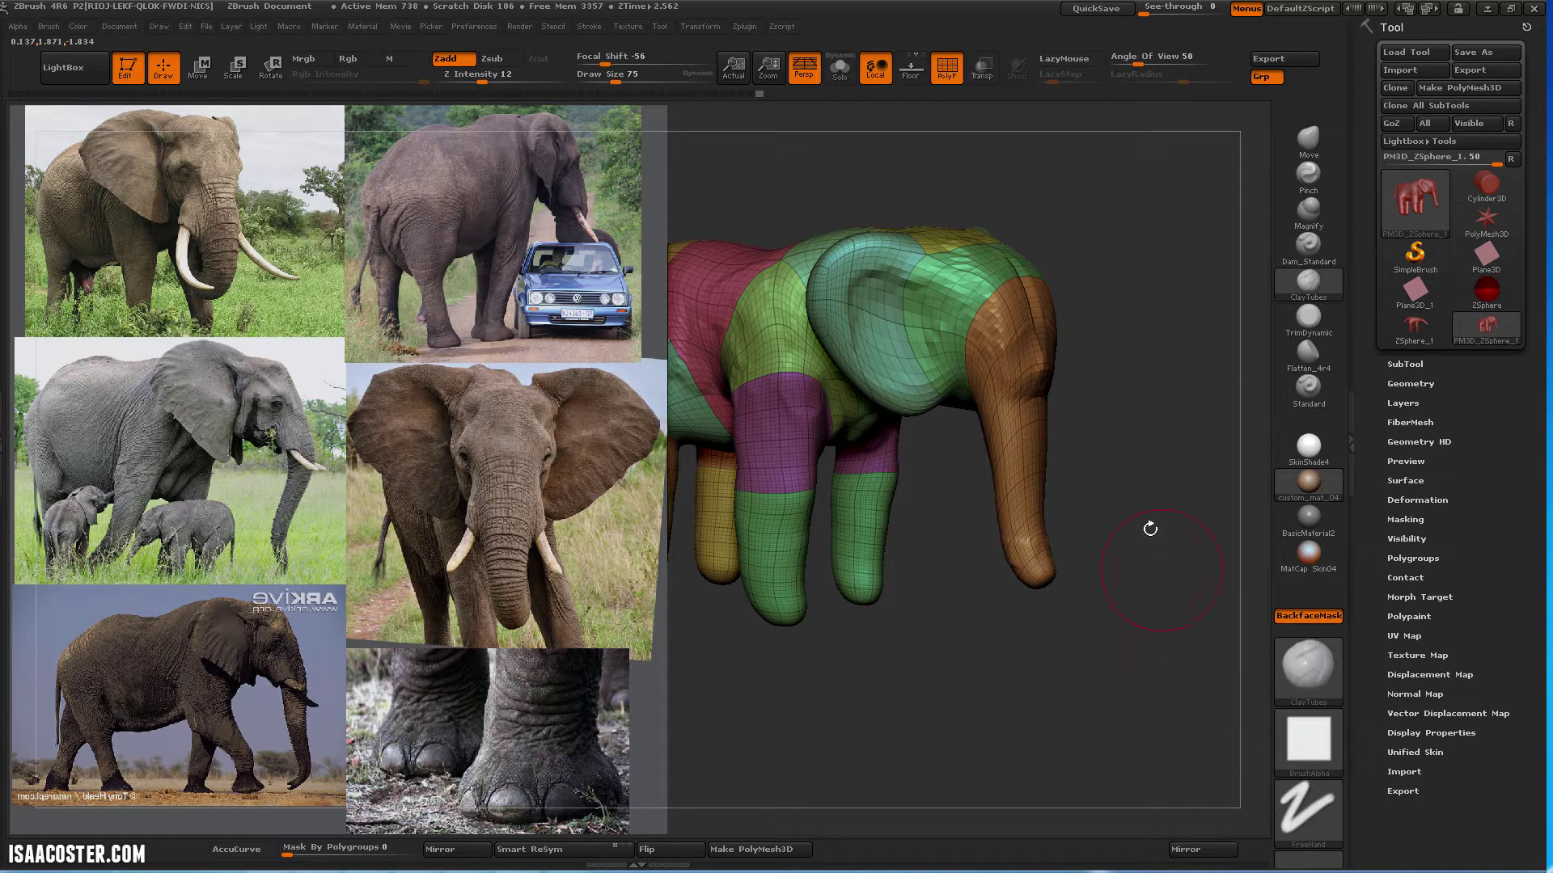
ctrl+shift+click(1022, 347)
ctrl+shift+click(1148, 526)
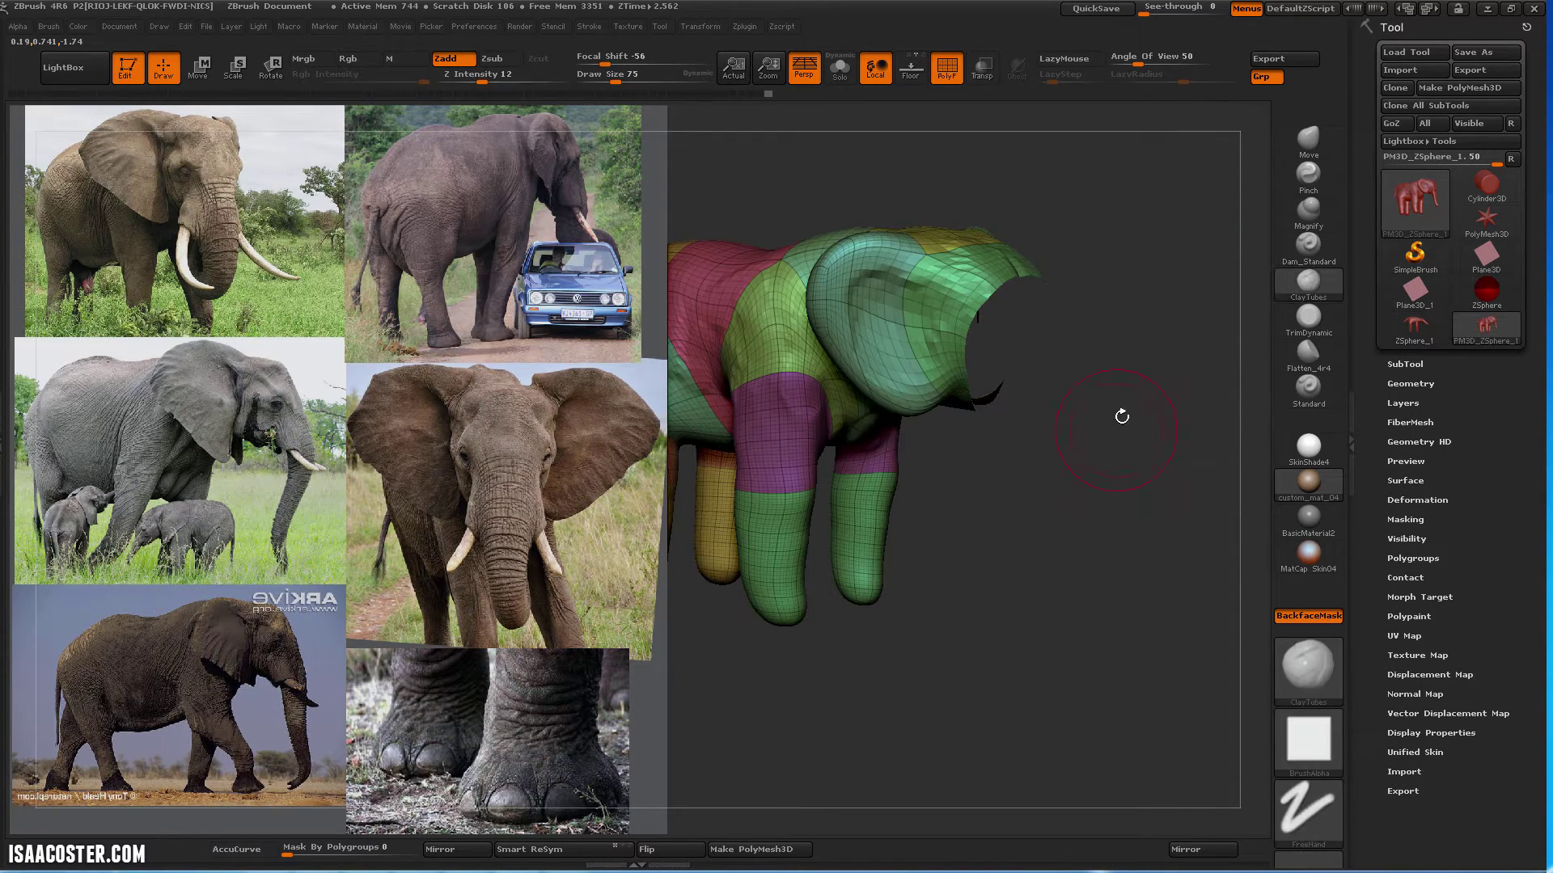
ctrl+shift+click(1189, 348)
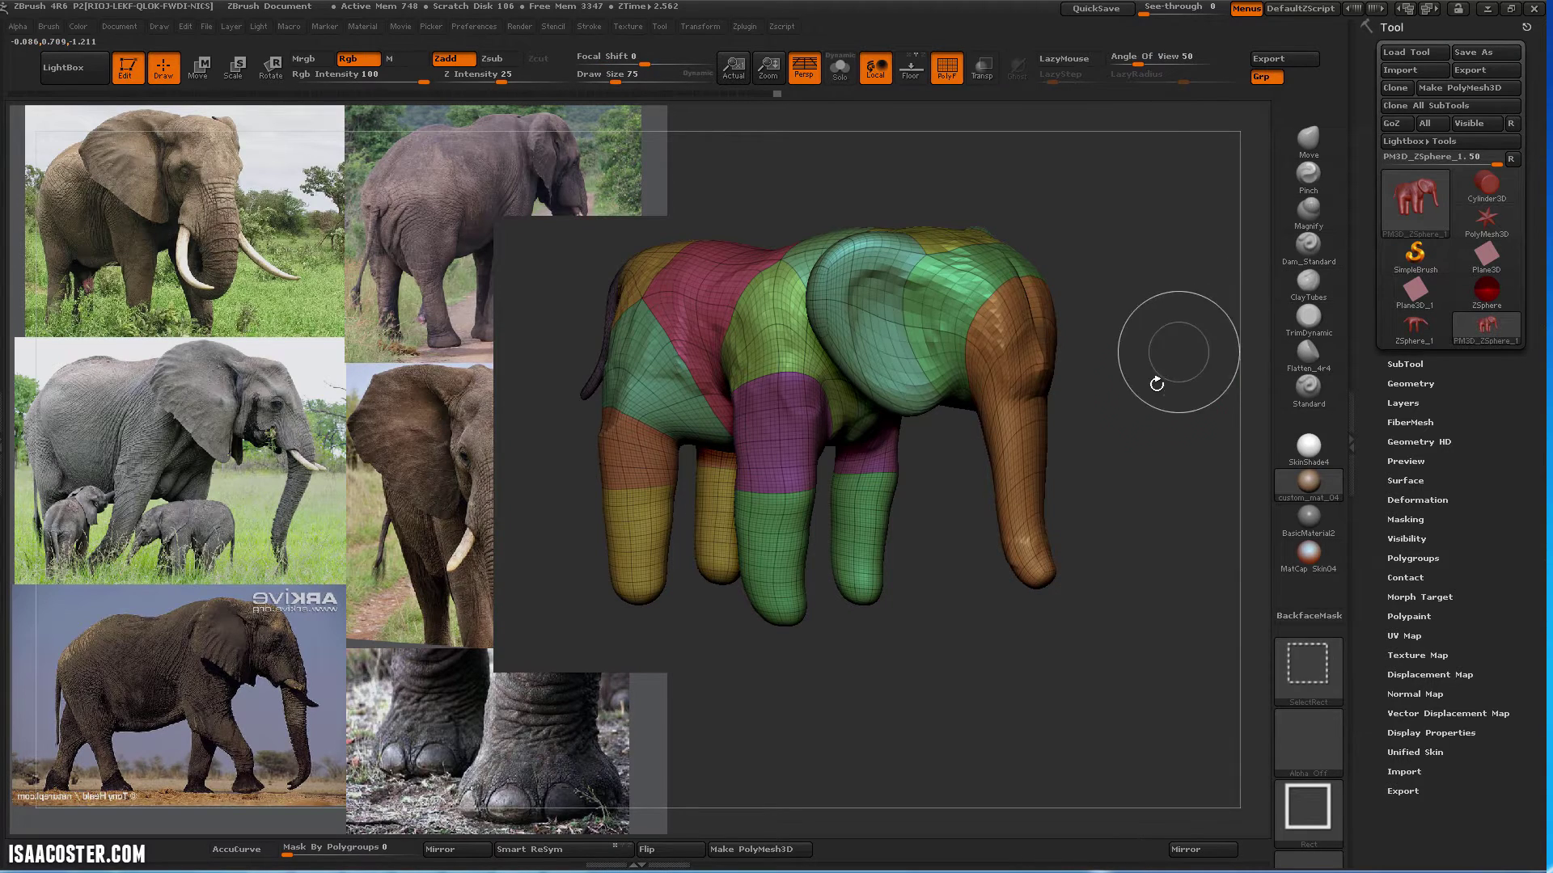
drag(1176, 355, 1157, 375)
Turn off the polygroup wireframe and build up the rump beside the tail with ClayTubes, enlarging the brush to draw size 97
alt+drag(1052, 534, 1113, 527)
mouse_move(1033, 632)
mouse_down()
mouse_move(1119, 658)
mouse_move(1078, 658)
mouse_move(1131, 650)
mouse_move(1116, 647)
mouse_move(1279, 294)
mouse_up()
key(shift+f)
click(1307, 276)
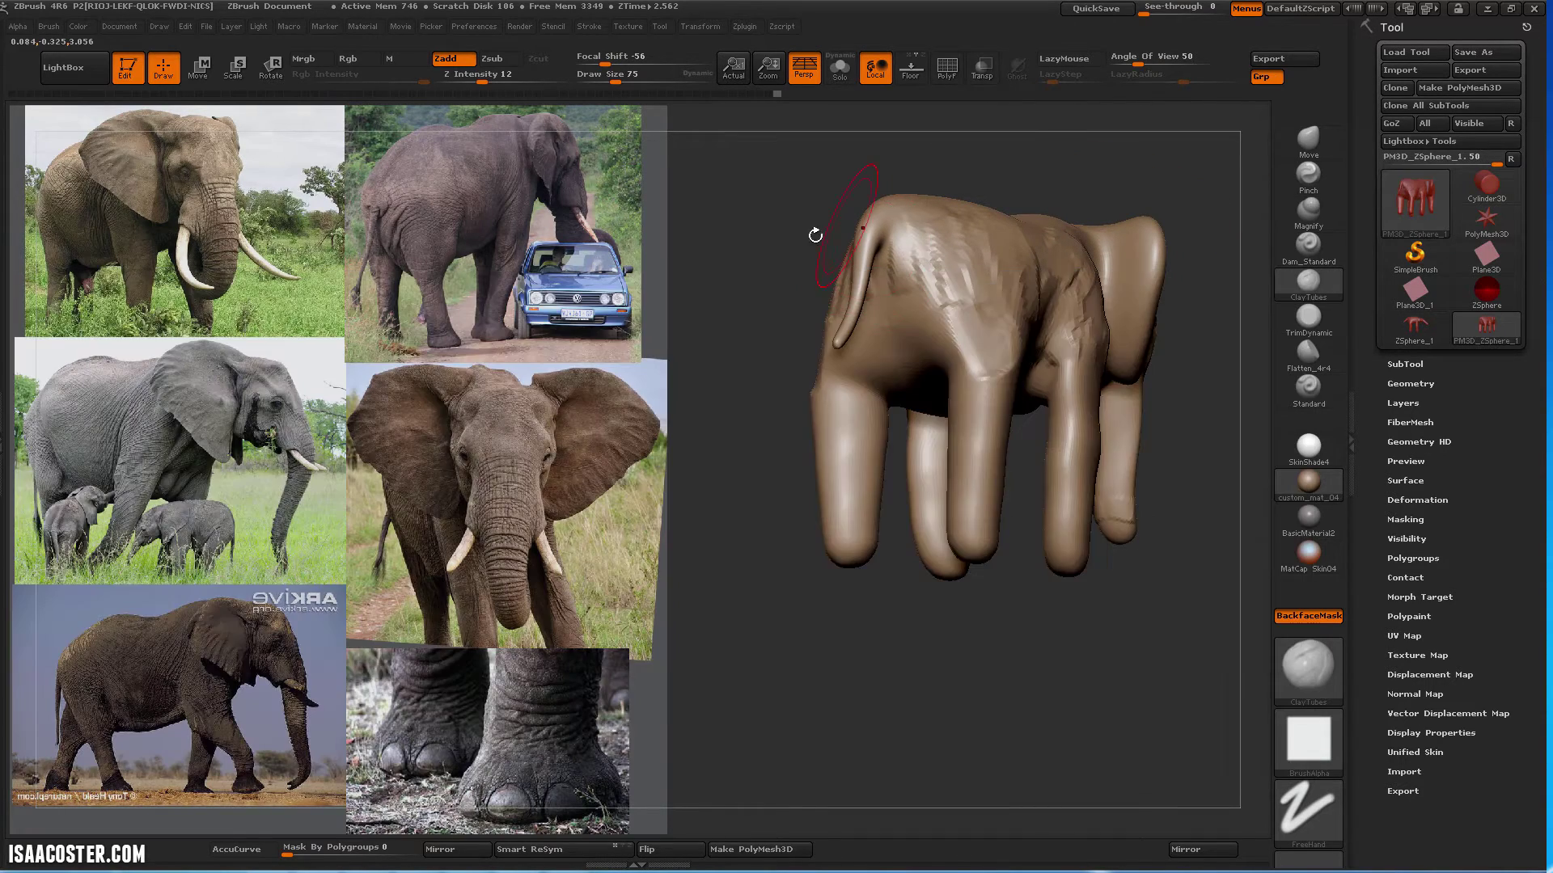
mouse_move(815, 234)
mouse_down()
mouse_move(881, 262)
mouse_move(921, 252)
mouse_up()
key(s)
drag(1030, 269, 1035, 268)
alt+drag(974, 402, 814, 462)
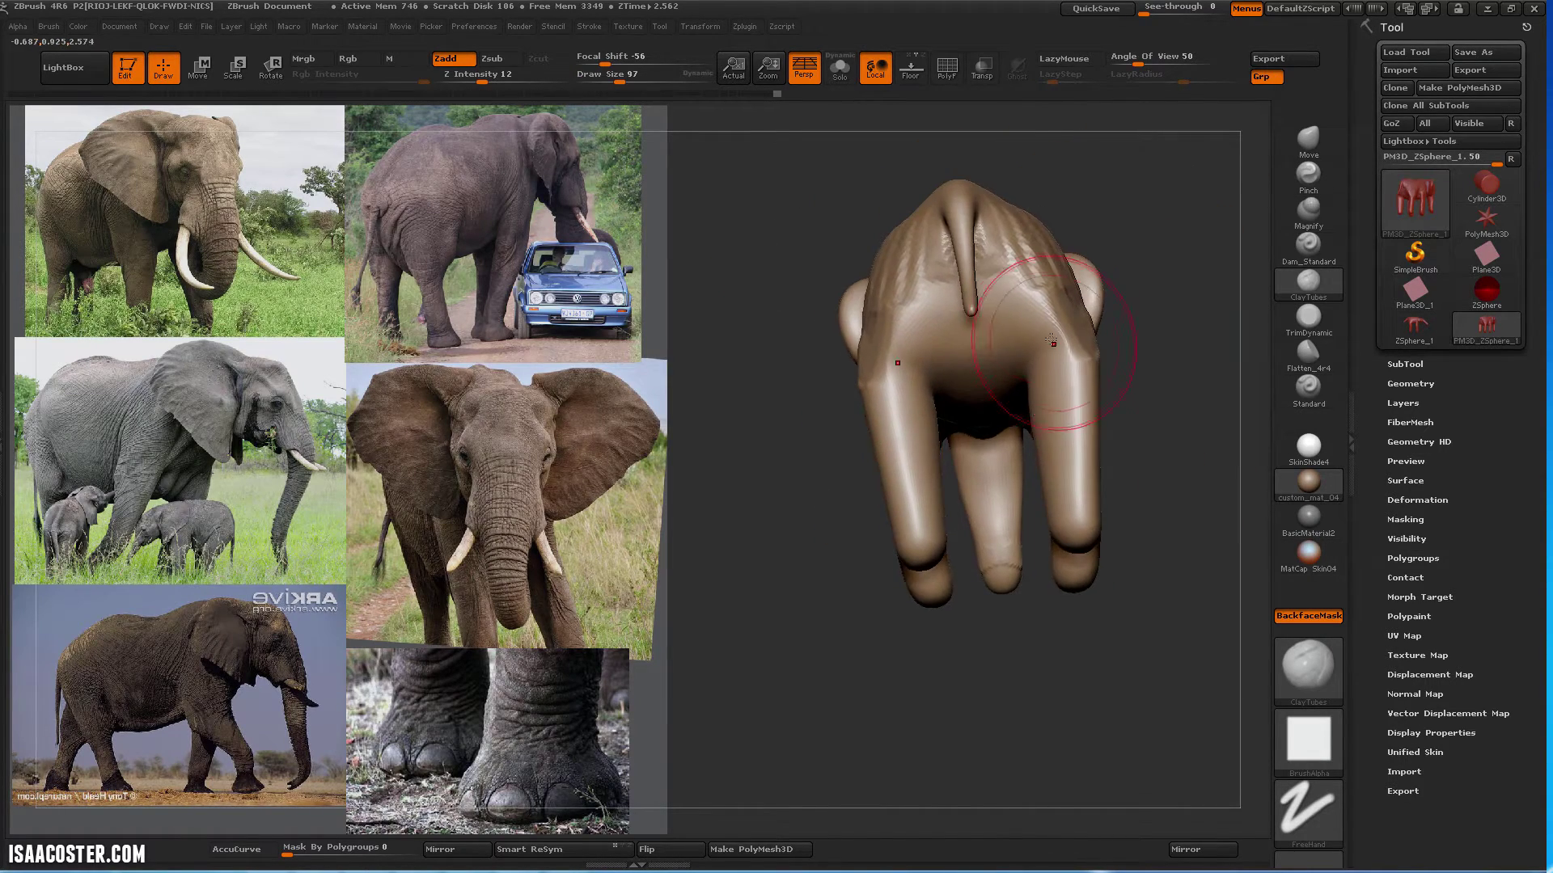
Shape the back of the rump and the upper hind legs with the ClayTubes brush at draw size 47
key(s)
mouse_move(1054, 302)
mouse_down()
mouse_move(1041, 302)
mouse_move(1076, 392)
mouse_up()
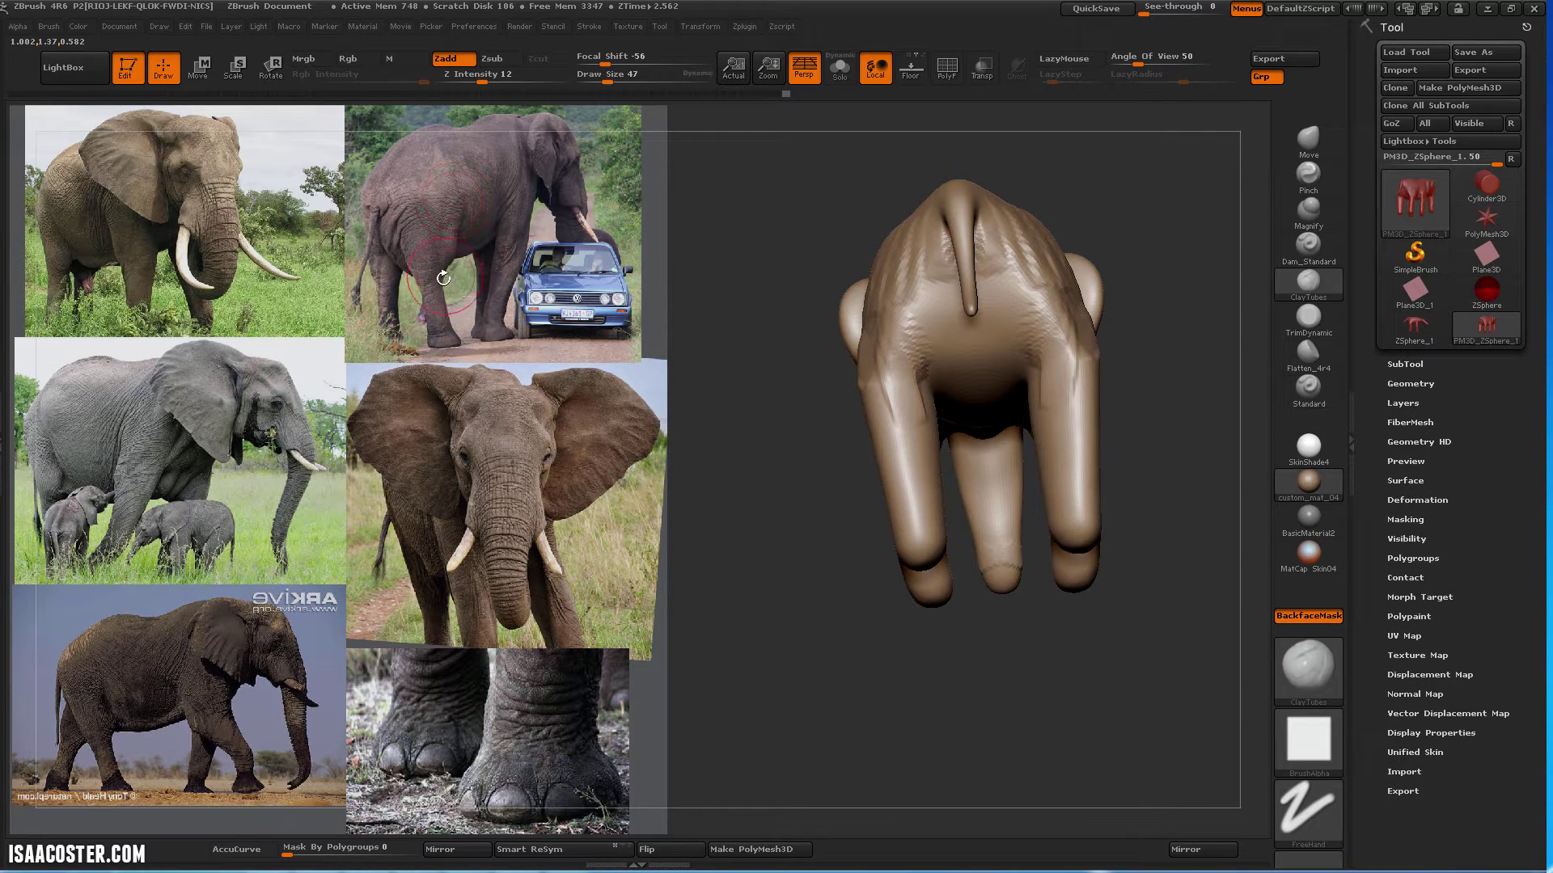
drag(846, 584, 990, 420)
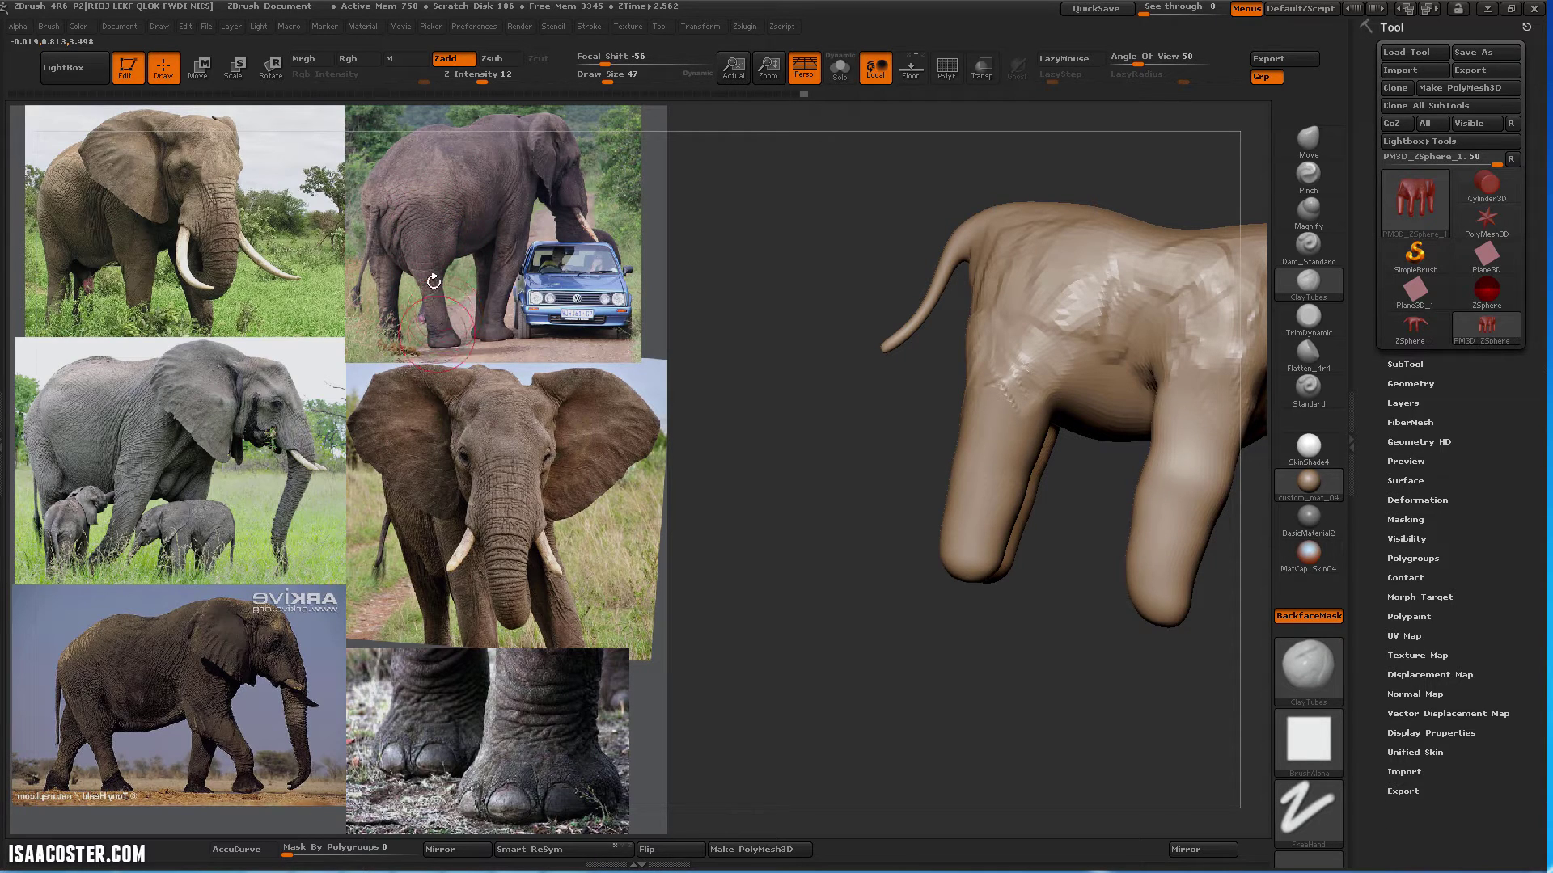
drag(821, 638, 996, 367)
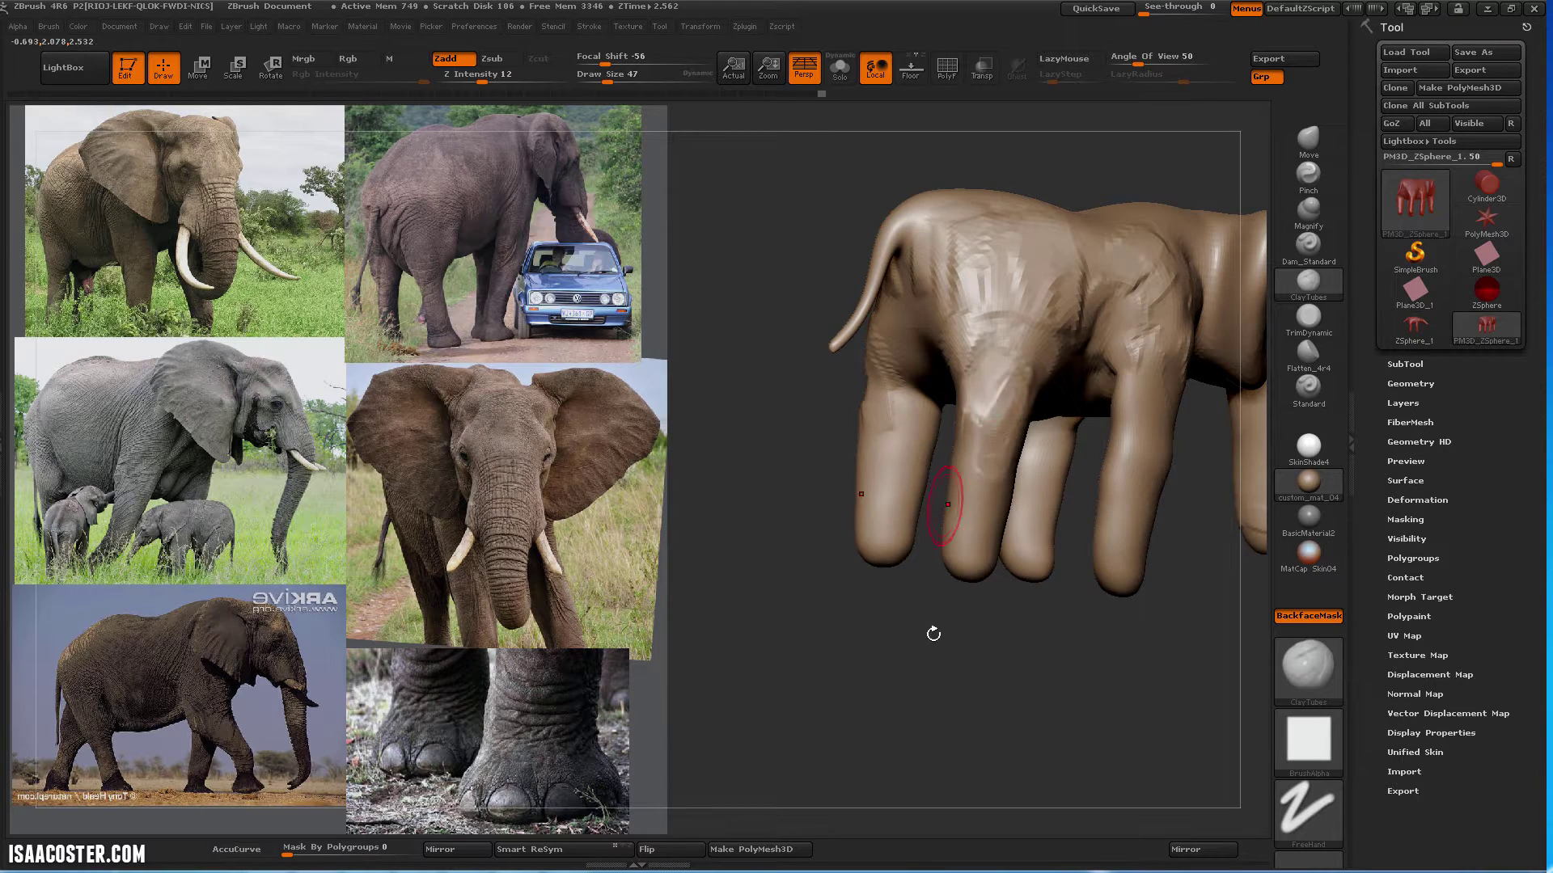
mouse_move(929, 631)
mouse_down()
mouse_move(824, 379)
mouse_move(841, 437)
mouse_move(873, 452)
mouse_move(857, 405)
mouse_move(889, 380)
mouse_up()
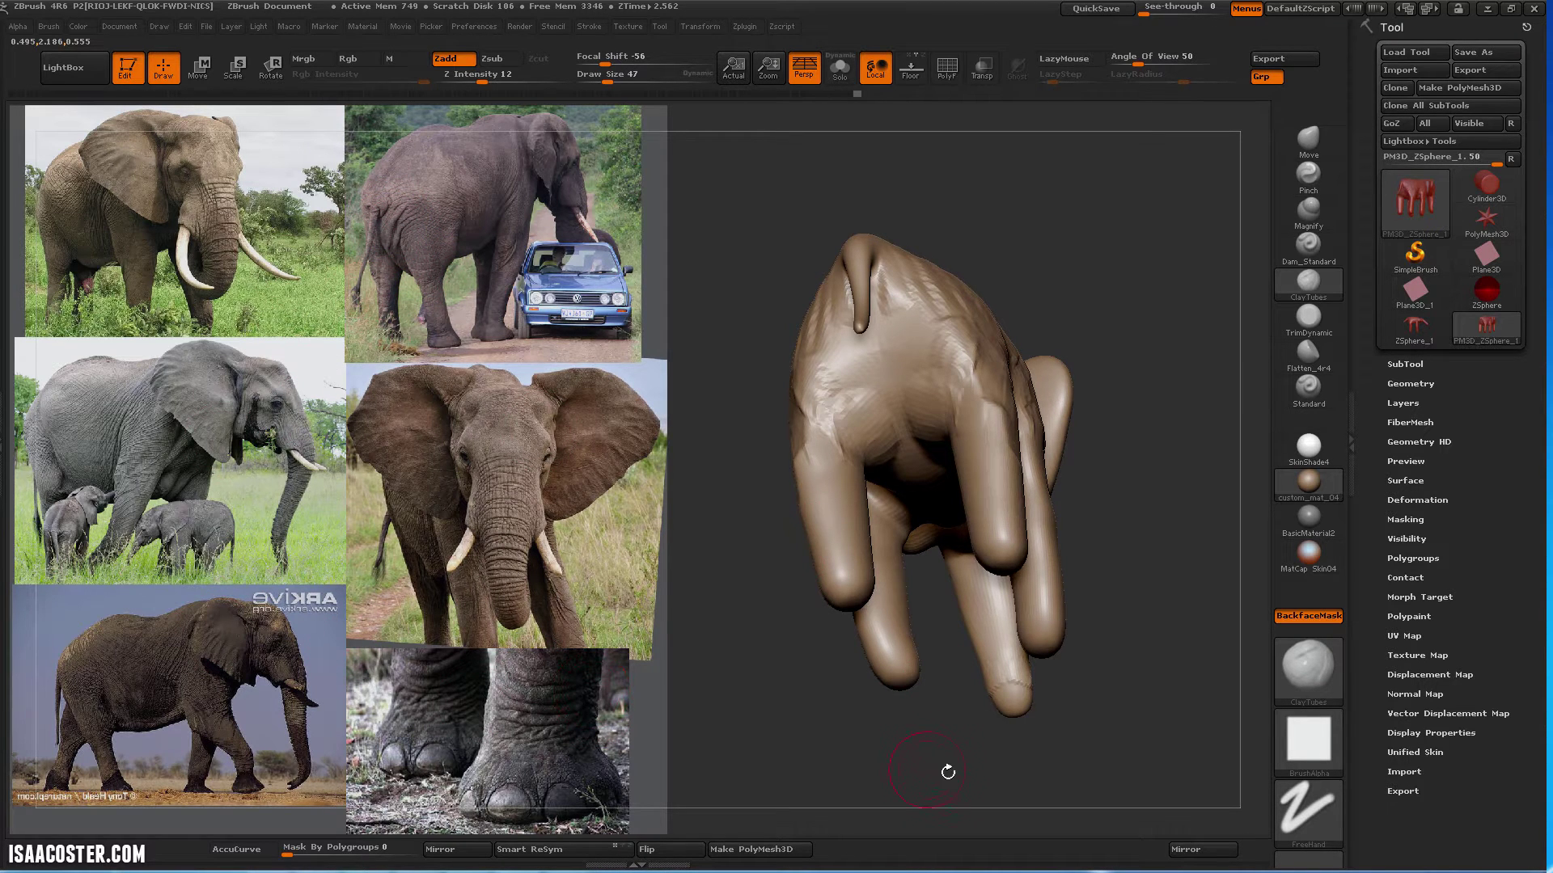
Add clay strokes to the backs of the thighs and down the hind legs with ClayTubes at draw size 47
mouse_move(948, 772)
mouse_down()
mouse_move(857, 420)
mouse_move(930, 388)
mouse_move(930, 372)
mouse_up()
mouse_move(849, 340)
mouse_down()
mouse_move(862, 404)
mouse_move(857, 348)
mouse_up()
drag(841, 437, 946, 420)
mouse_move(755, 356)
mouse_down()
mouse_move(865, 453)
mouse_move(845, 457)
mouse_up()
mouse_move(748, 389)
mouse_down()
mouse_move(854, 376)
mouse_move(849, 388)
mouse_up()
drag(800, 420, 861, 526)
drag(1027, 372, 1023, 315)
drag(926, 485, 904, 438)
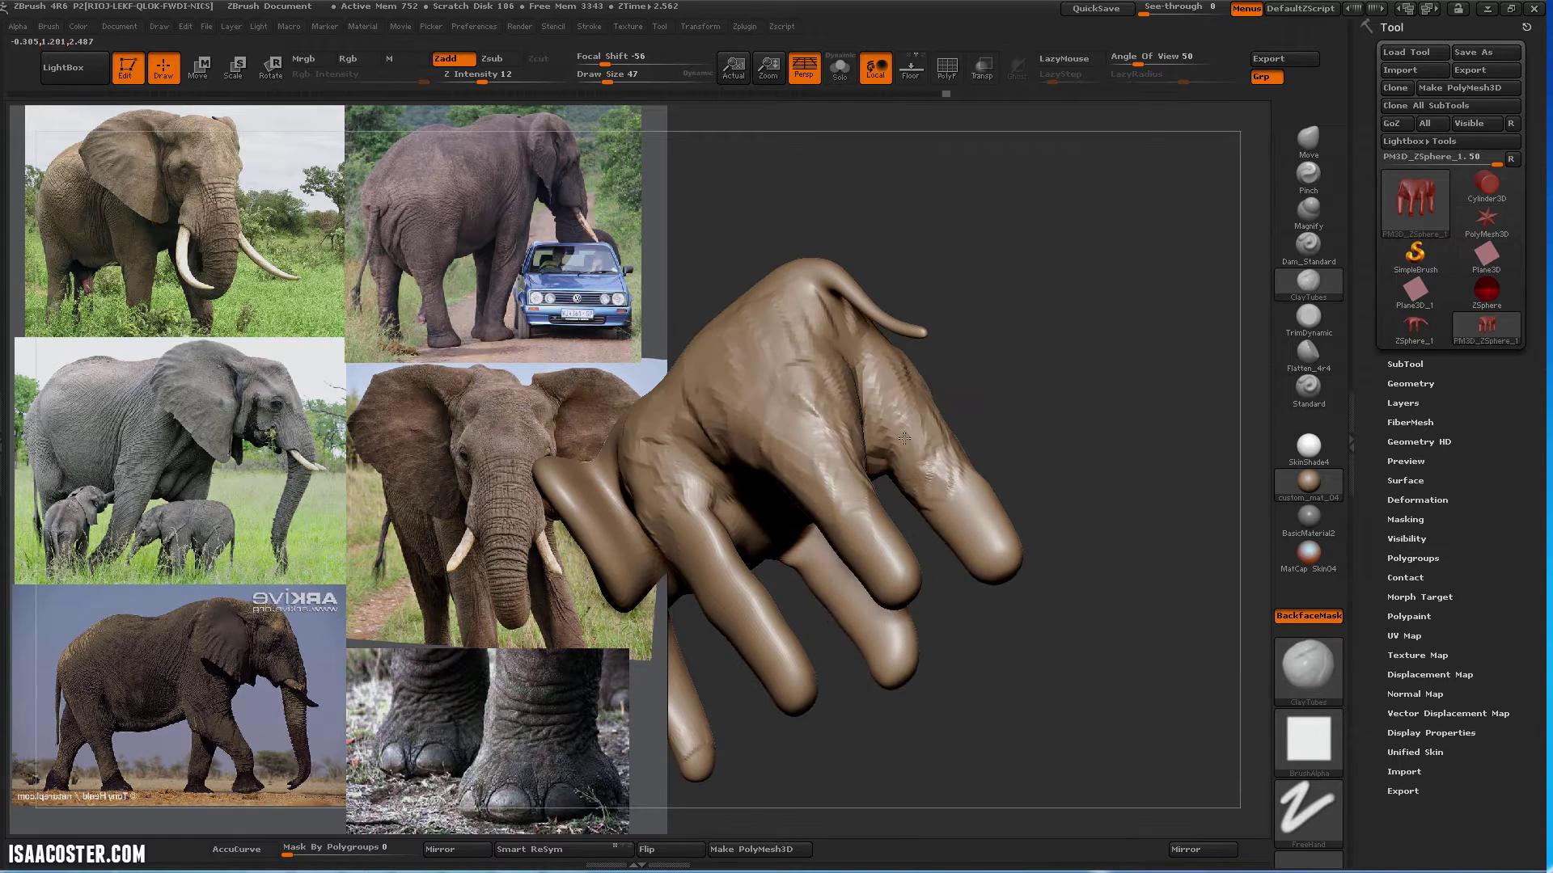
Build up the inner sides of the hind legs near the belly with the ClayTubes brush at draw size 47
drag(1051, 501, 1035, 388)
mouse_move(845, 485)
mouse_down()
mouse_move(890, 453)
mouse_move(922, 499)
mouse_move(961, 487)
mouse_up()
drag(878, 461, 883, 503)
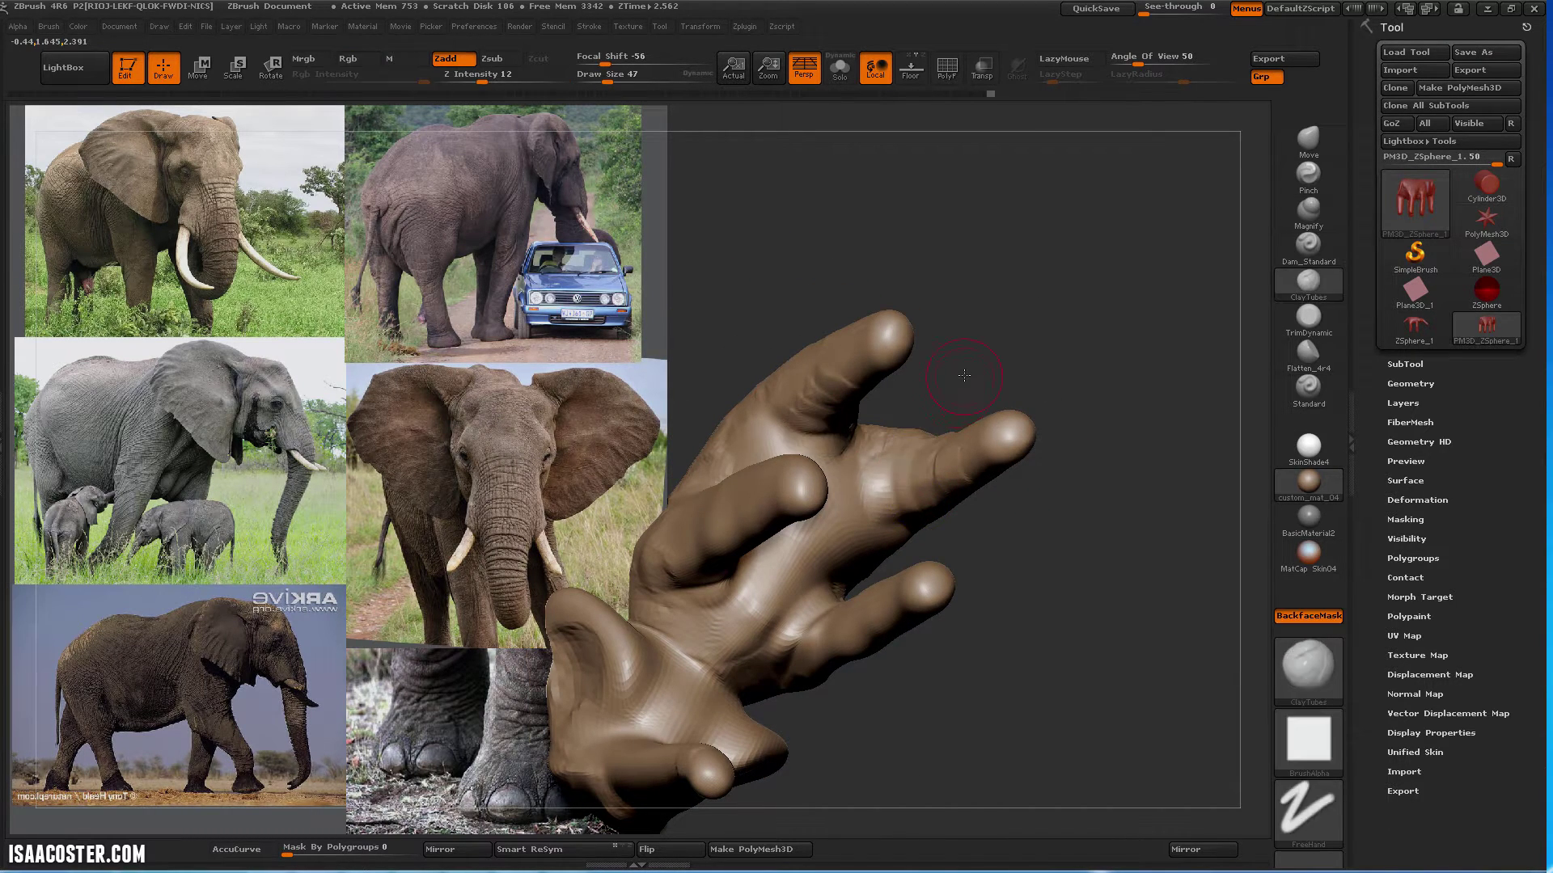
drag(964, 375, 1143, 707)
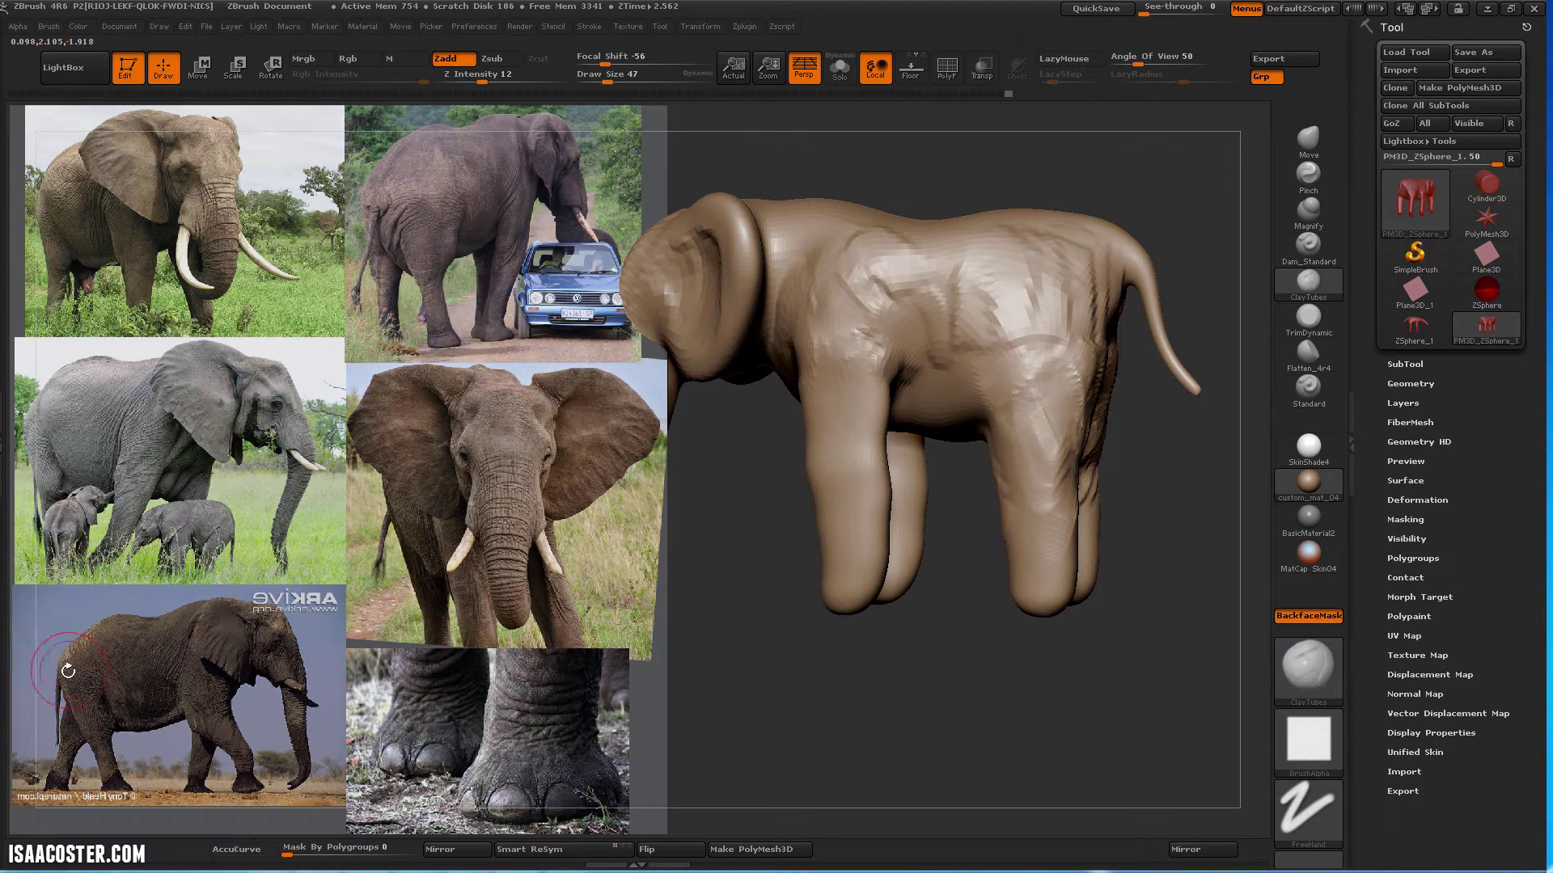
Select the Move brush, snap the elephant to a side view, and turn off perspective
drag(1140, 608, 1182, 595)
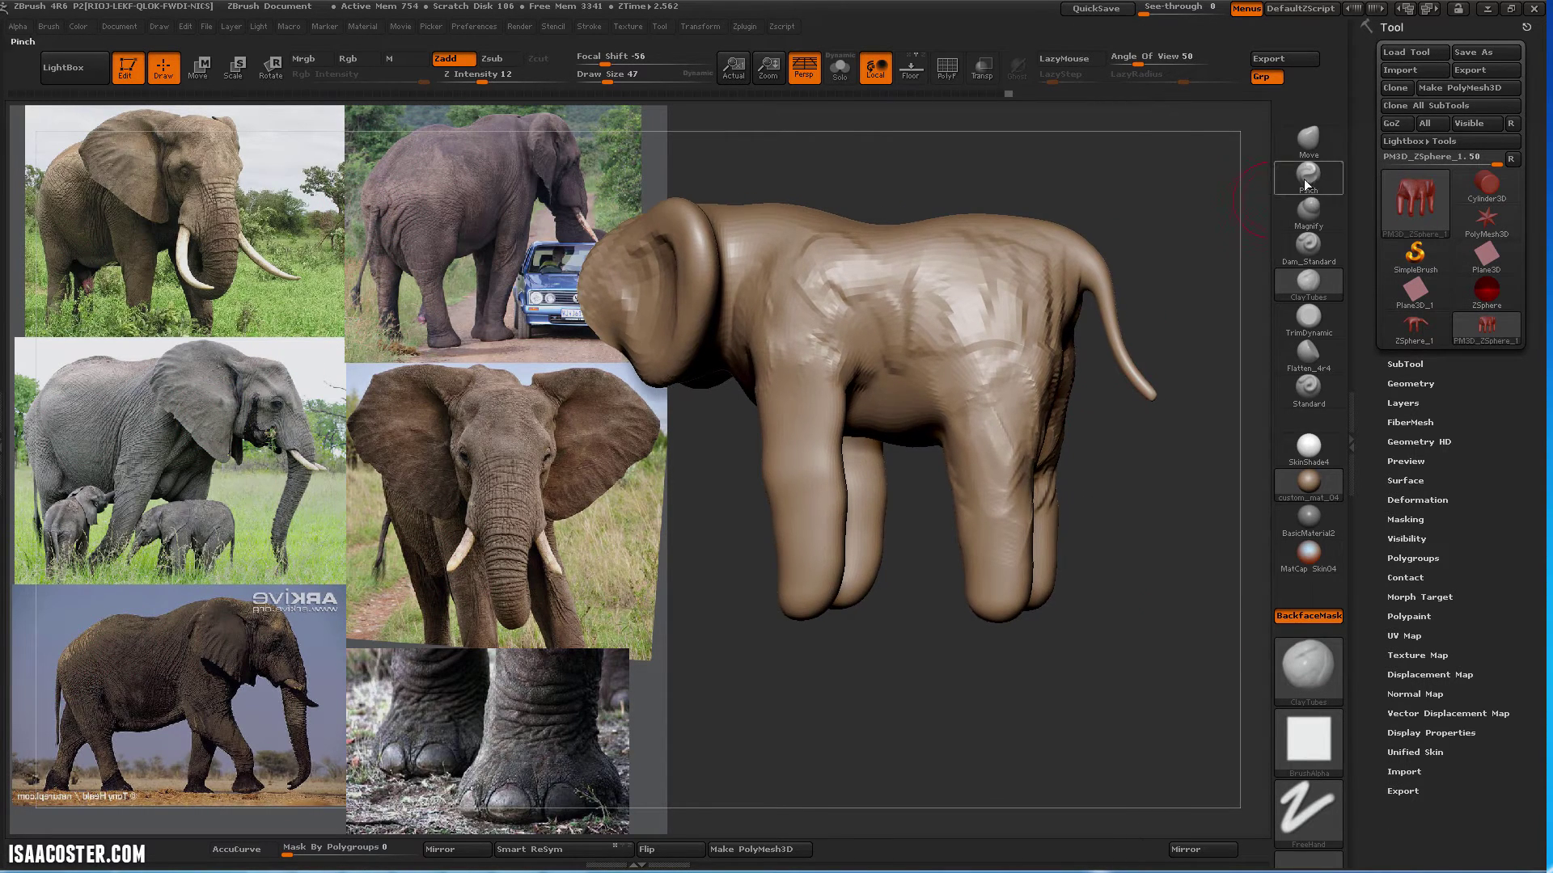
click(1308, 141)
shift+drag(1157, 234, 1189, 251)
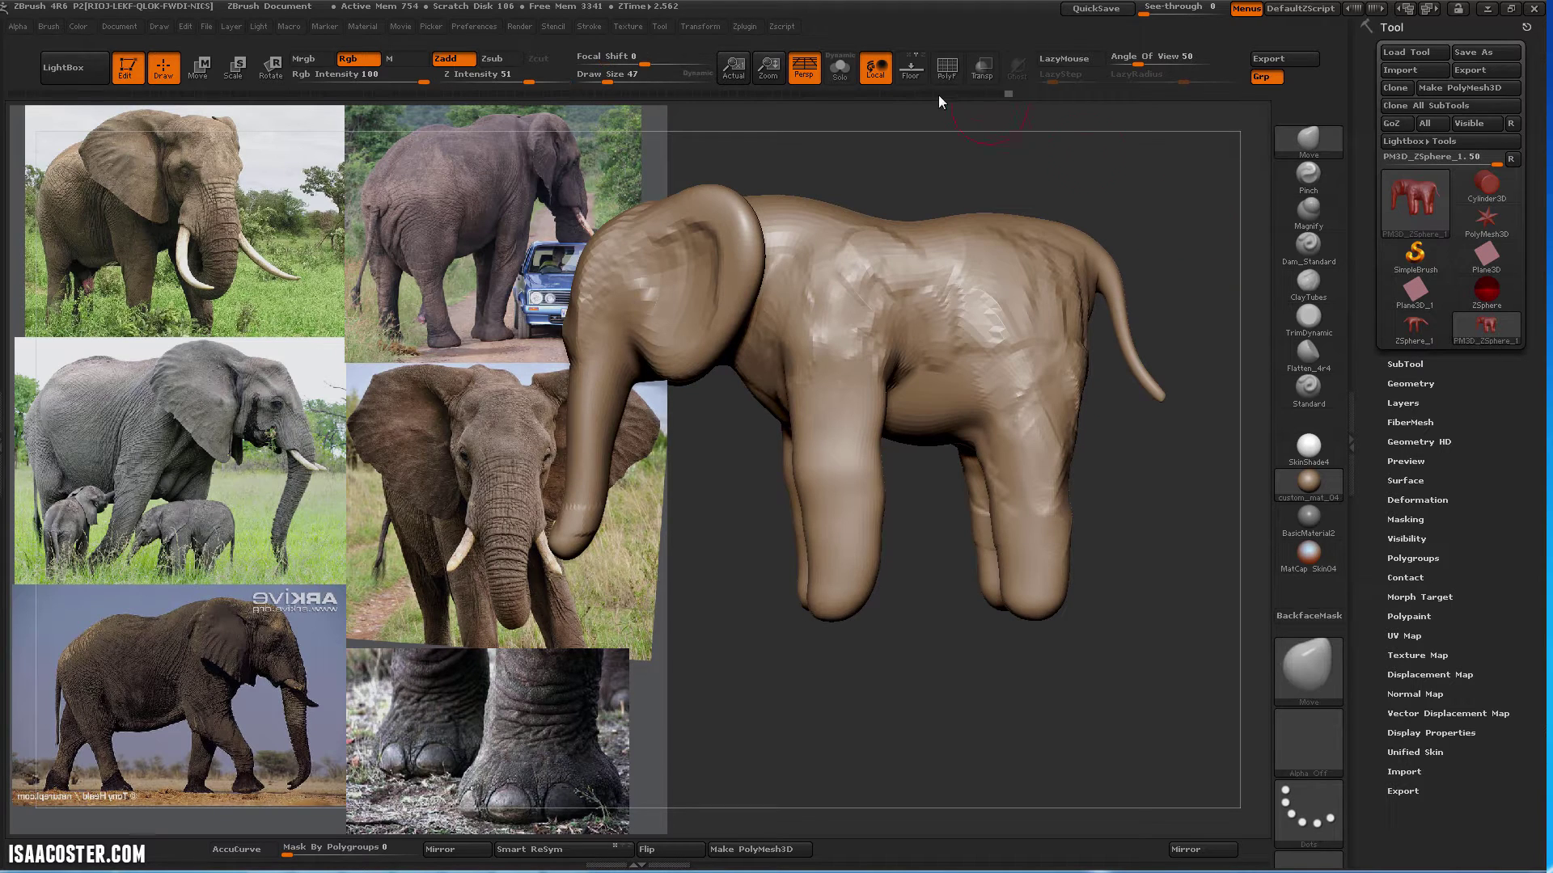
click(805, 71)
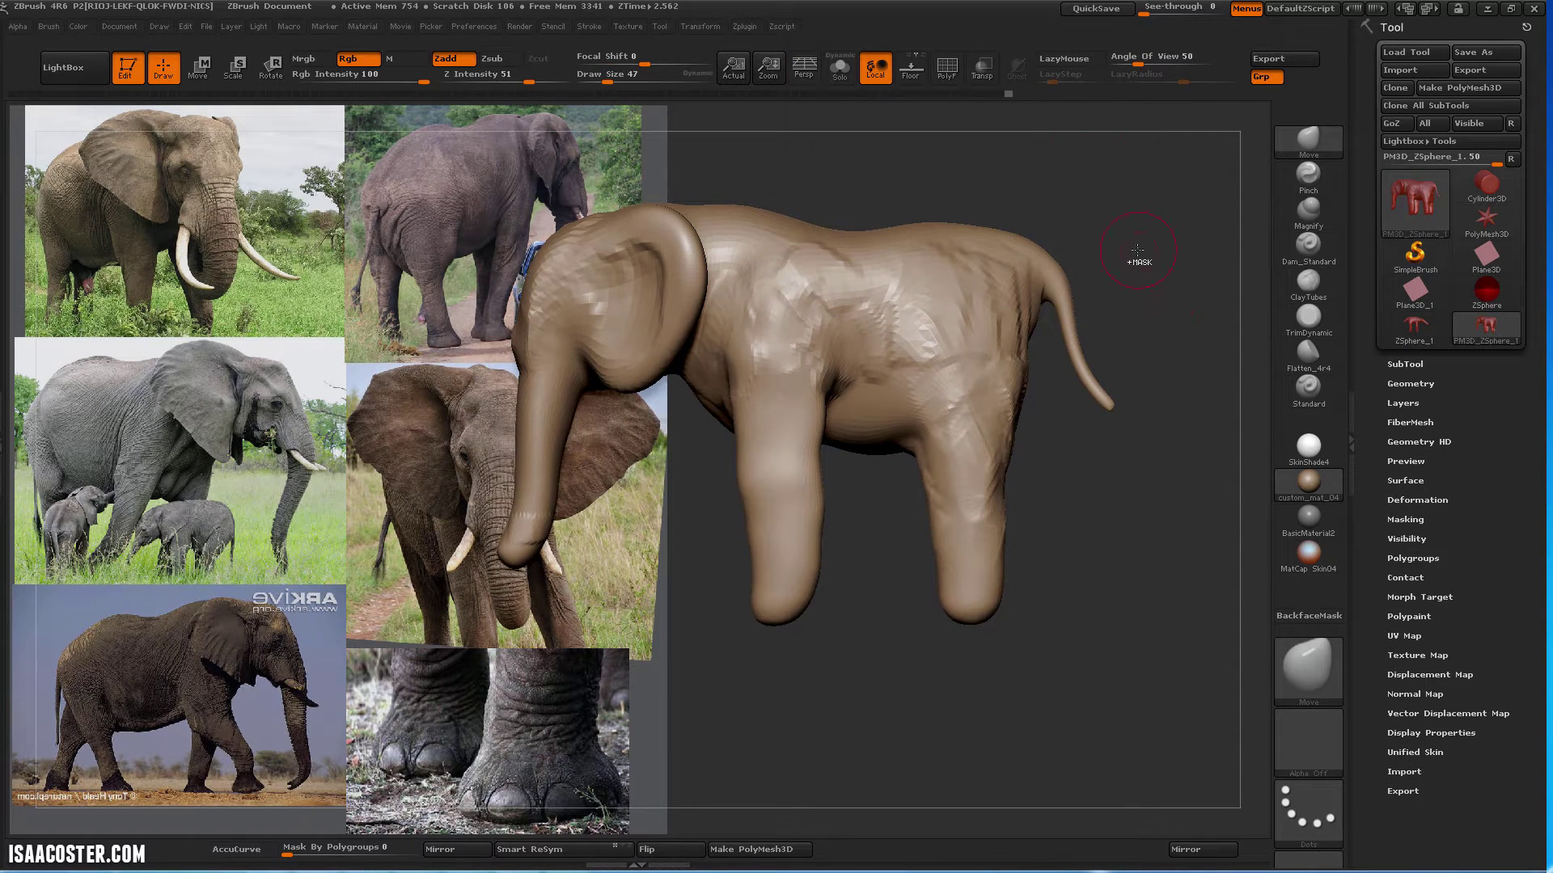
Set the masking brush to MaskLasso and try a lasso mask around the rump and tail
key(ctrl)
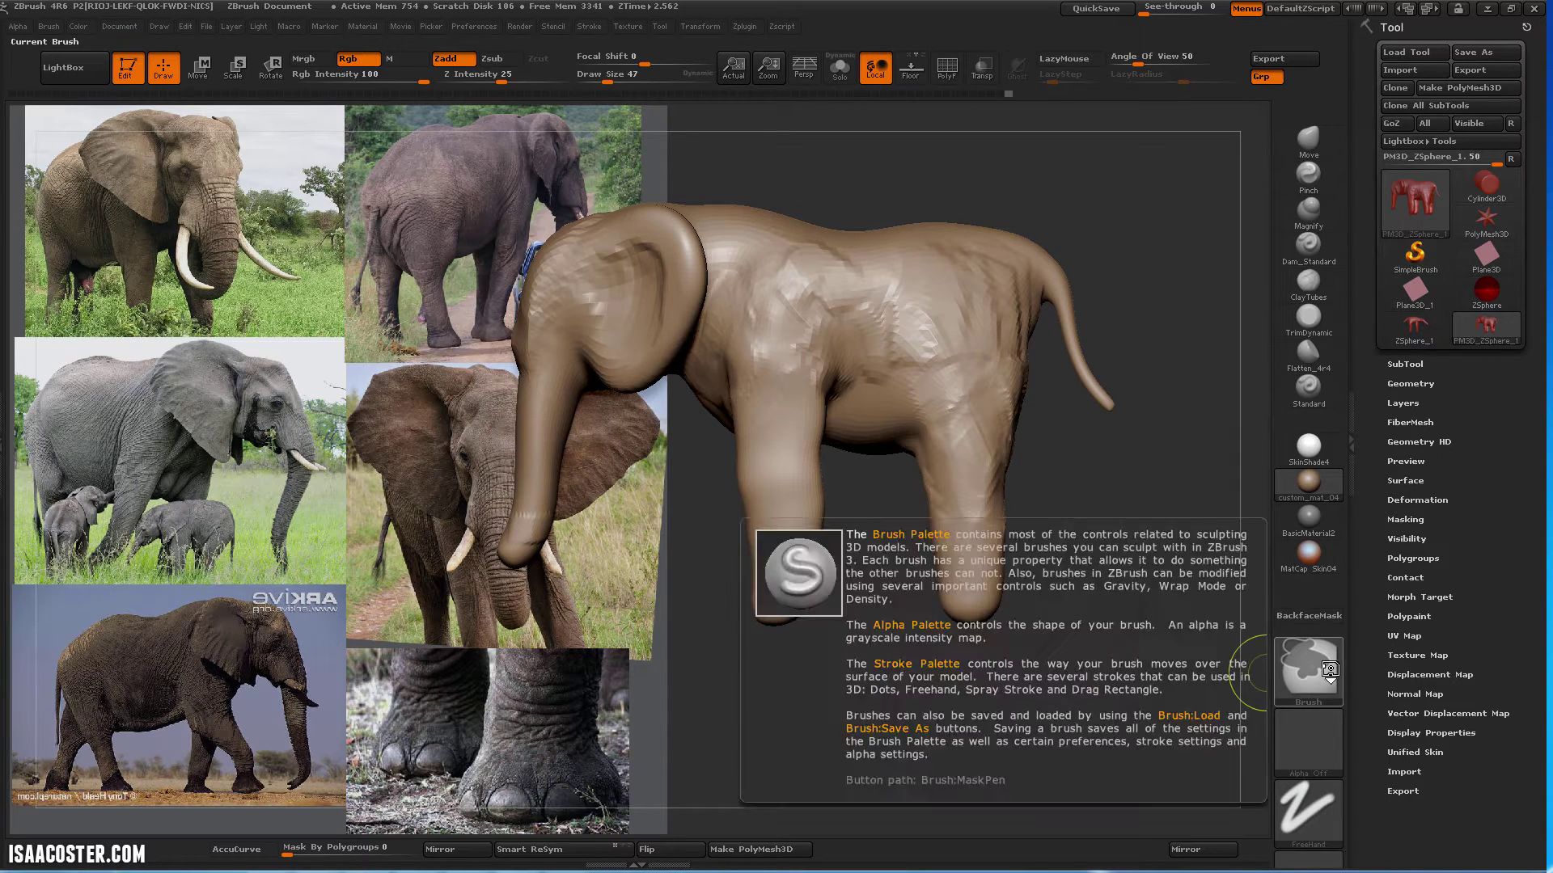
click(1332, 669)
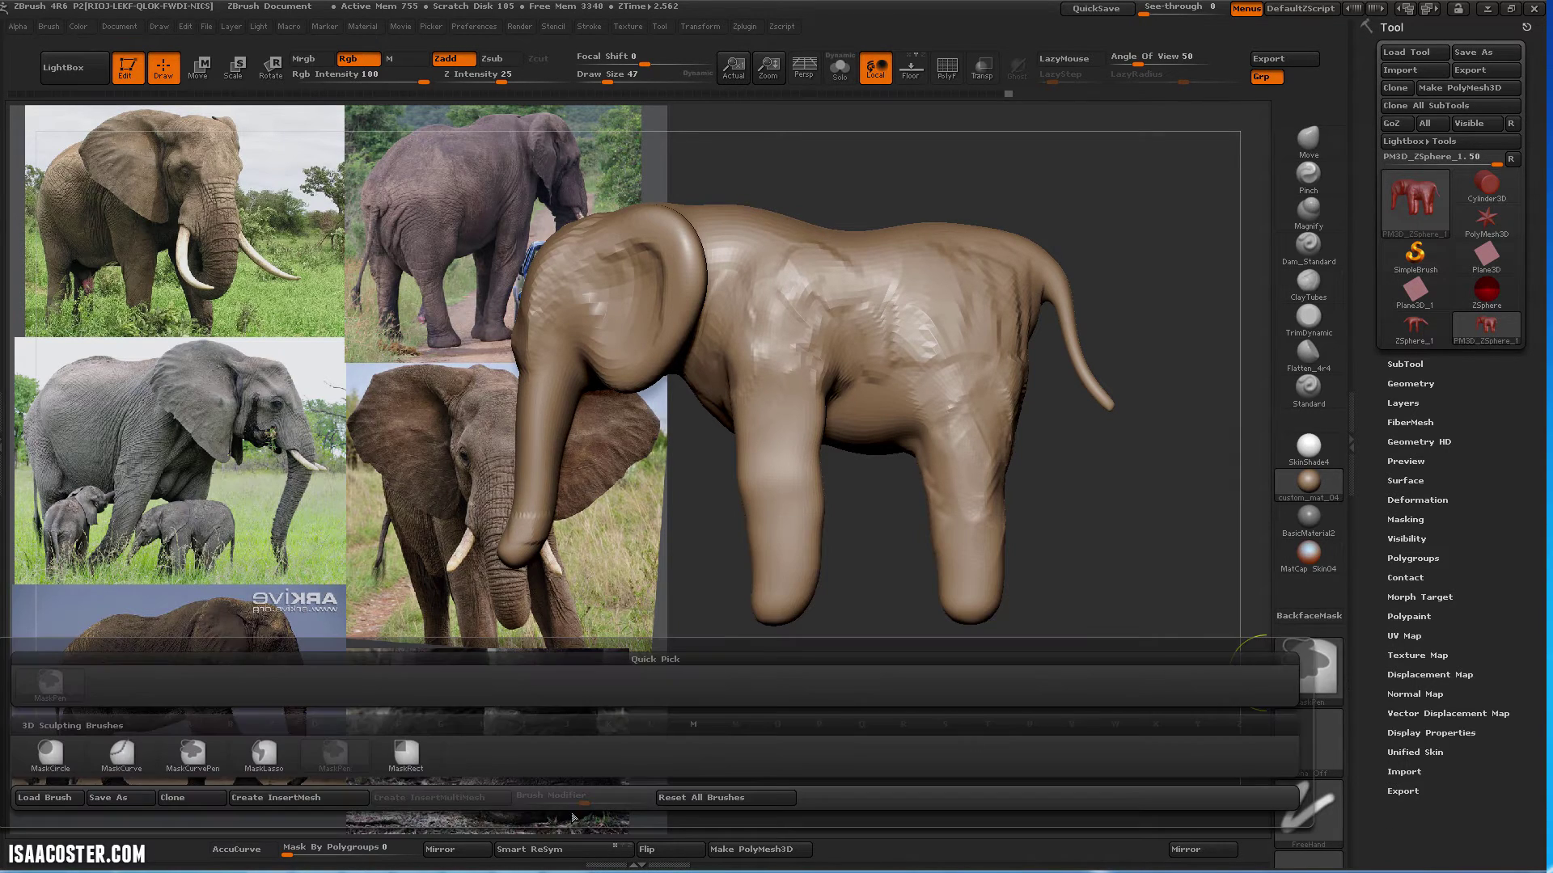
click(269, 751)
mouse_move(1159, 340)
ctrl+mouse_down()
mouse_move(1132, 457)
mouse_move(1051, 336)
mouse_move(1011, 194)
mouse_move(1081, 221)
ctrl+mouse_up()
key(ctrl+z)
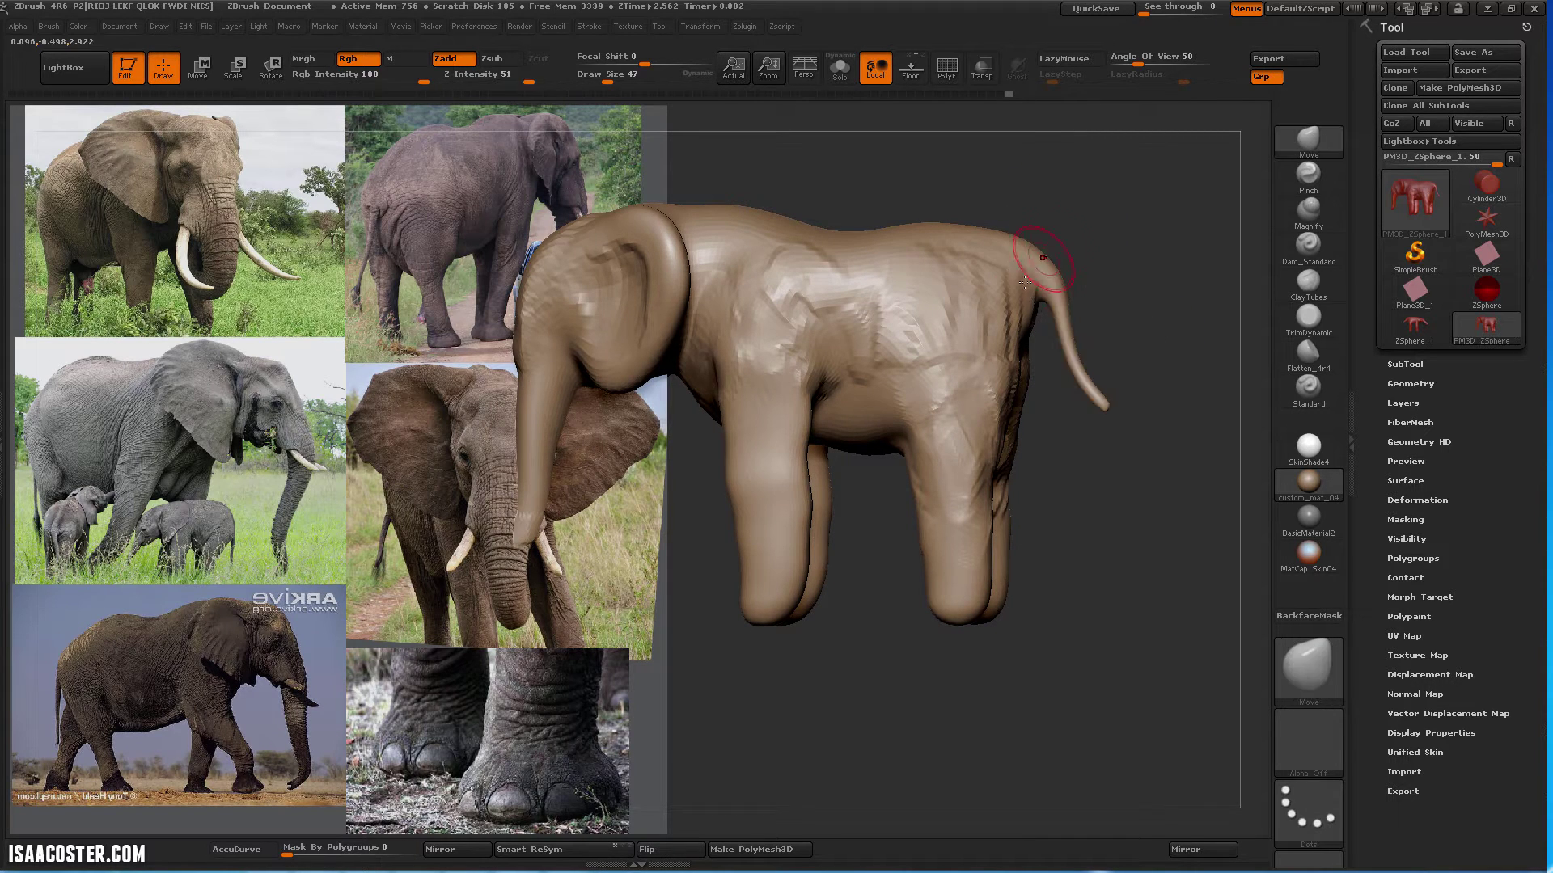
Mask the whole elephant except the tail, soften the mask edge, and reposition the tail with Transpose Move
key(ctrl+shift+z)
ctrl+click(997, 288)
ctrl+click(1113, 247)
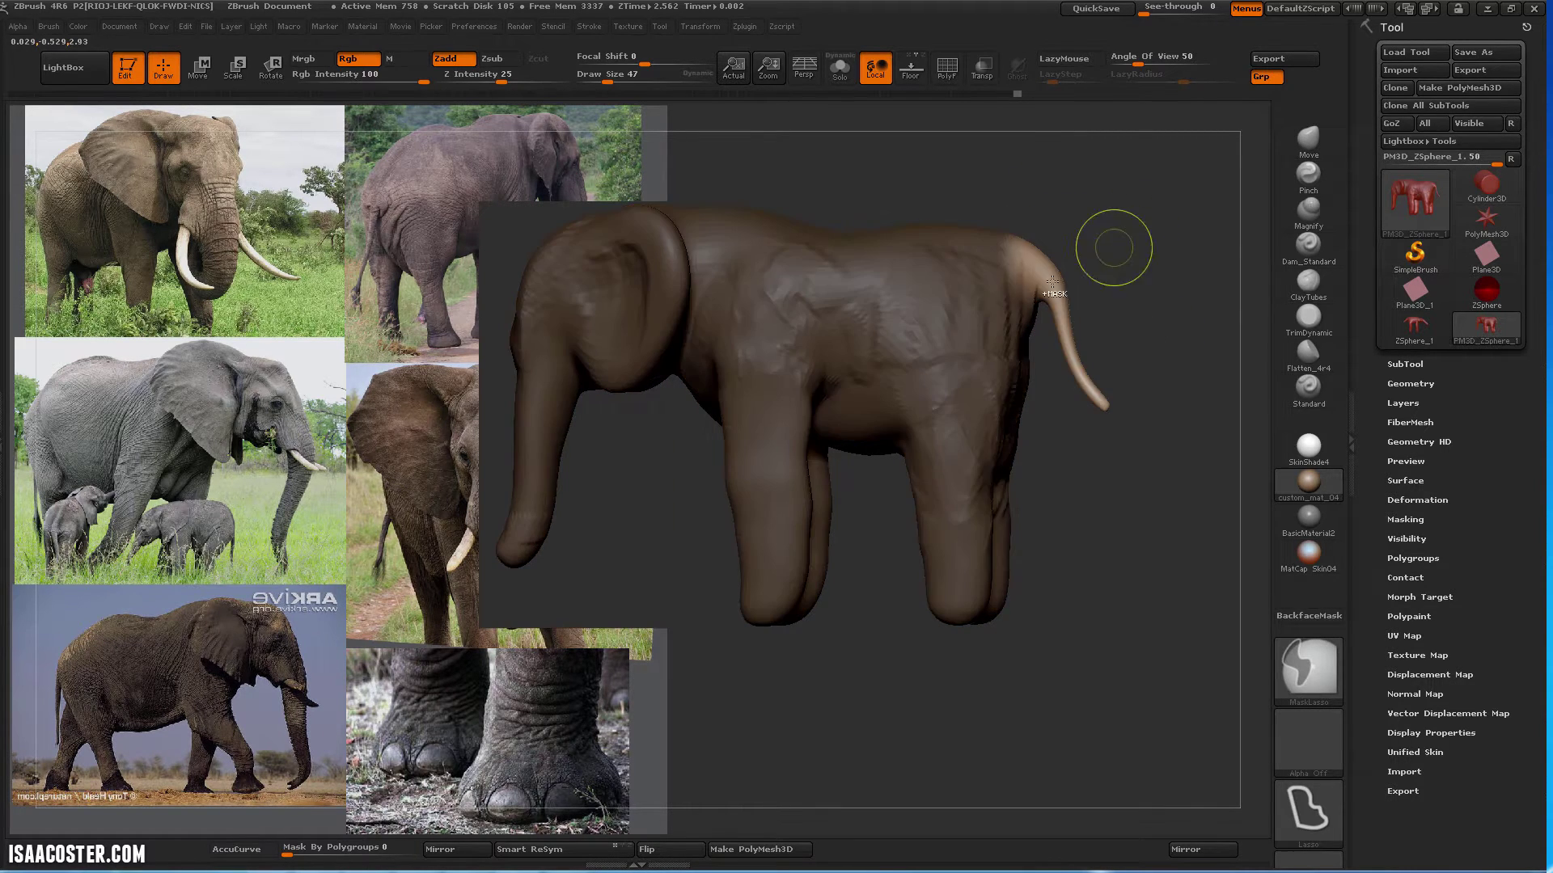
key(w)
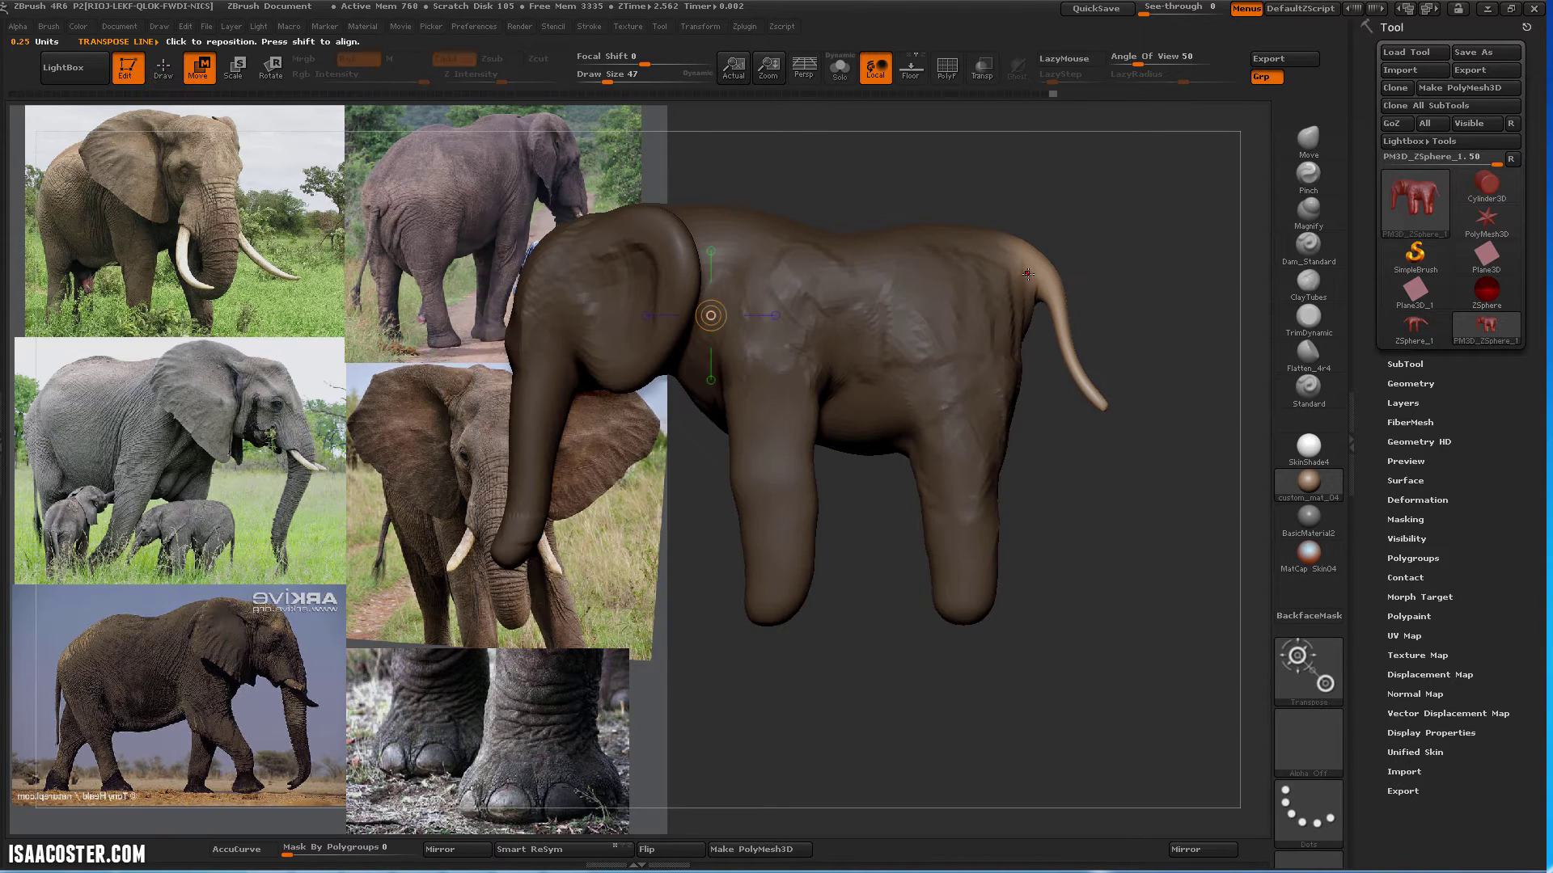
drag(1027, 273, 1027, 167)
drag(1028, 222, 1037, 224)
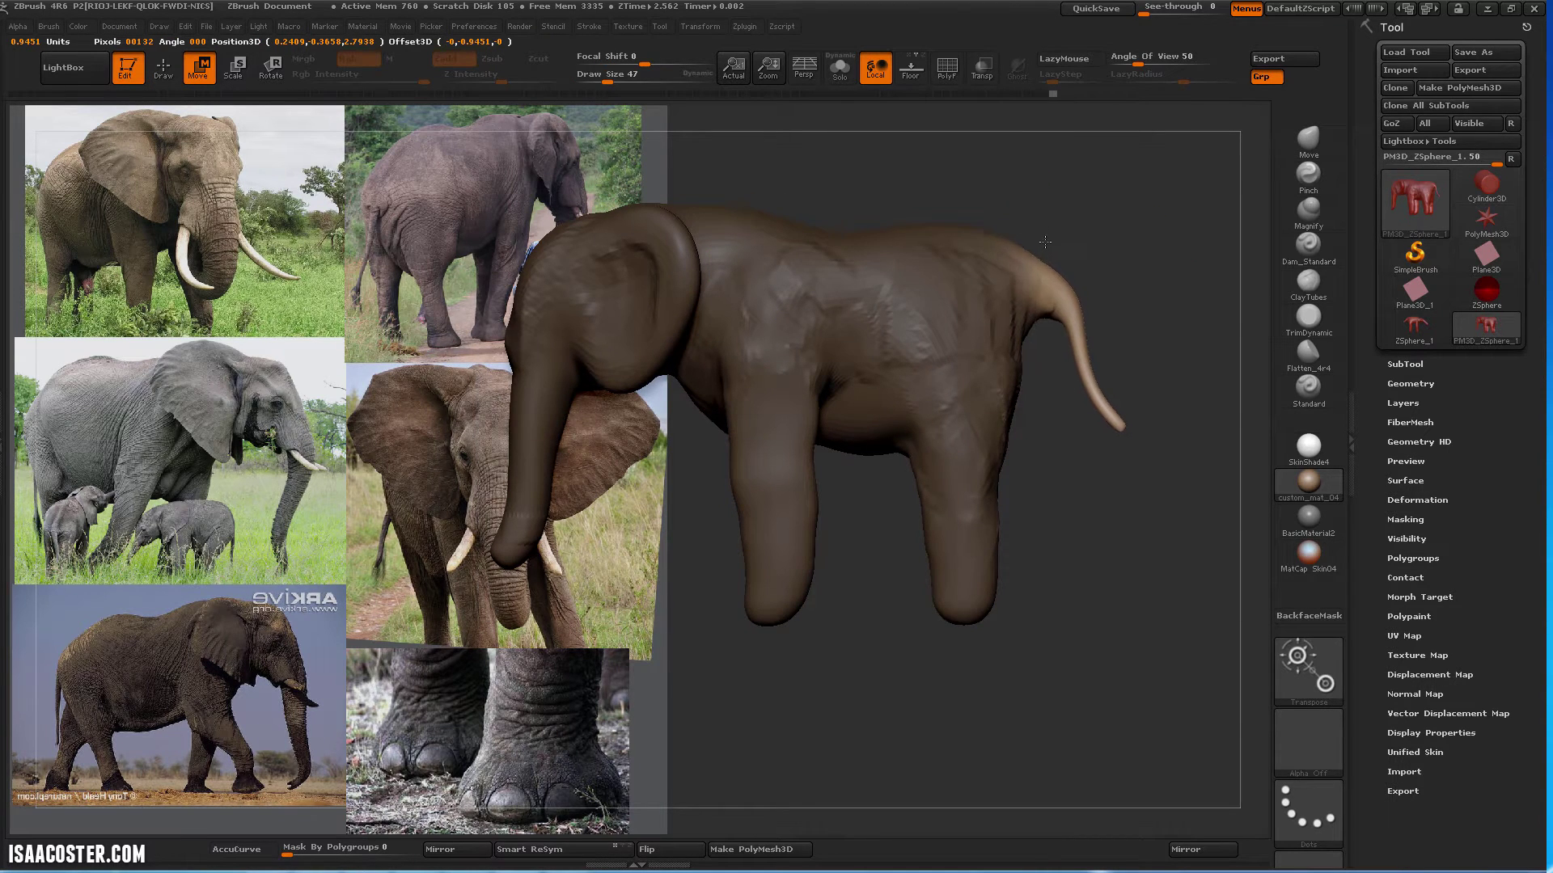
key(q)
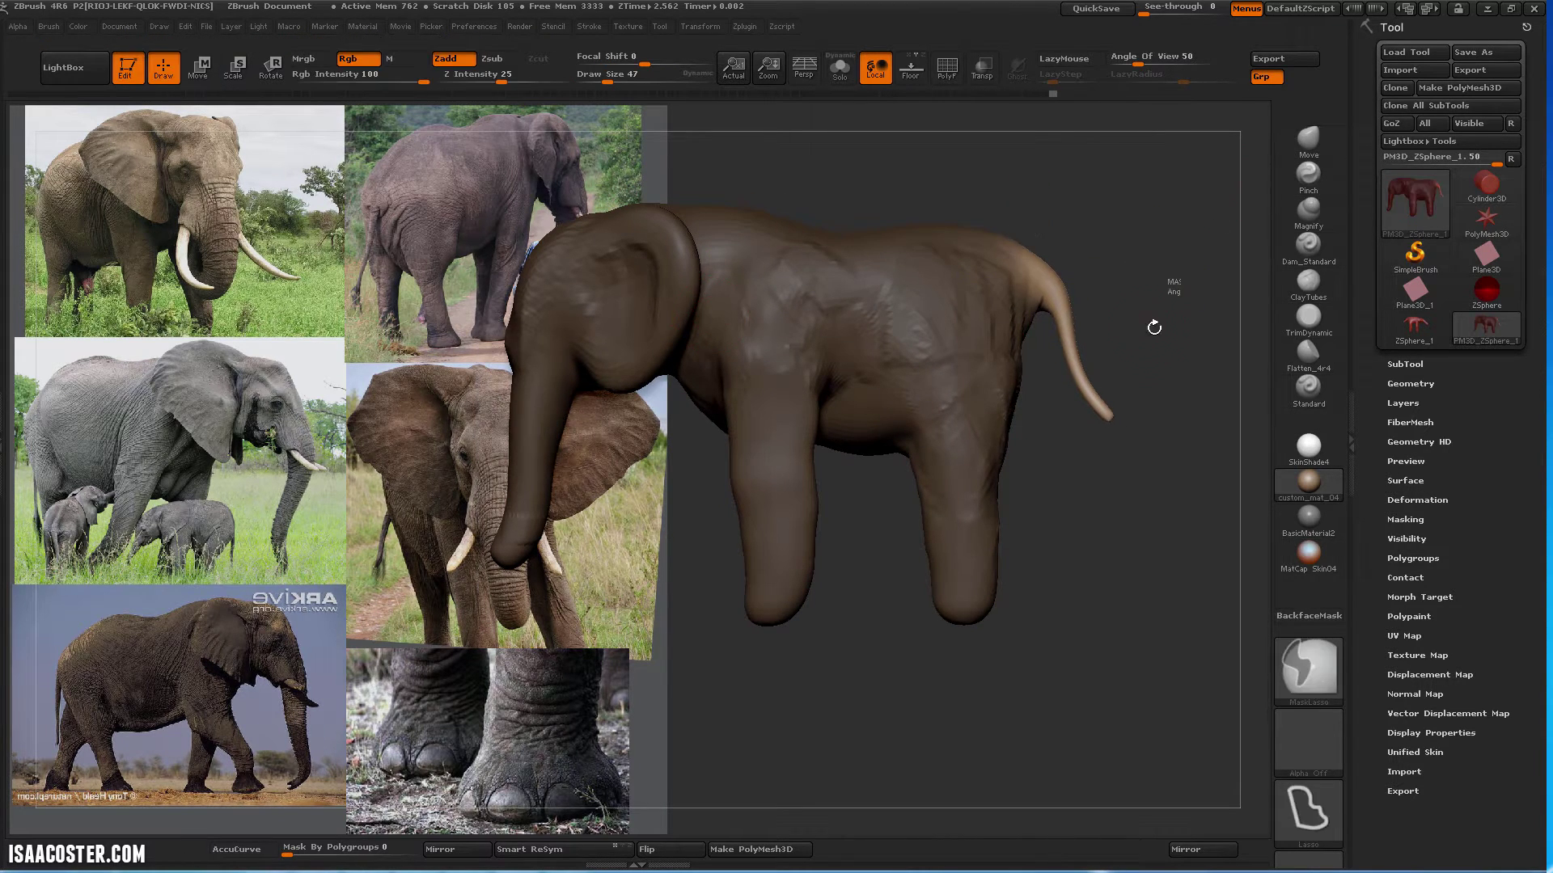
Clear the mask and refine the rump around the tail base with the Move brush, reducing the draw size to 140
key(s)
ctrl+drag(1154, 329, 1173, 314)
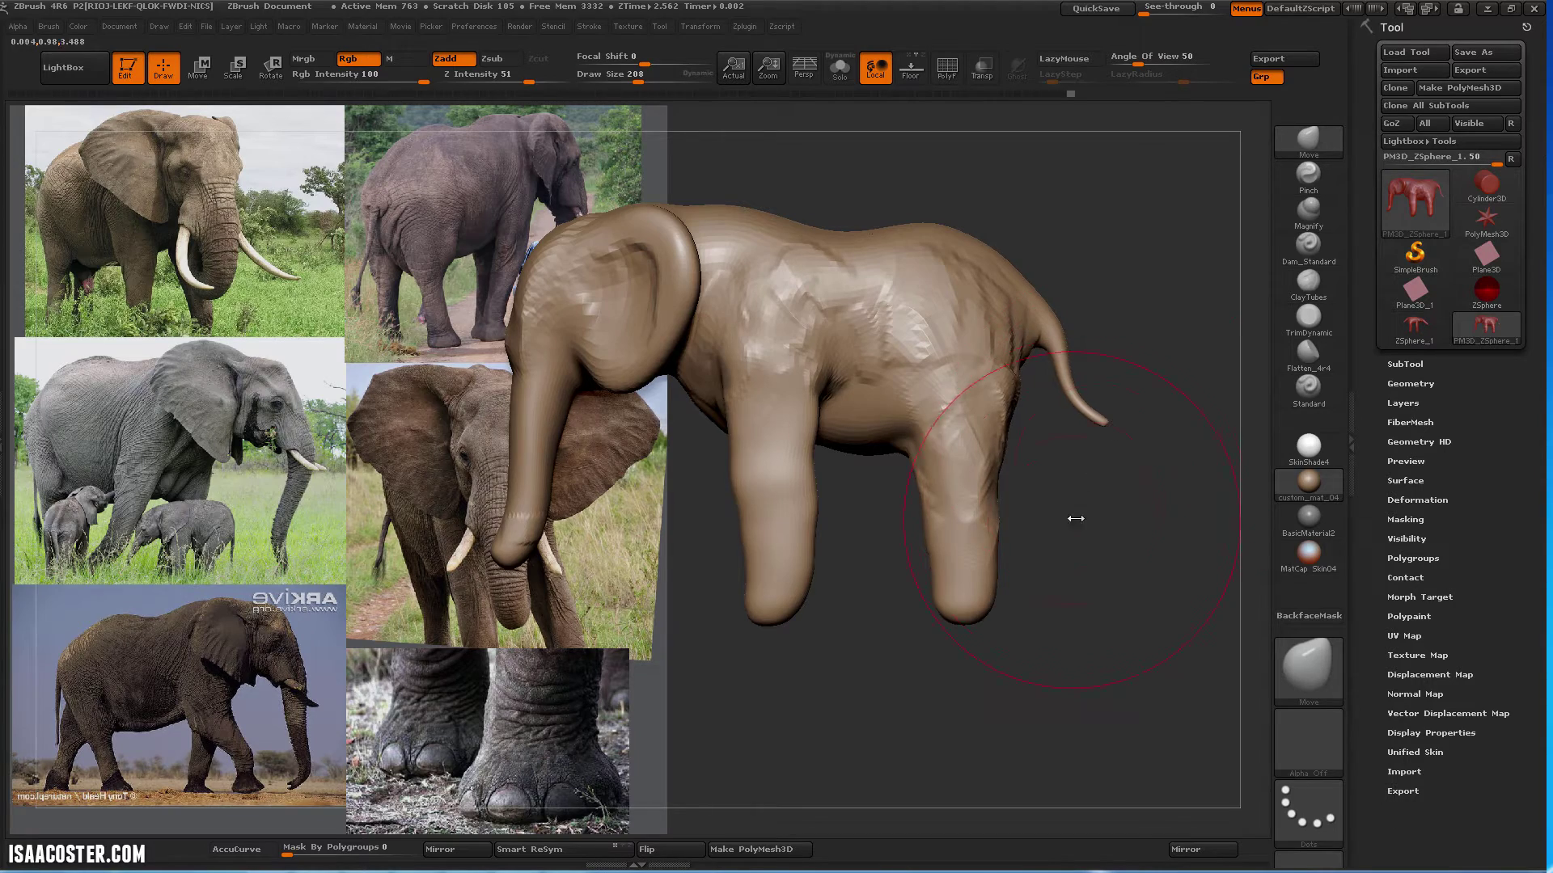
key(s)
mouse_move(1076, 518)
mouse_down()
mouse_move(949, 540)
mouse_move(919, 655)
mouse_move(1145, 648)
mouse_move(1091, 658)
mouse_move(1047, 633)
mouse_move(1063, 627)
mouse_up()
Lasso-mask the trunk and face, then invert and soften the mask so only they stay editable
mouse_move(1207, 452)
ctrl+mouse_down()
mouse_move(1063, 616)
mouse_move(1043, 437)
ctrl+mouse_up()
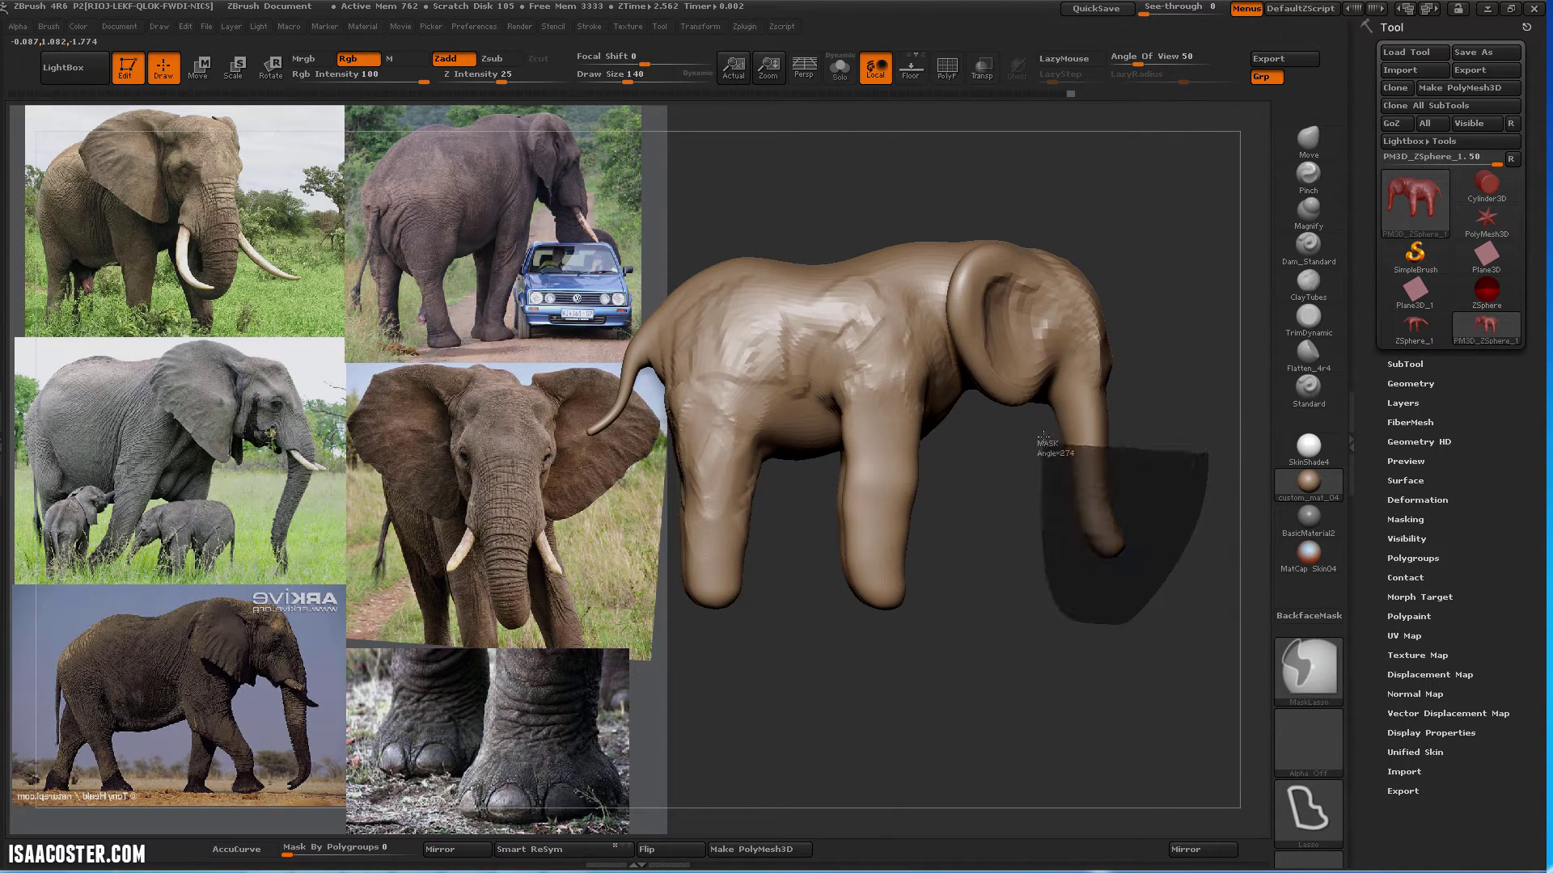
ctrl+drag(1108, 190, 1122, 215)
ctrl+click(1130, 305)
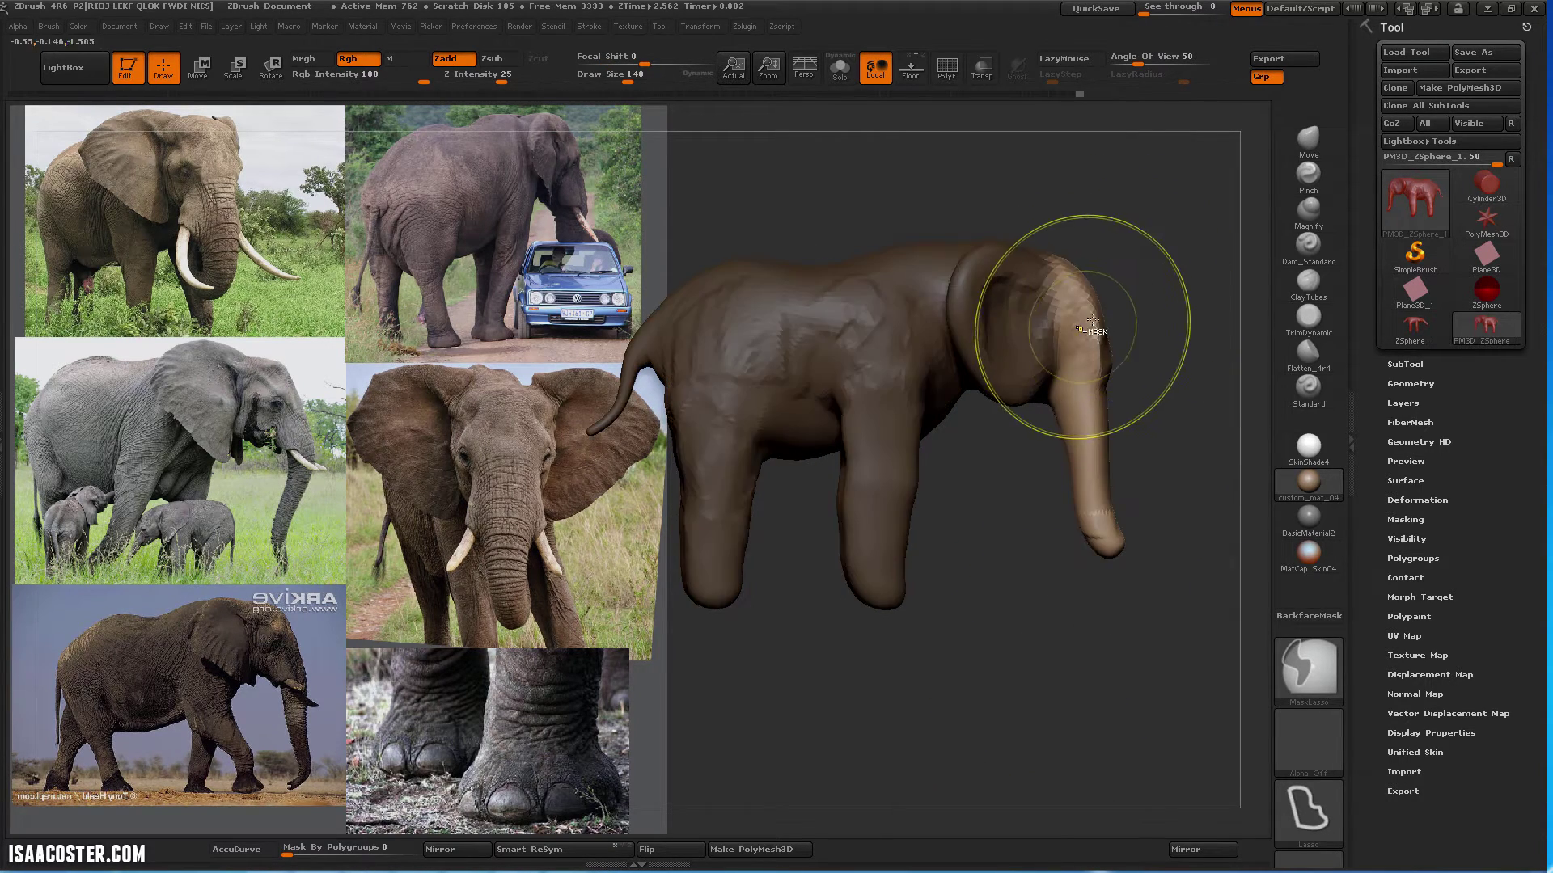
Shift the unmasked trunk and face forward with Transpose Move and clear the mask
key(w)
mouse_move(1084, 322)
shift+mouse_down()
mouse_move(1201, 323)
mouse_move(1160, 327)
shift+mouse_up()
mouse_move(1167, 175)
ctrl+mouse_down()
mouse_move(1169, 193)
mouse_move(1222, 199)
ctrl+mouse_up()
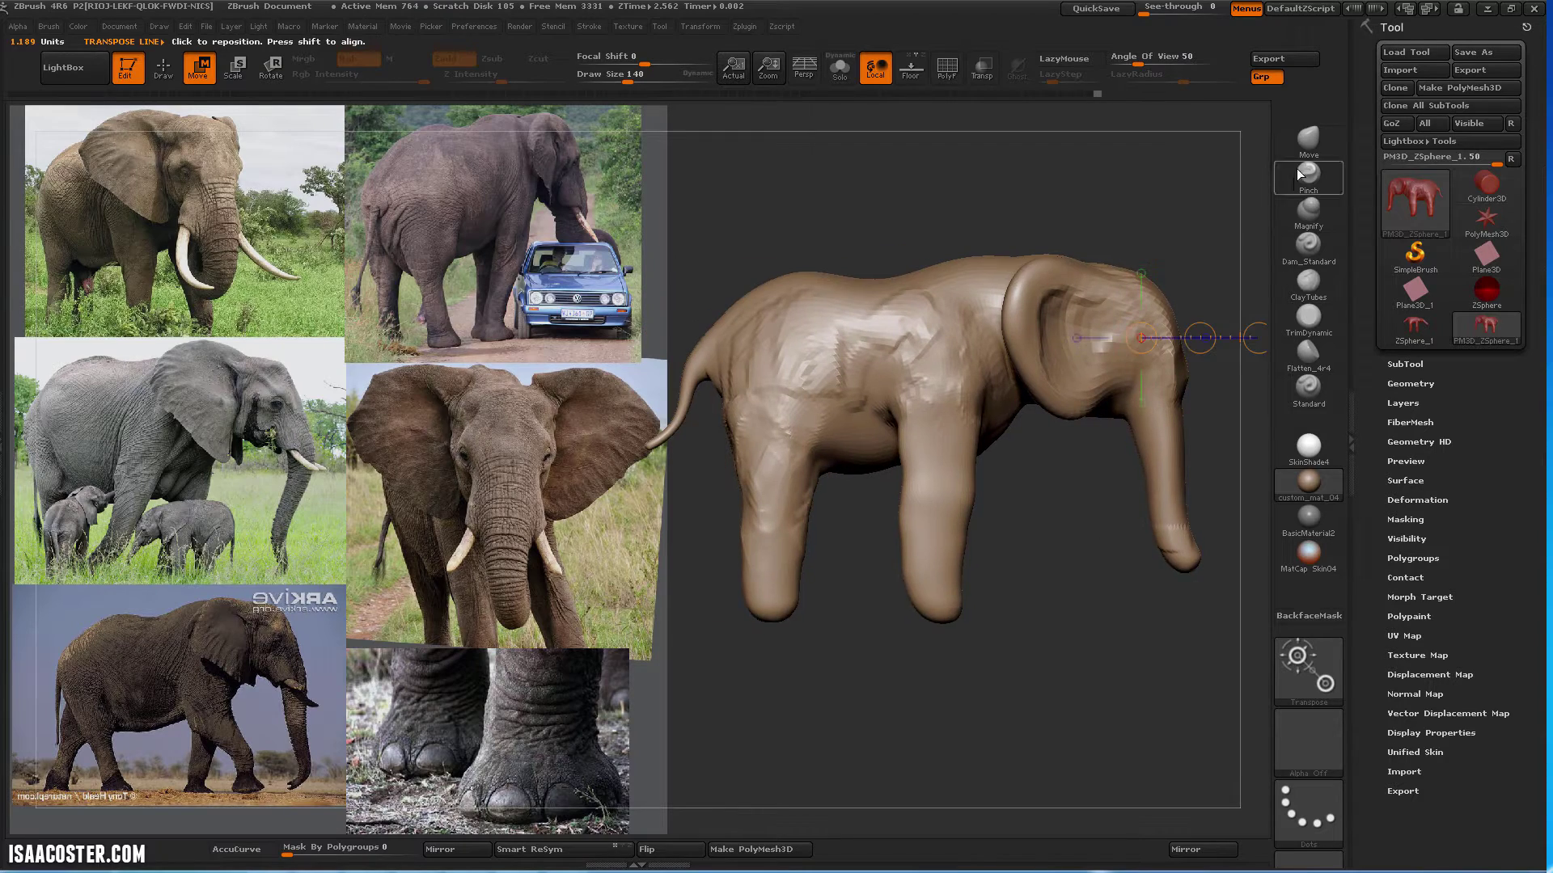
Reshape the front legs and the belly between them from below with the Move brush at draw size 93
click(1310, 146)
mouse_move(1065, 616)
mouse_down()
mouse_move(1161, 622)
mouse_move(1089, 617)
mouse_up()
key(bracketleft)
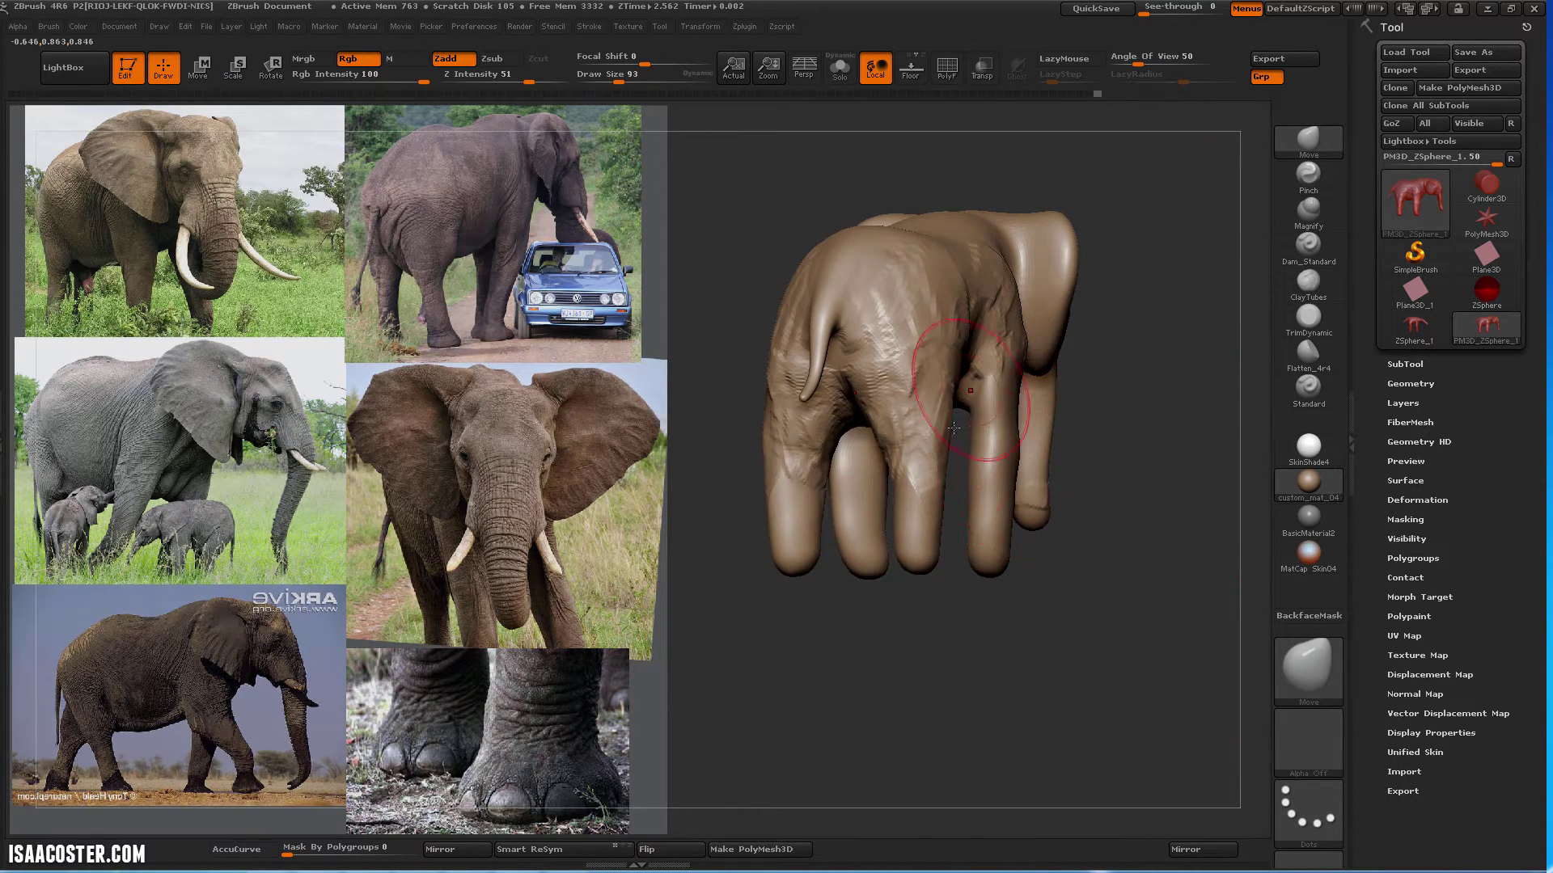
drag(1079, 669, 1147, 681)
mouse_move(1139, 217)
mouse_down()
mouse_move(1161, 236)
mouse_move(1105, 335)
mouse_up()
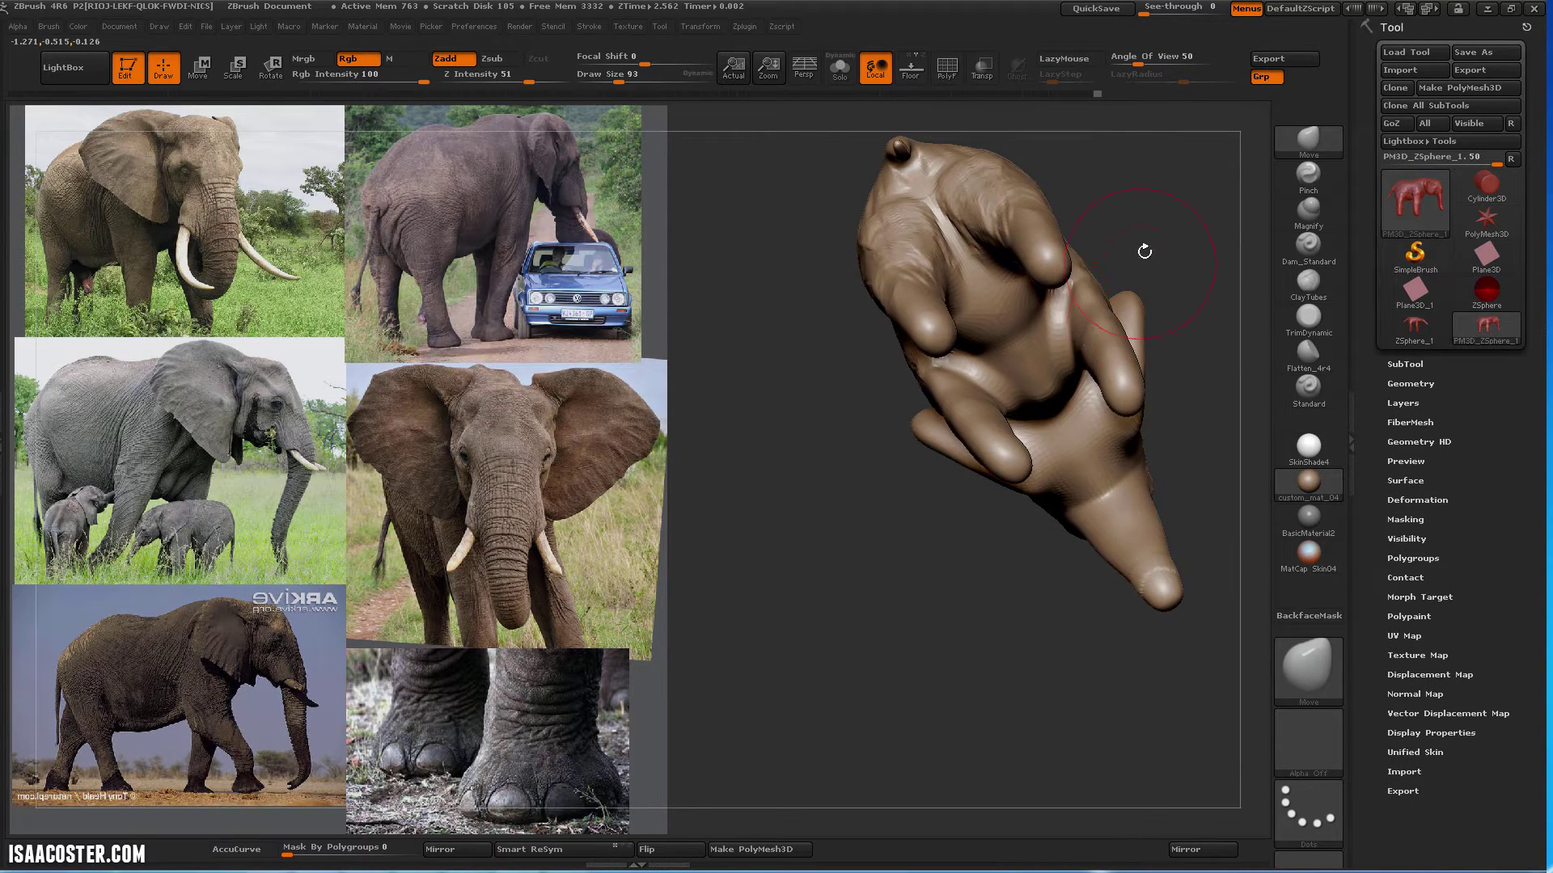
alt+drag(1145, 251, 1136, 311)
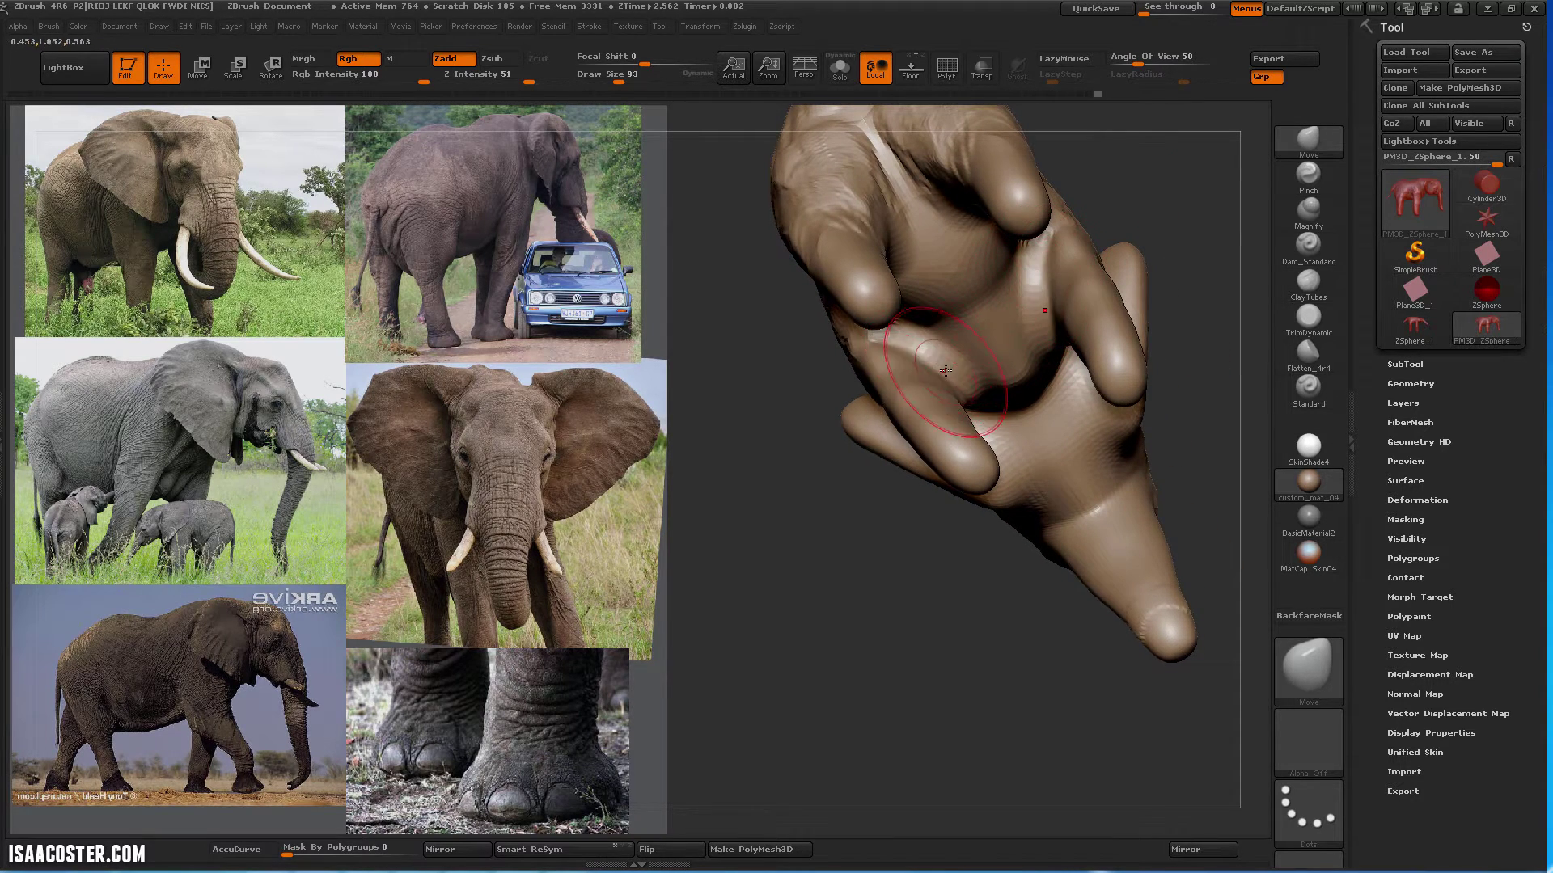
mouse_move(941, 373)
mouse_down()
mouse_move(968, 358)
mouse_move(960, 387)
mouse_up()
mouse_move(1198, 368)
mouse_down()
mouse_move(1164, 283)
mouse_move(1194, 230)
mouse_move(1164, 242)
mouse_up()
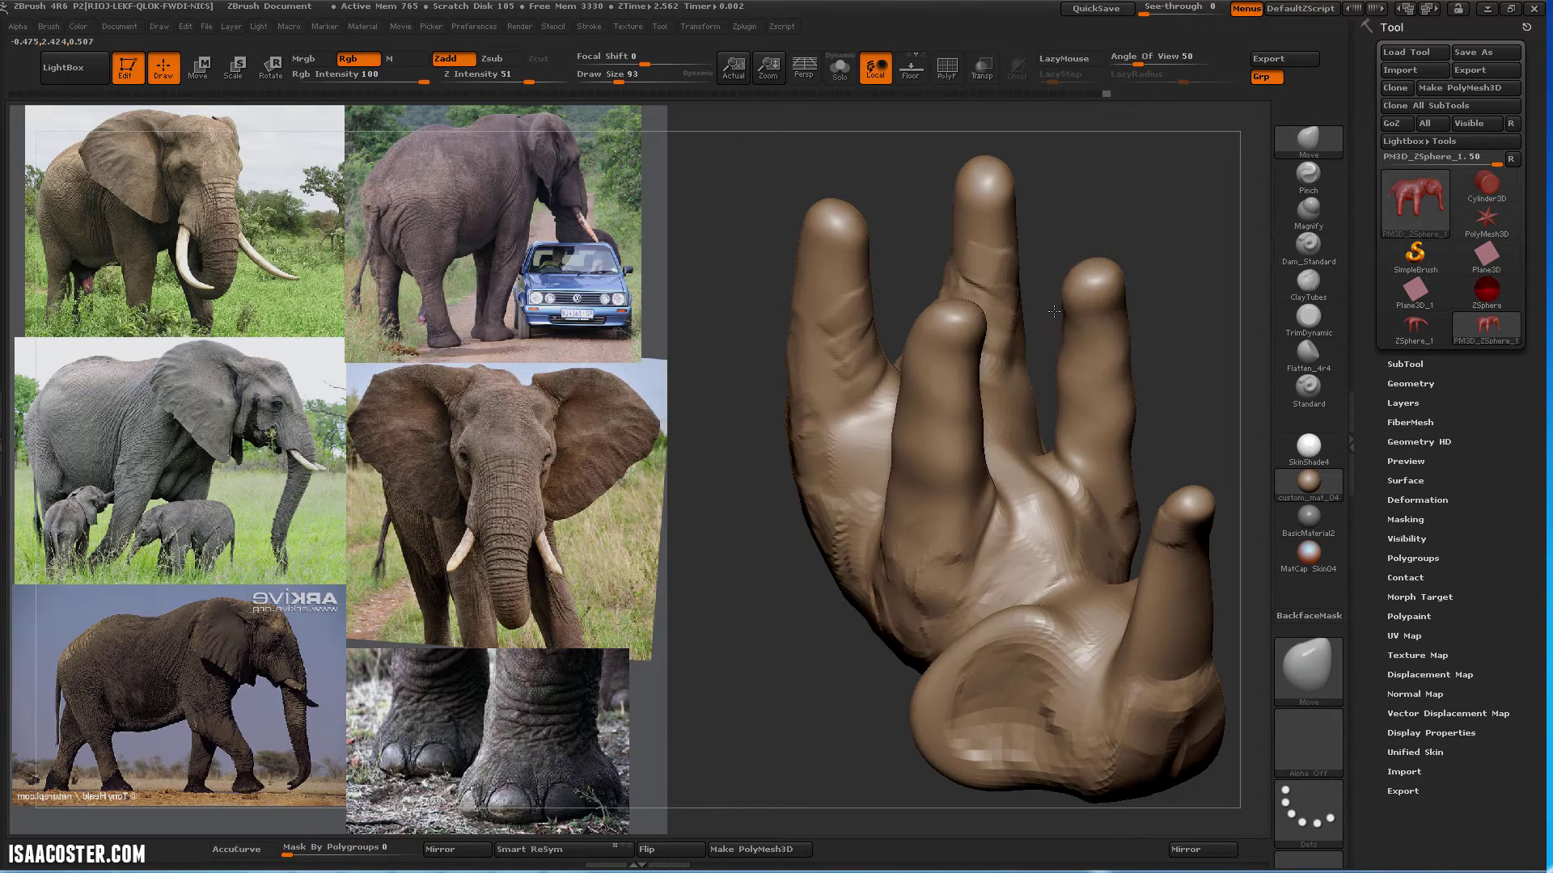
Swell the inner front leg area with the Magnify brush at draw size 68 and smooth where the legs join the belly
drag(1104, 226, 1192, 332)
drag(1197, 211, 1221, 267)
key(bracketleft)
click(1316, 208)
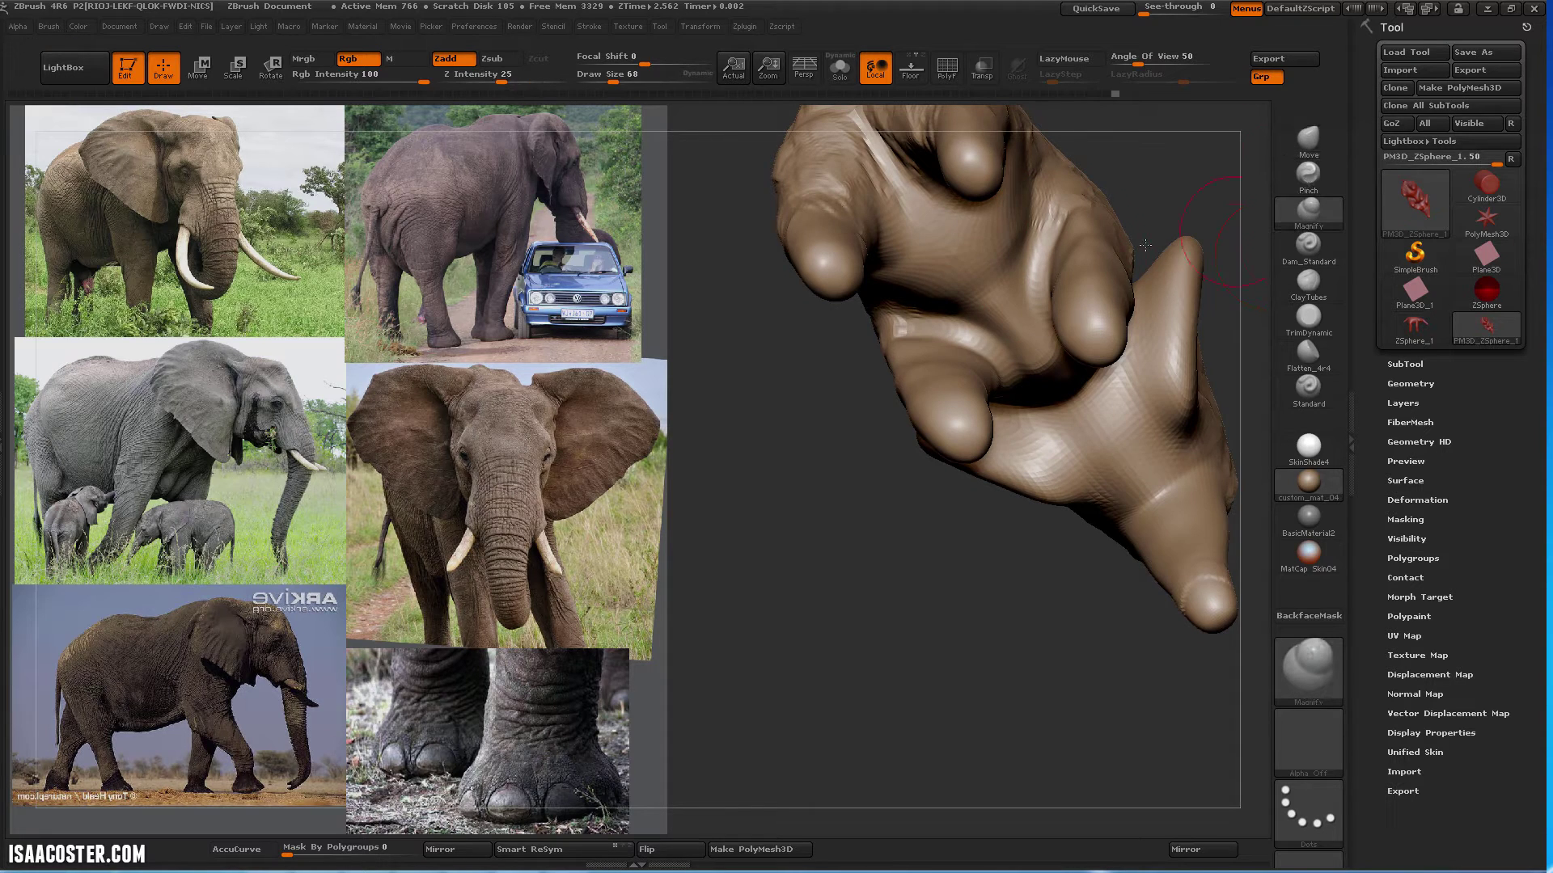
drag(1198, 190, 1201, 259)
alt+drag(1066, 503, 1084, 635)
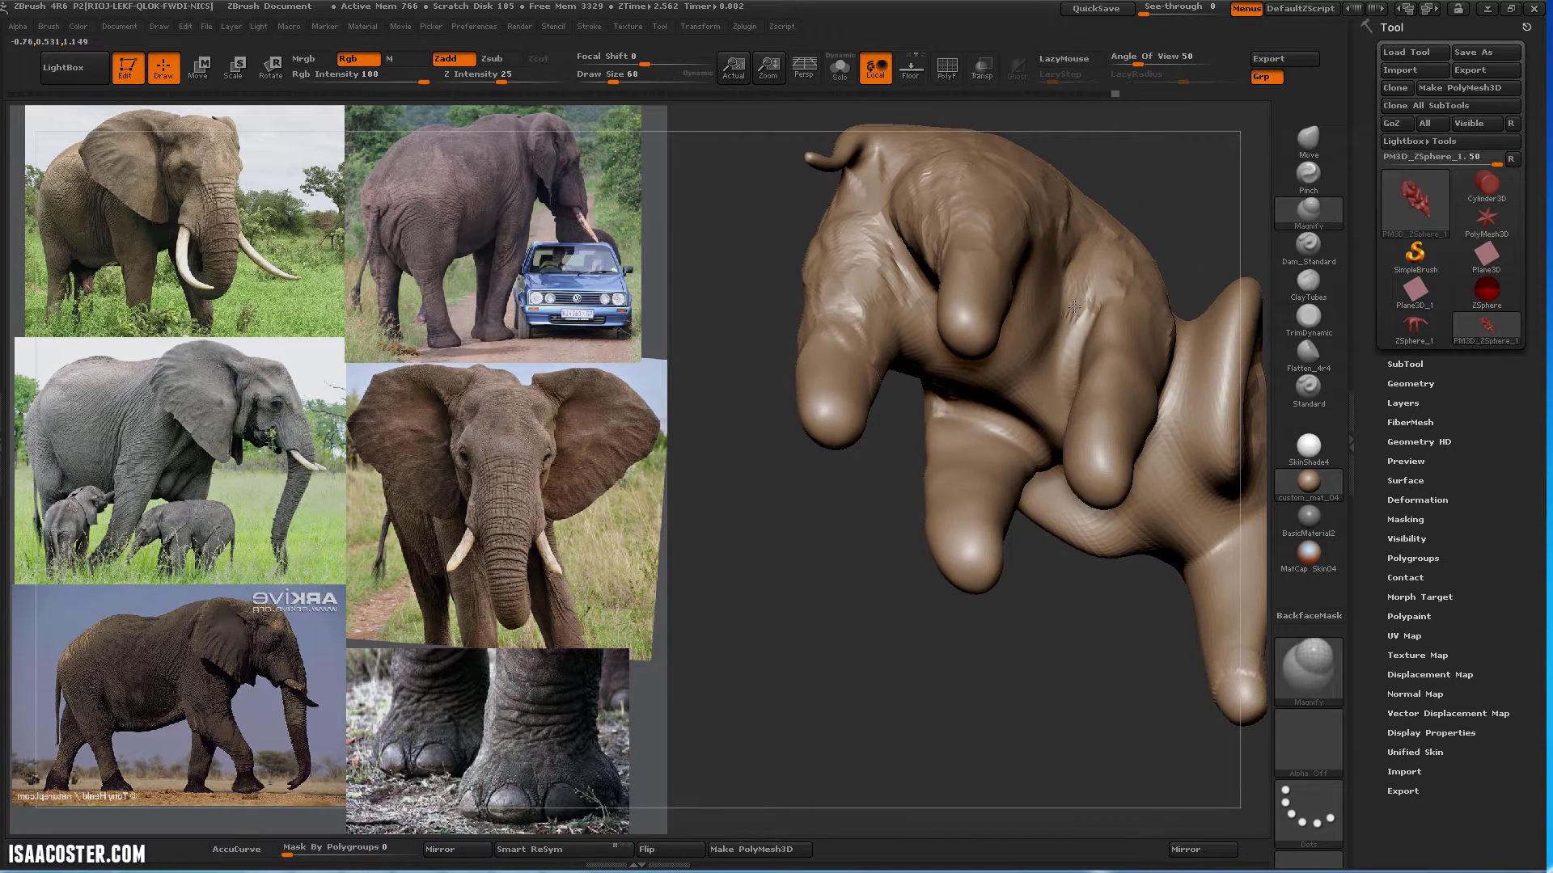
key(shift)
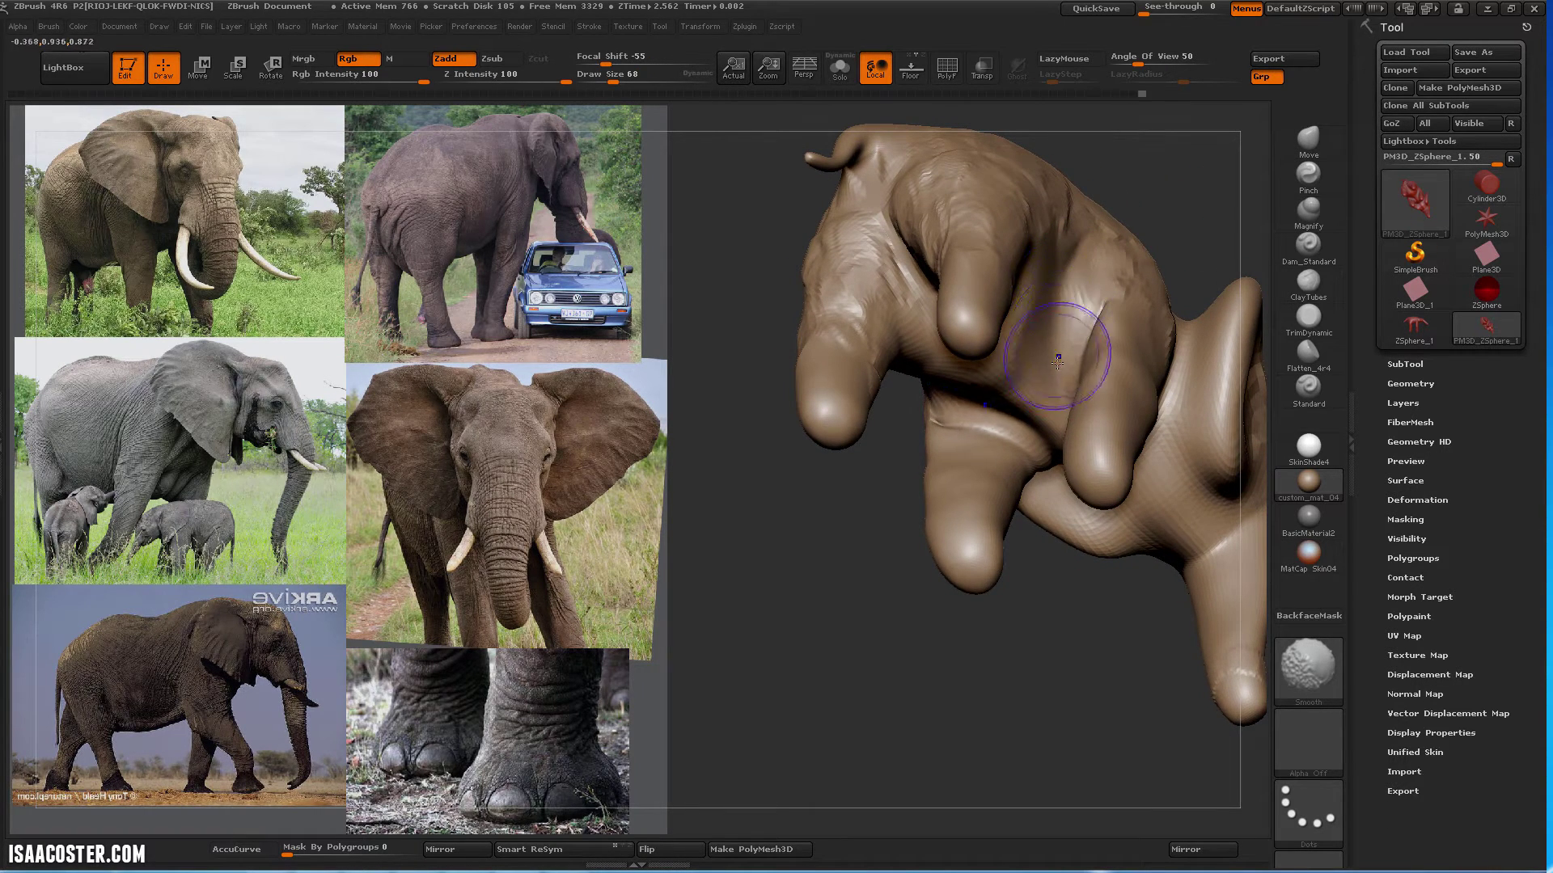
mouse_move(1057, 363)
mouse_down()
mouse_move(1069, 315)
mouse_move(1051, 355)
mouse_move(1060, 316)
mouse_move(1021, 361)
mouse_move(1027, 332)
mouse_up()
key(shift)
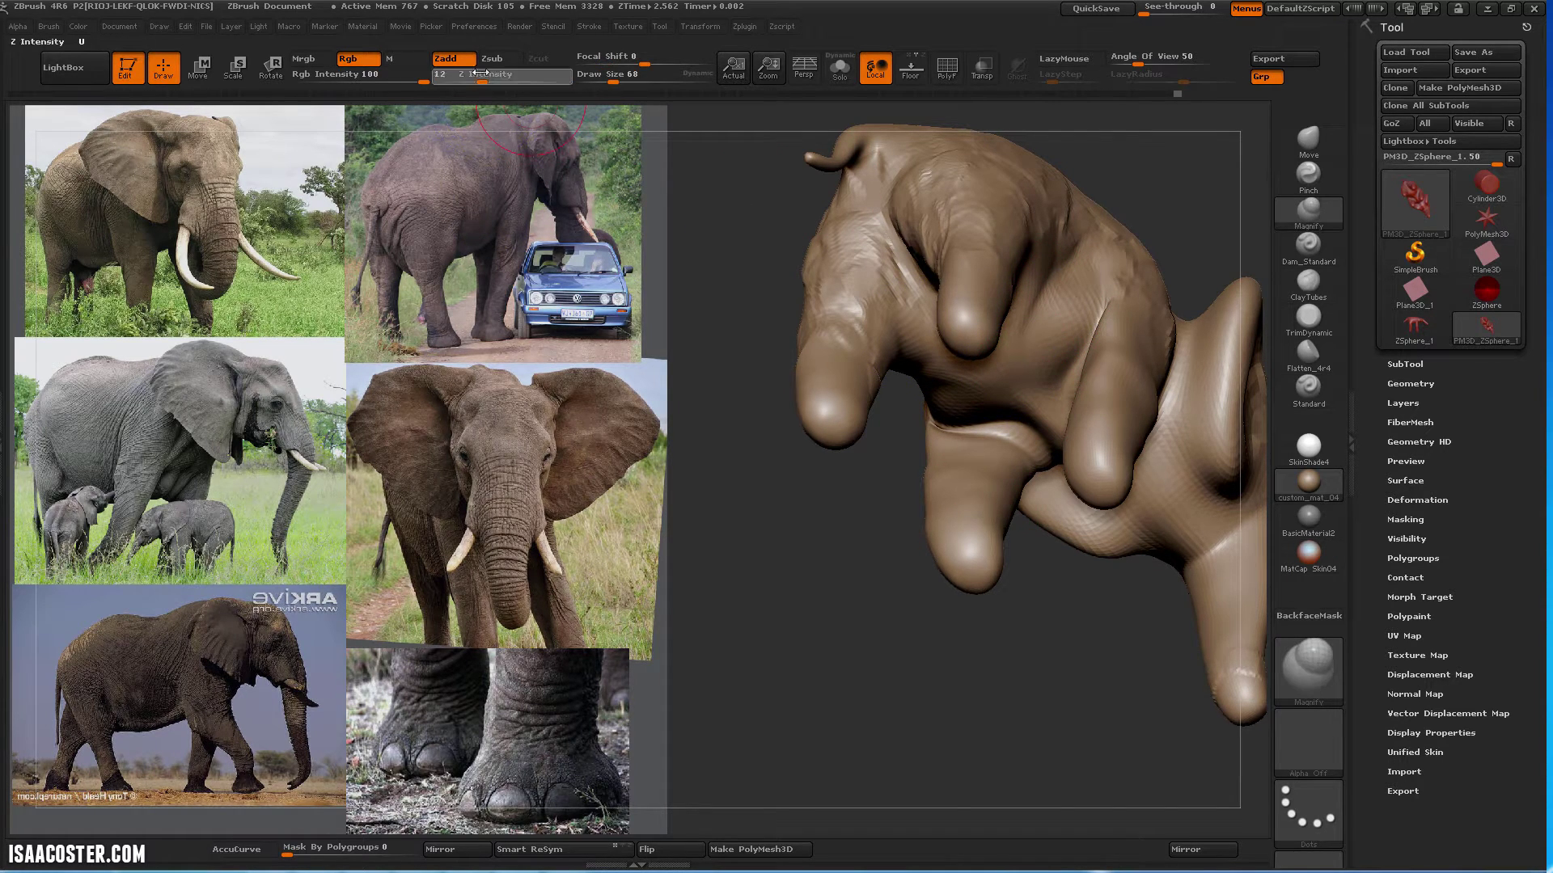
Apply Magnify at intensity 15 and draw size 39 to the creases of the front leg joints, smoothing the ridges
drag(481, 73, 486, 73)
mouse_move(925, 656)
mouse_down()
mouse_move(954, 421)
mouse_move(1027, 404)
mouse_move(1125, 507)
mouse_move(1116, 365)
mouse_move(1100, 381)
mouse_move(1111, 339)
mouse_up()
key(shift)
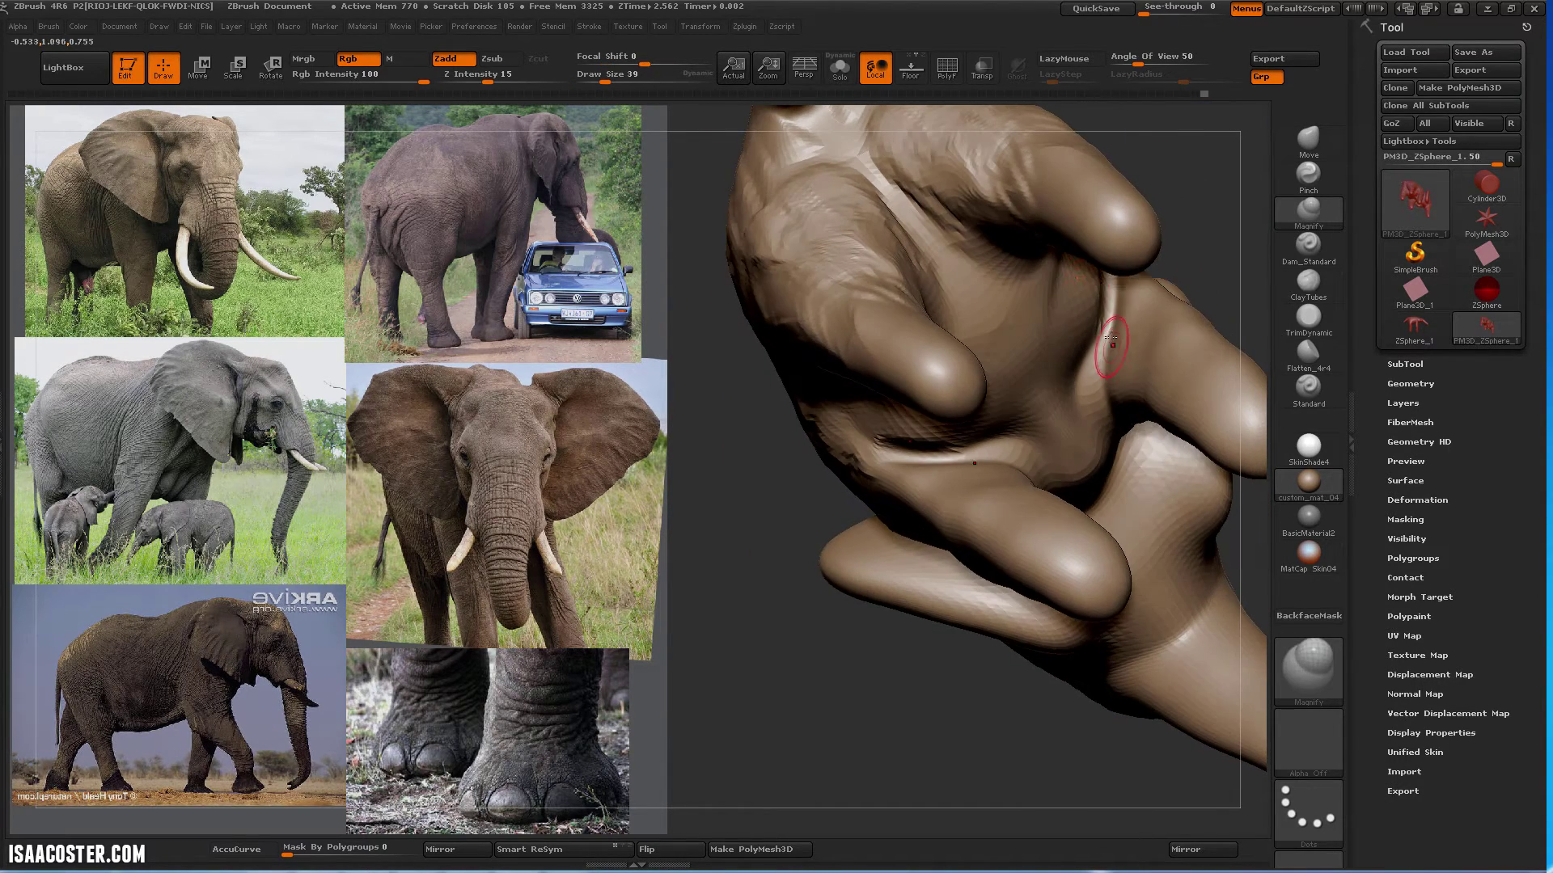
drag(1181, 192, 1150, 159)
shift+drag(1114, 273, 1099, 319)
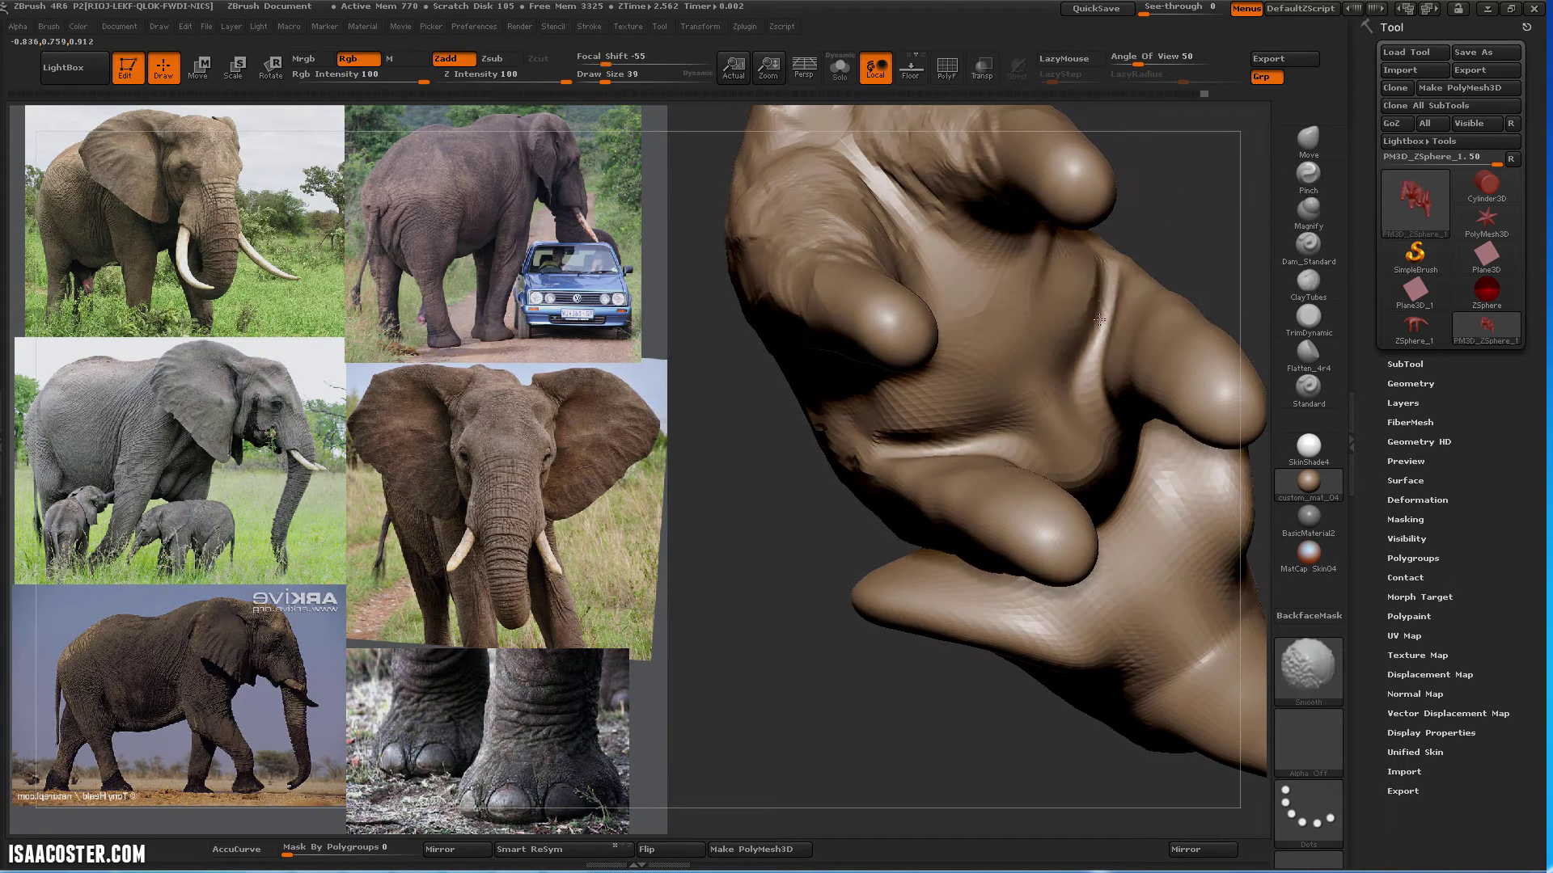
drag(1233, 259, 1262, 230)
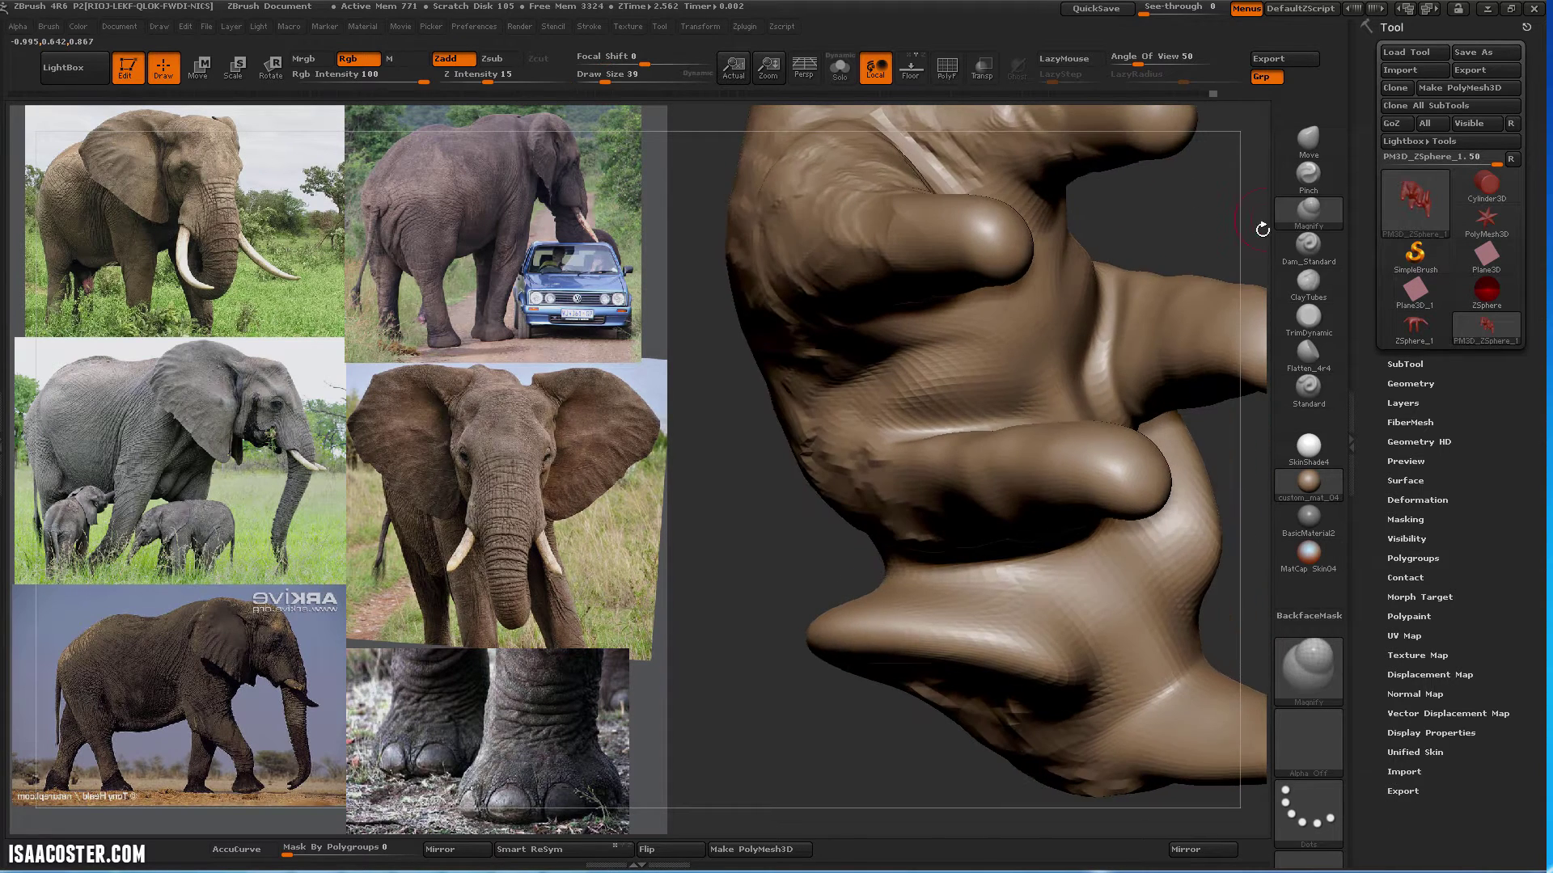
Add ClayTubes strokes at draw size 39 to the front leg creases, smooth them, and enlarge the brush
click(1315, 298)
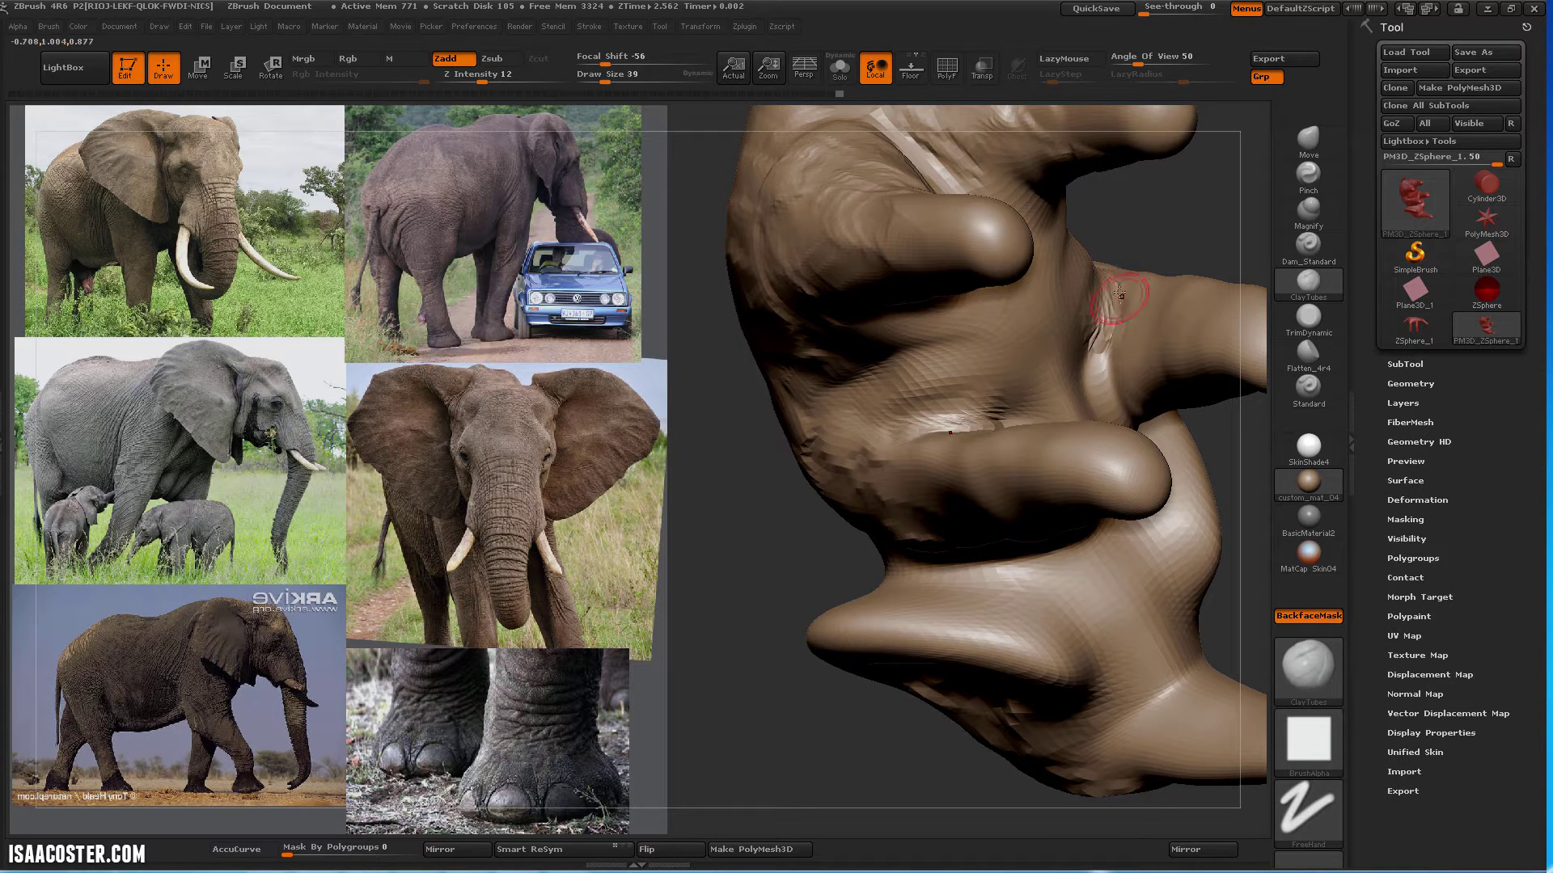
key(shift)
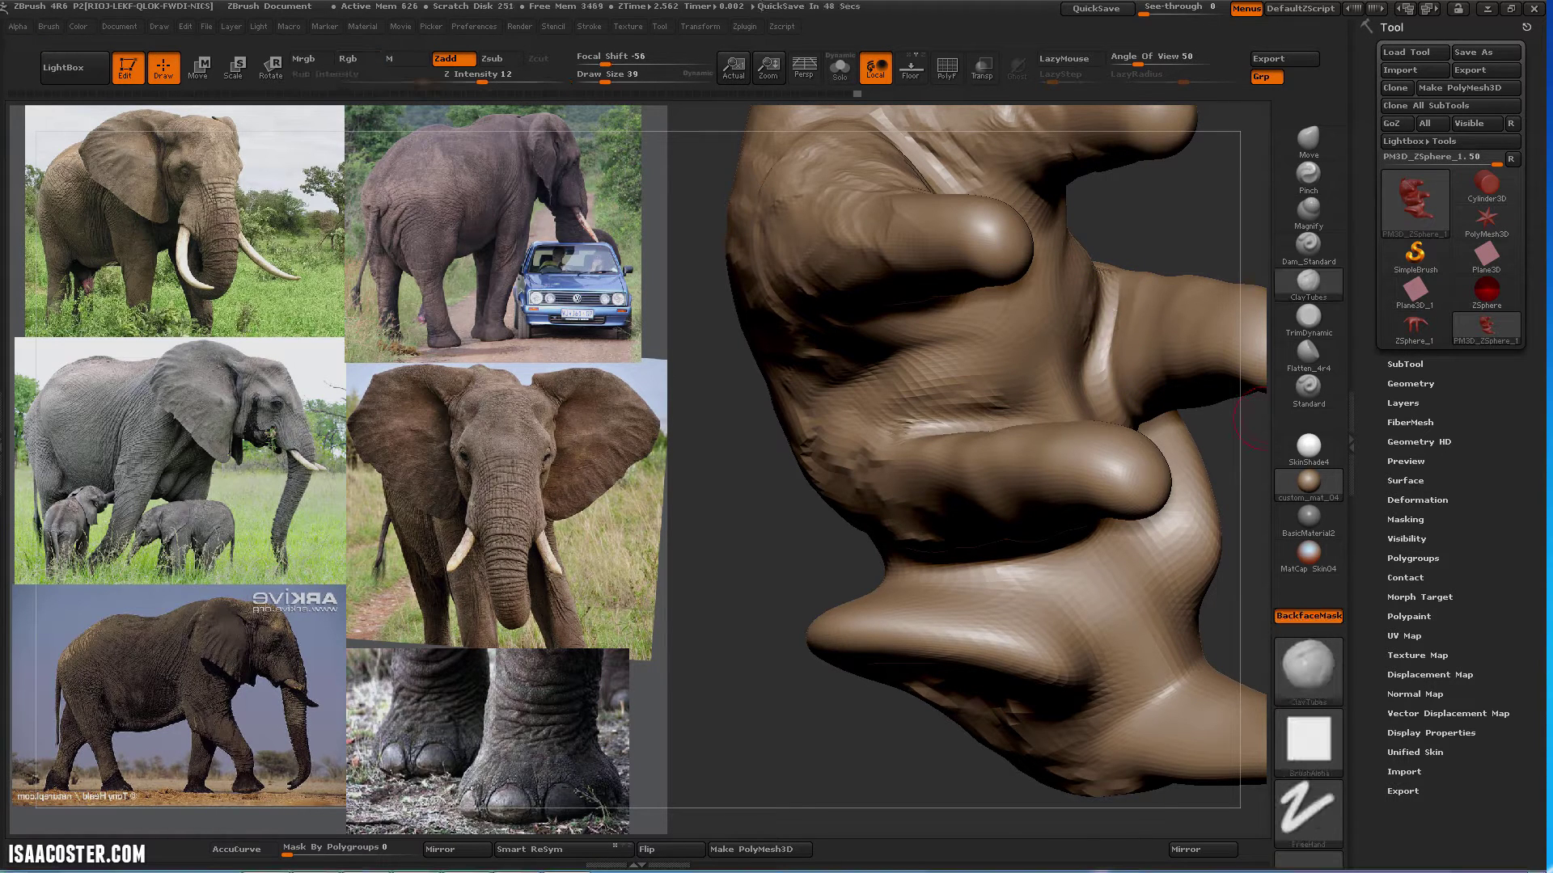
drag(796, 607, 749, 613)
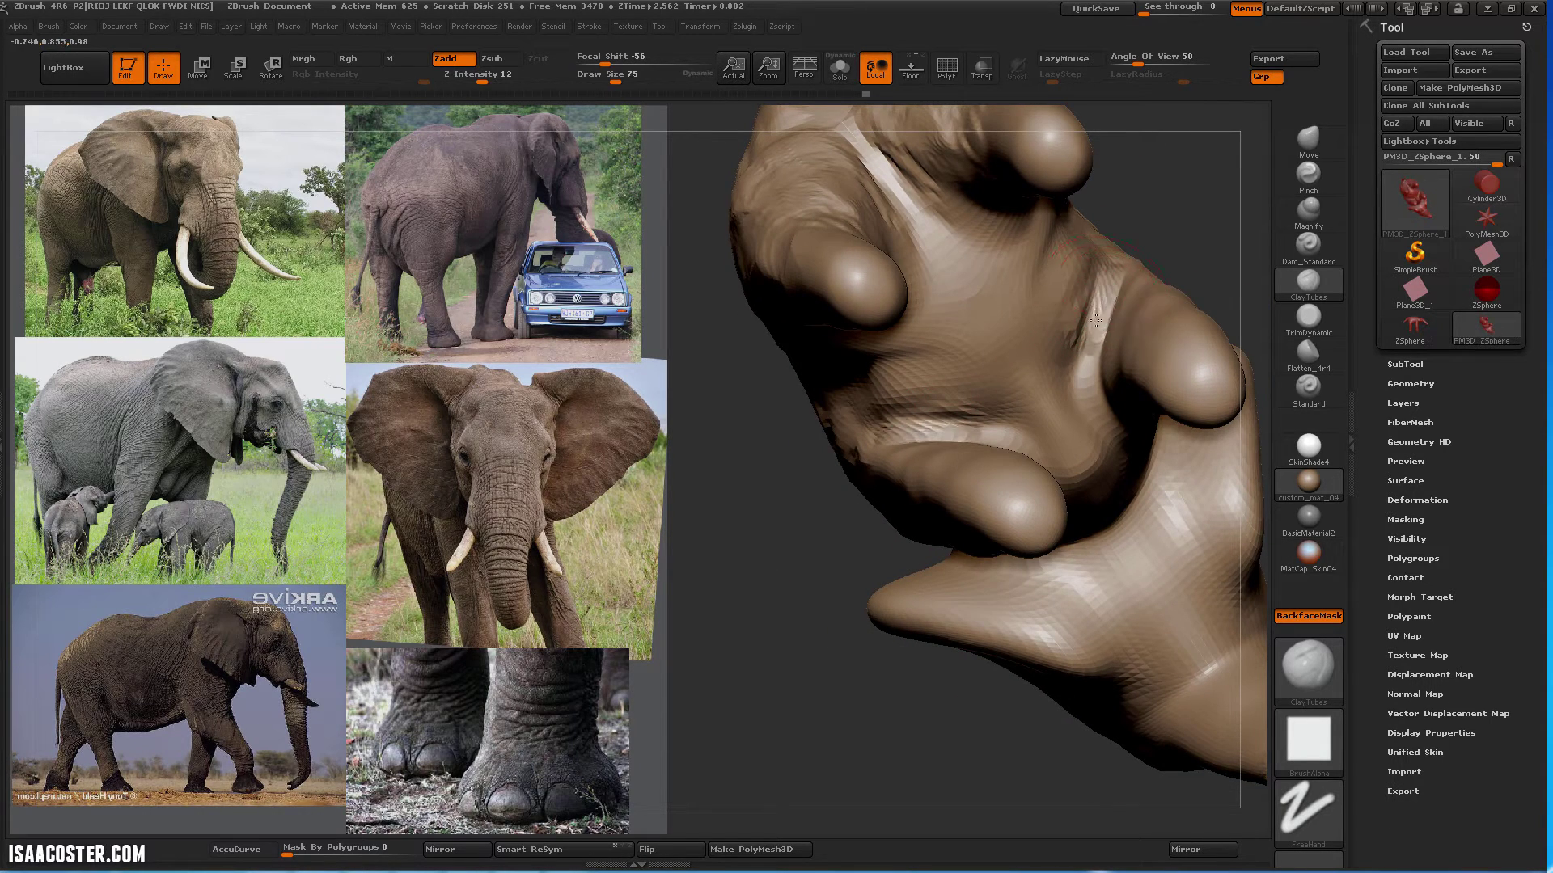
key(shift)
mouse_move(797, 583)
mouse_down()
mouse_move(801, 688)
mouse_move(788, 655)
mouse_up()
Build up the underside between the front legs with ClayTubes at draw size 65, smoothing between strokes
mouse_move(1105, 333)
mouse_down()
mouse_move(1121, 275)
mouse_move(1096, 330)
mouse_move(1108, 261)
mouse_up()
key(shift)
mouse_move(1111, 267)
right_down()
mouse_move(1141, 185)
mouse_move(1133, 207)
right_up()
key(s)
drag(1112, 332, 1105, 332)
right_drag(1140, 325, 1086, 322)
mouse_move(1106, 344)
shift+mouse_down()
mouse_move(1115, 303)
mouse_move(1106, 349)
shift+mouse_up()
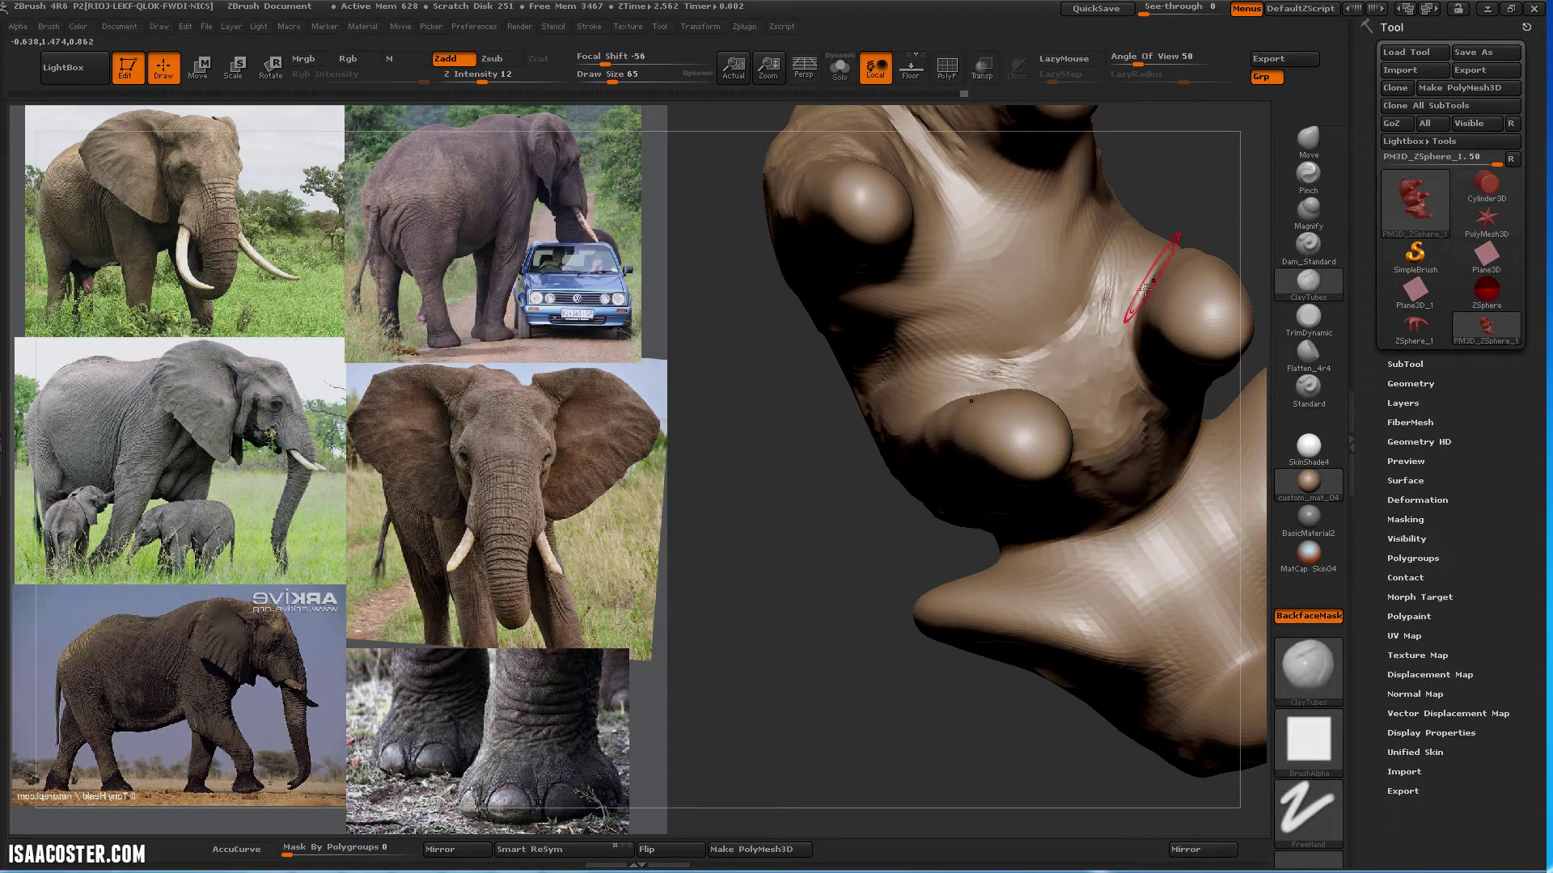
Smooth the new clay on the chest and around the inner bases of the front legs
shift+drag(1142, 293, 1122, 250)
right_drag(1122, 258, 1112, 190)
shift+drag(1148, 441, 1116, 501)
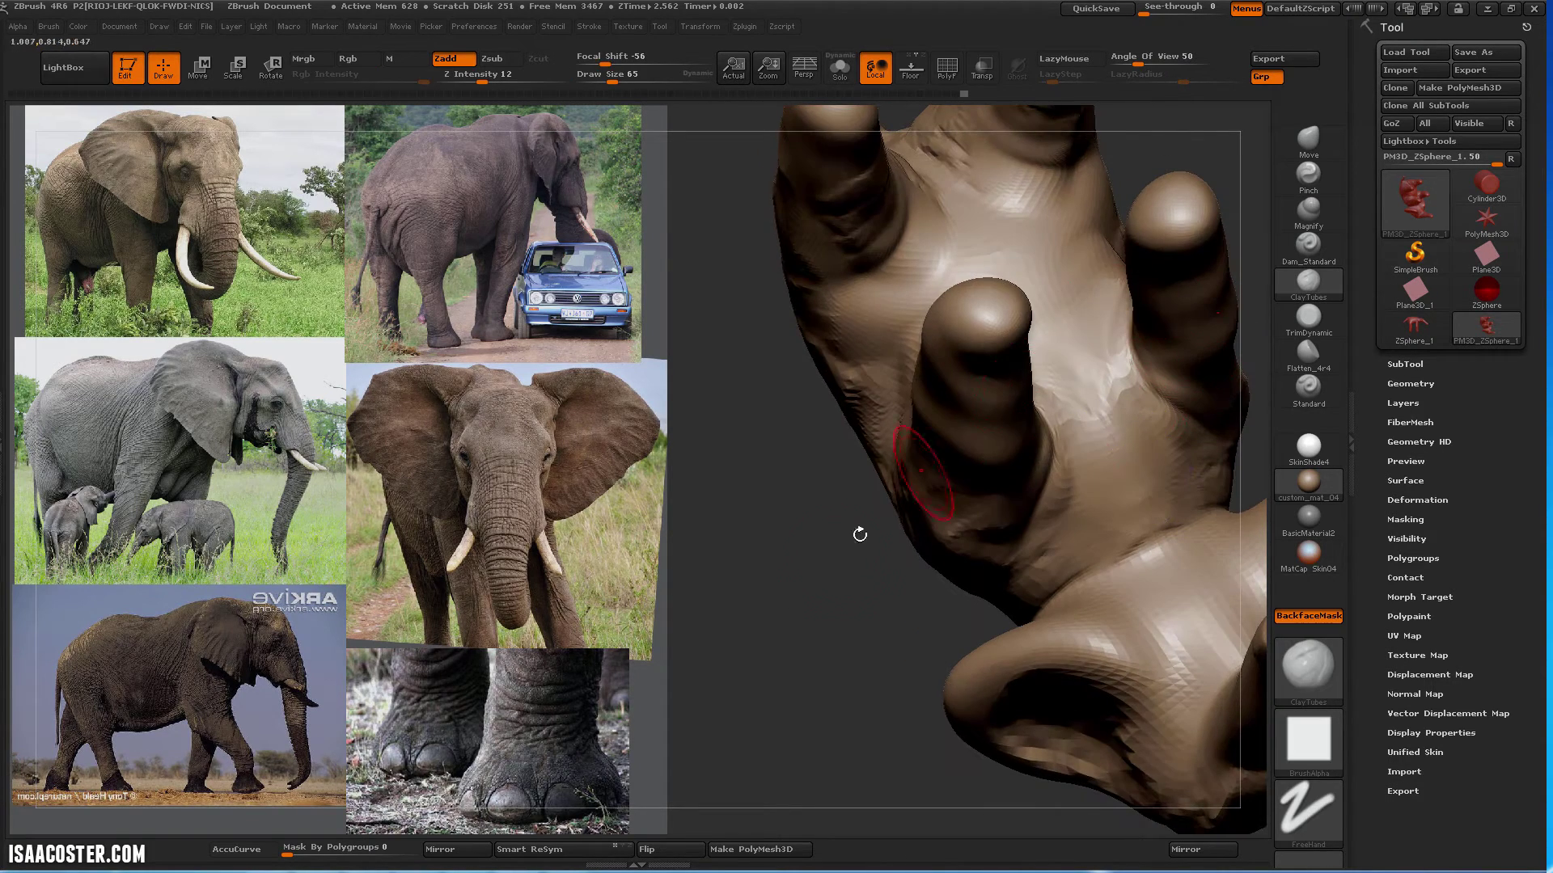
right_drag(859, 534, 838, 709)
drag(839, 709, 772, 671)
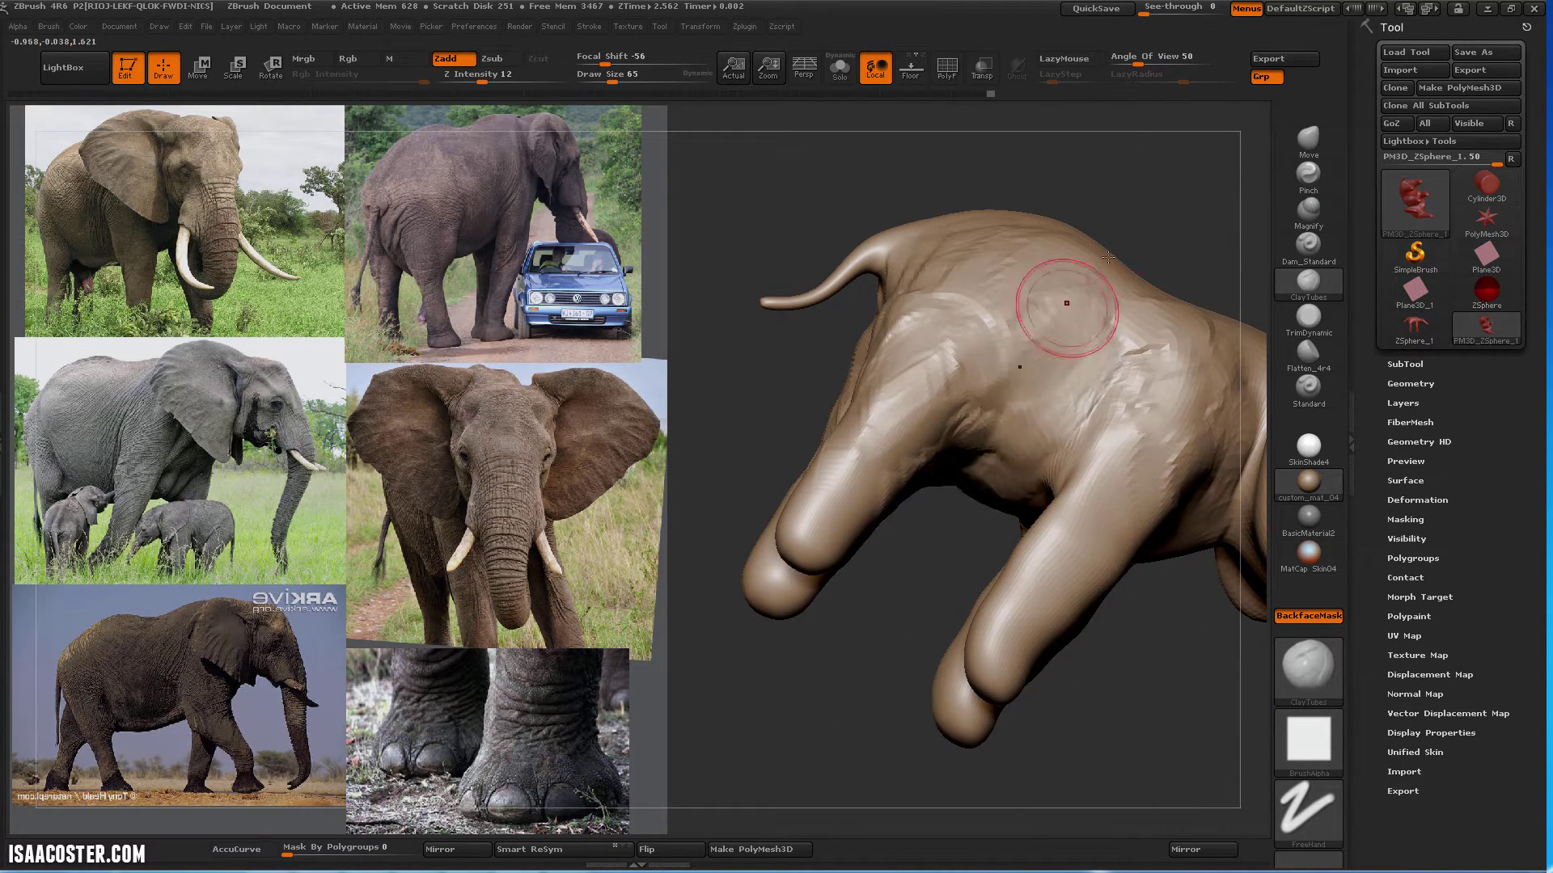
Add clay strokes along the flank and belly with ClayTubes, reducing the draw size from 65 to 45
mouse_move(1139, 219)
mouse_down()
mouse_move(1189, 267)
mouse_move(1132, 234)
mouse_up()
drag(1148, 684, 1011, 463)
drag(1053, 338, 1048, 458)
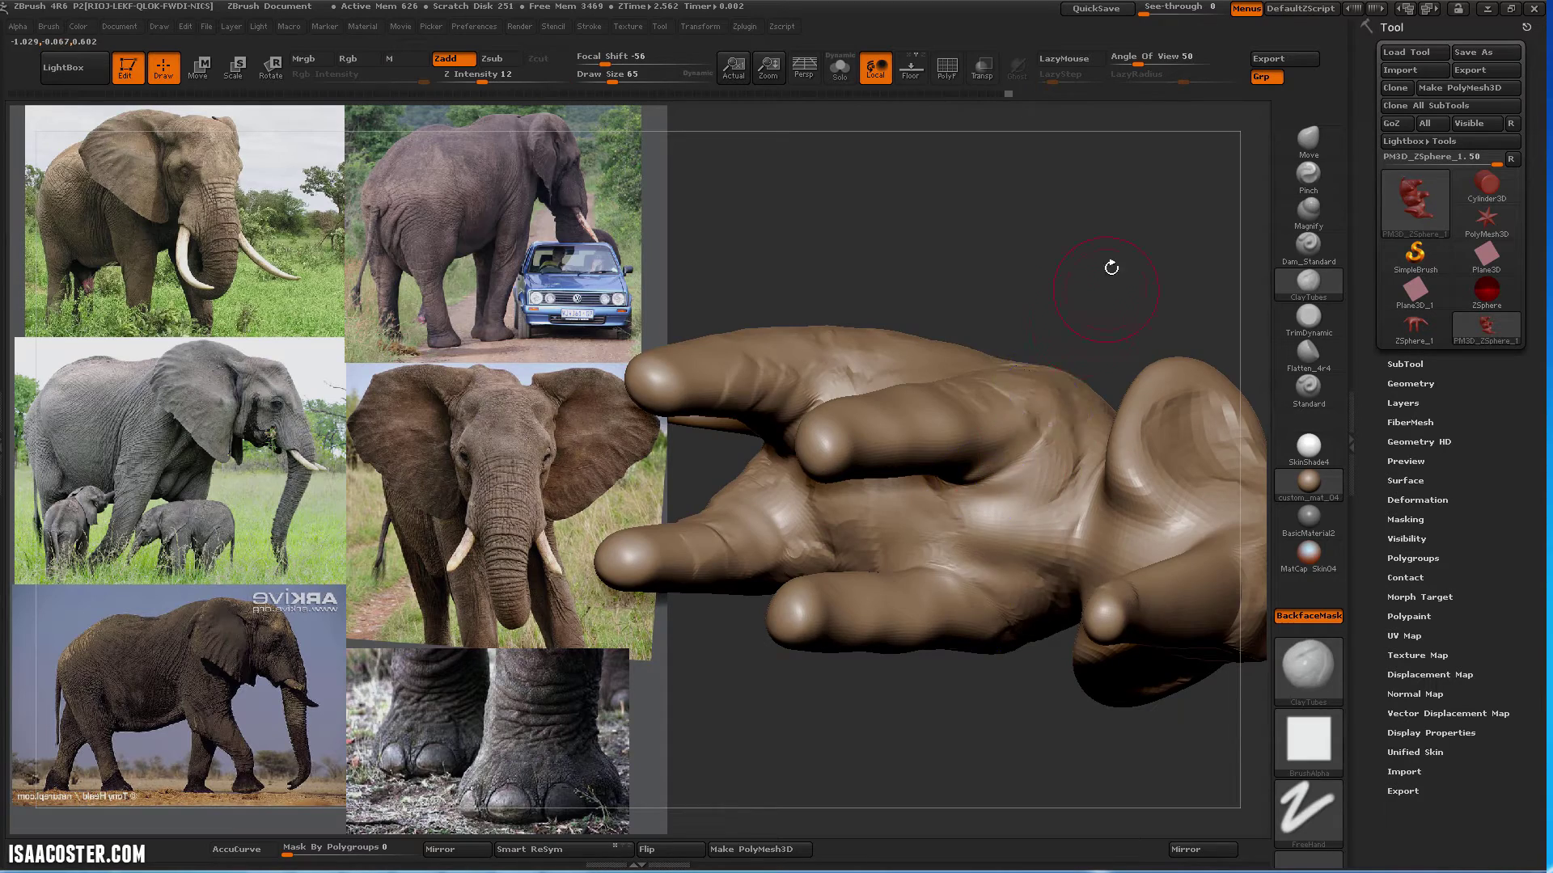
drag(1109, 267, 1009, 467)
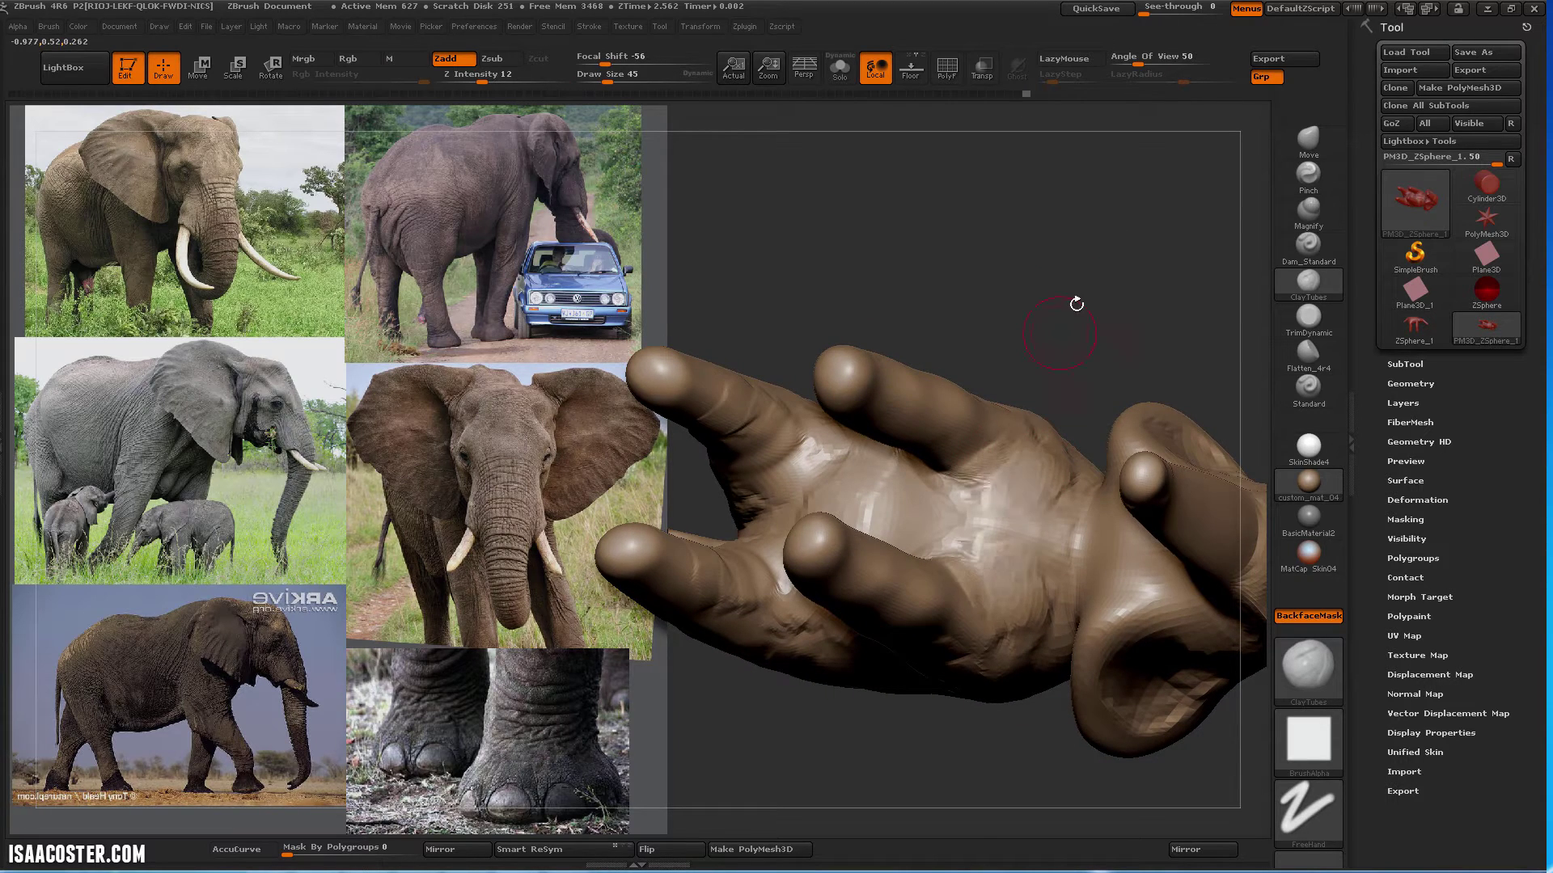
mouse_move(1077, 304)
mouse_down()
mouse_move(1143, 755)
mouse_move(1130, 645)
mouse_move(1103, 618)
mouse_move(1084, 648)
mouse_move(1052, 633)
mouse_up()
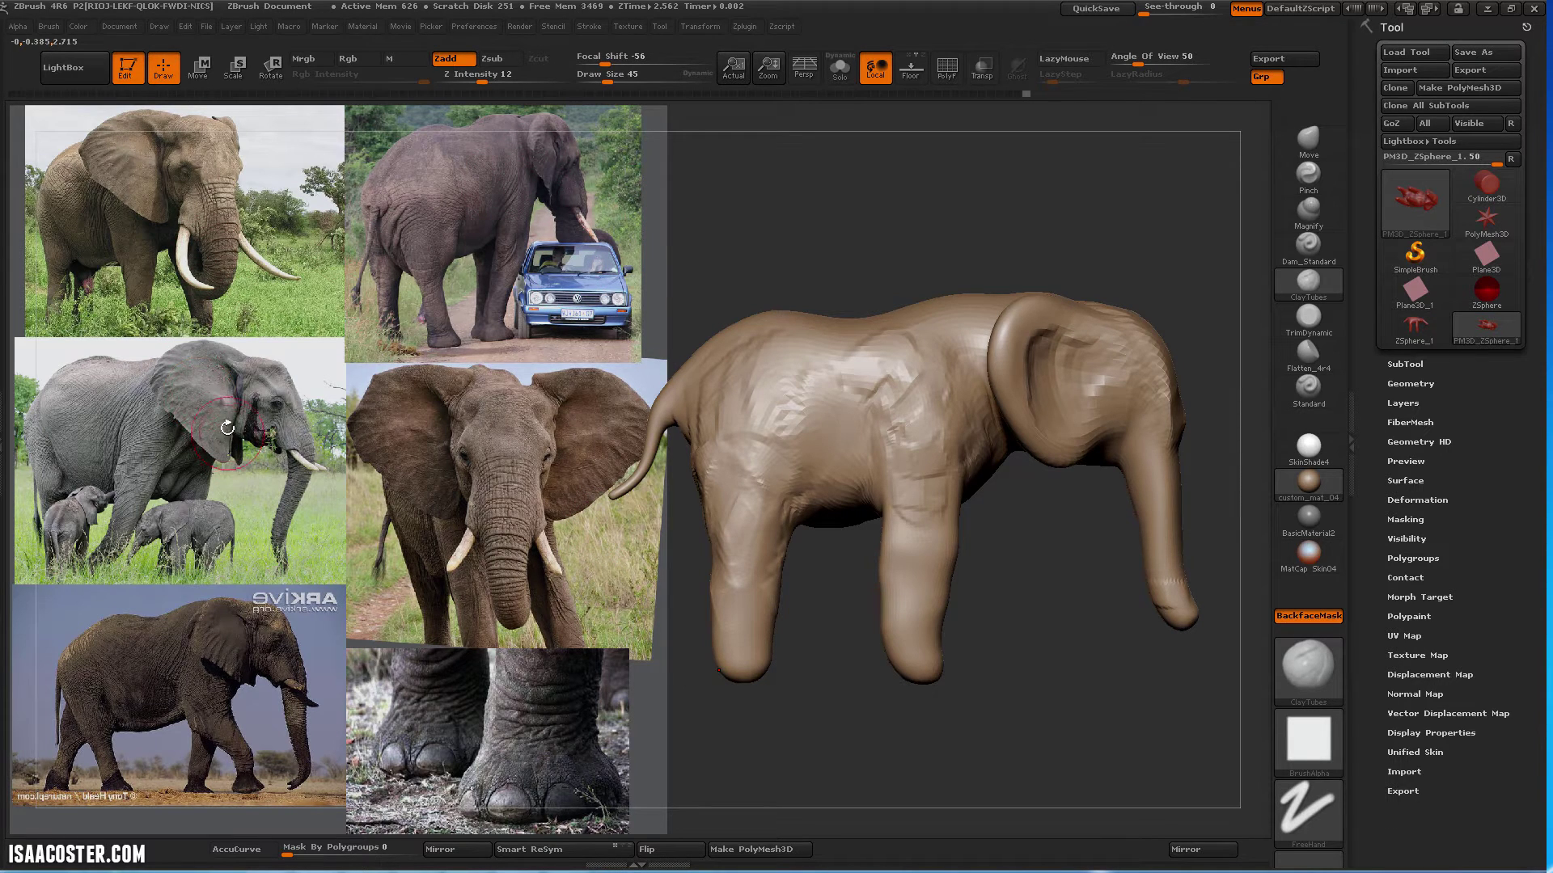
Define the shoulder behind the ear with ClayTubes strokes running down from the back at draw size 45
drag(1044, 271, 810, 296)
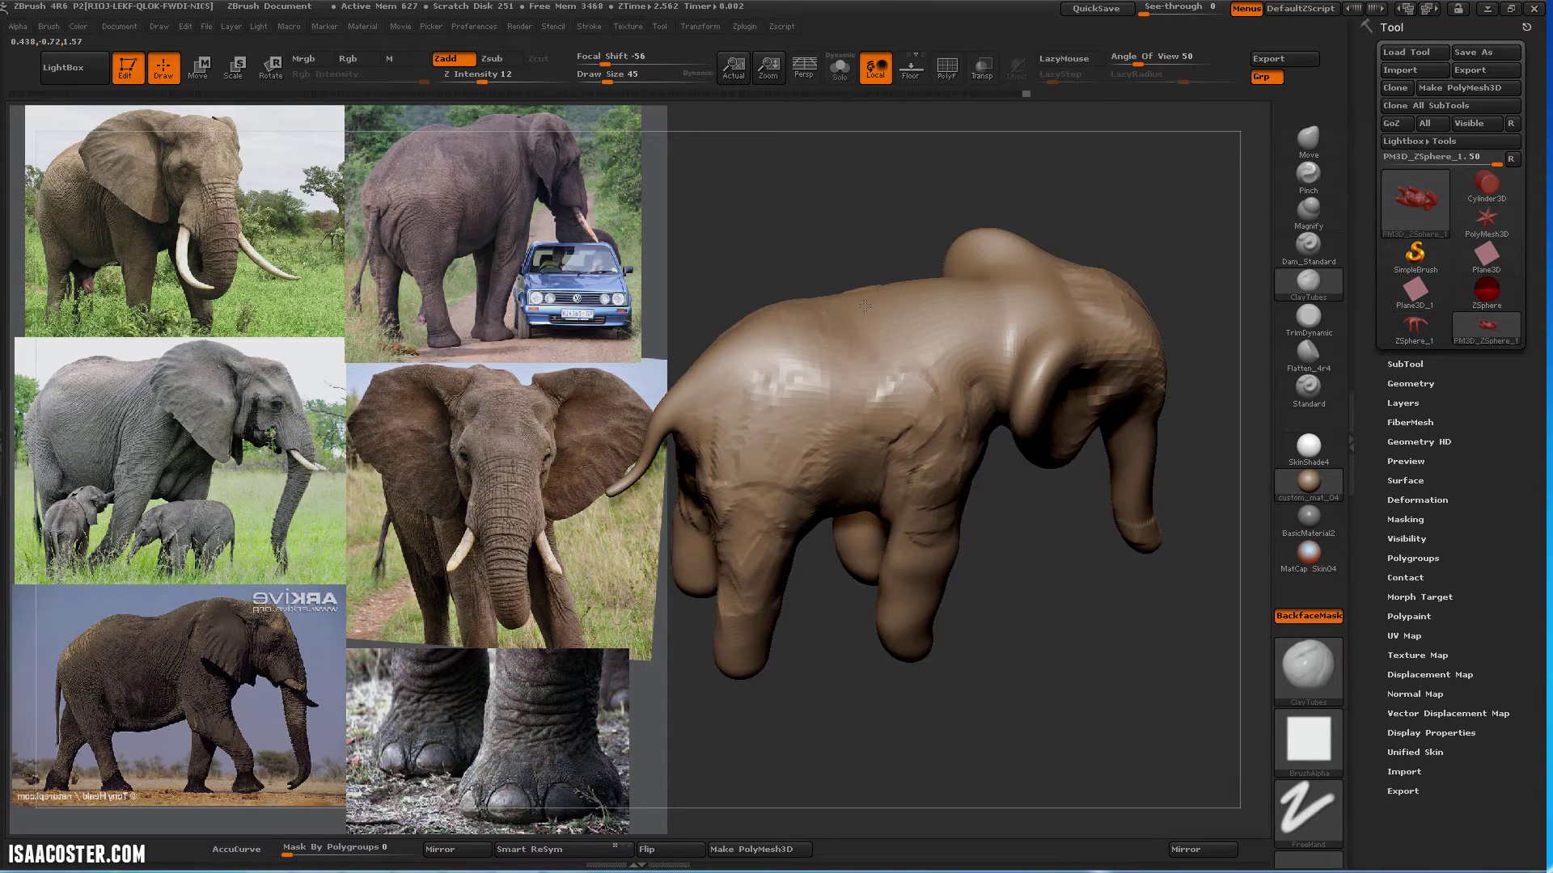
drag(933, 307, 952, 360)
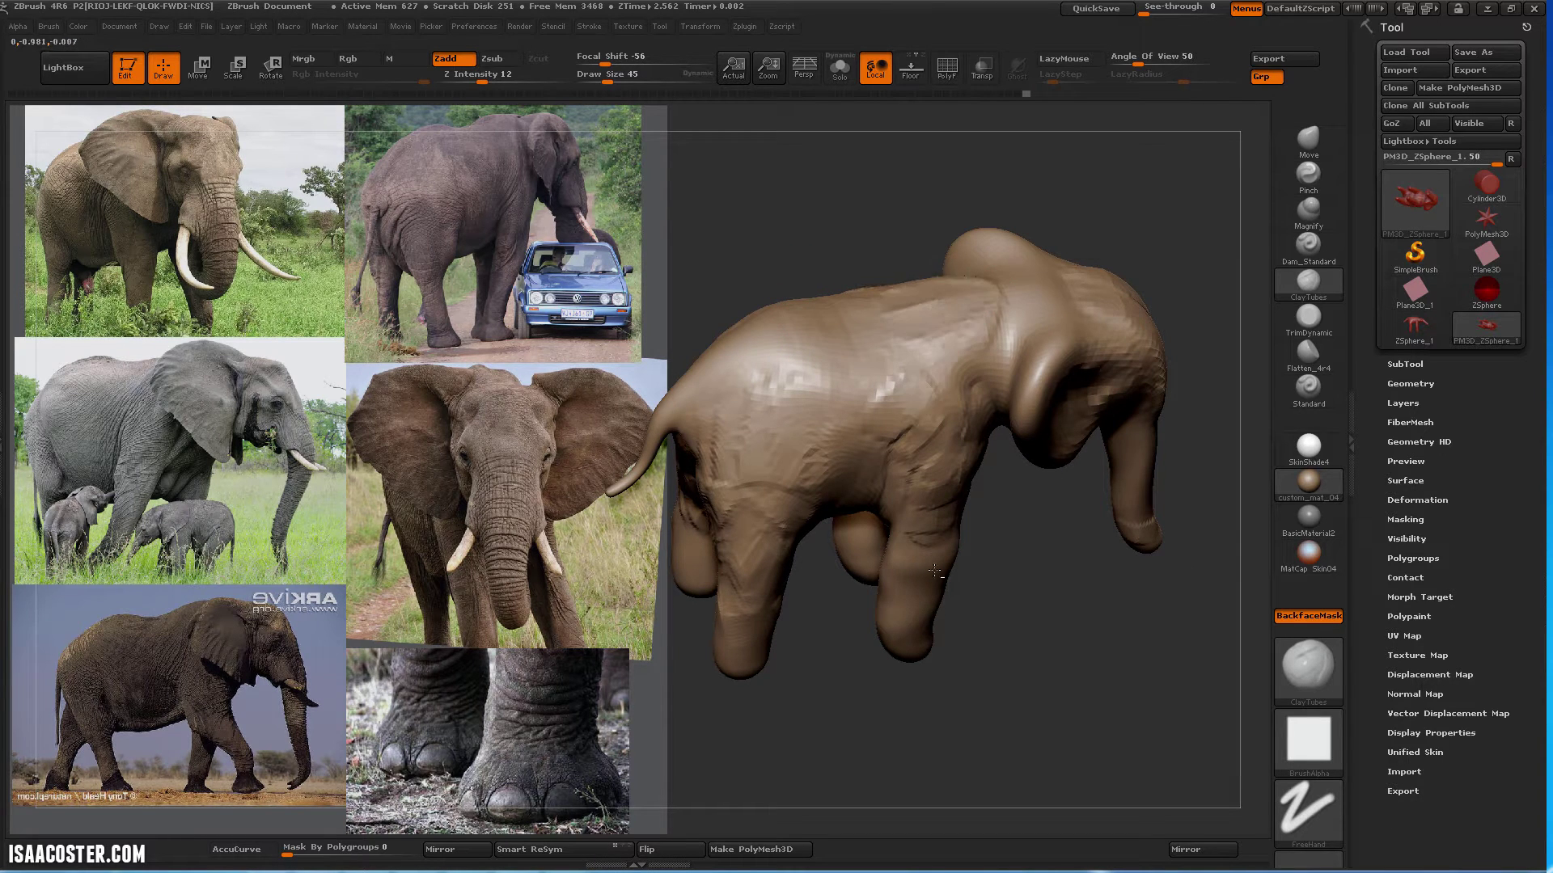
mouse_move(1071, 659)
mouse_down()
mouse_move(1050, 609)
mouse_move(1021, 590)
mouse_up()
drag(987, 225, 1001, 250)
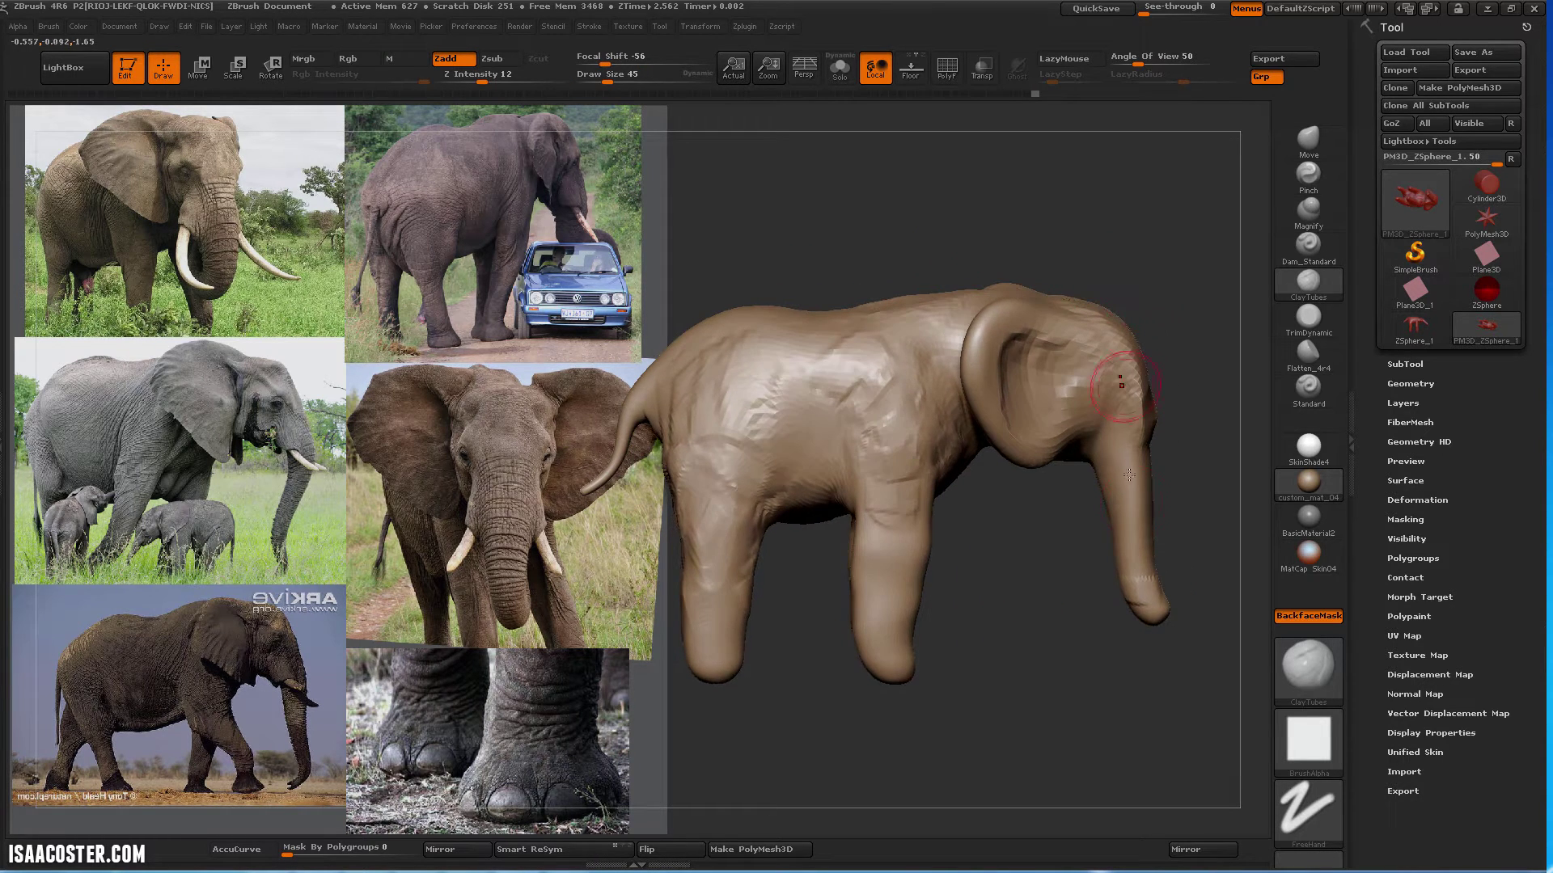
Hide the trunk, head and ear polygroups, then invert the visibility to isolate the head
ctrl+shift+click(1147, 594)
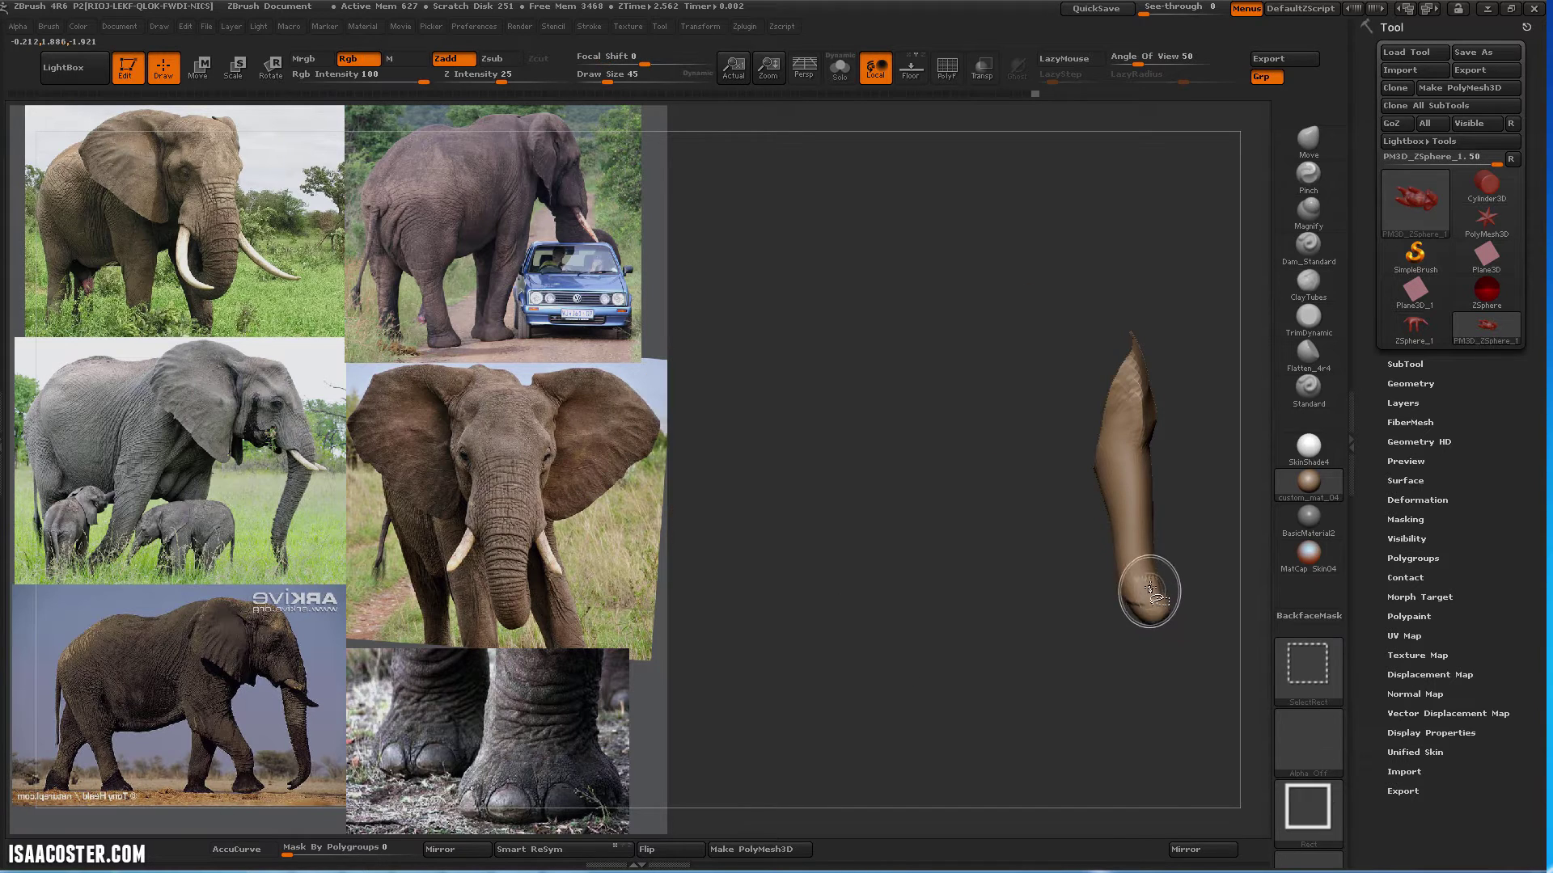
ctrl+shift+click(1147, 590)
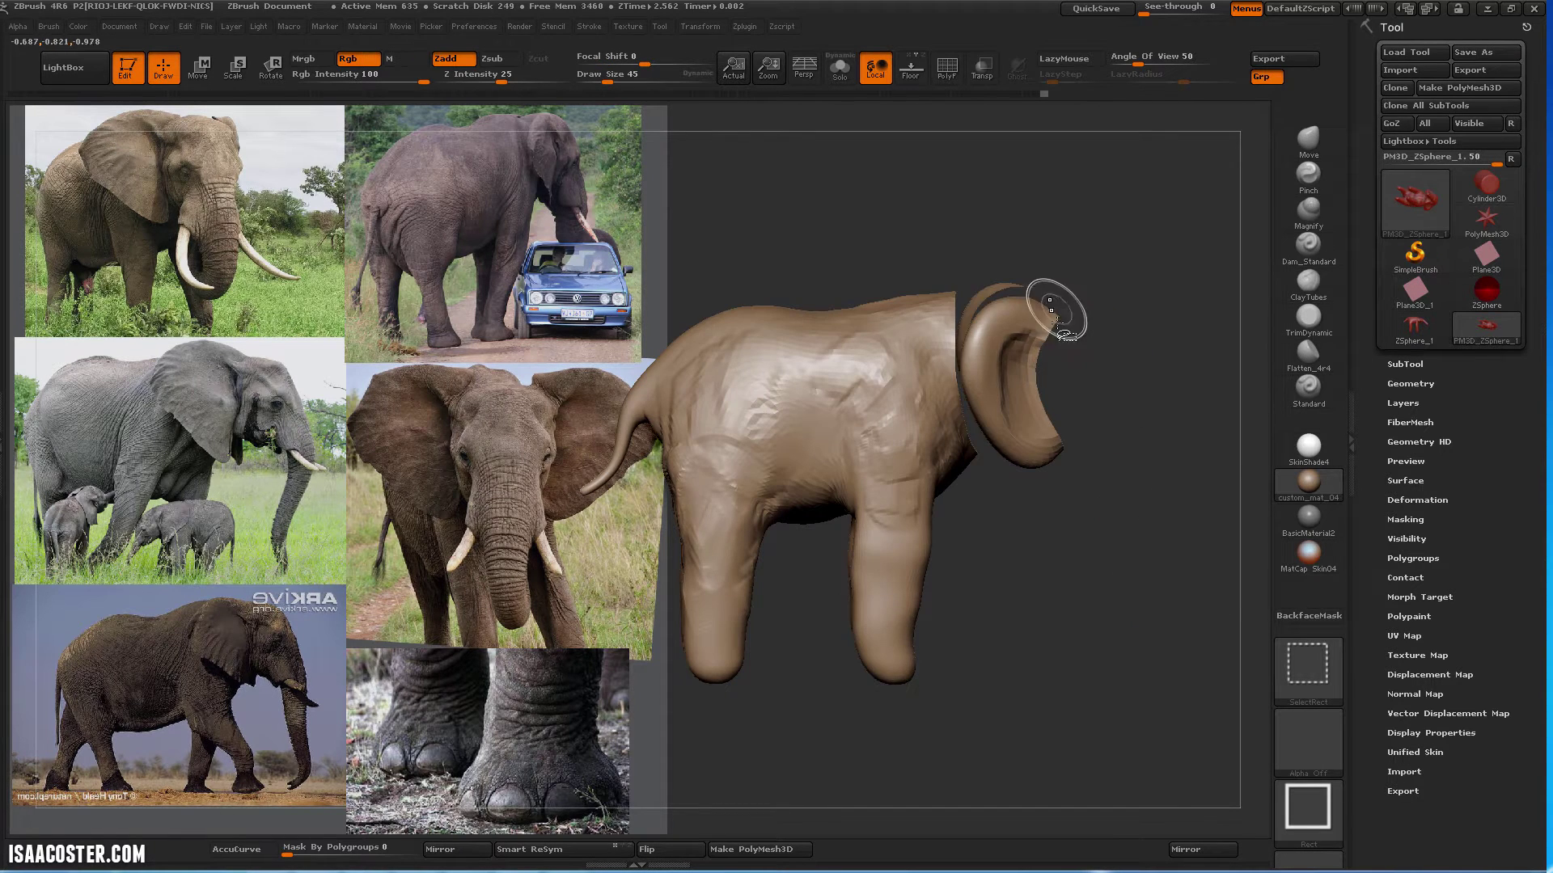
ctrl+shift+click(1047, 323)
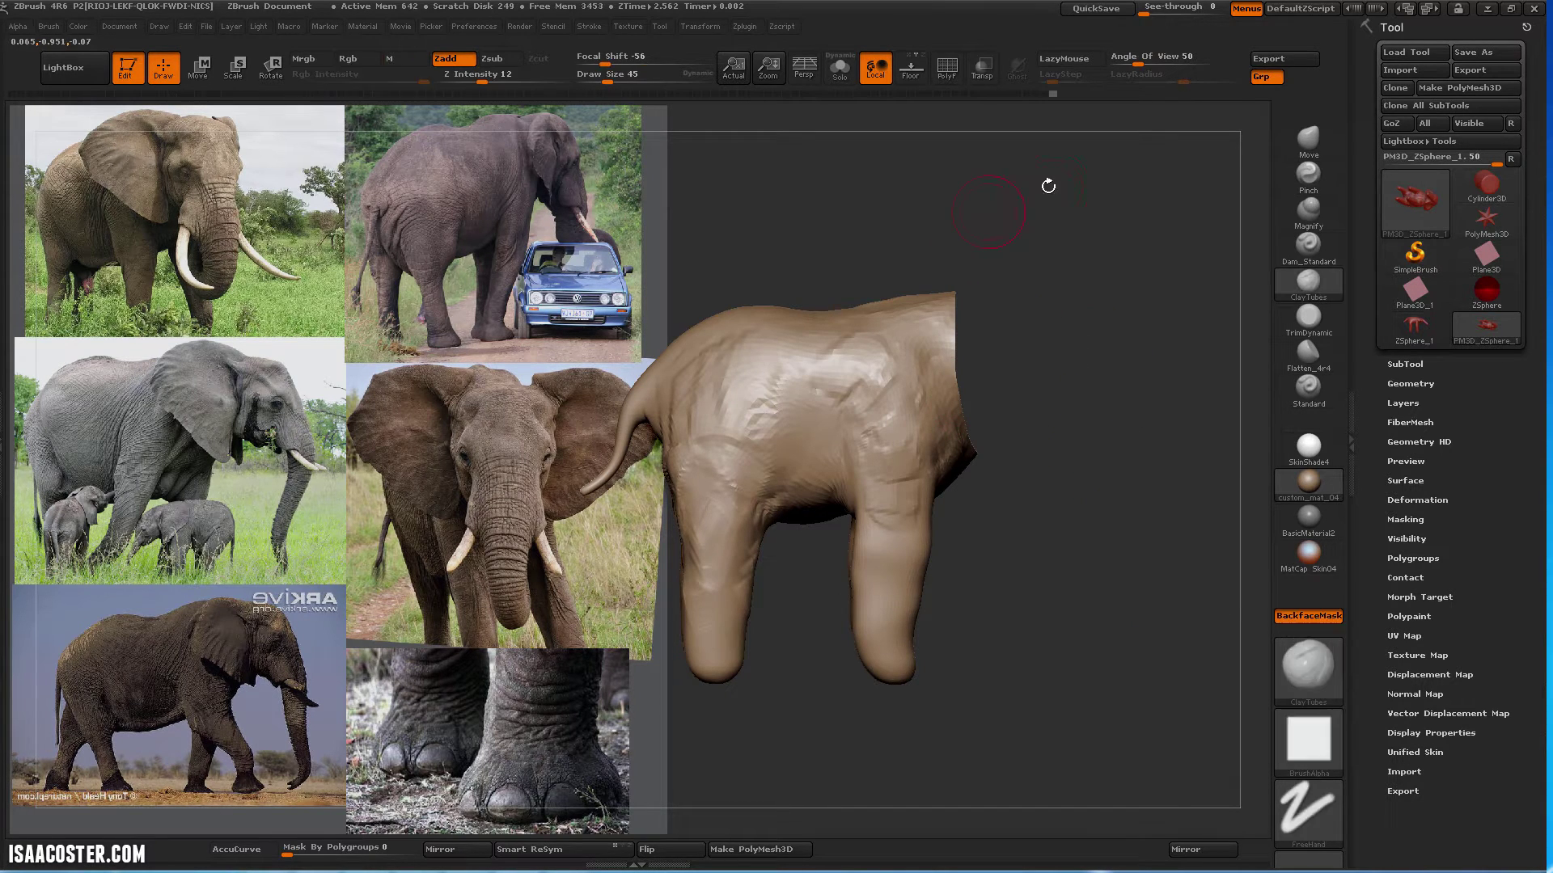
drag(1075, 202, 1092, 208)
ctrl+shift+drag(1102, 639, 1052, 797)
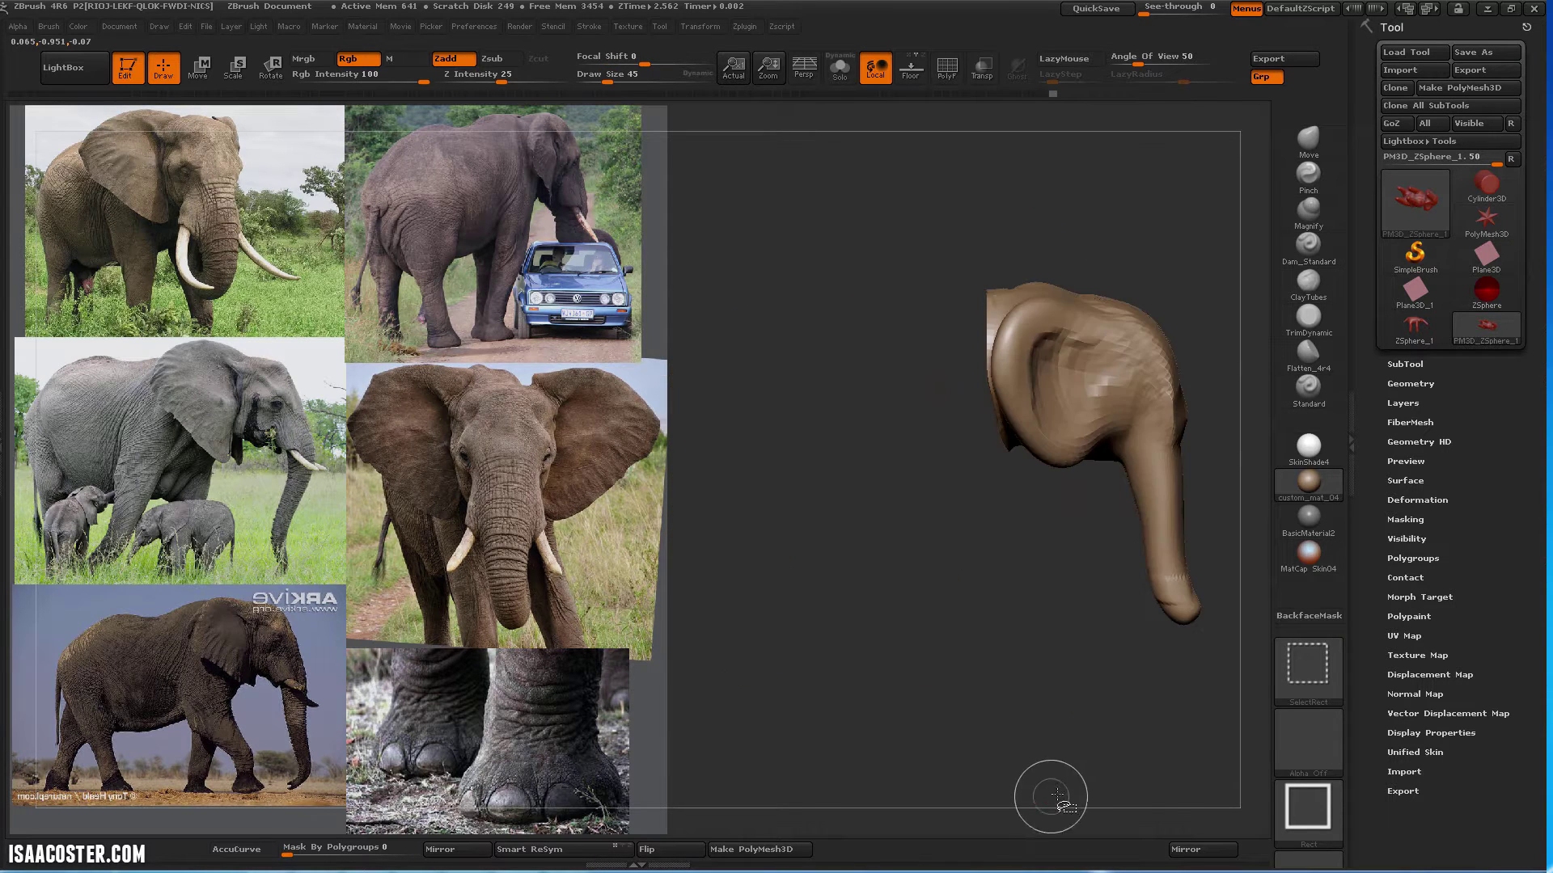
Mask the isolated head, reveal the whole elephant and invert the mask so the body is protected instead
drag(1070, 538, 1106, 484)
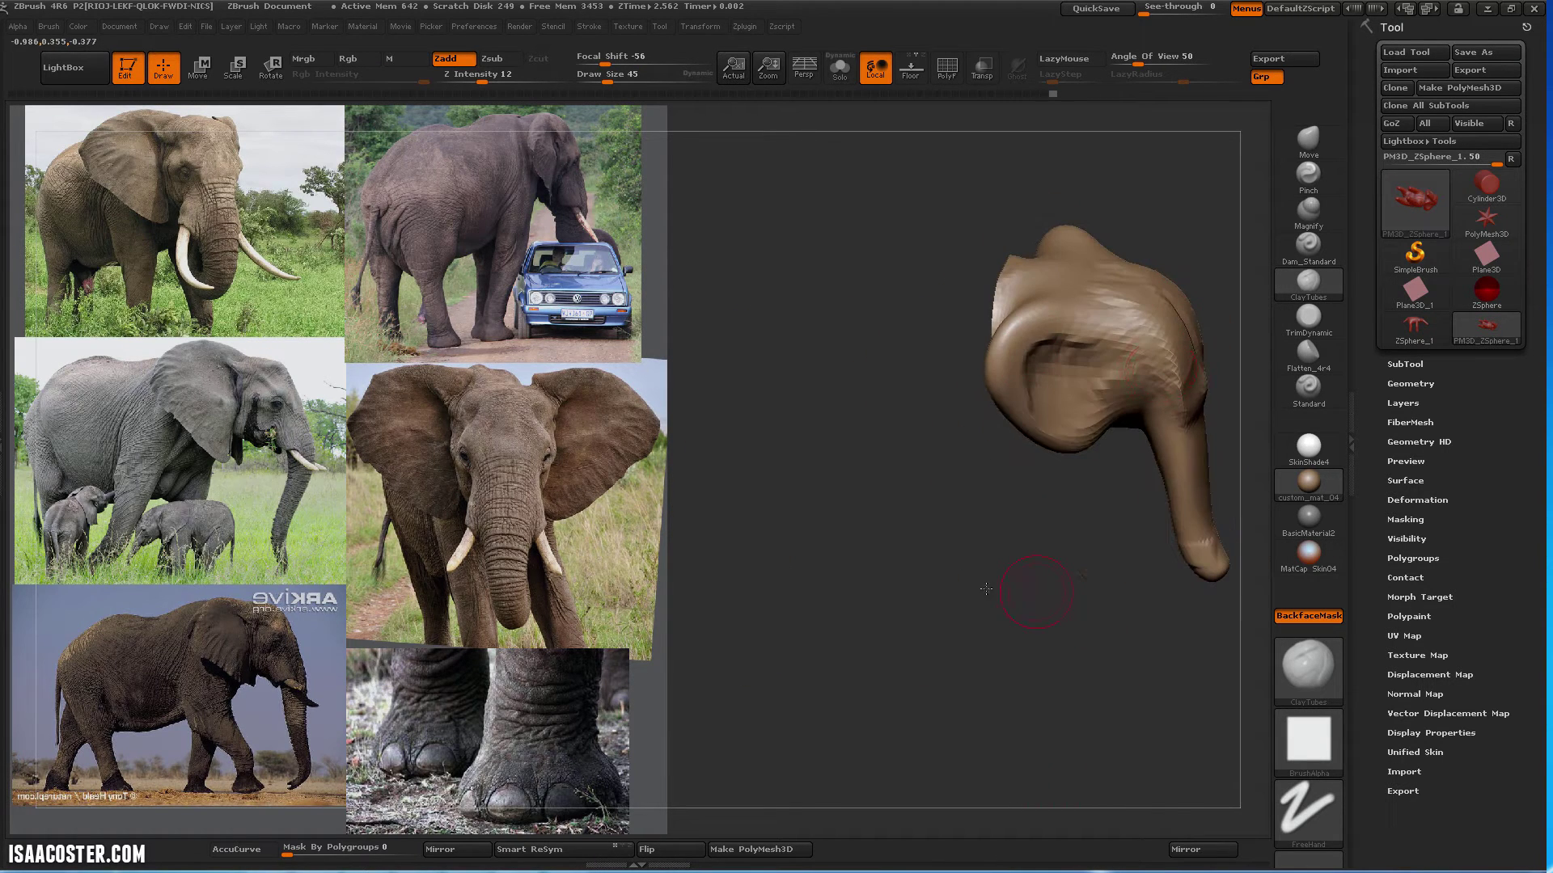
alt+drag(985, 589, 931, 602)
ctrl+click(939, 635)
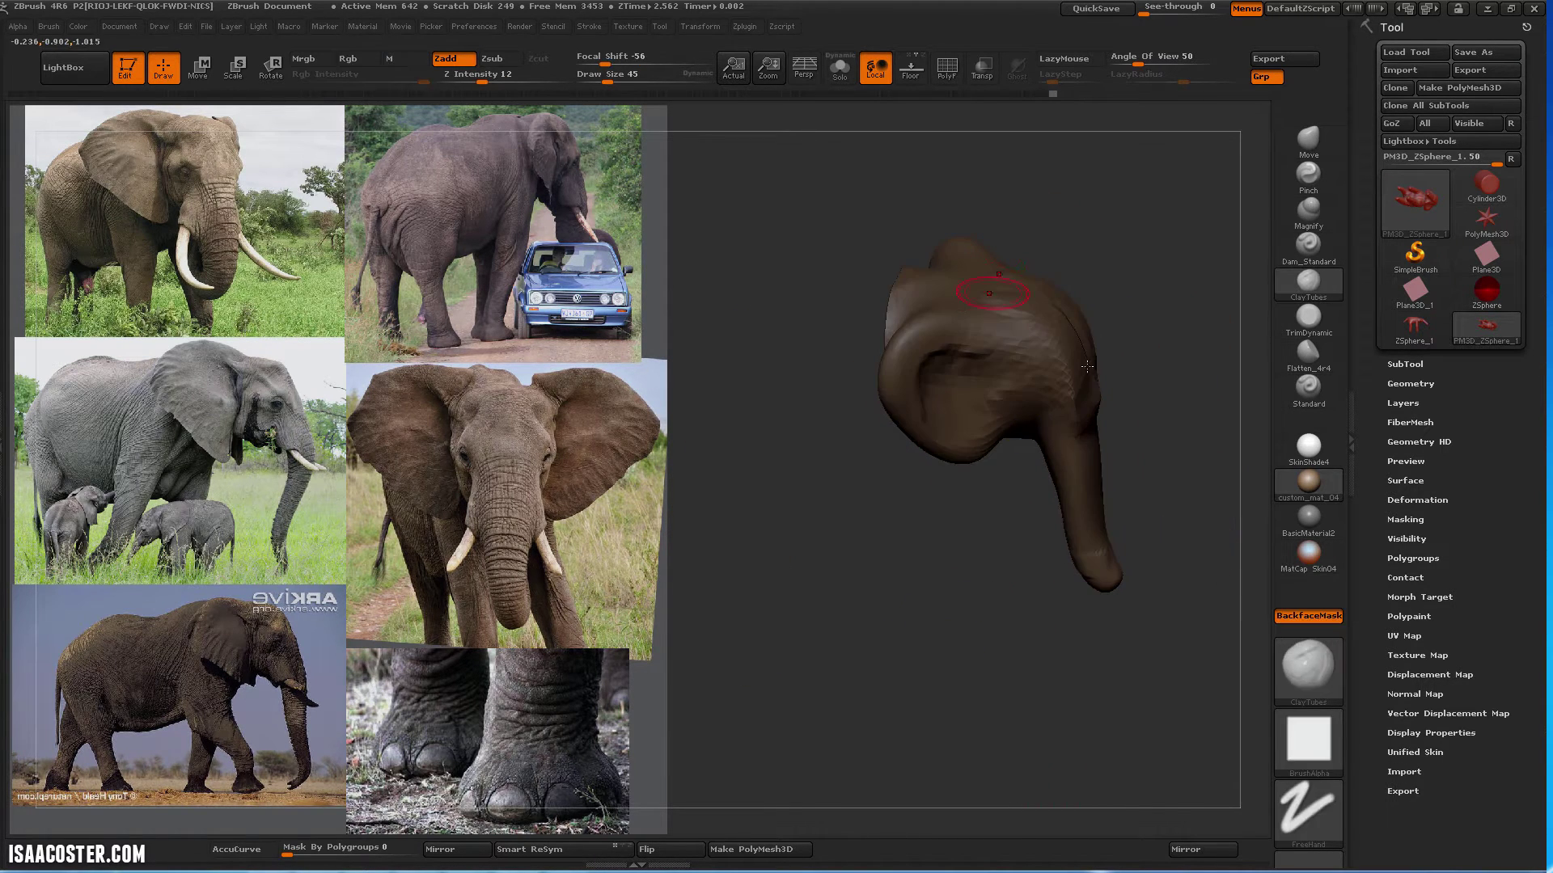
ctrl+shift+click(1161, 303)
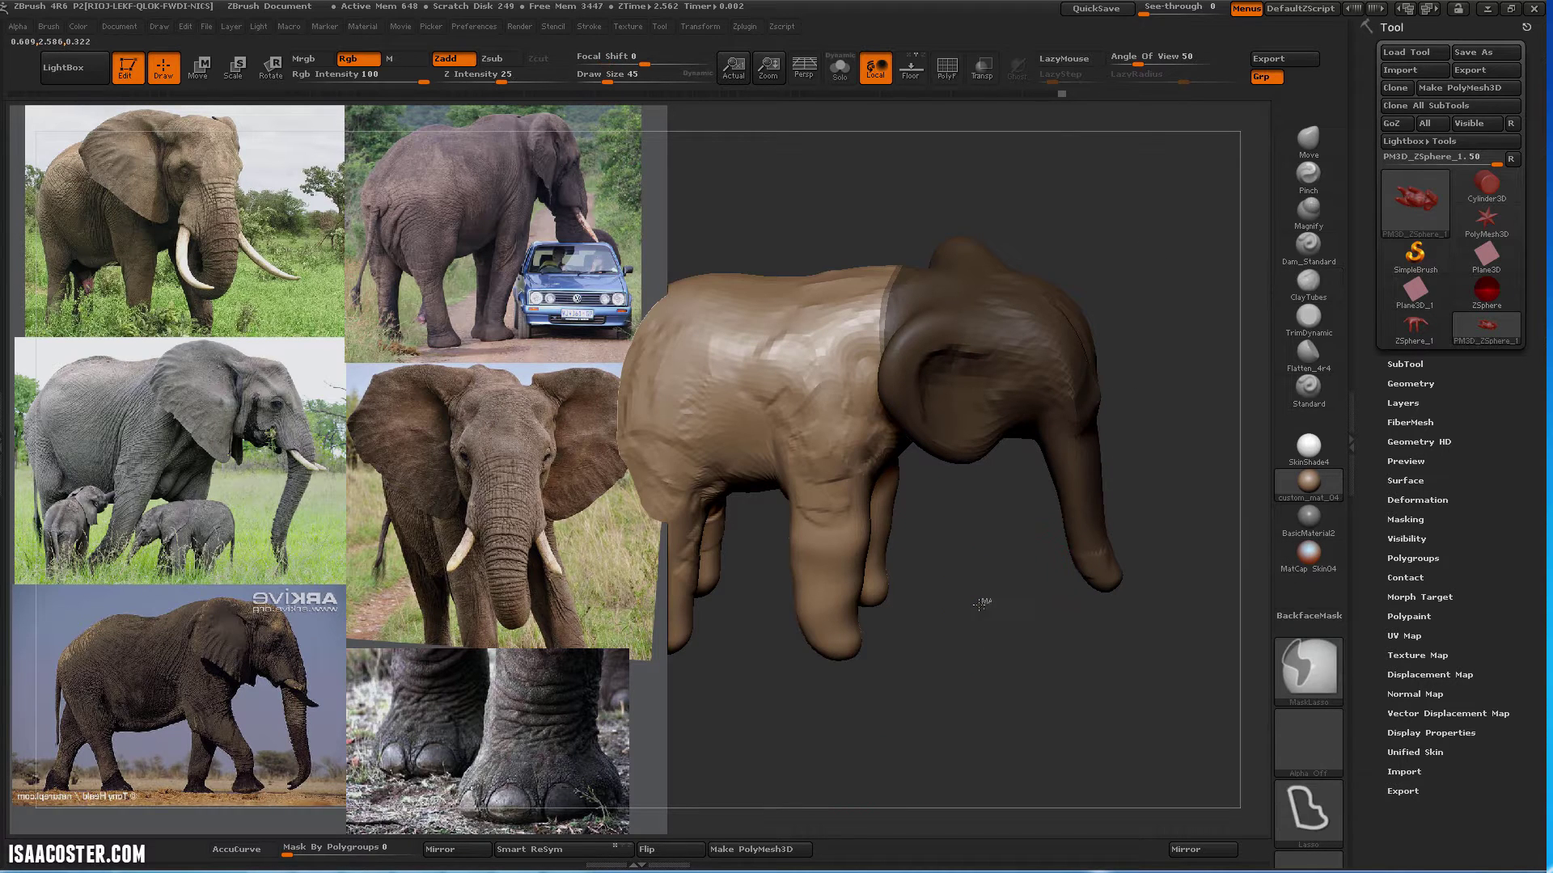
ctrl+click(988, 610)
mouse_move(988, 610)
mouse_down()
mouse_move(930, 602)
mouse_move(971, 565)
mouse_up()
key(w)
shift+drag(976, 359, 1205, 359)
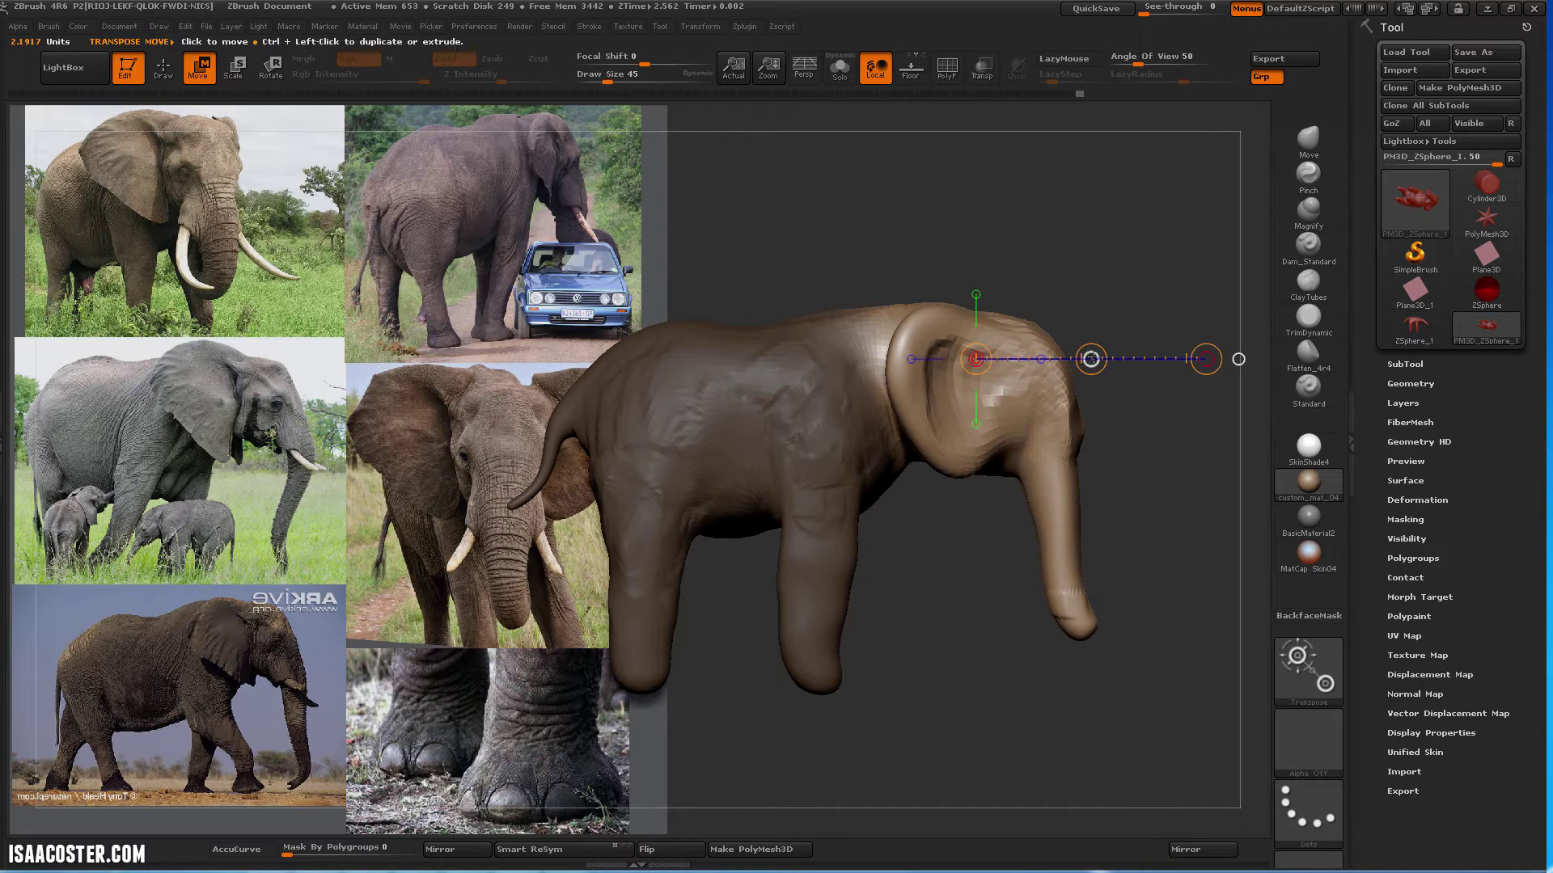
mouse_move(1091, 359)
mouse_down()
mouse_move(1063, 365)
mouse_move(1086, 368)
mouse_up()
key(ctrl+z)
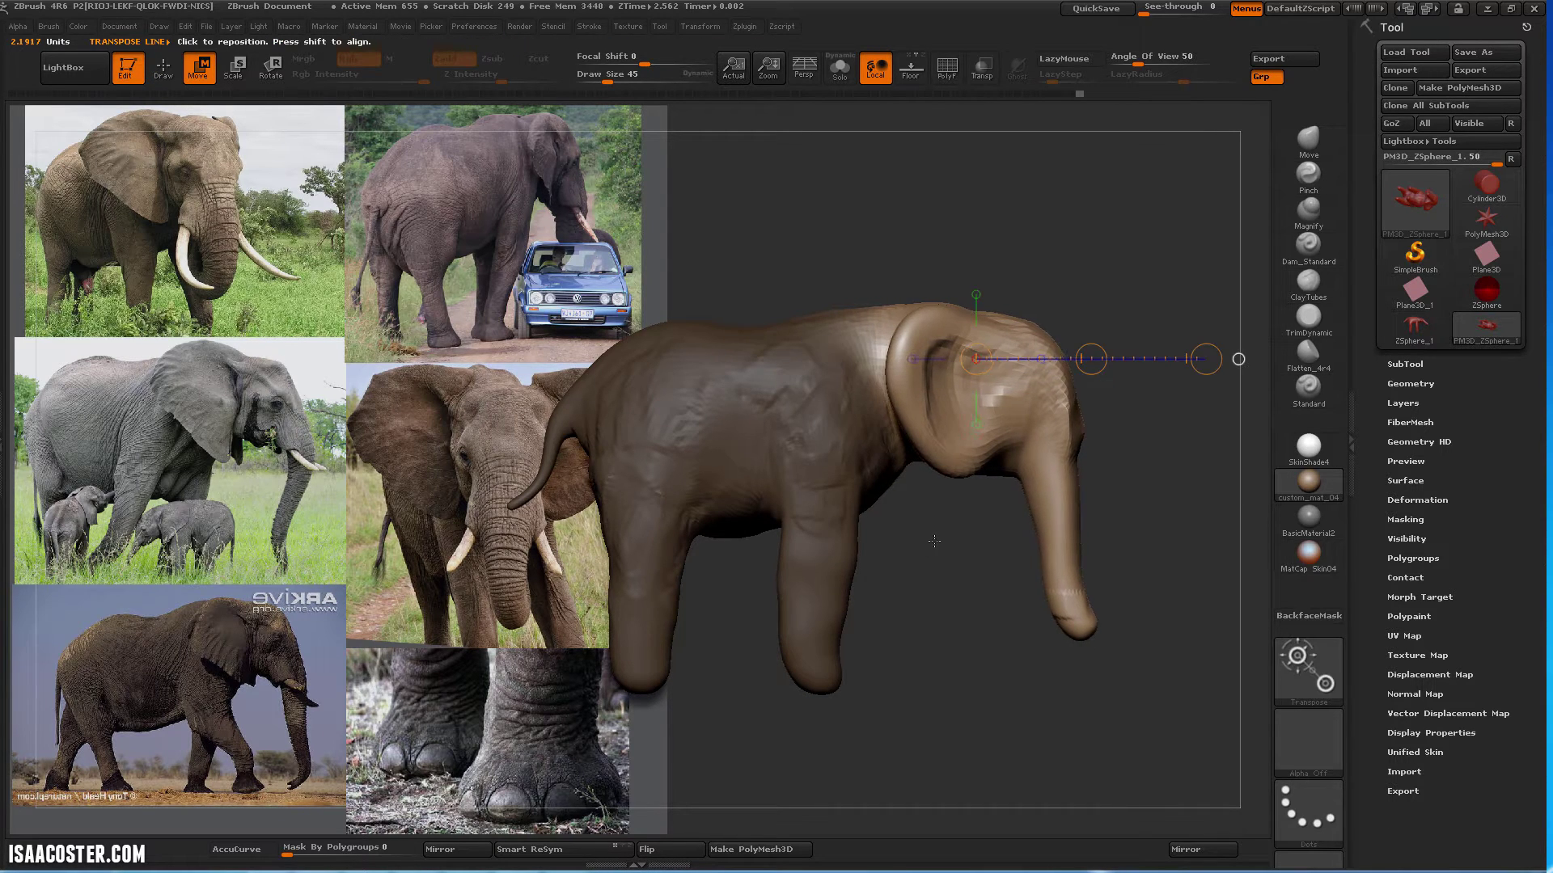
mouse_move(934, 540)
mouse_down()
mouse_move(931, 498)
mouse_move(918, 542)
mouse_up()
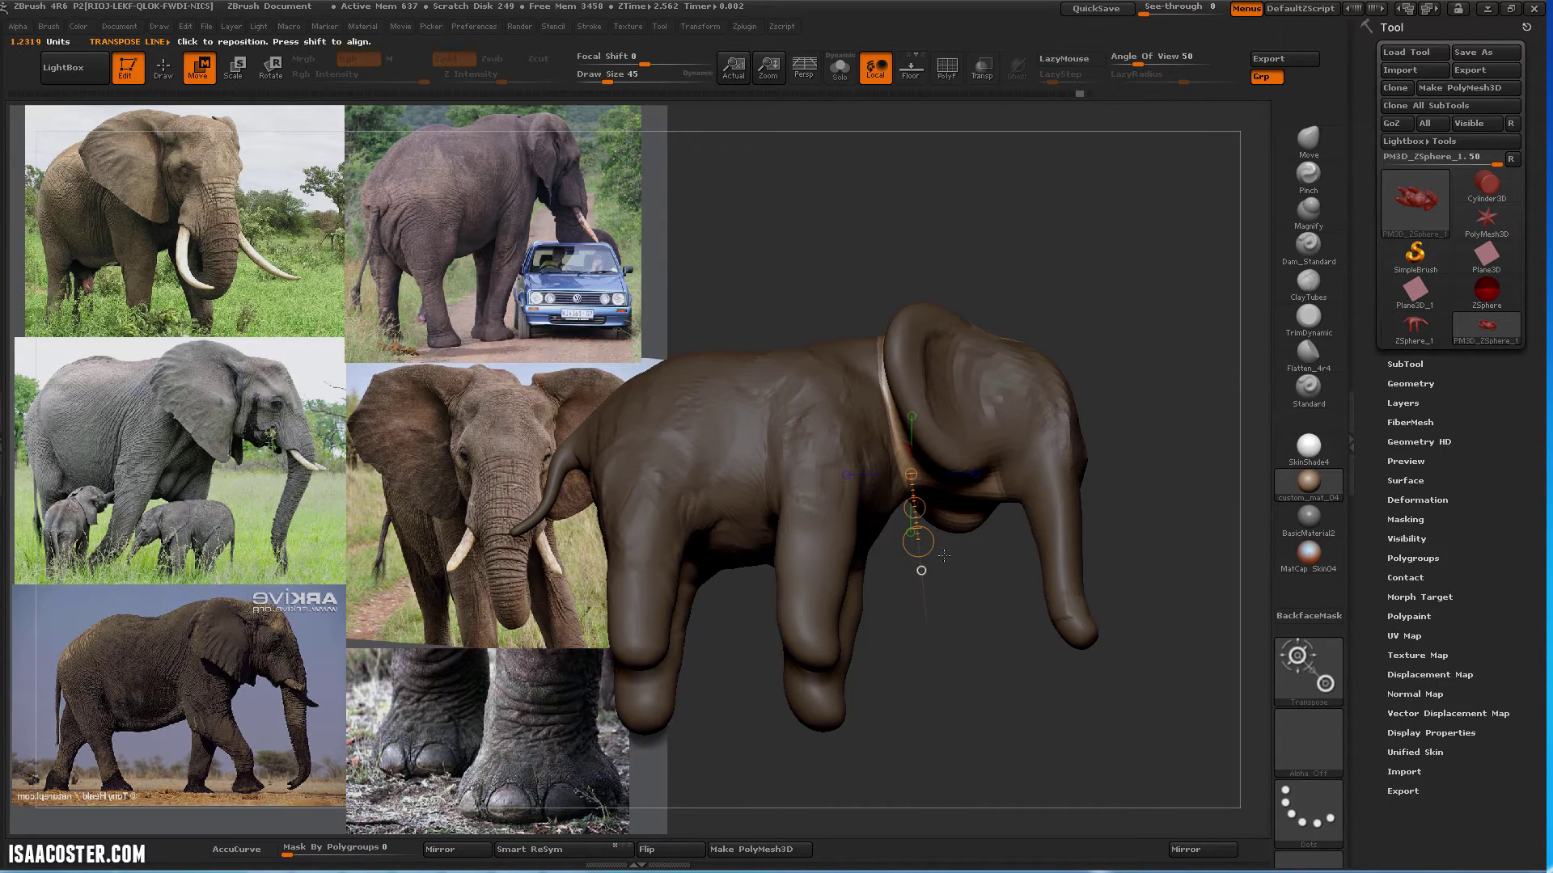
key(q)
key(ctrl+z)
Blur the body mask's edge along the neck and drop the mesh to a lower subdivision level
ctrl+click(896, 484)
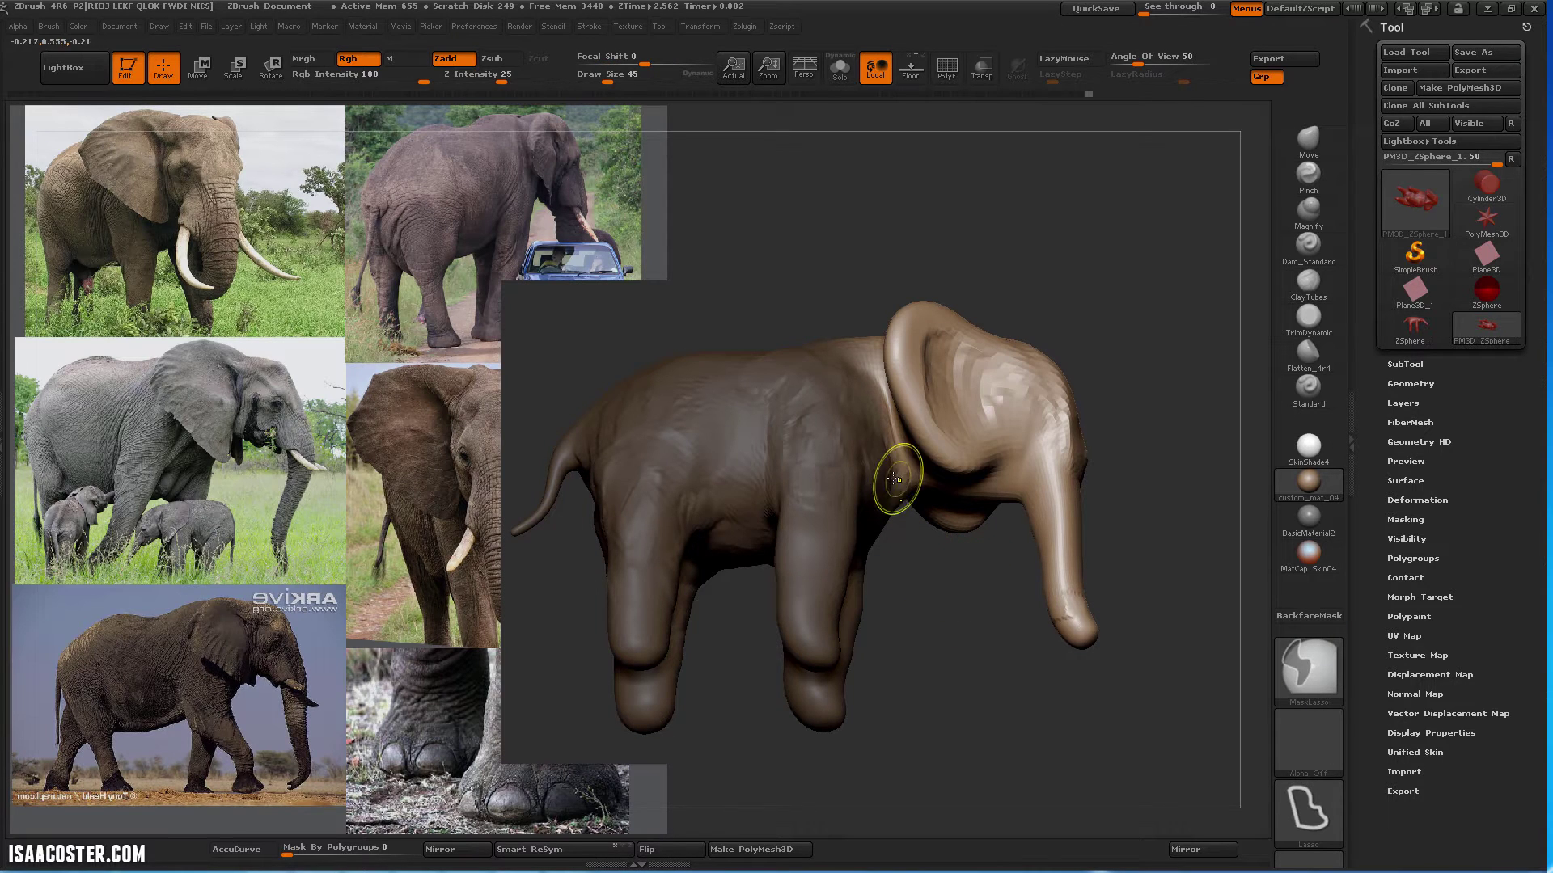
key(shift+d)
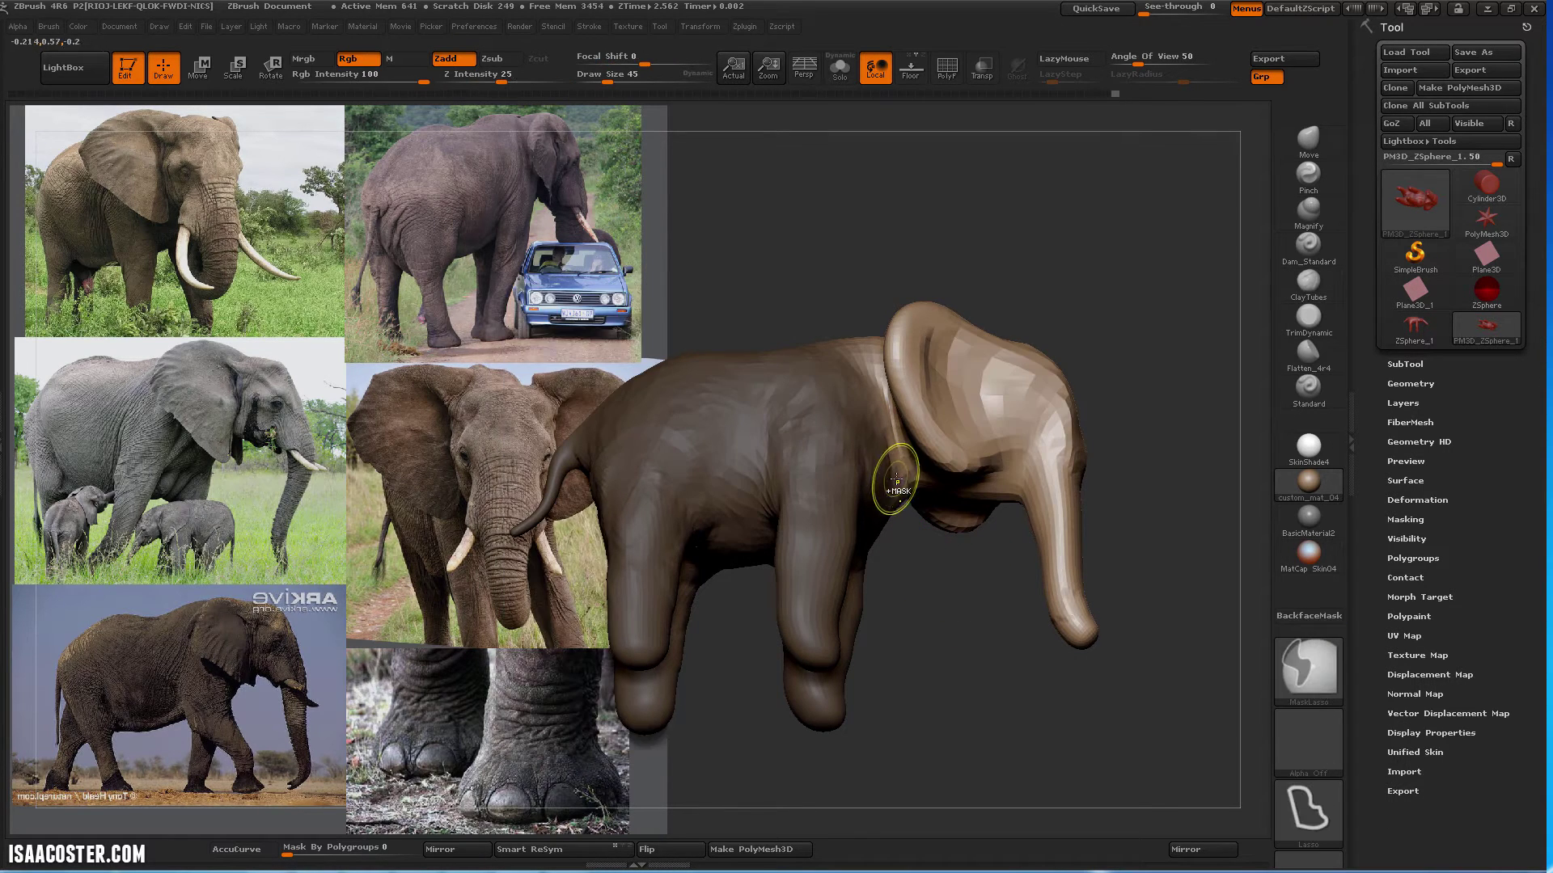
ctrl+click(896, 485)
mouse_move(947, 606)
mouse_down()
mouse_move(943, 540)
mouse_move(883, 546)
mouse_move(946, 552)
mouse_up()
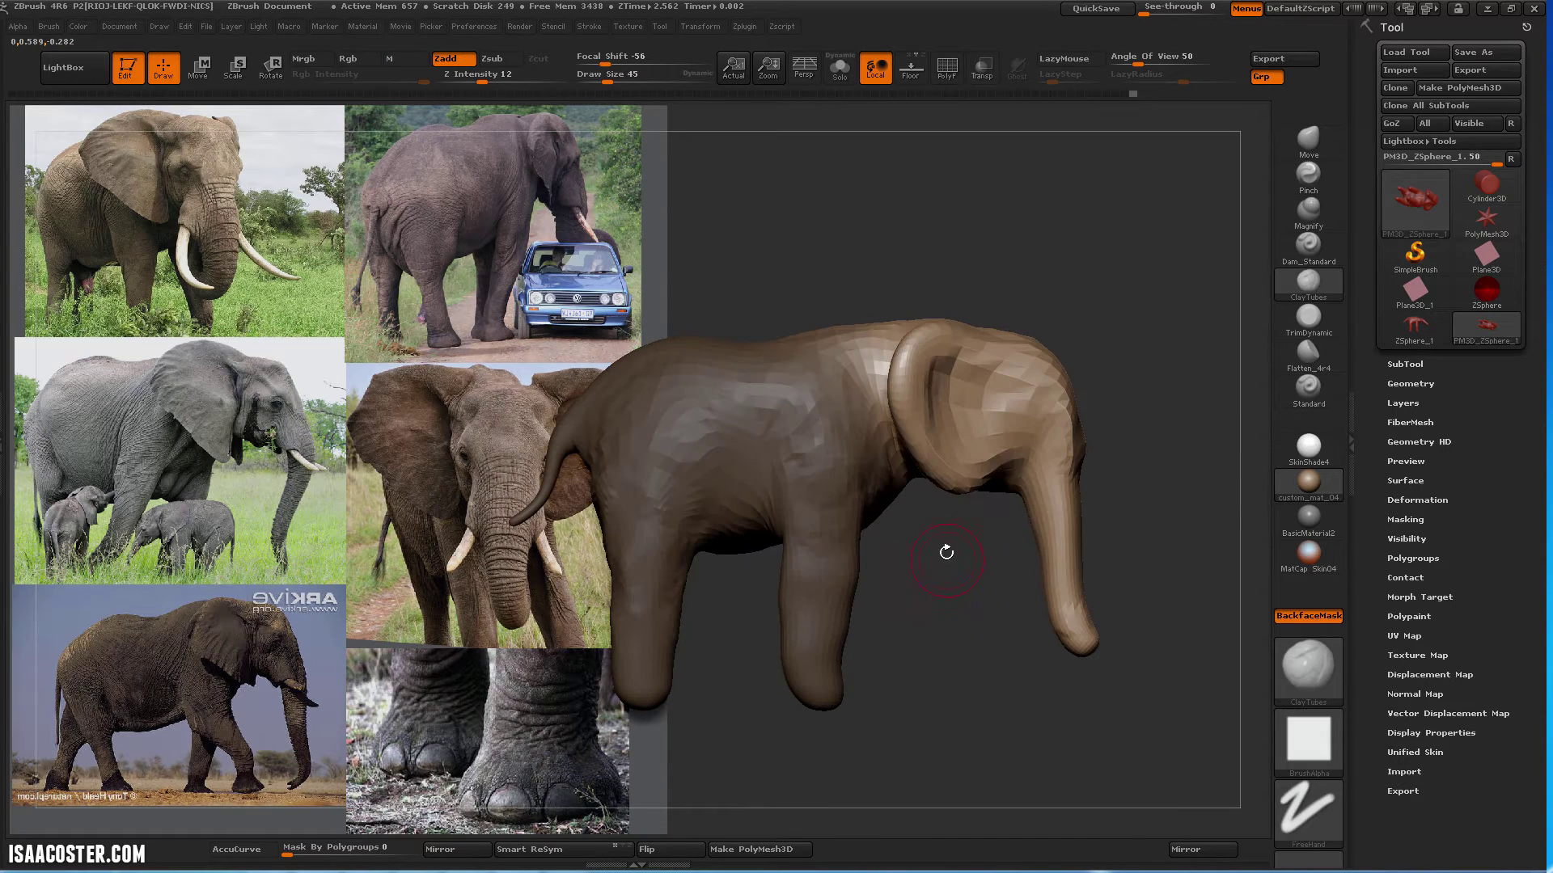
Shift the unmasked head forward from the body with Transpose Move, clear the mask and return to draw mode
key(w)
mouse_move(1037, 419)
shift+mouse_down()
mouse_move(1168, 403)
mouse_move(1082, 422)
shift+mouse_up()
mouse_move(1093, 631)
ctrl+mouse_down()
mouse_move(1111, 656)
mouse_move(1089, 579)
mouse_move(1110, 672)
ctrl+mouse_up()
key(q)
Smooth the crease where the underside and side of the neck meet the chest behind the ear
mouse_move(1124, 286)
mouse_down()
mouse_move(1255, 286)
mouse_move(1241, 311)
mouse_up()
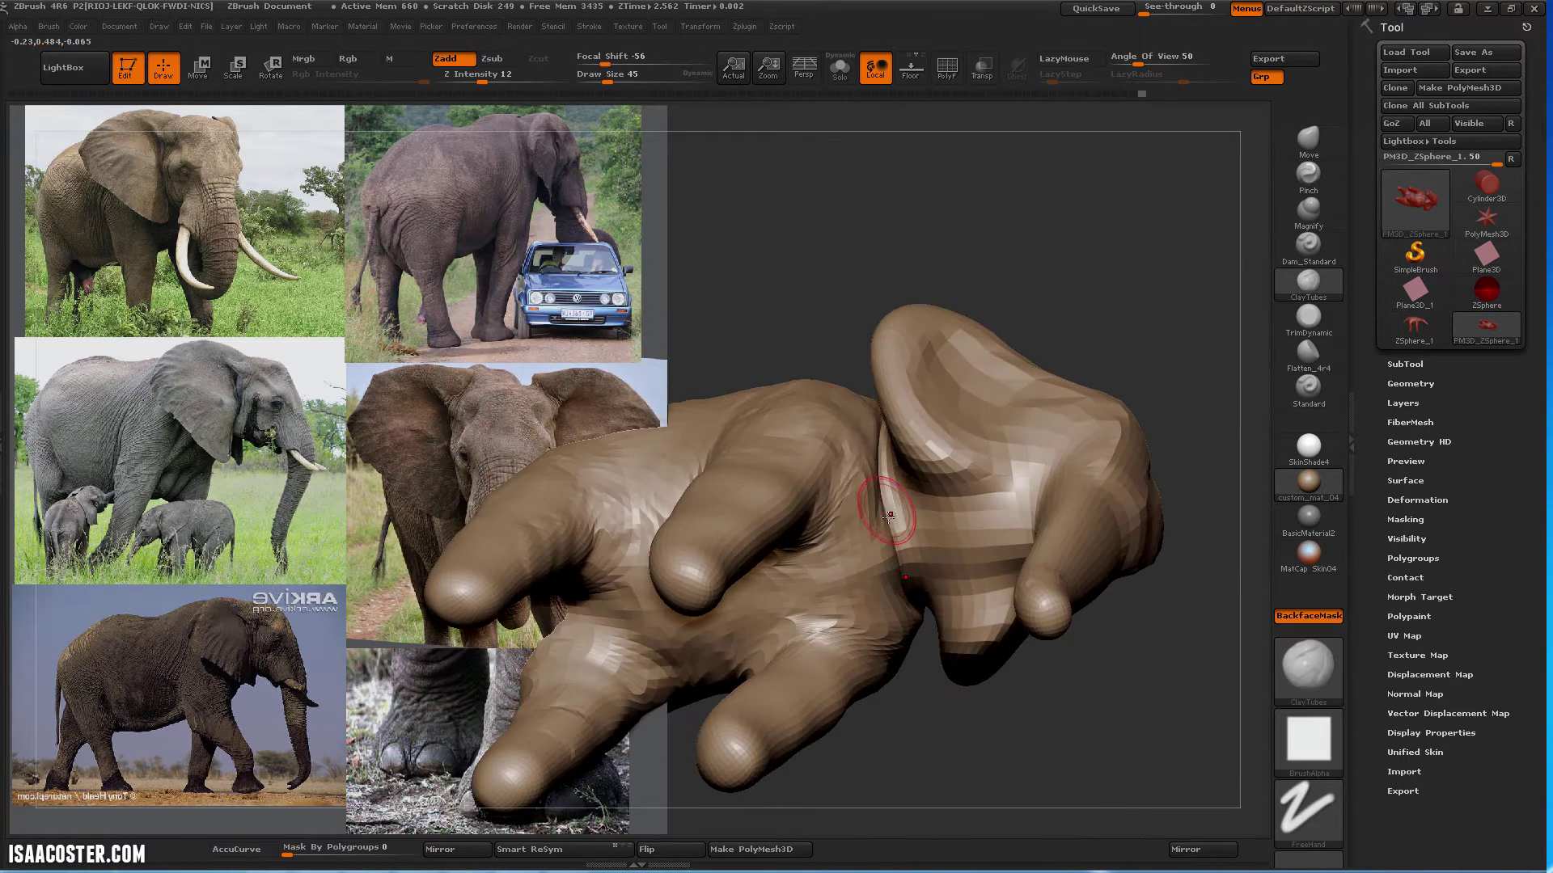
key(shift)
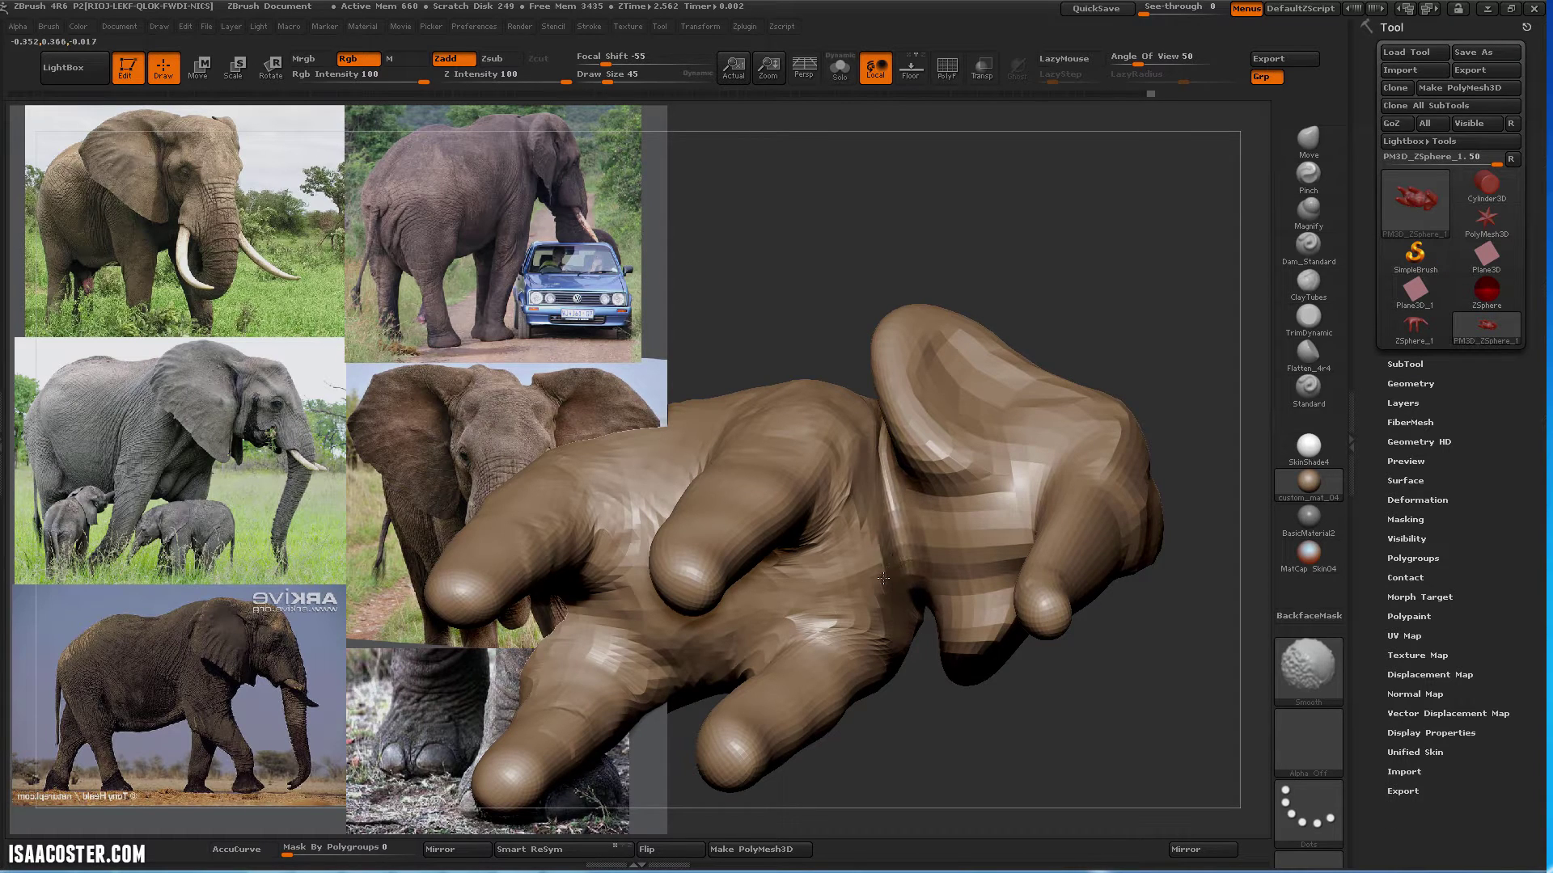
shift+drag(883, 578, 874, 526)
drag(858, 343, 863, 454)
shift+drag(874, 443, 888, 494)
mouse_move(874, 267)
mouse_down()
mouse_move(867, 380)
mouse_move(849, 344)
mouse_up()
mouse_move(922, 728)
mouse_down()
mouse_move(987, 793)
mouse_move(968, 676)
mouse_move(1040, 658)
mouse_move(1022, 648)
mouse_up()
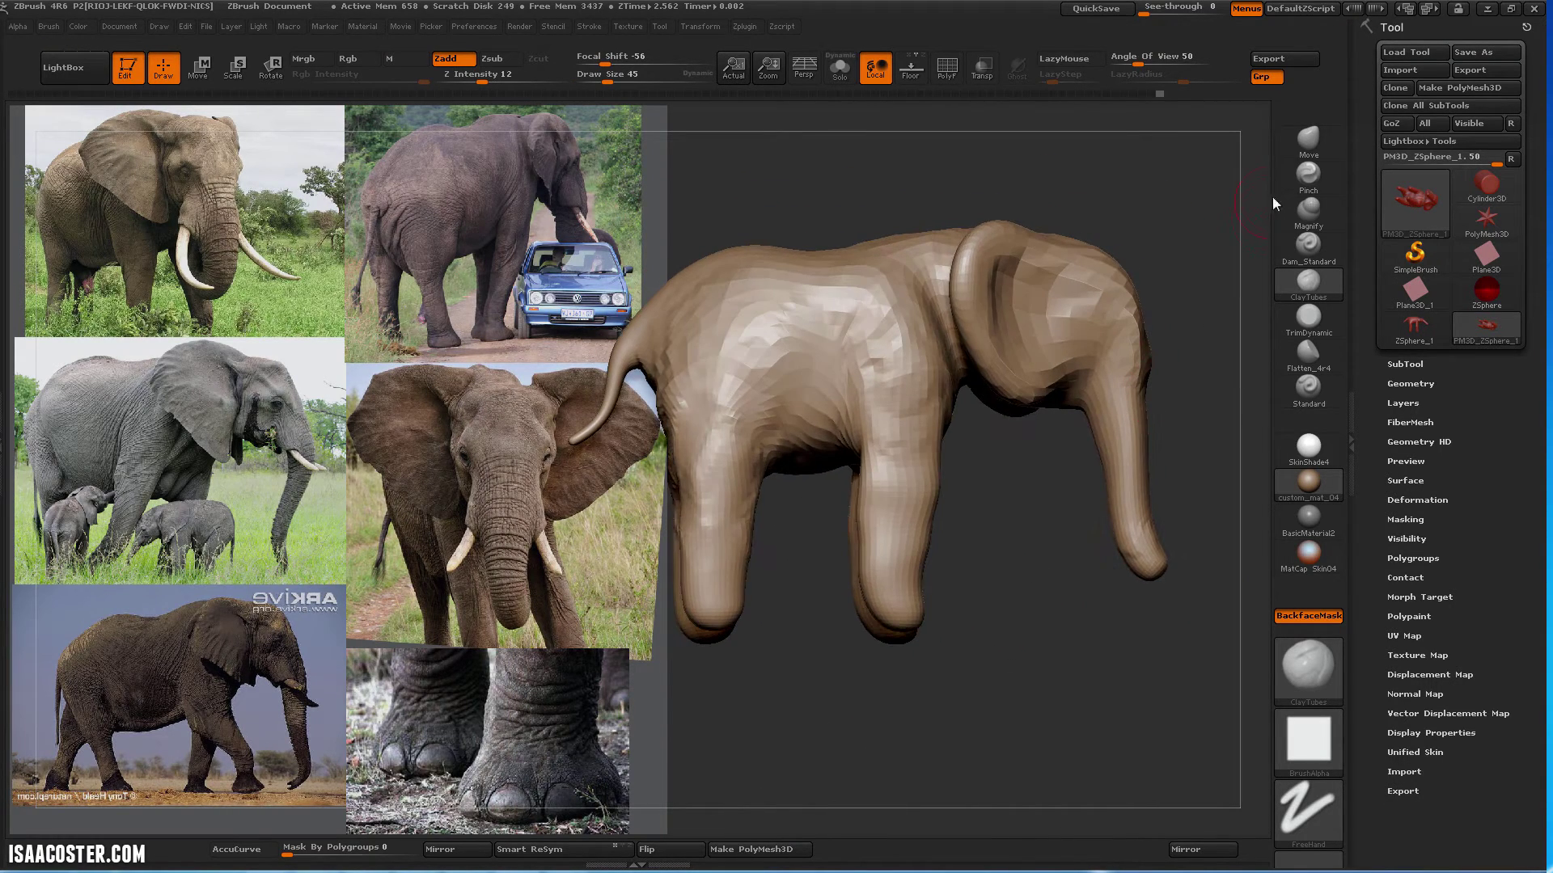
Mask everything except the trunk, swing the trunk forward with Transpose Rotate, and clear the mask
click(1309, 139)
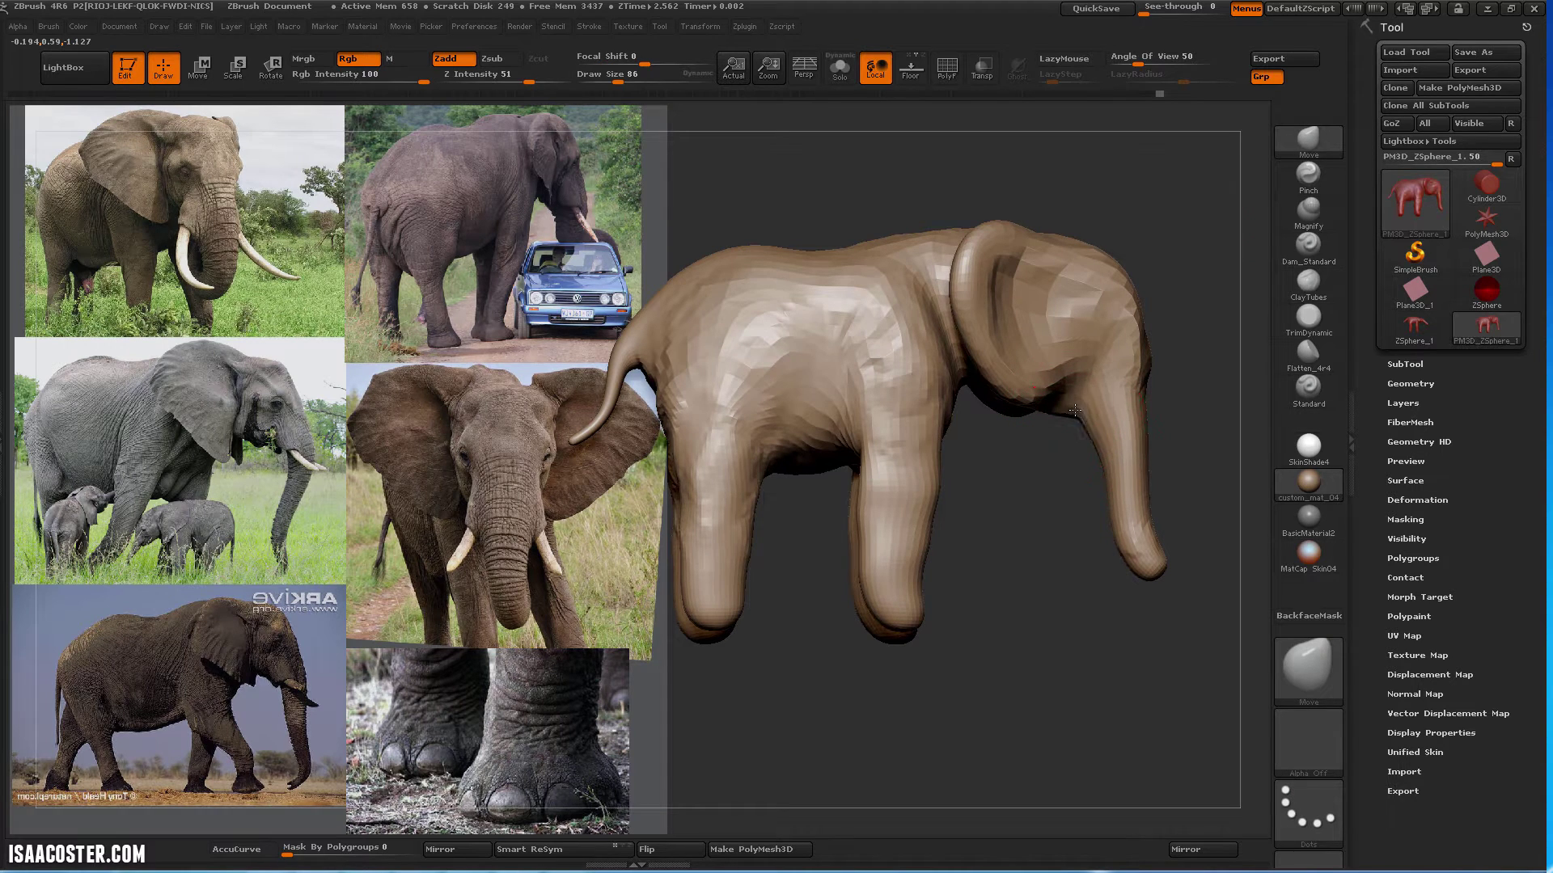
mouse_move(1185, 508)
alt+mouse_down()
mouse_move(1015, 508)
mouse_move(1118, 350)
mouse_move(1144, 389)
alt+mouse_up()
ctrl+click(1145, 389)
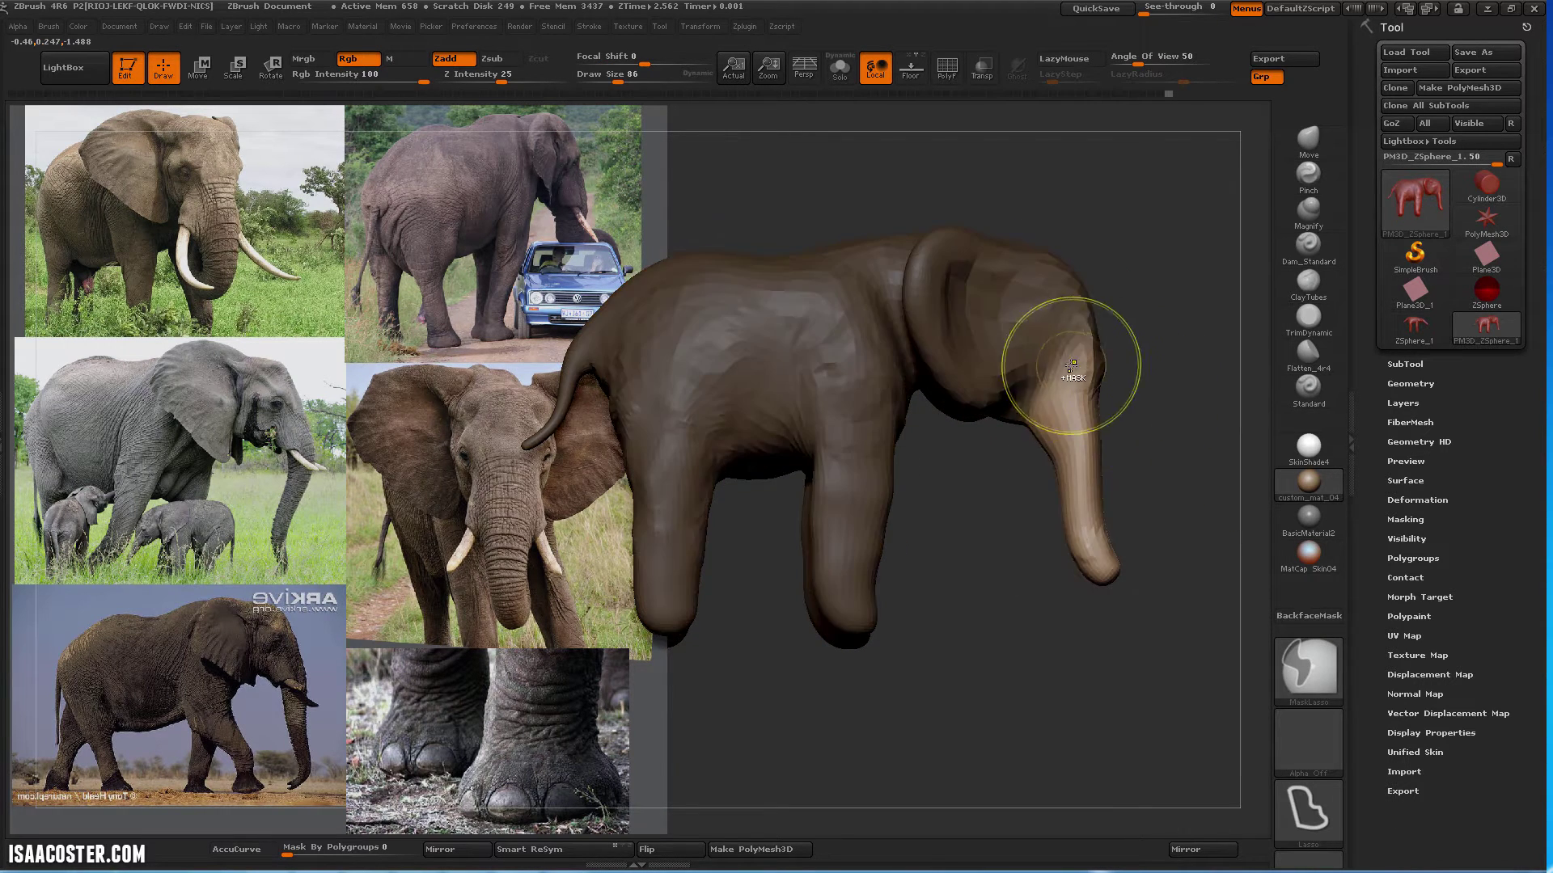
key(r)
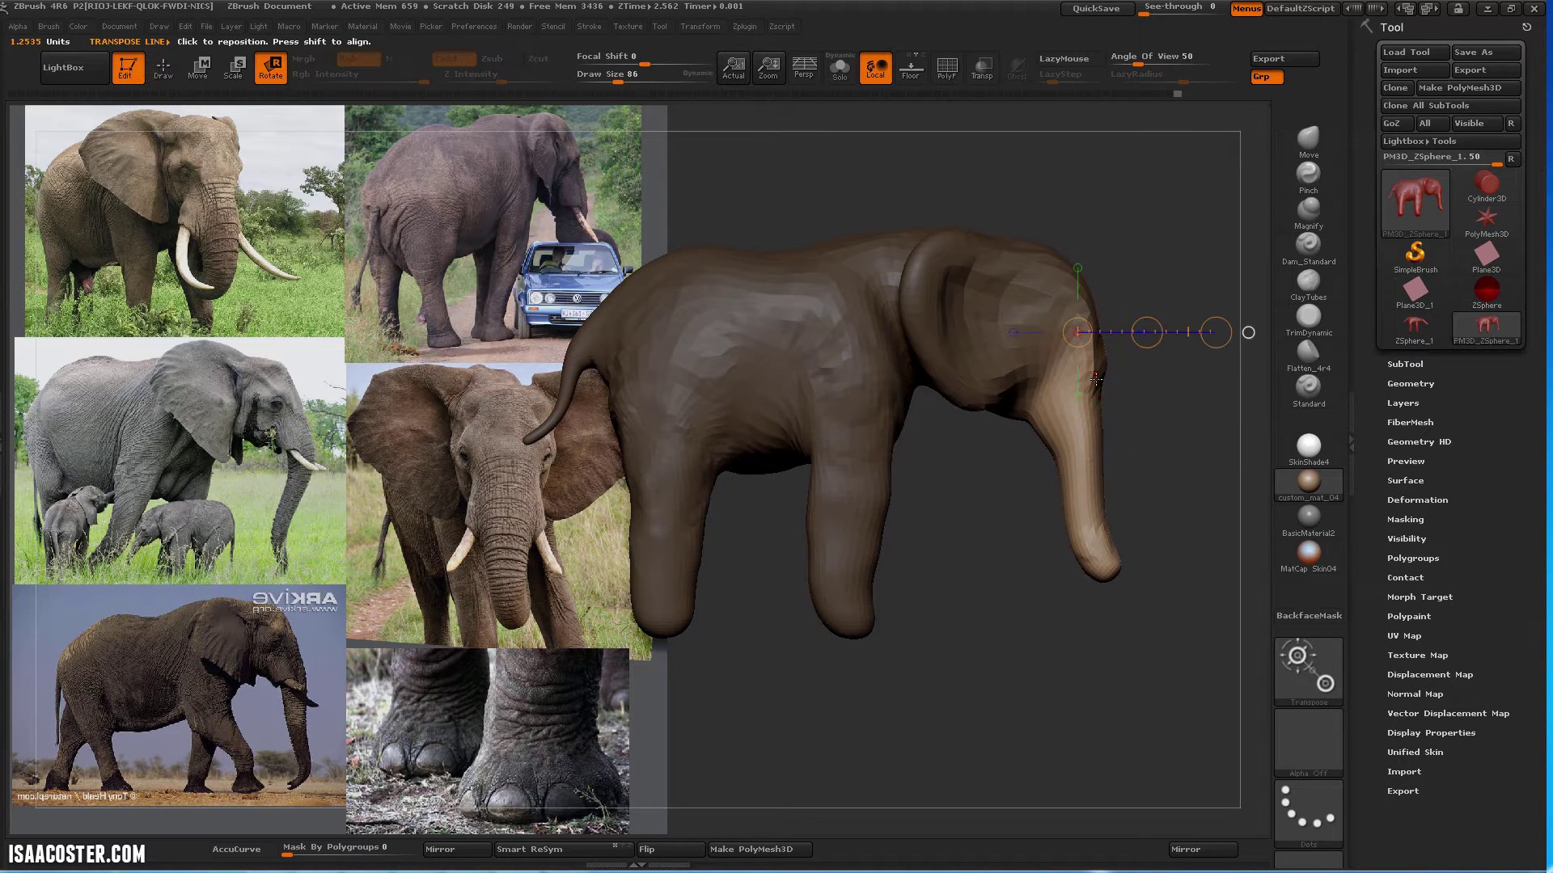
mouse_move(1056, 387)
mouse_down()
mouse_move(1049, 177)
mouse_move(1003, 150)
mouse_up()
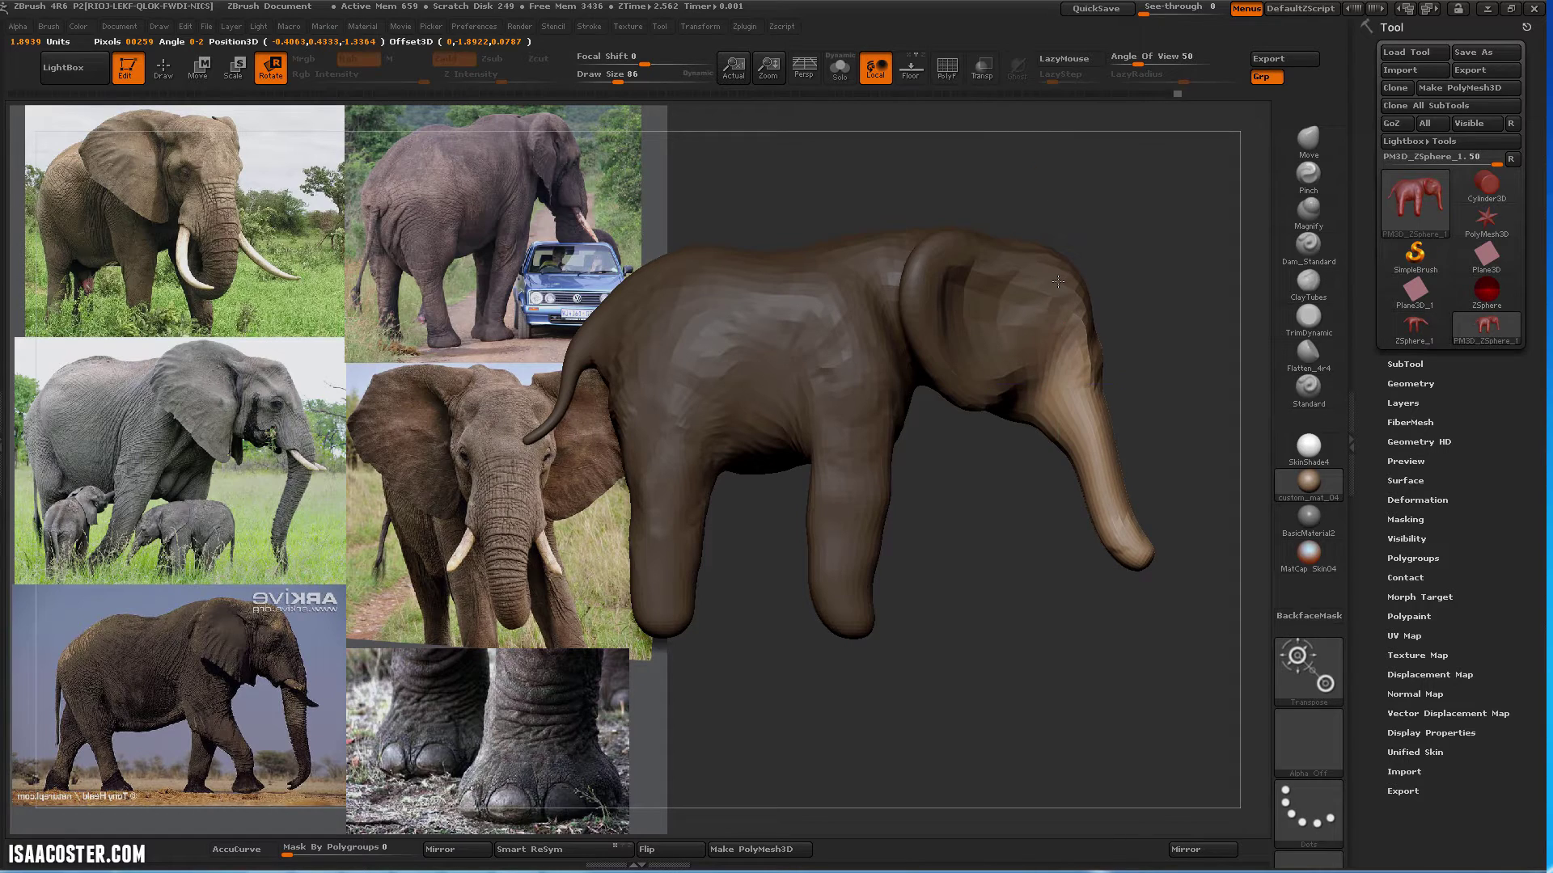
key(w)
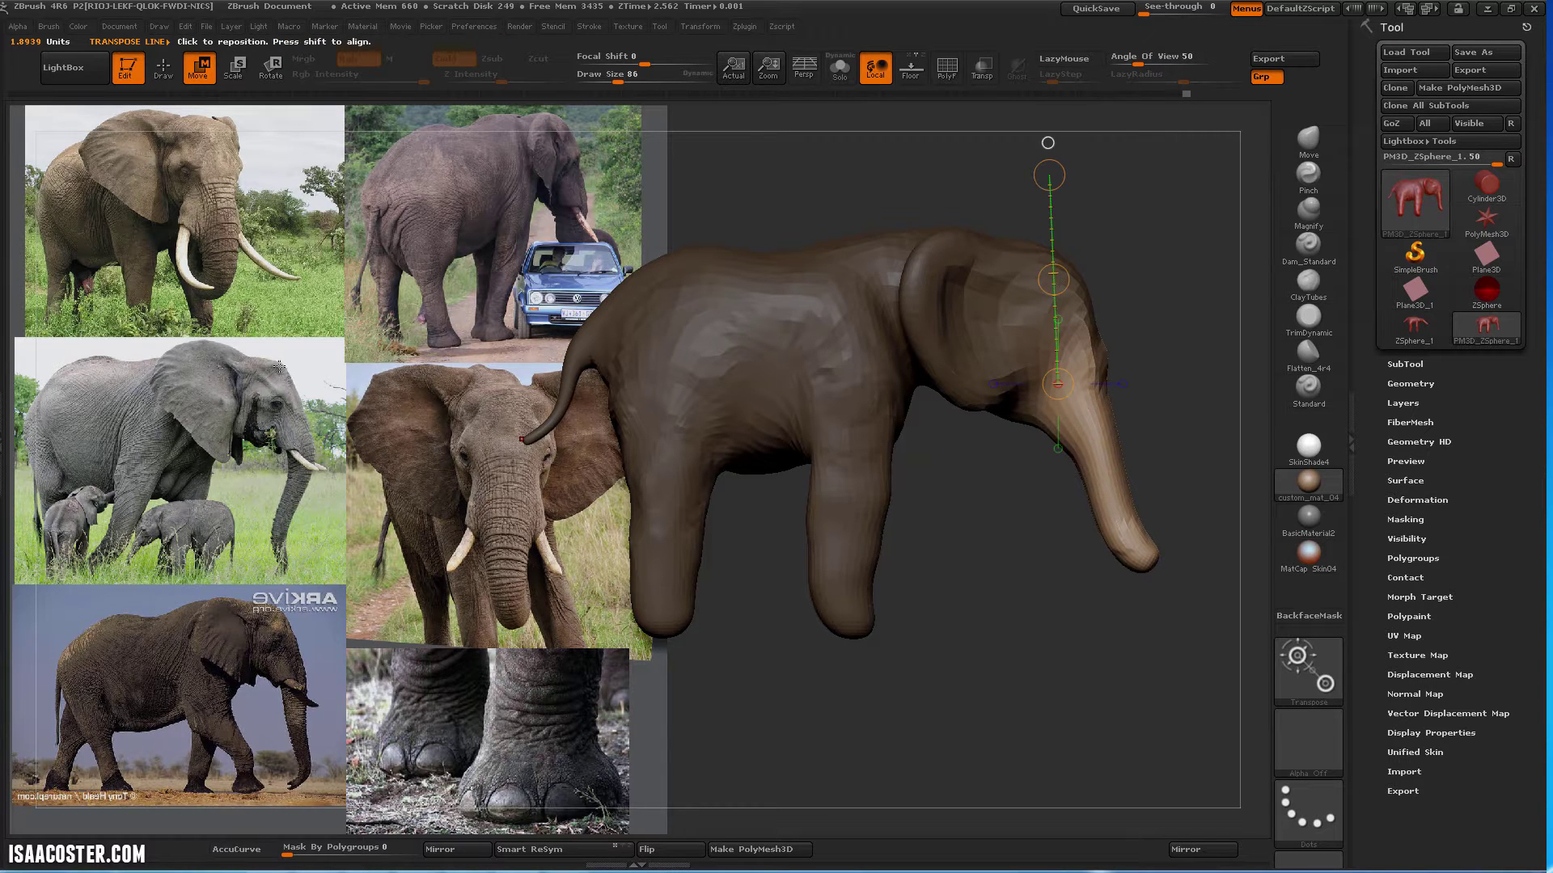
ctrl+drag(972, 592, 1005, 621)
alt+drag(1005, 621, 1087, 591)
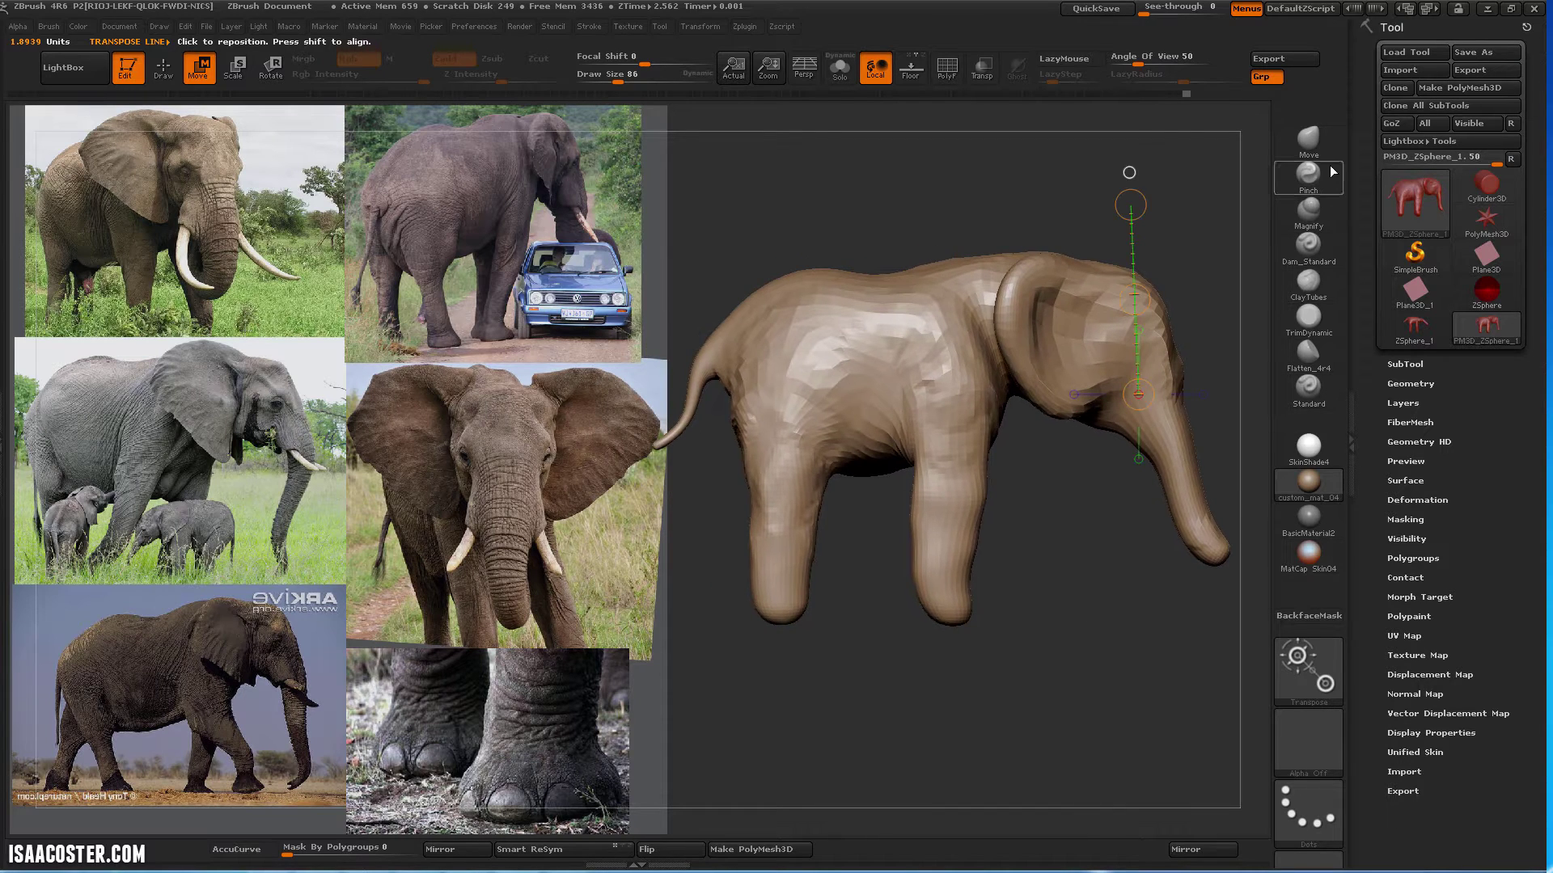
Drop the elephant mesh to a lower subdivision level while viewing it from above
click(1308, 139)
drag(1195, 229, 1206, 359)
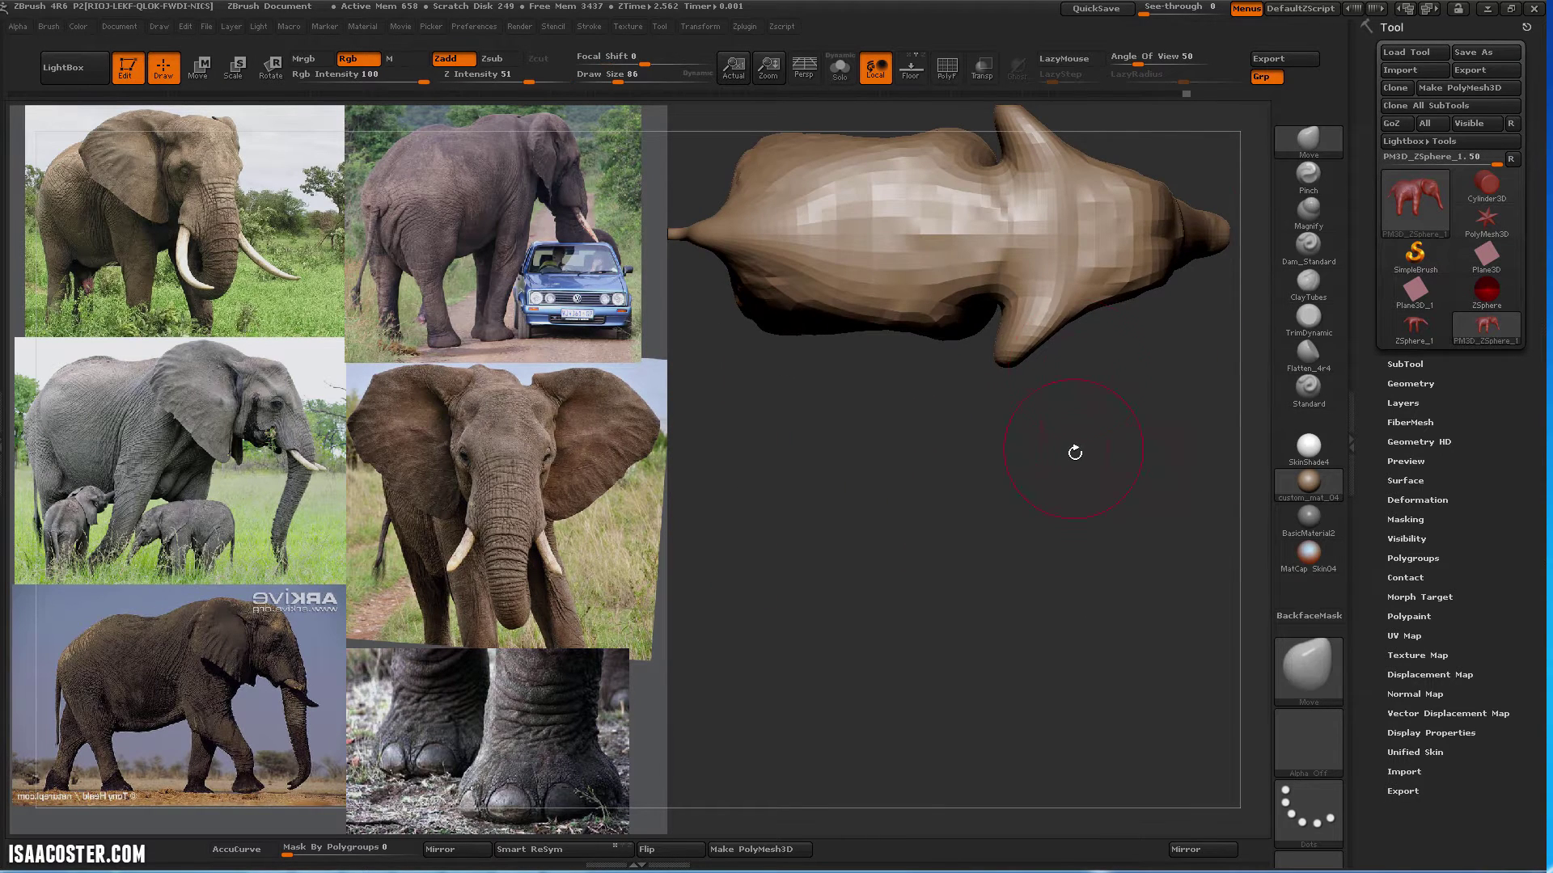
drag(1075, 450, 1071, 429)
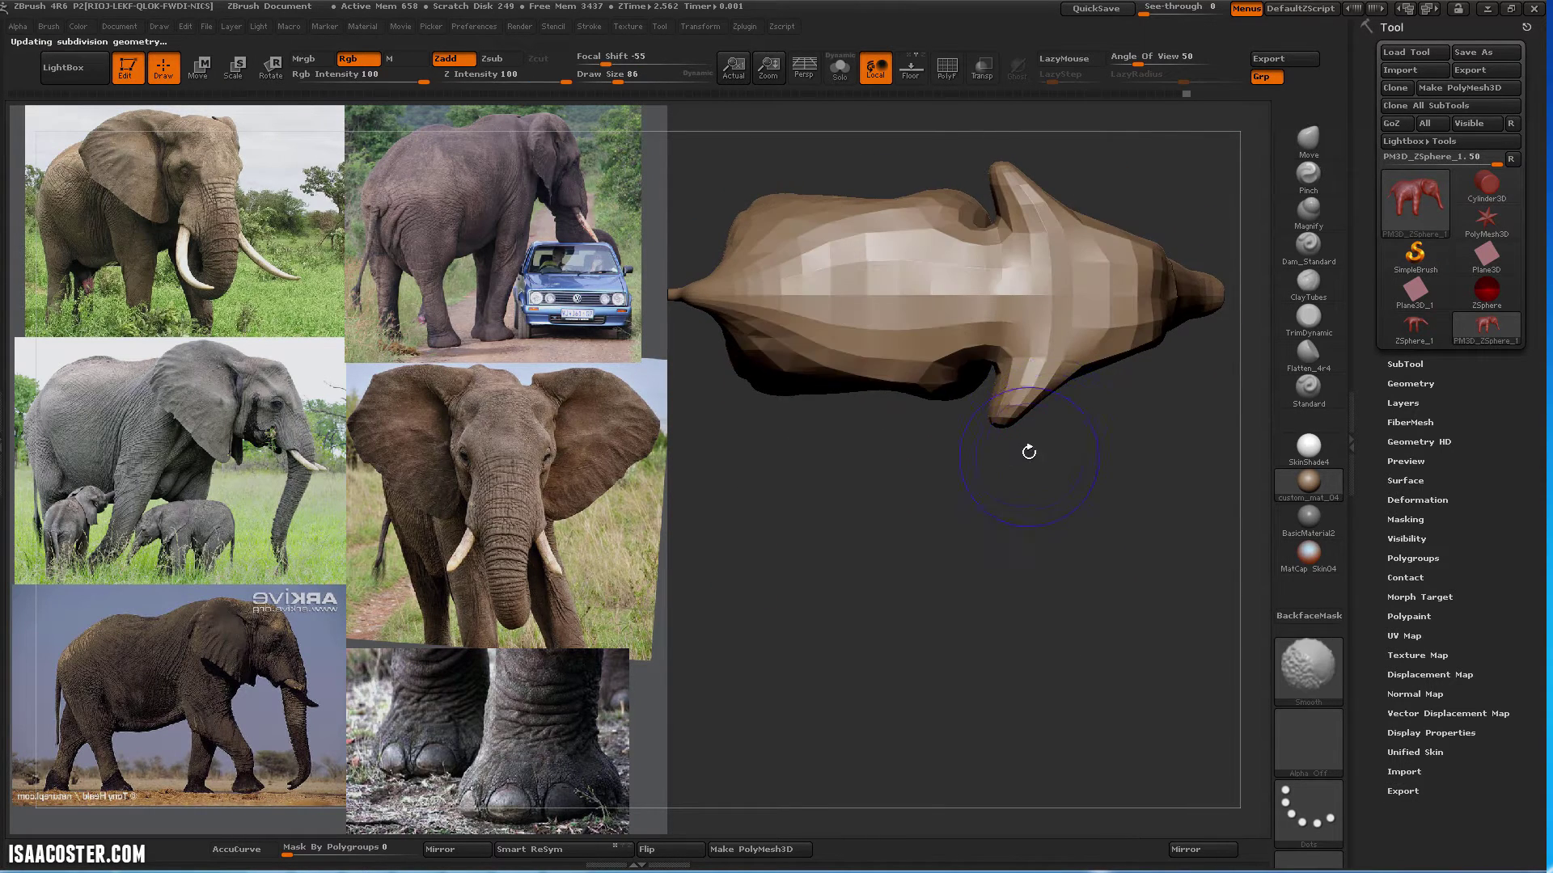
ctrl+shift+click(1023, 385)
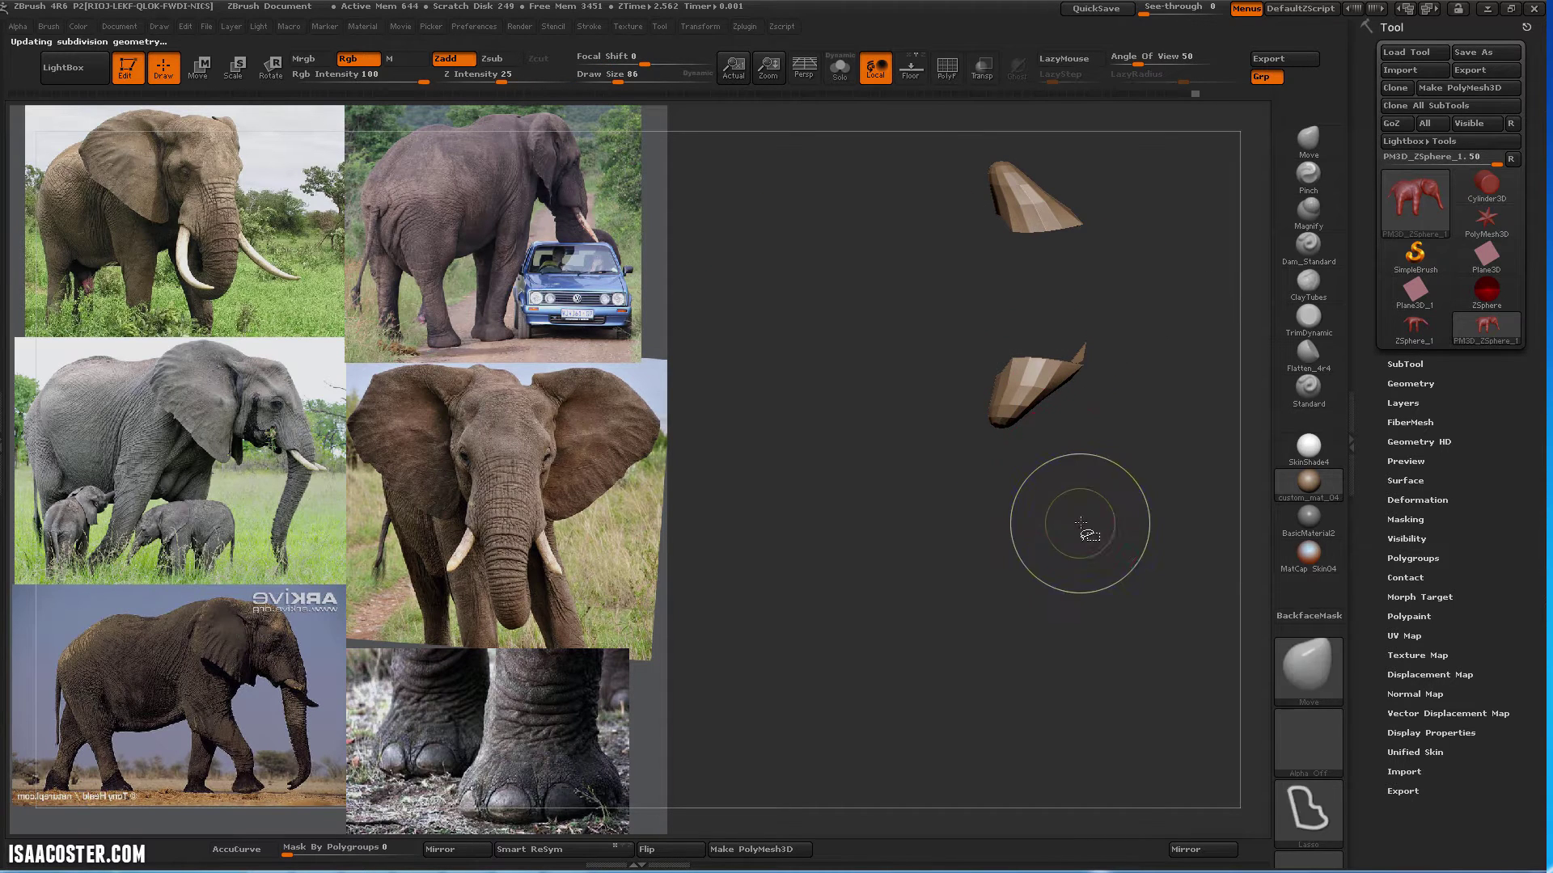
ctrl+shift+drag(1086, 542, 1074, 617)
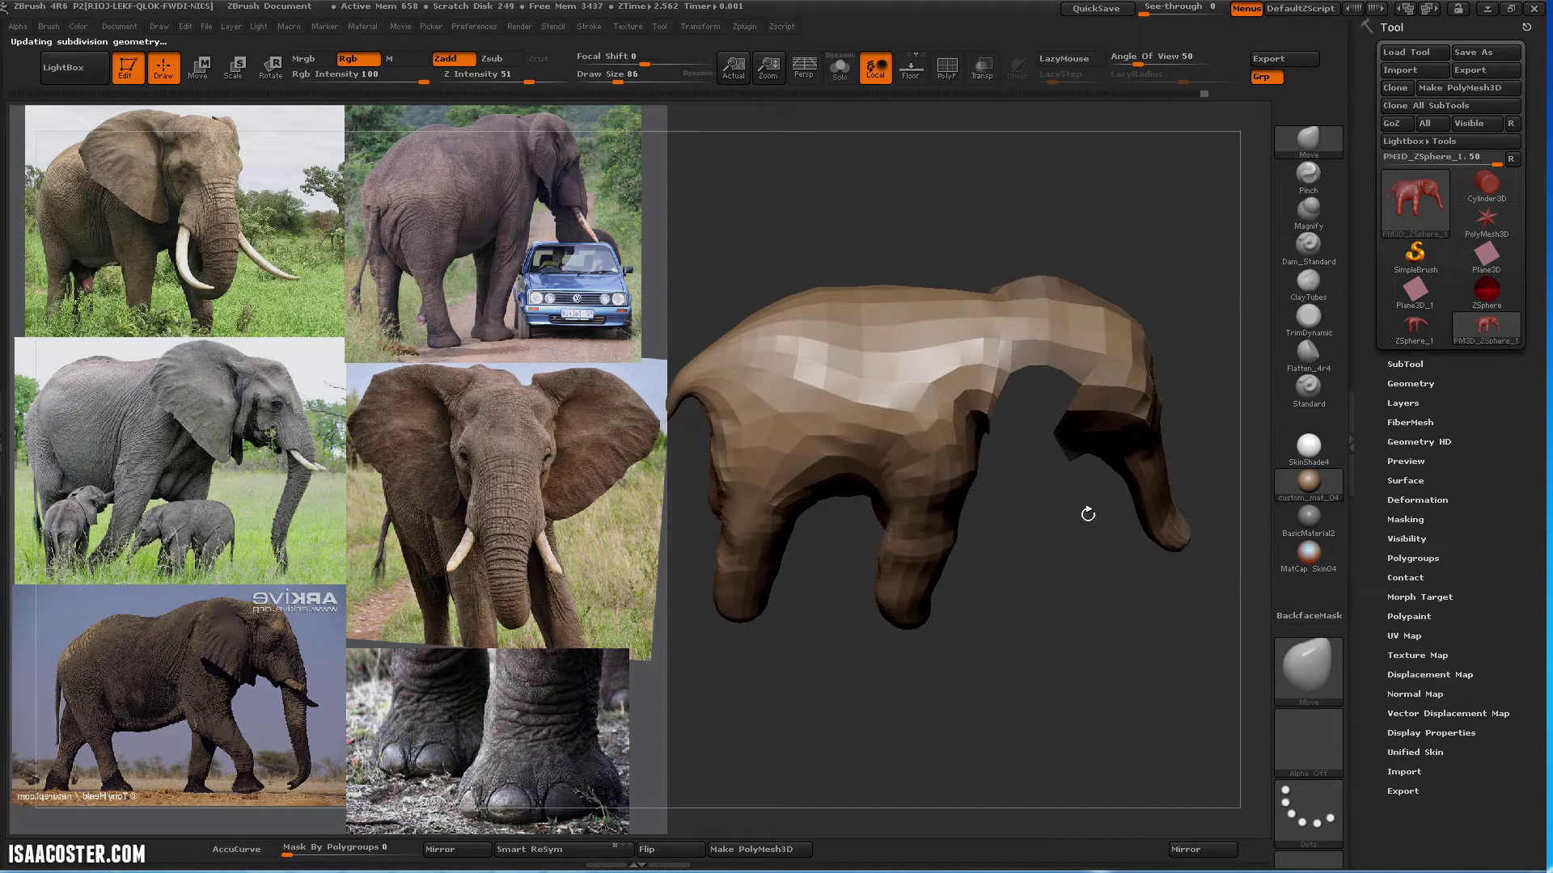
mouse_move(1064, 669)
mouse_down()
mouse_move(1057, 693)
mouse_move(1056, 637)
mouse_move(1068, 644)
mouse_up()
Display the polygroups with PolyFrame, isolate the ear polygroup, and mask both ears completely
key(shift+f)
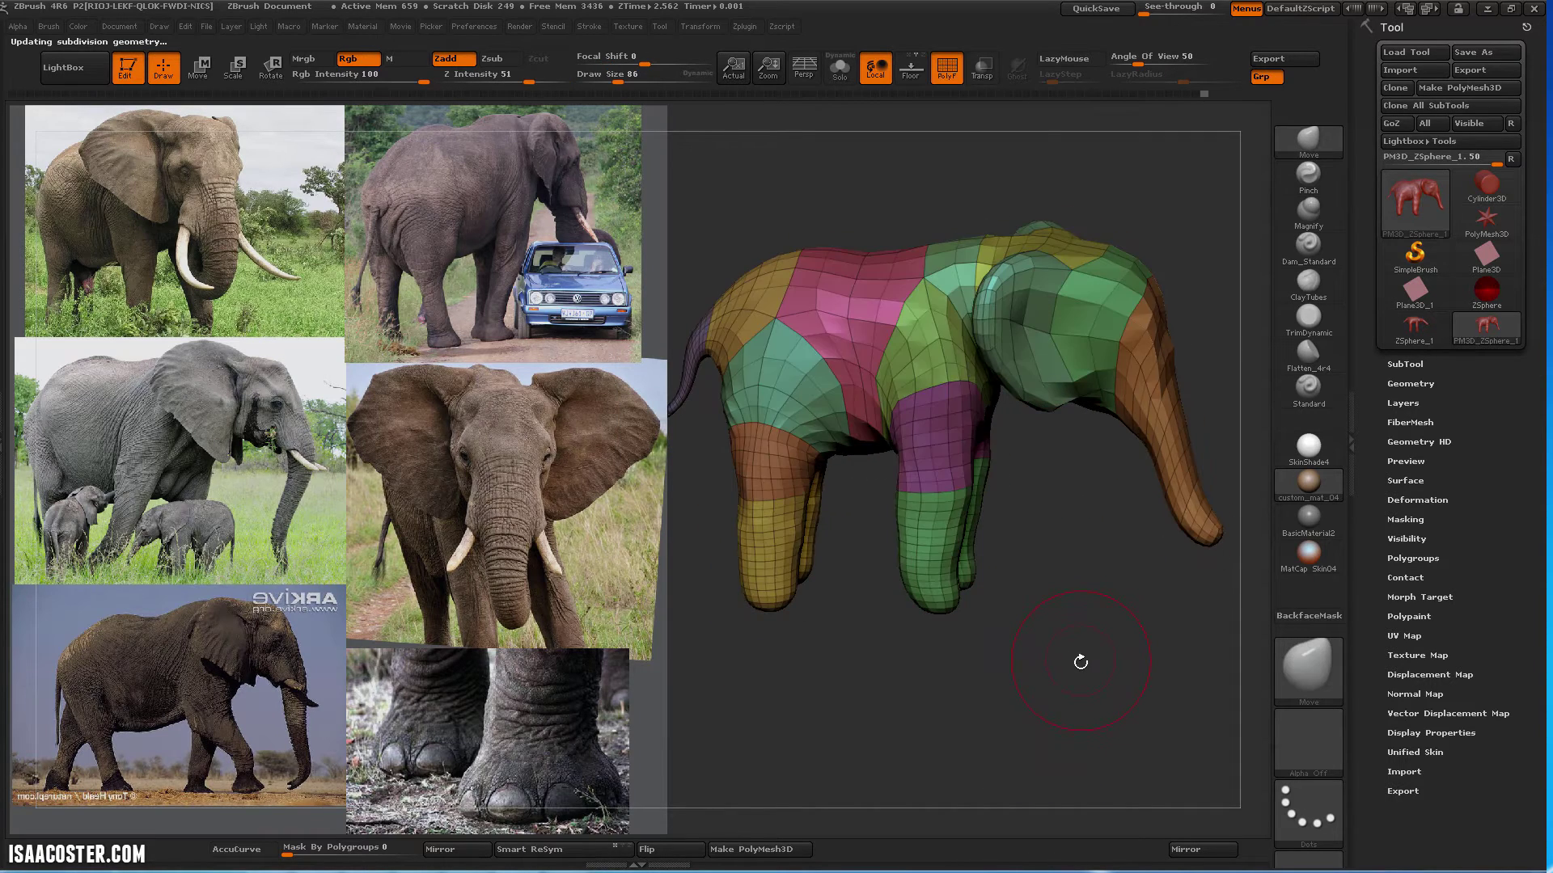
mouse_move(1043, 581)
mouse_down()
mouse_move(1045, 531)
mouse_move(1072, 631)
mouse_up()
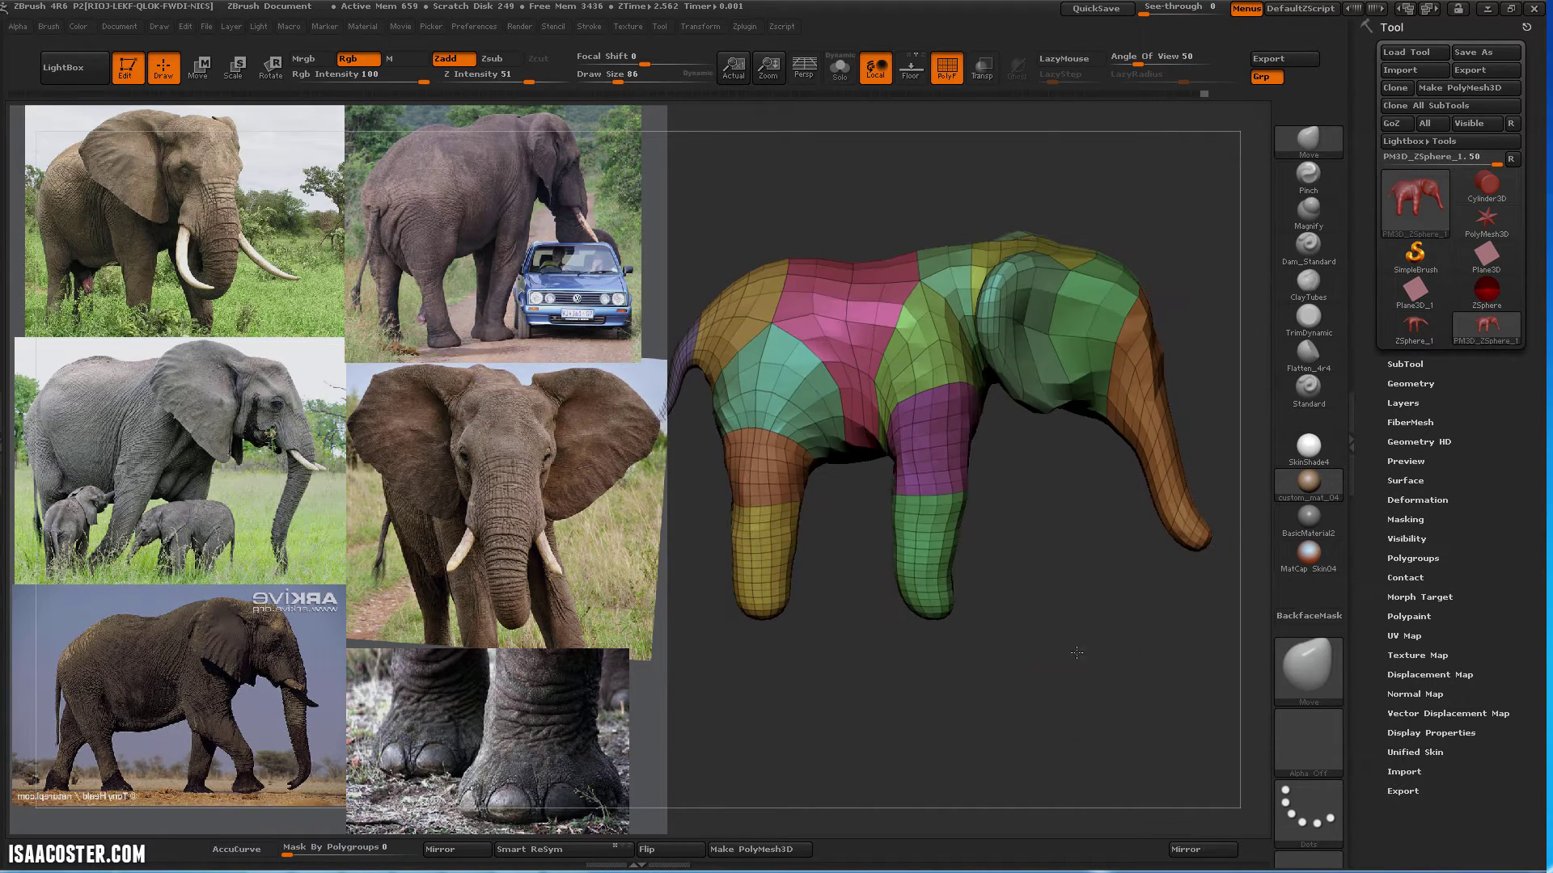
key(ctrl+shift)
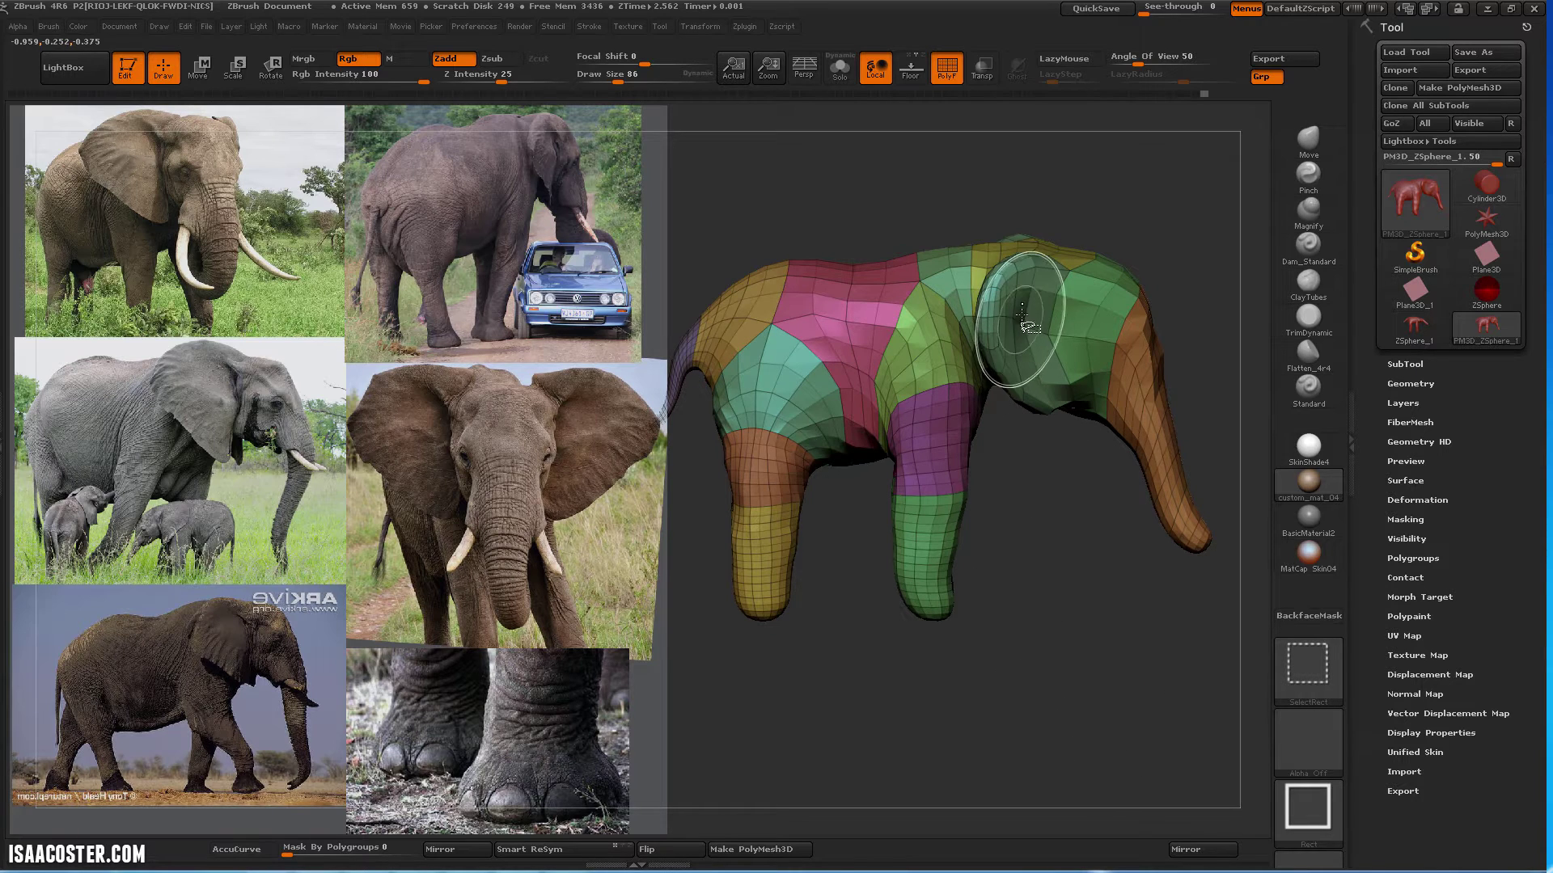
ctrl+shift+click(1008, 312)
drag(1084, 586, 1007, 545)
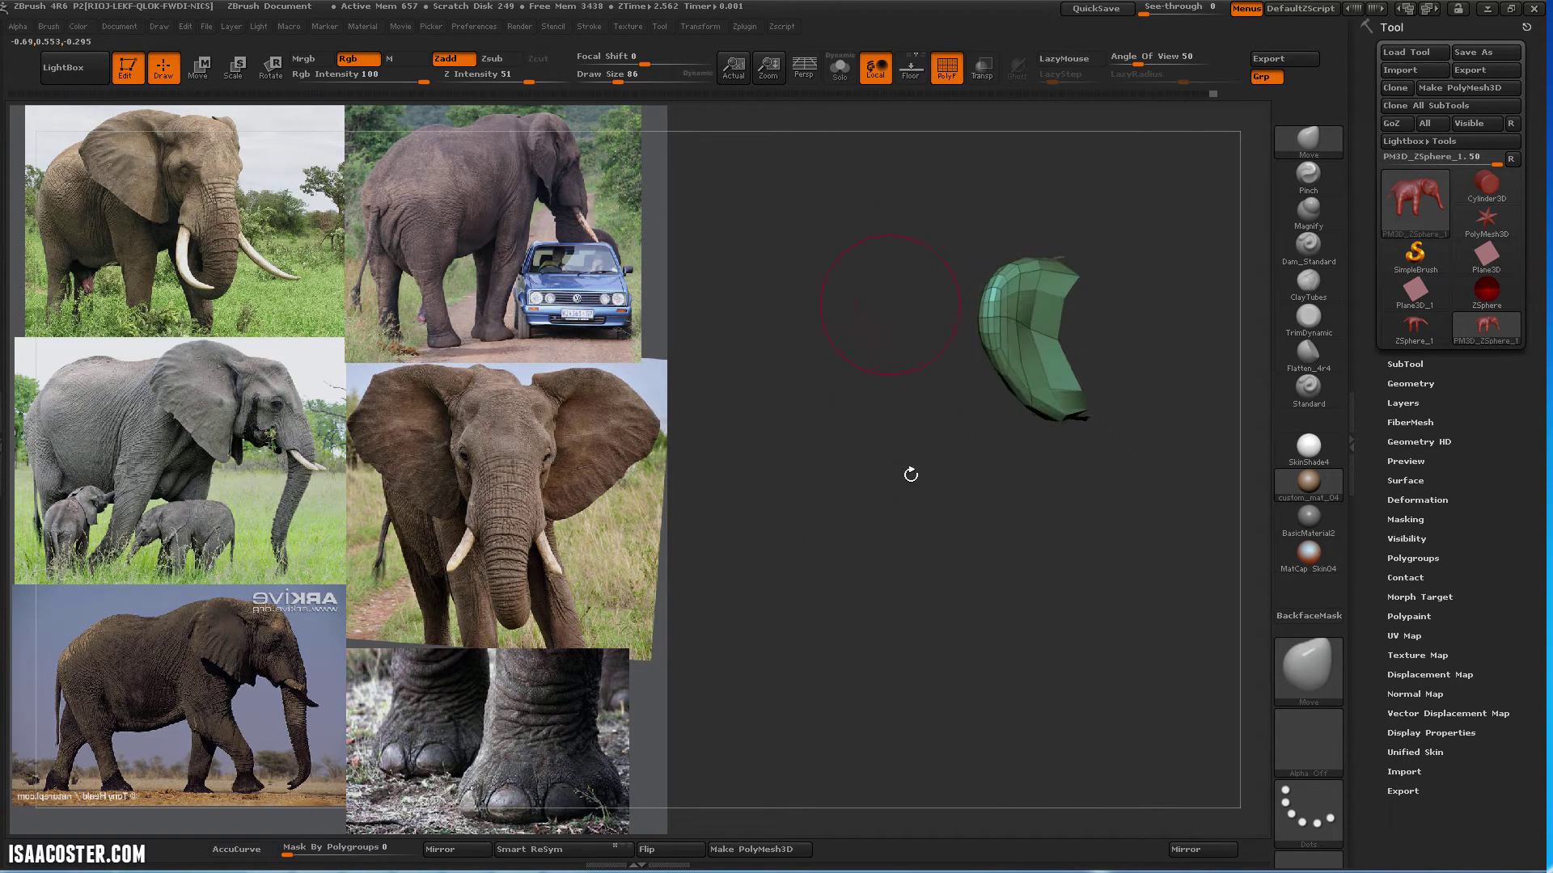
mouse_move(860, 180)
ctrl+mouse_down()
mouse_move(1132, 521)
mouse_move(1164, 142)
mouse_move(1109, 171)
ctrl+mouse_up()
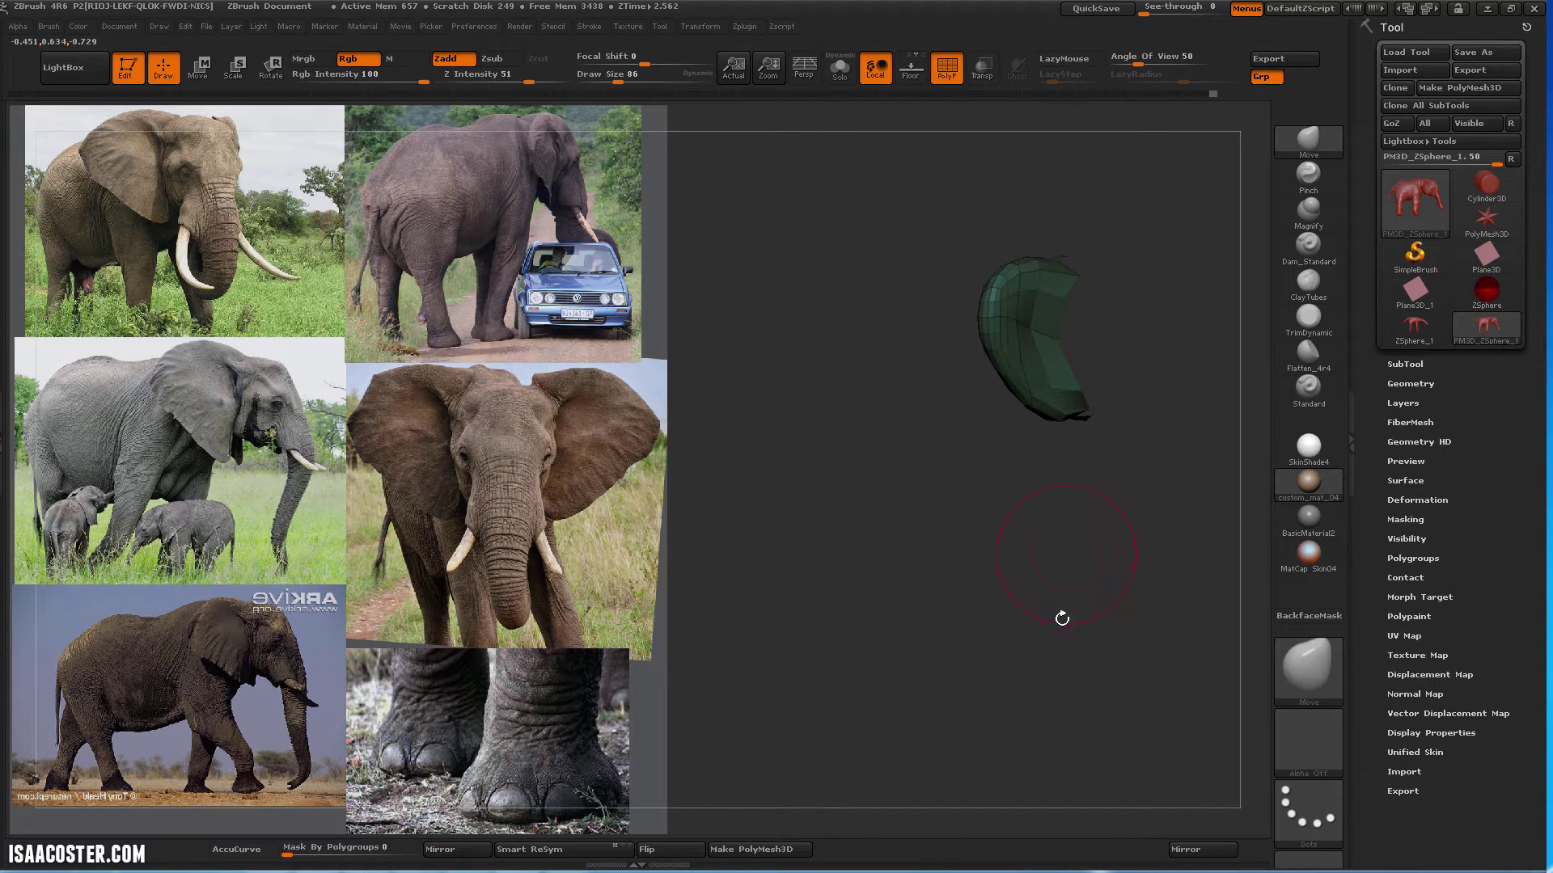
Unhide the whole elephant and invert the mask so only the ears are editable, with PolyFrame off
drag(1061, 619, 1100, 620)
key(ctrl+shift)
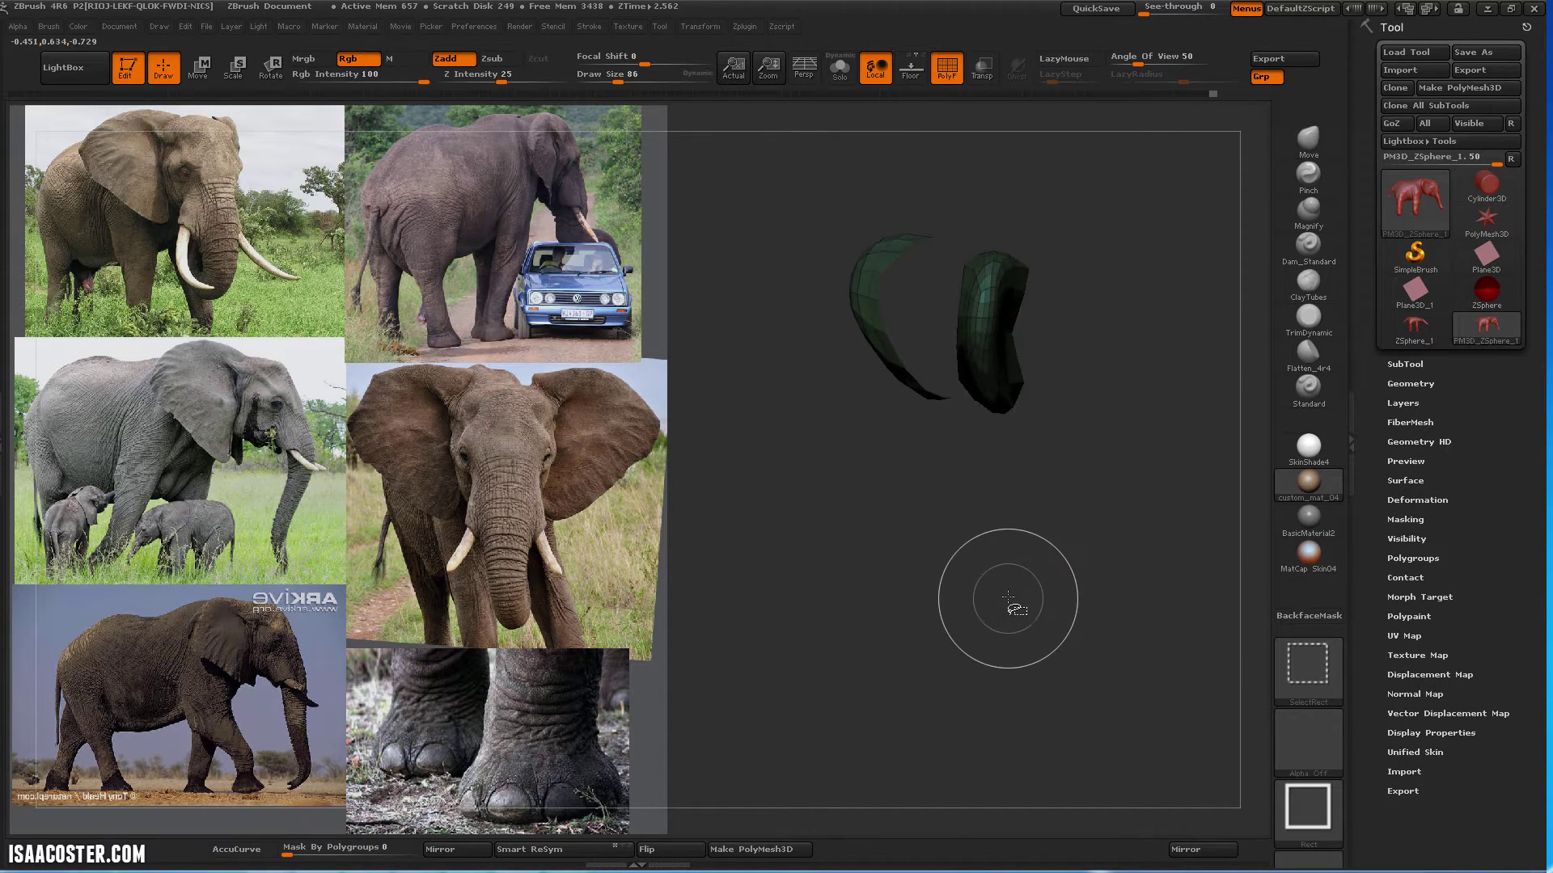
ctrl+shift+click(1006, 566)
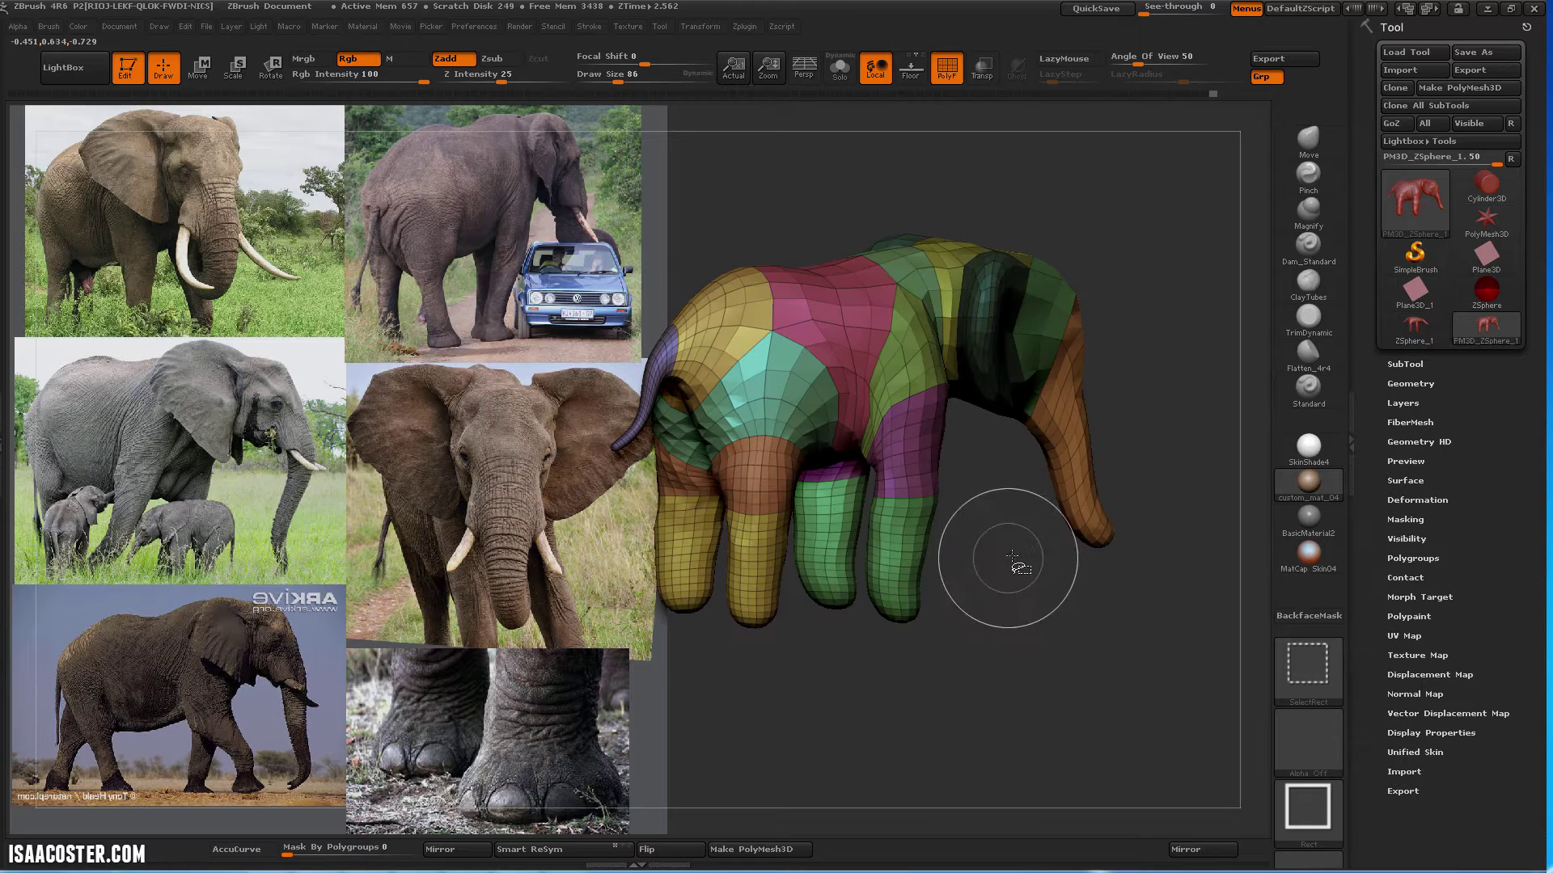
mouse_move(1006, 558)
mouse_down()
mouse_move(1052, 668)
mouse_move(1076, 673)
mouse_move(1267, 582)
mouse_up()
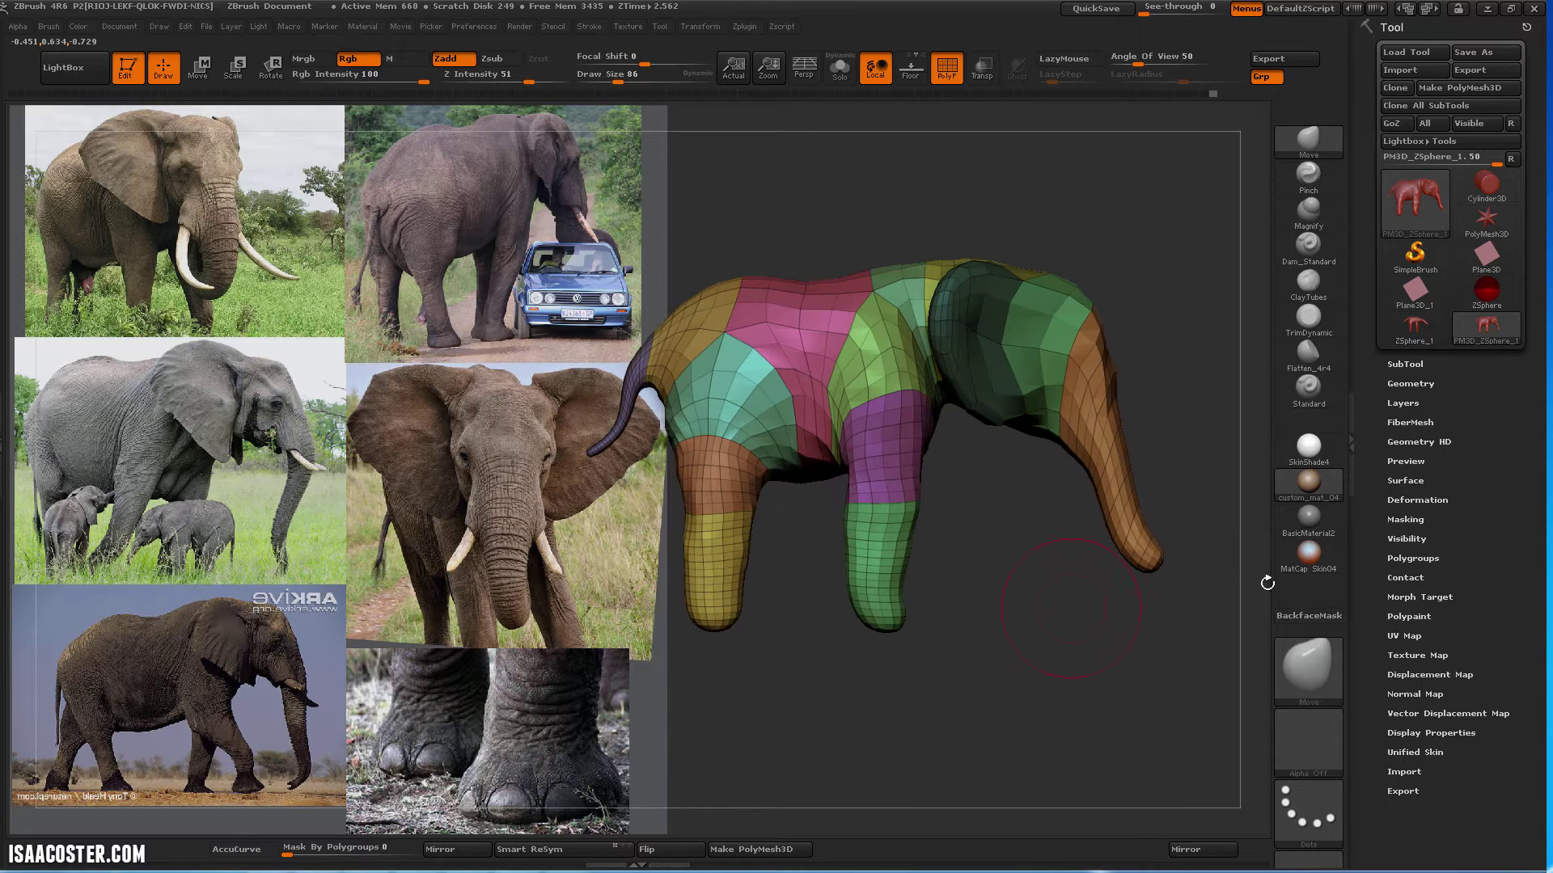
drag(1075, 644, 1102, 642)
key(ctrl)
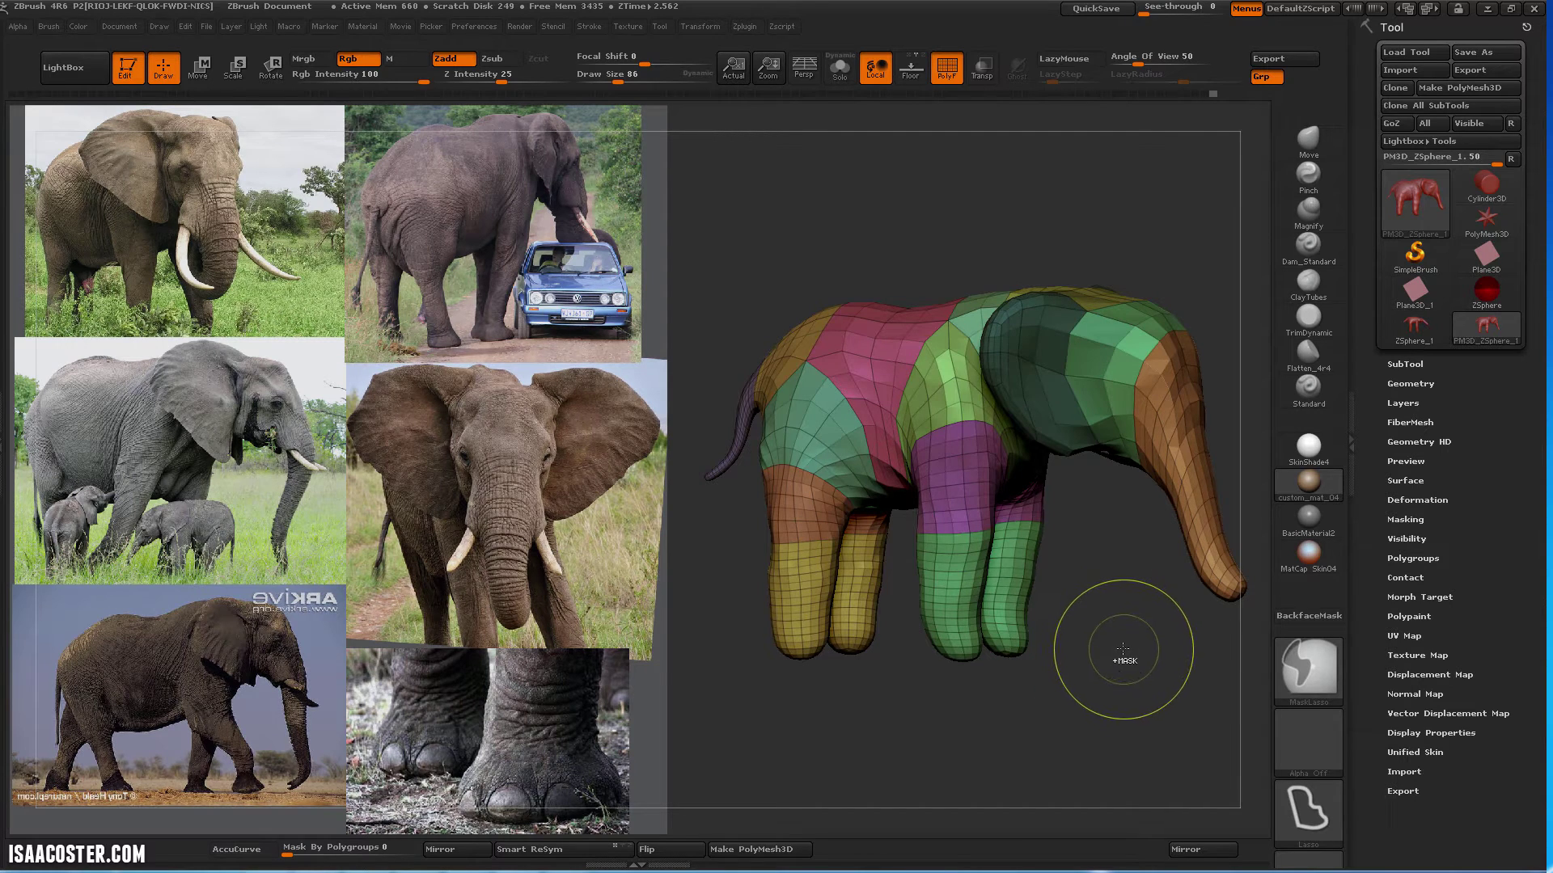
ctrl+click(1103, 687)
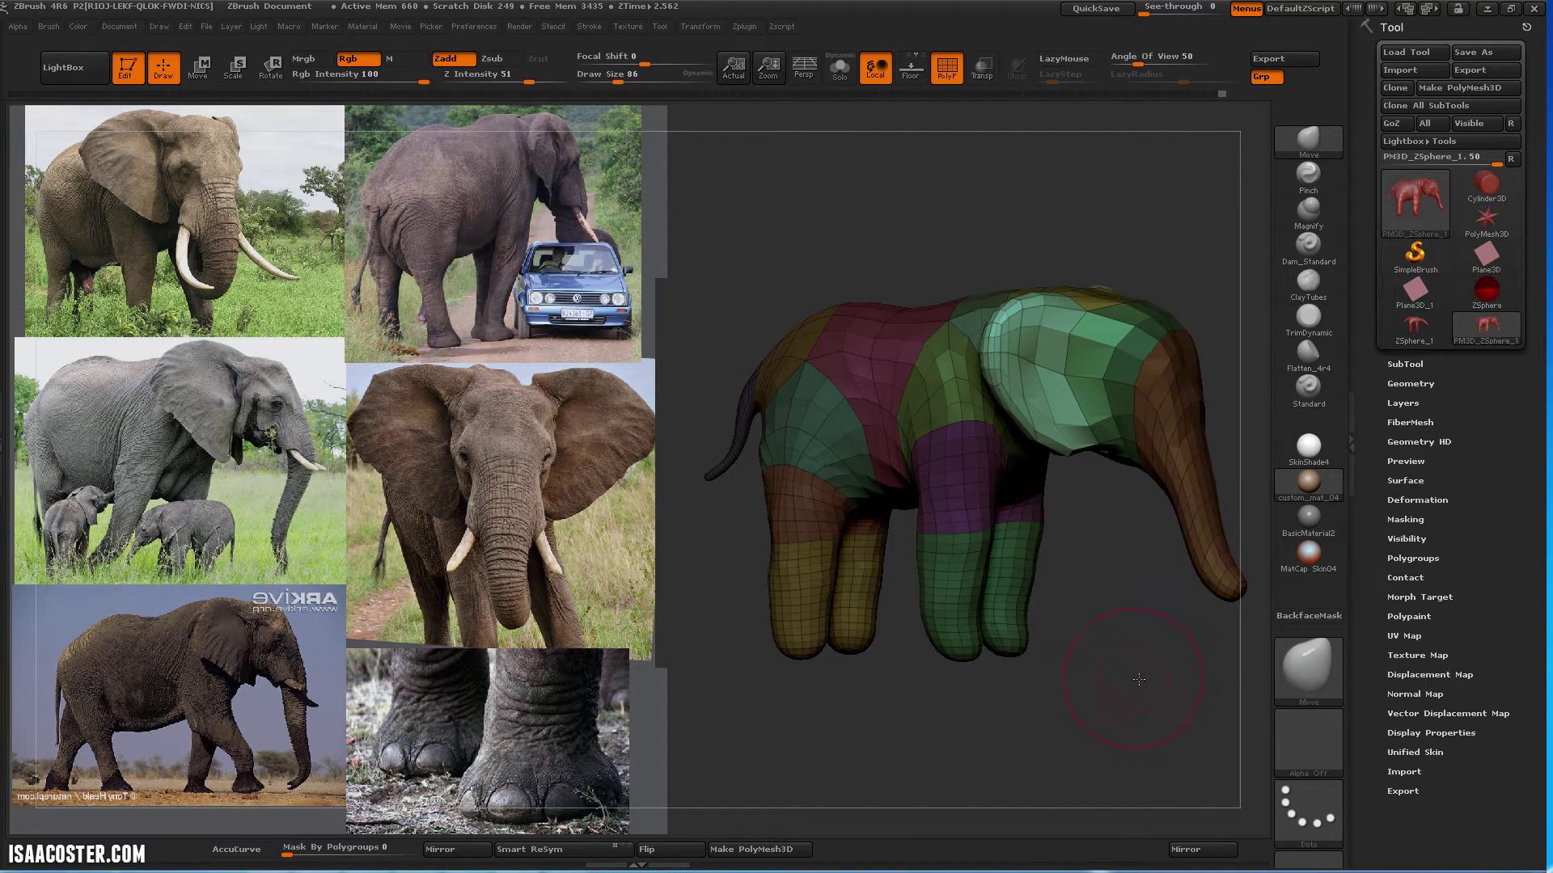
drag(1138, 679, 1140, 693)
key(shift+f)
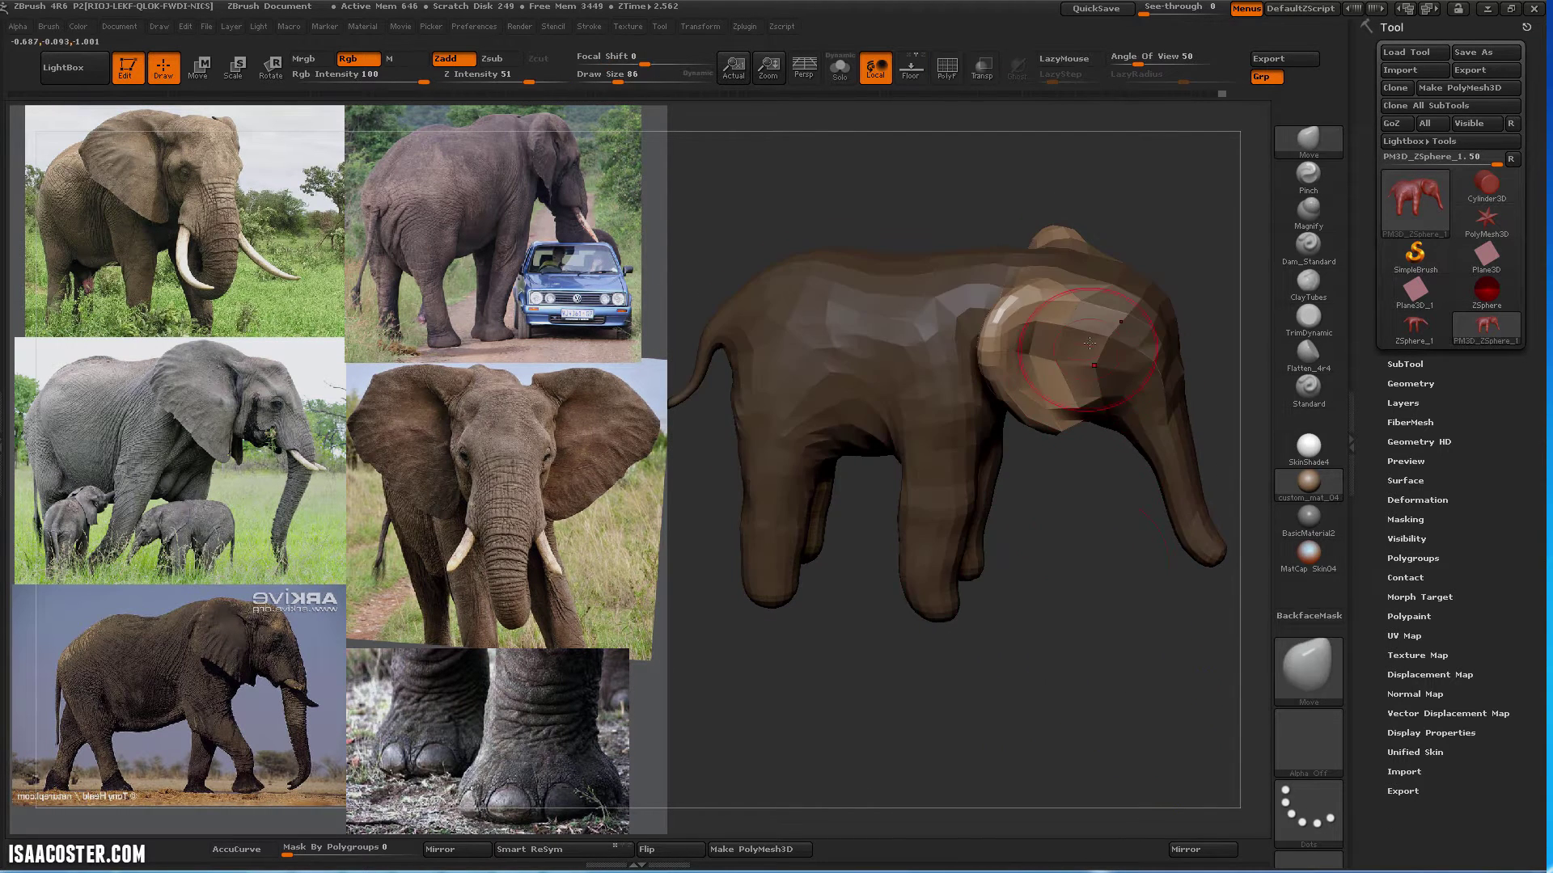
Pull the unmasked ears outward from the head with Transpose Move and Rotate, and clear the mask
drag(1060, 523, 1018, 329)
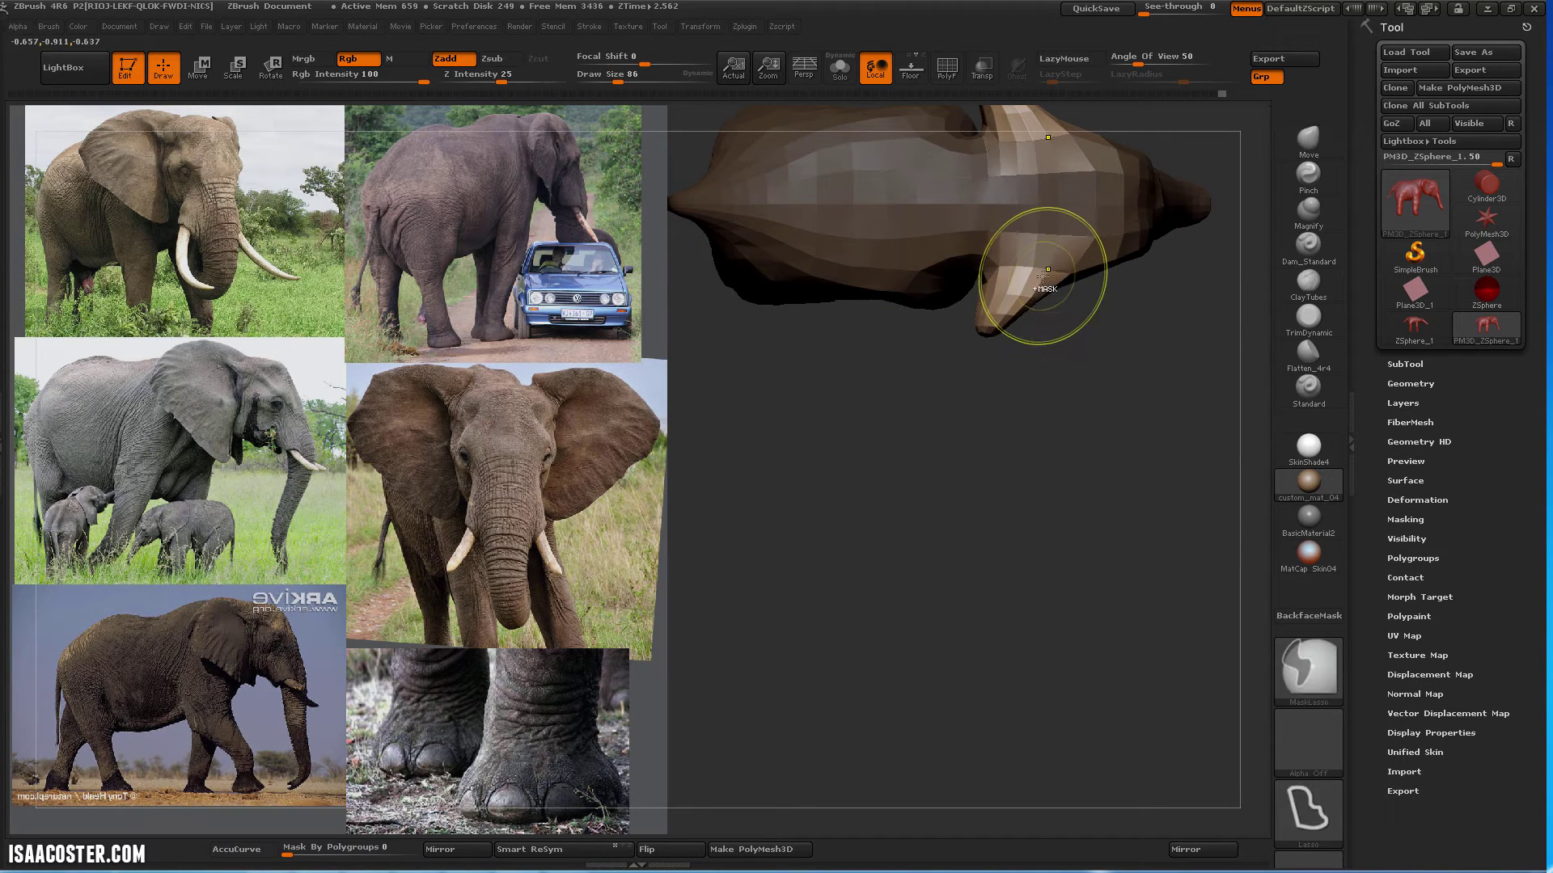
key(w)
mouse_move(1038, 234)
mouse_down()
mouse_move(1037, 421)
mouse_move(1054, 423)
mouse_move(1068, 591)
mouse_move(1011, 594)
mouse_move(1061, 601)
mouse_move(1039, 554)
mouse_up()
key(r)
drag(987, 484, 992, 498)
ctrl+drag(1070, 648, 1096, 670)
Raise the subdivision level and sharpen the ear rims with the Pinch brush
mouse_move(1112, 639)
mouse_down()
mouse_move(1148, 429)
mouse_move(1216, 261)
mouse_move(1118, 279)
mouse_move(1122, 250)
mouse_move(1156, 243)
mouse_move(1145, 189)
mouse_move(1161, 214)
mouse_up()
key(q)
key(ctrl+d)
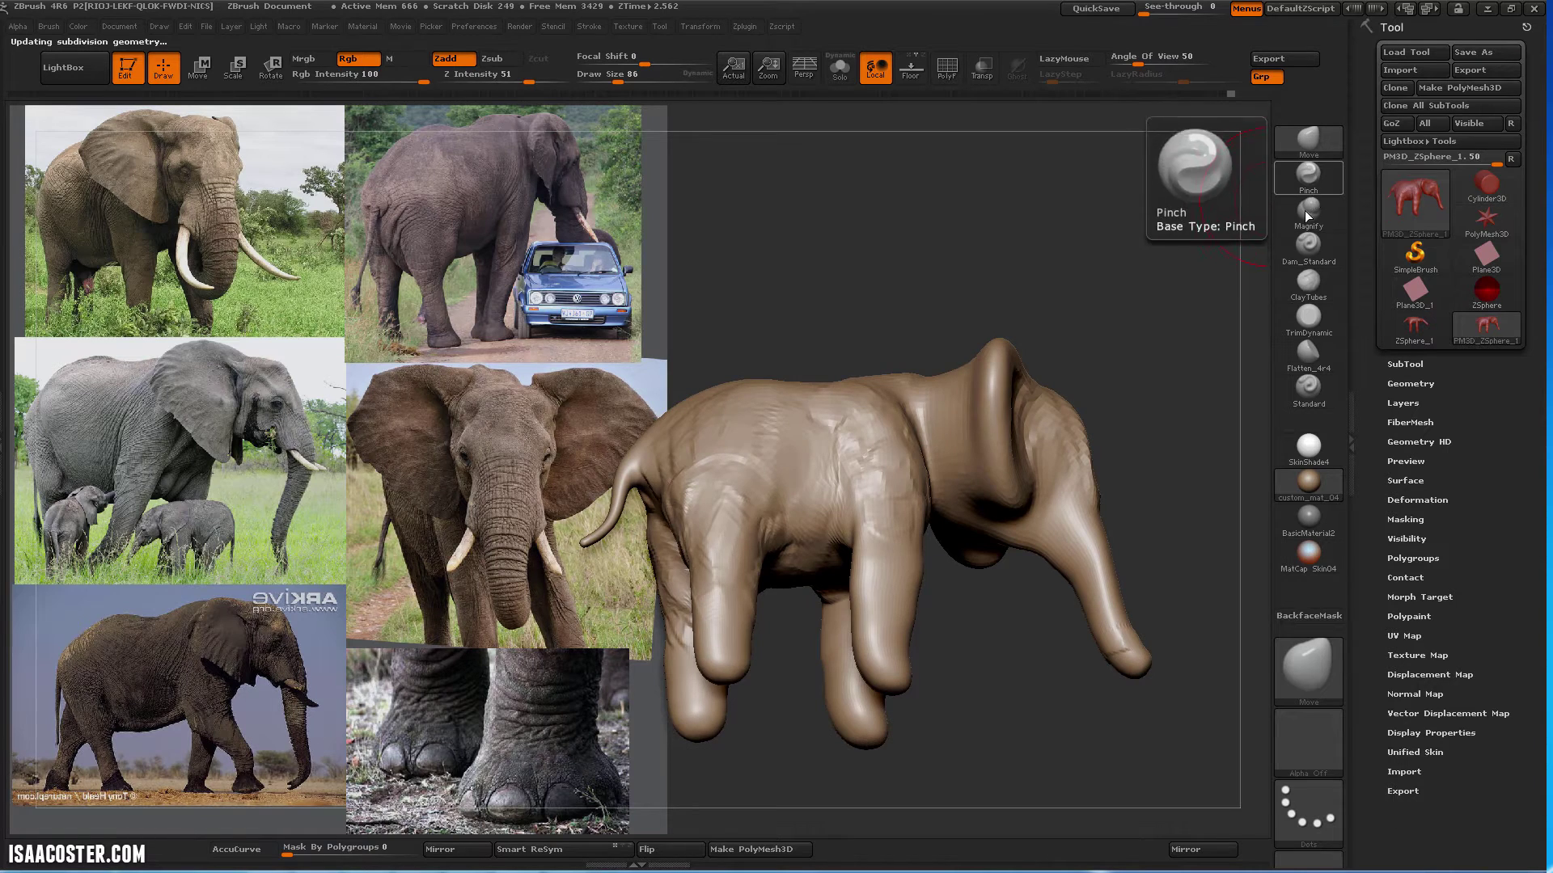
mouse_move(1155, 273)
mouse_down()
mouse_move(1121, 278)
mouse_move(1189, 263)
mouse_move(1174, 260)
mouse_up()
click(1308, 174)
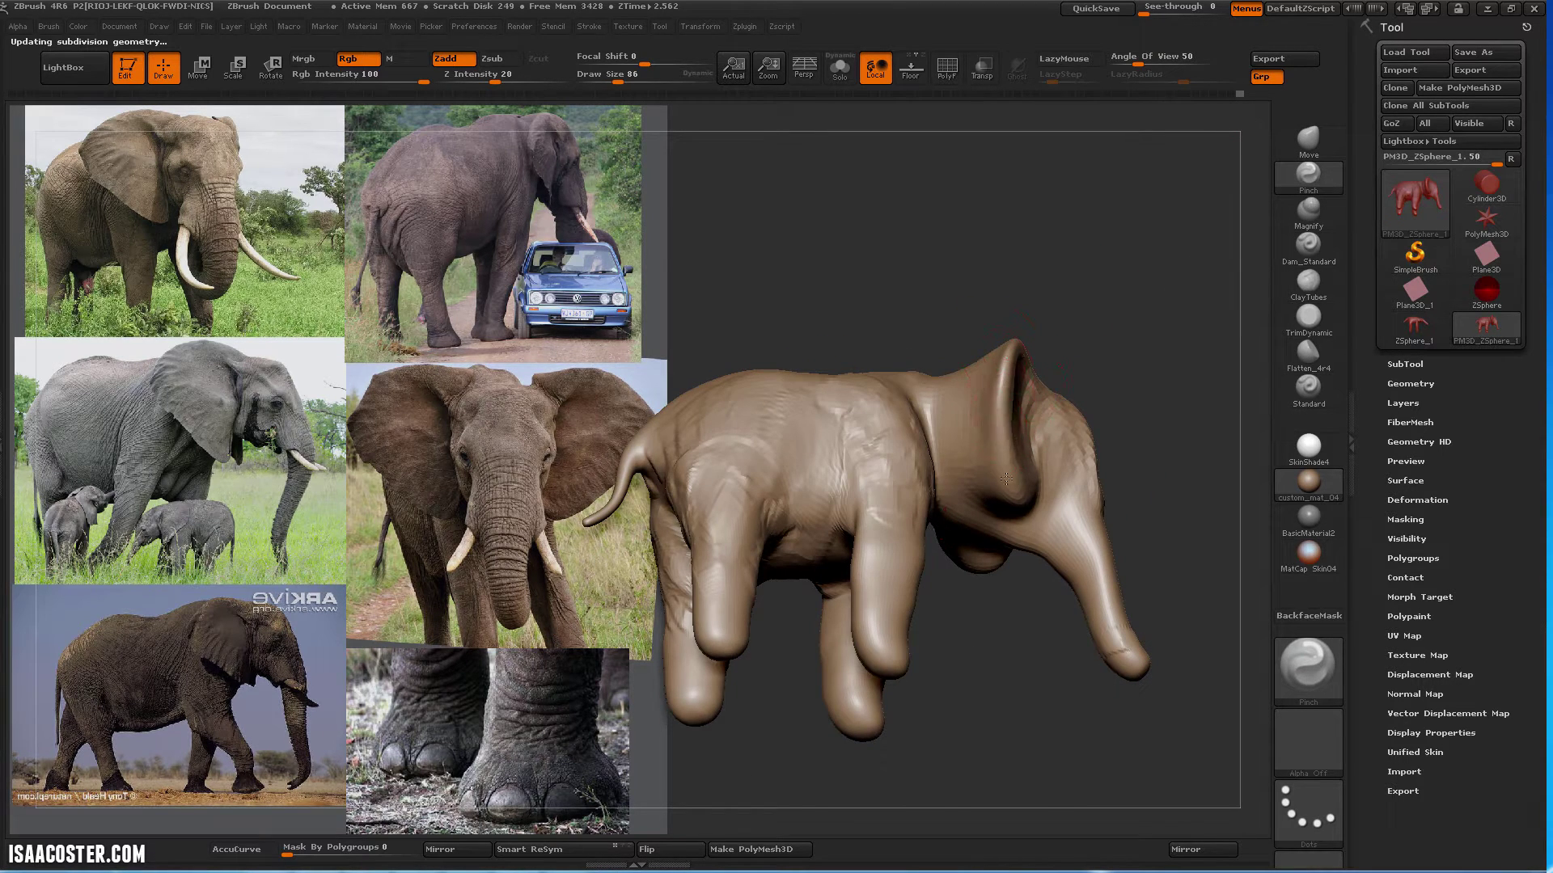
drag(1086, 347, 1094, 657)
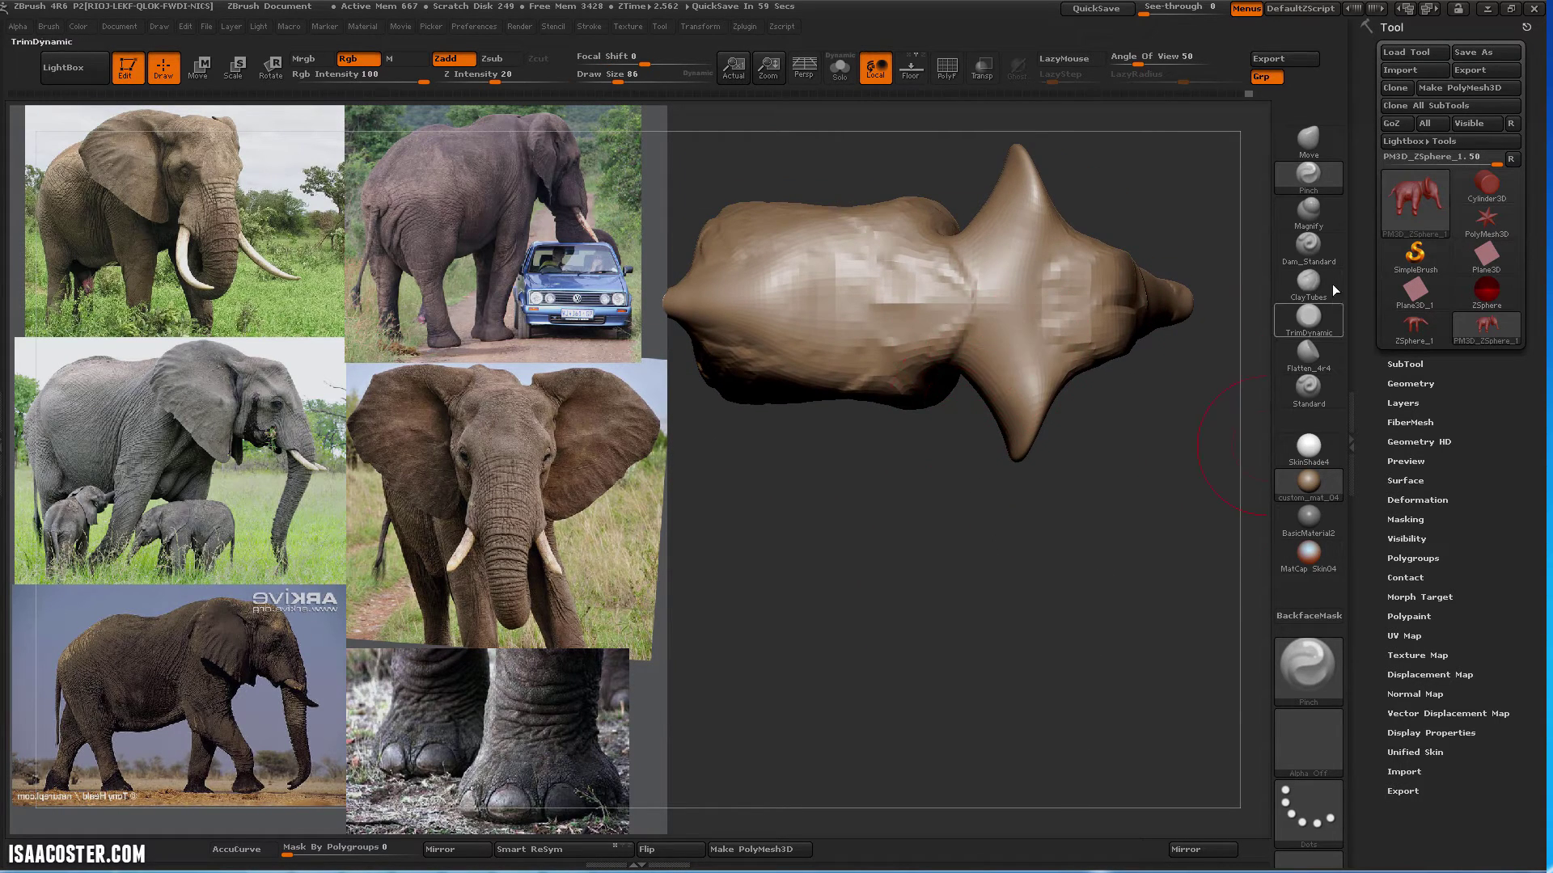
Carve a crease behind the ear with Dam_Standard at draw size 65 and LazyRadius 44, and smooth the ear's base
click(1307, 242)
mouse_move(1196, 518)
mouse_down()
mouse_move(1225, 391)
mouse_move(1152, 279)
mouse_up()
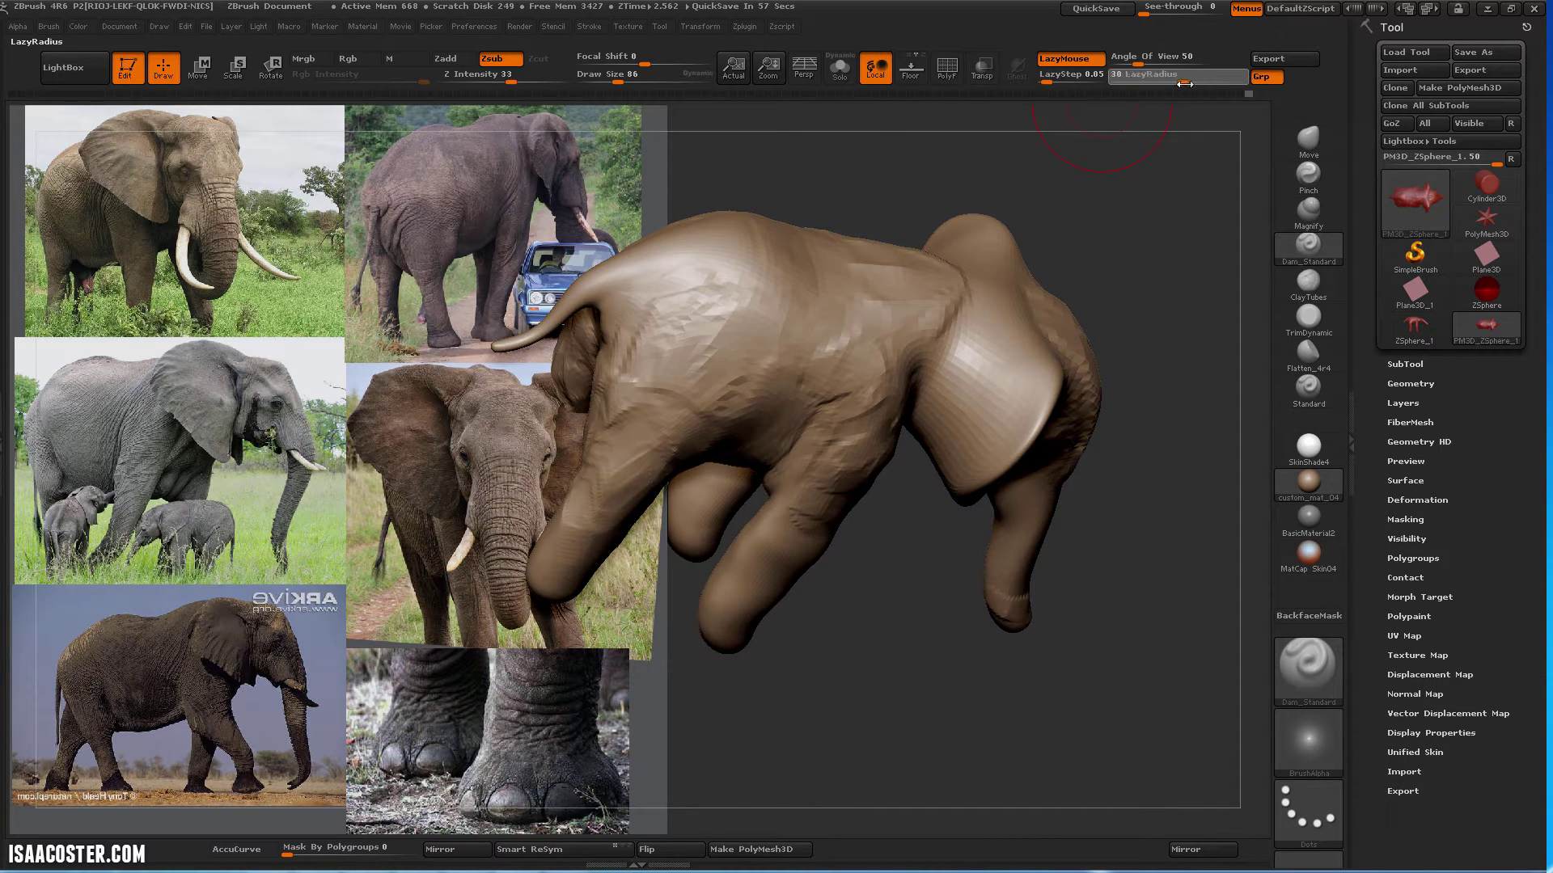
drag(1183, 85, 1181, 84)
key(s)
drag(1125, 204, 1120, 203)
drag(1189, 81, 1208, 82)
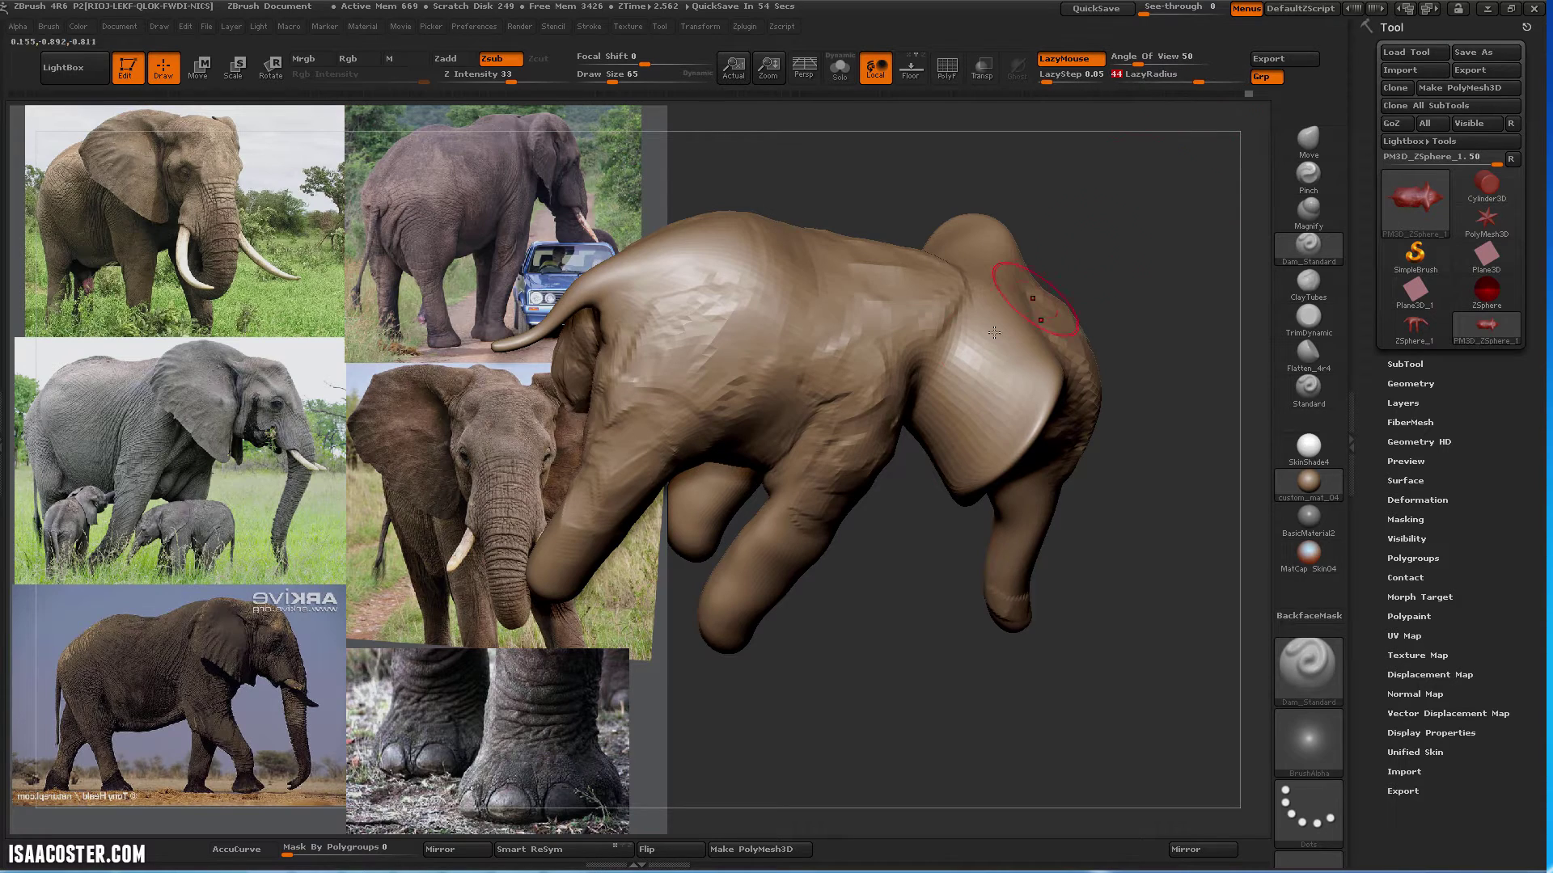
drag(1029, 327, 957, 387)
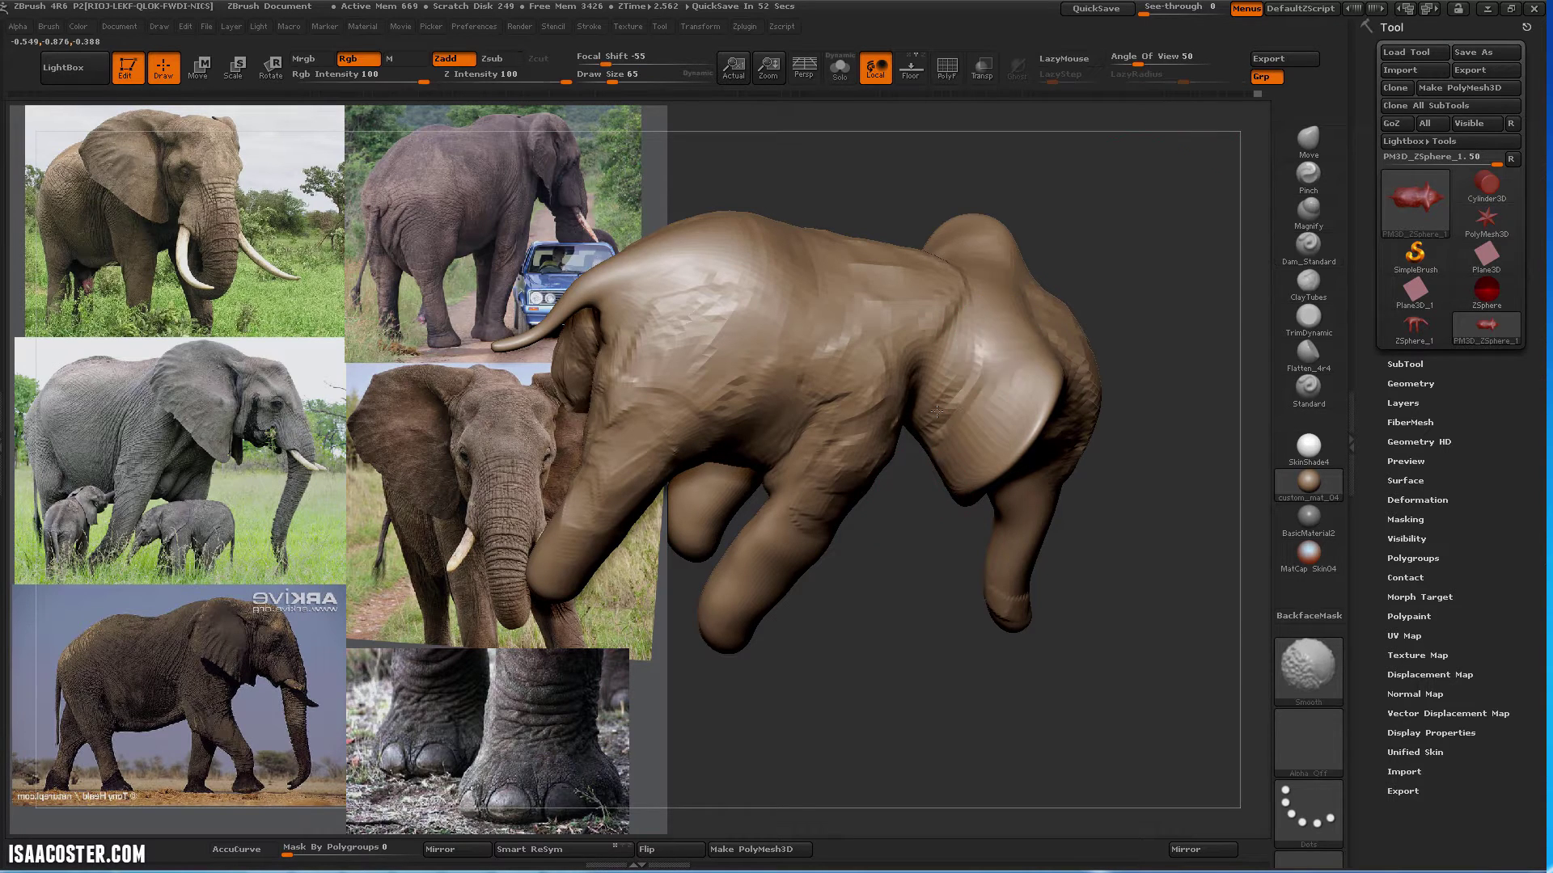
mouse_move(913, 529)
mouse_down()
mouse_move(1124, 498)
mouse_move(1127, 465)
mouse_up()
shift+drag(971, 348, 1011, 330)
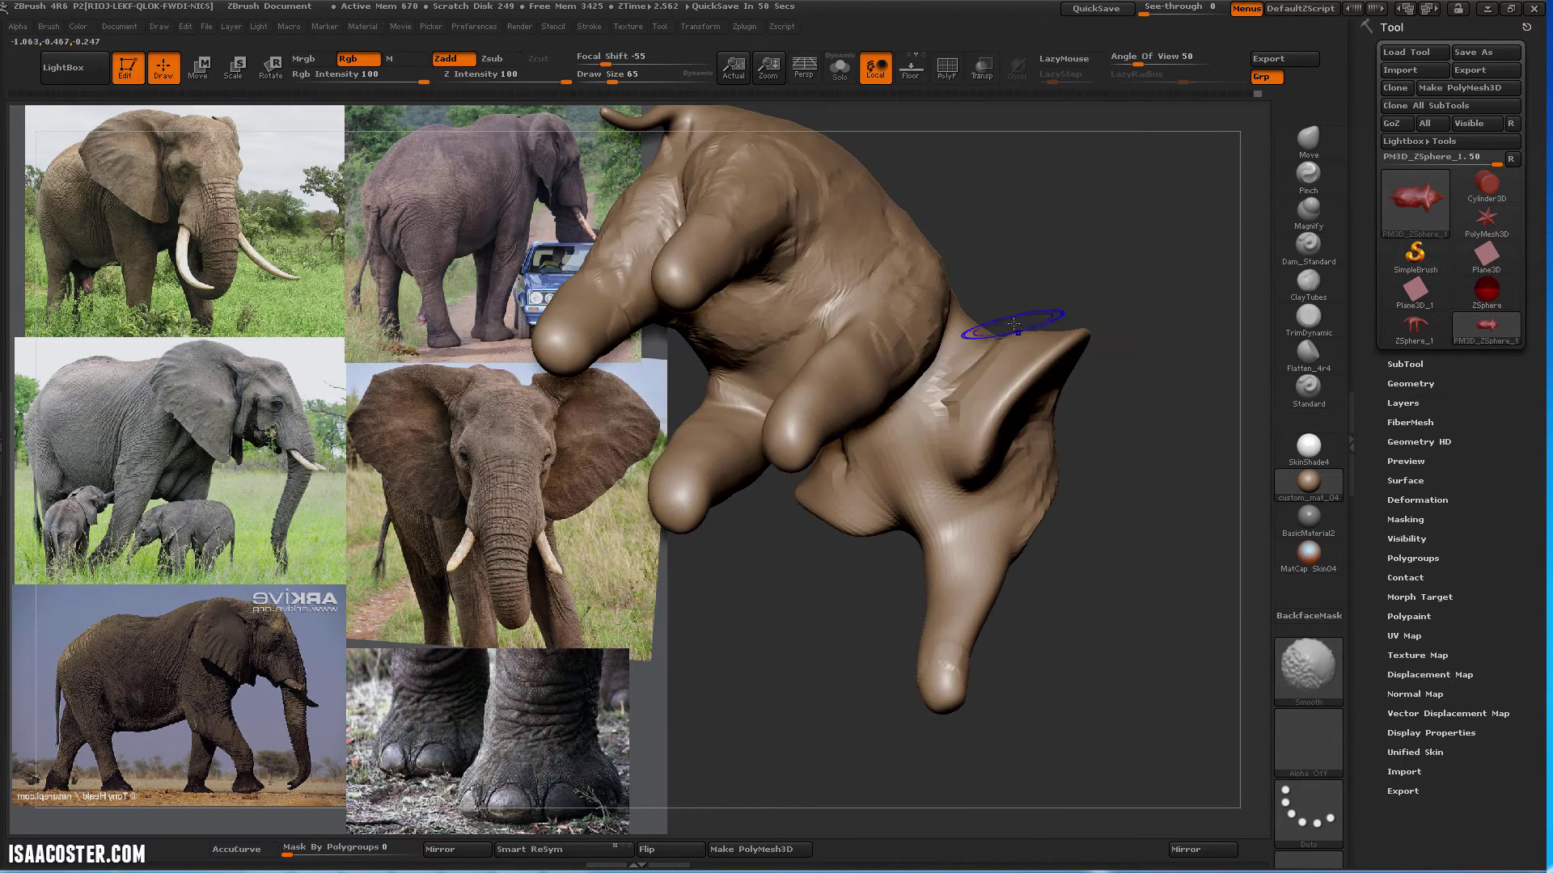
Try carving a crease into the shoulder and flank area with Dam_Standard
mouse_move(1132, 364)
mouse_down()
mouse_move(1064, 454)
mouse_move(1040, 743)
mouse_move(982, 695)
mouse_up()
alt+drag(1092, 227, 962, 283)
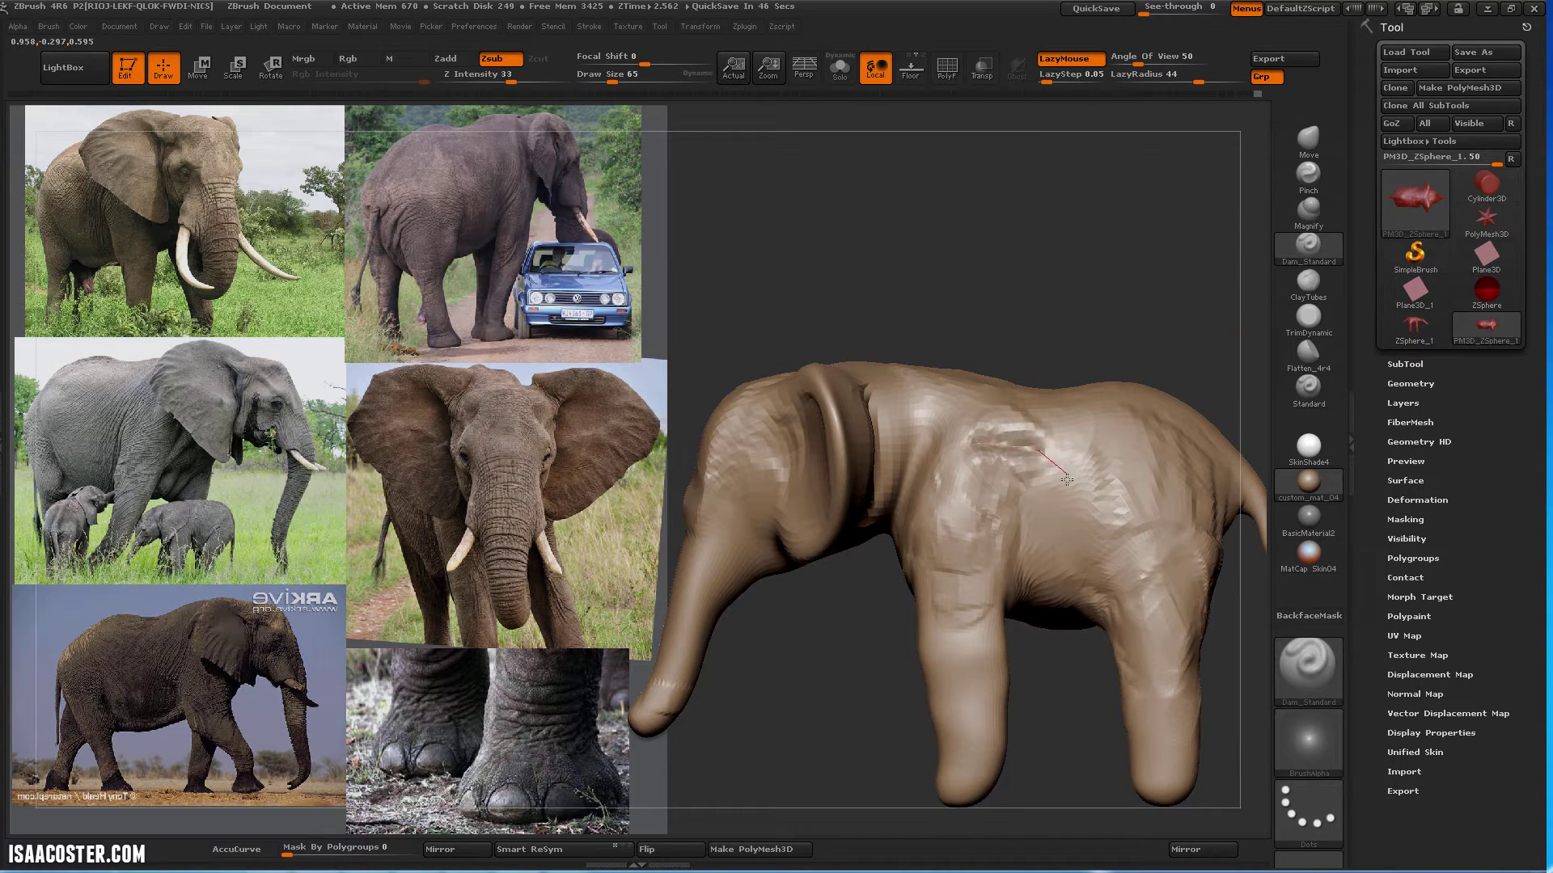
drag(1088, 539, 1172, 511)
key(ctrl+z)
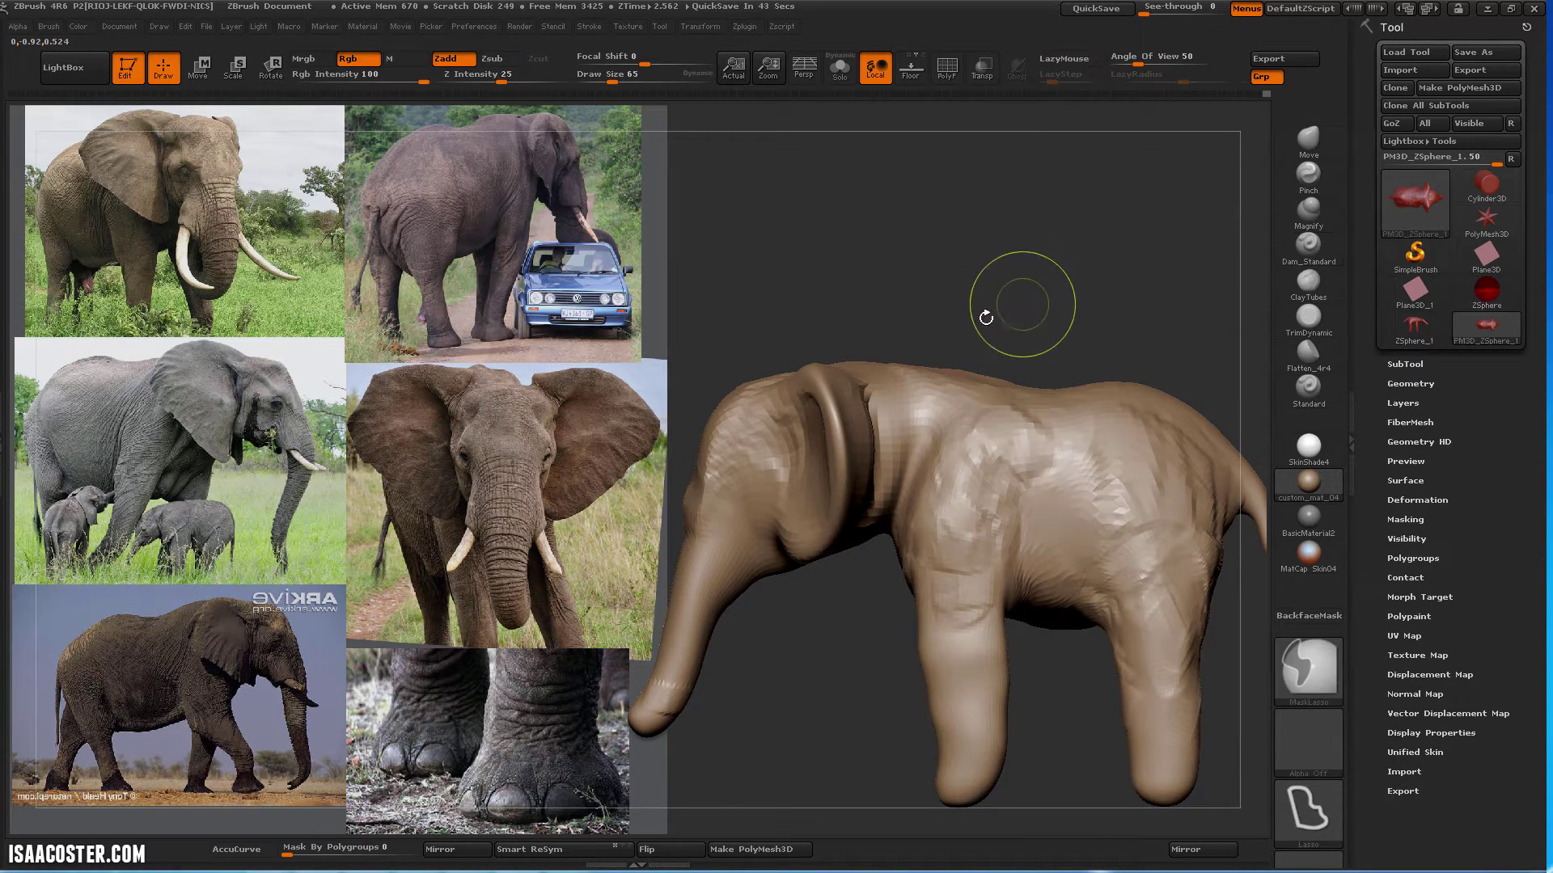
Reshape the ear from below with the Move brush at draw size 140, pulling it back toward the shoulder
alt+drag(1040, 242, 1101, 145)
mouse_move(887, 589)
mouse_down()
mouse_move(898, 566)
mouse_move(857, 550)
mouse_move(1051, 445)
mouse_move(1269, 243)
mouse_up()
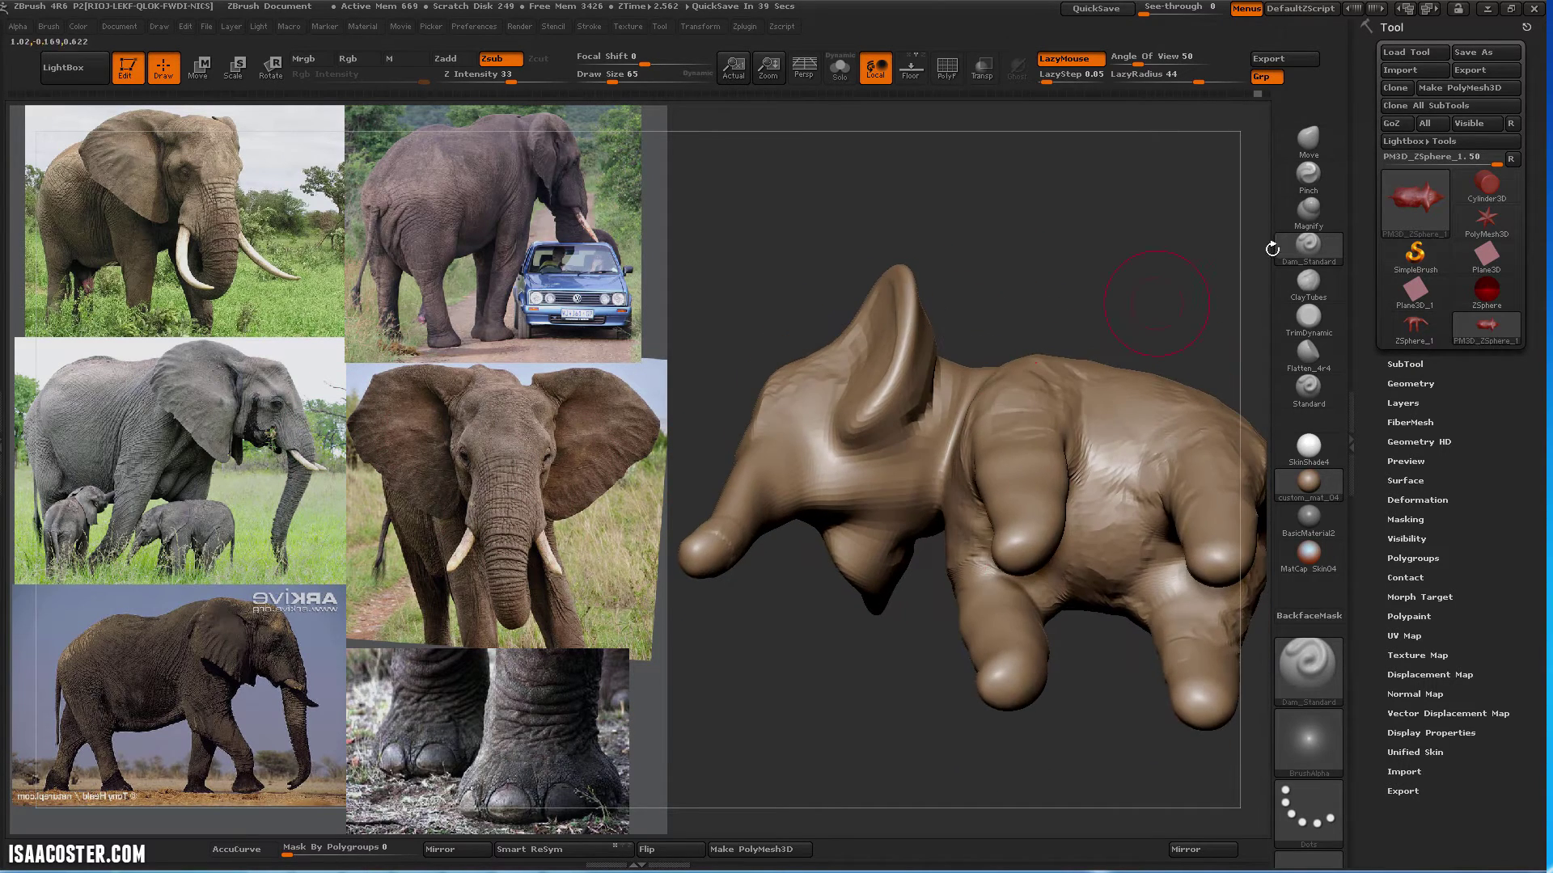
click(1310, 141)
drag(833, 431, 843, 431)
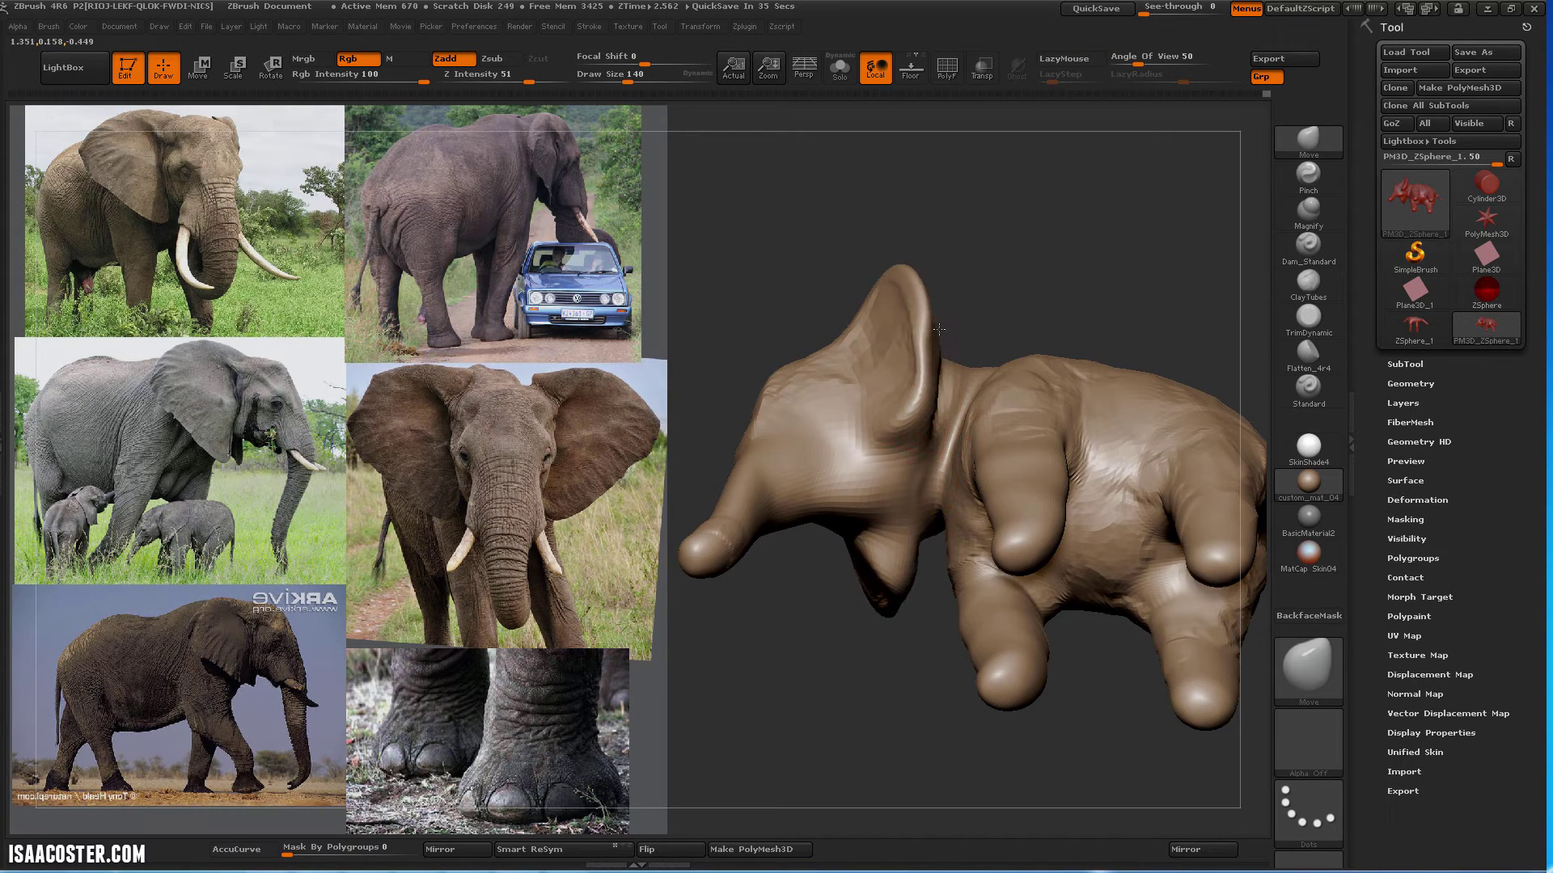
drag(957, 312, 855, 613)
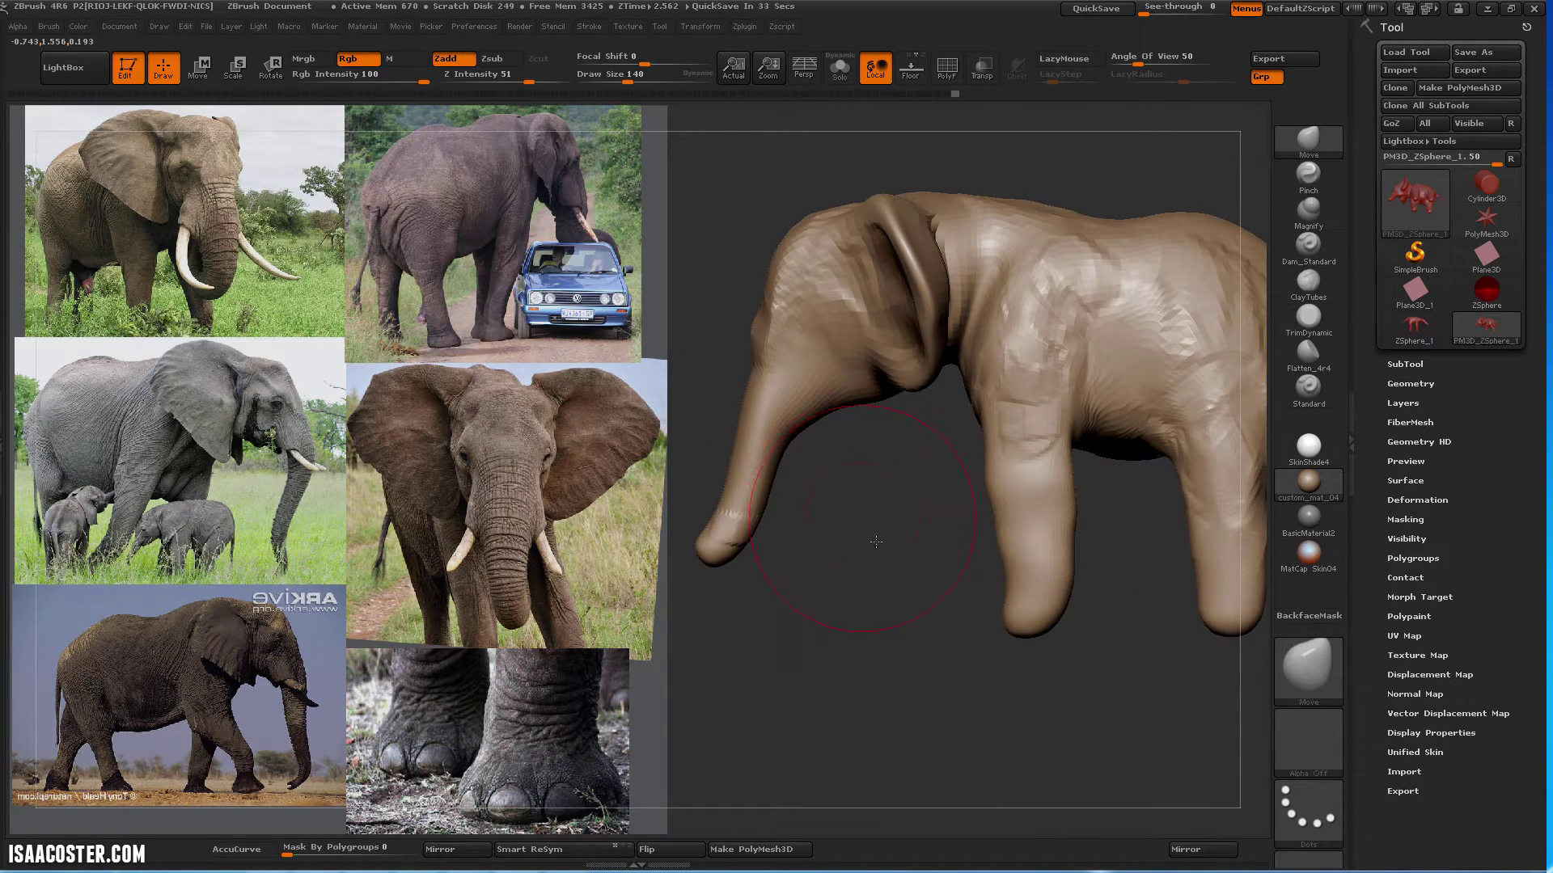
Adjust the forehead, ear and trunk silhouette with the Move brush at draw size 332
mouse_move(862, 504)
alt+mouse_down()
mouse_move(876, 550)
mouse_move(835, 570)
alt+mouse_up()
key(s)
mouse_move(820, 298)
mouse_down()
mouse_move(844, 296)
mouse_move(802, 325)
mouse_up()
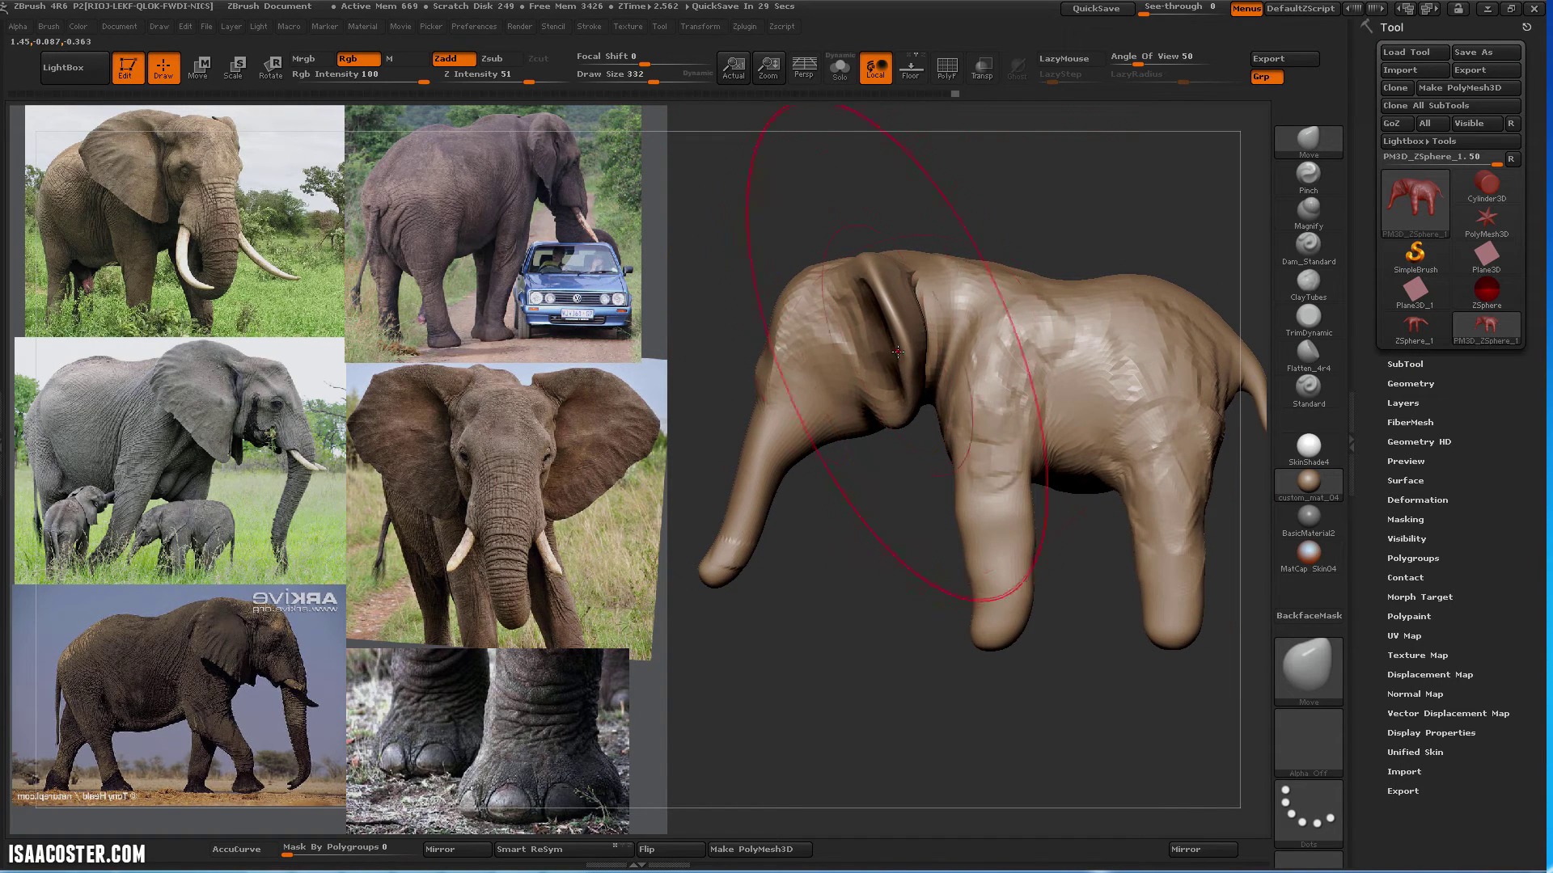
drag(894, 366, 879, 361)
drag(748, 503, 766, 495)
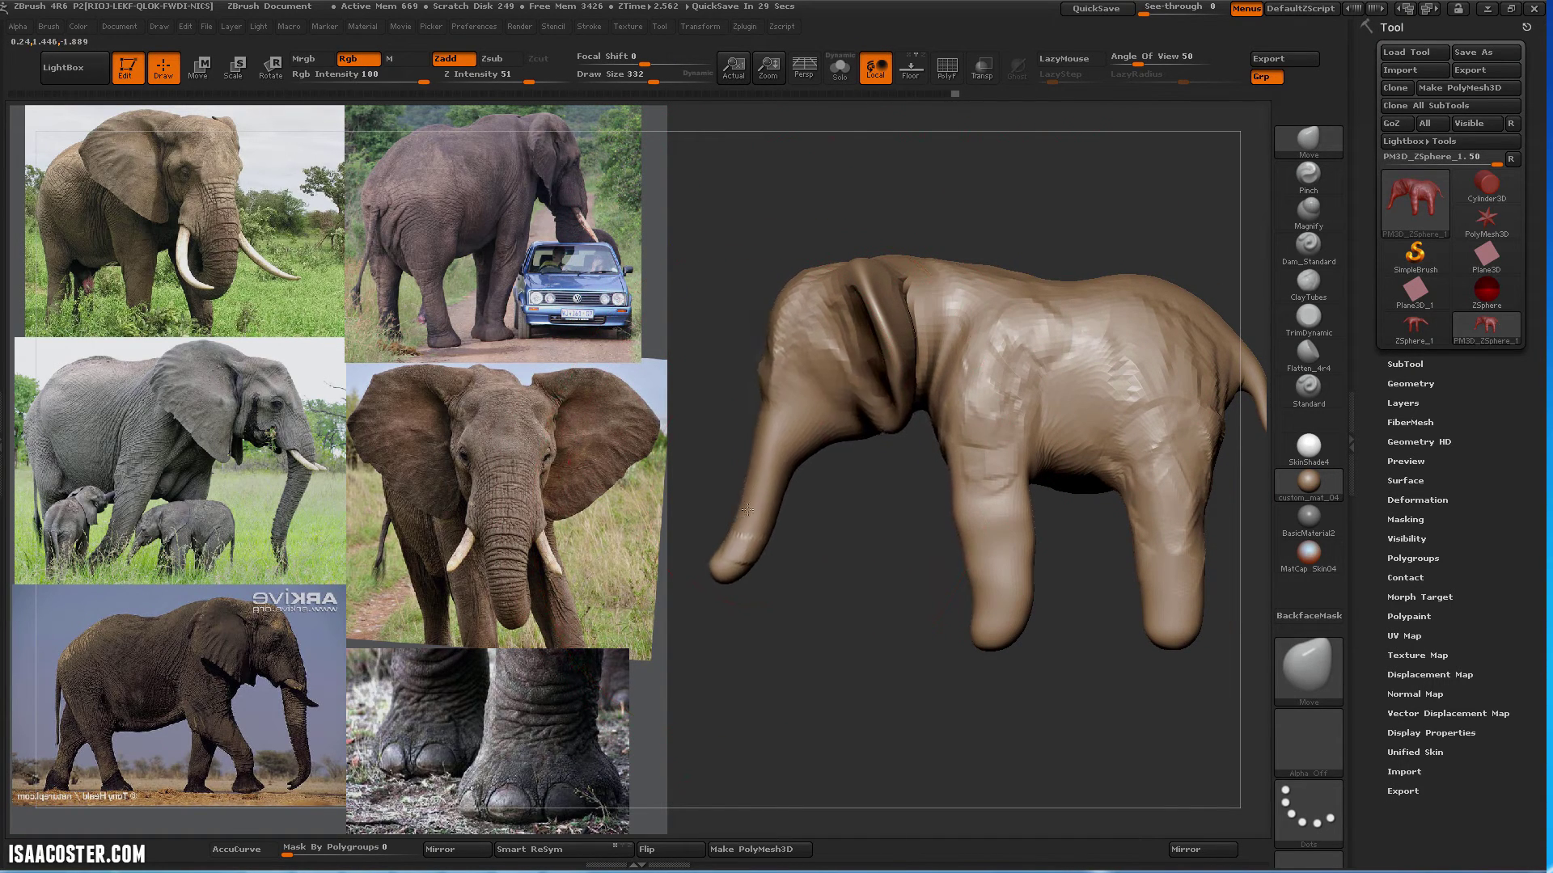
mouse_move(883, 497)
mouse_down()
mouse_move(791, 483)
mouse_move(875, 146)
mouse_up()
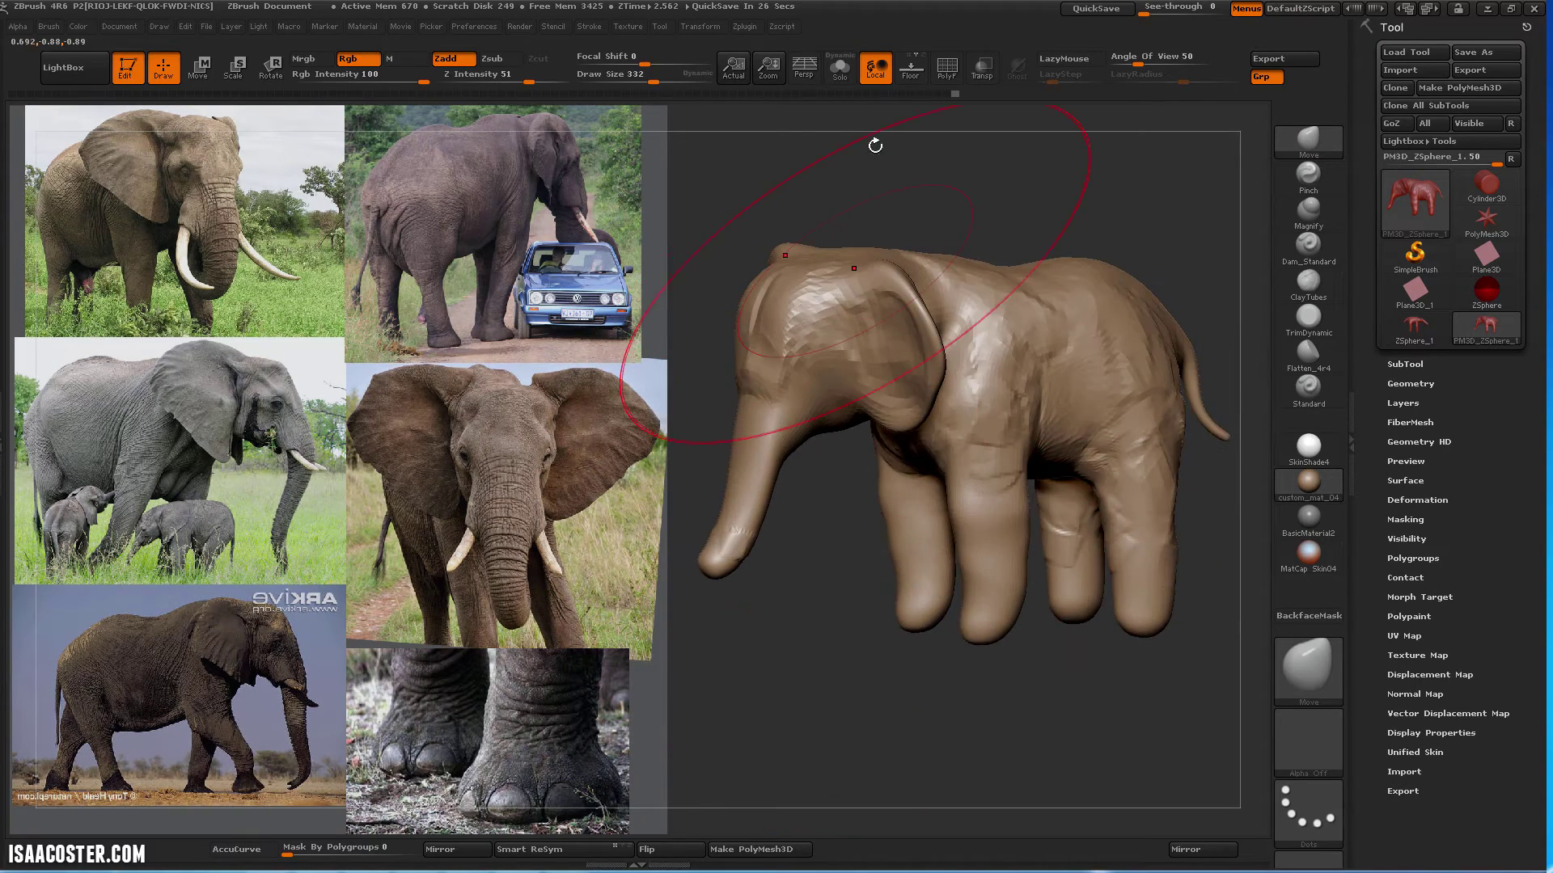
Turn on perspective and reshape the outer and upper rims of the ears from the front with the Move brush at draw sizes 136 and 89
click(804, 68)
drag(980, 194, 1230, 573)
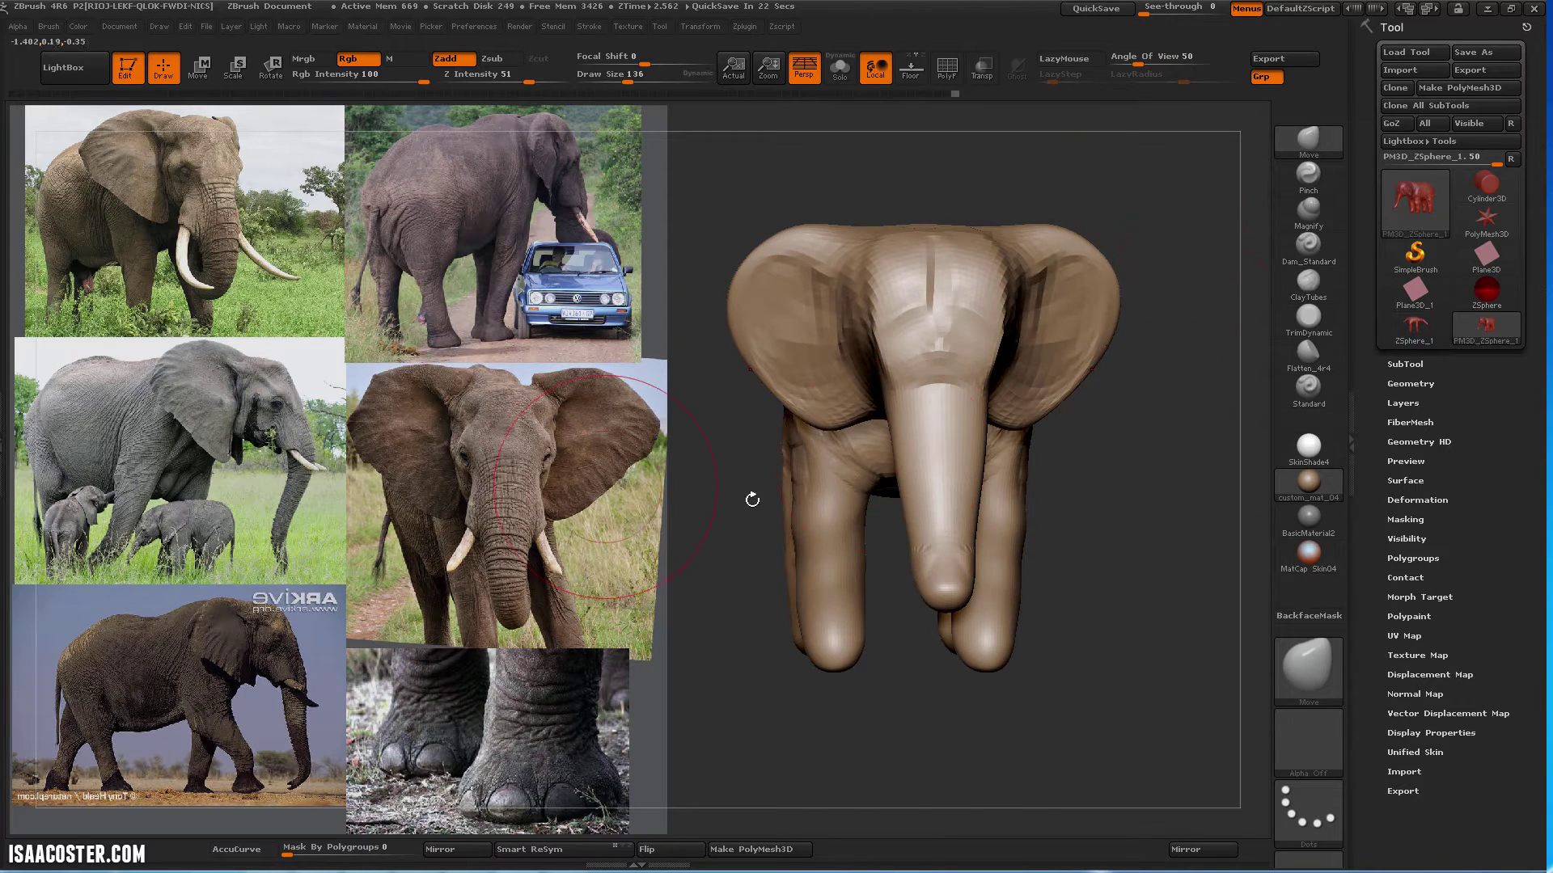
drag(947, 311, 868, 304)
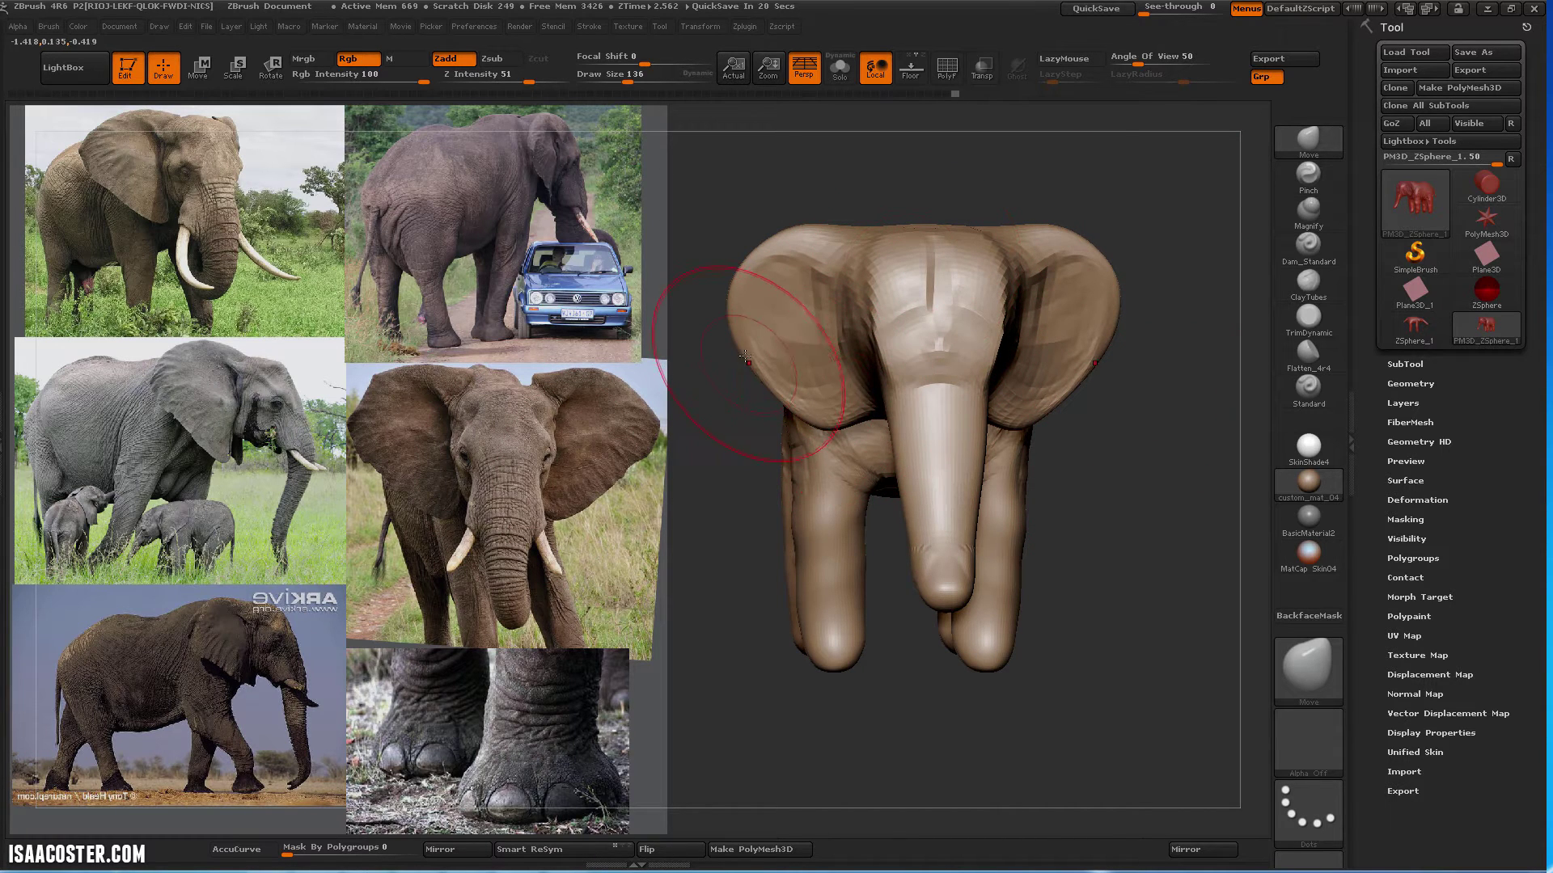
mouse_move(737, 346)
mouse_down()
mouse_move(754, 333)
mouse_move(749, 300)
mouse_up()
key(s)
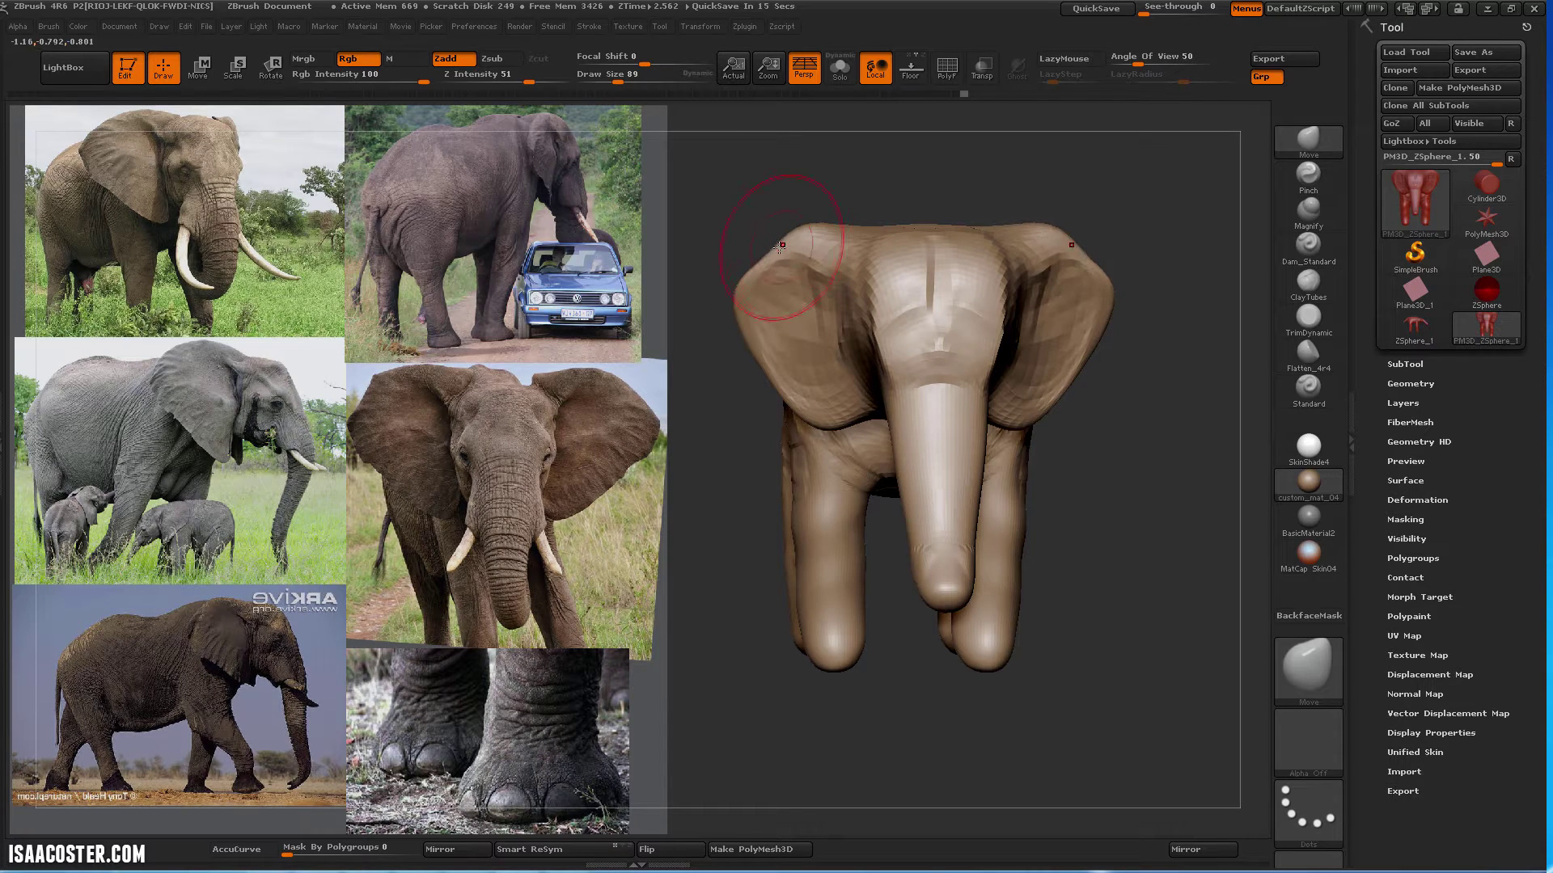
drag(781, 244, 762, 238)
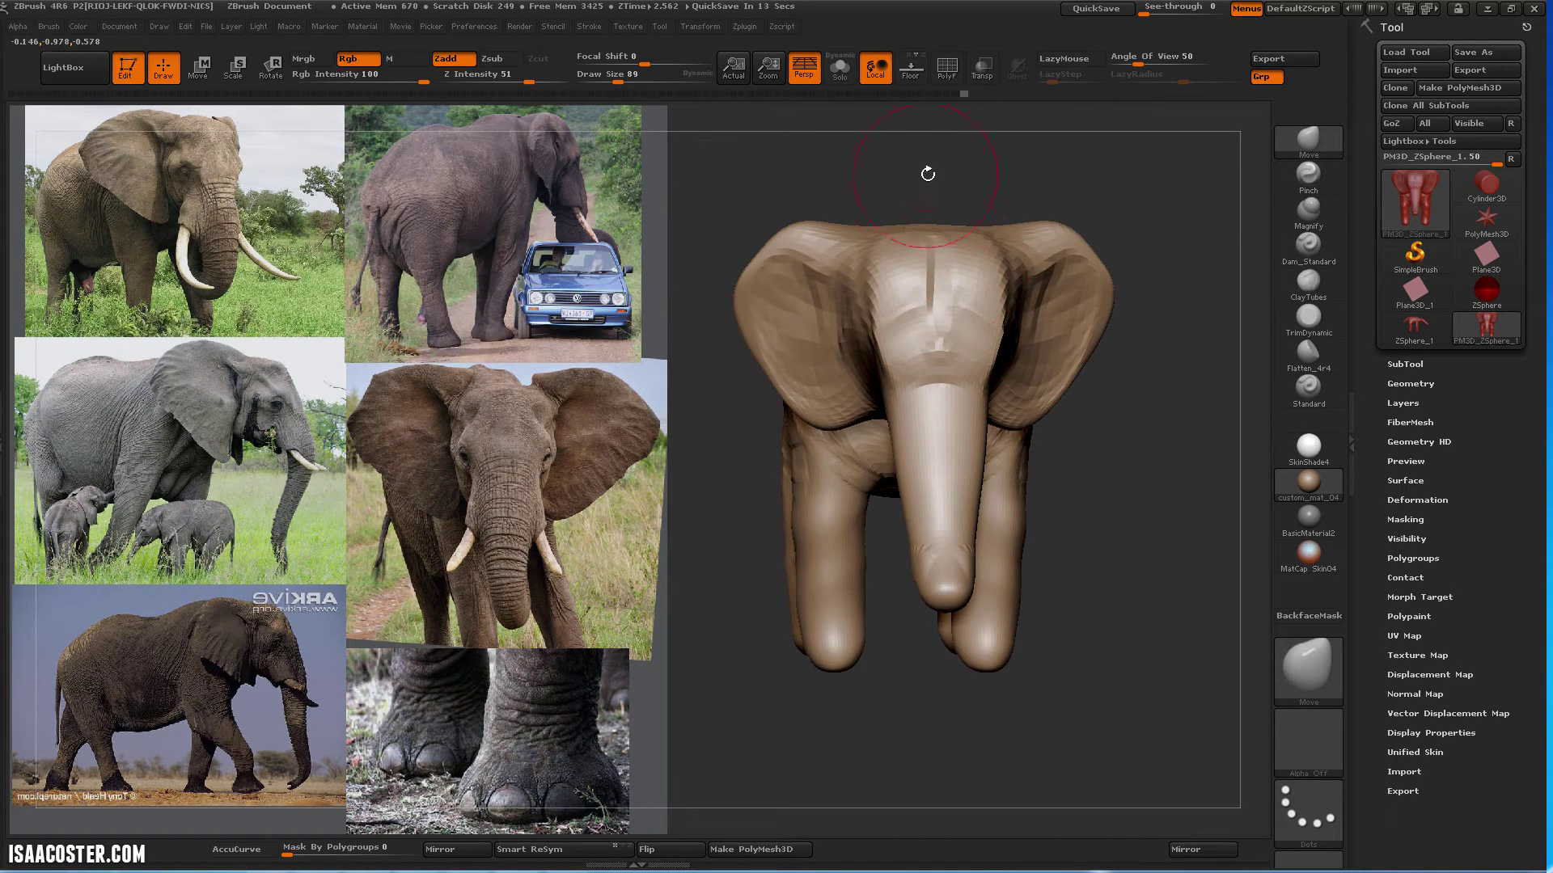
mouse_move(927, 173)
alt+mouse_down()
mouse_move(945, 222)
mouse_move(1011, 180)
mouse_move(1051, 184)
alt+mouse_up()
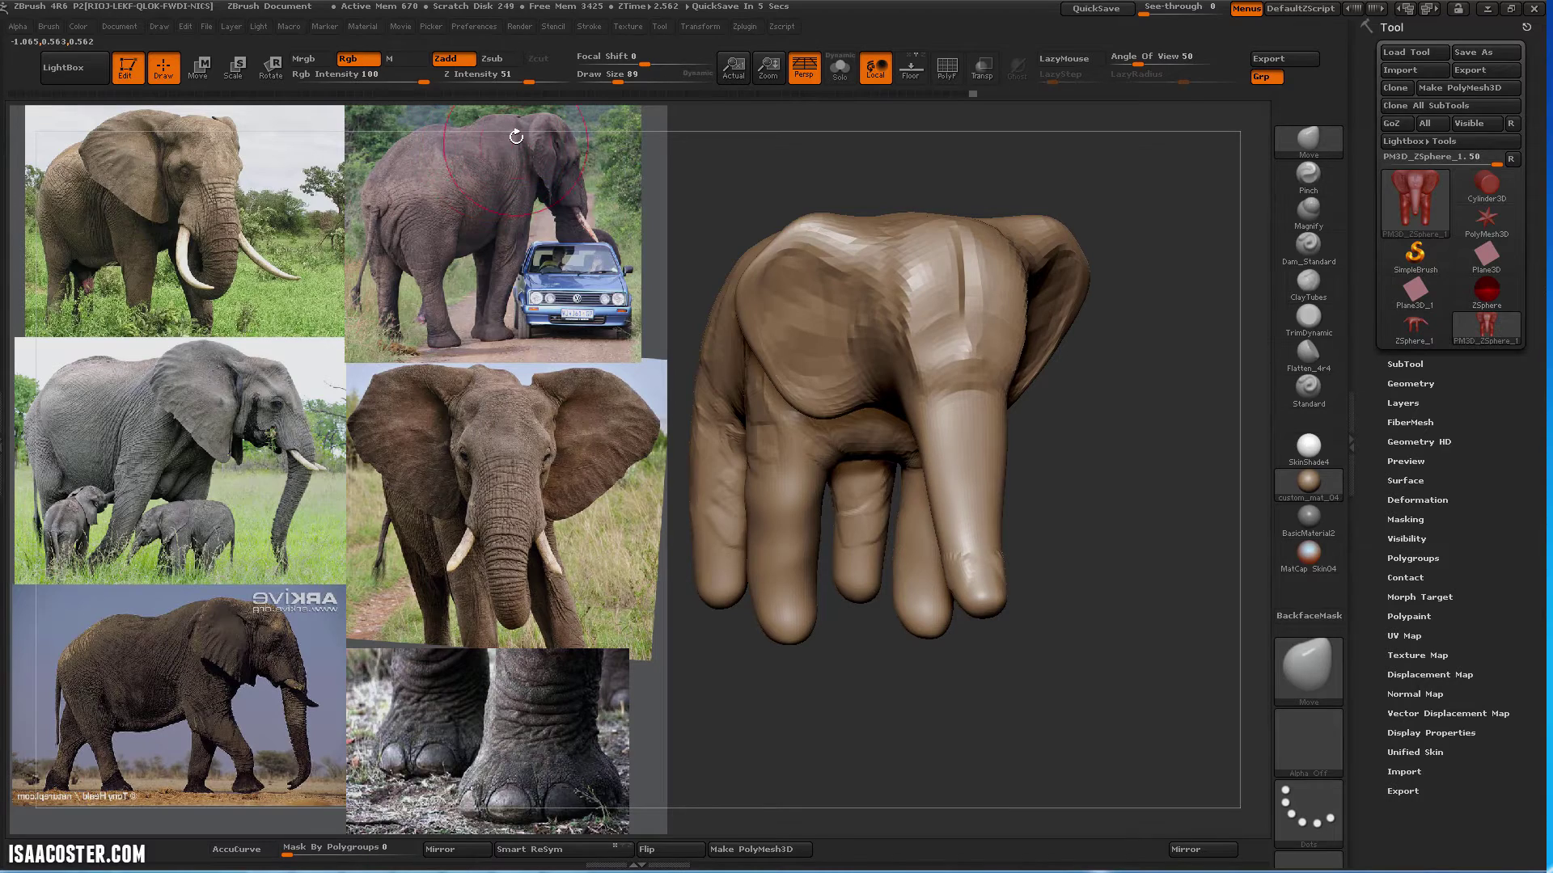
Pull up a hump on the back above the shoulders with the Move brush at draw size 160
mouse_move(886, 758)
mouse_down()
mouse_move(994, 725)
mouse_move(856, 689)
mouse_move(1117, 794)
mouse_up()
key(s)
mouse_move(882, 285)
mouse_down()
mouse_move(896, 284)
mouse_move(868, 252)
mouse_move(876, 234)
mouse_move(958, 256)
mouse_up()
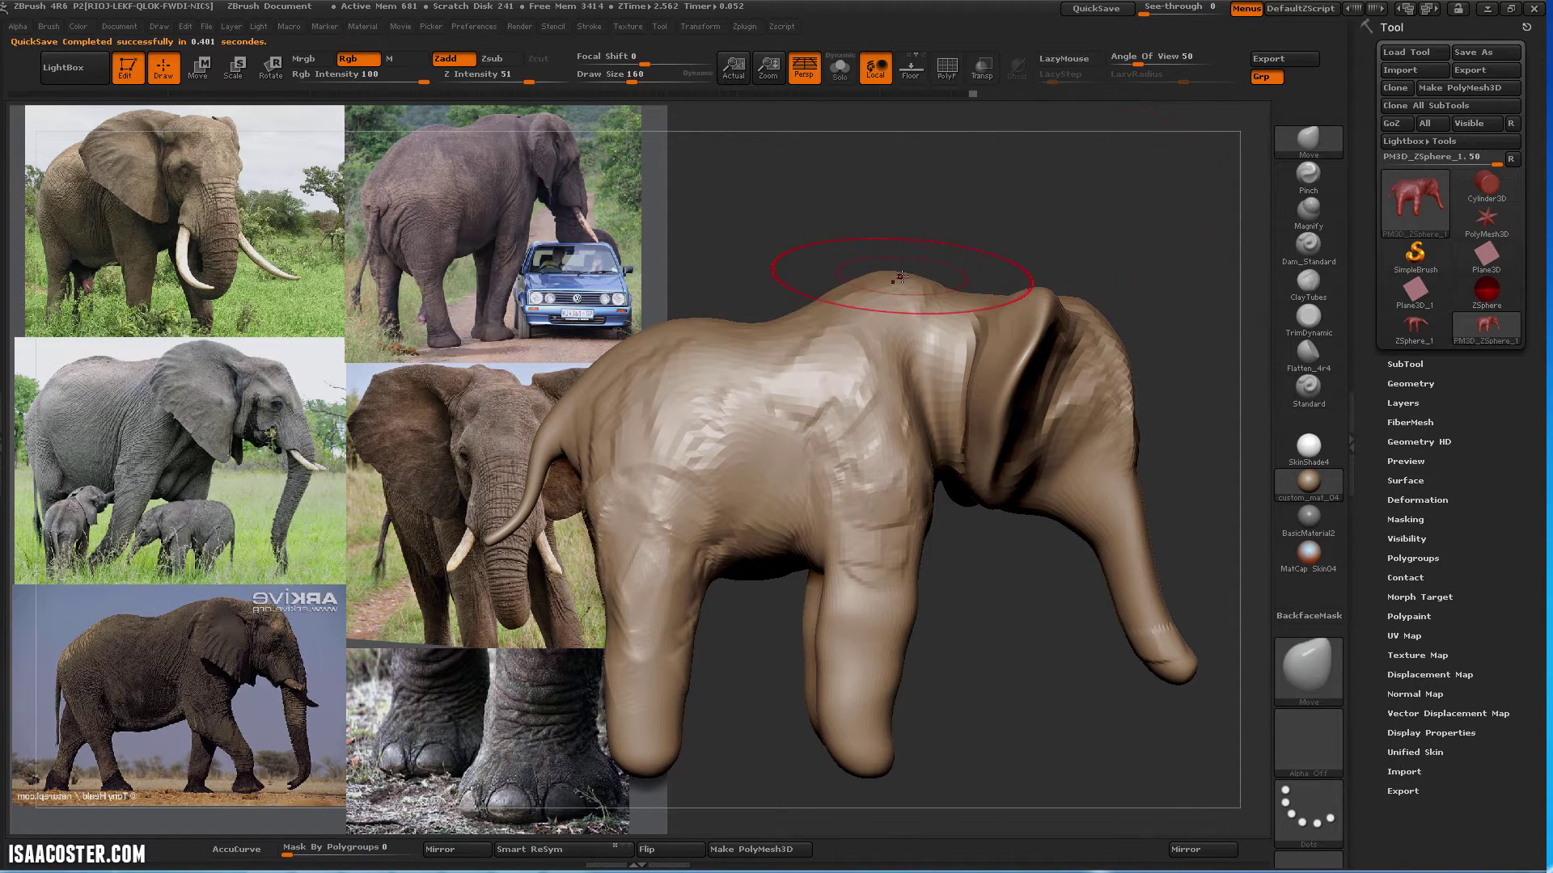
mouse_move(1071, 247)
mouse_down()
mouse_move(1164, 283)
mouse_move(1078, 296)
mouse_up()
Build up volume on the shoulder and upper front leg with the ClayTubes brush at intensity 12
click(1310, 284)
key(s)
mouse_move(899, 375)
mouse_down()
mouse_move(876, 373)
mouse_move(911, 356)
mouse_move(917, 406)
mouse_up()
key(s)
mouse_move(942, 502)
mouse_down()
mouse_move(896, 441)
mouse_move(890, 542)
mouse_up()
mouse_move(970, 616)
mouse_down()
mouse_move(1029, 547)
mouse_move(1069, 598)
mouse_up()
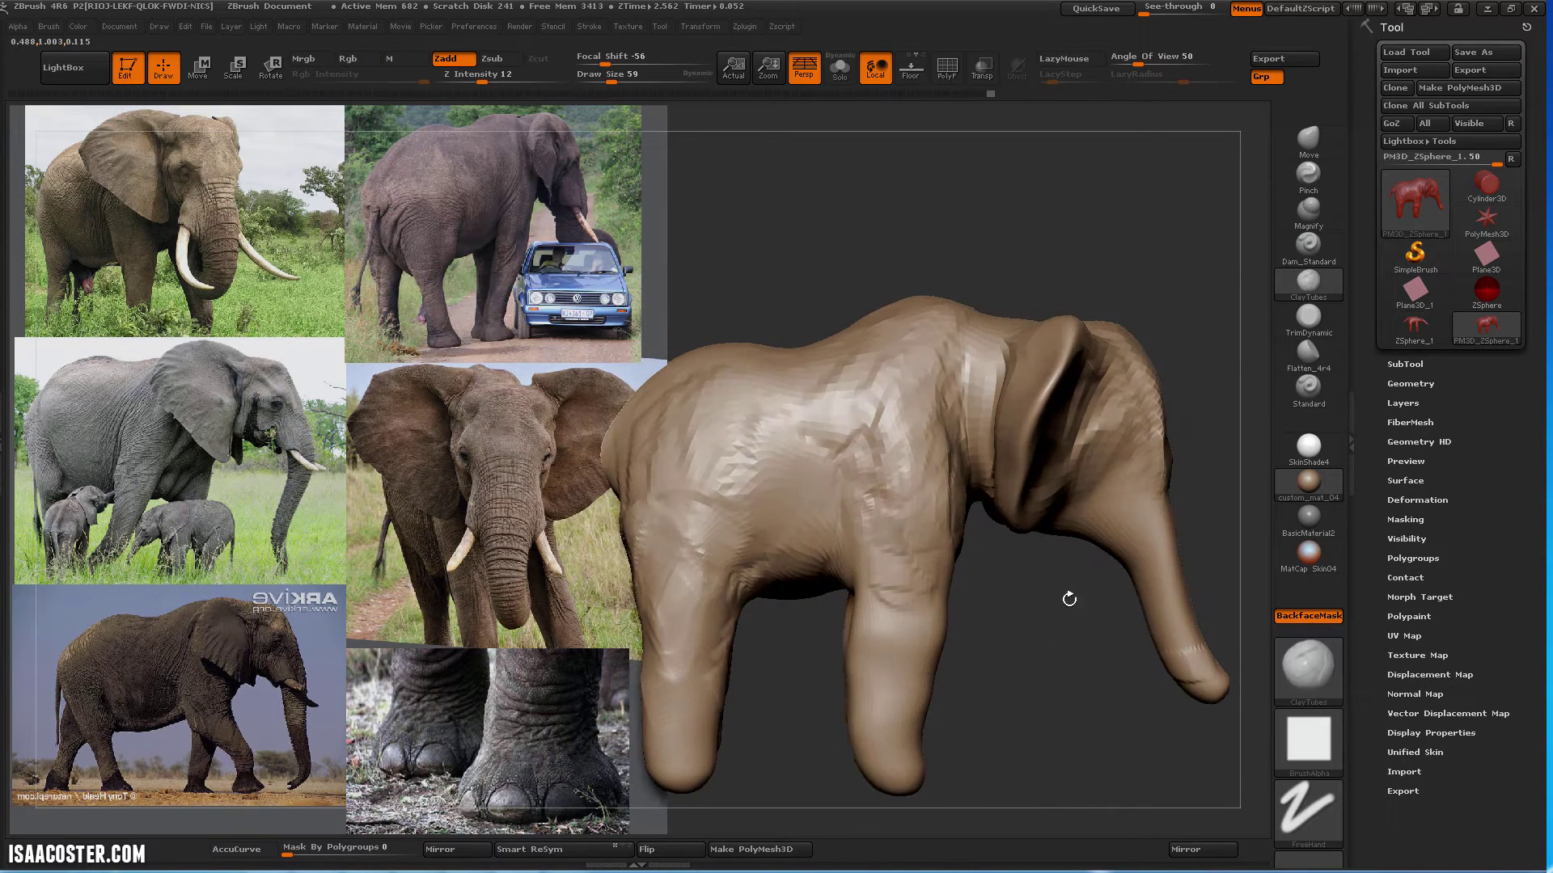
Adjust the shoulder and front leg with the Move Topological brush at draw size 165
click(1309, 139)
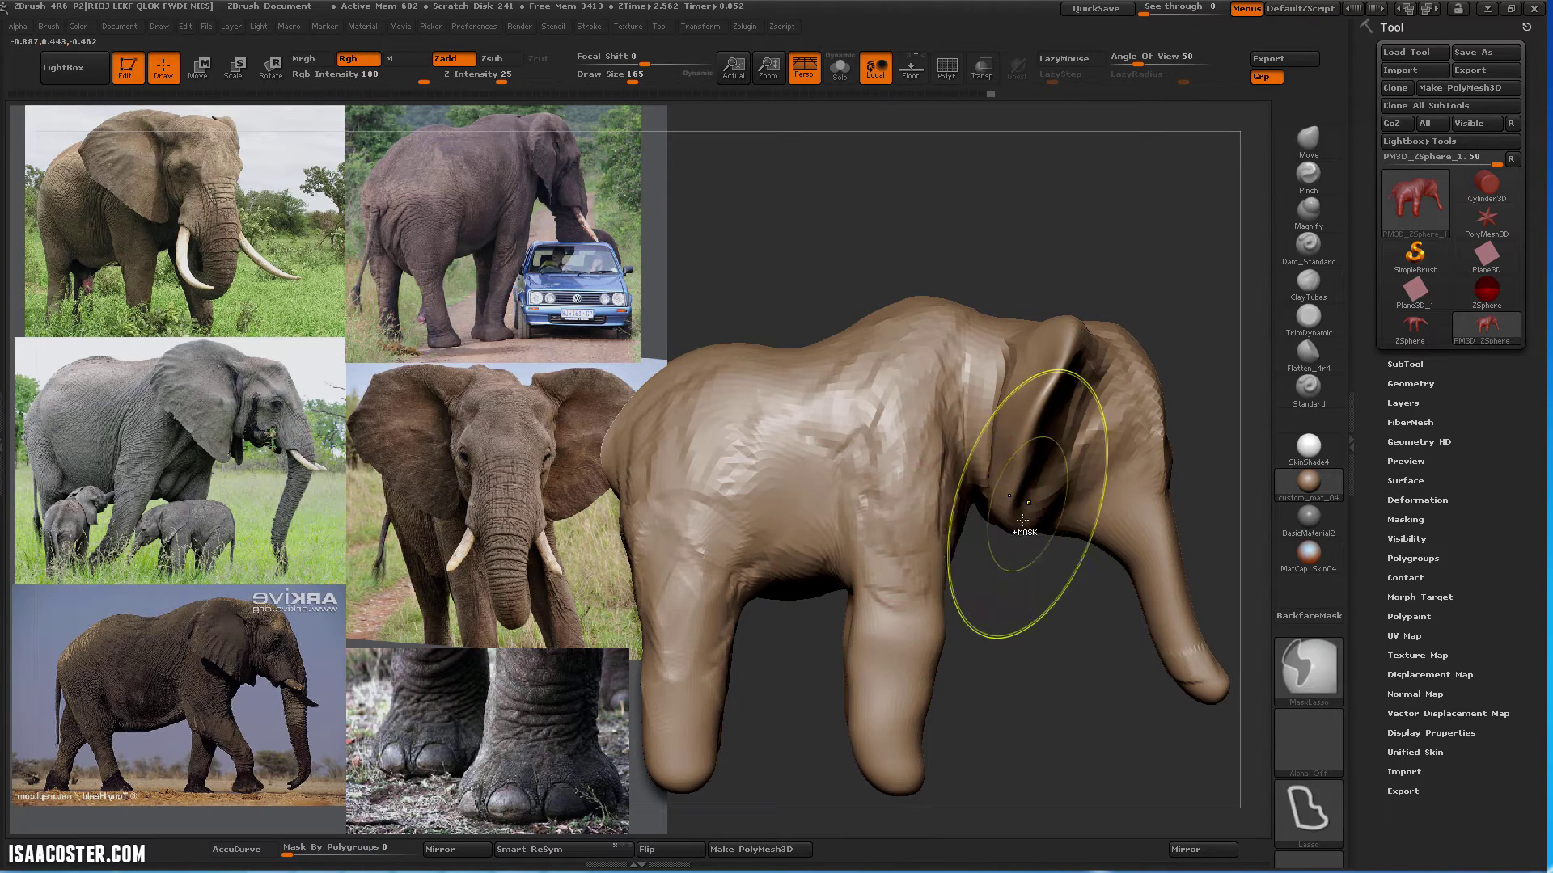
click(1308, 141)
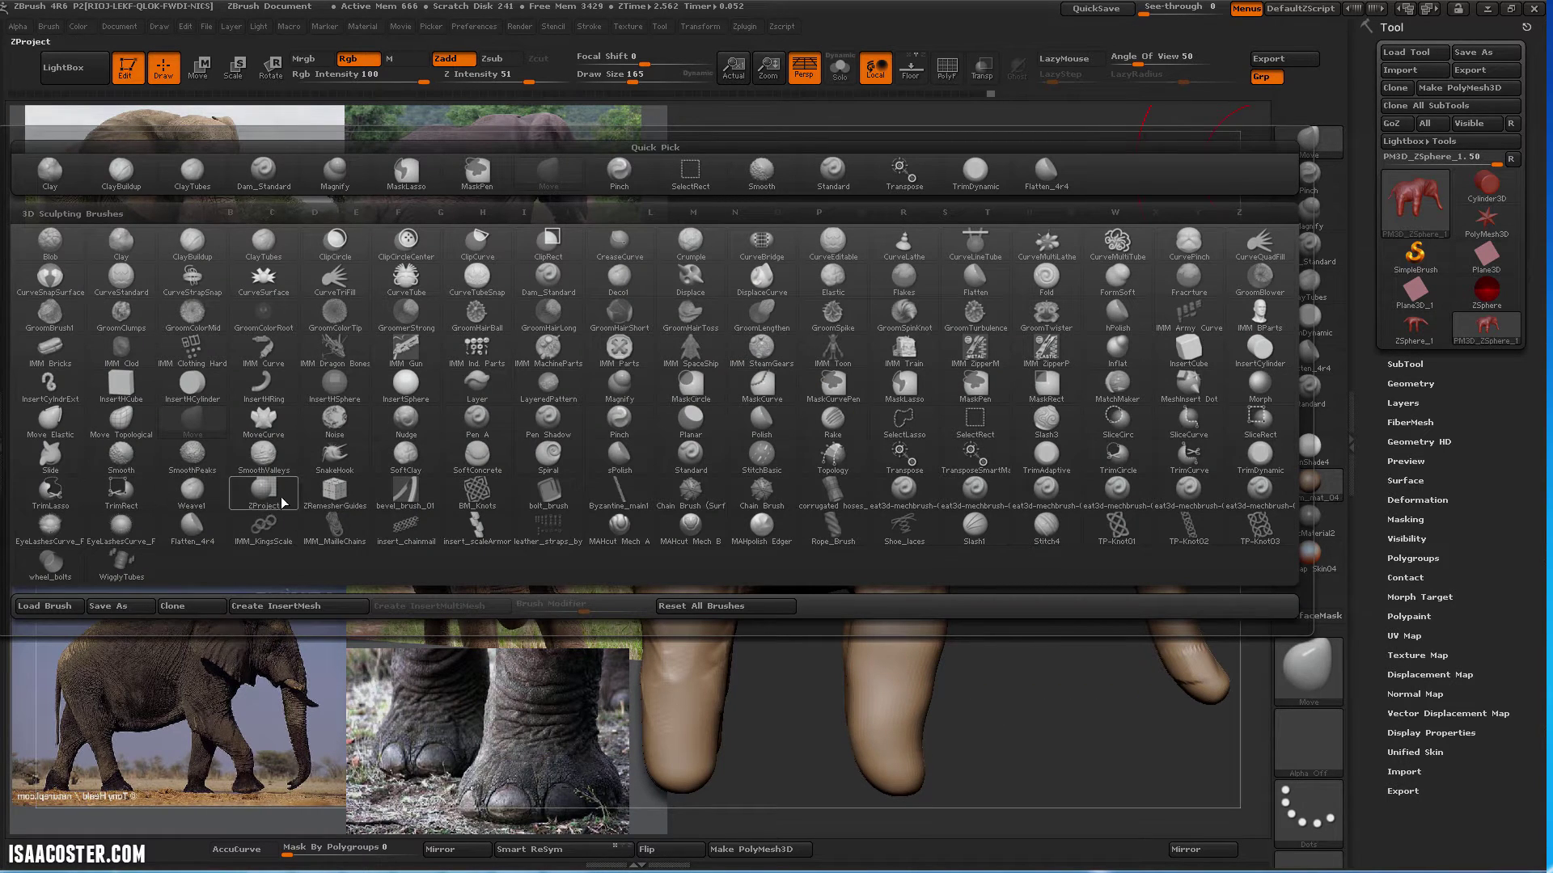
key(m)
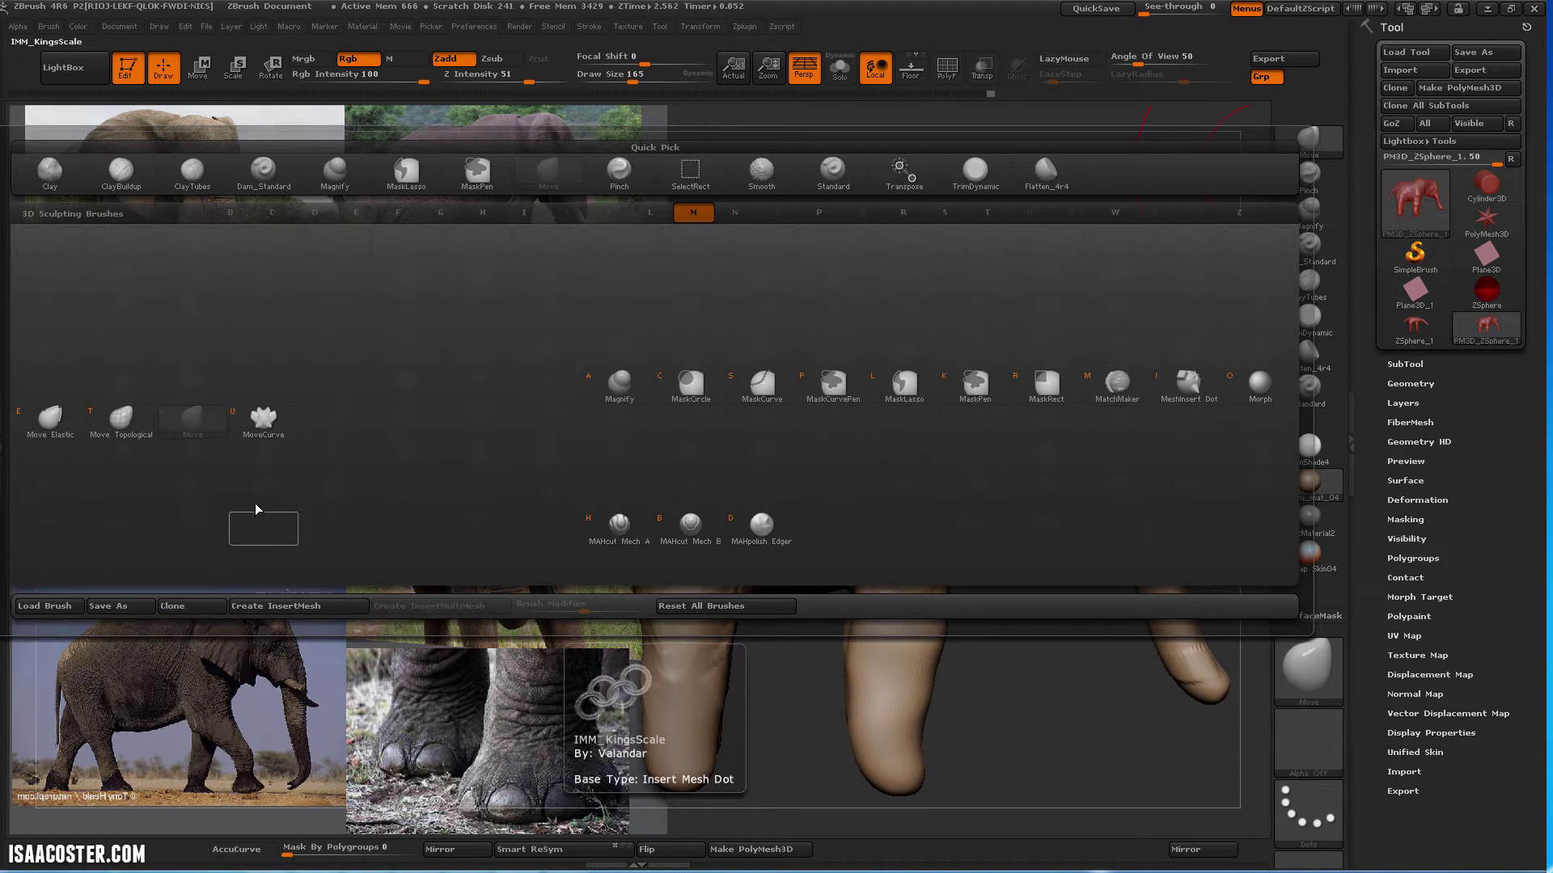
click(122, 418)
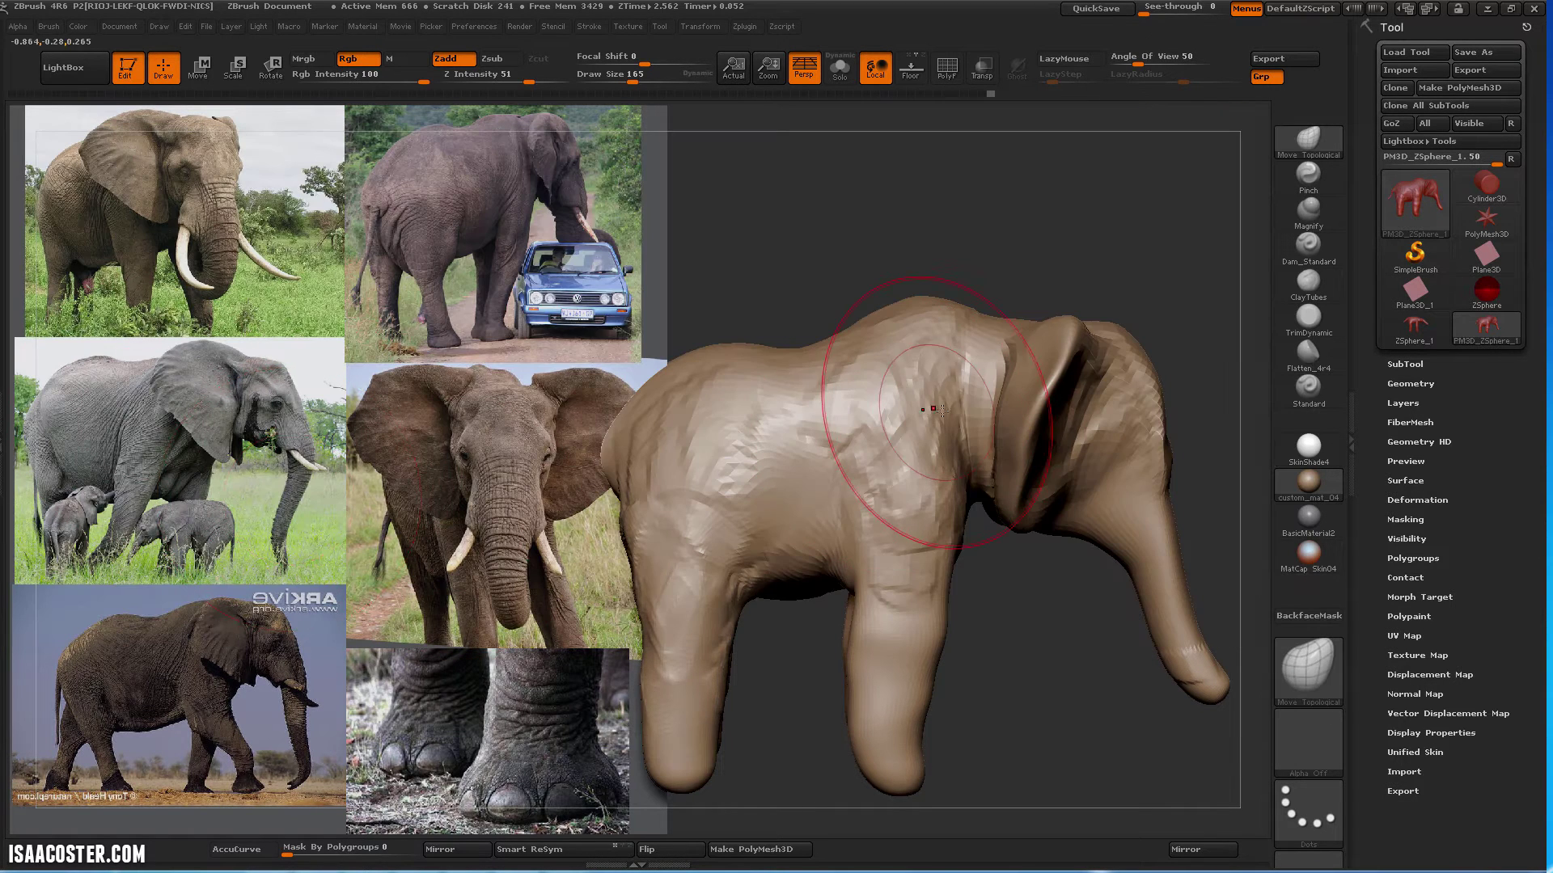
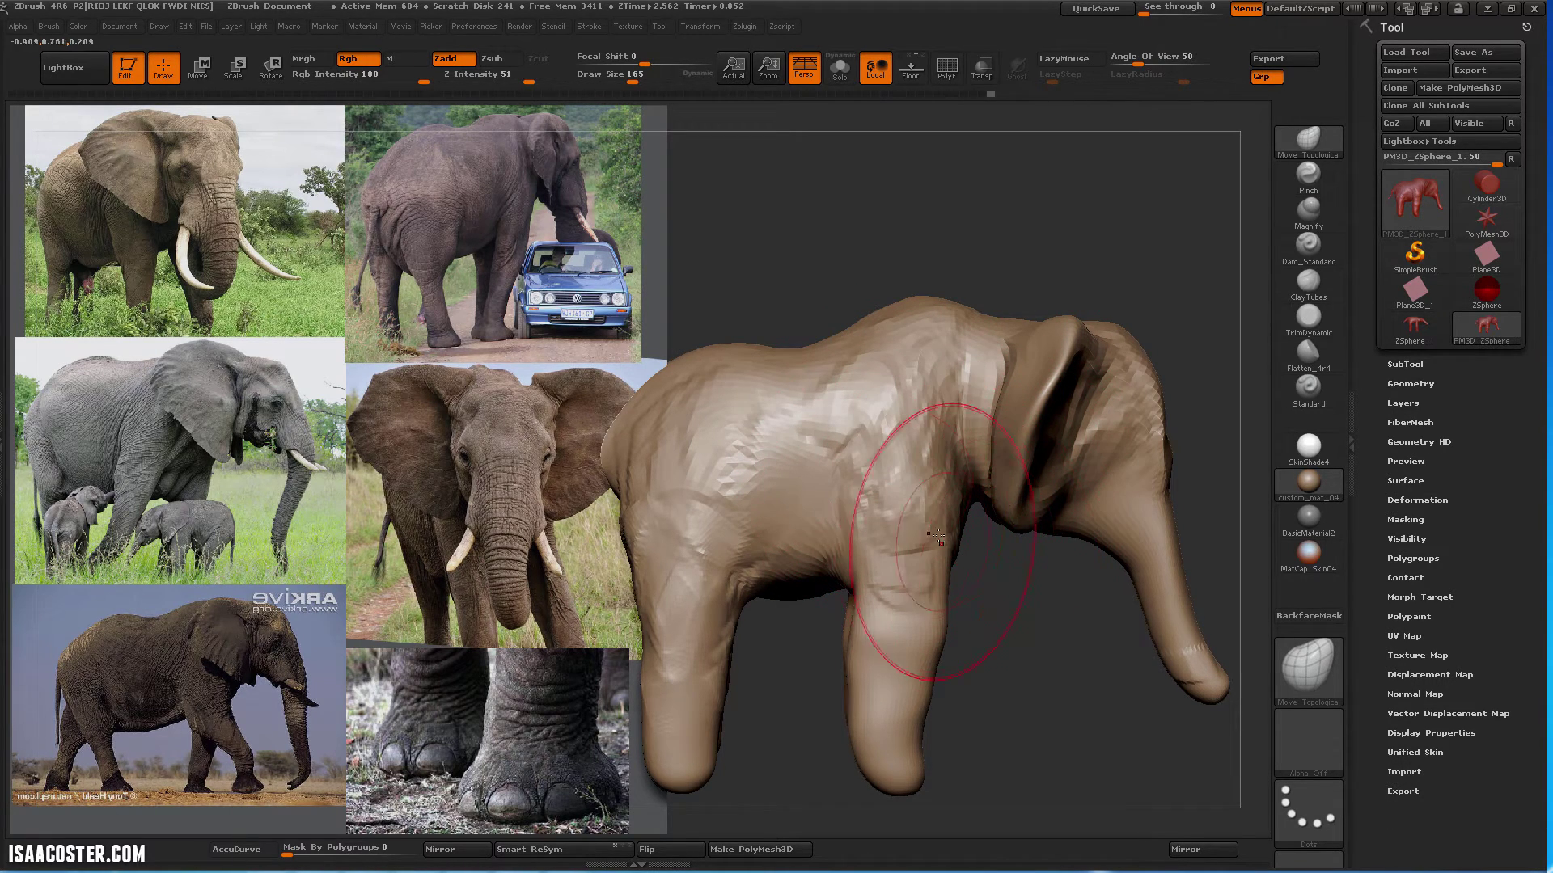
mouse_move(1075, 324)
mouse_down()
mouse_move(1036, 557)
mouse_move(975, 508)
mouse_up()
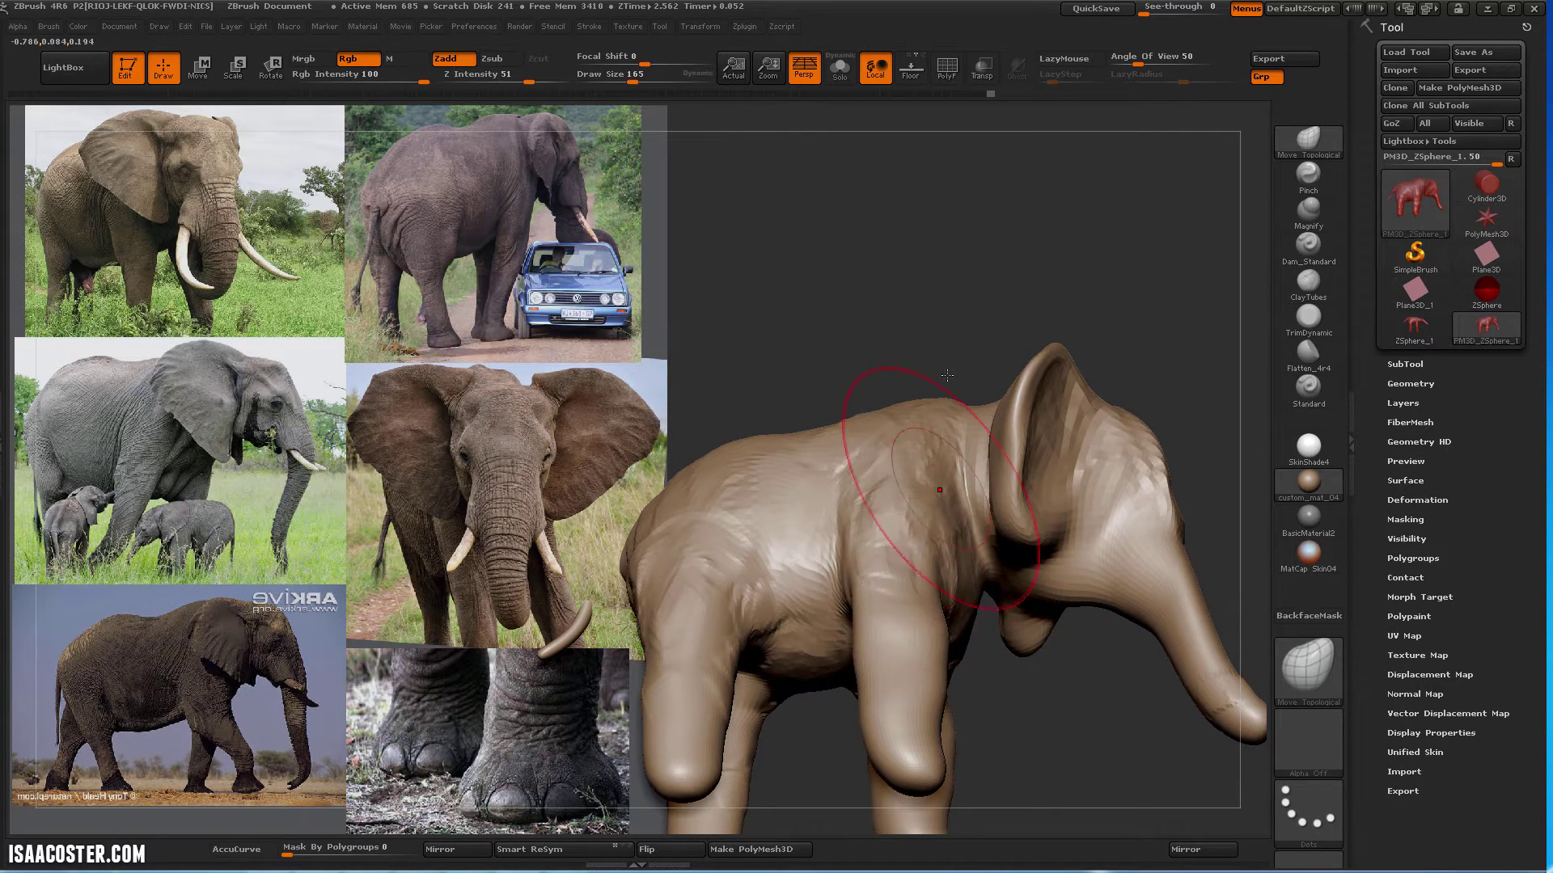
mouse_move(947, 375)
mouse_down()
mouse_move(968, 551)
mouse_move(900, 464)
mouse_up()
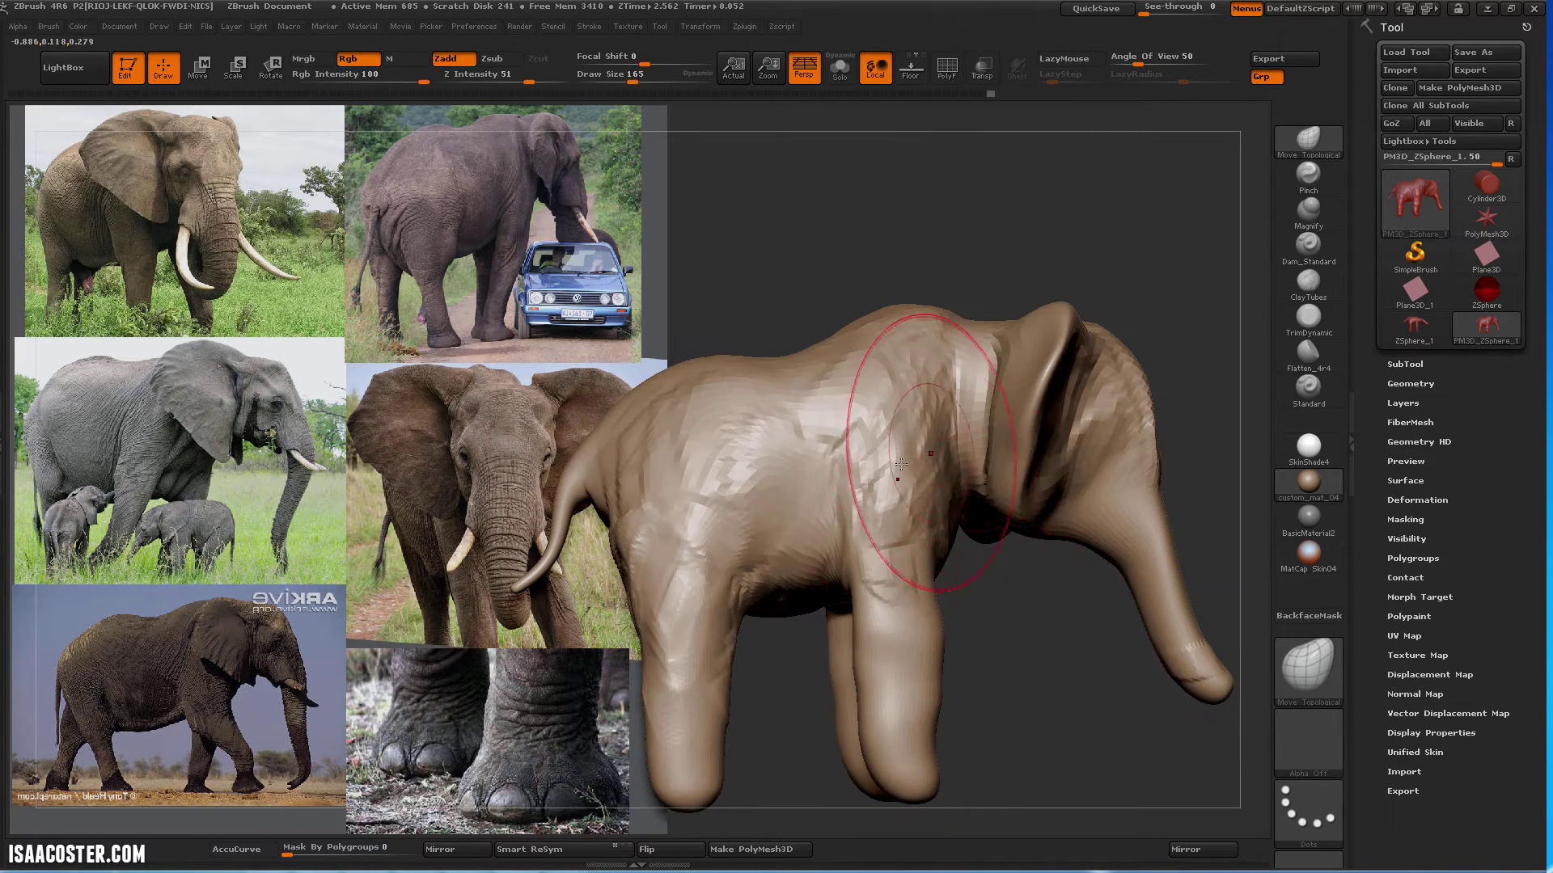
mouse_move(1013, 677)
mouse_down()
mouse_move(1005, 642)
mouse_move(924, 625)
mouse_up()
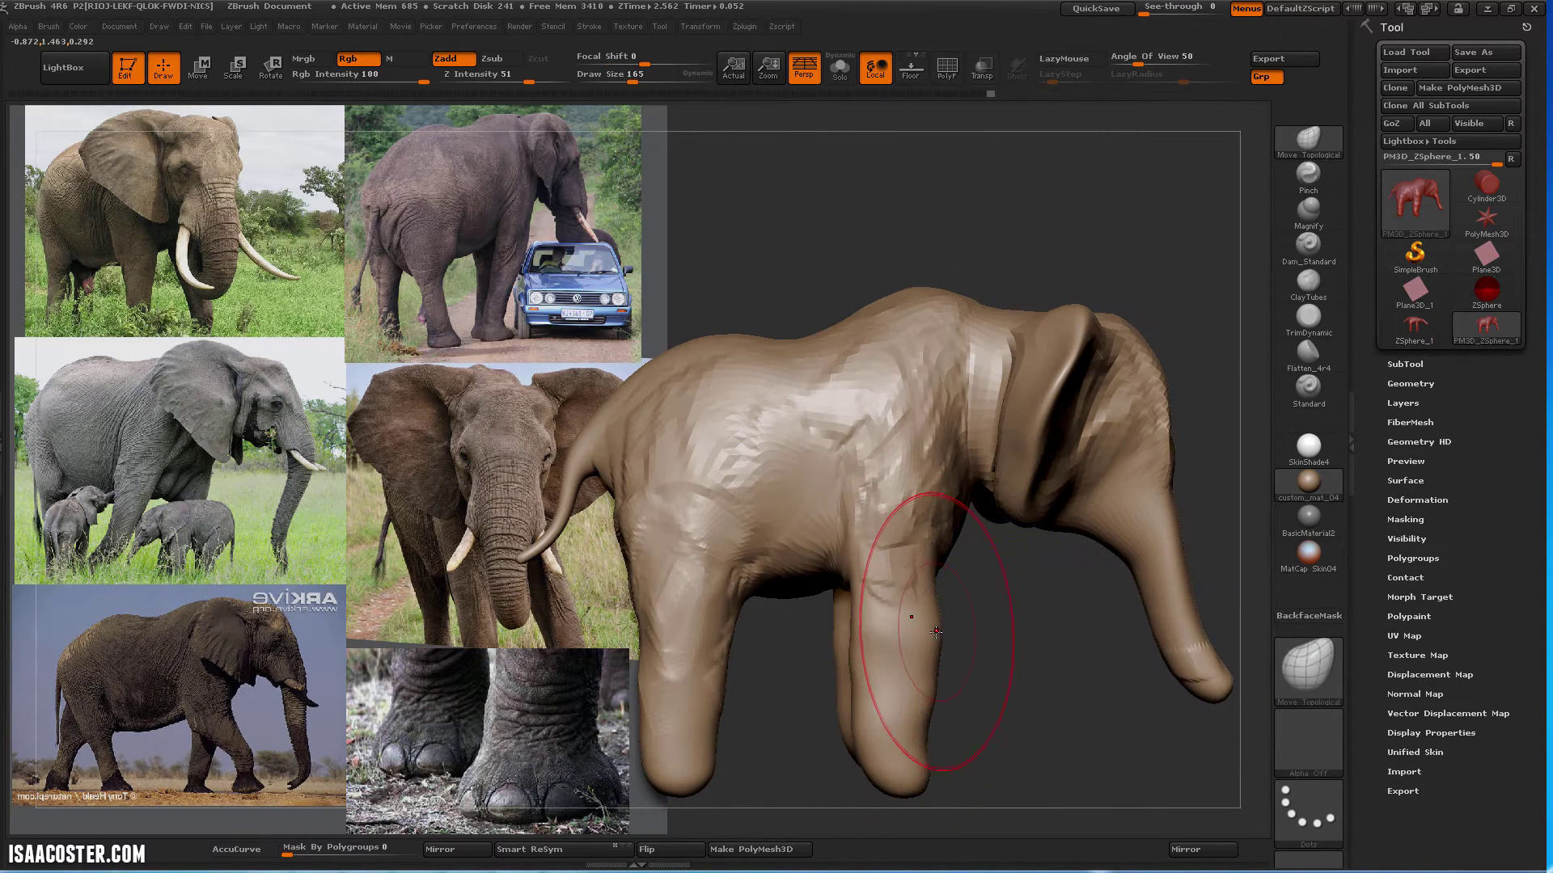
mouse_move(1037, 657)
alt+mouse_down()
mouse_move(1046, 623)
mouse_move(922, 624)
mouse_move(1056, 616)
mouse_move(780, 380)
mouse_move(959, 288)
alt+mouse_up()
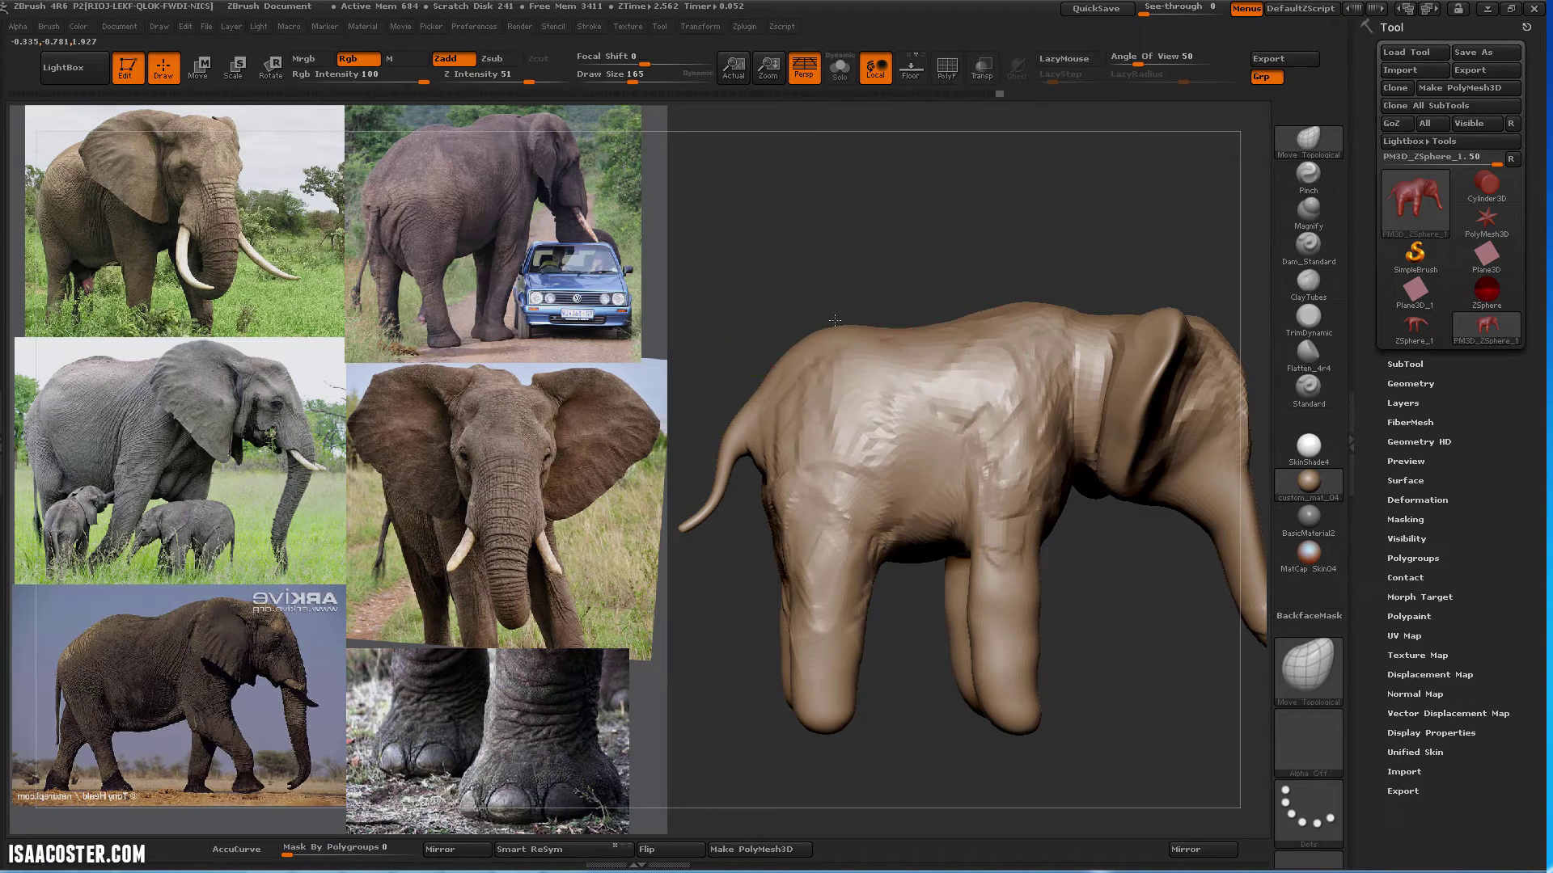
Switch to the ZSphere_1 tool and back to the elephant mesh
mouse_move(834, 321)
mouse_down()
mouse_move(833, 240)
mouse_move(1145, 207)
mouse_move(1049, 236)
mouse_move(1128, 208)
mouse_move(1058, 217)
mouse_move(1257, 250)
mouse_up()
click(1414, 324)
click(1477, 322)
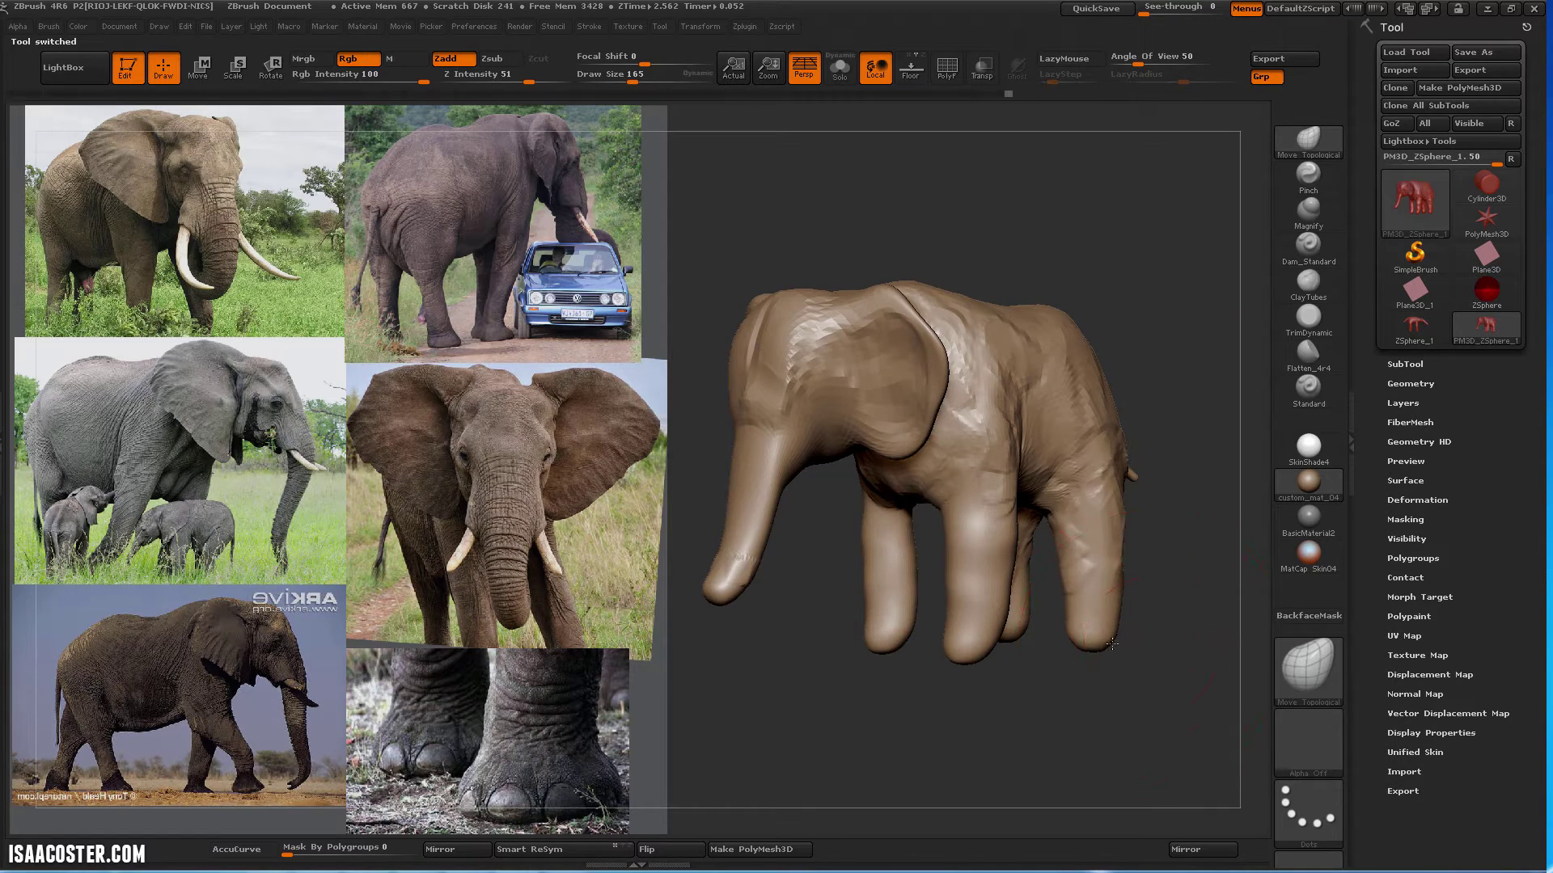
Bend the trunk inward so it hangs more vertically, using the Move Topological brush
mouse_move(1046, 714)
mouse_down()
mouse_move(1019, 718)
mouse_move(1043, 703)
mouse_up()
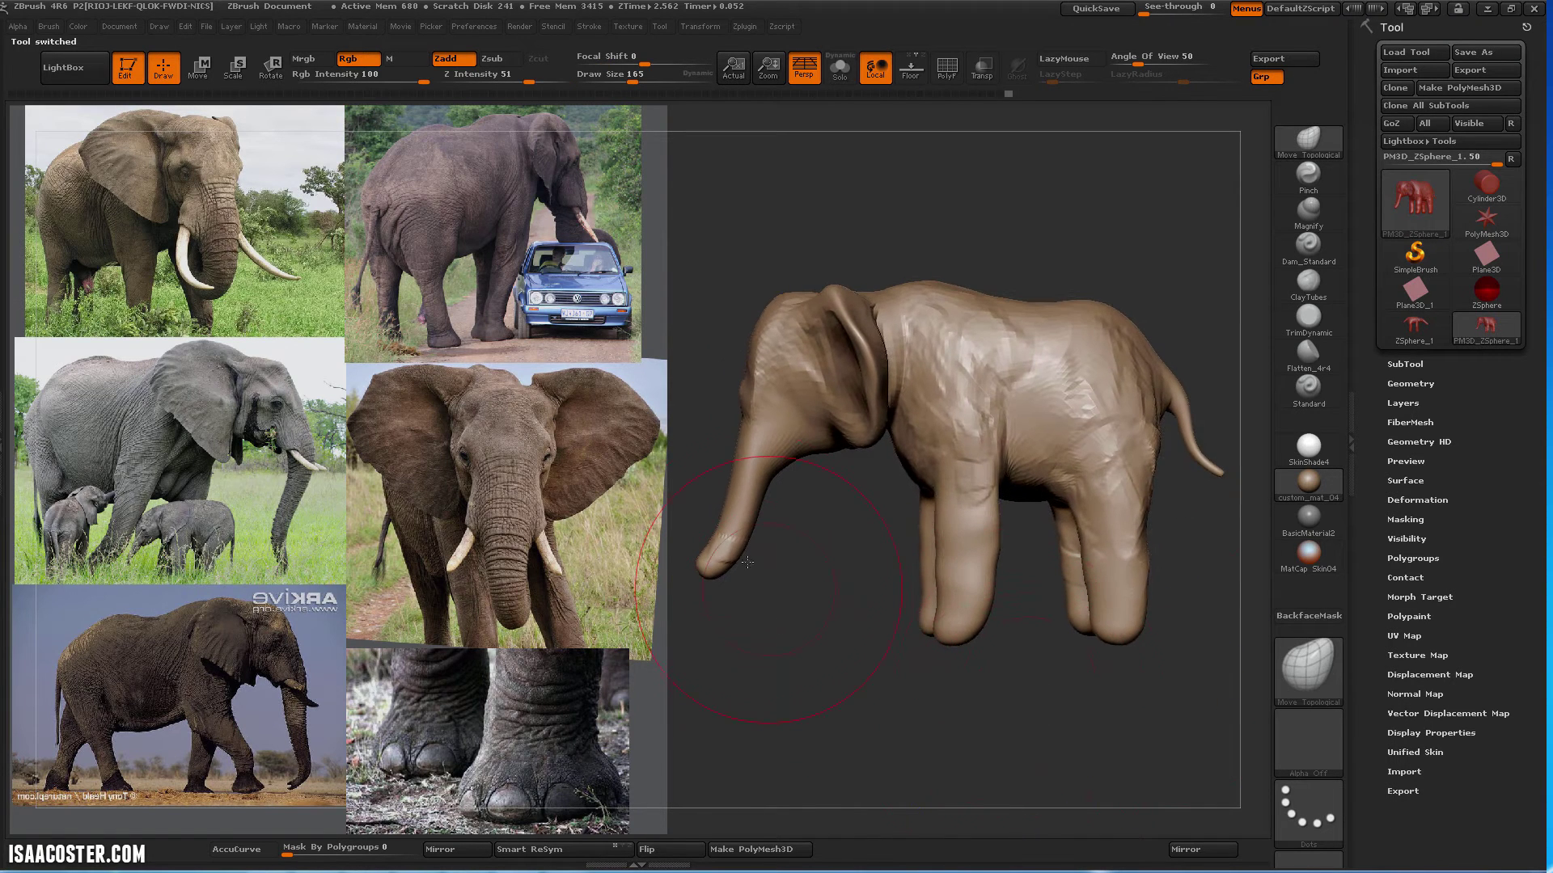
key(s)
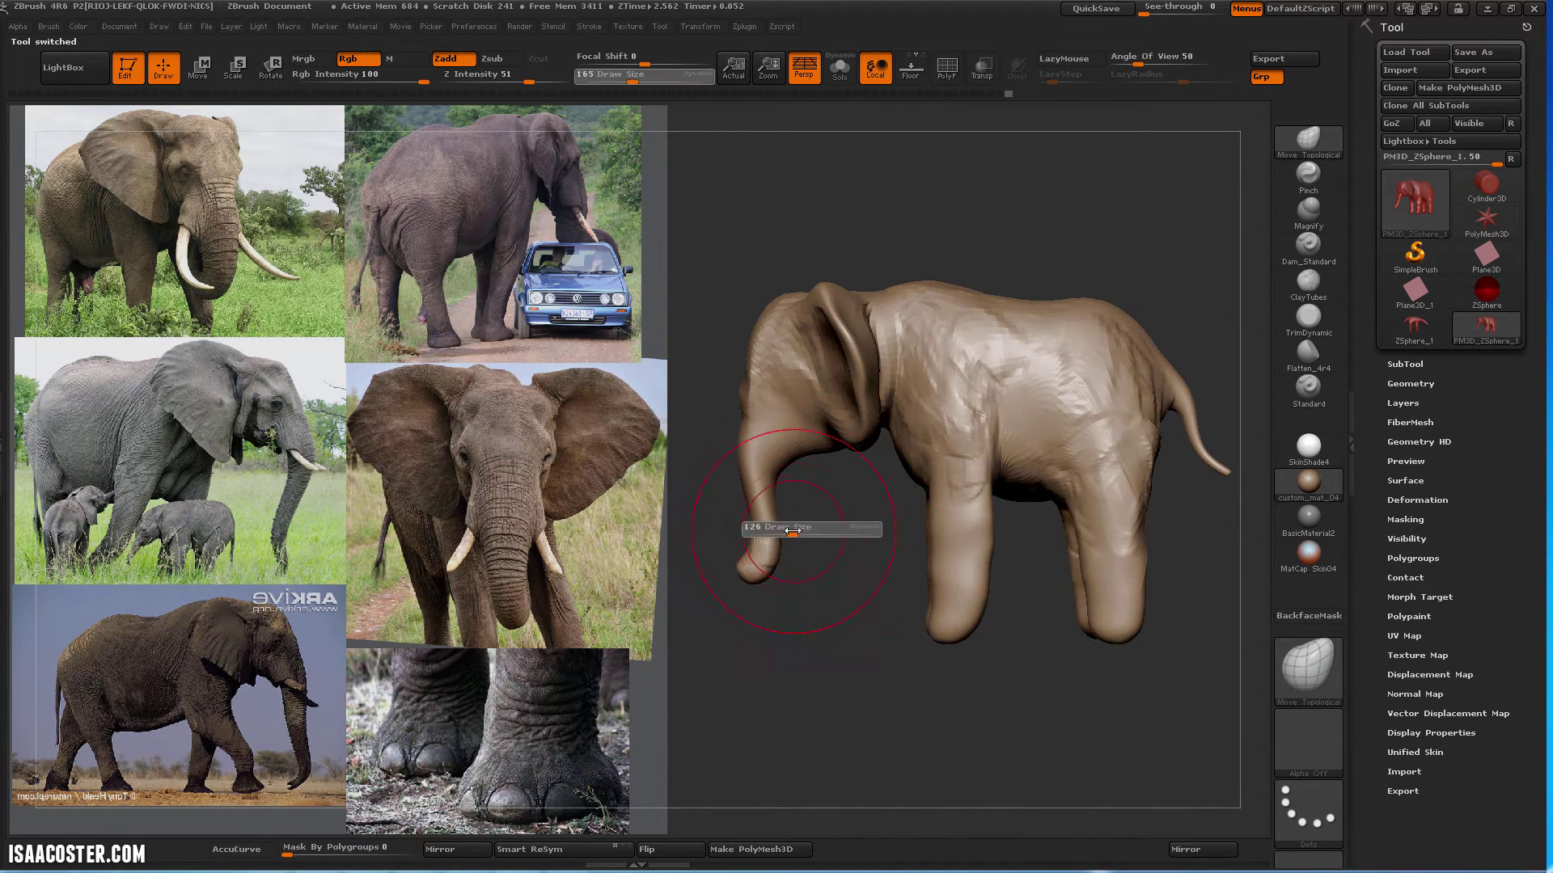
mouse_move(814, 527)
mouse_down()
mouse_move(755, 525)
mouse_move(906, 566)
mouse_move(1047, 641)
mouse_move(974, 534)
mouse_move(1102, 580)
mouse_move(1080, 550)
mouse_up()
mouse_move(908, 211)
mouse_down()
mouse_move(898, 263)
mouse_move(878, 247)
mouse_move(935, 152)
mouse_move(877, 181)
mouse_move(1144, 173)
mouse_move(1245, 206)
mouse_up()
Add clay strokes to the shoulder blade and upper back with ClayTubes at draw size 62 and intensity 12
click(1308, 283)
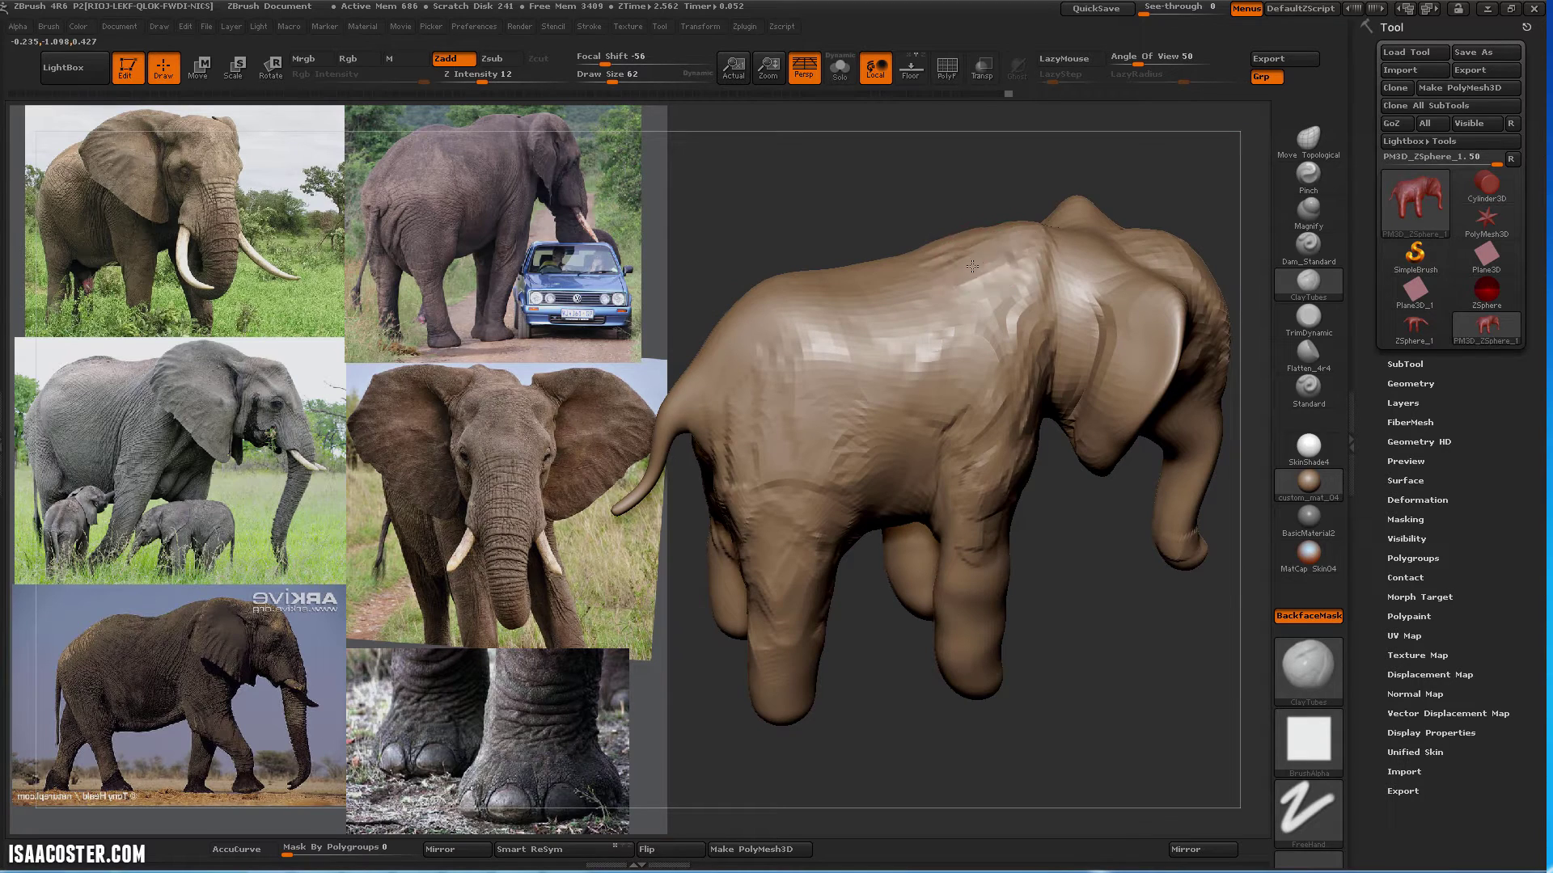
drag(971, 266, 1014, 292)
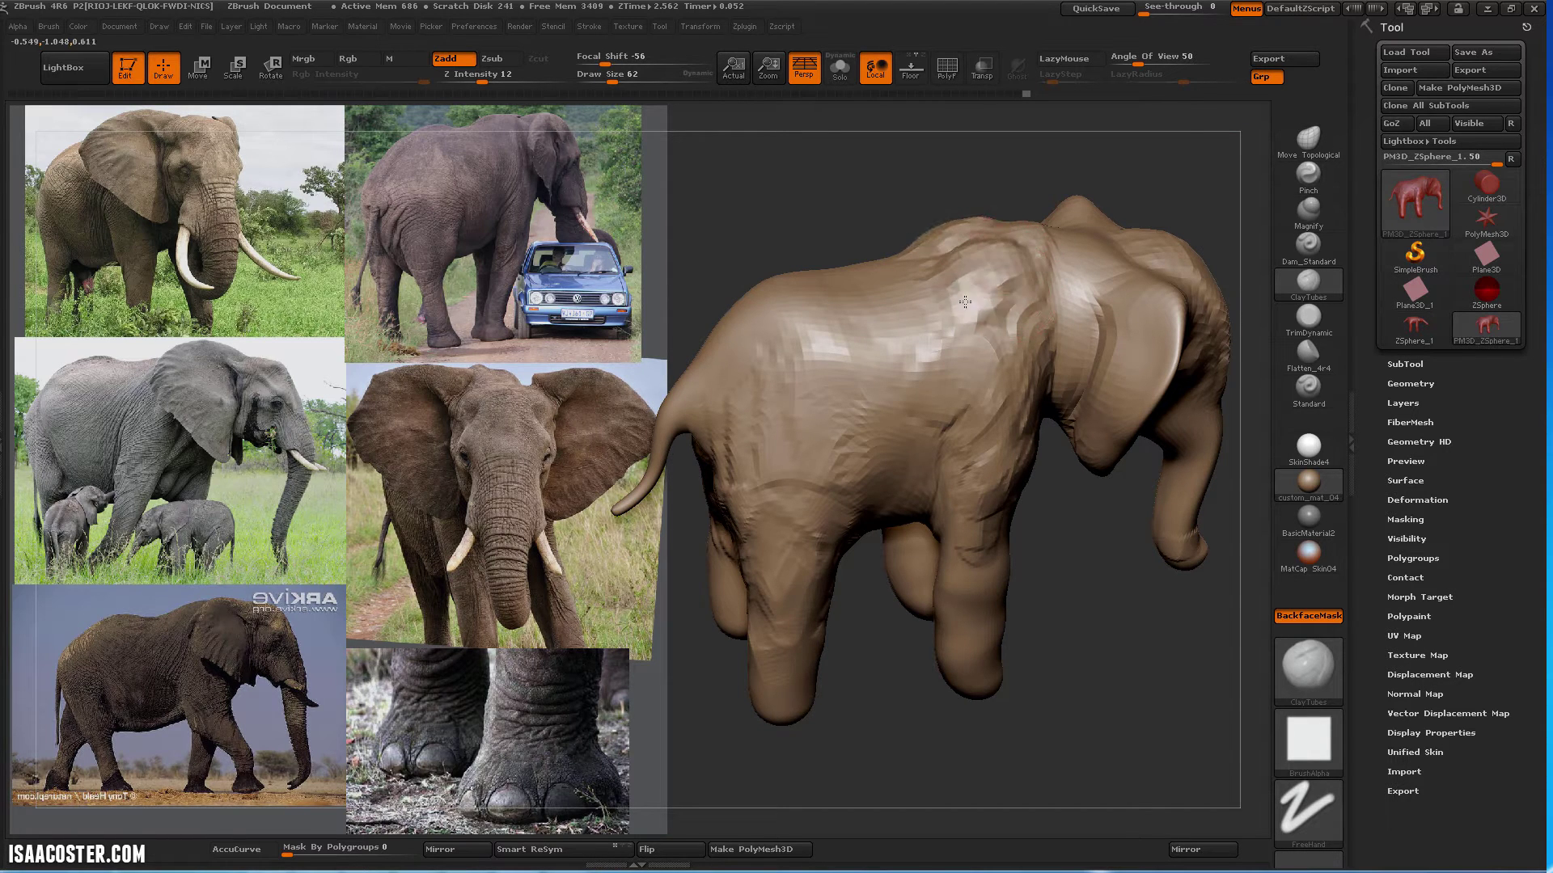
mouse_move(887, 216)
mouse_down()
mouse_move(849, 173)
mouse_move(897, 208)
mouse_up()
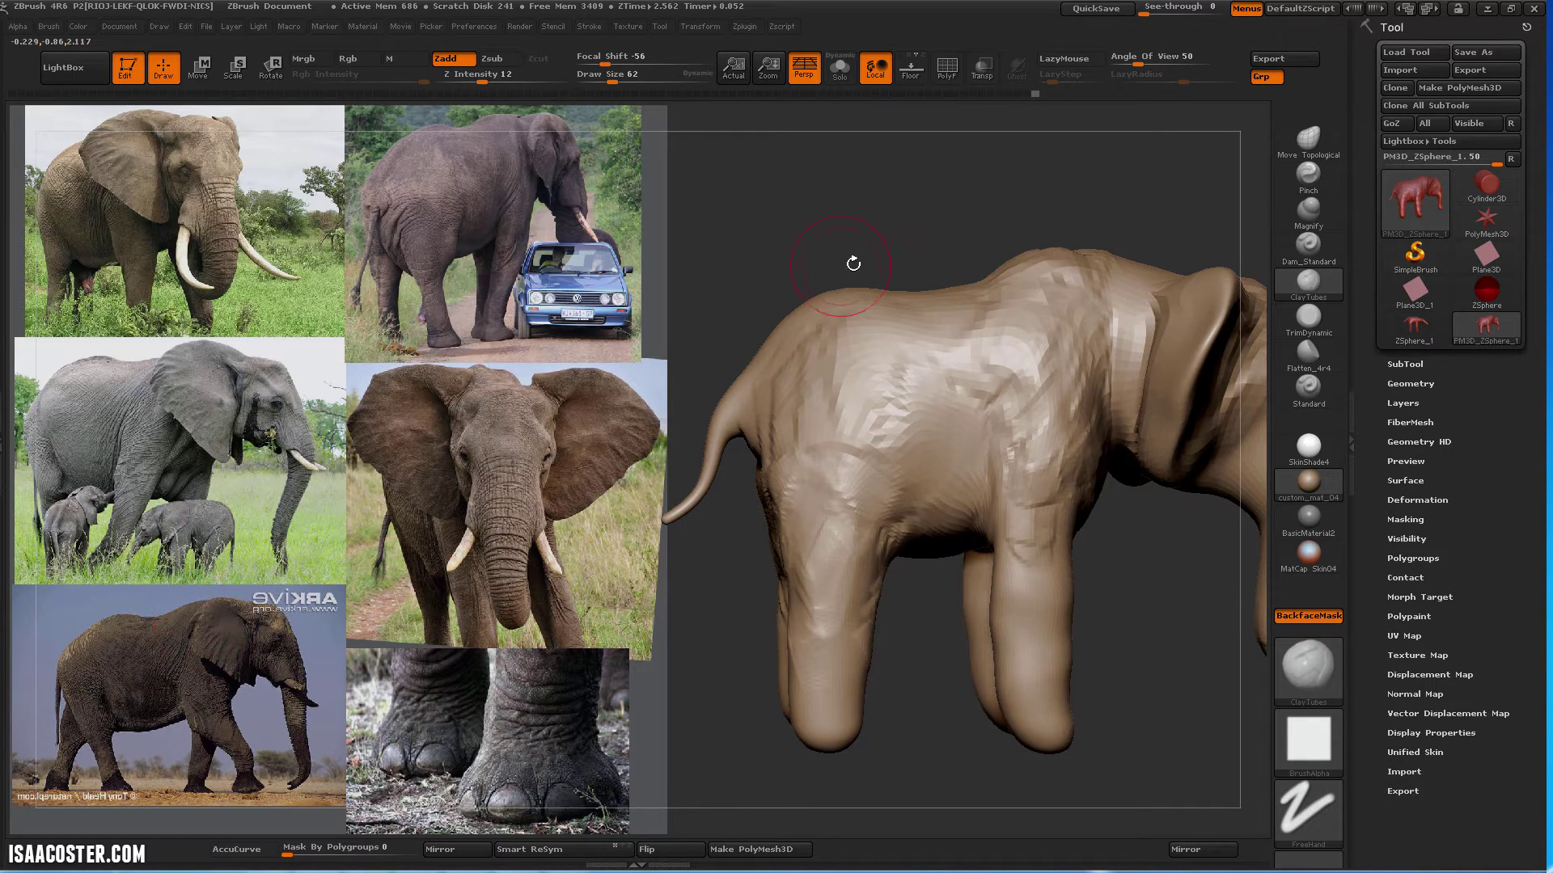
drag(853, 262, 841, 178)
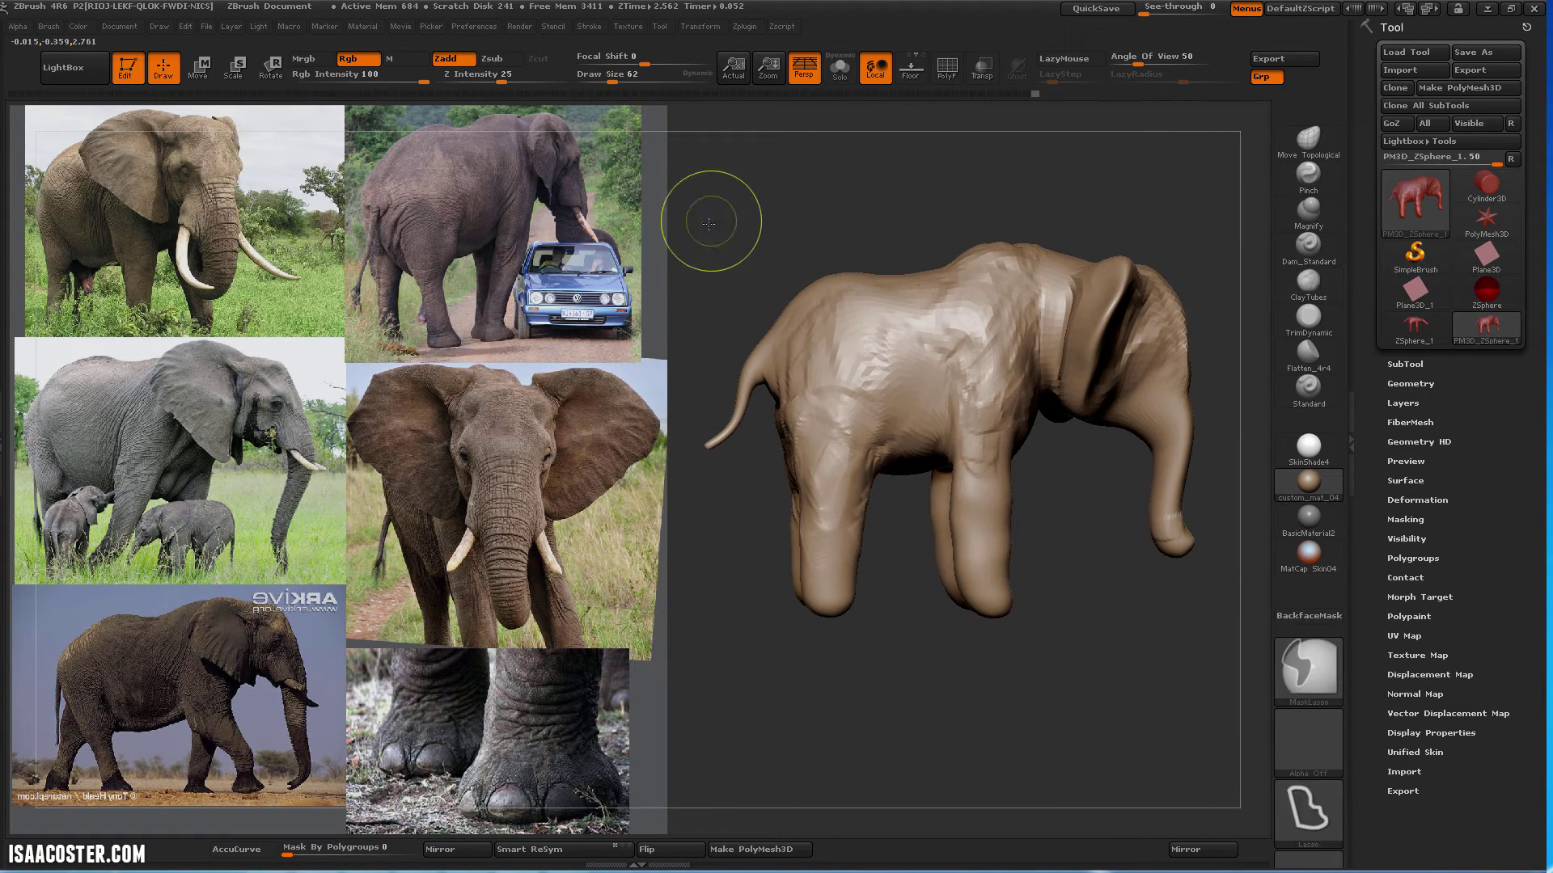
Turn off perspective, lasso-mask the elephant's rear half and invert the mask to protect the front
click(803, 68)
mouse_move(679, 207)
ctrl+shift+mouse_down()
mouse_move(716, 696)
mouse_move(873, 582)
mouse_move(902, 242)
mouse_move(937, 226)
ctrl+shift+mouse_up()
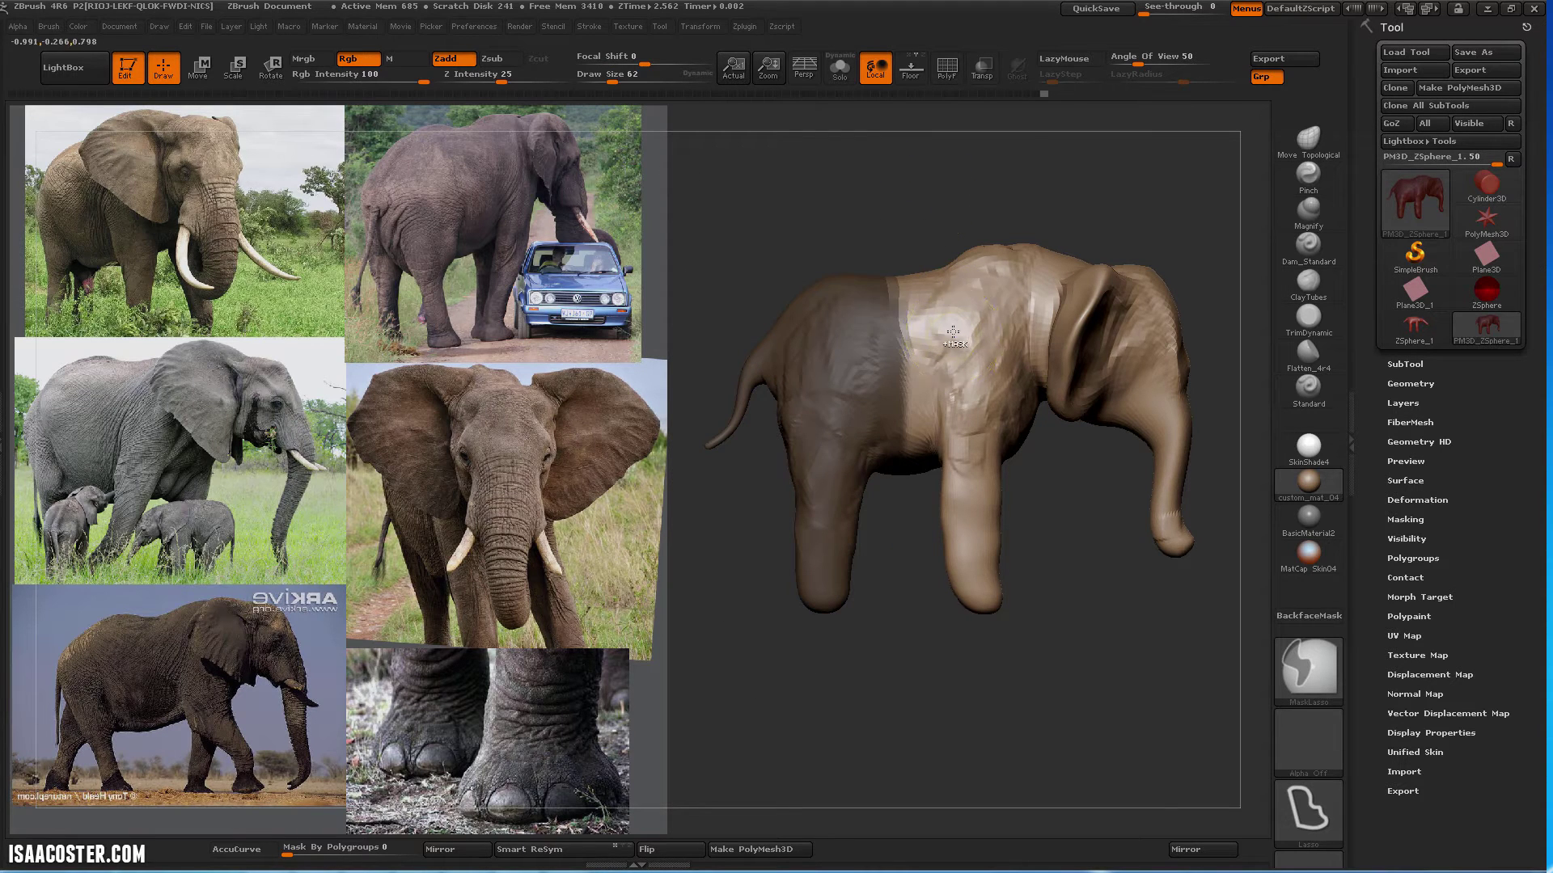
key(ctrl+i)
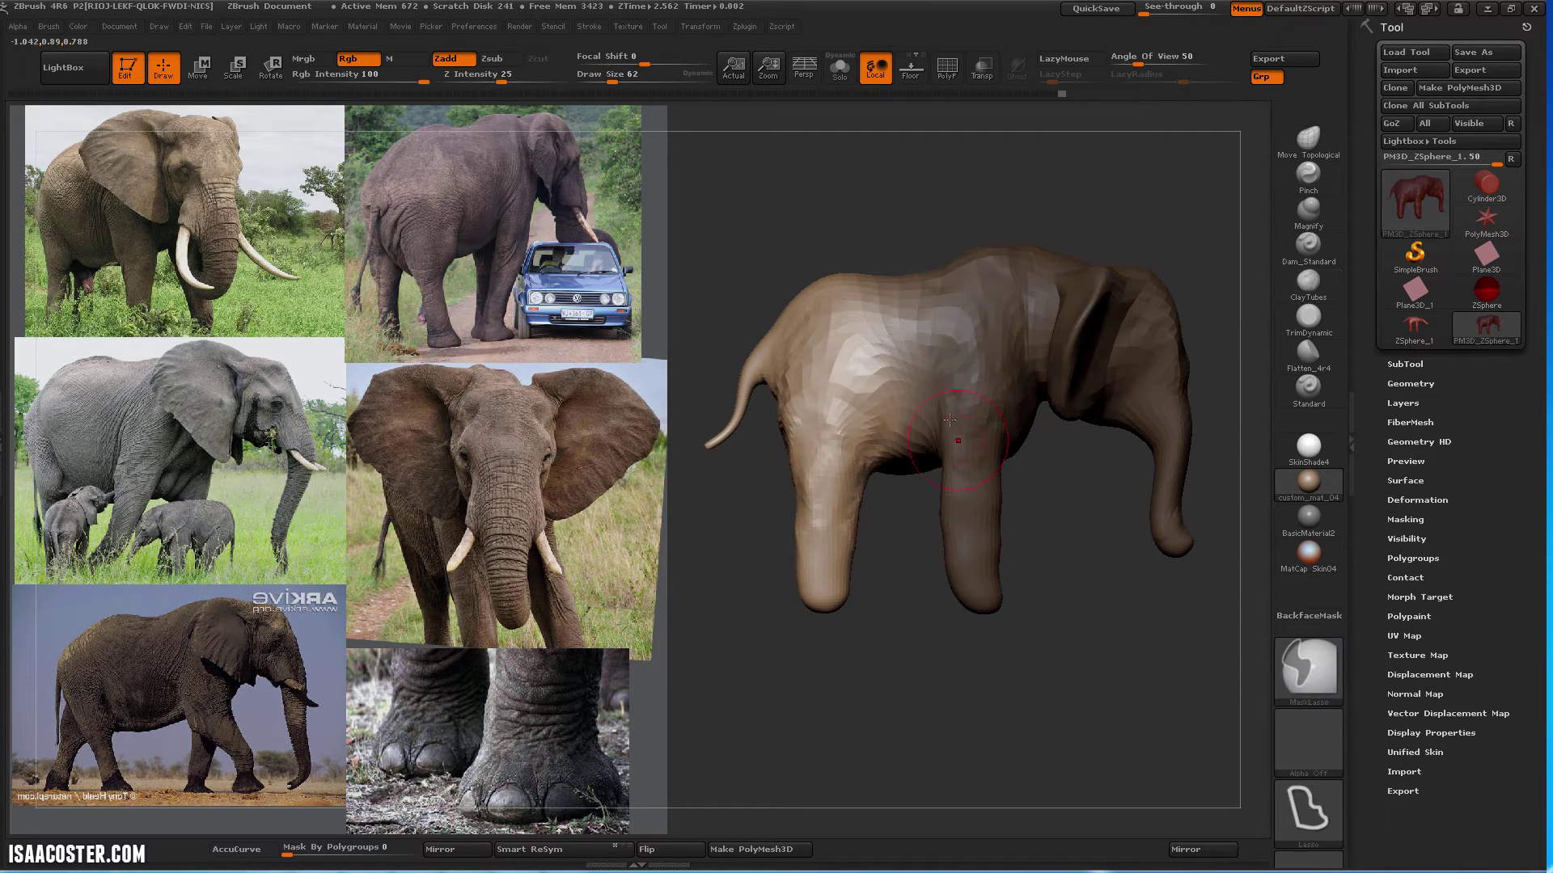
Lengthen the body by moving the hindquarters backward with a horizontal Transpose line, and clear the mask
key(w)
drag(913, 364, 1146, 364)
drag(1030, 365, 986, 396)
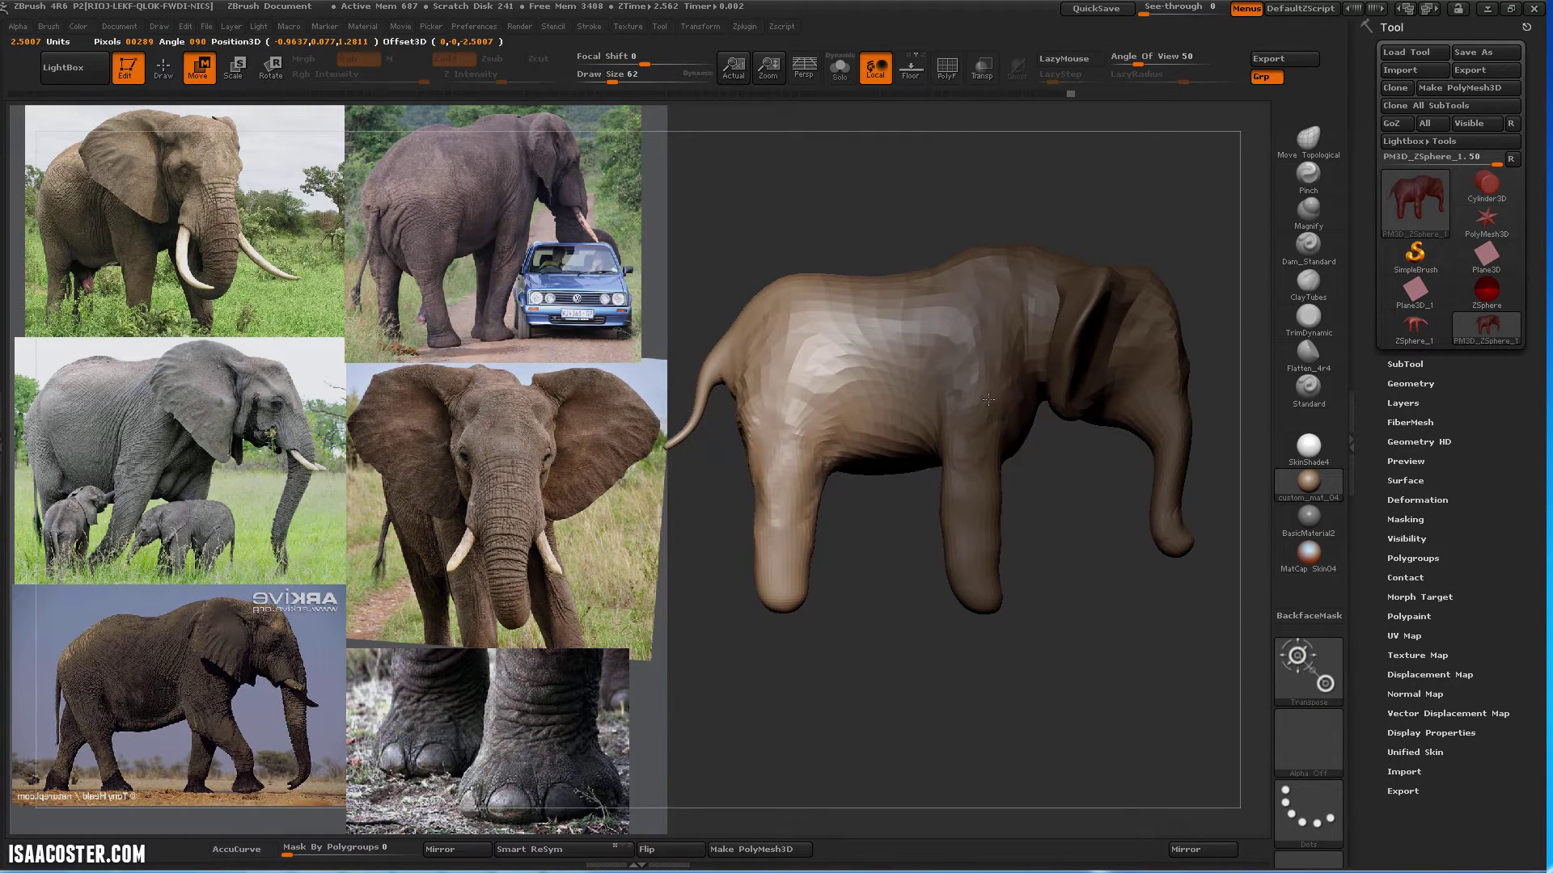
mouse_move(907, 624)
ctrl+mouse_down()
mouse_move(875, 617)
mouse_move(981, 625)
ctrl+mouse_up()
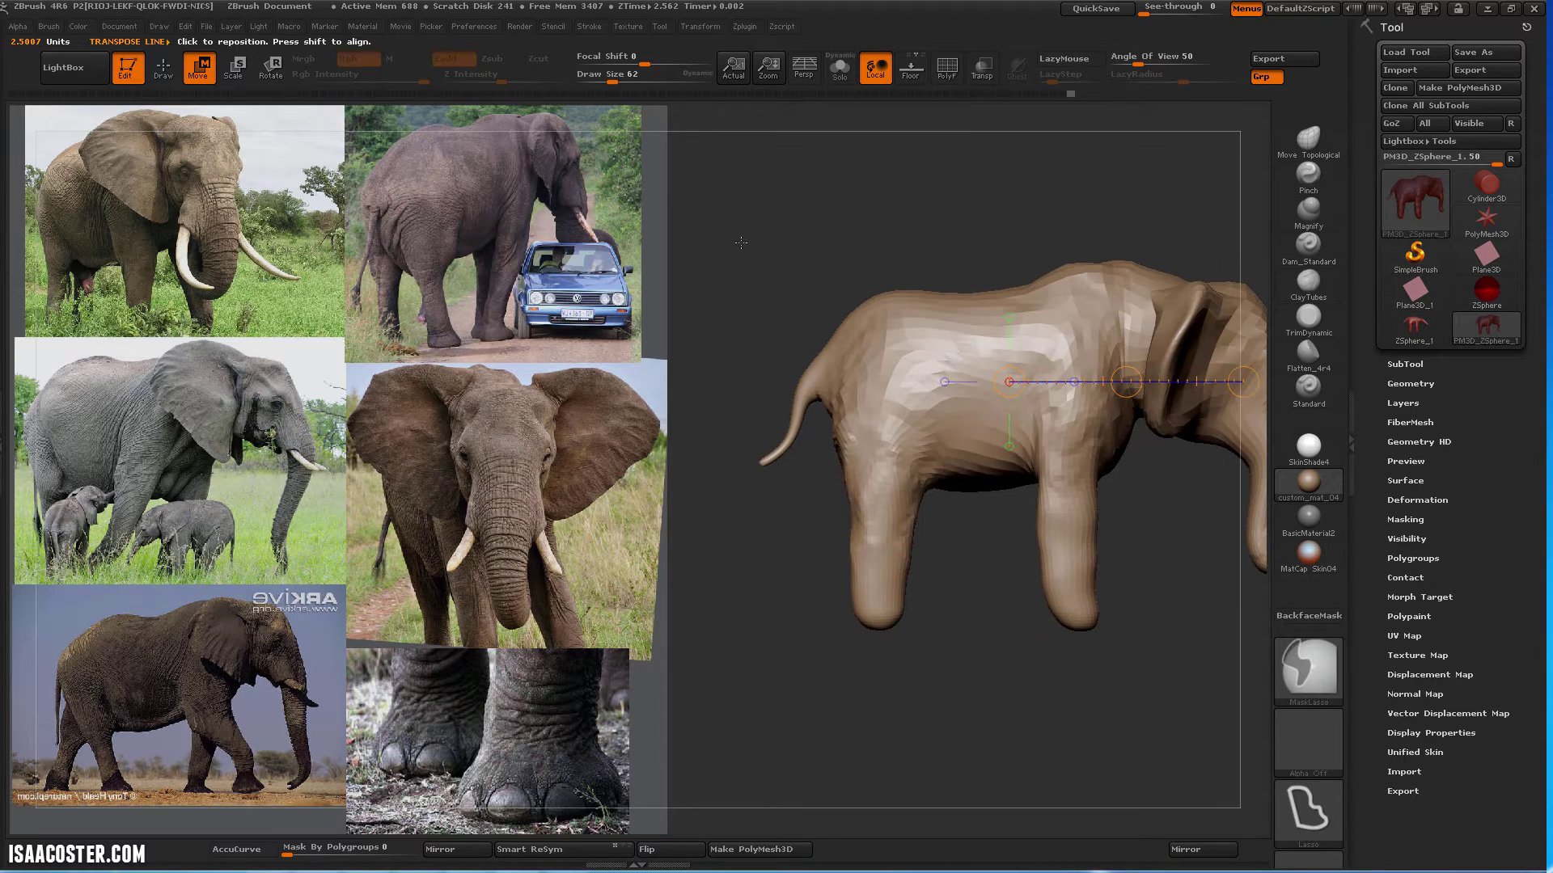
Lasso-mask the hindquarters again, invert the mask and soften its edge
mouse_move(708, 243)
ctrl+mouse_down()
mouse_move(903, 723)
mouse_move(980, 485)
mouse_move(987, 162)
ctrl+mouse_up()
ctrl+click(987, 161)
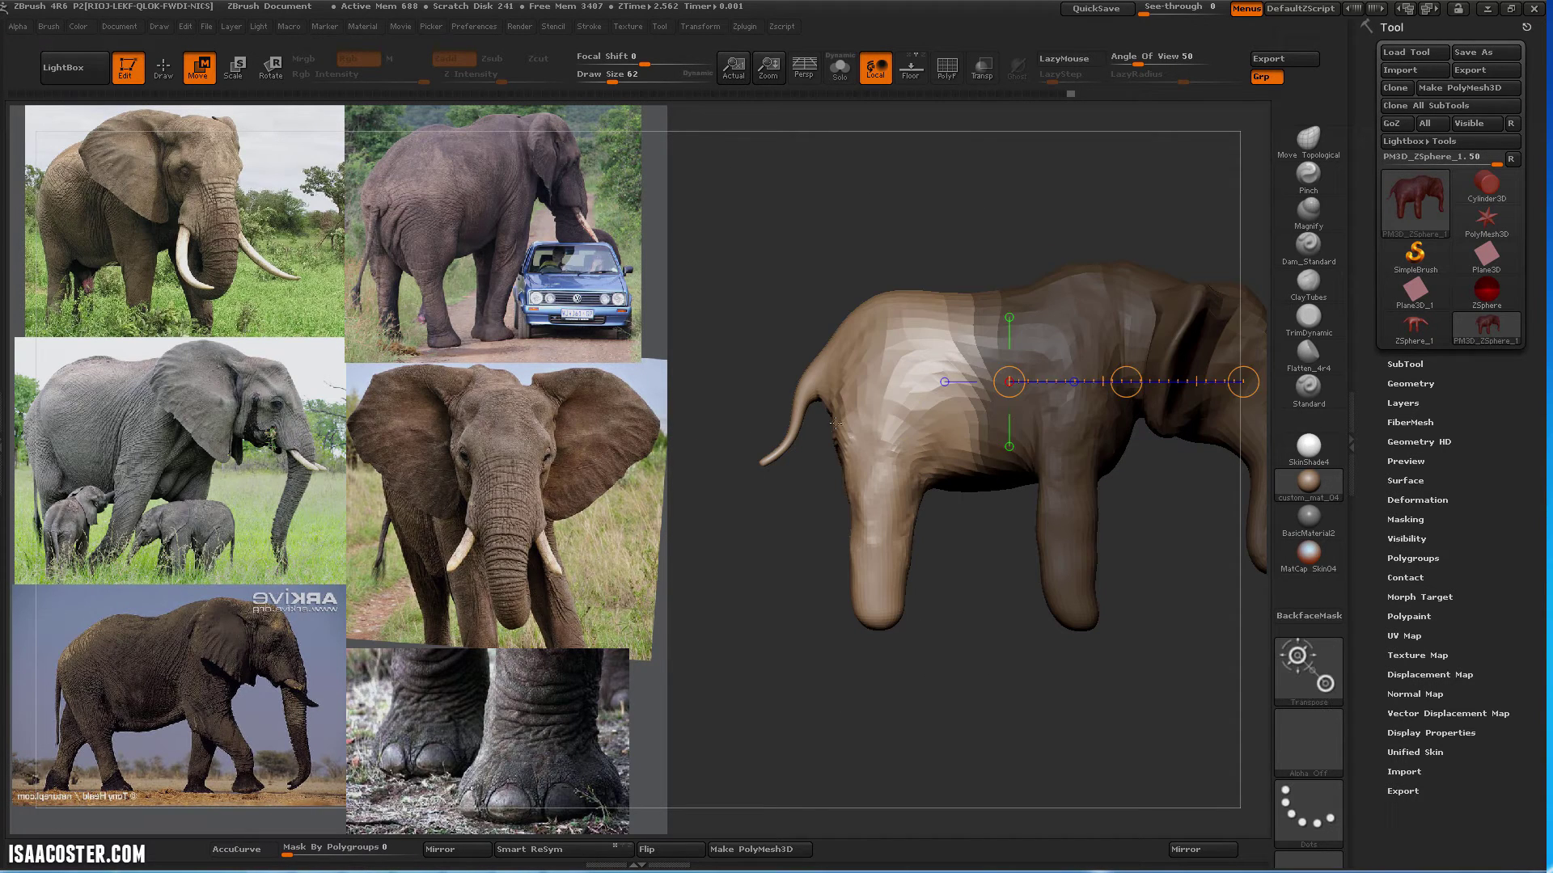
ctrl+click(889, 554)
ctrl+click(890, 555)
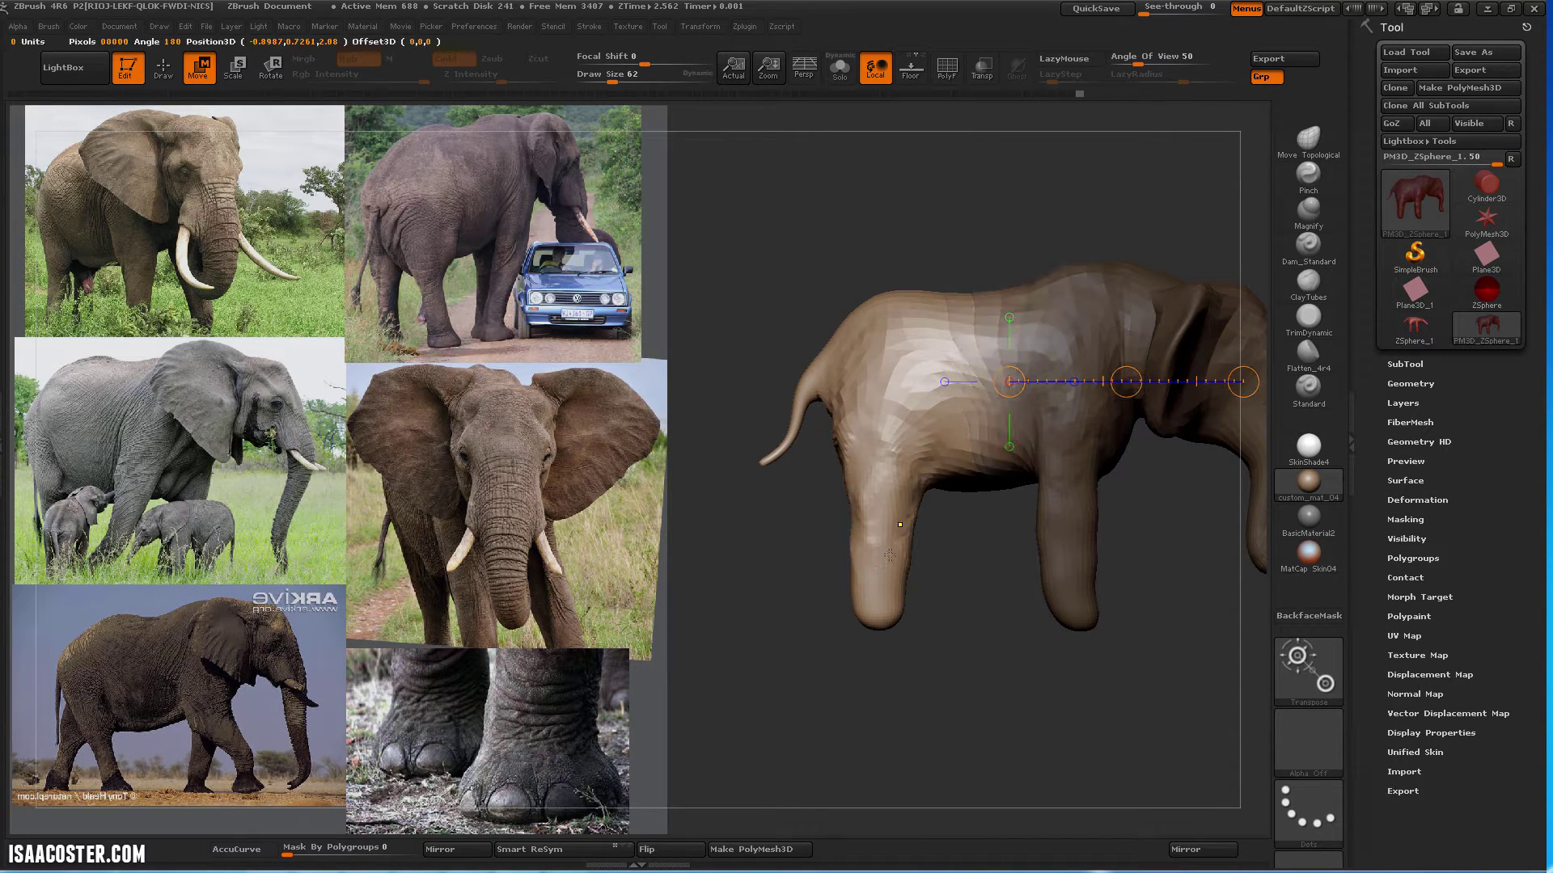
Reduce the height of the hindquarters slightly with a vertical Transpose line drawn up from the hind foot, and clear the mask
drag(878, 622, 882, 194)
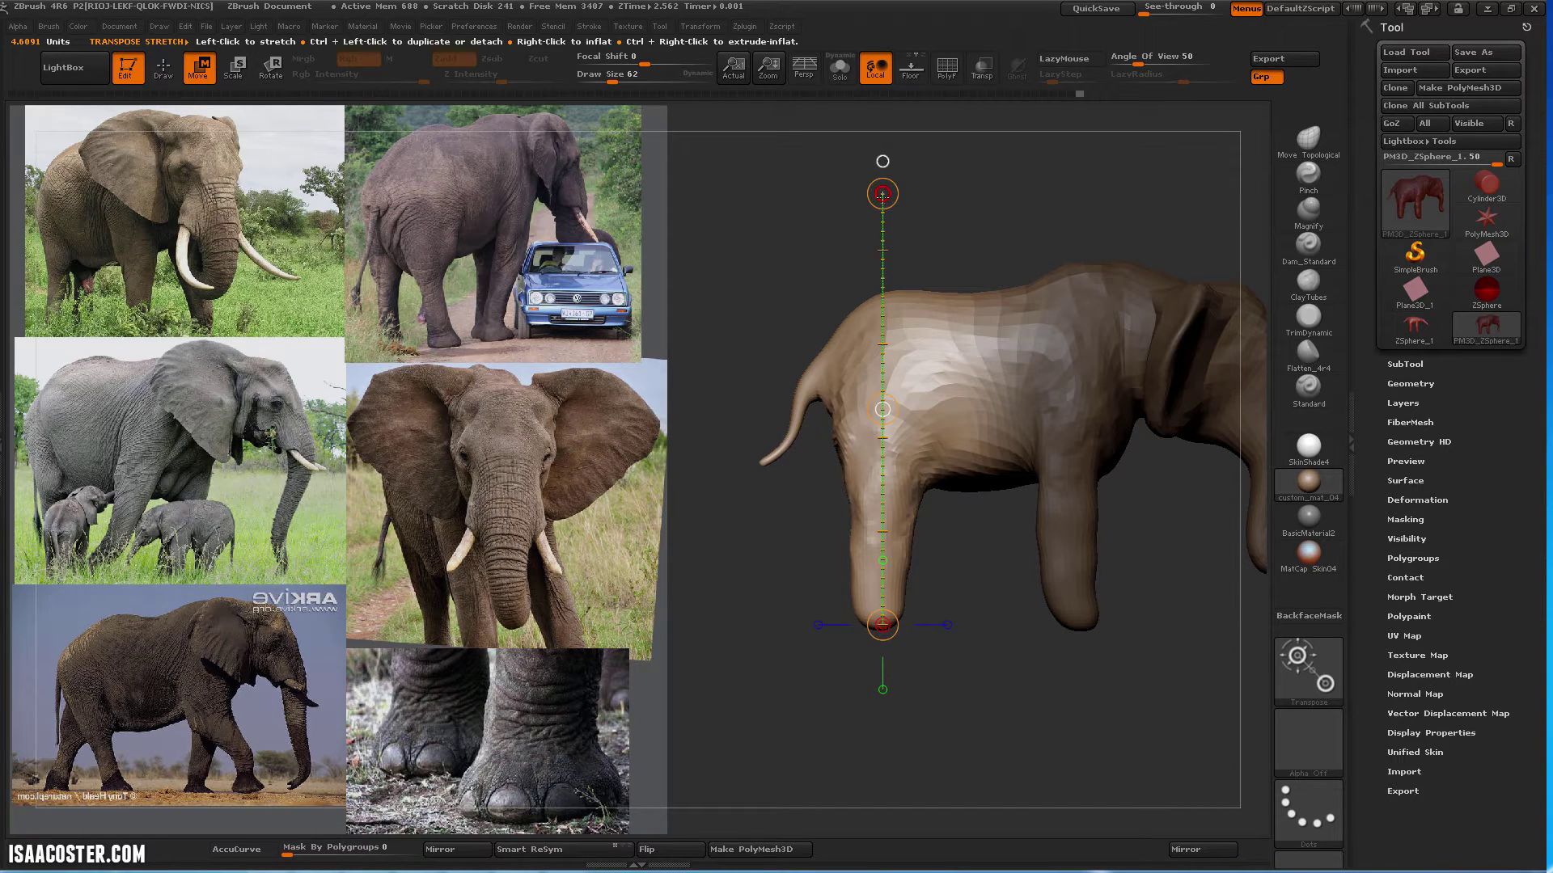
drag(882, 194, 883, 208)
alt+drag(952, 663, 908, 648)
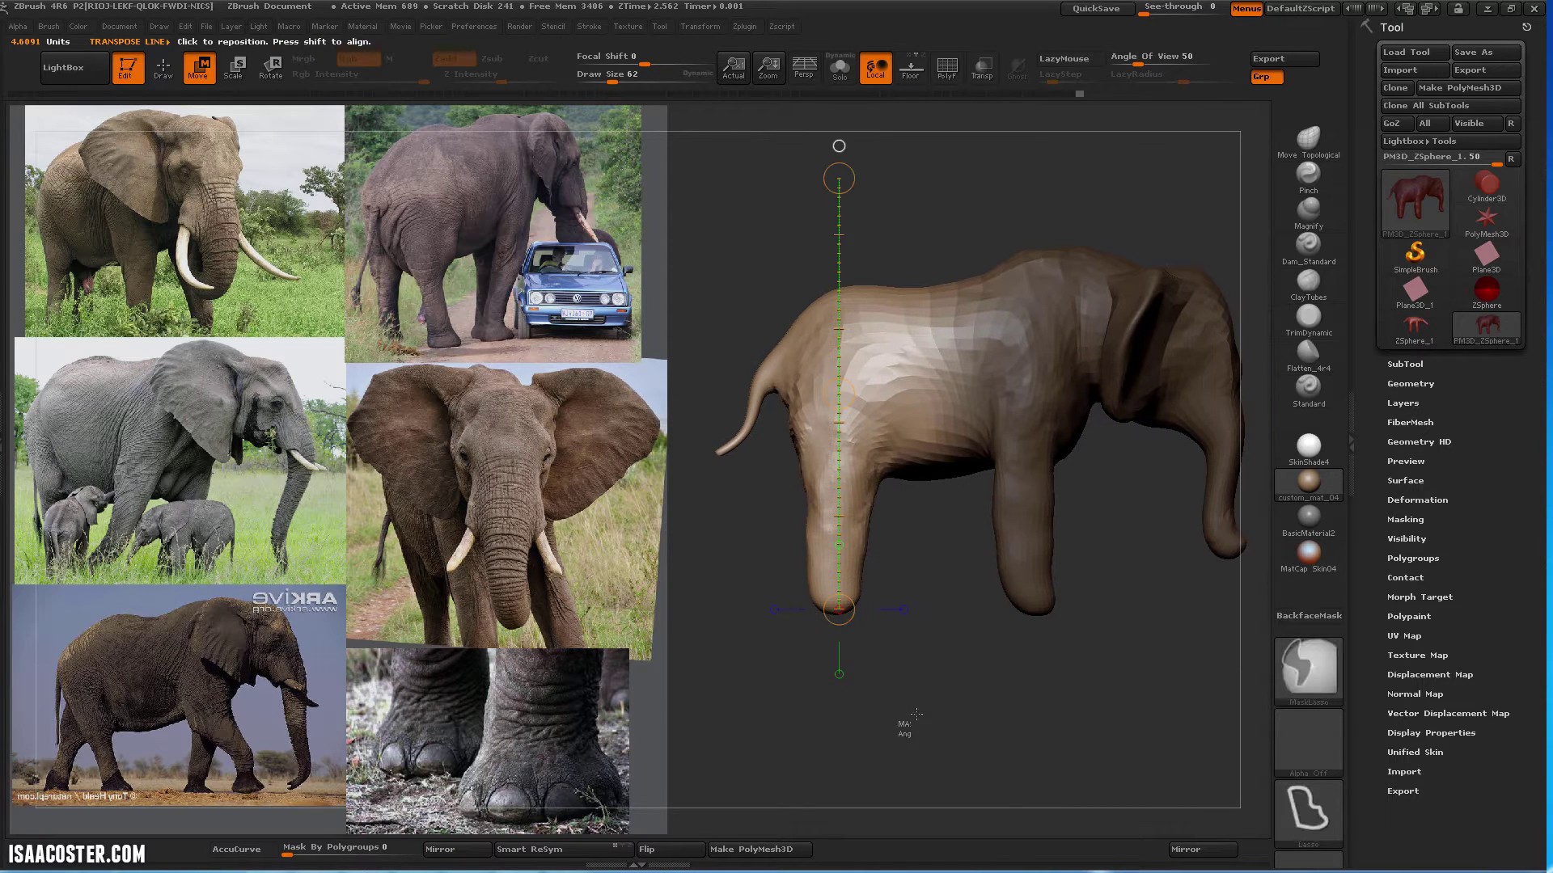
ctrl+drag(904, 726, 919, 741)
Switch to the Move brush at draw size 136 and pull the outer contour of the hind legs slightly inward
click(1316, 152)
key(b)
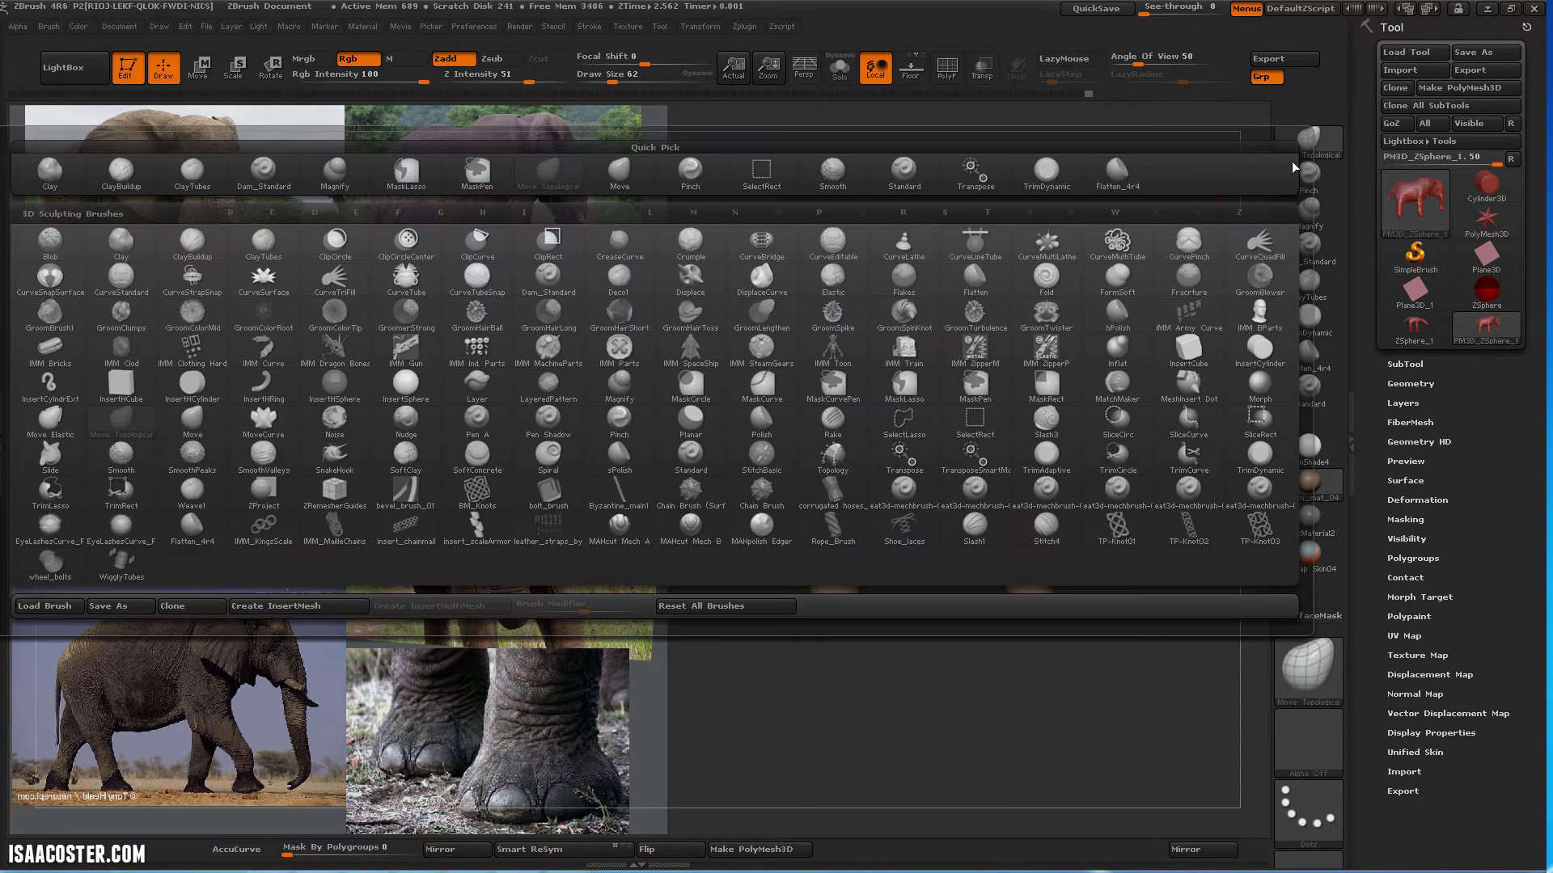
click(192, 431)
key(s)
drag(880, 282, 892, 277)
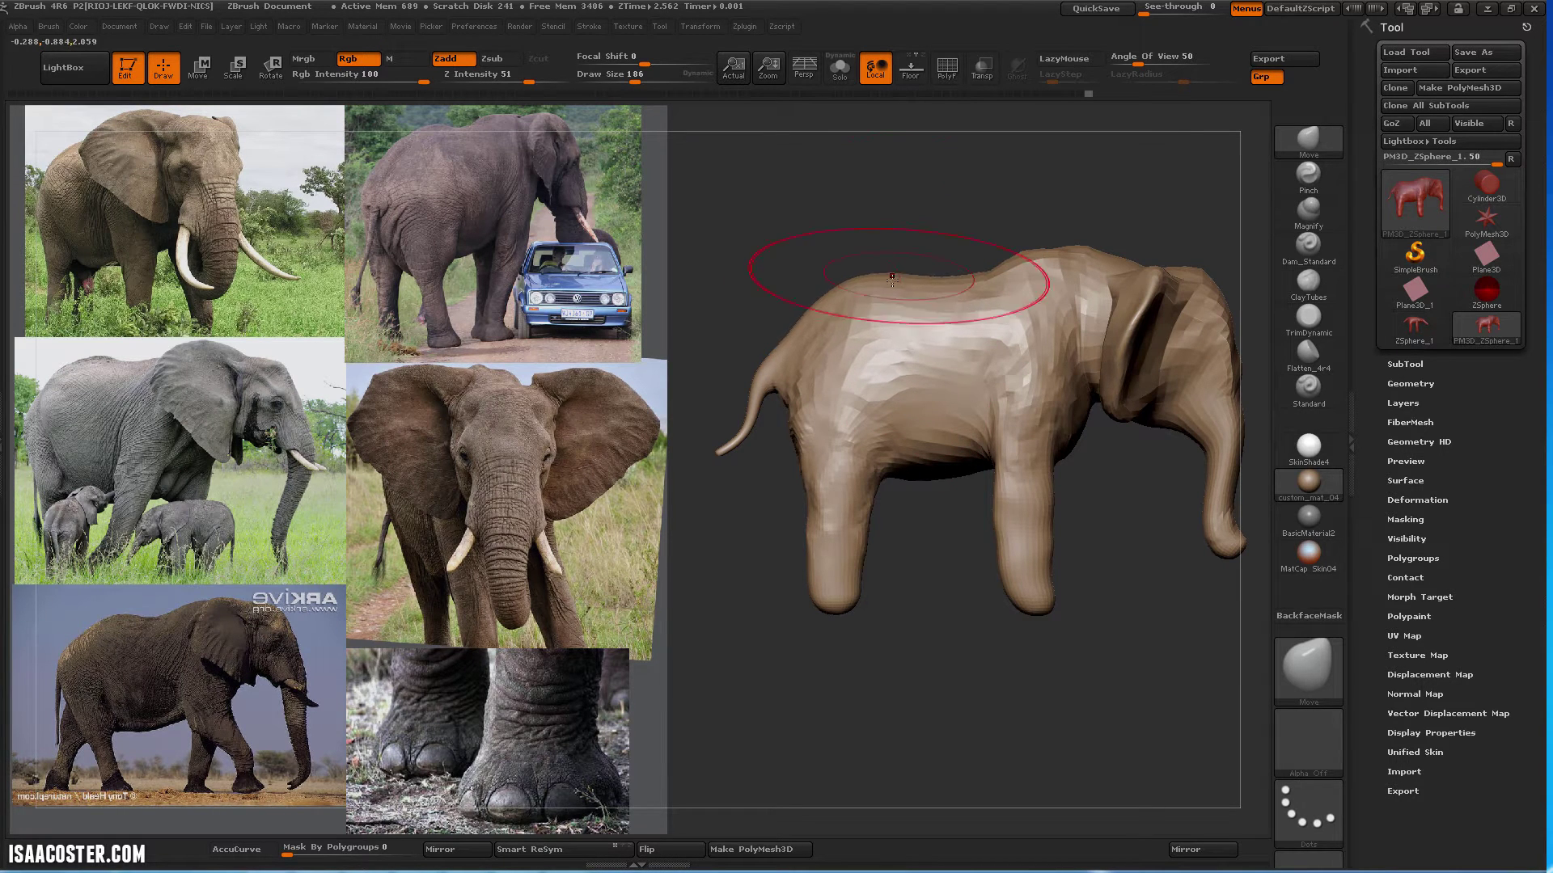
key(s)
drag(796, 326, 791, 322)
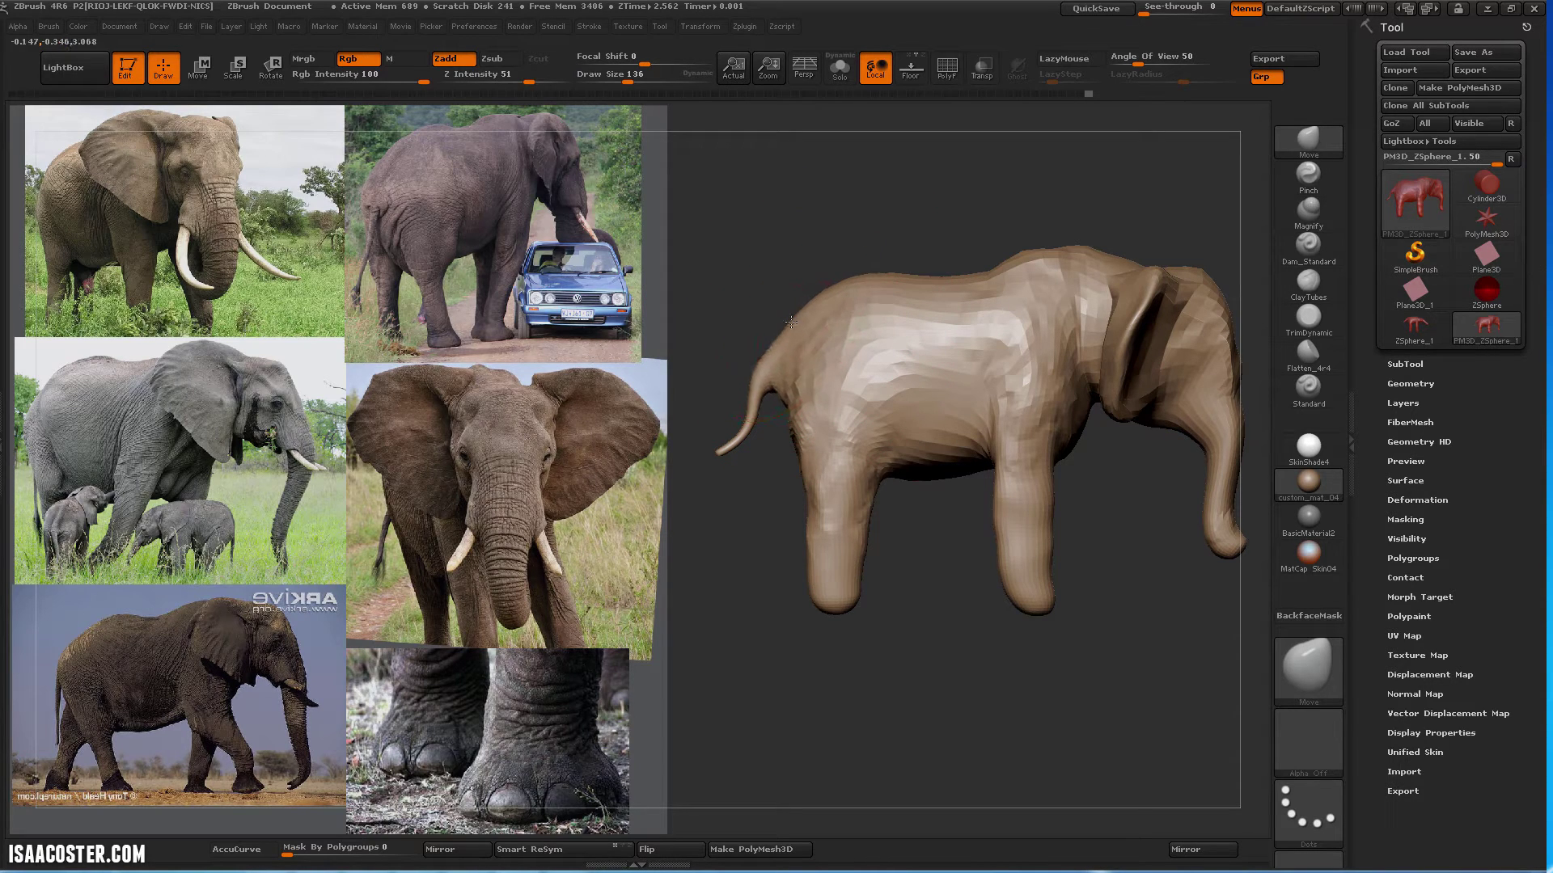
drag(952, 671, 1020, 666)
alt+drag(1021, 666, 1101, 627)
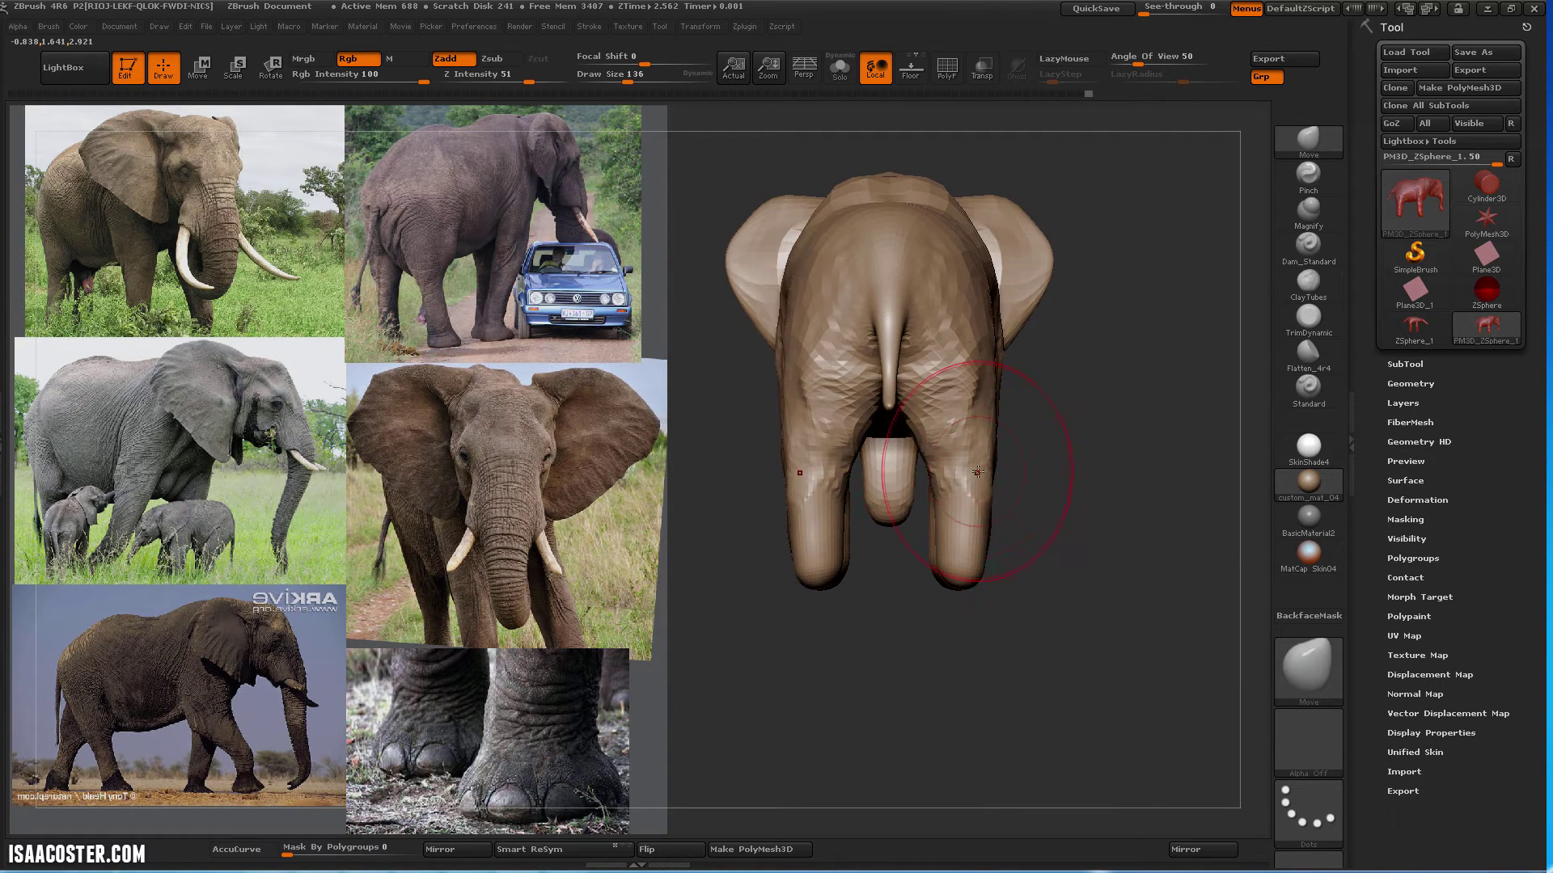
drag(977, 473, 955, 469)
drag(959, 542, 951, 540)
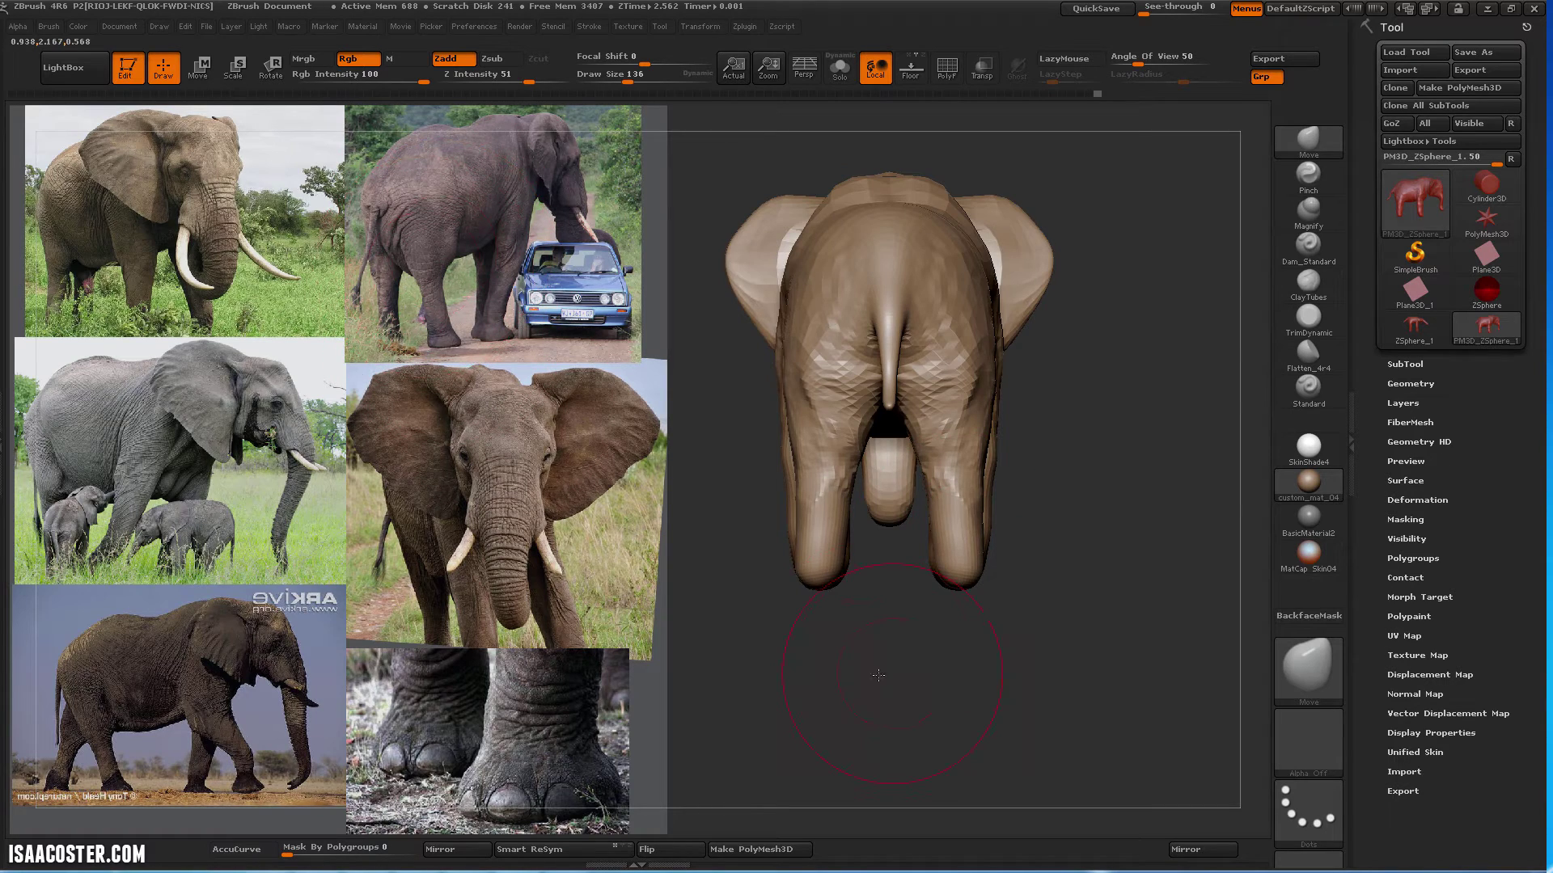
Lasso-mask the lower hind legs, invert and soften the mask, rotate the legs with a Transpose line, and clear the mask
shift+drag(873, 675, 724, 671)
mouse_move(1056, 596)
ctrl+mouse_down()
mouse_move(938, 597)
mouse_move(1067, 489)
mouse_move(874, 481)
mouse_move(989, 540)
ctrl+mouse_up()
ctrl+click(1084, 511)
ctrl+click(1006, 475)
key(r)
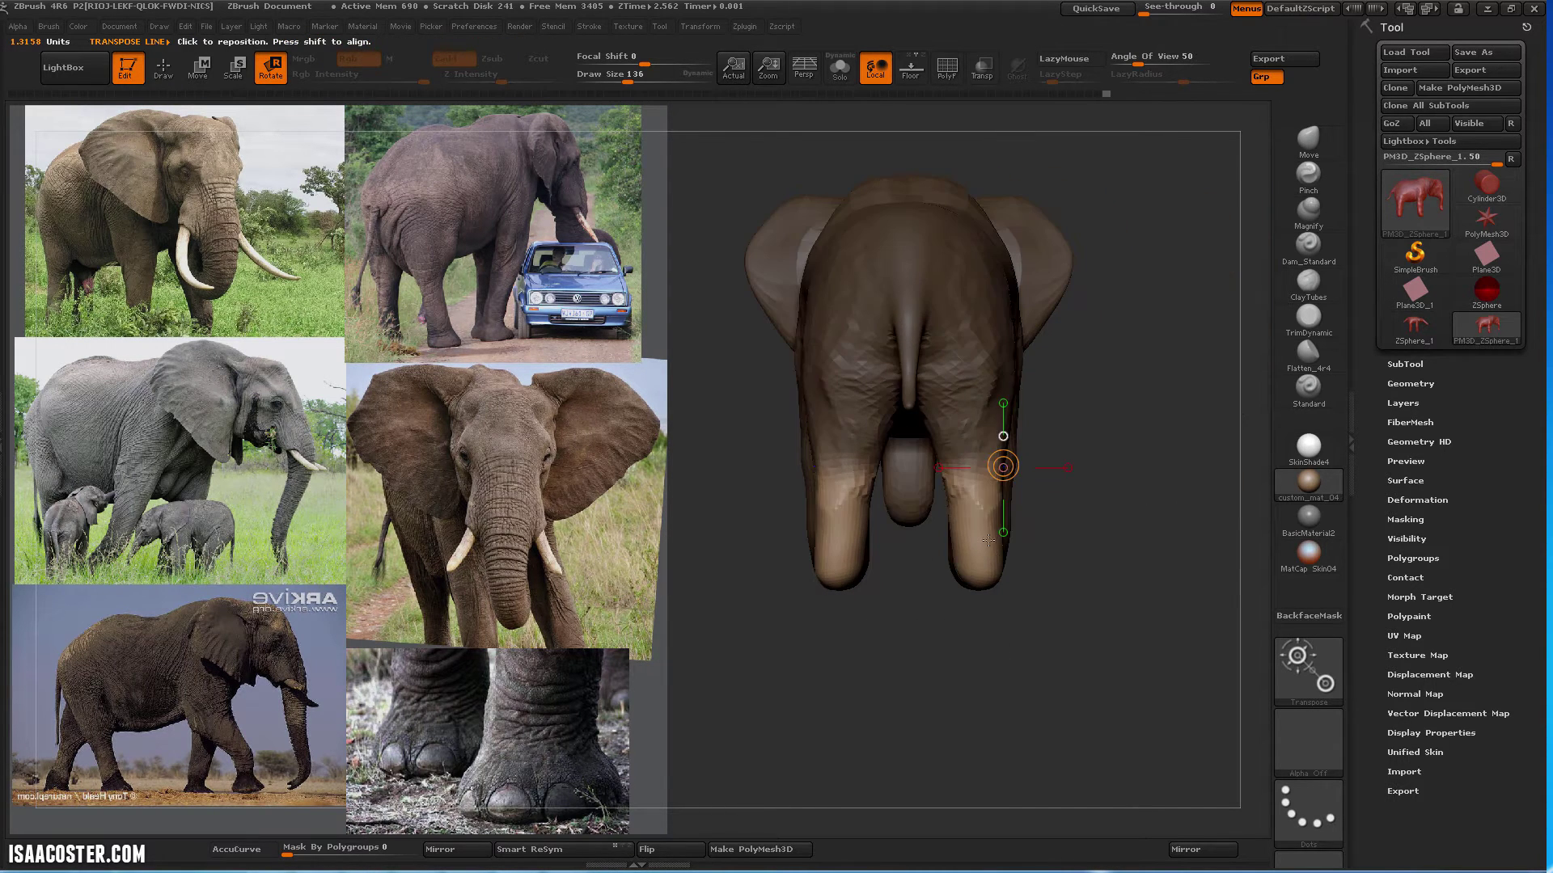
mouse_move(974, 468)
mouse_down()
mouse_move(1138, 452)
mouse_move(1149, 467)
mouse_move(1151, 444)
mouse_up()
ctrl+drag(1151, 382, 1164, 404)
Return to Draw mode, turn on the polyframe display after trying to hide leg polygroups, and show the whole model again
mouse_move(1156, 582)
mouse_down()
mouse_move(1119, 597)
mouse_move(1091, 489)
mouse_move(1031, 623)
mouse_move(1022, 696)
mouse_move(1080, 713)
mouse_move(1061, 716)
mouse_move(1011, 663)
mouse_move(962, 686)
mouse_move(993, 773)
mouse_up()
key(q)
key(w)
key(q)
key(s)
ctrl+shift+click(1010, 557)
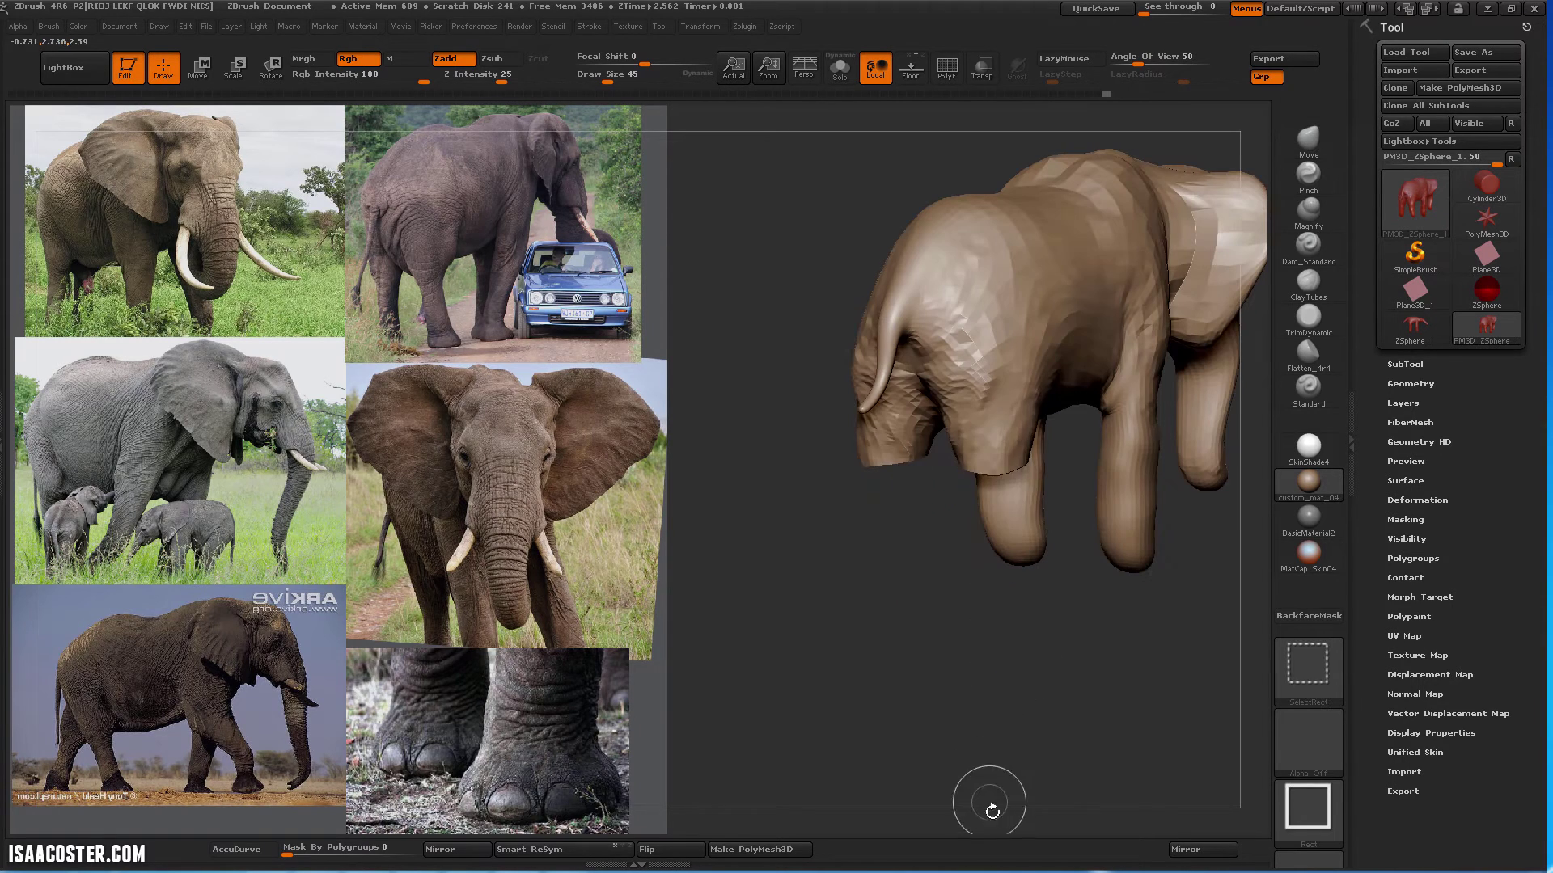
ctrl+alt+shift+click(988, 426)
key(shift+f)
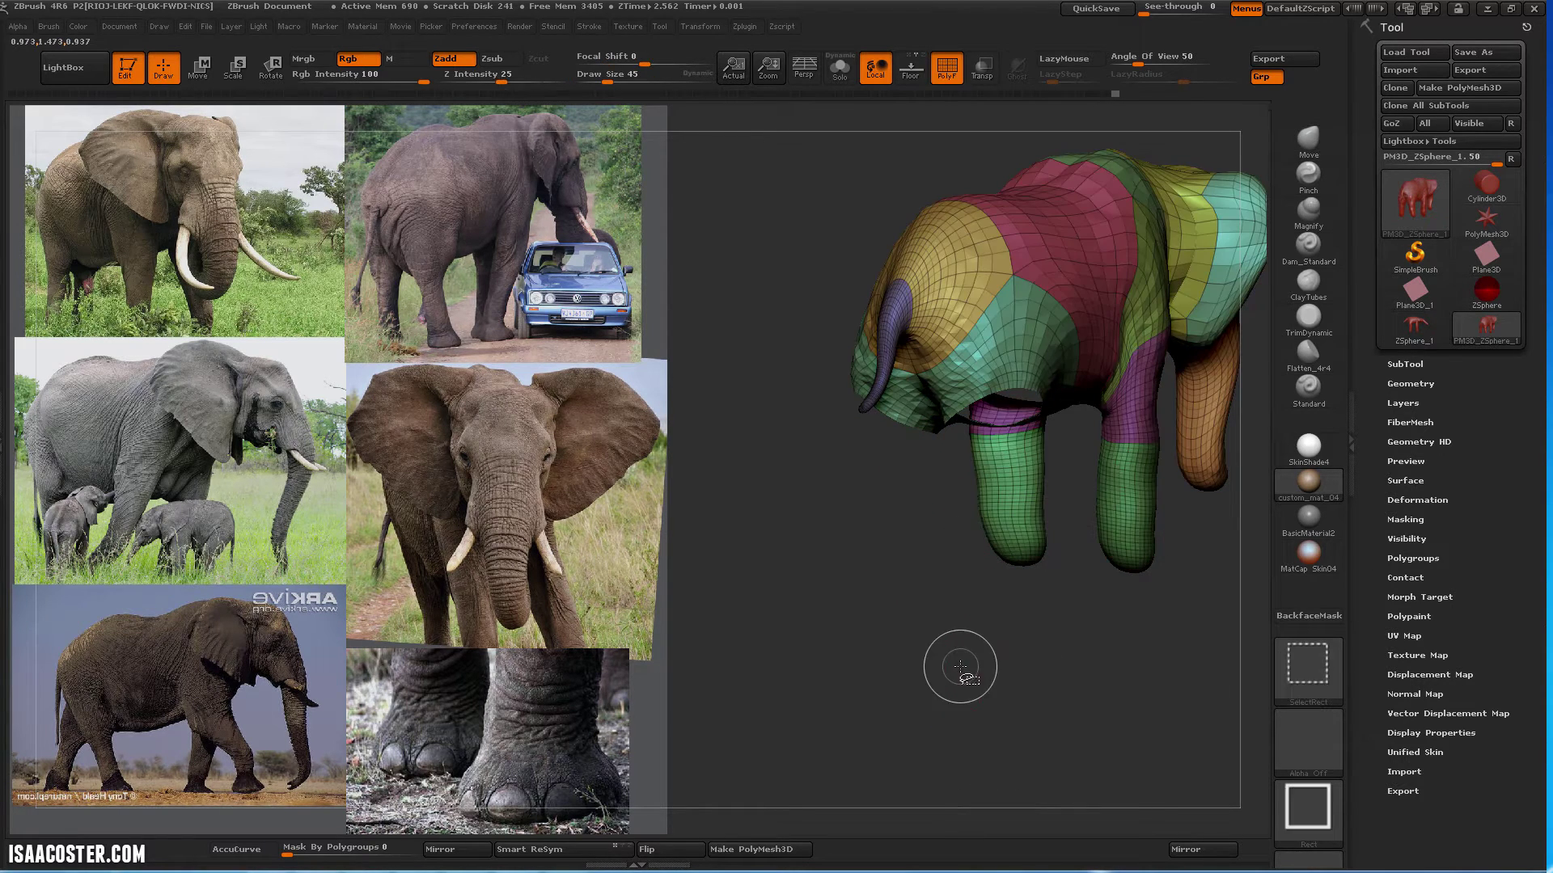
ctrl+shift+click(966, 675)
Isolate both hind legs by hiding their upper and lower leg polygroups and inverting the visibility
drag(1014, 690, 938, 681)
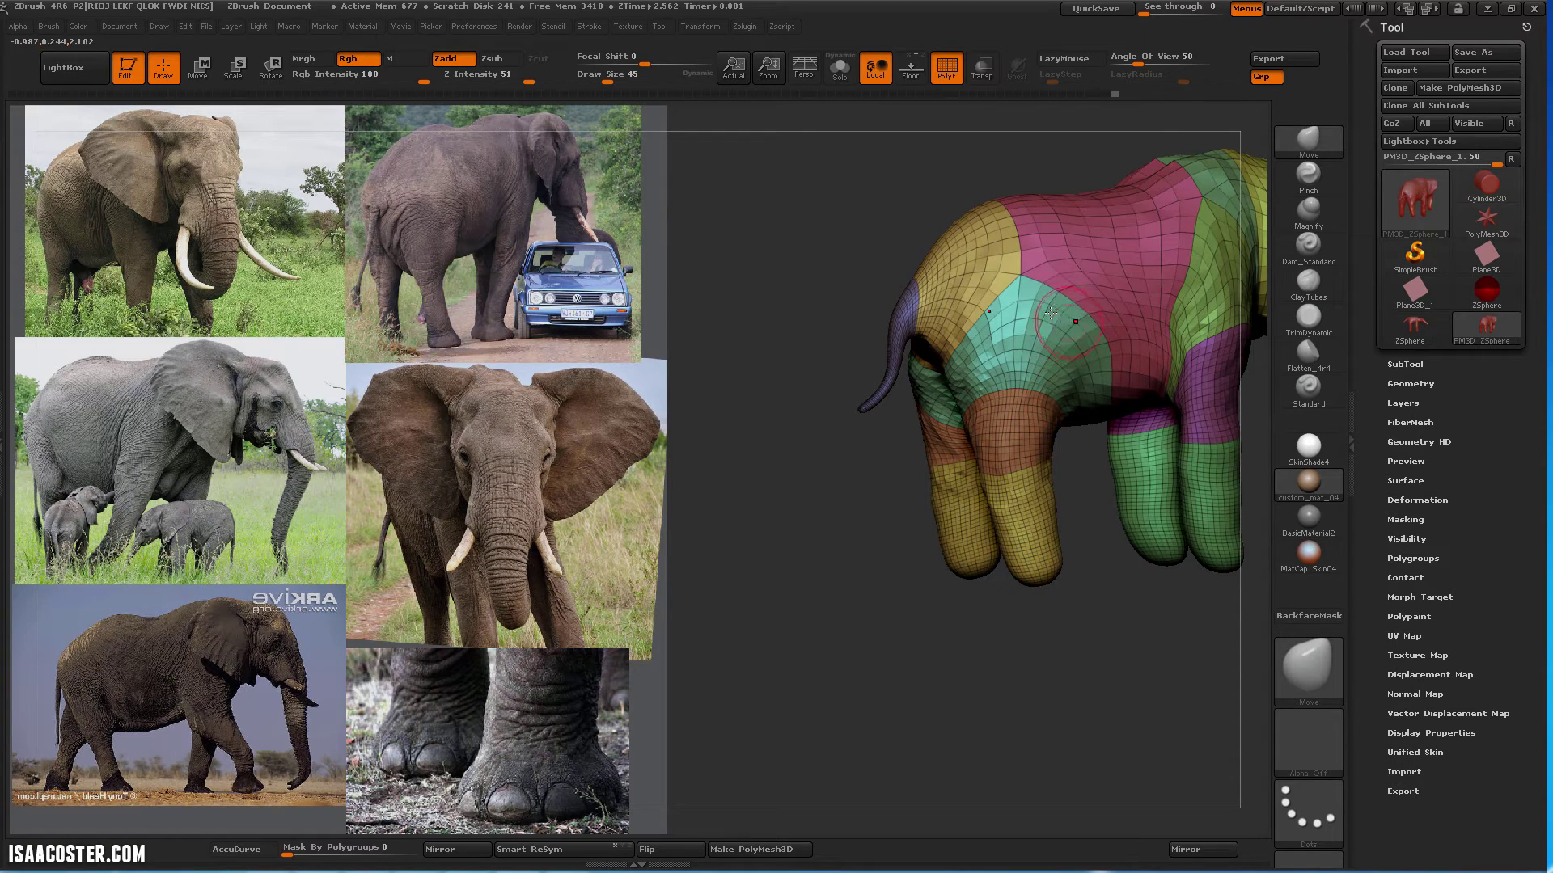
ctrl+shift+click(1019, 526)
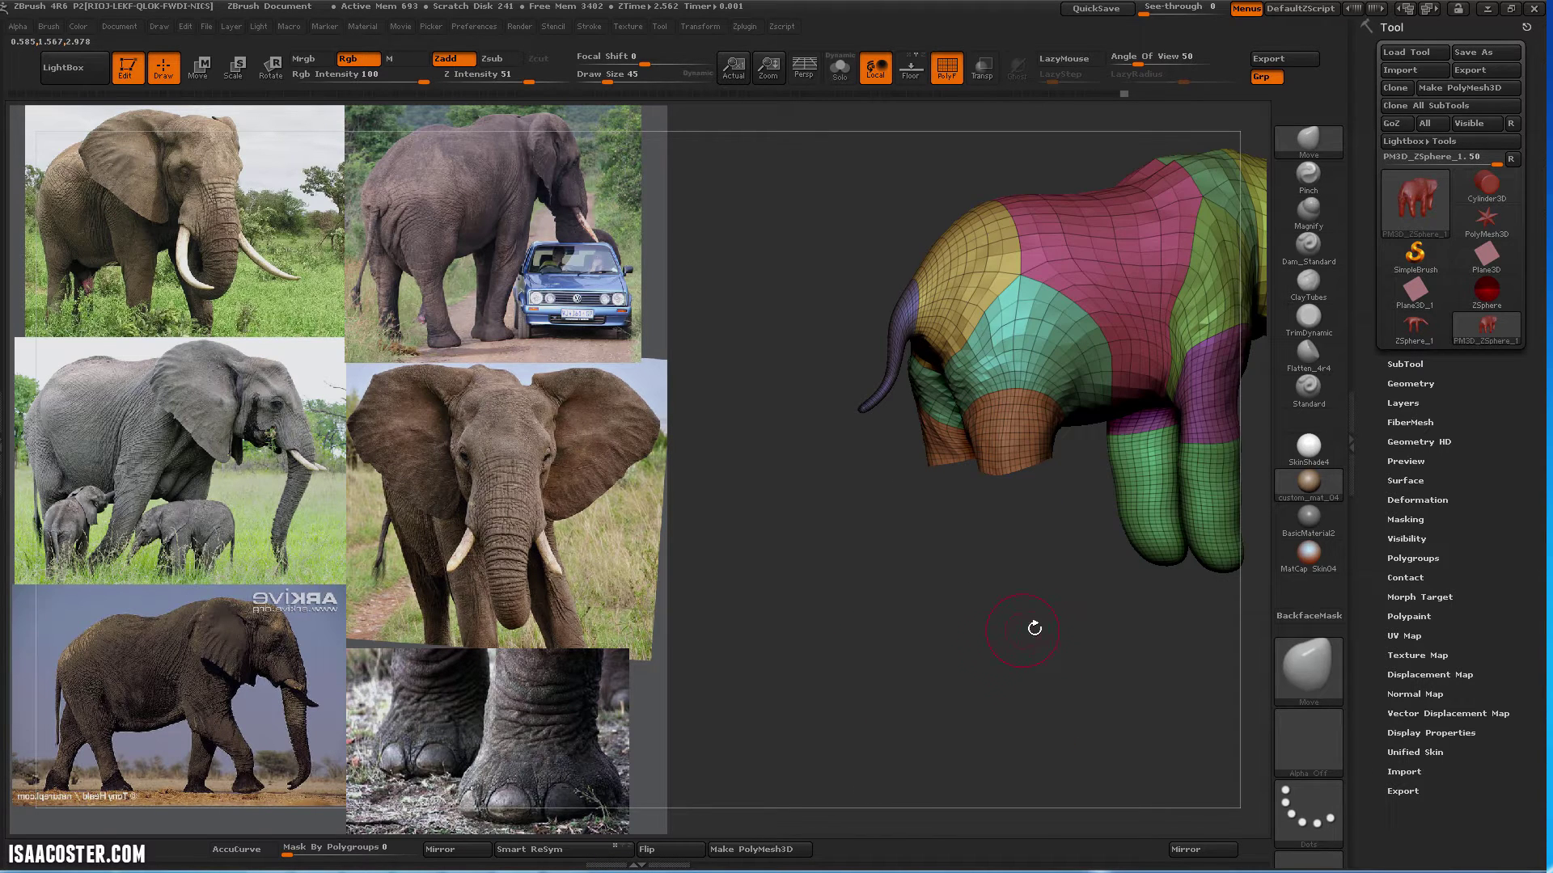
drag(1034, 628, 882, 699)
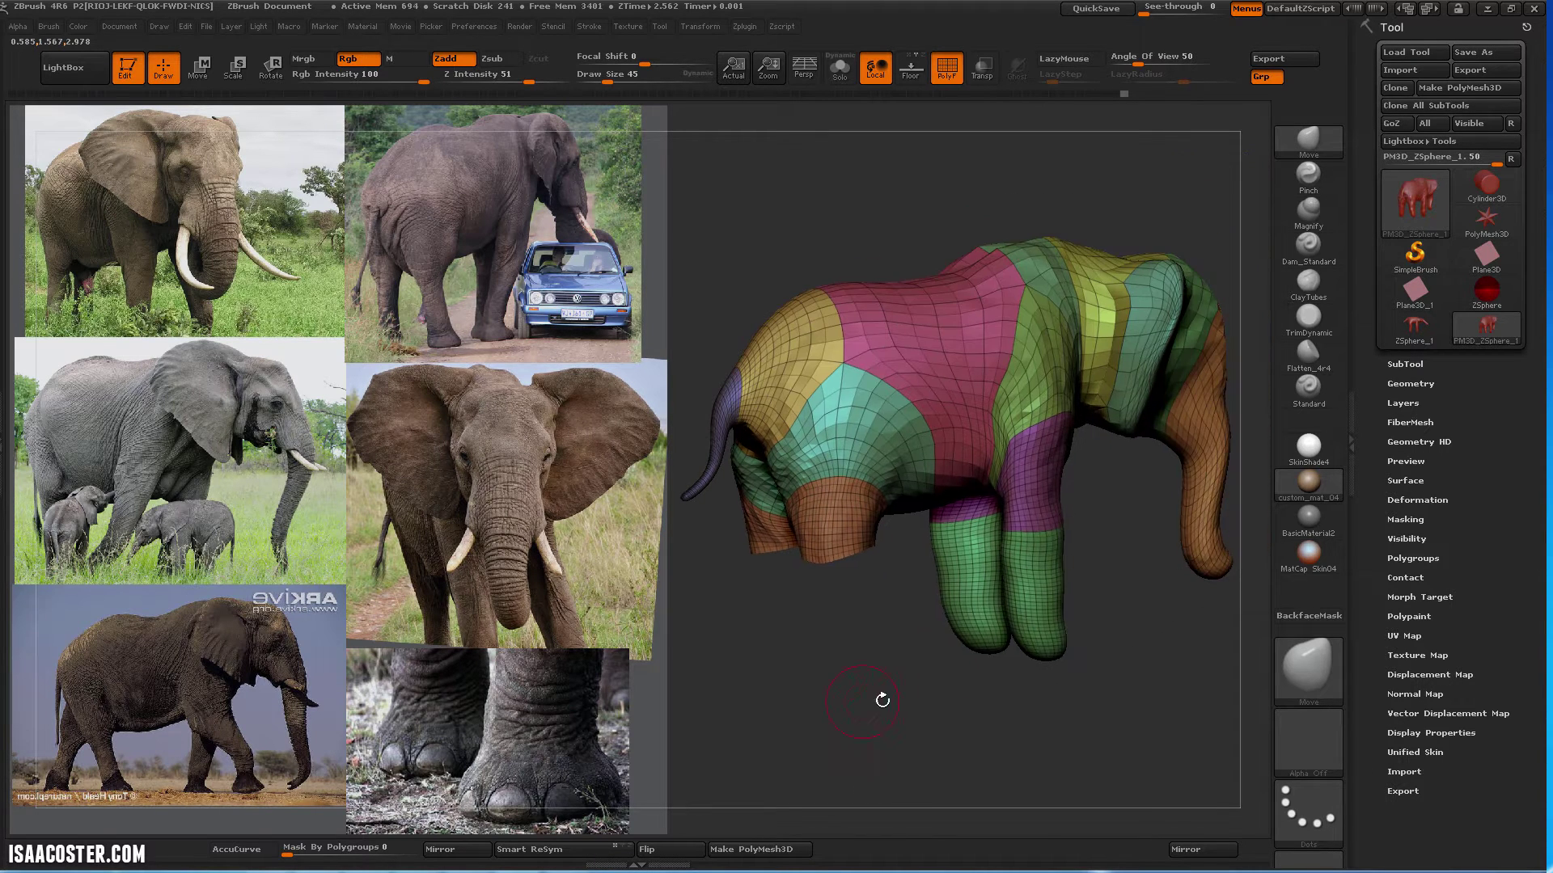
ctrl+shift+click(848, 509)
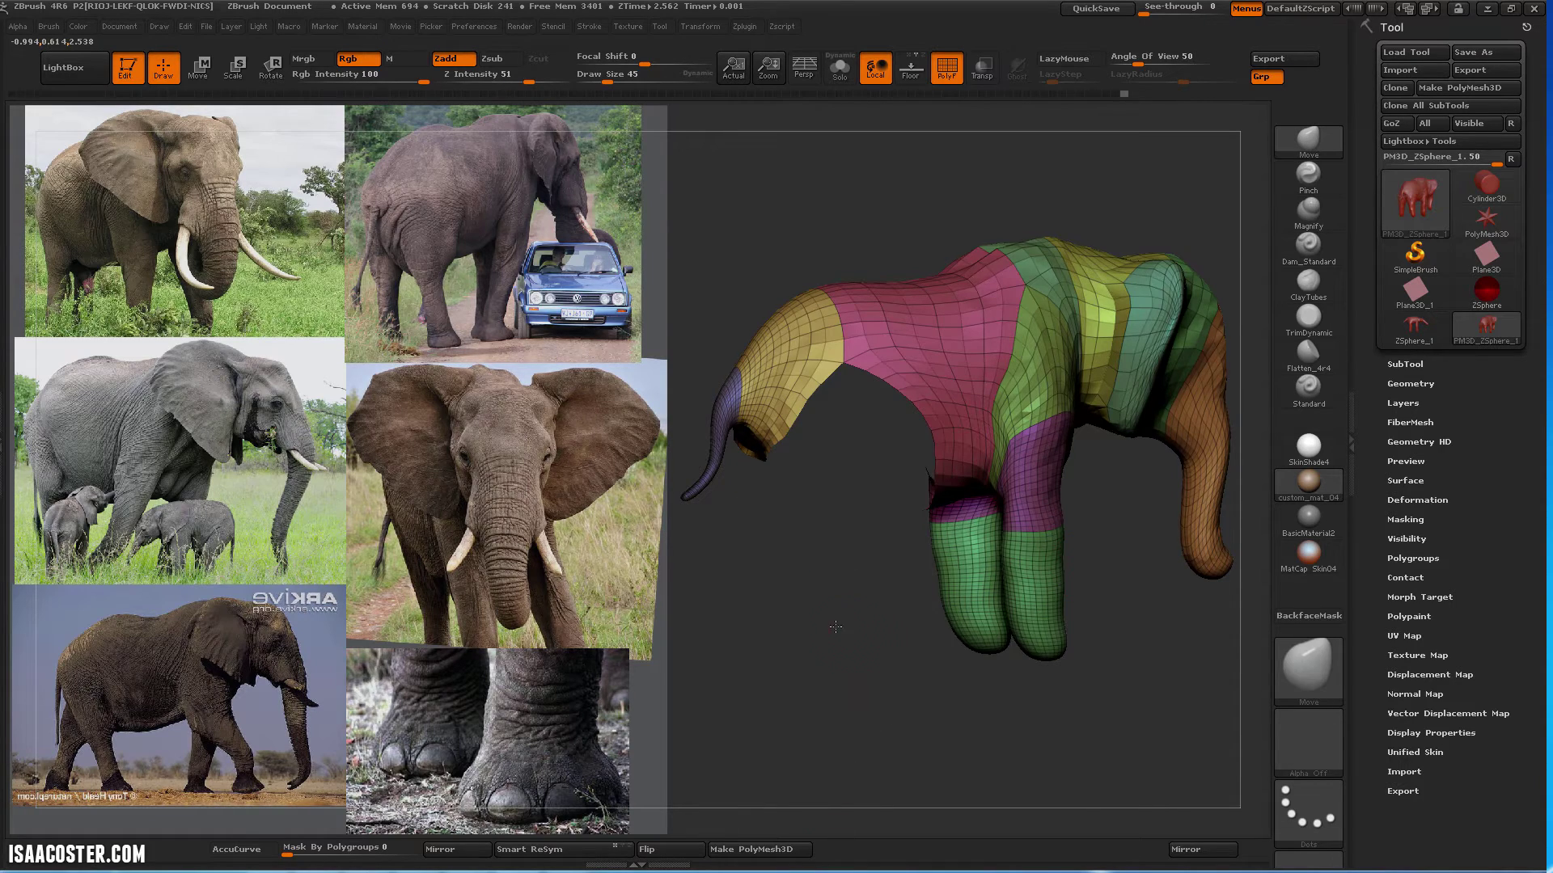
drag(835, 627, 868, 604)
ctrl+shift+click(868, 603)
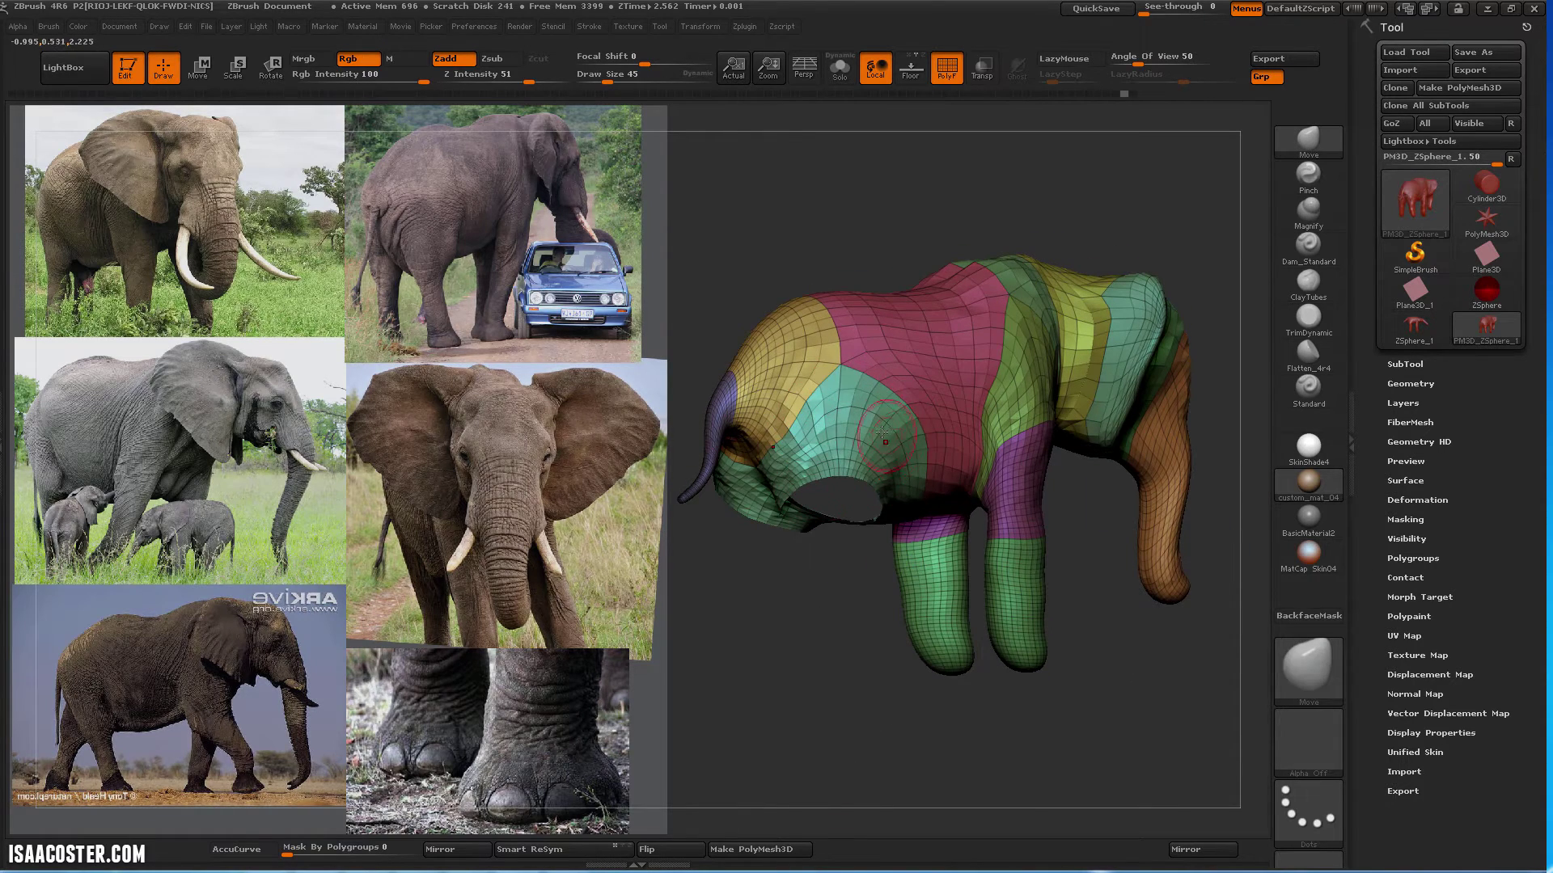
mouse_move(905, 235)
mouse_down()
mouse_move(895, 215)
mouse_move(887, 259)
mouse_up()
shift+drag(870, 692, 887, 710)
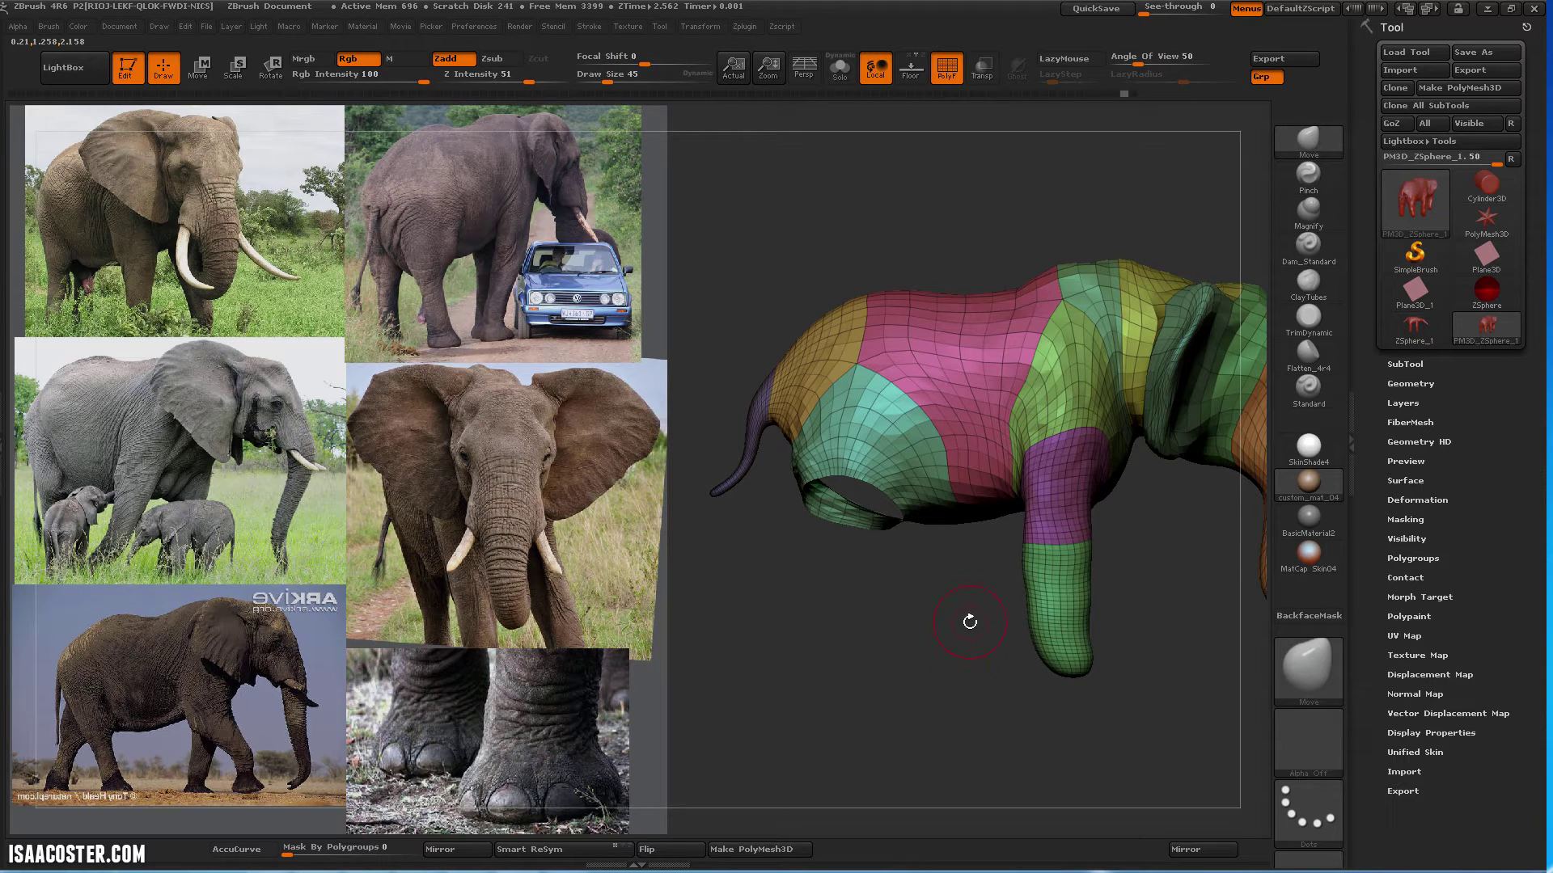
key(ctrl+shift)
ctrl+shift+click(938, 672)
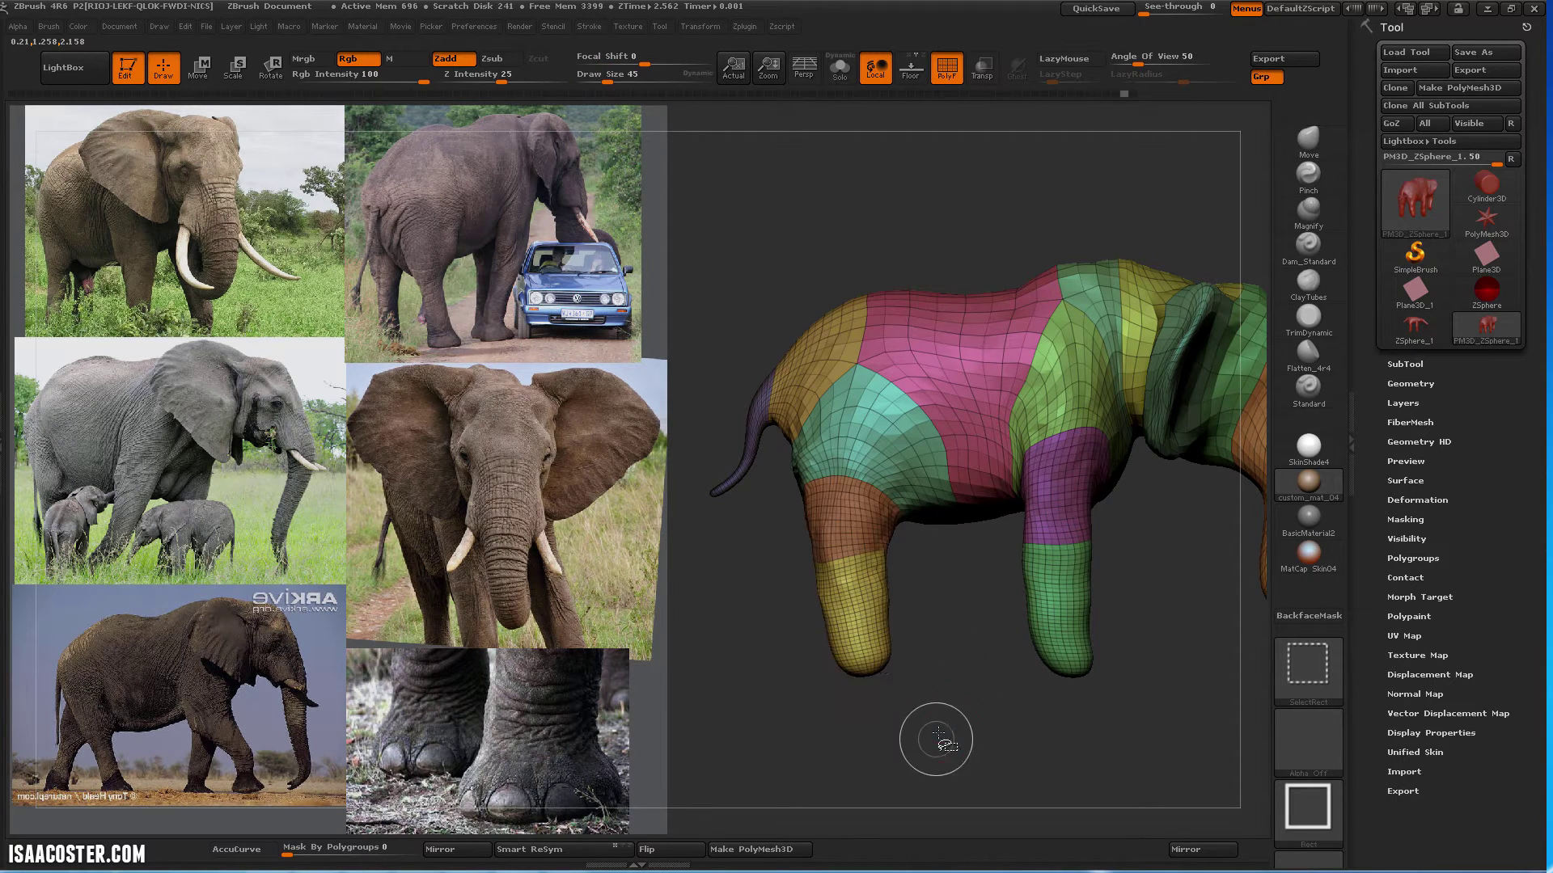
key(ctrl+z)
ctrl+shift+drag(987, 617, 1064, 667)
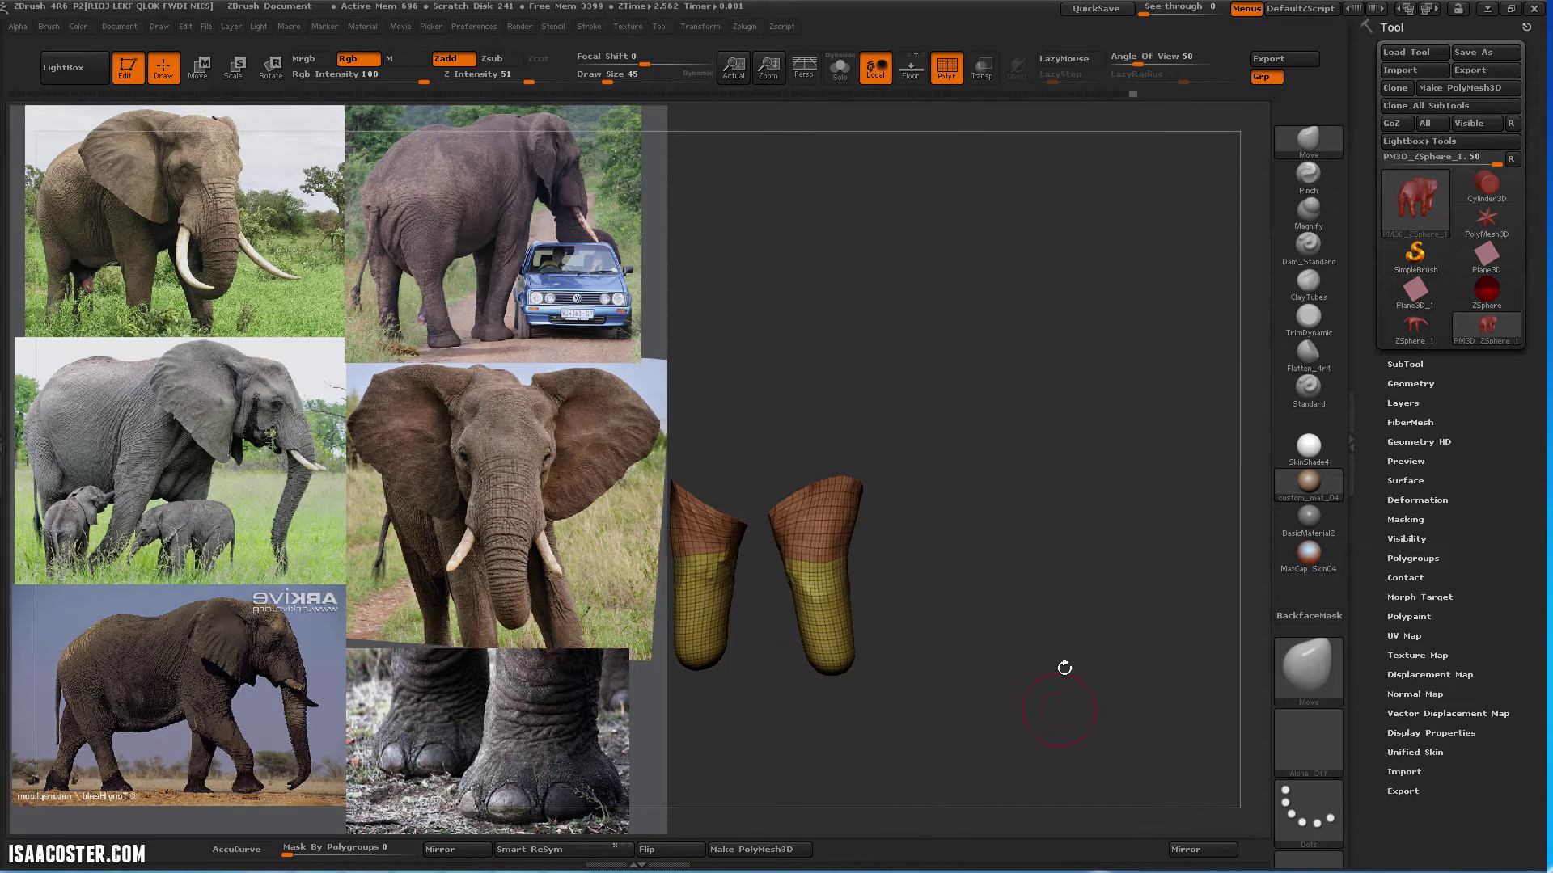
Mask the isolated hind legs, show the whole model, and invert the mask so only the hind legs stay editable
drag(1012, 471, 1102, 399)
mouse_move(1132, 335)
ctrl+mouse_down()
mouse_move(929, 769)
mouse_move(776, 356)
mouse_move(846, 372)
ctrl+mouse_up()
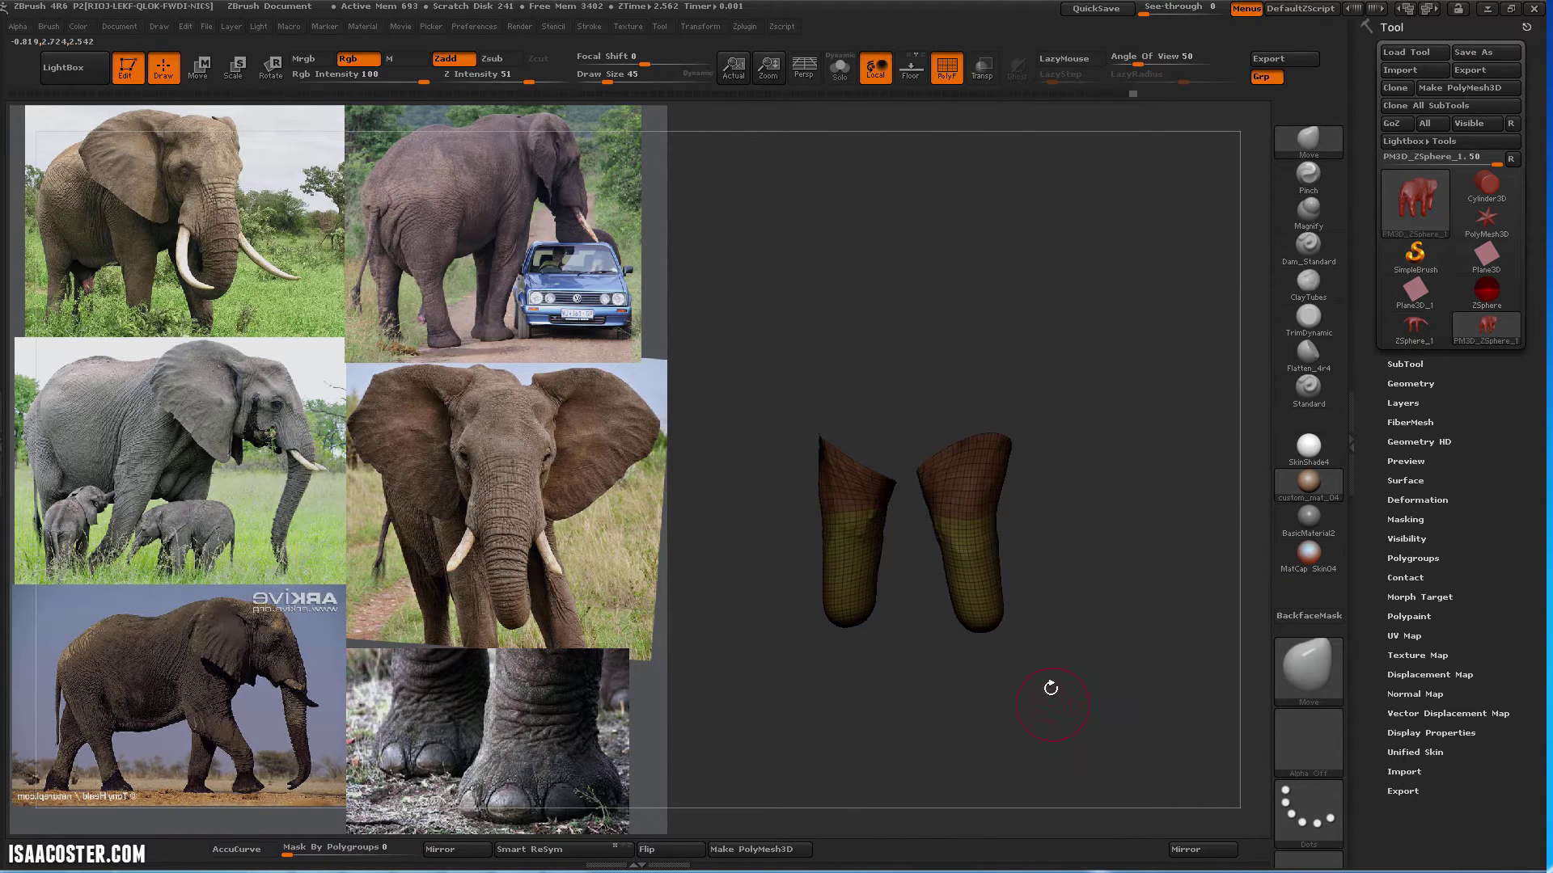
ctrl+shift+click(1092, 659)
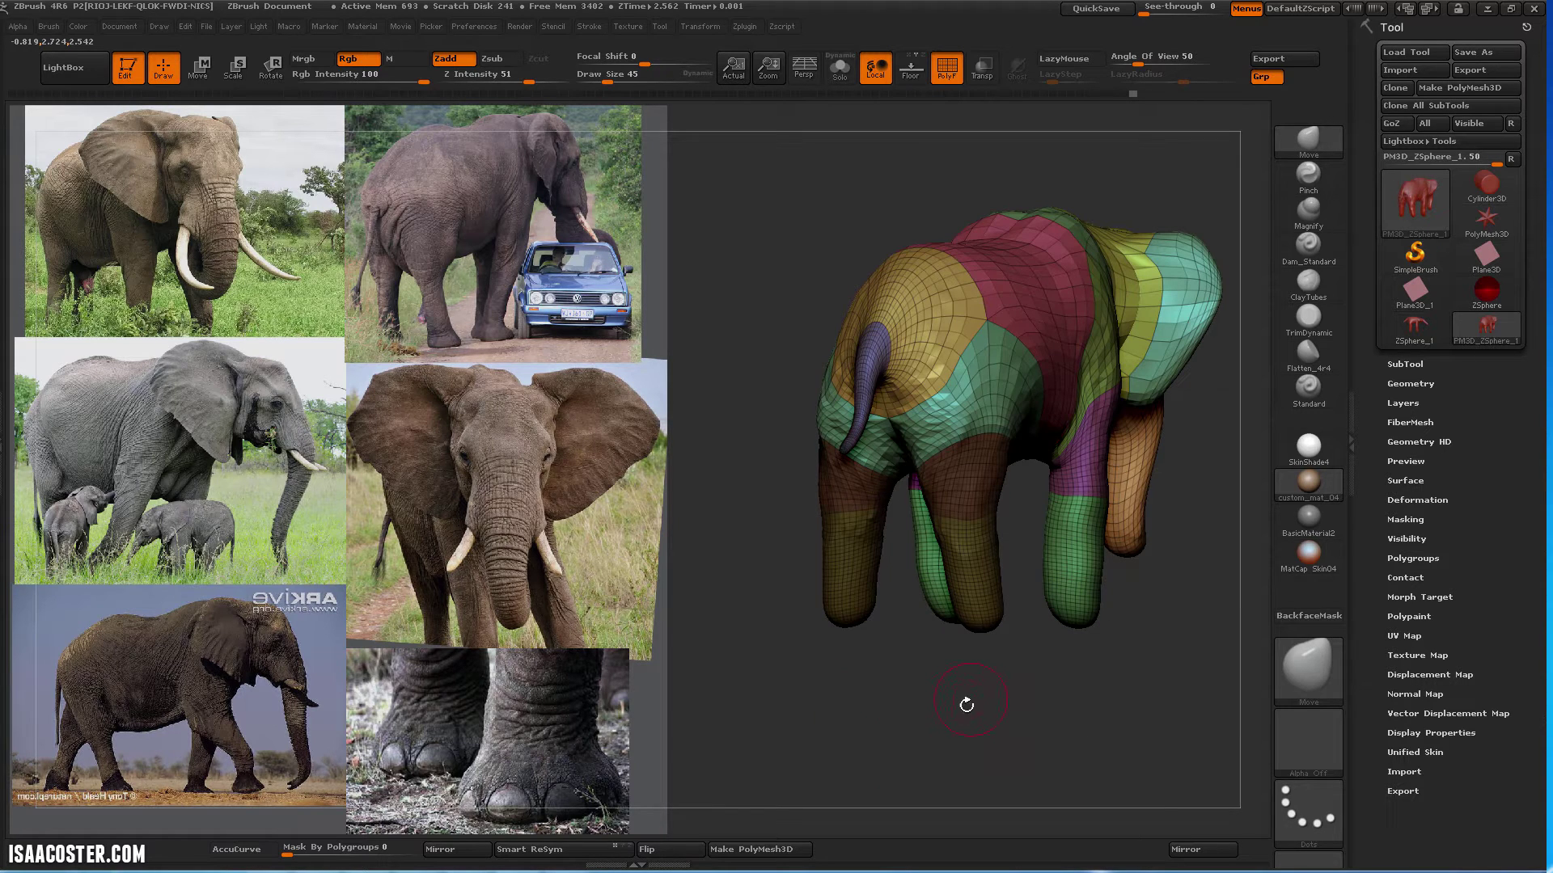
key(ctrl)
ctrl+click(953, 734)
Turn off the polyframe display and swing the unmasked hind legs slightly inward with a rotate Transpose line
drag(1040, 726, 913, 732)
shift+drag(1027, 748, 1040, 769)
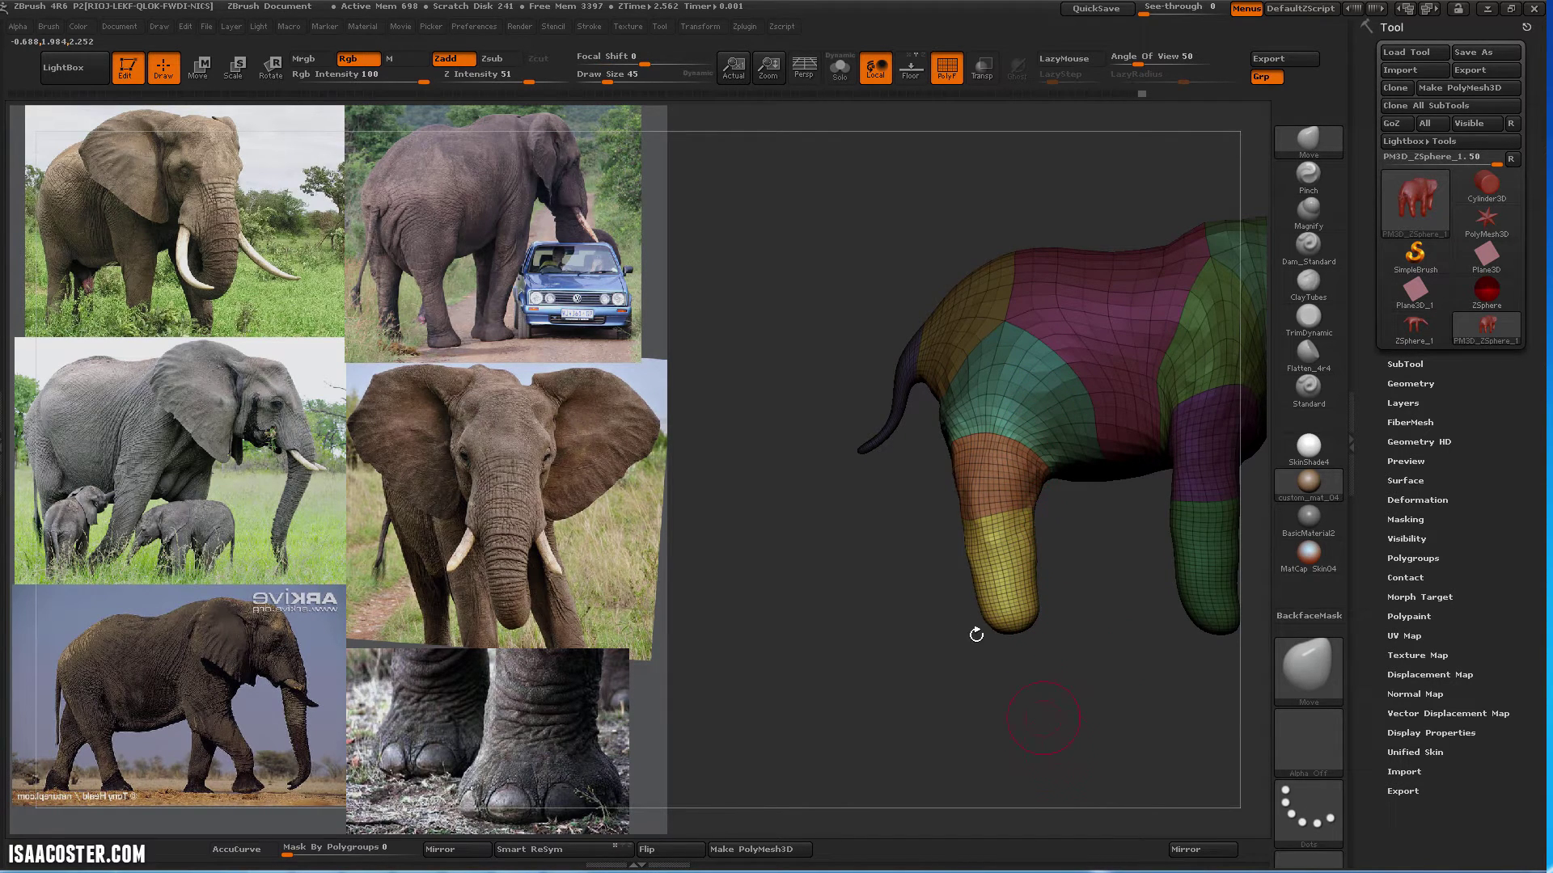
drag(976, 634, 1143, 676)
key(shift+f)
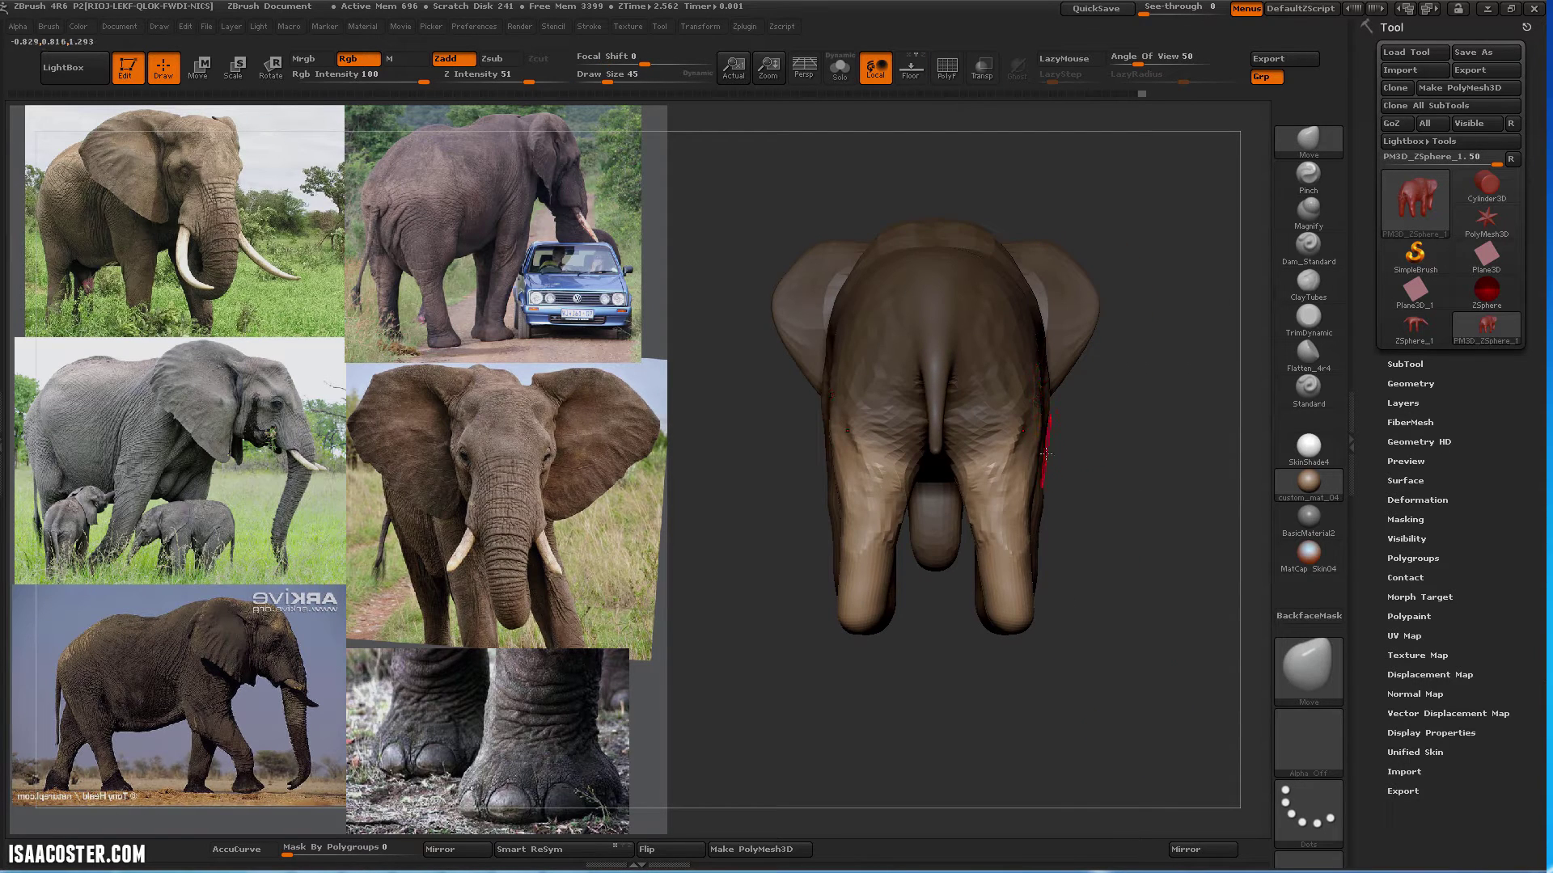
key(r)
mouse_move(996, 393)
mouse_down()
mouse_move(1164, 390)
mouse_move(1181, 406)
mouse_up()
drag(1140, 695, 1065, 667)
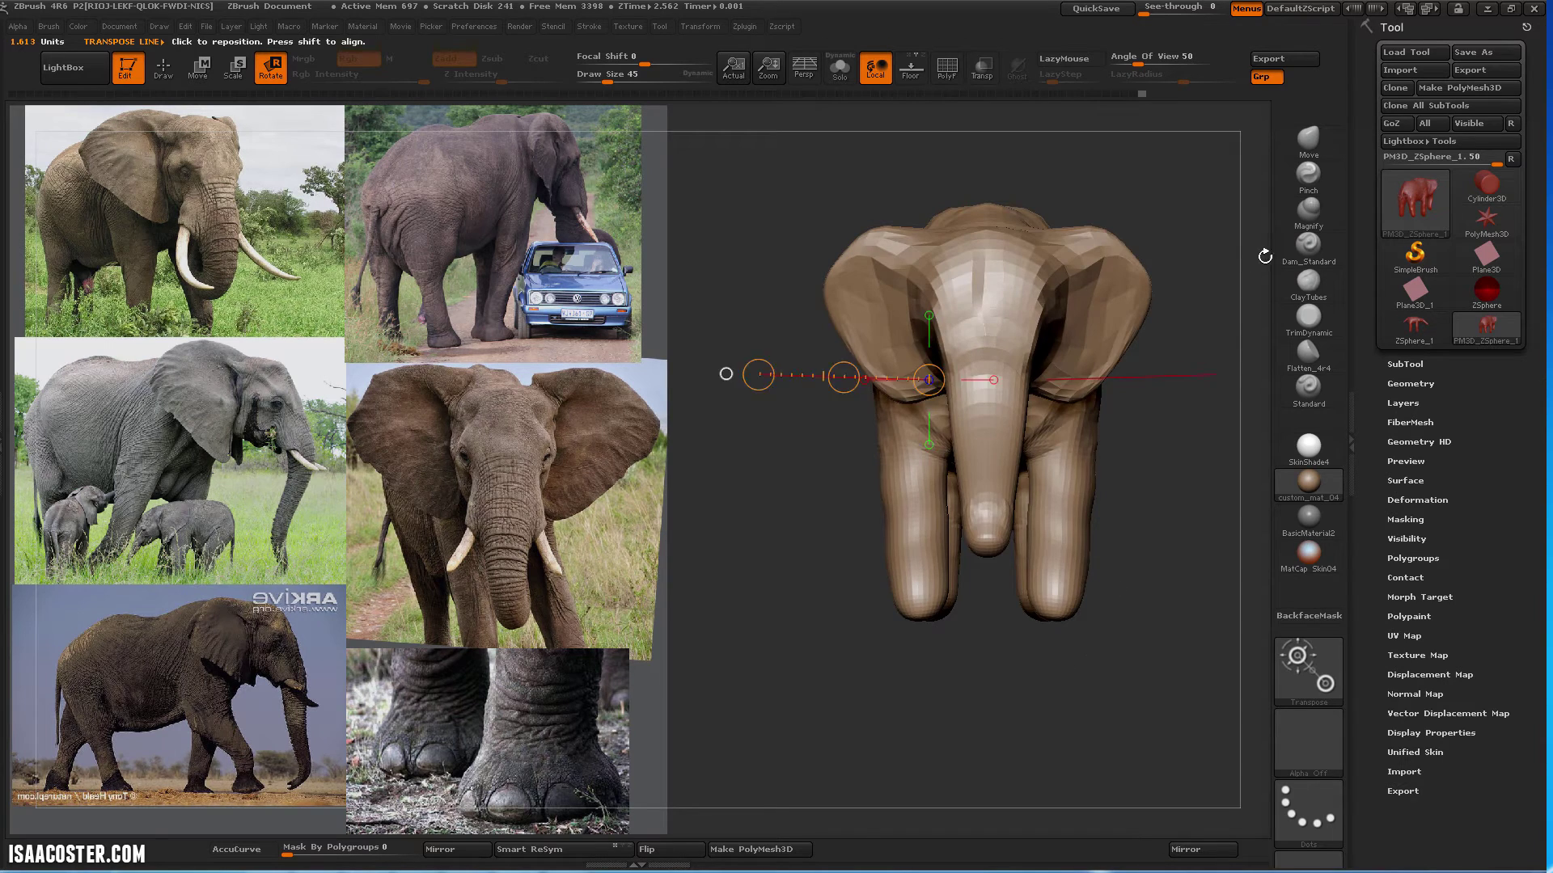
Return to Draw mode and hide the front-leg polygroups to expose the hind legs from the front
drag(1264, 257, 1171, 388)
key(q)
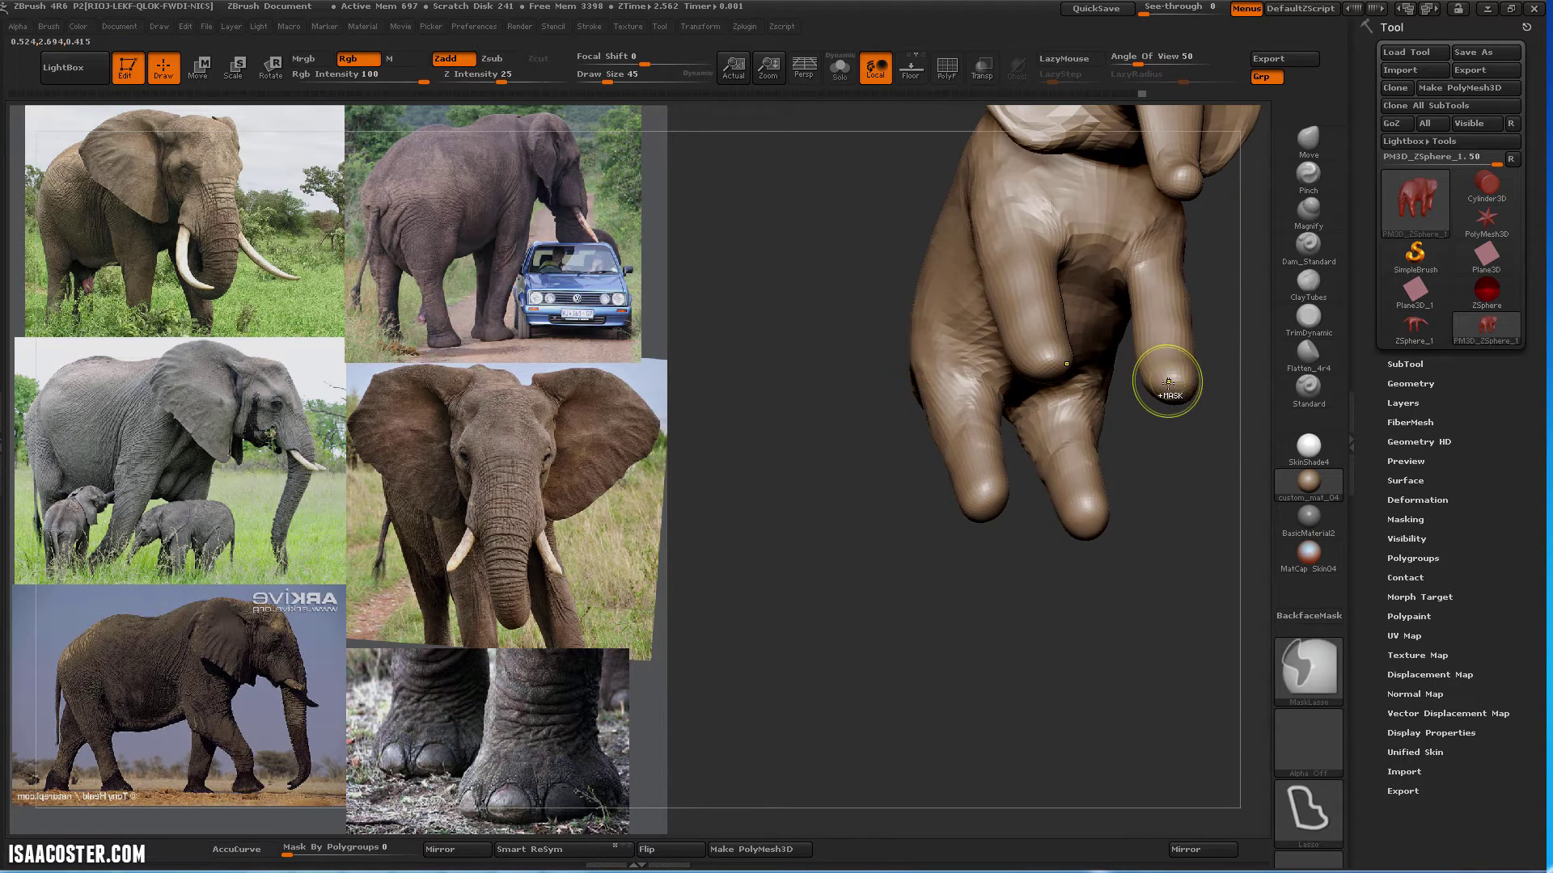
ctrl+shift+click(1168, 374)
ctrl+shift+drag(1158, 559, 1169, 604)
drag(1167, 428, 1044, 476)
ctrl+shift+click(1037, 260)
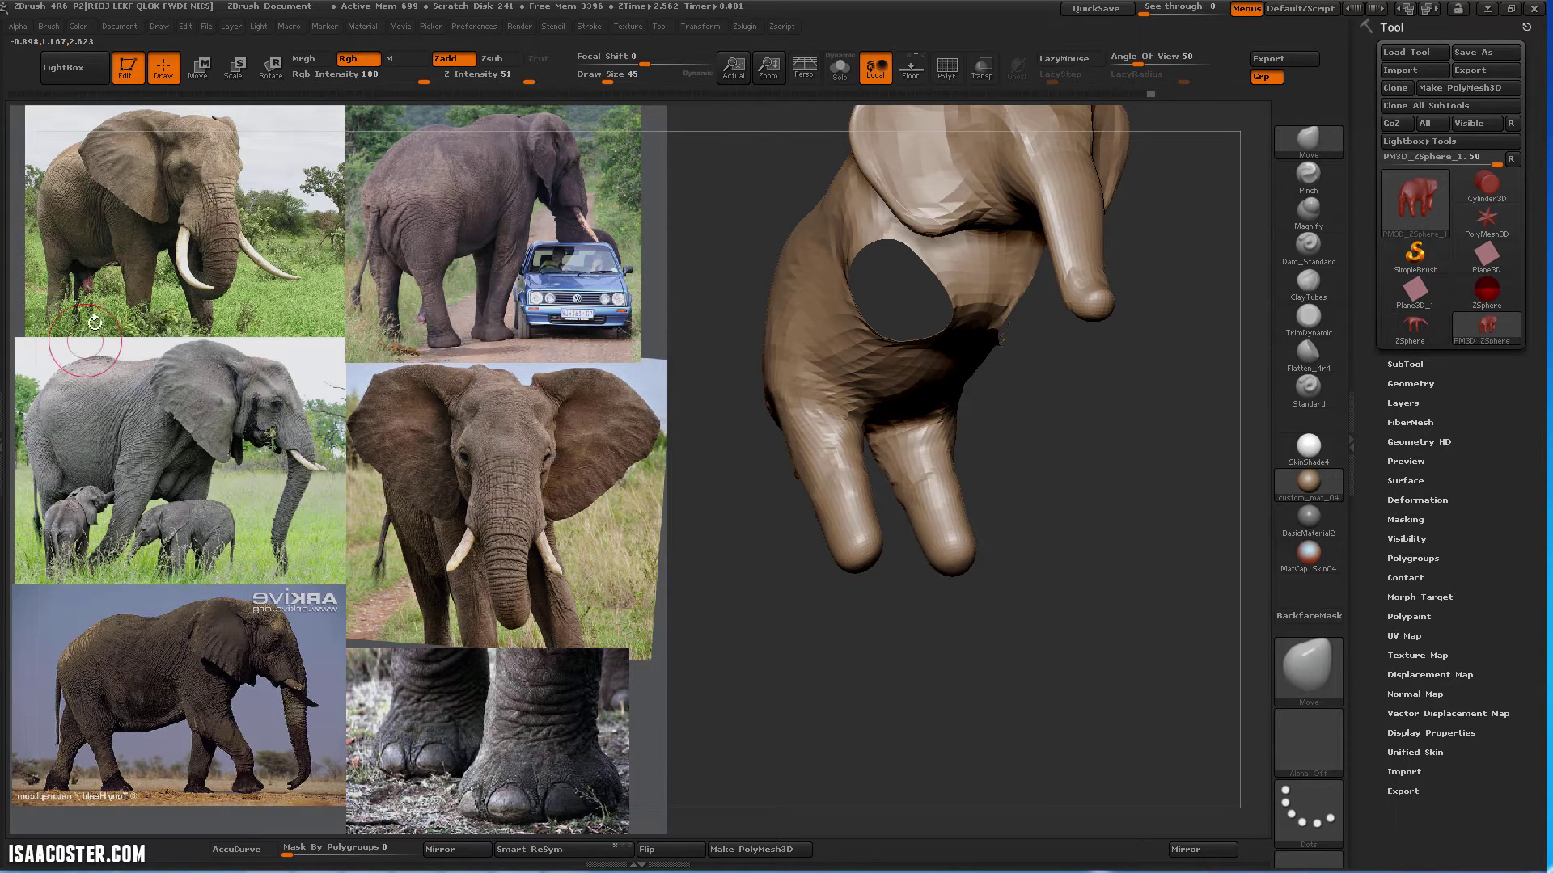
drag(854, 669, 878, 655)
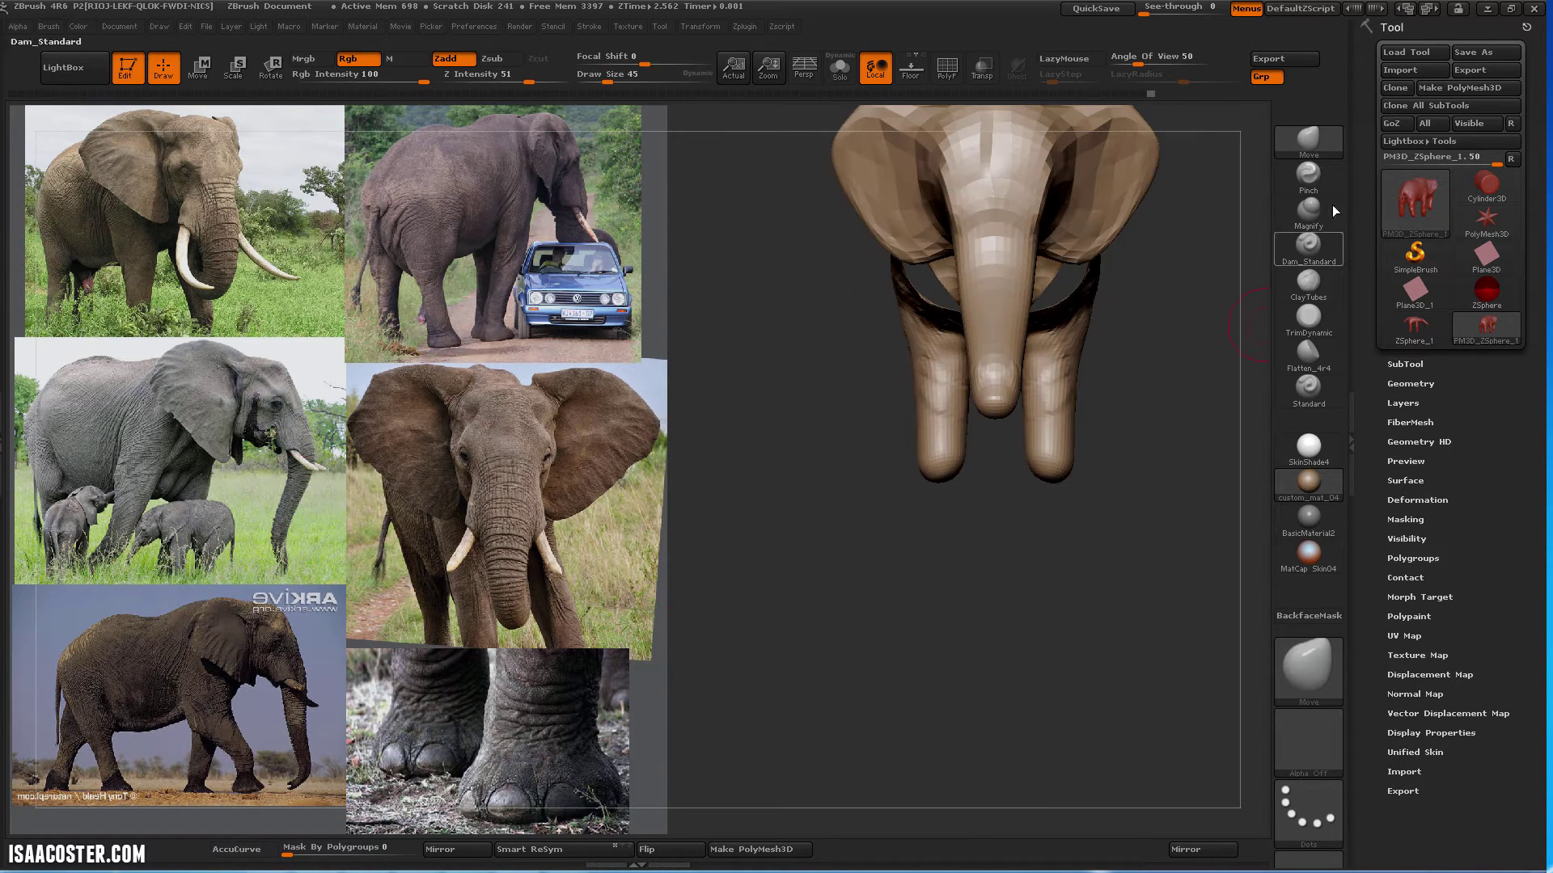
Adjust the hind legs from the front with the Move brush, set its draw size to 160, and unhide the front legs
key(s)
drag(1082, 541, 1080, 495)
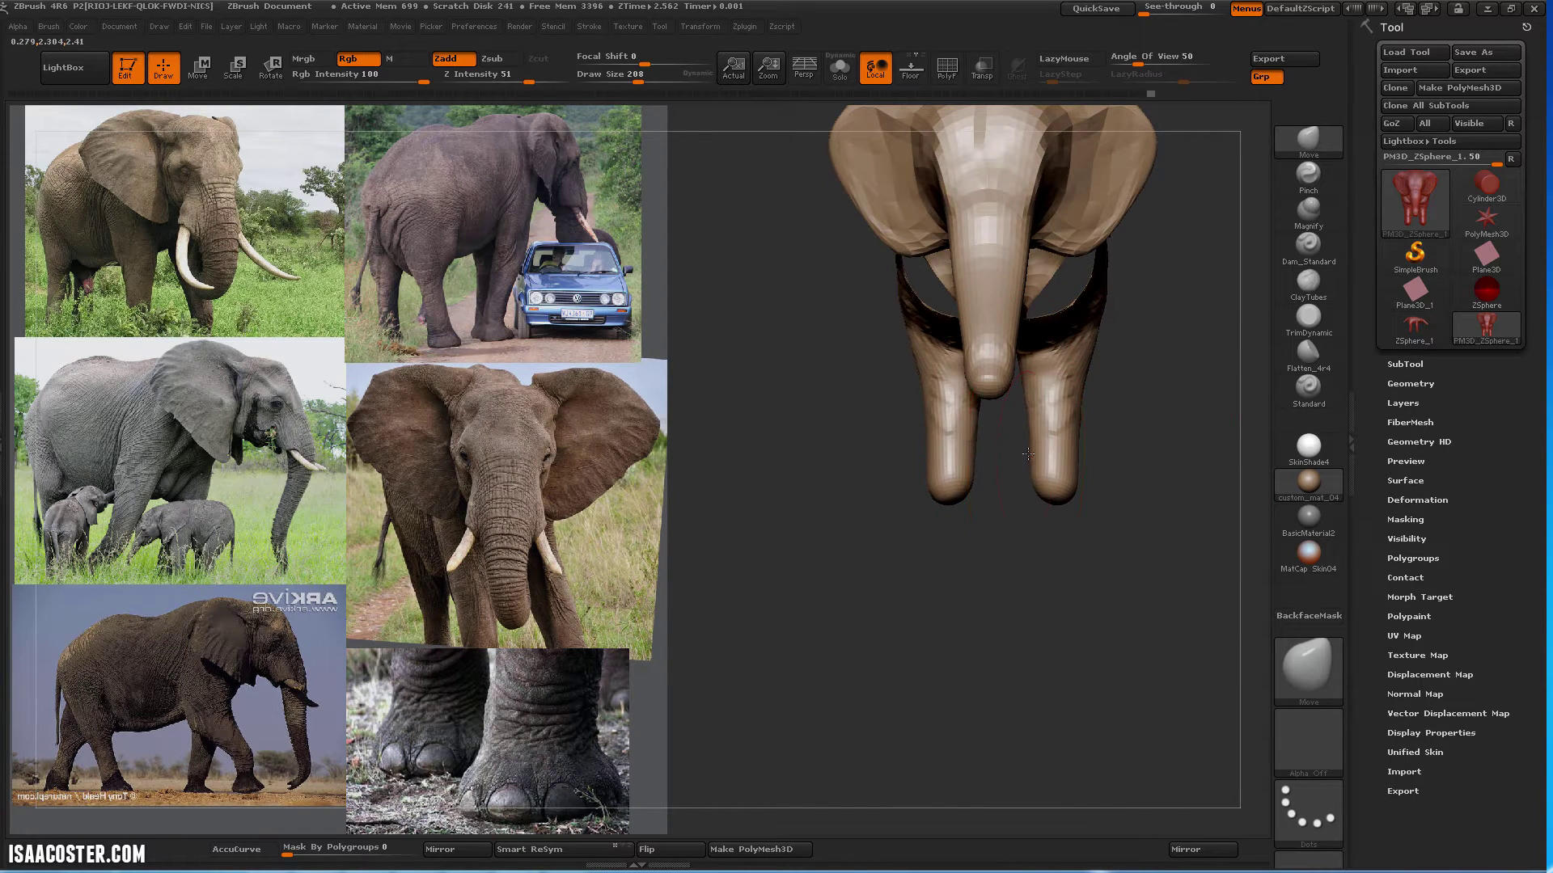
key(s)
mouse_move(1043, 543)
mouse_down()
mouse_move(1095, 630)
mouse_move(1062, 601)
mouse_move(573, 581)
mouse_up()
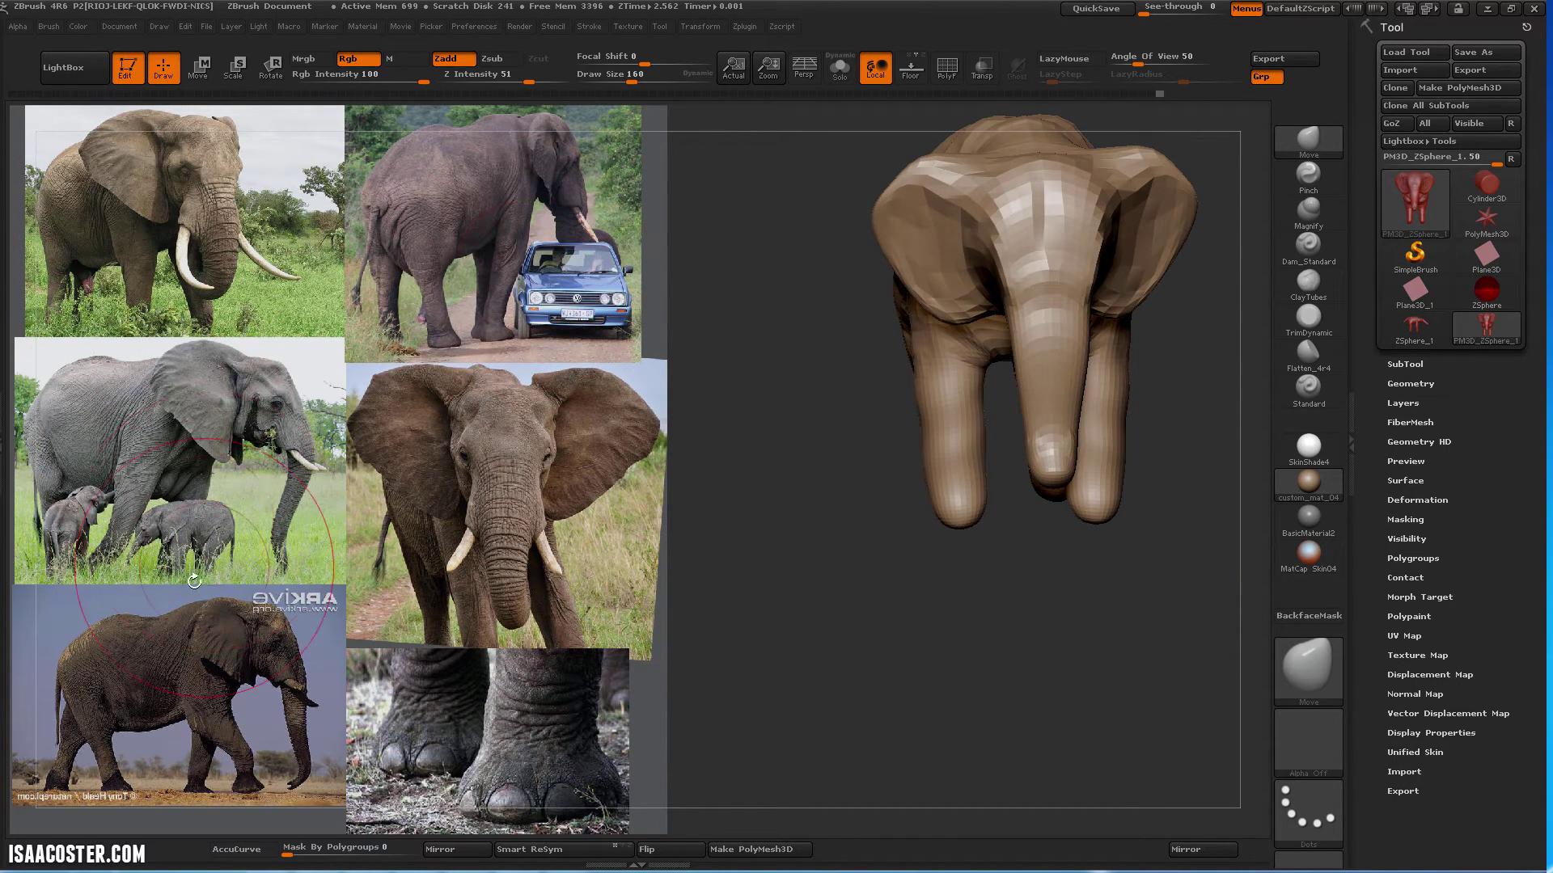
drag(765, 716, 1081, 563)
Go up a subdivision level and set up the Flatten_4r4 brush with the square BrushAlpha and draw size 59
key(d)
alt+drag(1050, 631, 1004, 698)
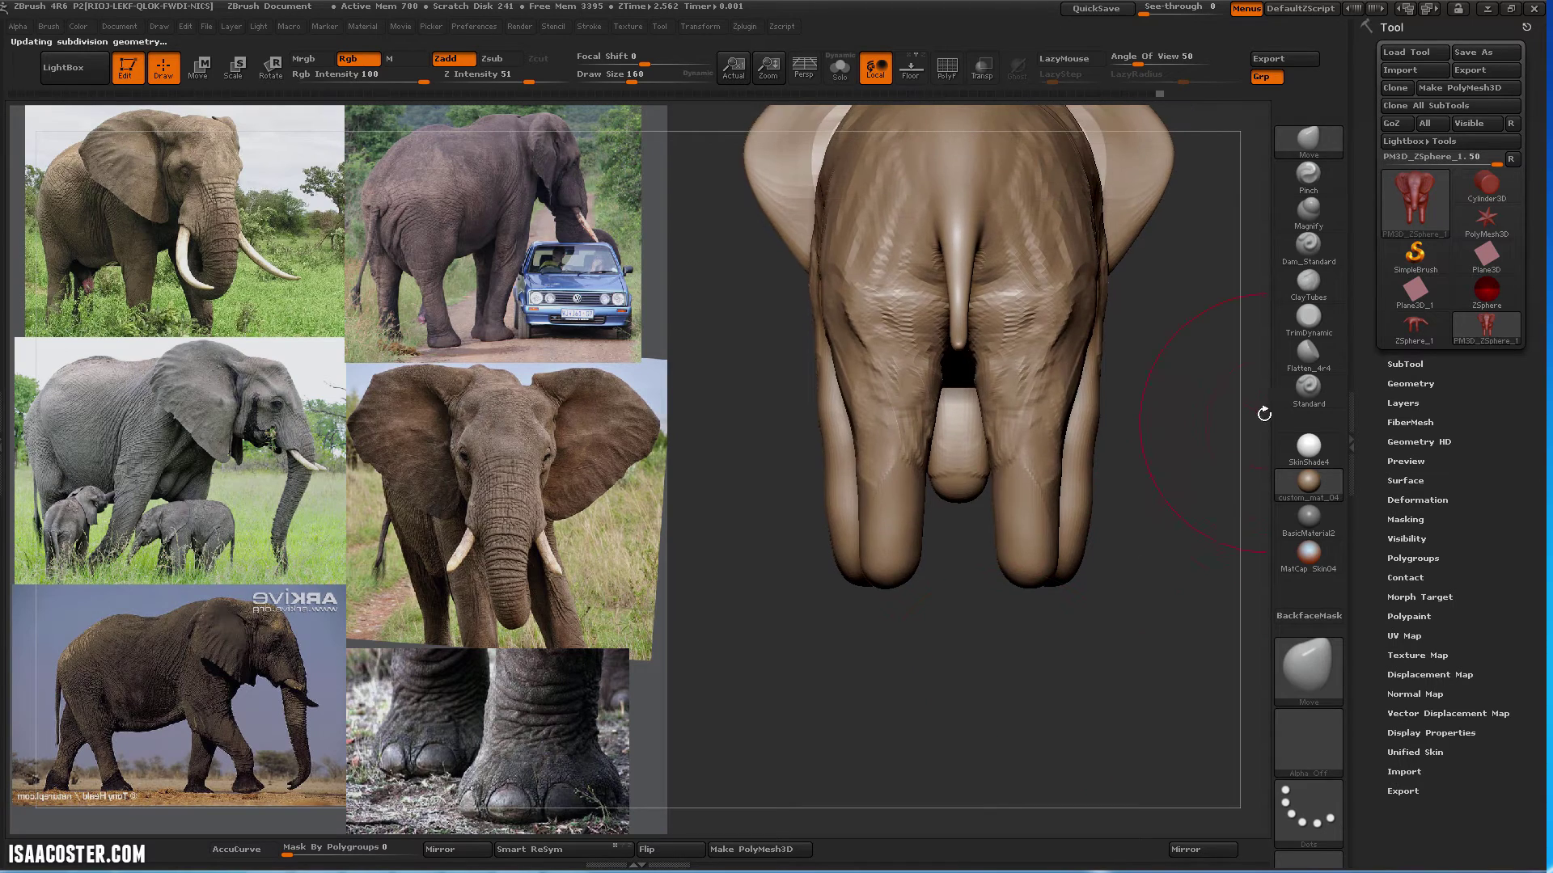
click(1307, 356)
click(1314, 729)
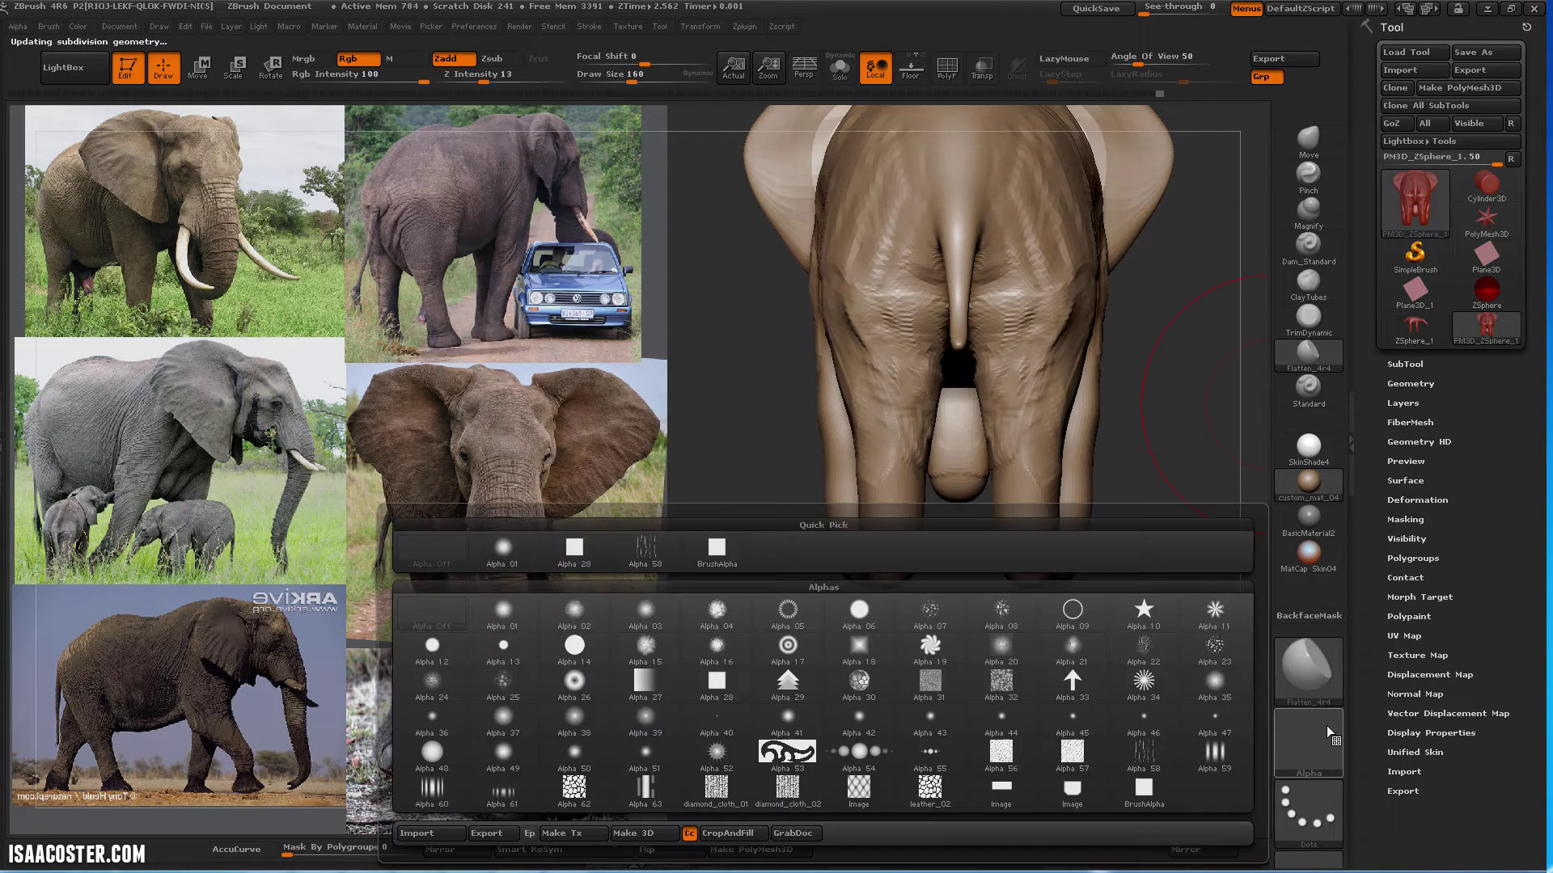
click(719, 546)
key(s)
drag(1148, 577, 1129, 578)
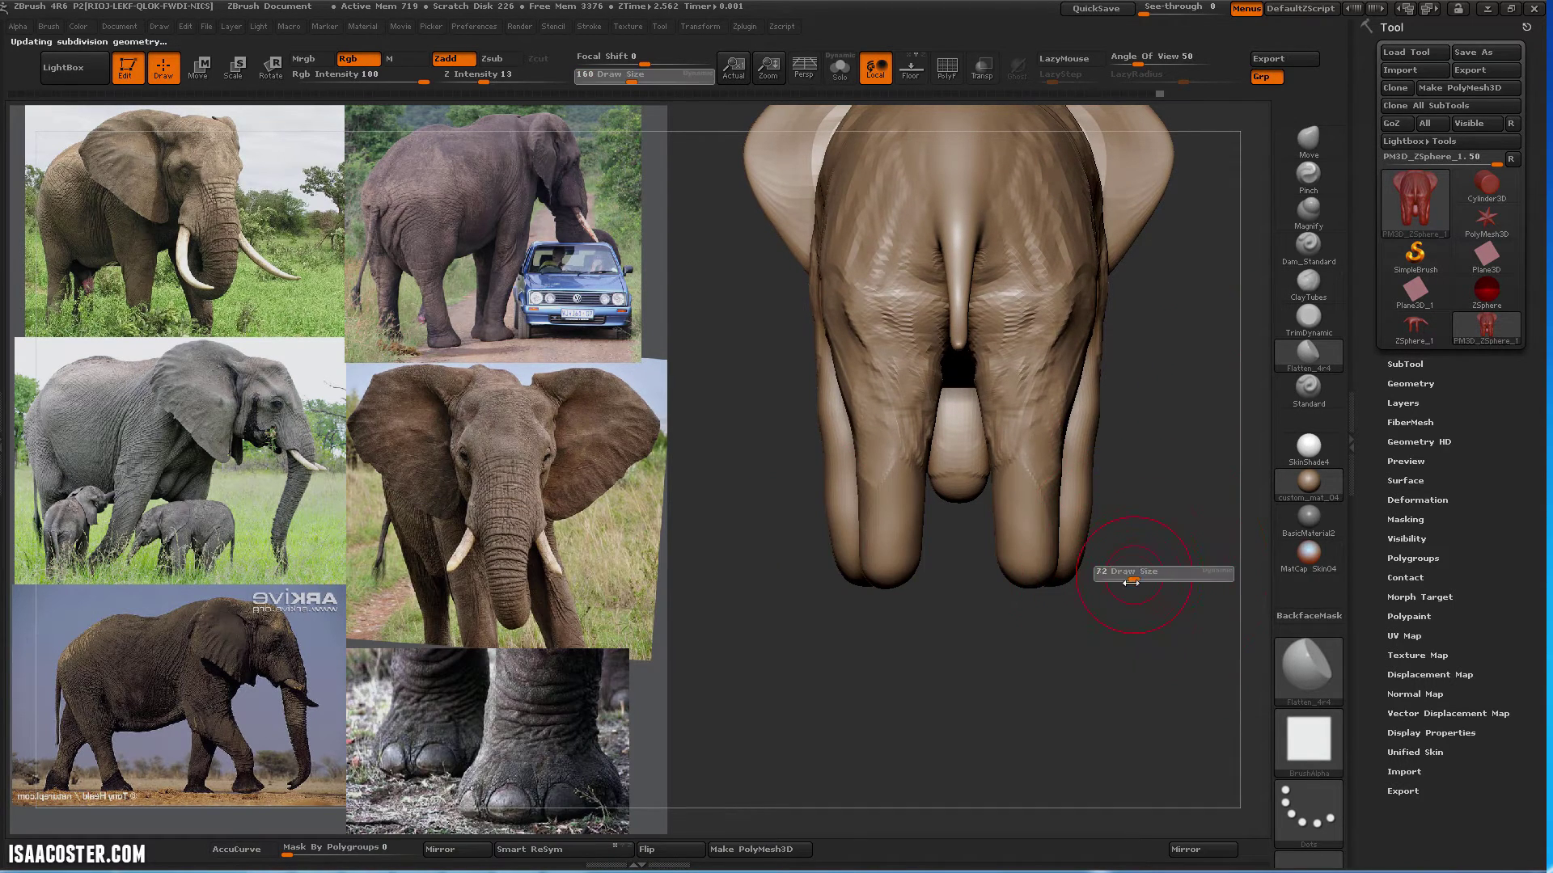
Subdivide the mesh once more and flatten planes over the hindquarters, flank, shoulder and front leg
mouse_move(1100, 647)
mouse_down()
mouse_move(1157, 662)
mouse_move(1177, 703)
mouse_up()
key(ctrl+d)
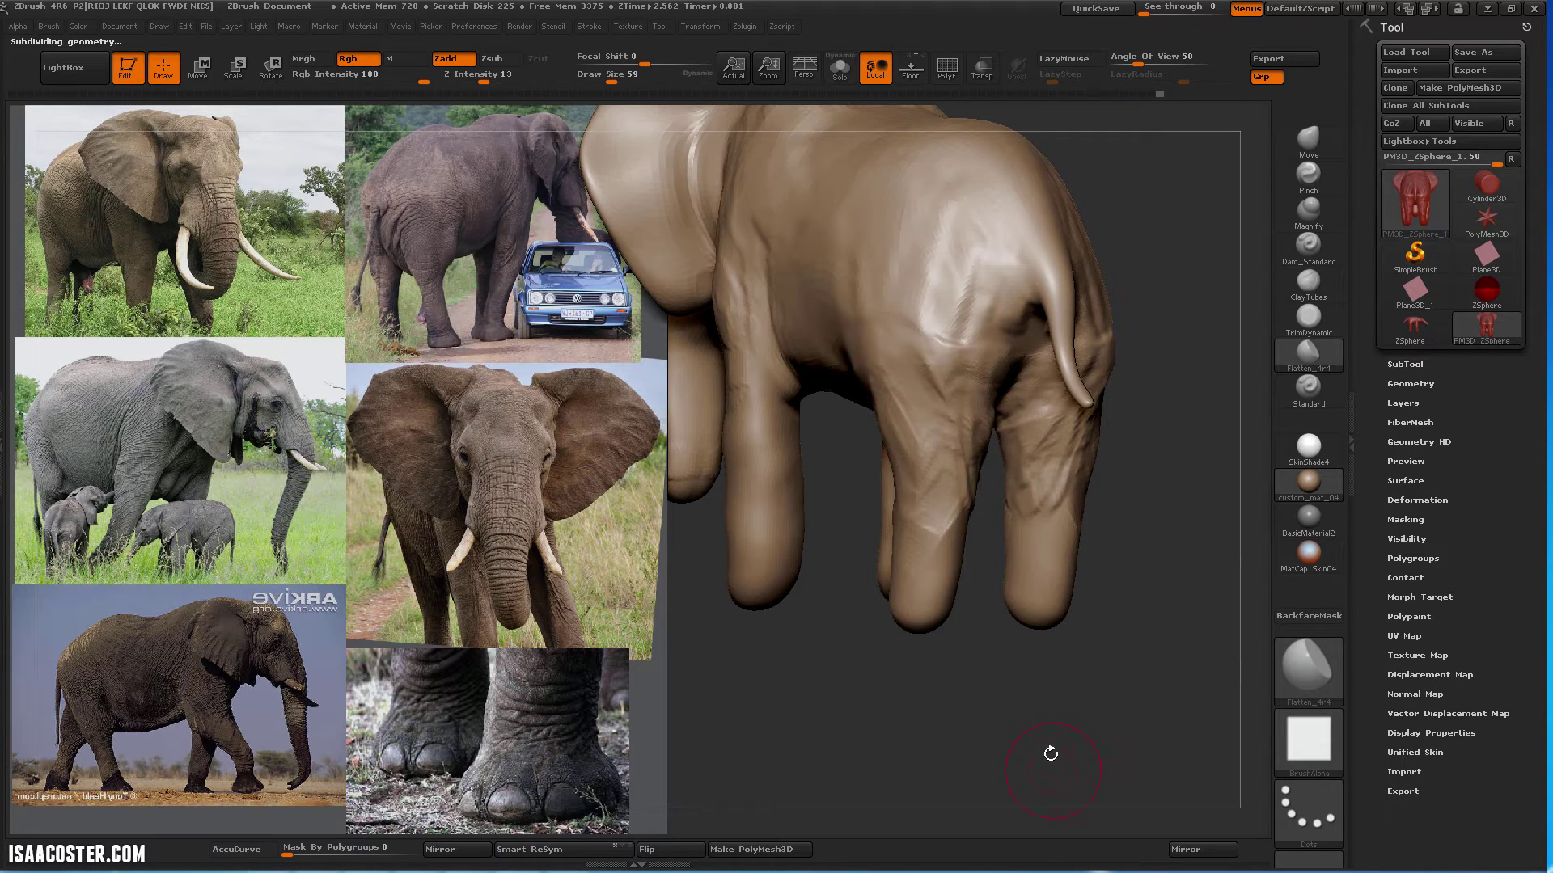
key(f)
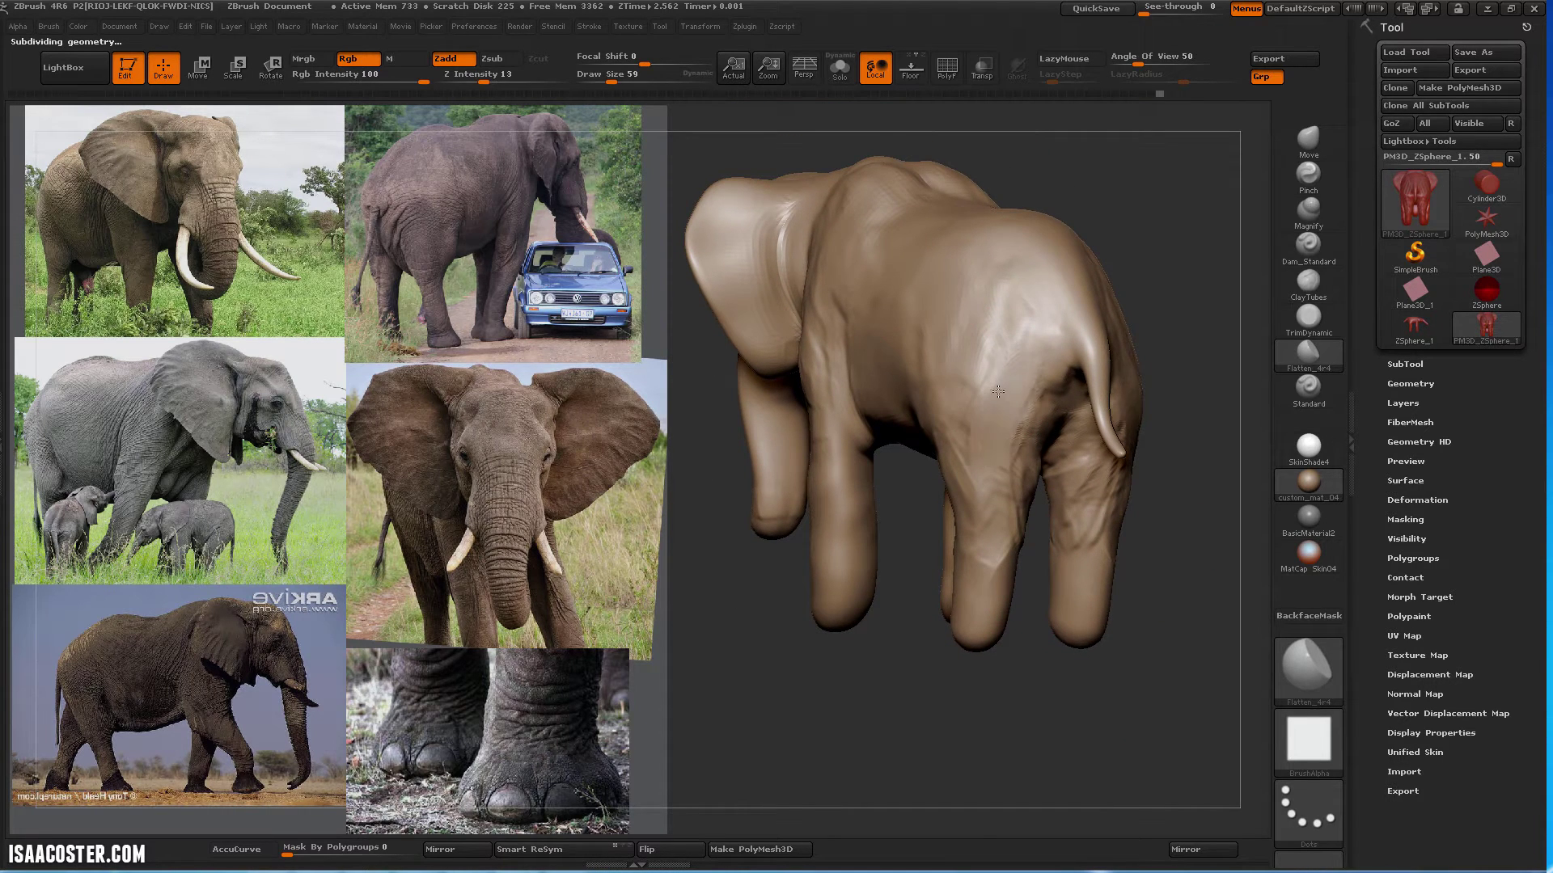
drag(958, 333, 972, 340)
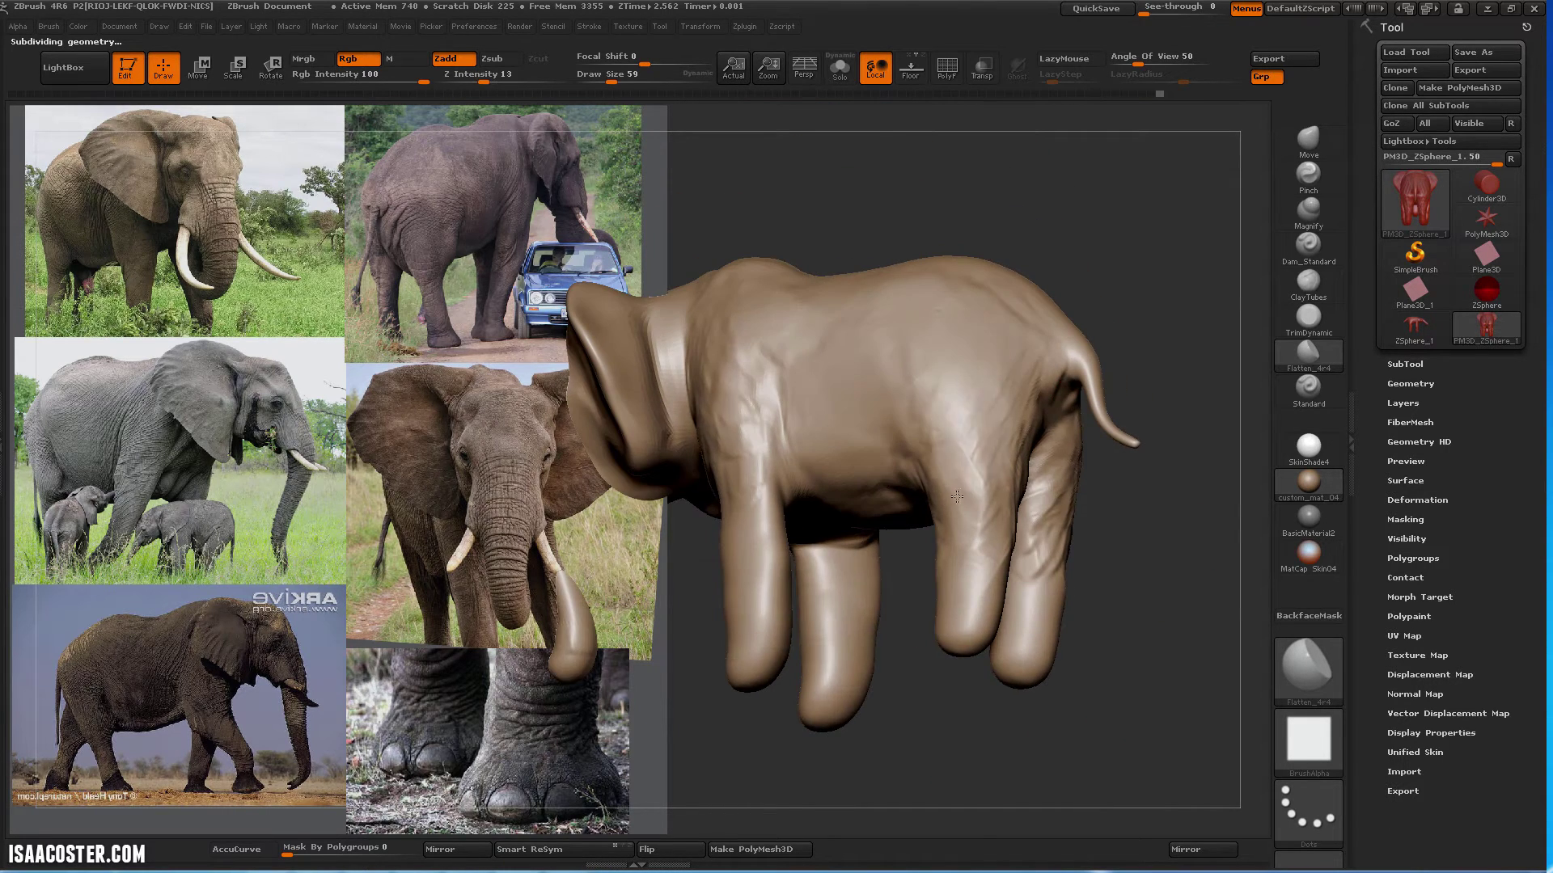
drag(957, 496, 884, 315)
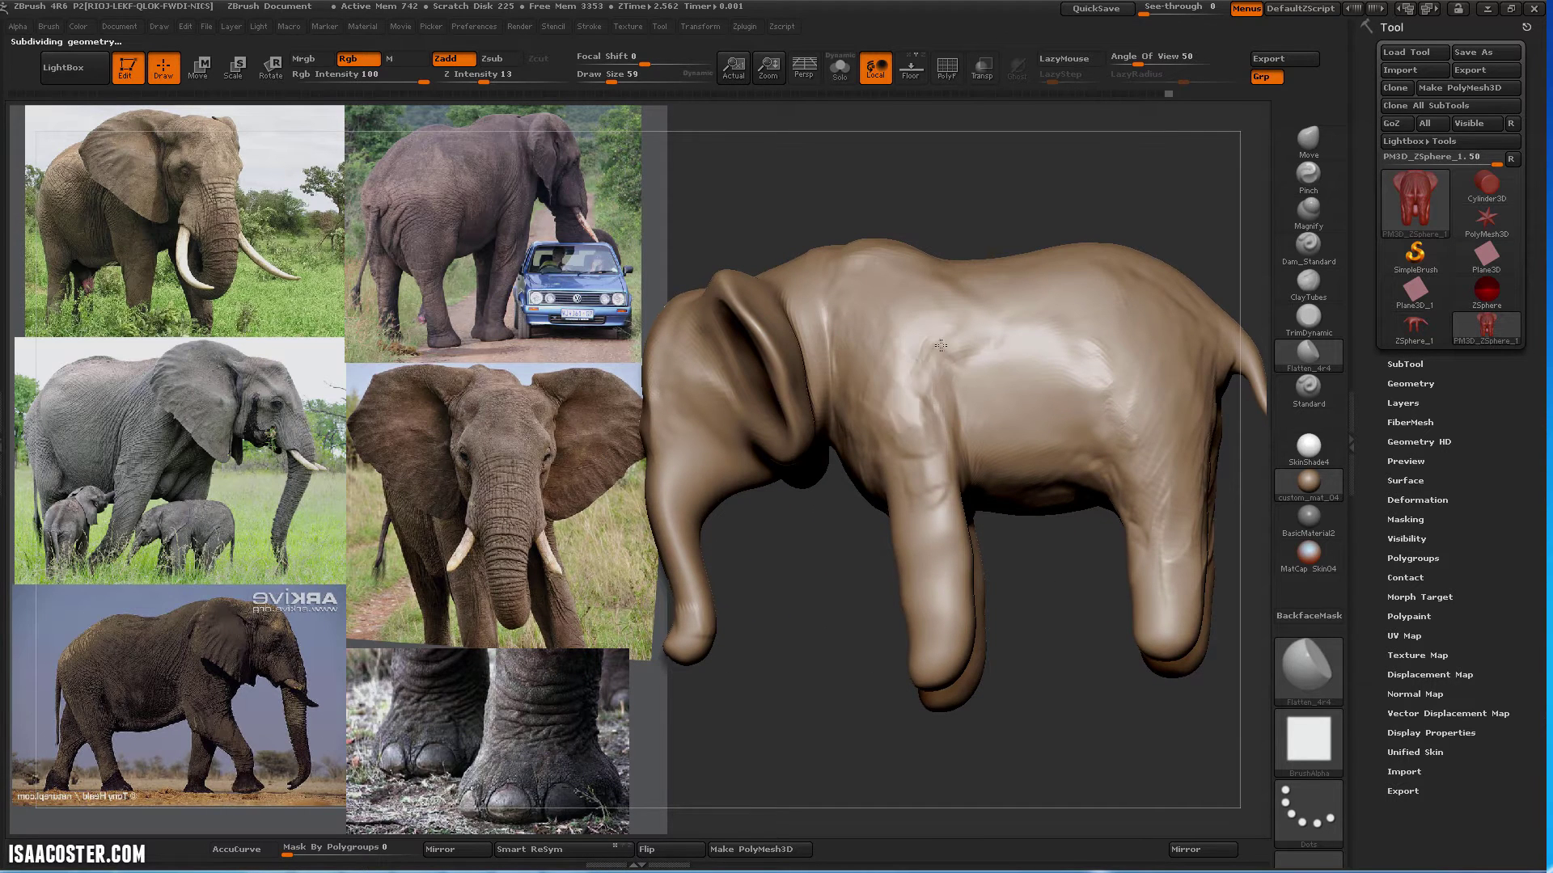
drag(985, 652, 951, 492)
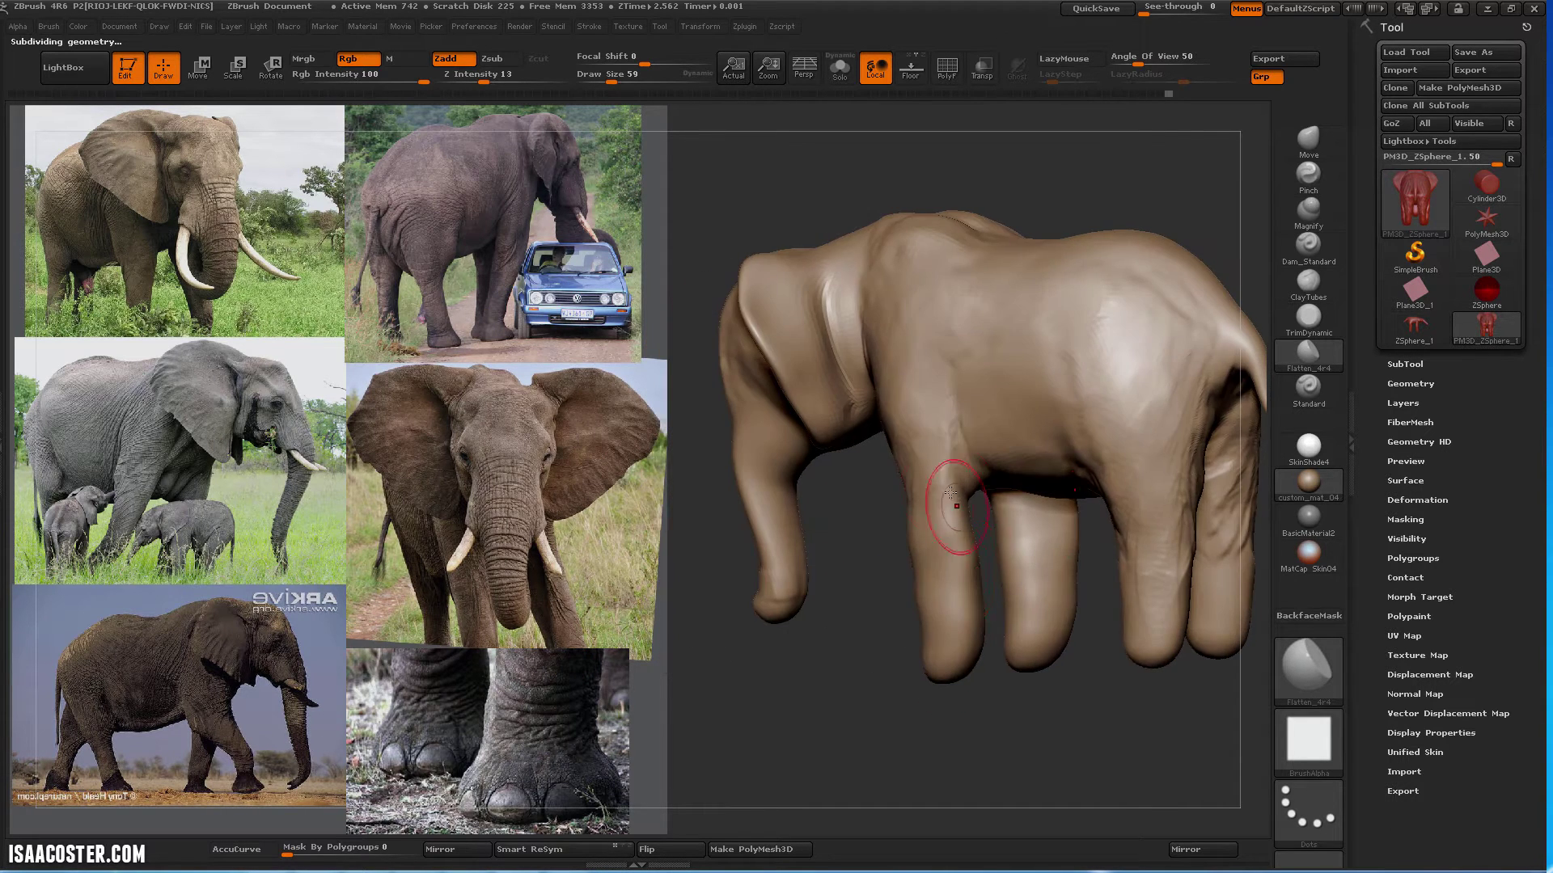
mouse_move(1072, 764)
mouse_down()
mouse_move(1047, 735)
mouse_move(1084, 749)
mouse_move(1131, 728)
mouse_up()
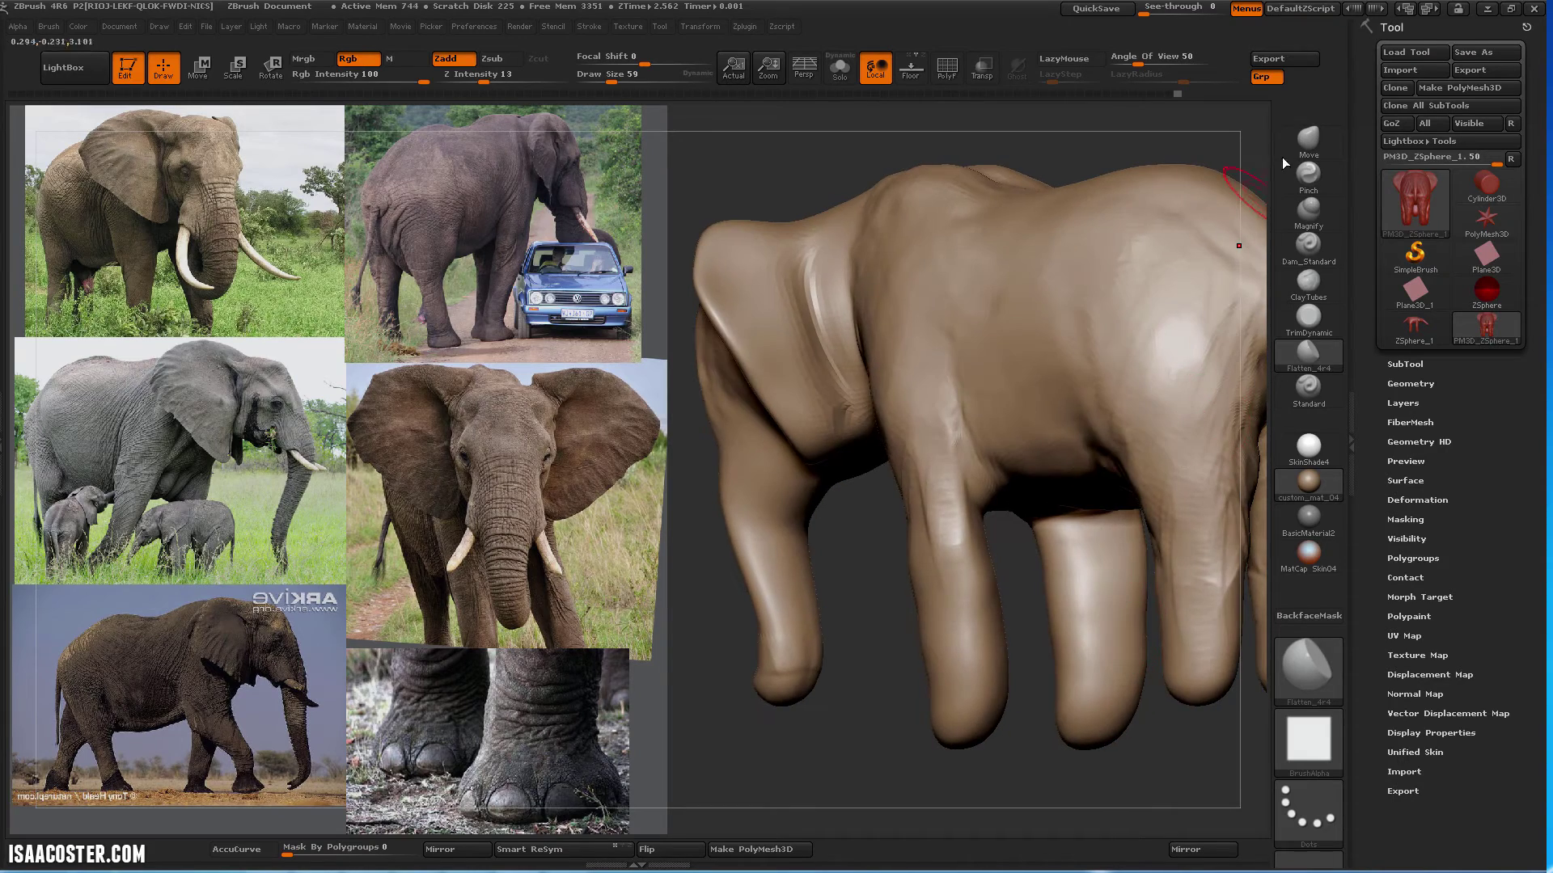
Adjust the belly and the front-leg area with the Move brush at draw size 118
click(1303, 144)
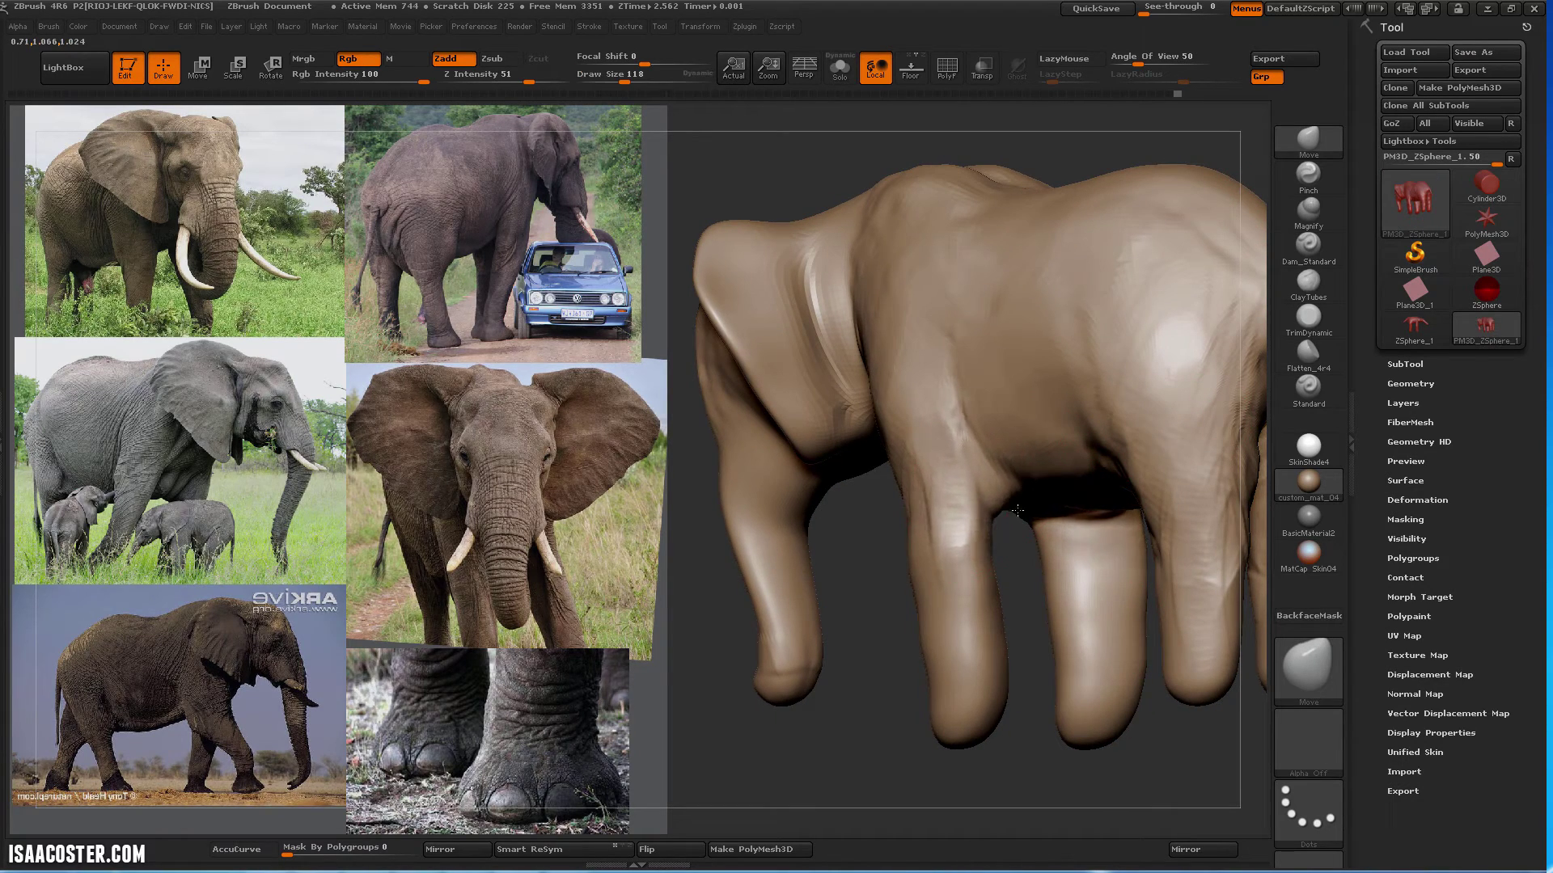
mouse_move(1178, 757)
mouse_down()
mouse_move(1136, 501)
mouse_move(1206, 755)
mouse_move(1193, 732)
mouse_up()
drag(1089, 584, 1125, 576)
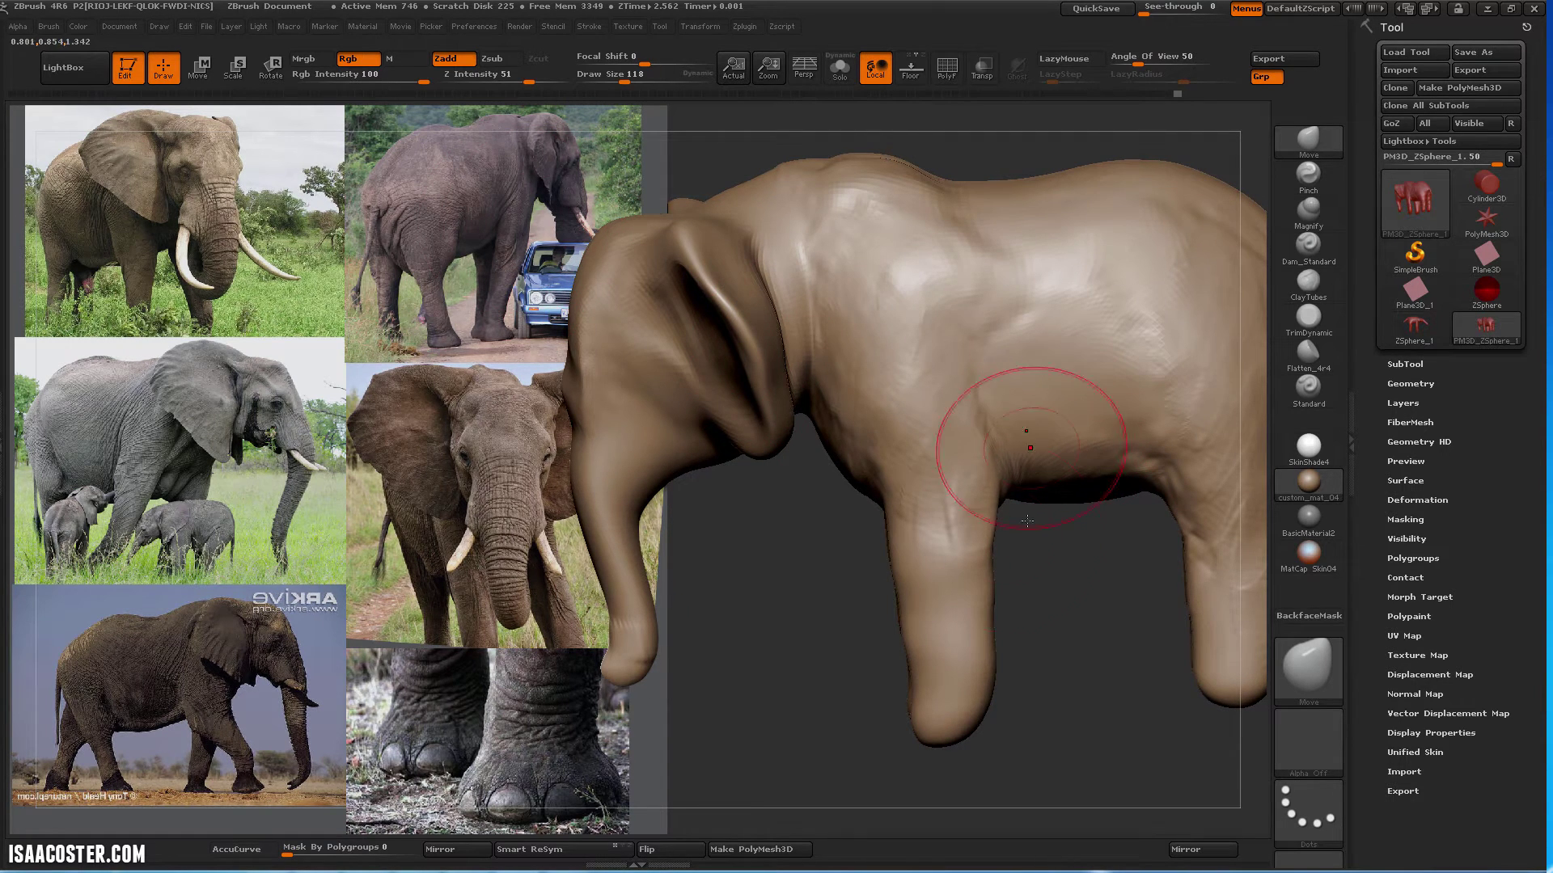
drag(1099, 575, 1027, 594)
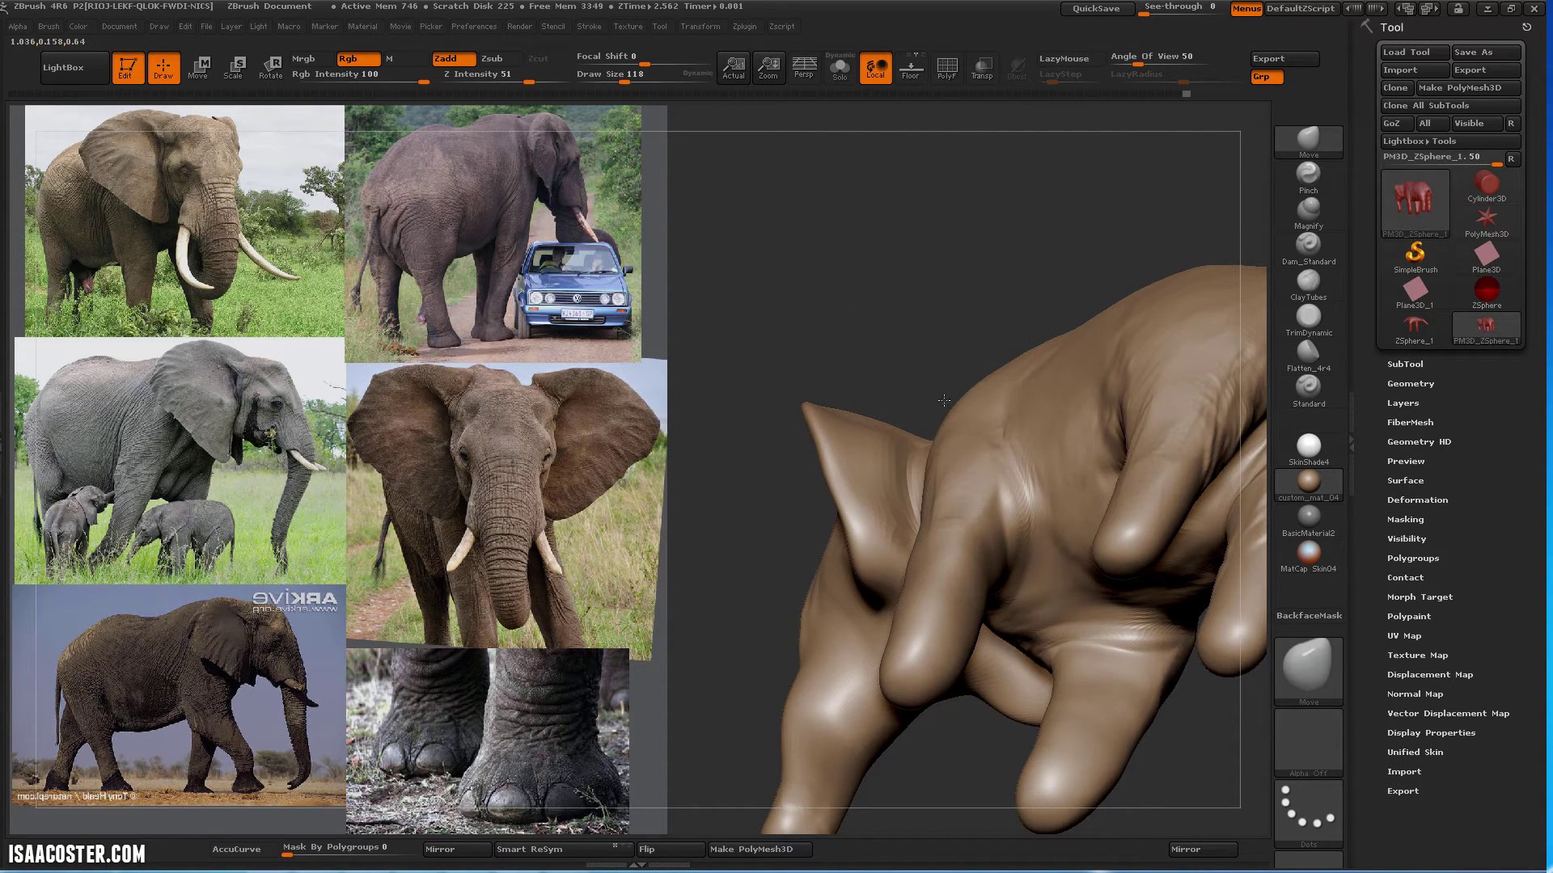
drag(945, 400, 1061, 647)
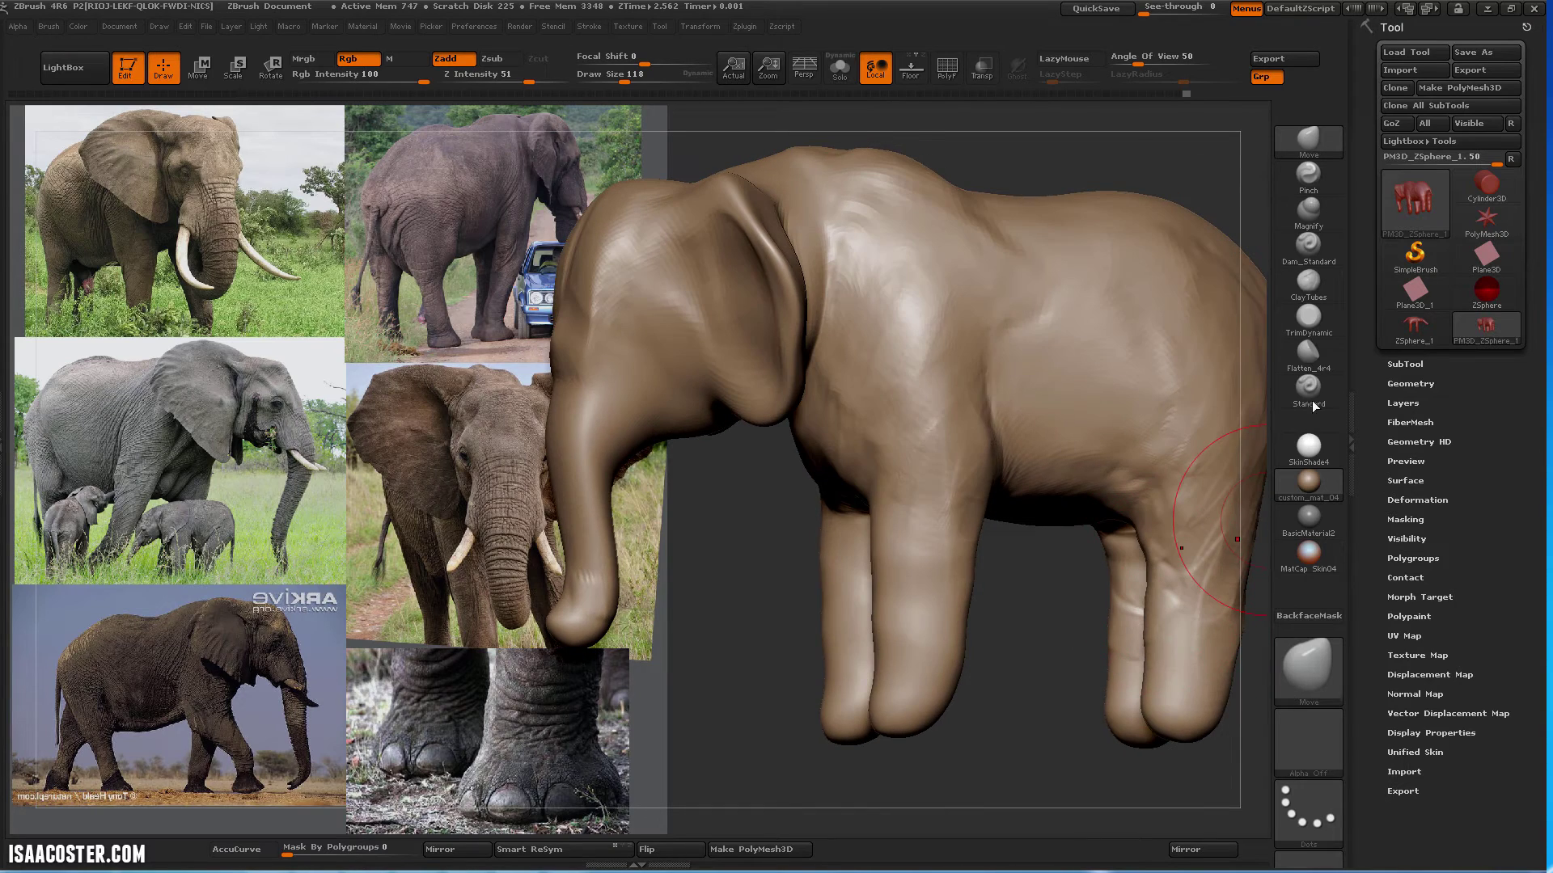
Flatten the shoulder plane running down into the upper front leg with the Flatten_4r4 brush at draw size 82
click(1308, 353)
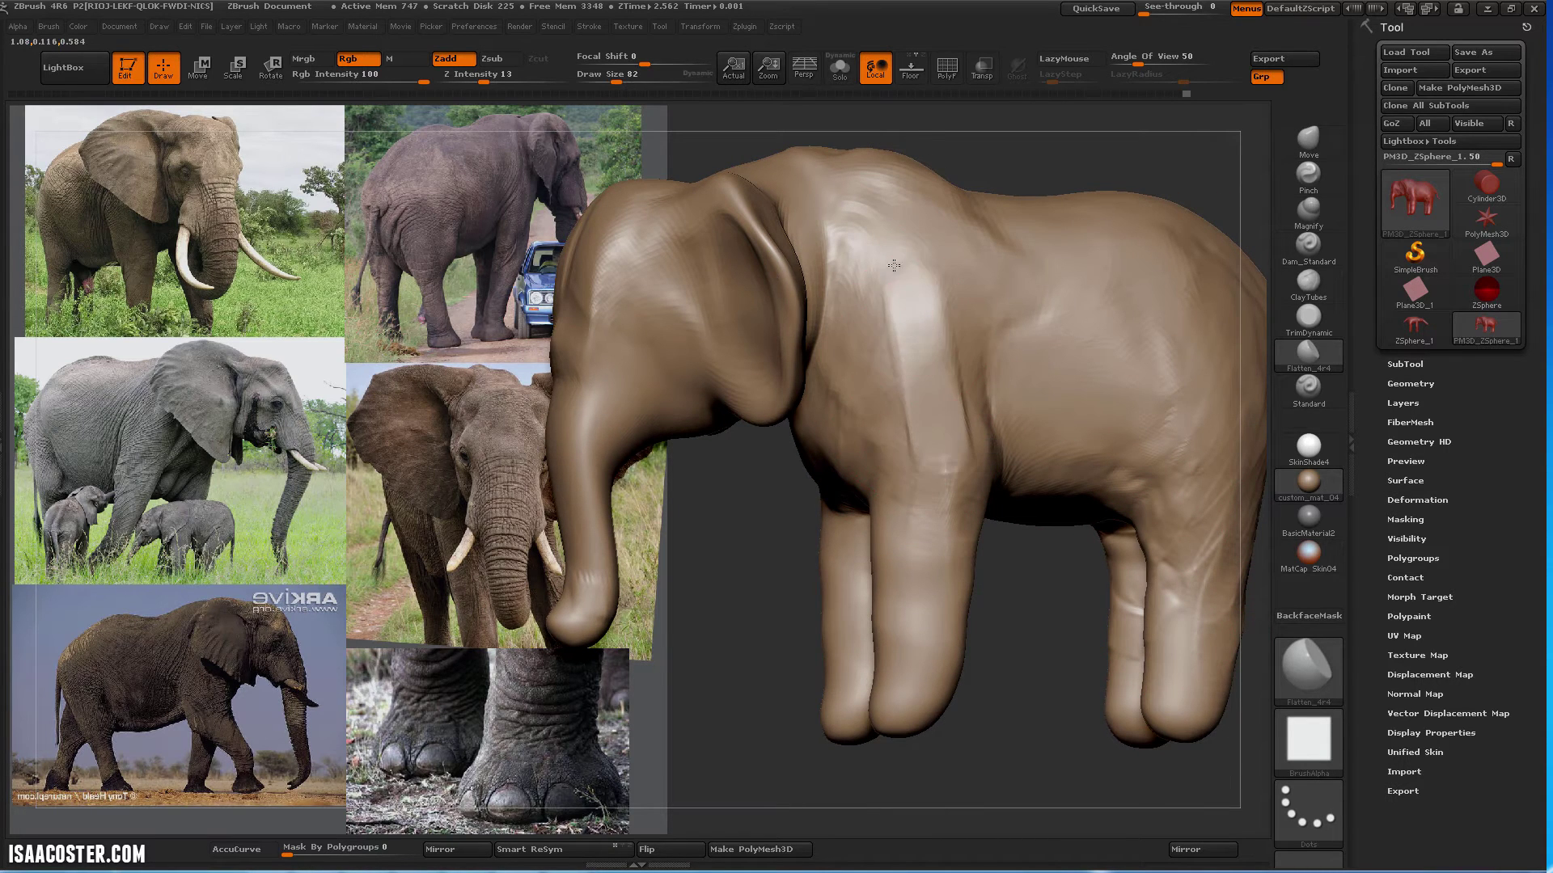
drag(893, 265, 892, 324)
drag(1009, 618, 929, 611)
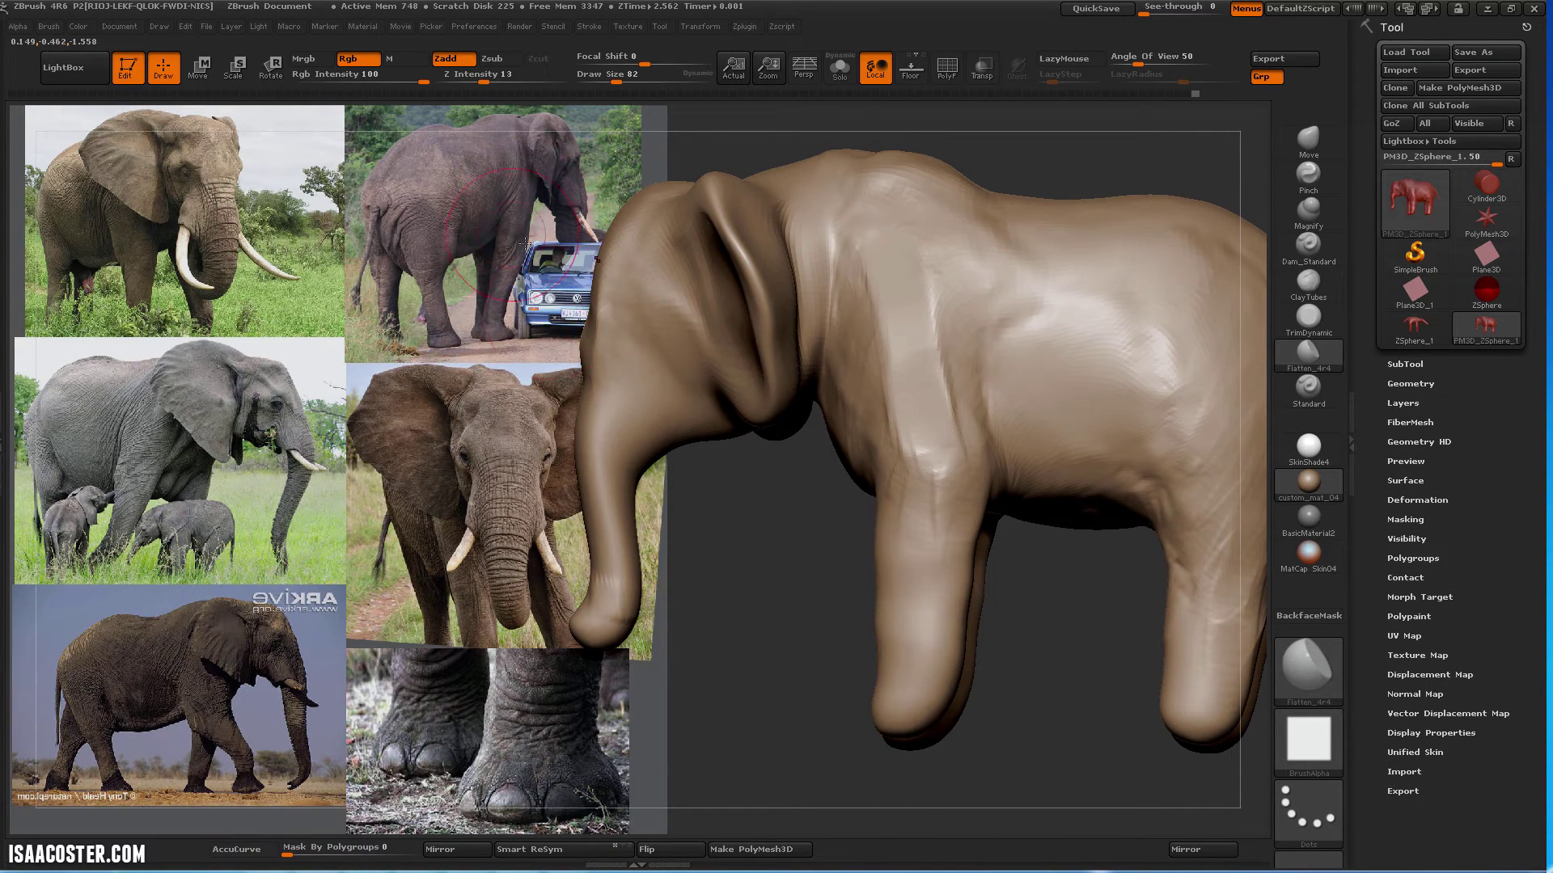
mouse_move(747, 632)
mouse_down()
mouse_move(796, 615)
mouse_move(828, 571)
mouse_move(924, 689)
mouse_move(1119, 717)
mouse_move(862, 666)
mouse_up()
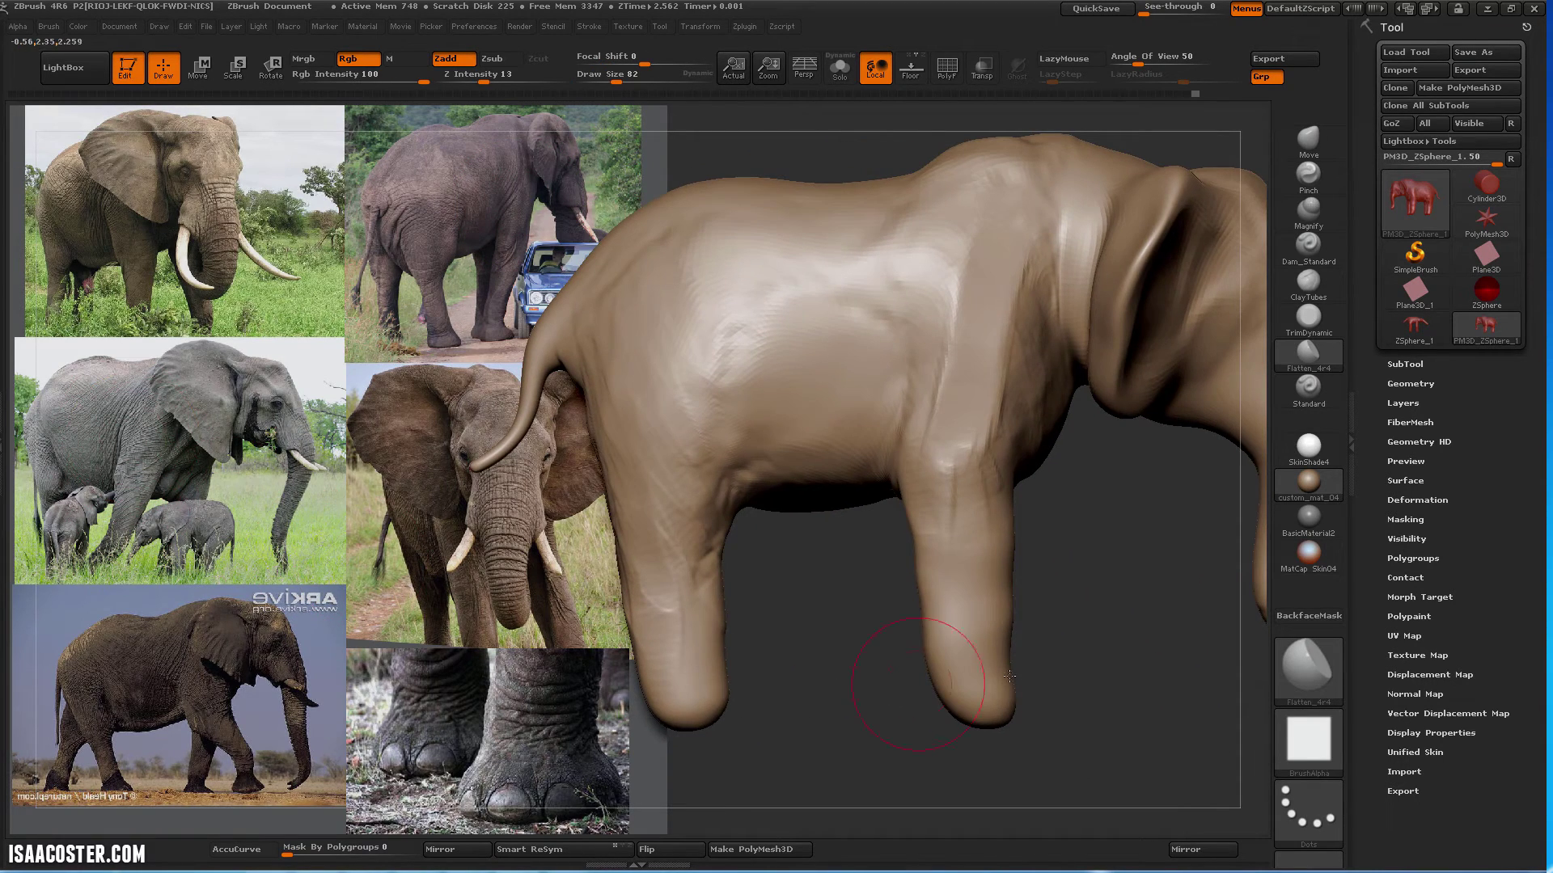
drag(1009, 676, 1235, 474)
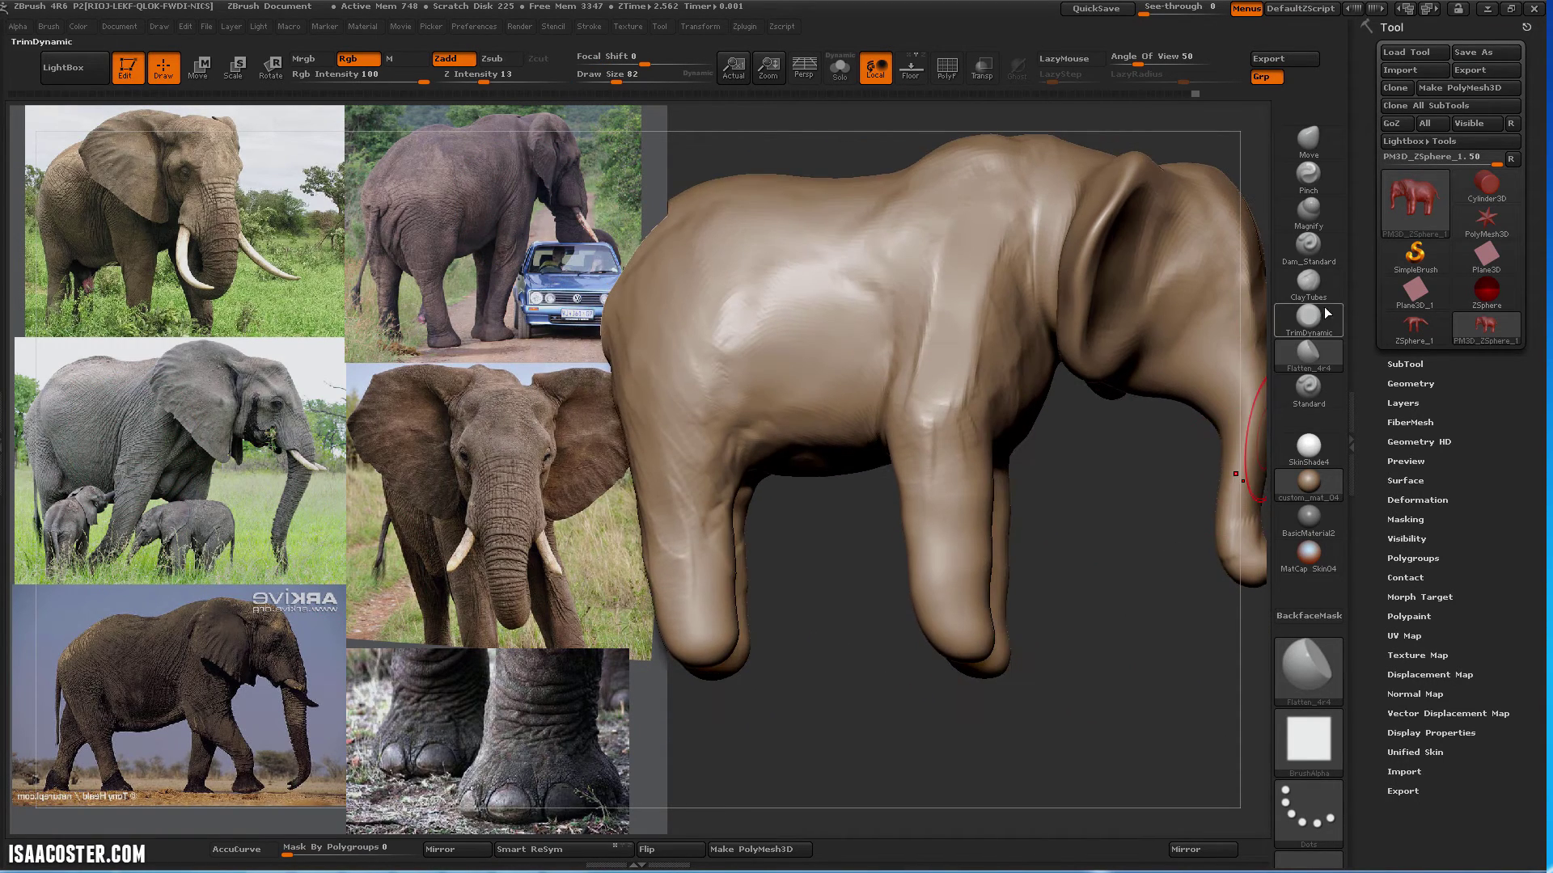
Carve and smooth creases between the front leg and chest with Dam_Standard at draw size 42 and Z Intensity 21
click(1310, 246)
key(s)
drag(1031, 401, 1019, 401)
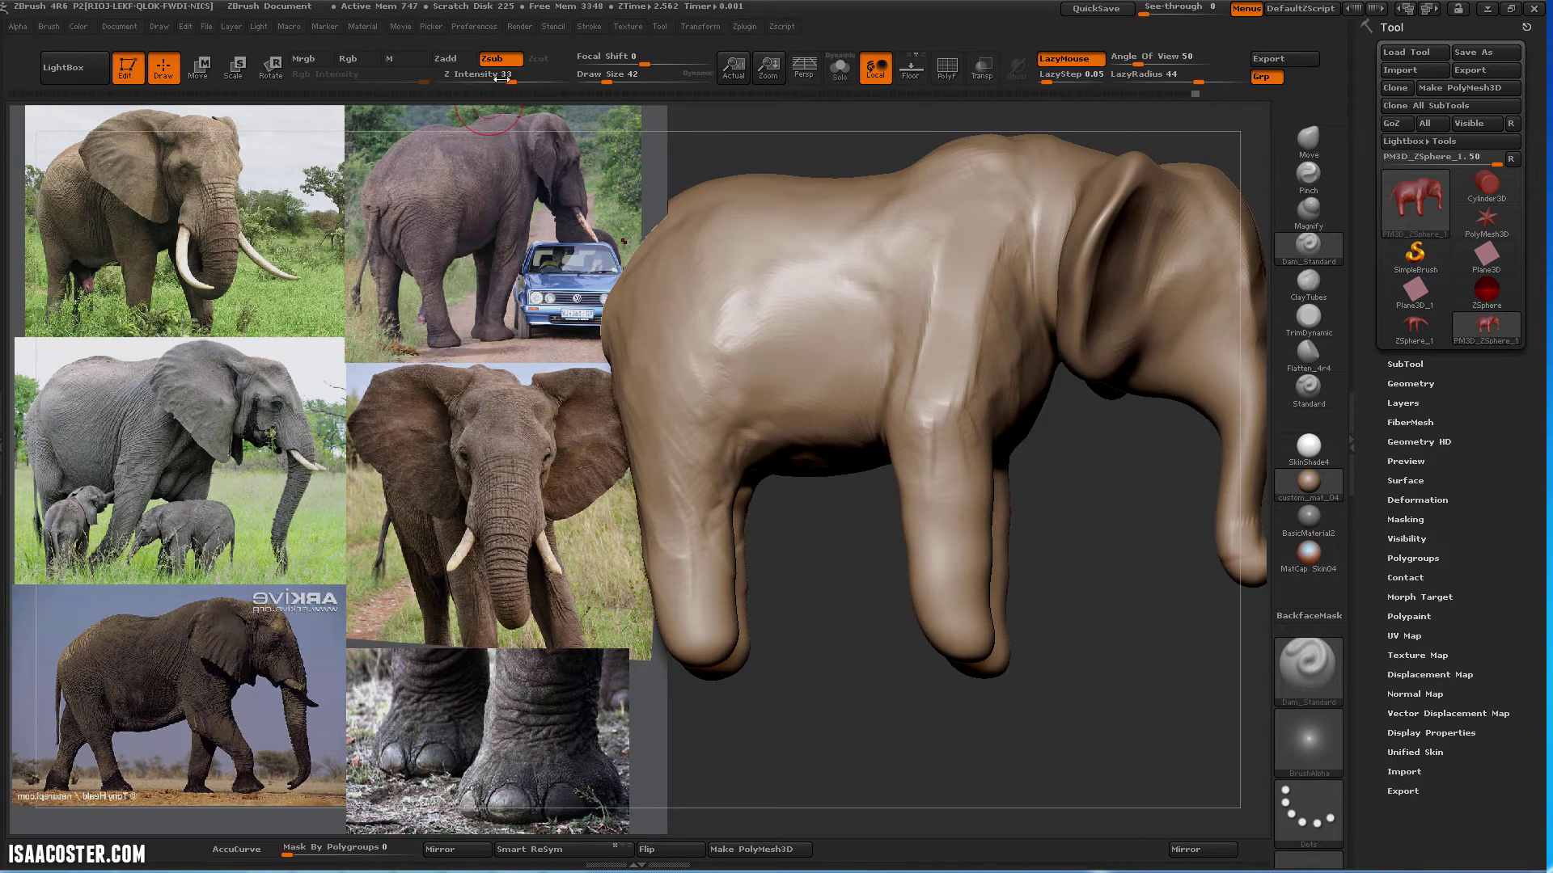
mouse_move(511, 77)
mouse_down()
mouse_move(478, 71)
mouse_move(498, 74)
mouse_up()
drag(1153, 537, 1079, 455)
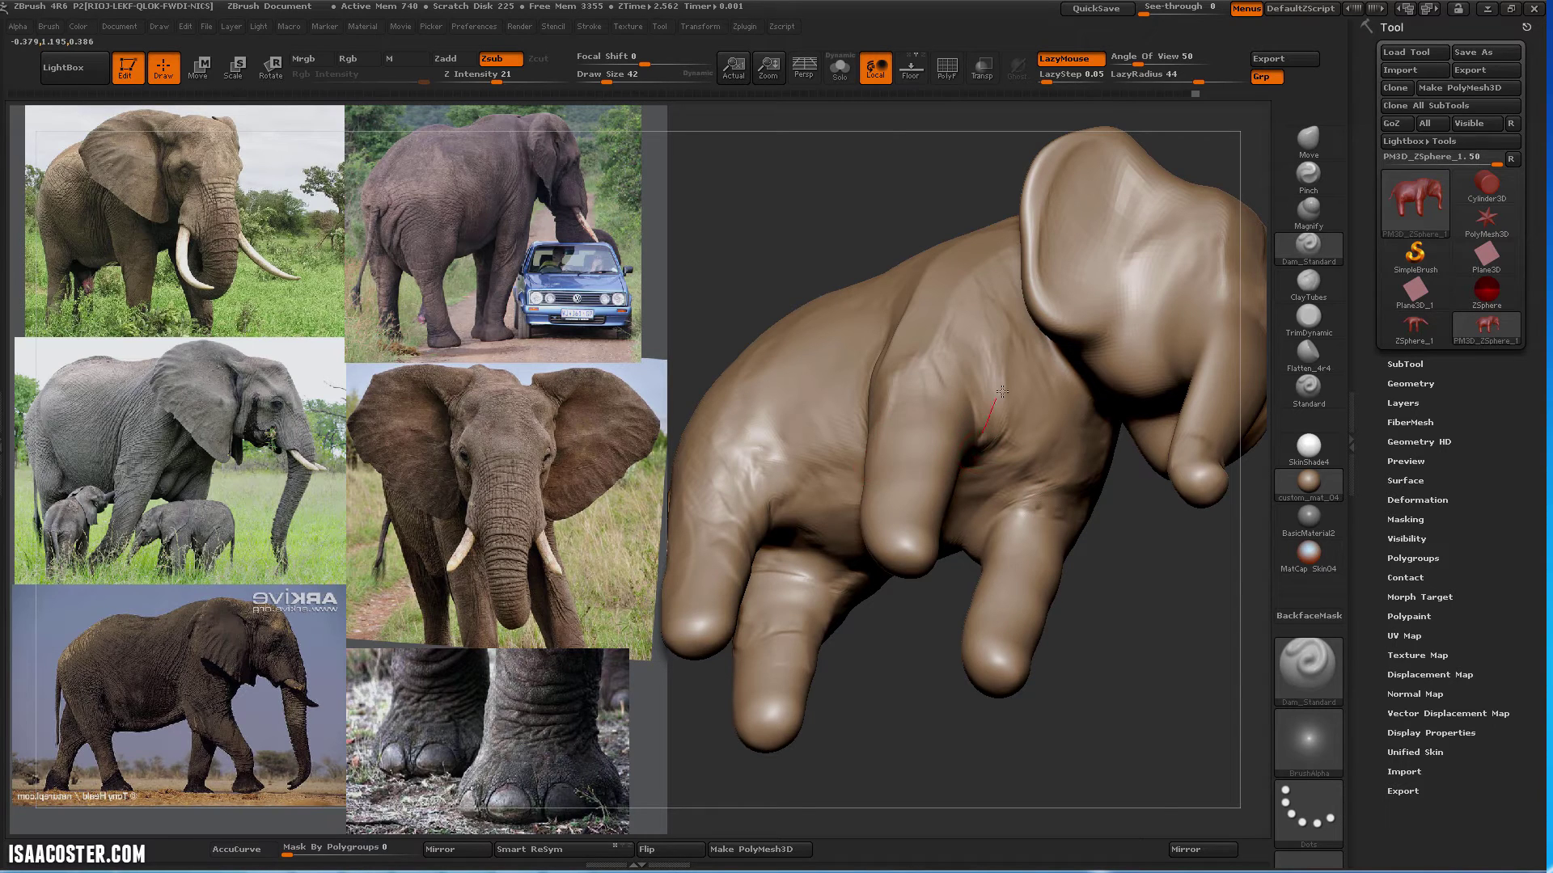
drag(964, 452, 957, 466)
drag(1040, 339, 974, 459)
drag(1164, 634, 1150, 558)
drag(999, 361, 936, 455)
mouse_move(1194, 594)
mouse_down()
mouse_move(1175, 649)
mouse_move(1189, 700)
mouse_move(1124, 623)
mouse_up()
drag(1013, 437, 974, 465)
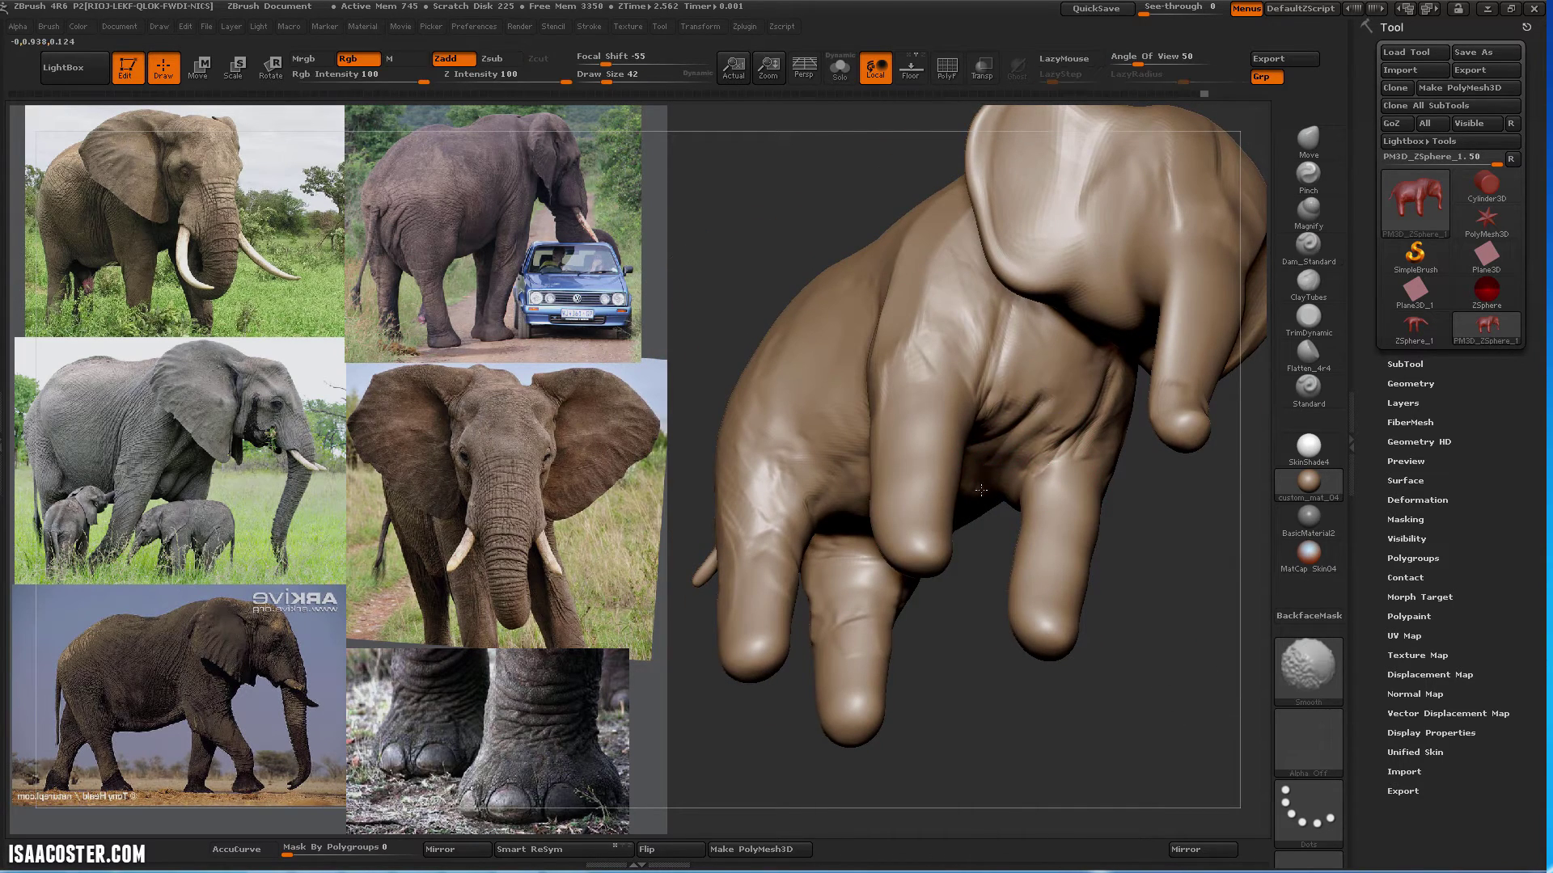
Mask the body behind the neck, raise the head with Transpose Rotate, and clear the mask
mouse_move(1197, 594)
mouse_down()
mouse_move(1203, 672)
mouse_move(1178, 721)
mouse_move(1192, 662)
mouse_move(1134, 649)
mouse_move(1106, 618)
mouse_move(1116, 598)
mouse_up()
mouse_move(1183, 394)
ctrl+mouse_down()
mouse_move(1070, 648)
mouse_move(922, 453)
mouse_move(894, 388)
mouse_move(970, 154)
mouse_move(1093, 224)
ctrl+mouse_up()
ctrl+click(1093, 224)
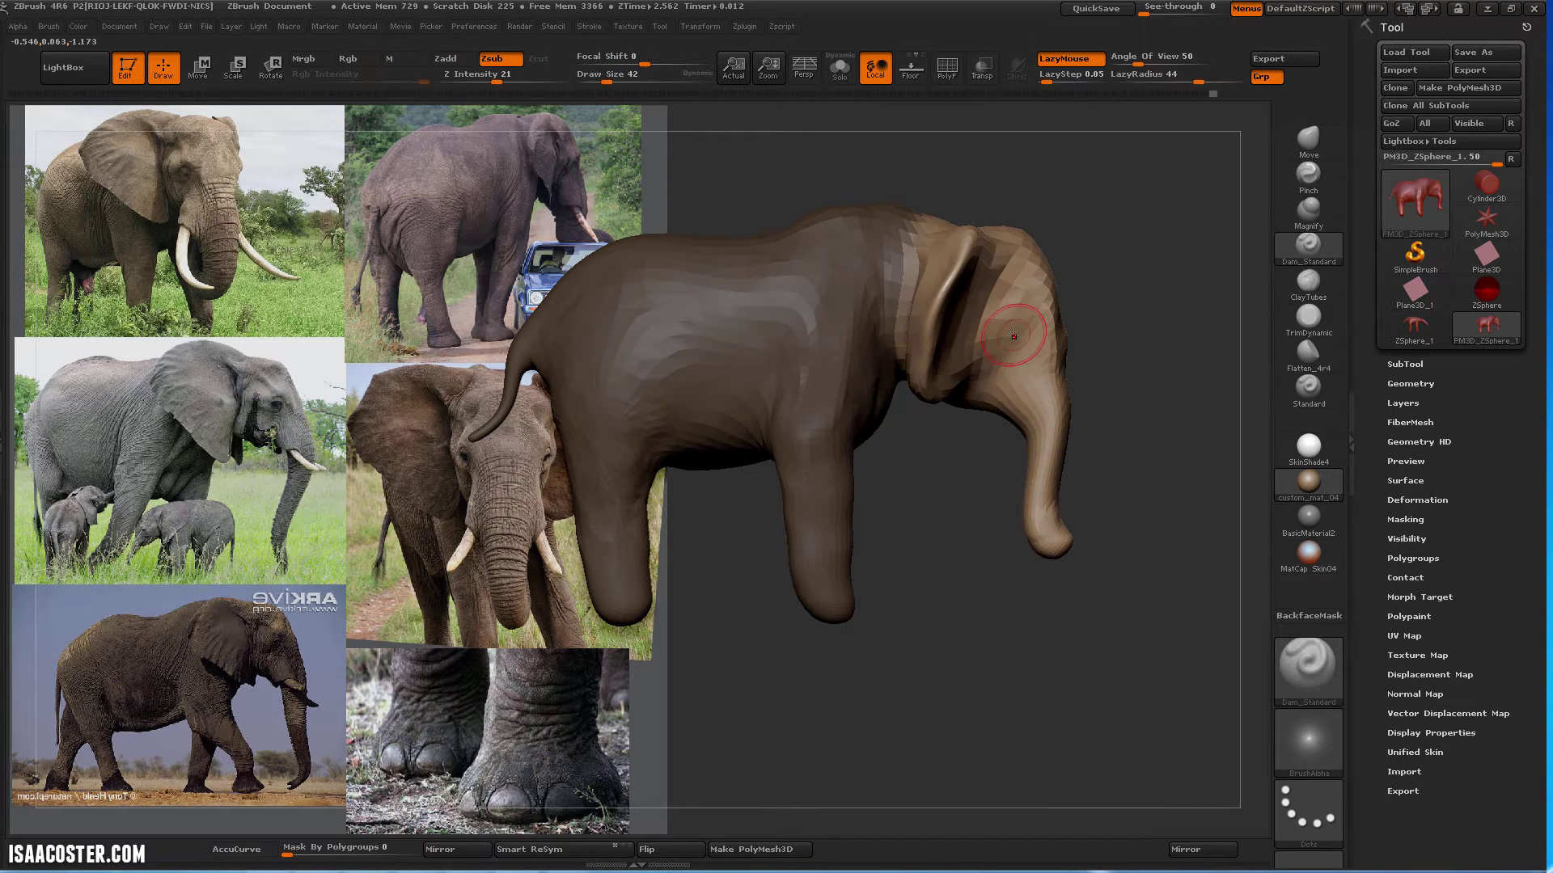
key(r)
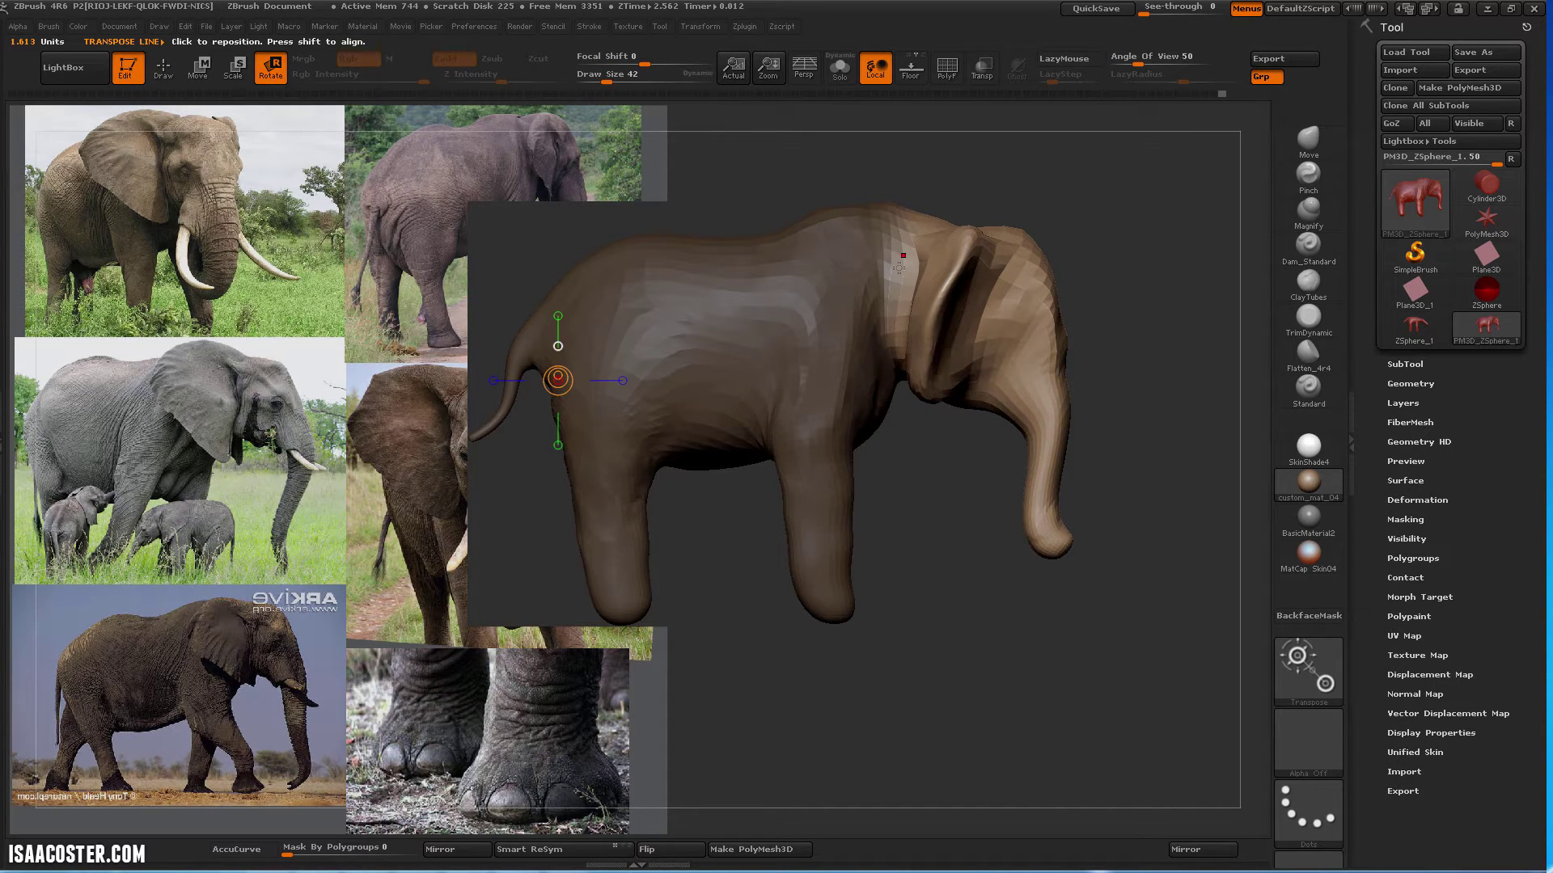
shift+drag(898, 267, 1152, 285)
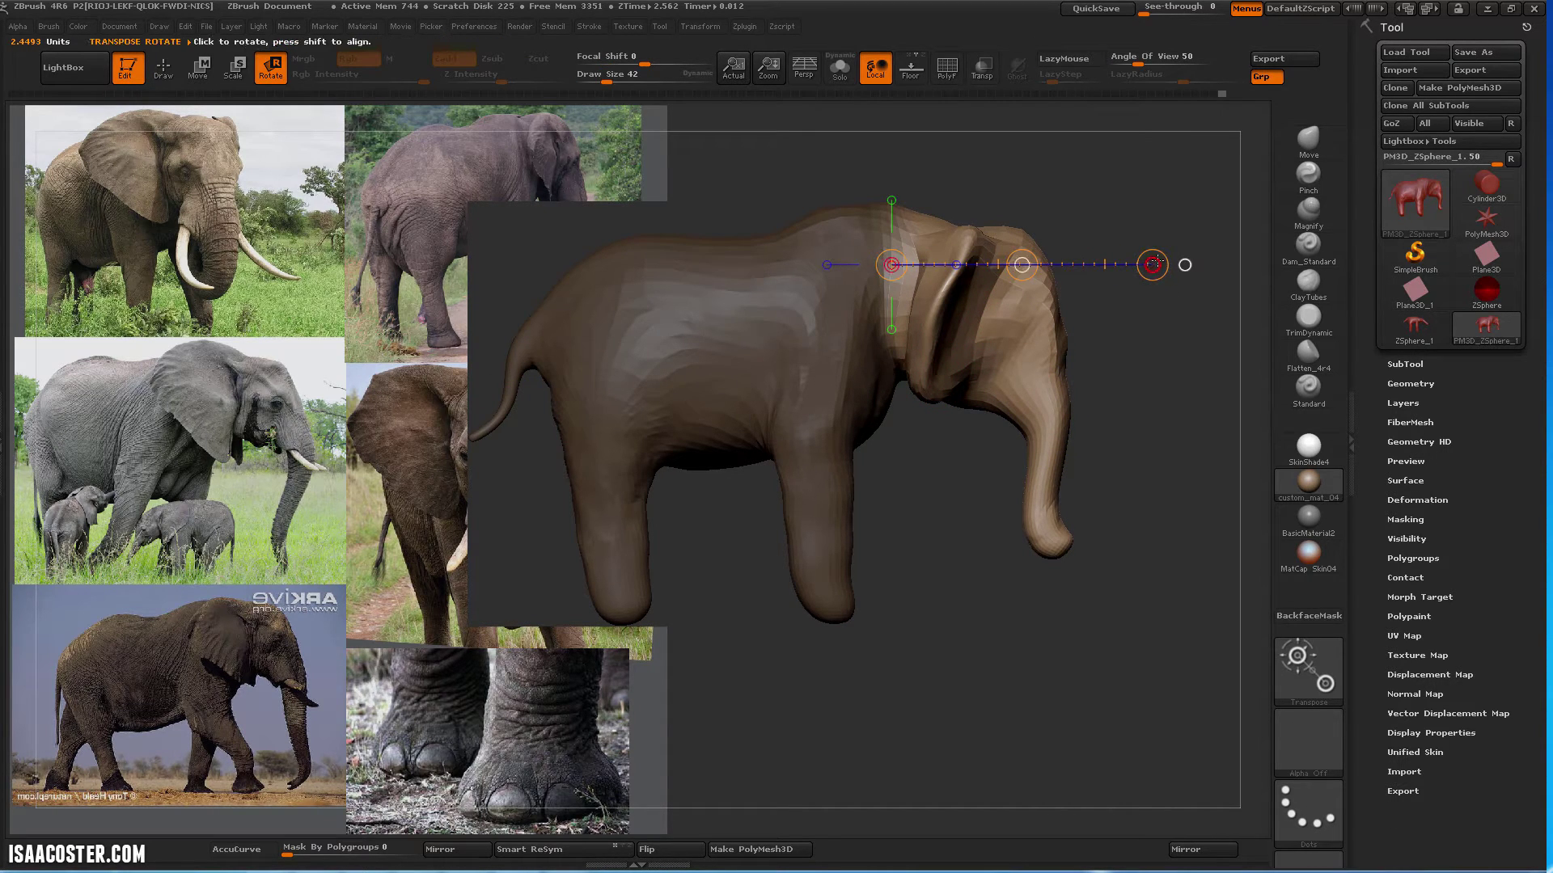
drag(1156, 260, 1169, 215)
ctrl+drag(1197, 456, 1168, 477)
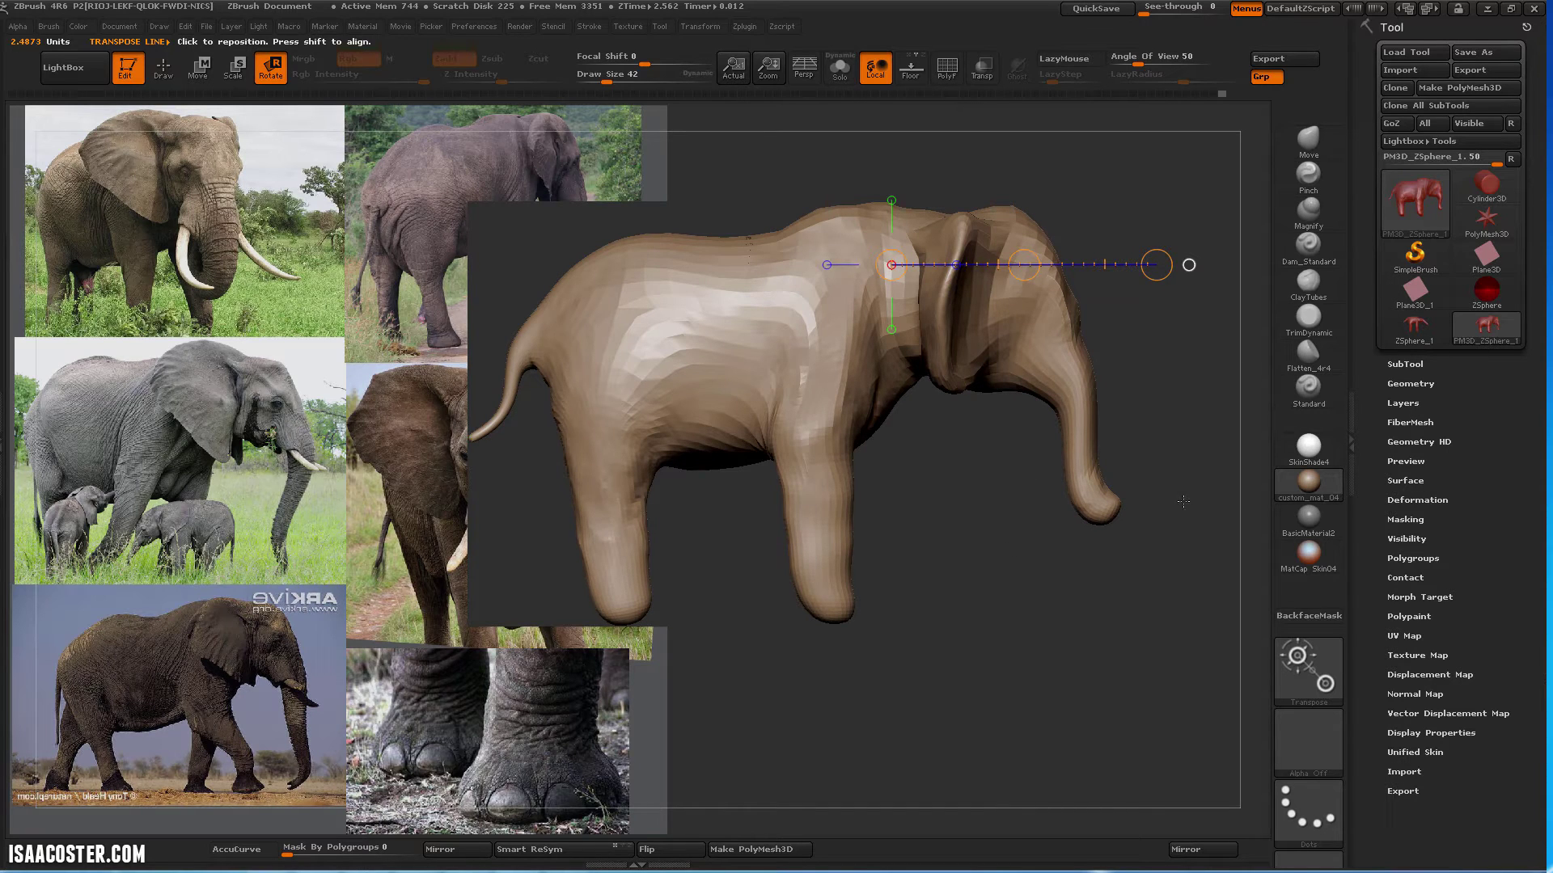
Mask everything except the trunk and lengthen the trunk downward with Transpose Move
mouse_move(1174, 511)
ctrl+mouse_down()
mouse_move(997, 380)
mouse_move(1097, 327)
mouse_move(1086, 167)
ctrl+mouse_up()
ctrl+click(1078, 367)
key(ctrl+i)
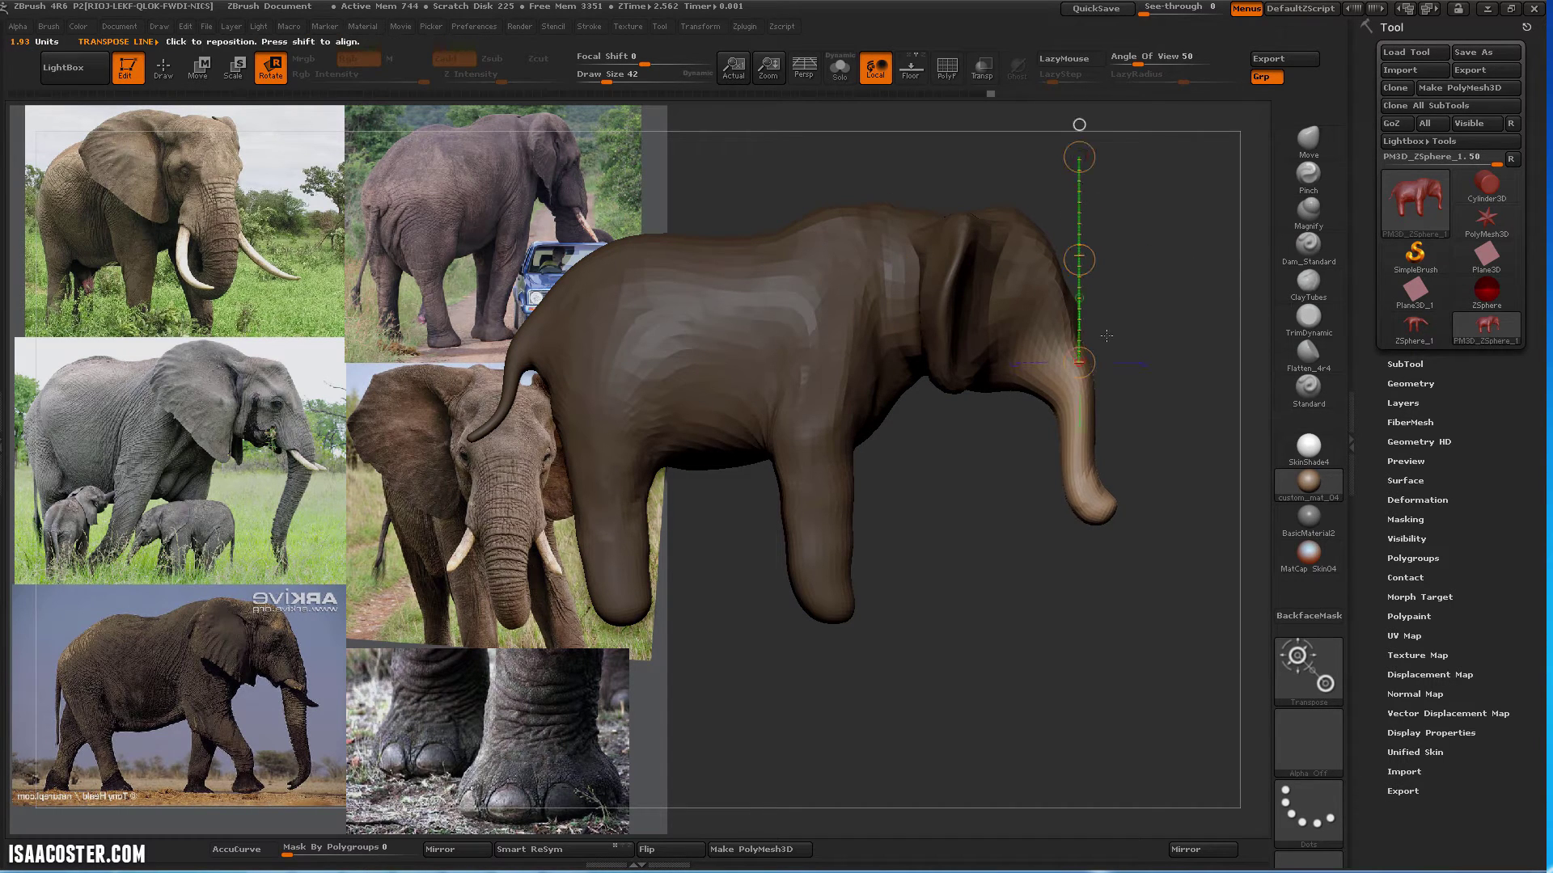
key(w)
drag(1079, 363, 1067, 454)
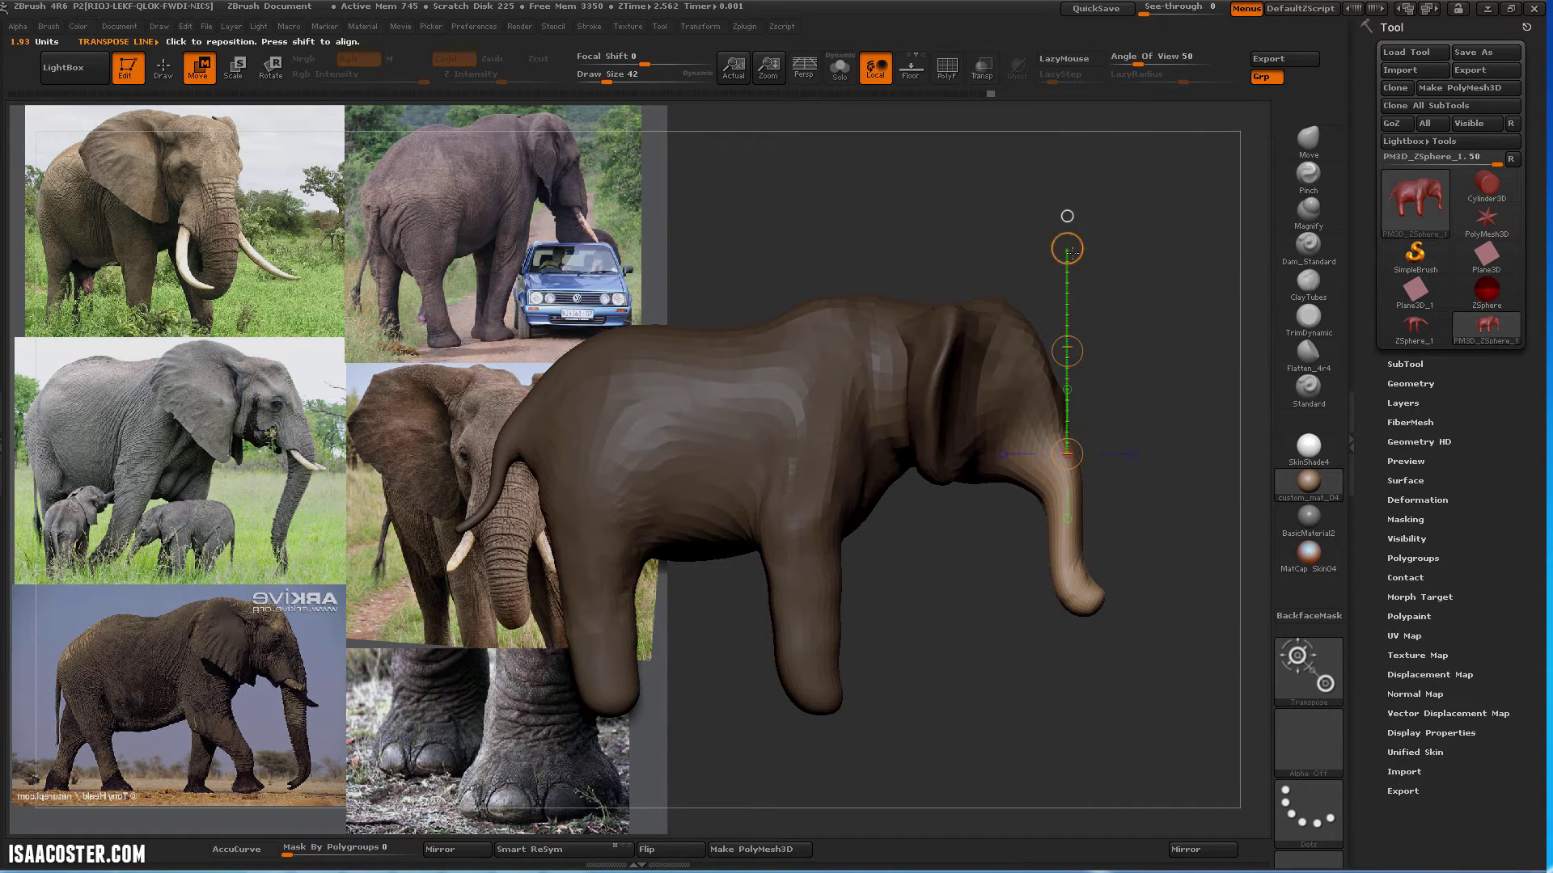
drag(1068, 250, 1061, 147)
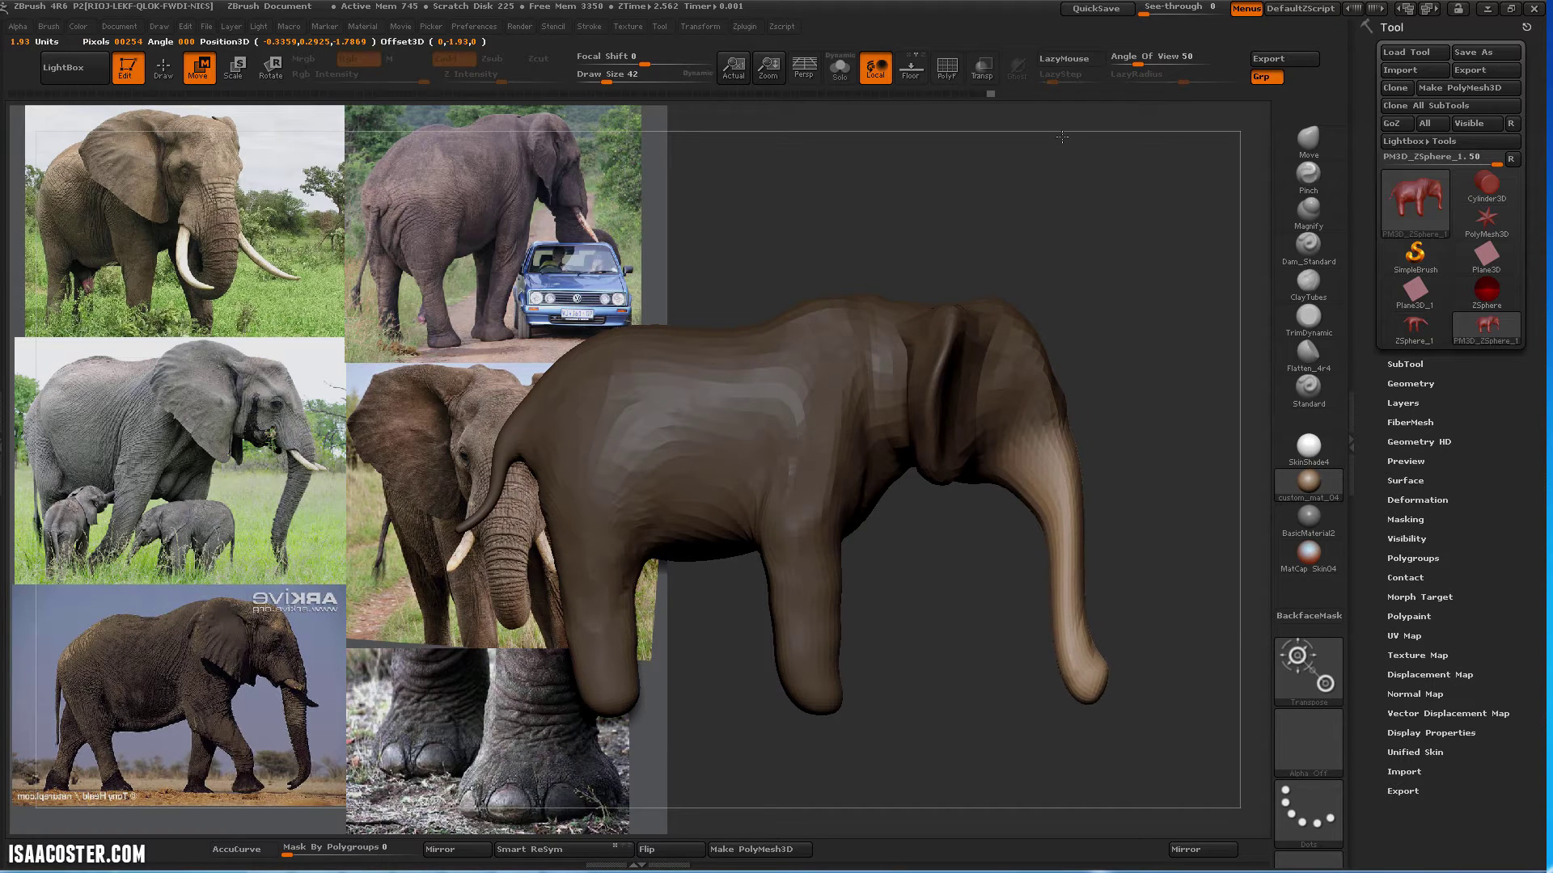
Taper the trunk's tip, then return to Draw mode and clear the mask
drag(1155, 490, 1195, 546)
mouse_move(1143, 459)
mouse_down()
mouse_move(1207, 454)
mouse_move(1181, 478)
mouse_move(1167, 437)
mouse_move(1171, 456)
mouse_move(1091, 397)
mouse_move(1085, 513)
mouse_move(1127, 631)
mouse_up()
key(q)
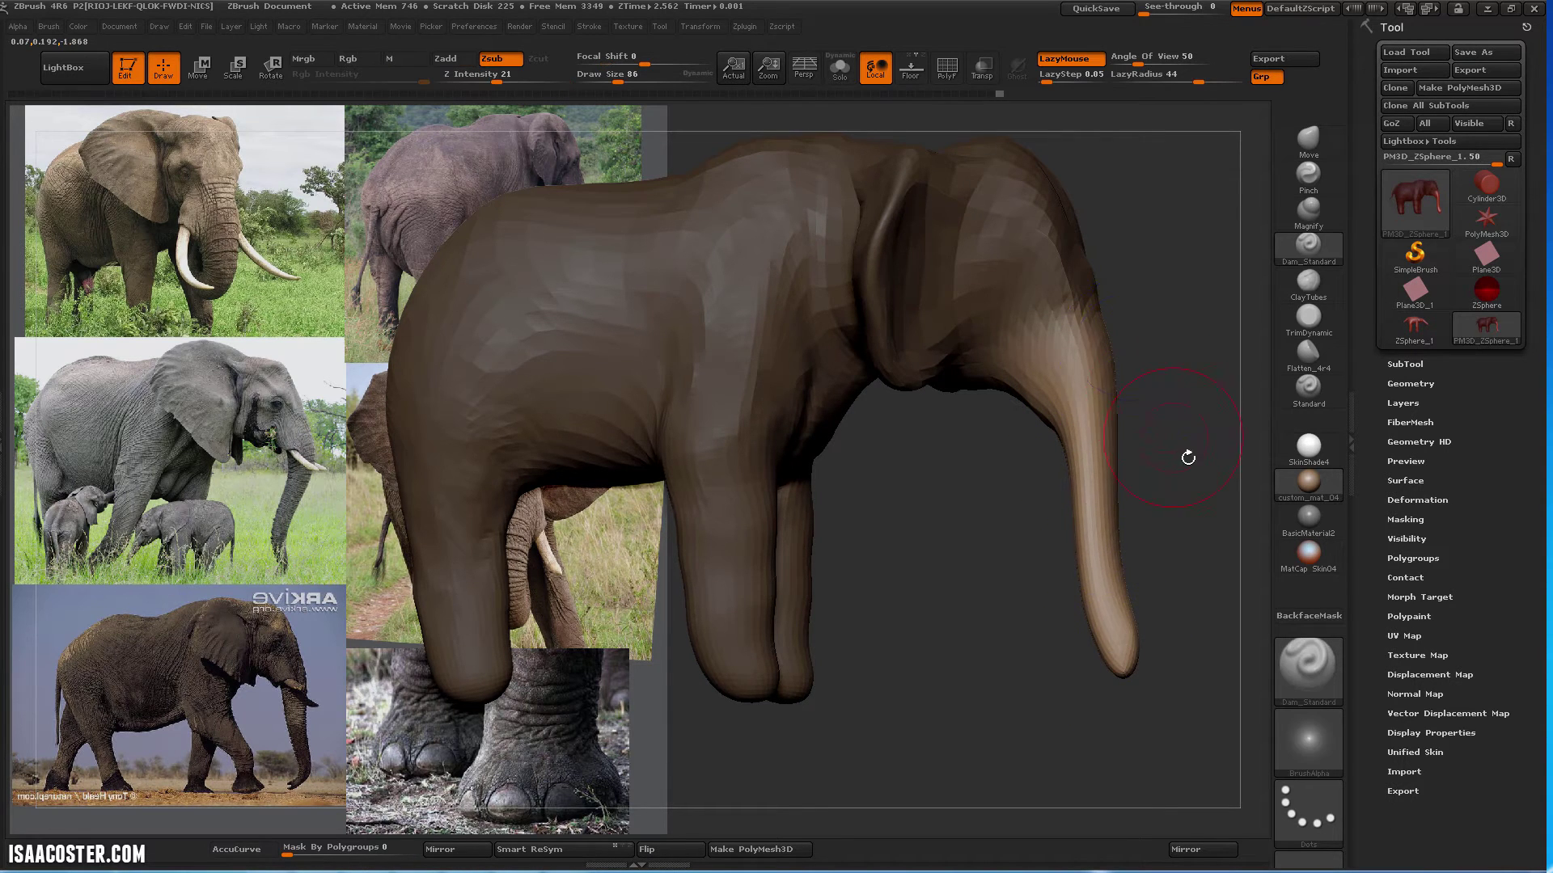
drag(1188, 454, 1035, 510)
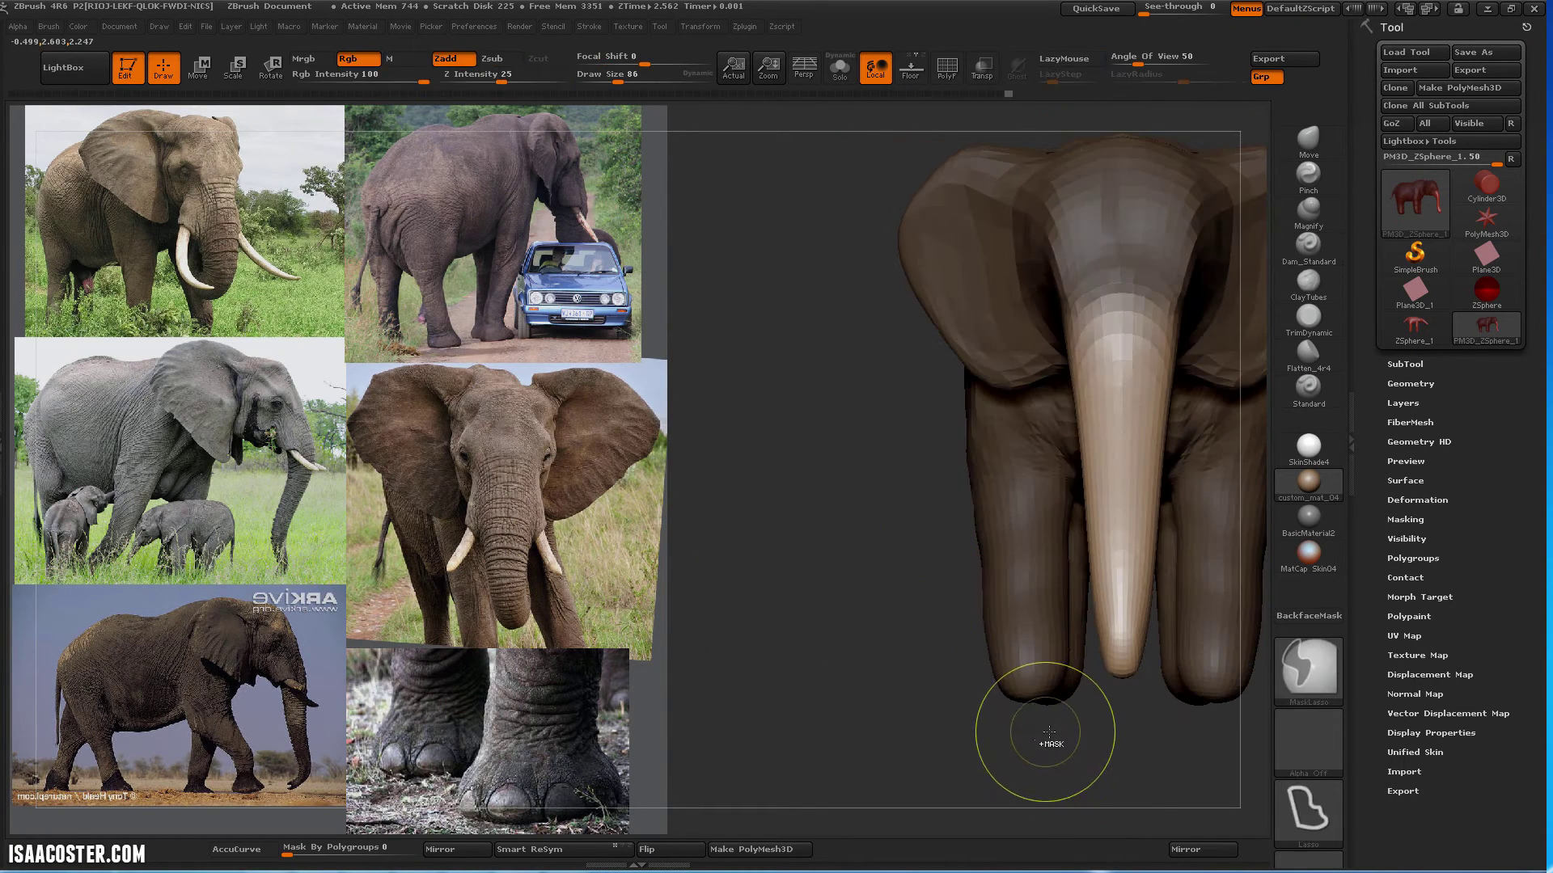
ctrl+drag(1050, 741, 1002, 711)
mouse_move(814, 546)
alt+mouse_down()
mouse_move(818, 499)
mouse_move(817, 572)
mouse_move(878, 558)
mouse_move(455, 483)
alt+mouse_up()
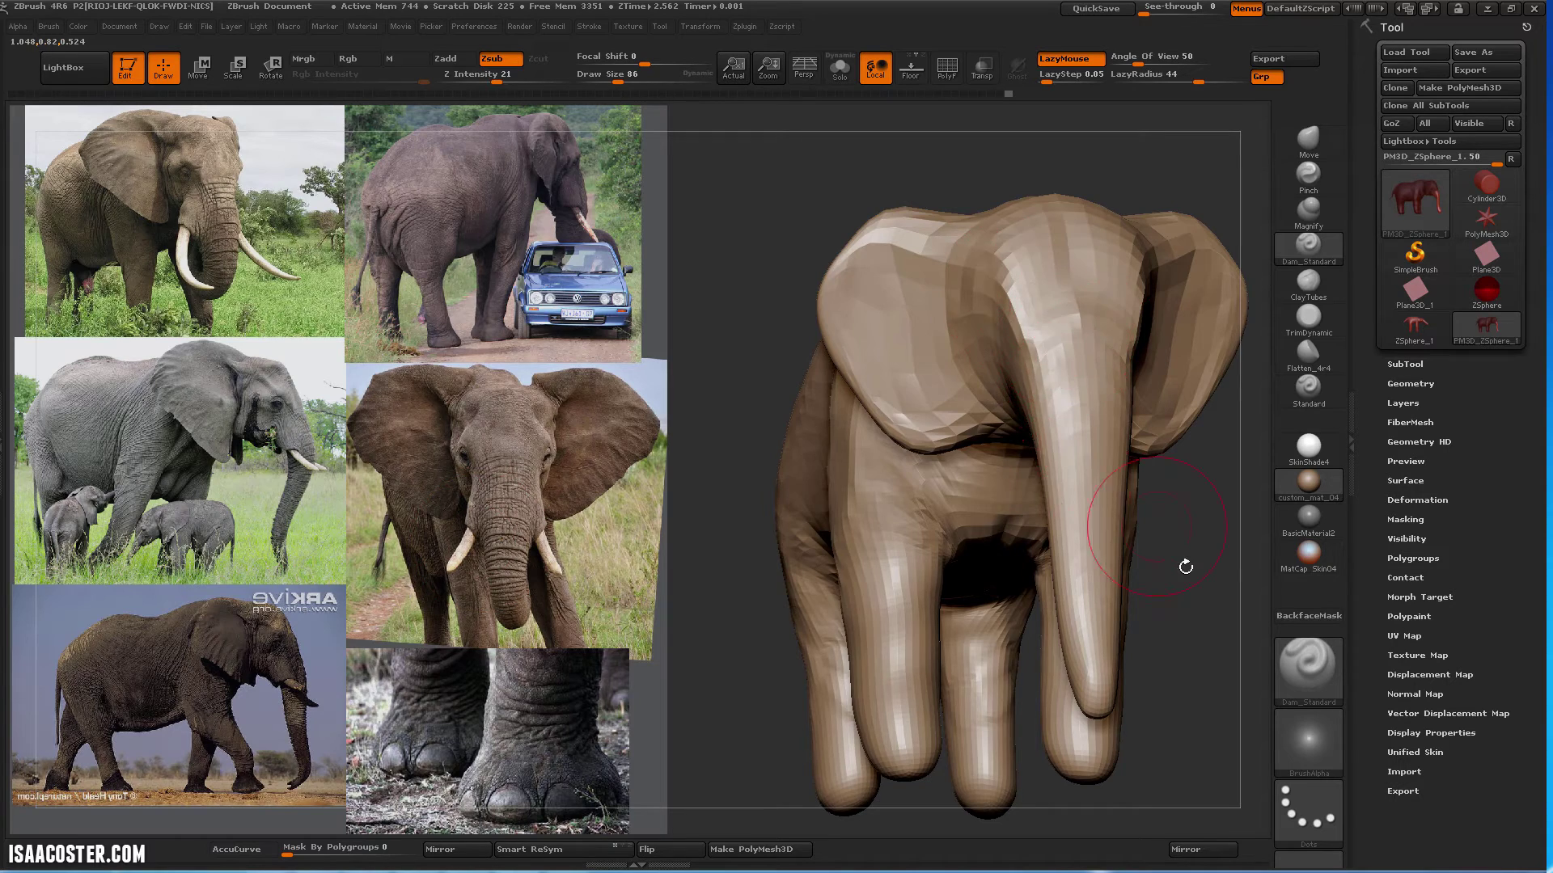
Build up the cheek and the side of the face with the ClayTubes brush at draw size 62 on a higher subdivision level
drag(1181, 562, 1298, 285)
click(1303, 283)
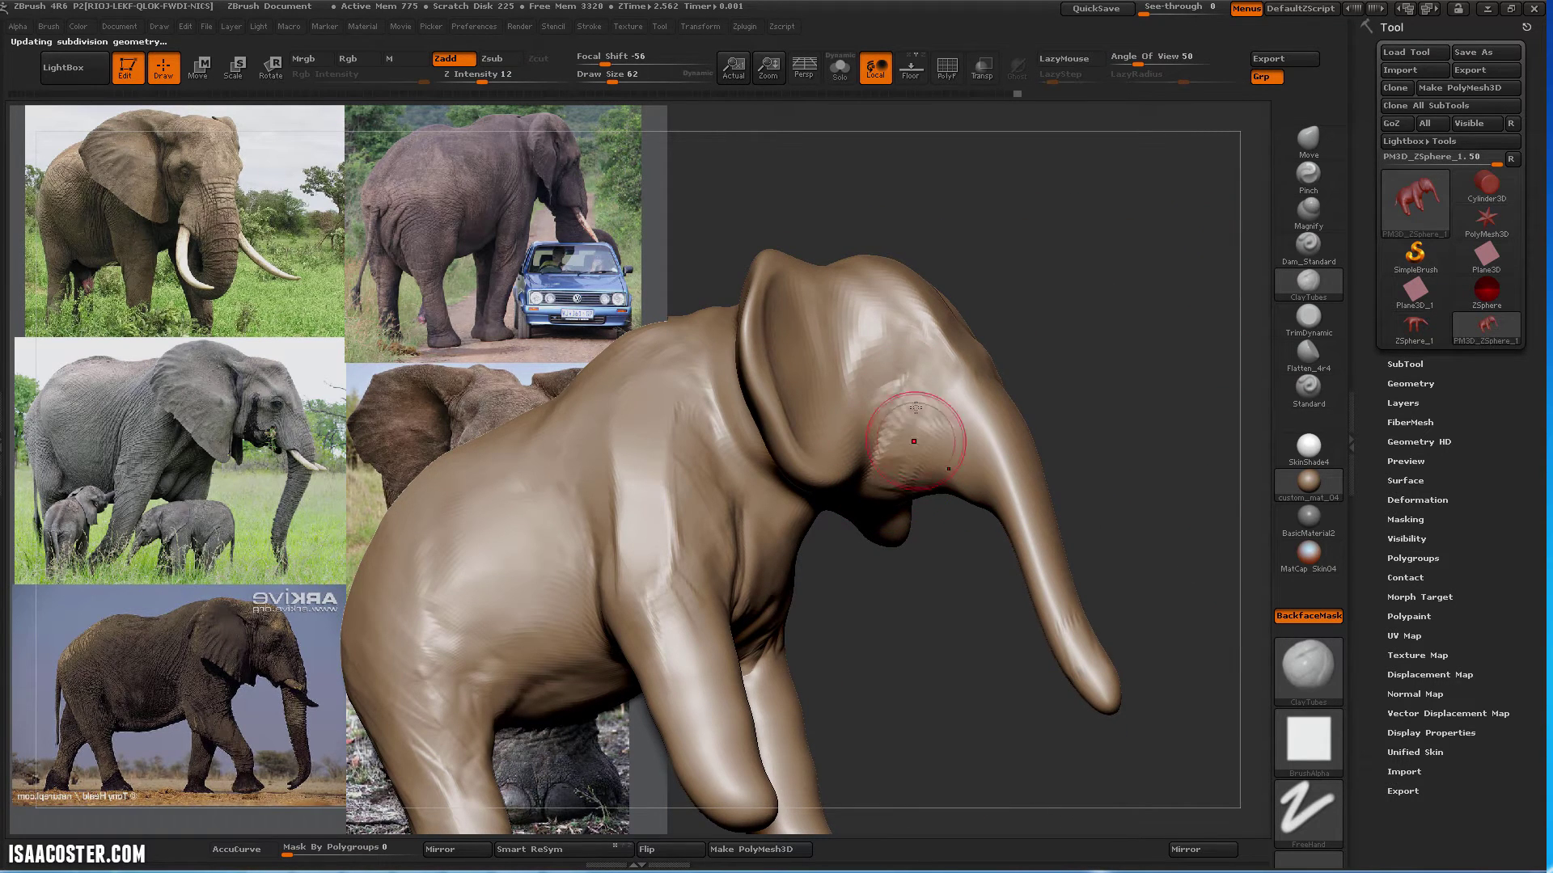
mouse_move(915, 407)
mouse_down()
mouse_move(899, 396)
mouse_move(918, 469)
mouse_up()
mouse_move(923, 590)
mouse_down()
mouse_move(914, 448)
mouse_move(930, 485)
mouse_move(890, 457)
mouse_move(908, 485)
mouse_move(846, 477)
mouse_move(828, 495)
mouse_up()
drag(1008, 340, 1011, 389)
mouse_move(908, 472)
mouse_down()
mouse_move(919, 461)
mouse_move(897, 477)
mouse_up()
mouse_move(1040, 389)
mouse_down()
mouse_move(1038, 454)
mouse_move(1153, 380)
mouse_move(1020, 337)
mouse_up()
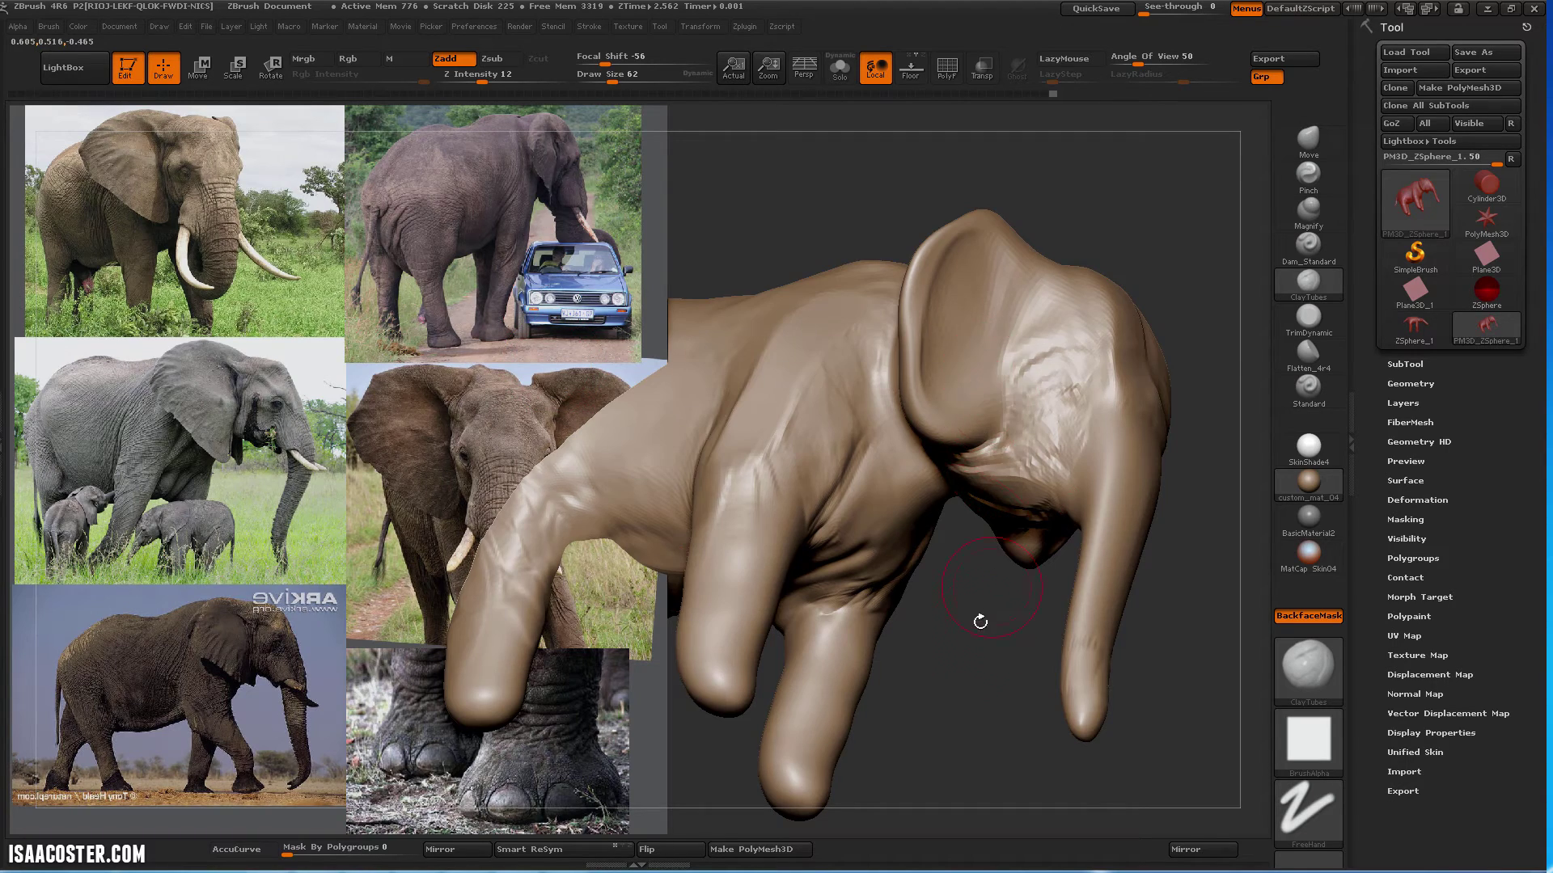
Sculpt the eye socket, brow ridge and eyelid with ClayTubes, reducing the draw size to 42
drag(981, 623, 395, 647)
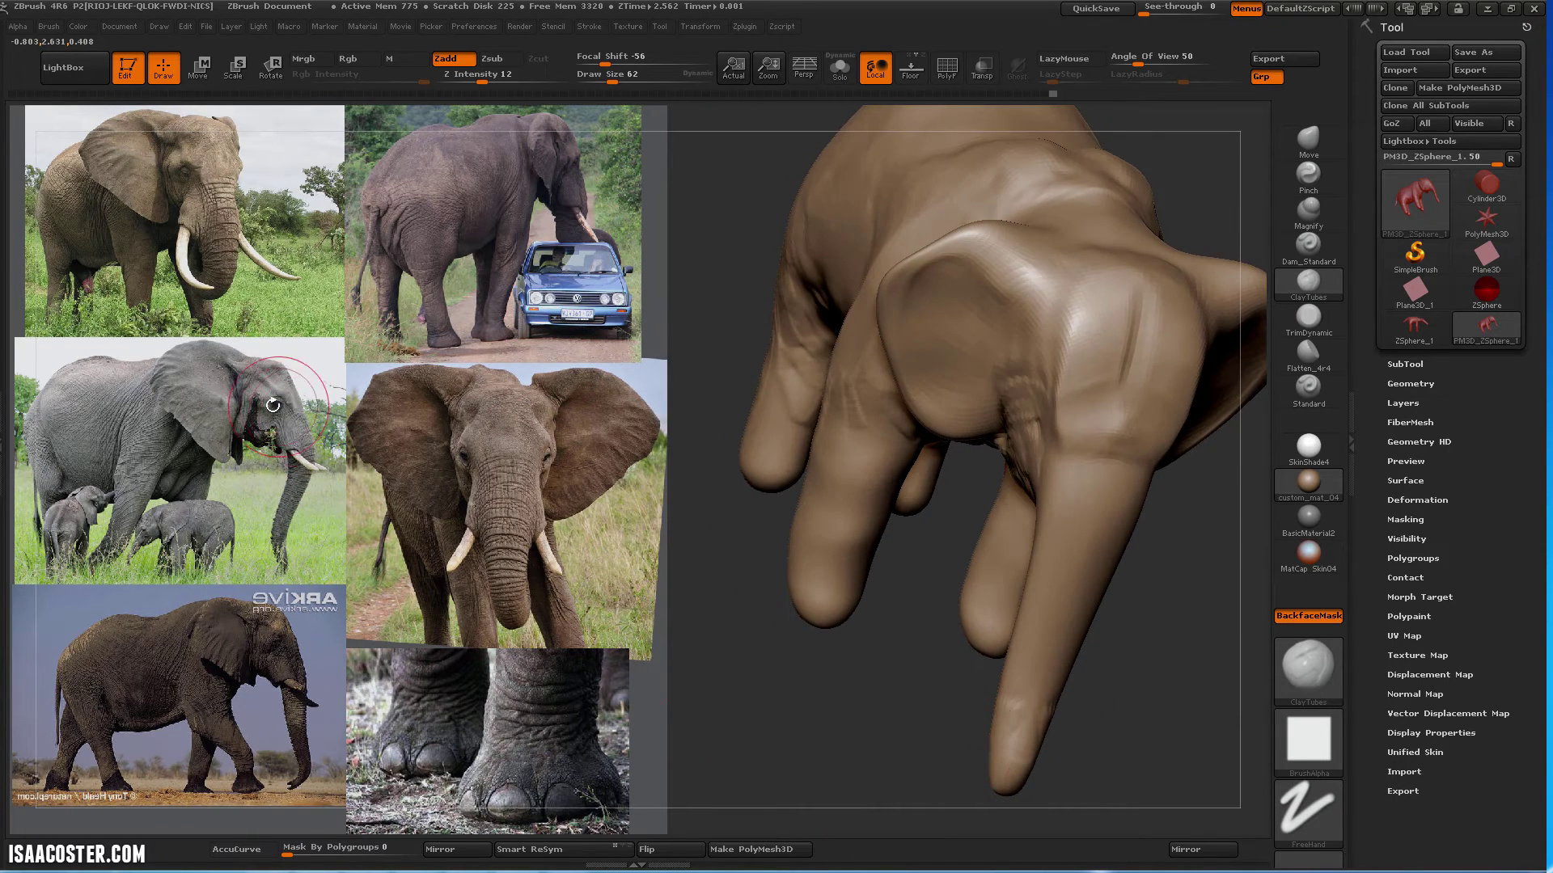
drag(829, 697, 966, 587)
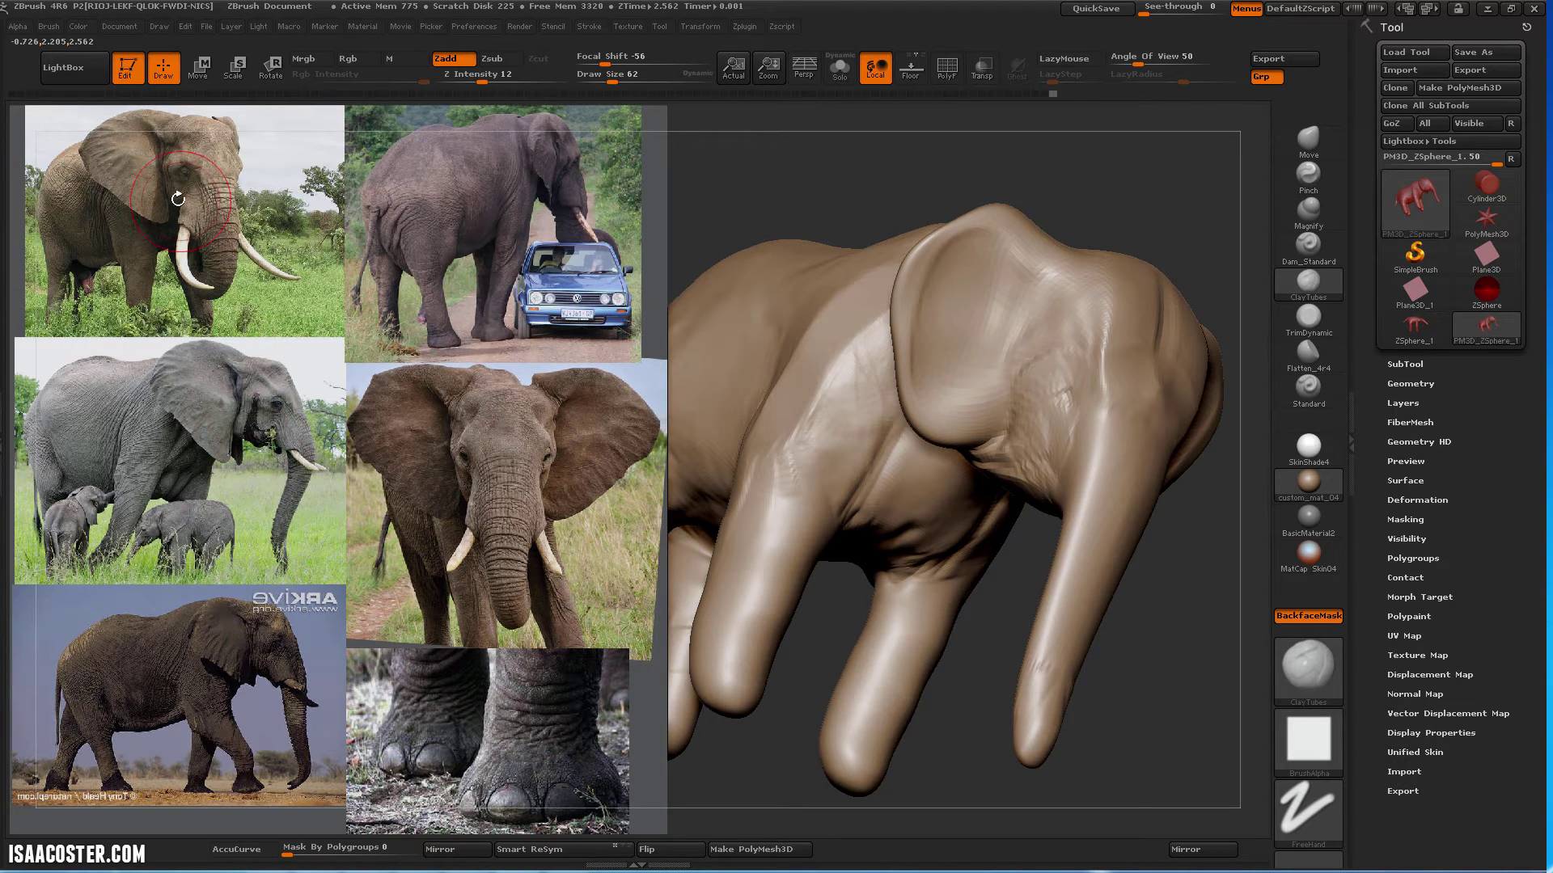
mouse_move(873, 365)
mouse_down()
mouse_move(1029, 336)
mouse_move(1043, 380)
mouse_move(1107, 340)
mouse_move(1120, 383)
mouse_move(1093, 321)
mouse_up()
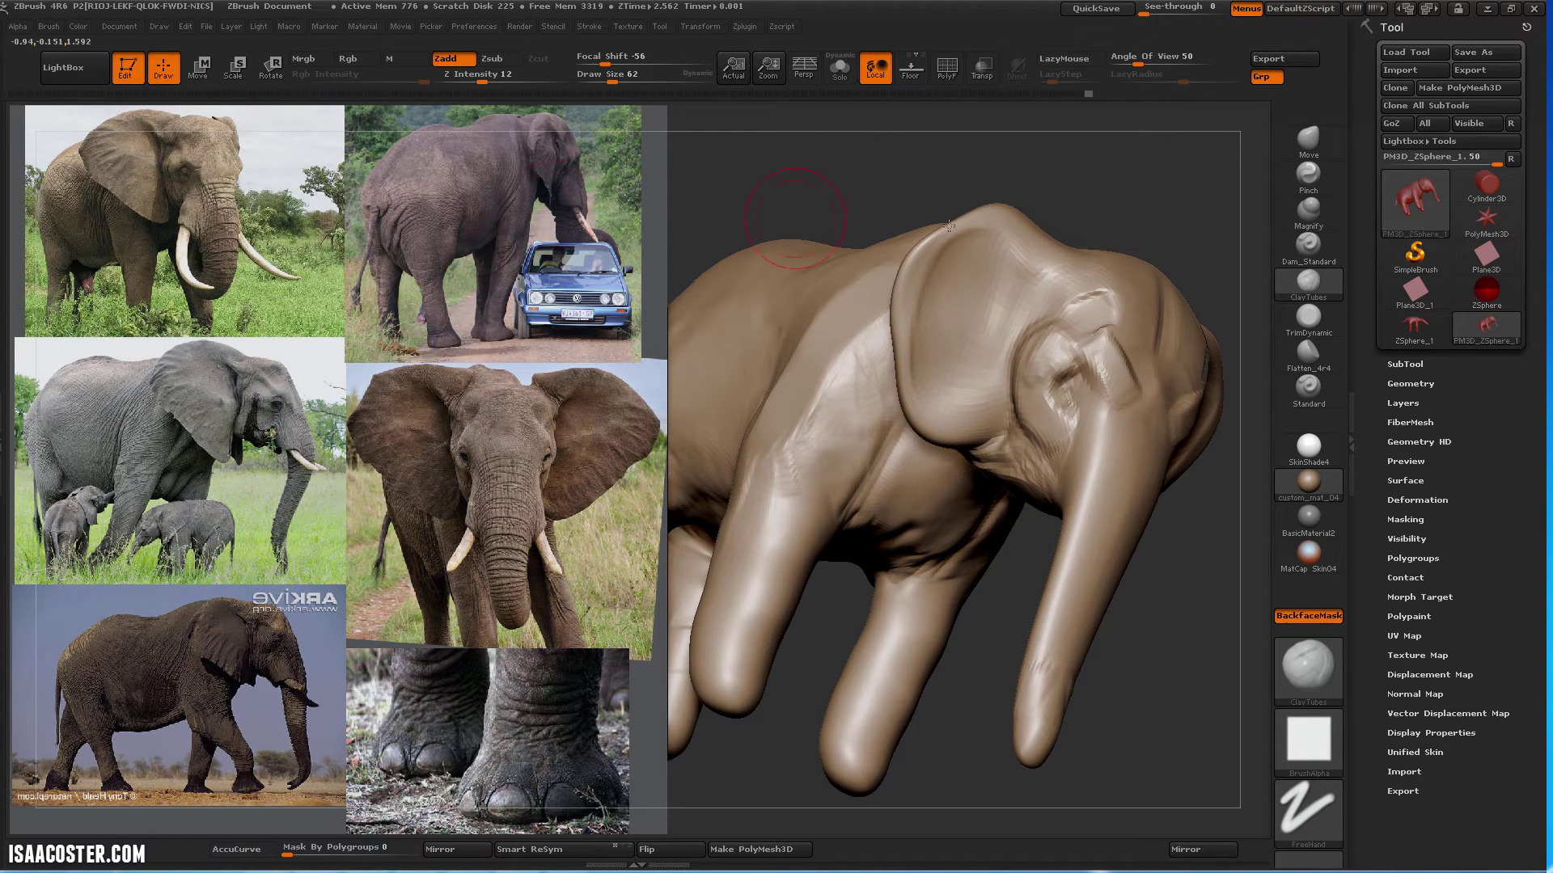
drag(1088, 274, 1129, 292)
mouse_move(1202, 233)
mouse_down()
mouse_move(1158, 213)
mouse_move(1186, 234)
mouse_move(1189, 162)
mouse_move(1124, 175)
mouse_move(1131, 191)
mouse_up()
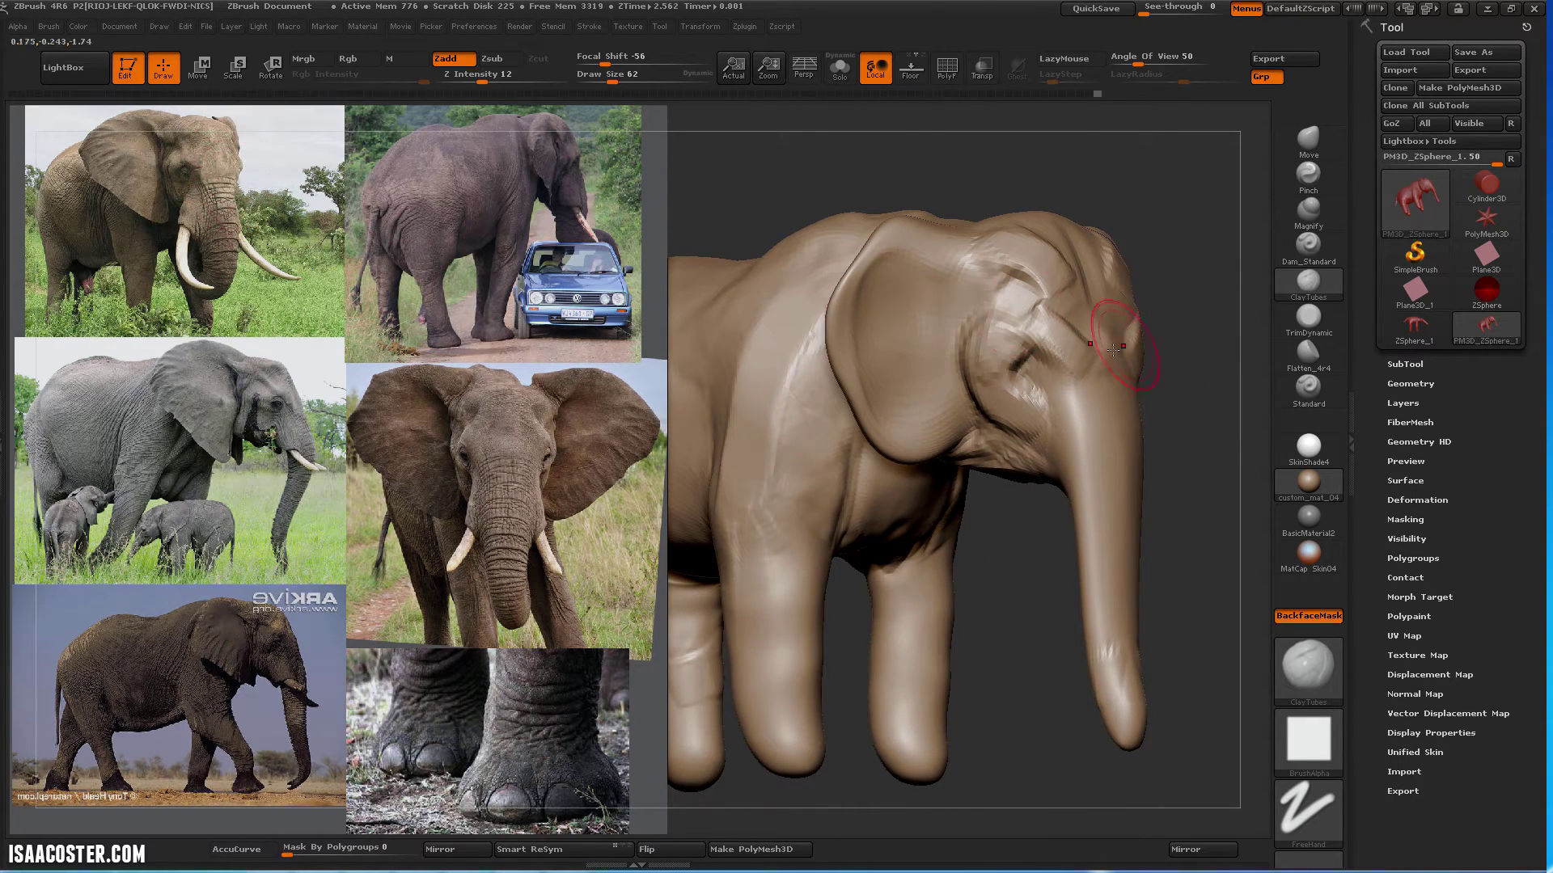
mouse_move(1110, 188)
mouse_down()
mouse_move(1044, 324)
mouse_move(1002, 331)
mouse_move(1045, 331)
mouse_up()
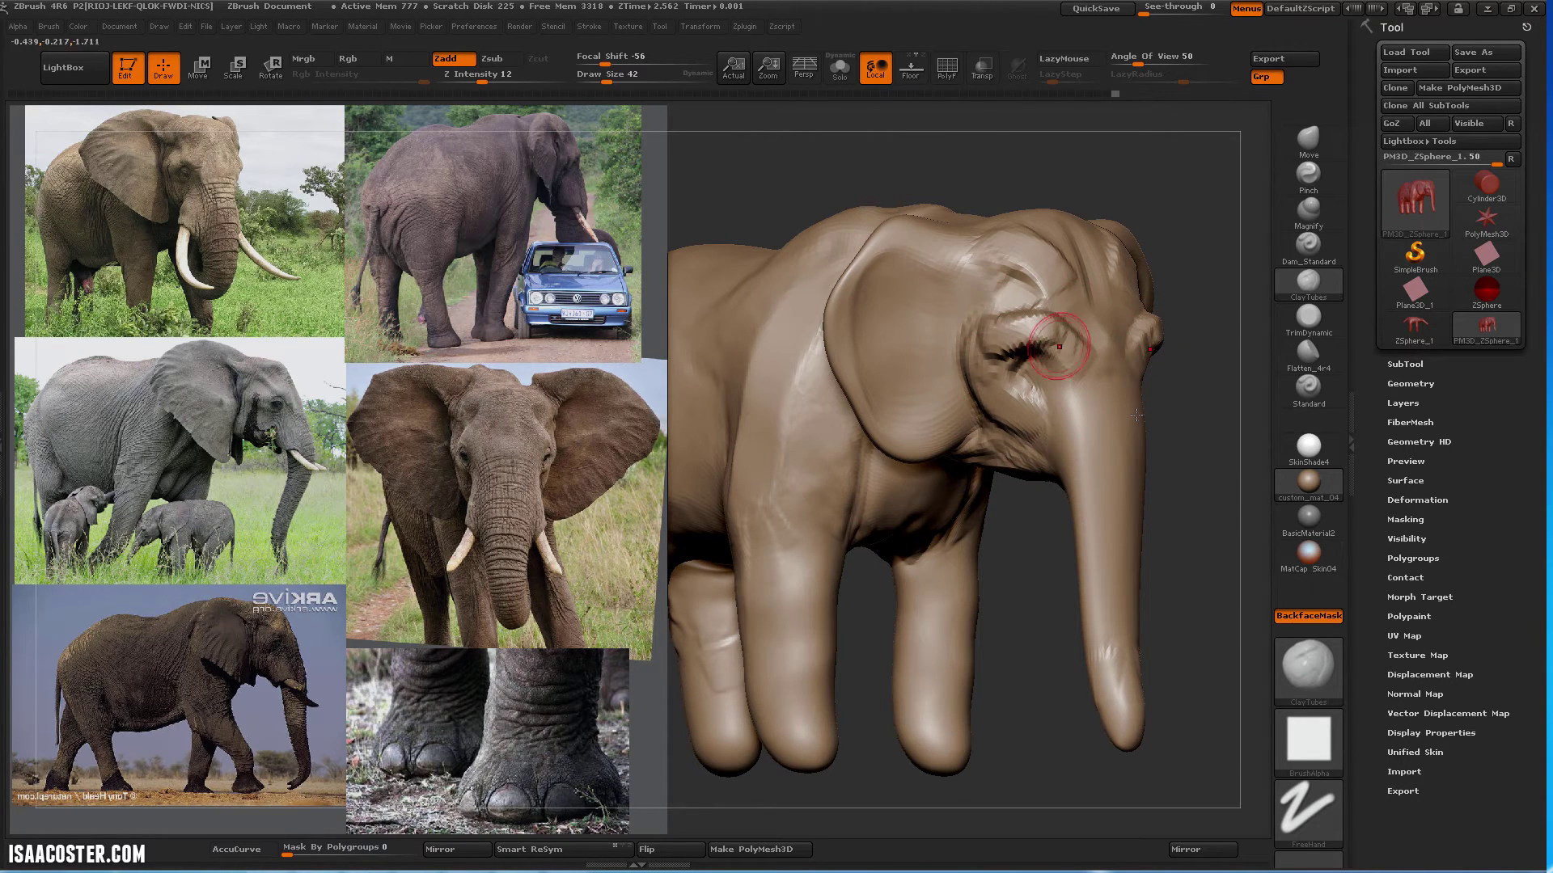
Turn on perspective view and build up the cheek below the eye with ClayTubes at draw size 78
click(848, 94)
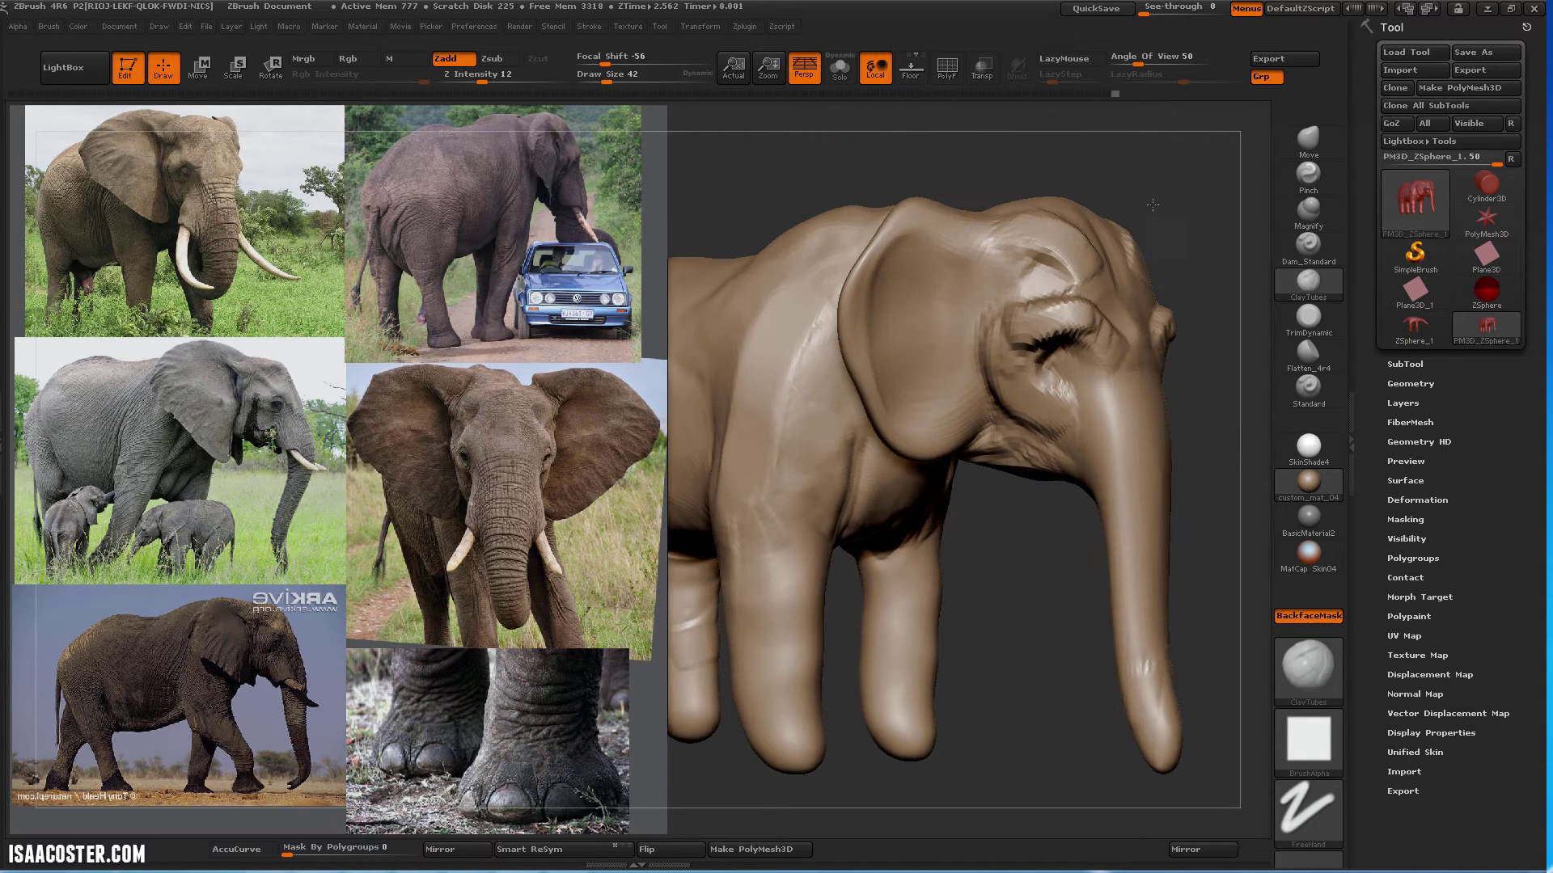
click(816, 73)
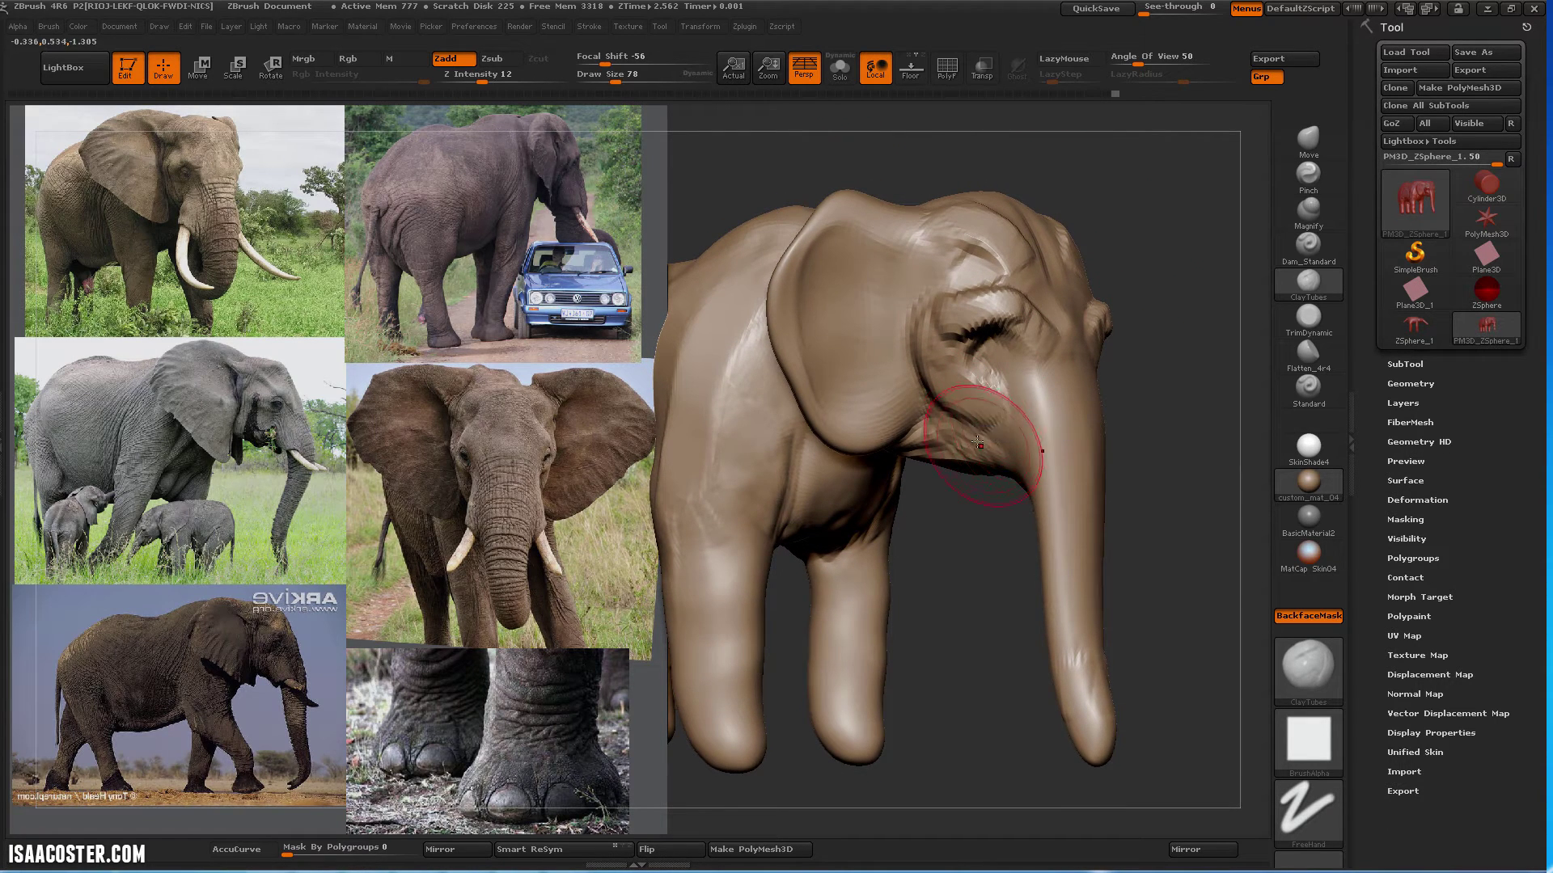
mouse_move(978, 442)
mouse_down()
mouse_move(994, 437)
mouse_move(1009, 471)
mouse_up()
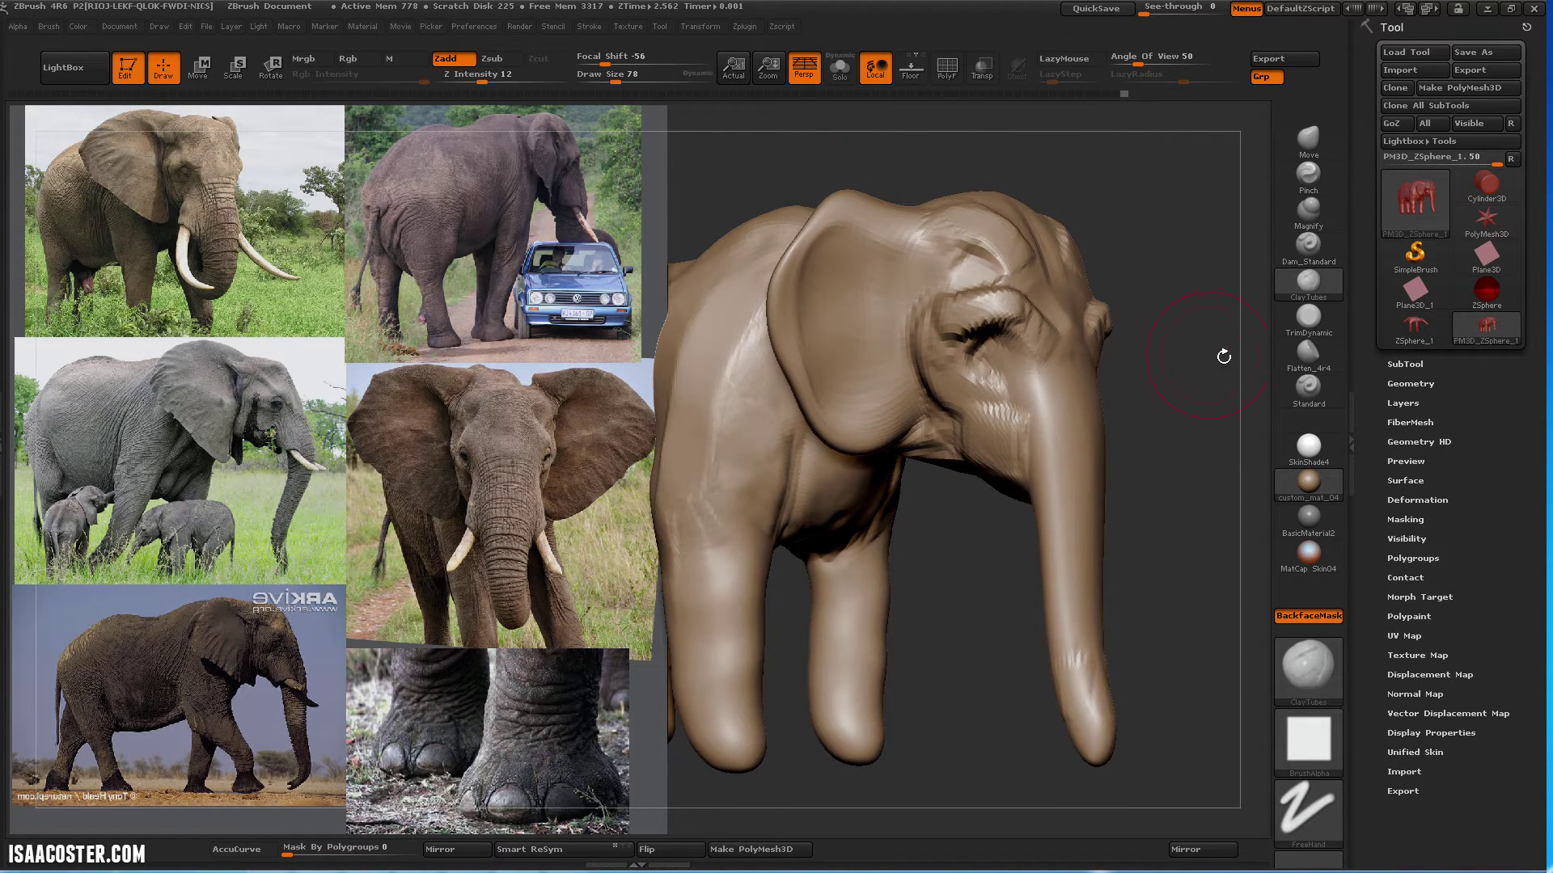
drag(1223, 357, 499, 402)
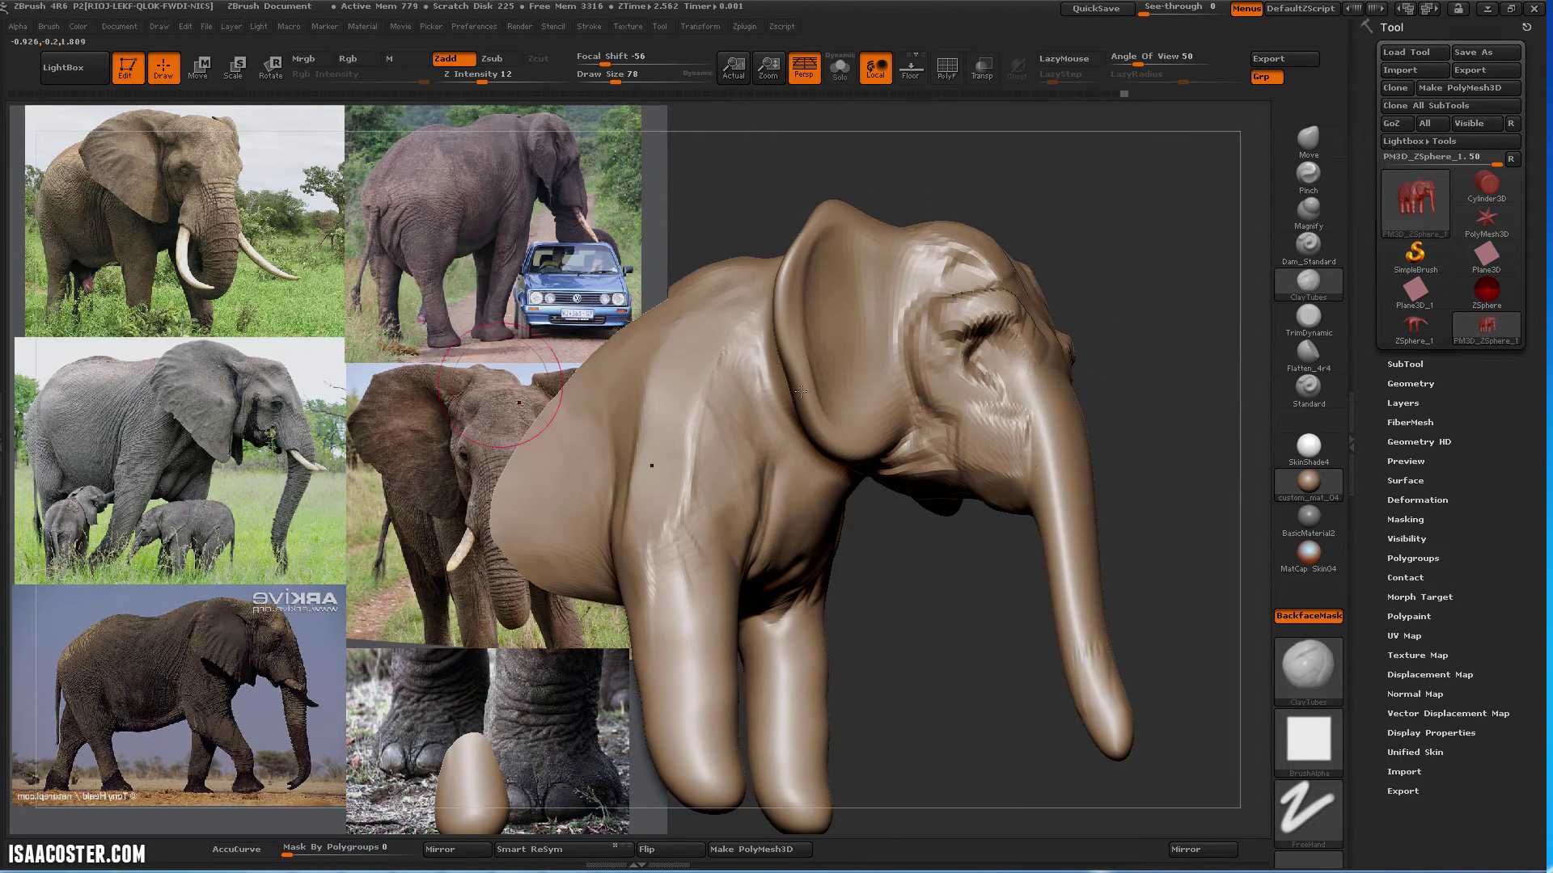
Shape the mouth line, jaw and underside of the trunk base with the ClayTubes brush
drag(1169, 453, 1001, 486)
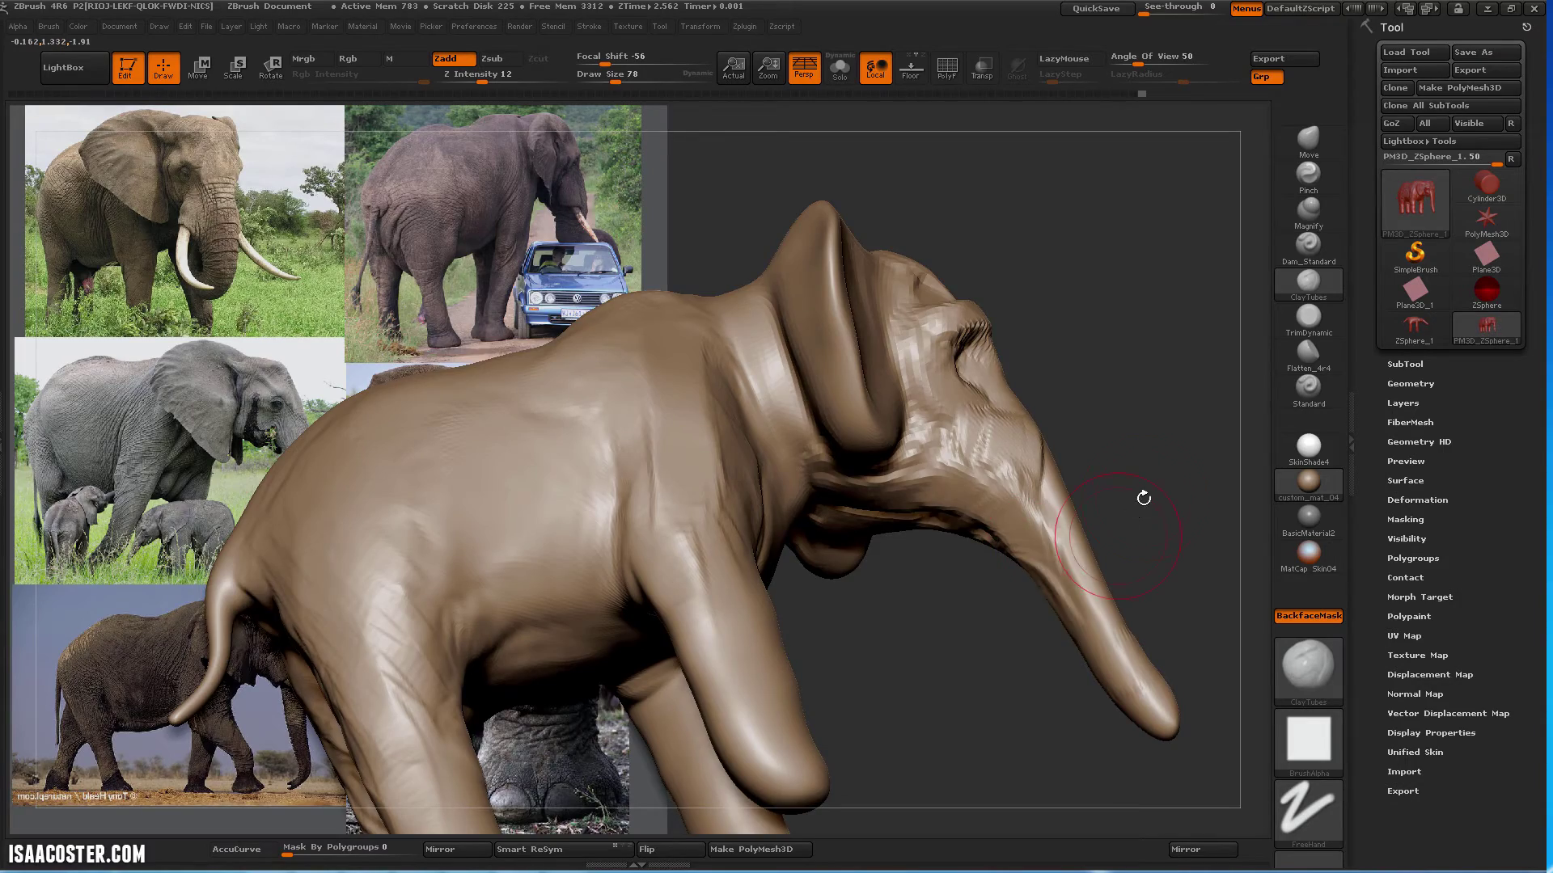
drag(1143, 498, 971, 528)
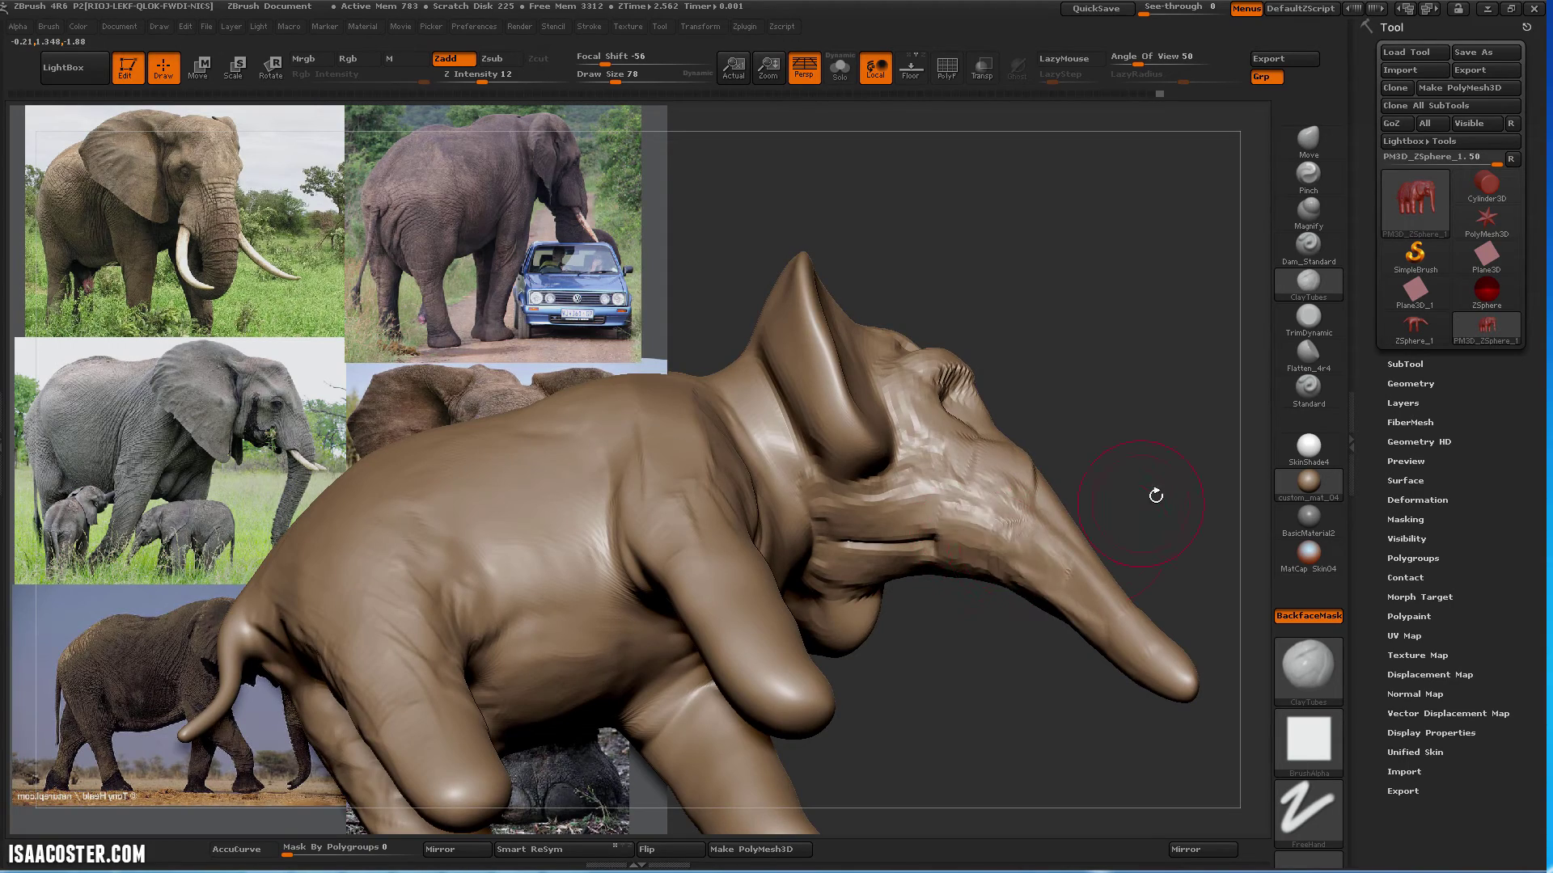
drag(1155, 496, 1132, 207)
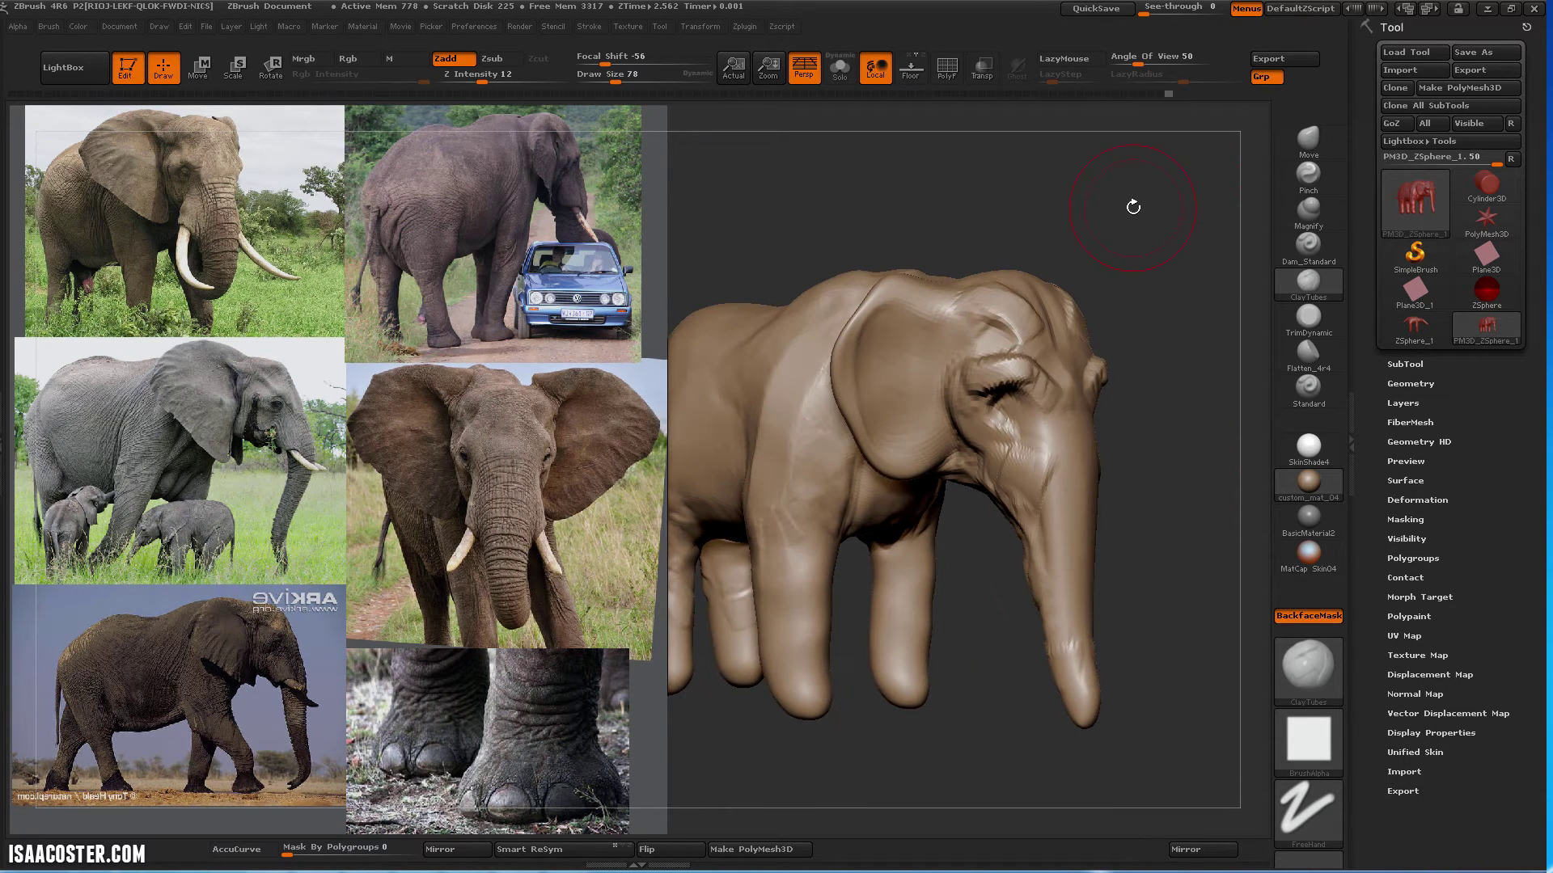
Refine the side of the head with the ClayTubes brush at draw size 37
mouse_move(963, 230)
mouse_down()
mouse_move(1002, 197)
mouse_move(1071, 242)
mouse_move(1024, 261)
mouse_up()
key(s)
drag(1017, 184, 1079, 213)
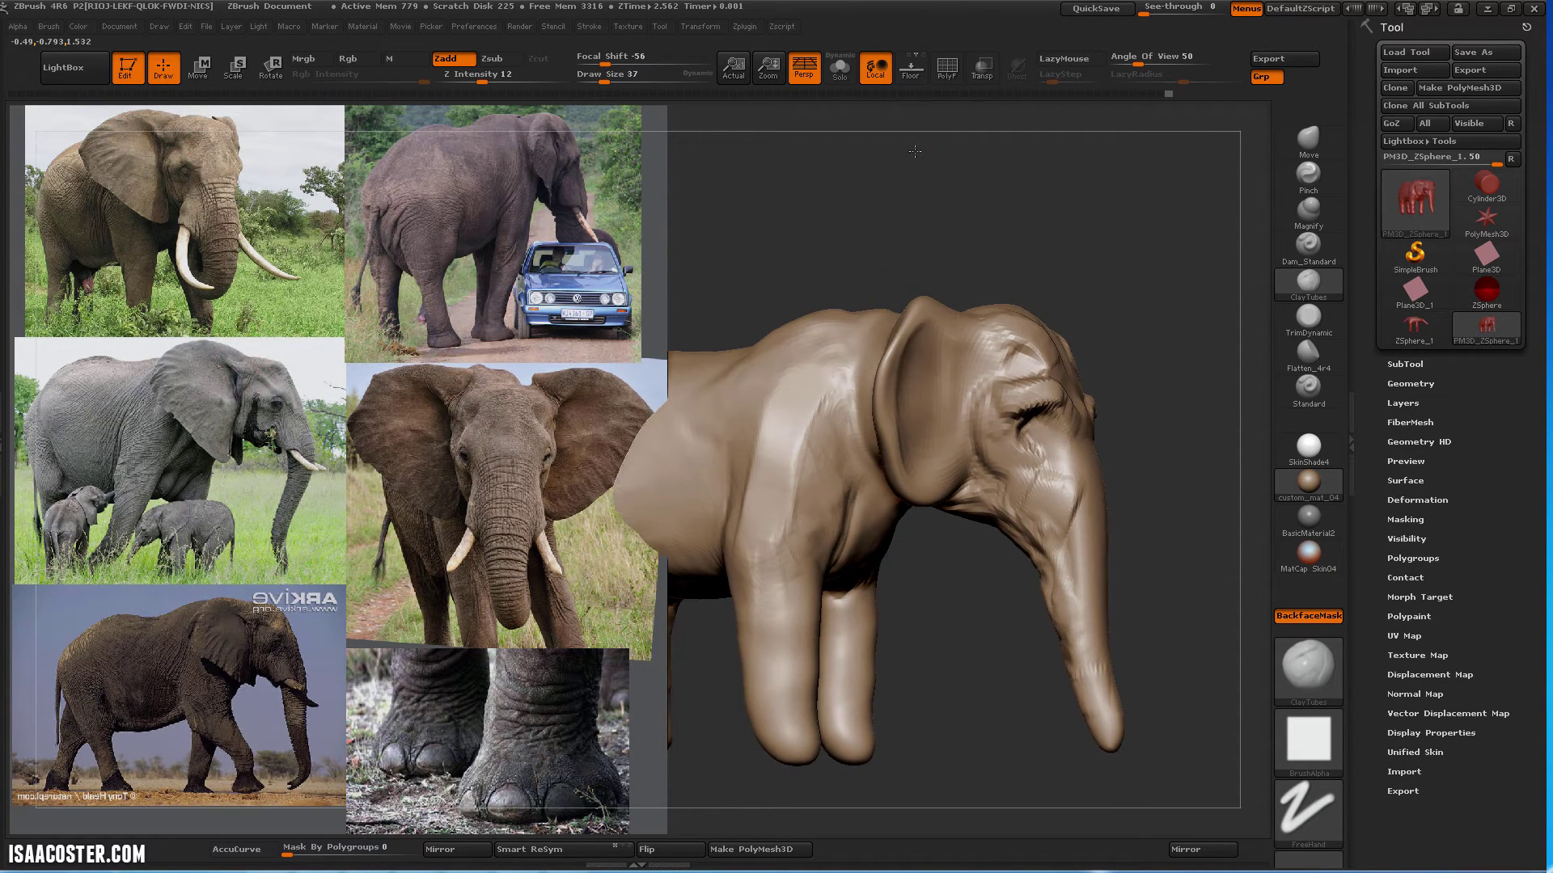
drag(1076, 267, 1267, 198)
Adjust the shape of the ears and head from above and the side with the Move brush, enlarging the draw size to 140
click(1314, 148)
drag(1164, 485, 1050, 650)
click(1307, 162)
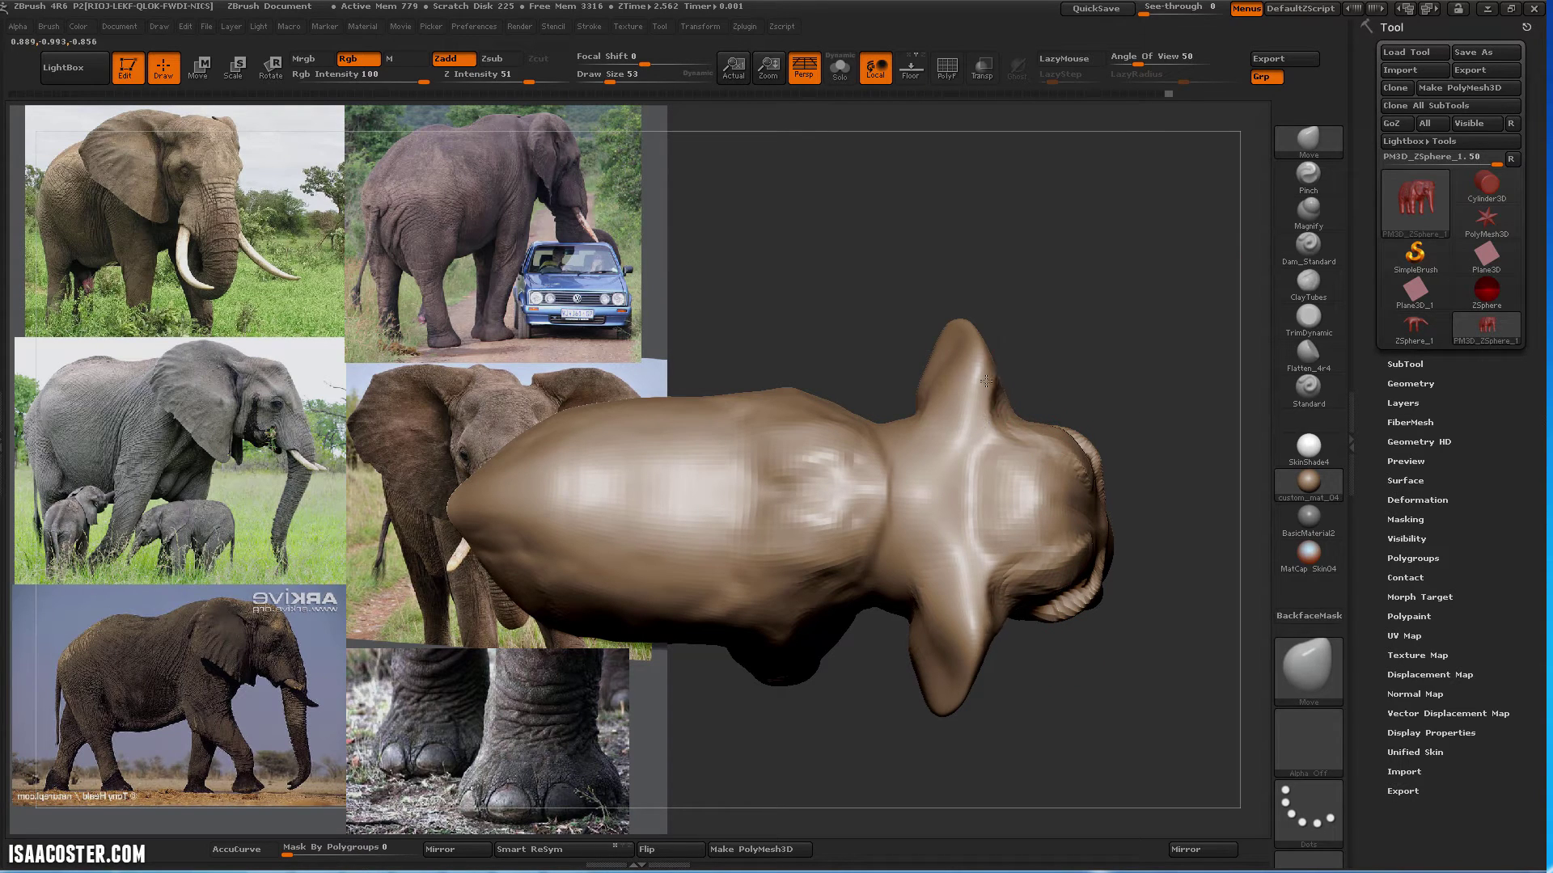
mouse_move(1051, 355)
mouse_down()
mouse_move(1027, 248)
mouse_move(1055, 210)
mouse_move(1091, 218)
mouse_move(978, 259)
mouse_move(1111, 573)
mouse_move(1172, 598)
mouse_move(1155, 607)
mouse_up()
drag(1159, 503, 1152, 503)
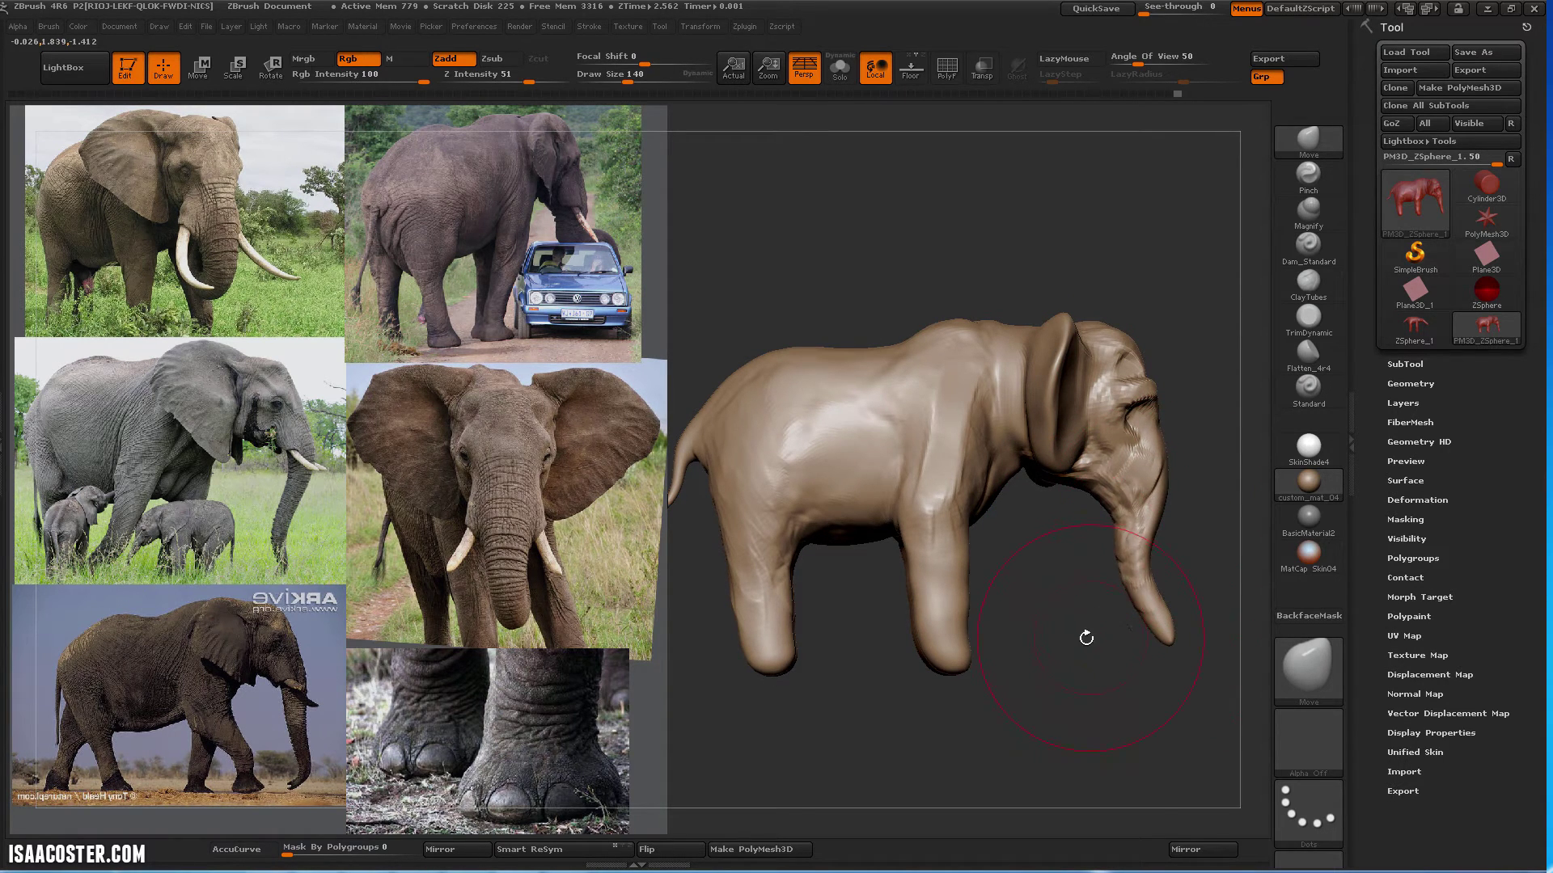
Mask the body while leaving the head and trunk free, soften the mask edge, and drop to a lower subdivision level
mouse_move(1086, 638)
mouse_down()
mouse_move(1039, 637)
mouse_move(1060, 627)
mouse_move(1023, 611)
mouse_move(1165, 489)
mouse_move(963, 217)
mouse_move(915, 327)
mouse_move(987, 602)
mouse_up()
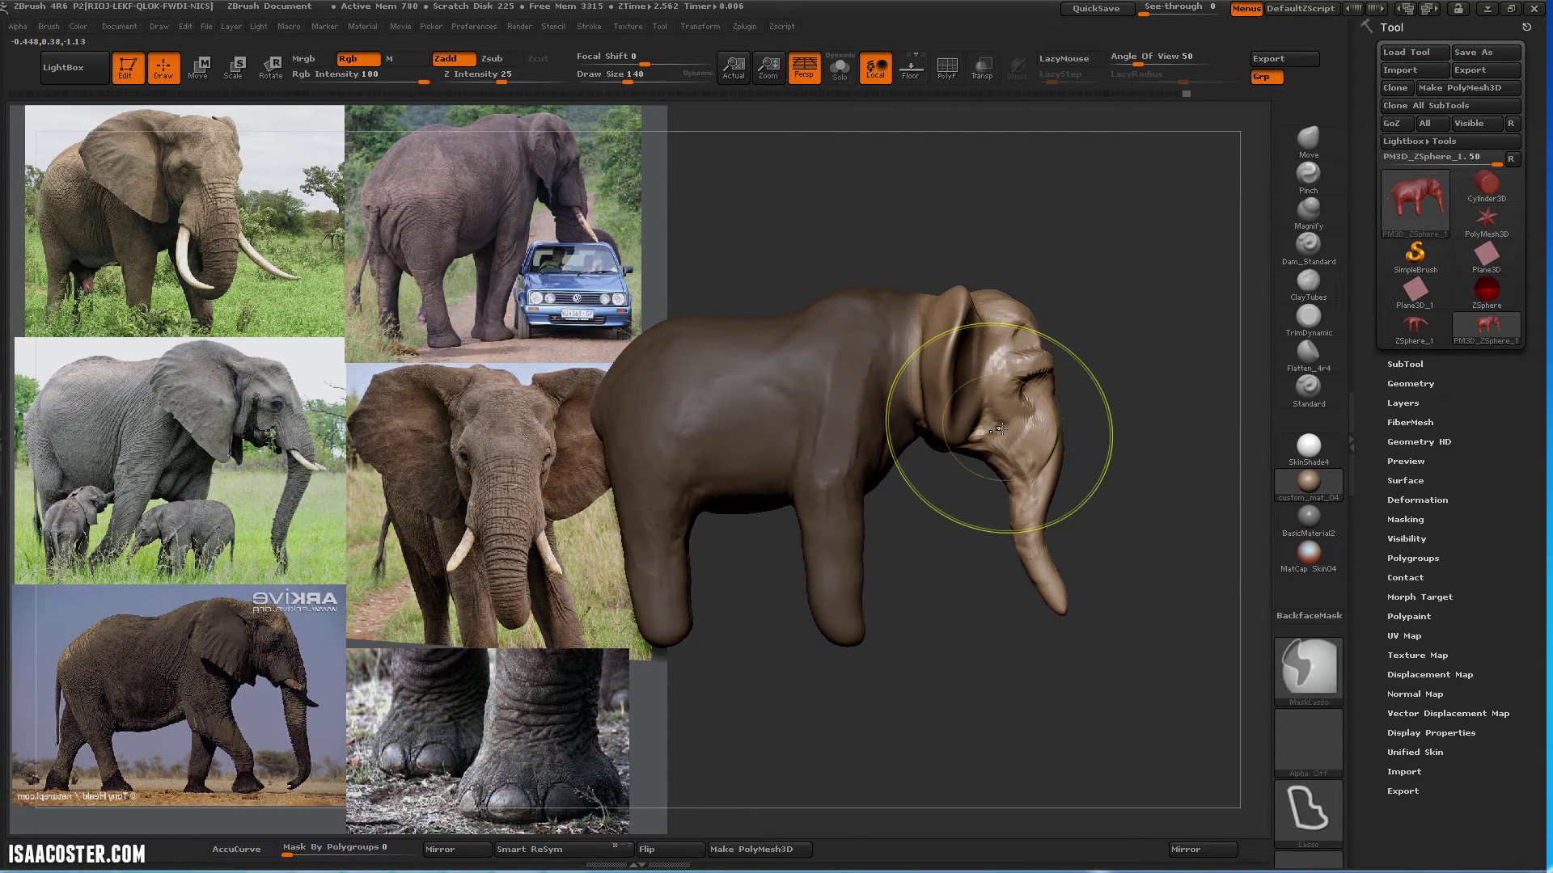
ctrl+click(1005, 432)
key(shift+d)
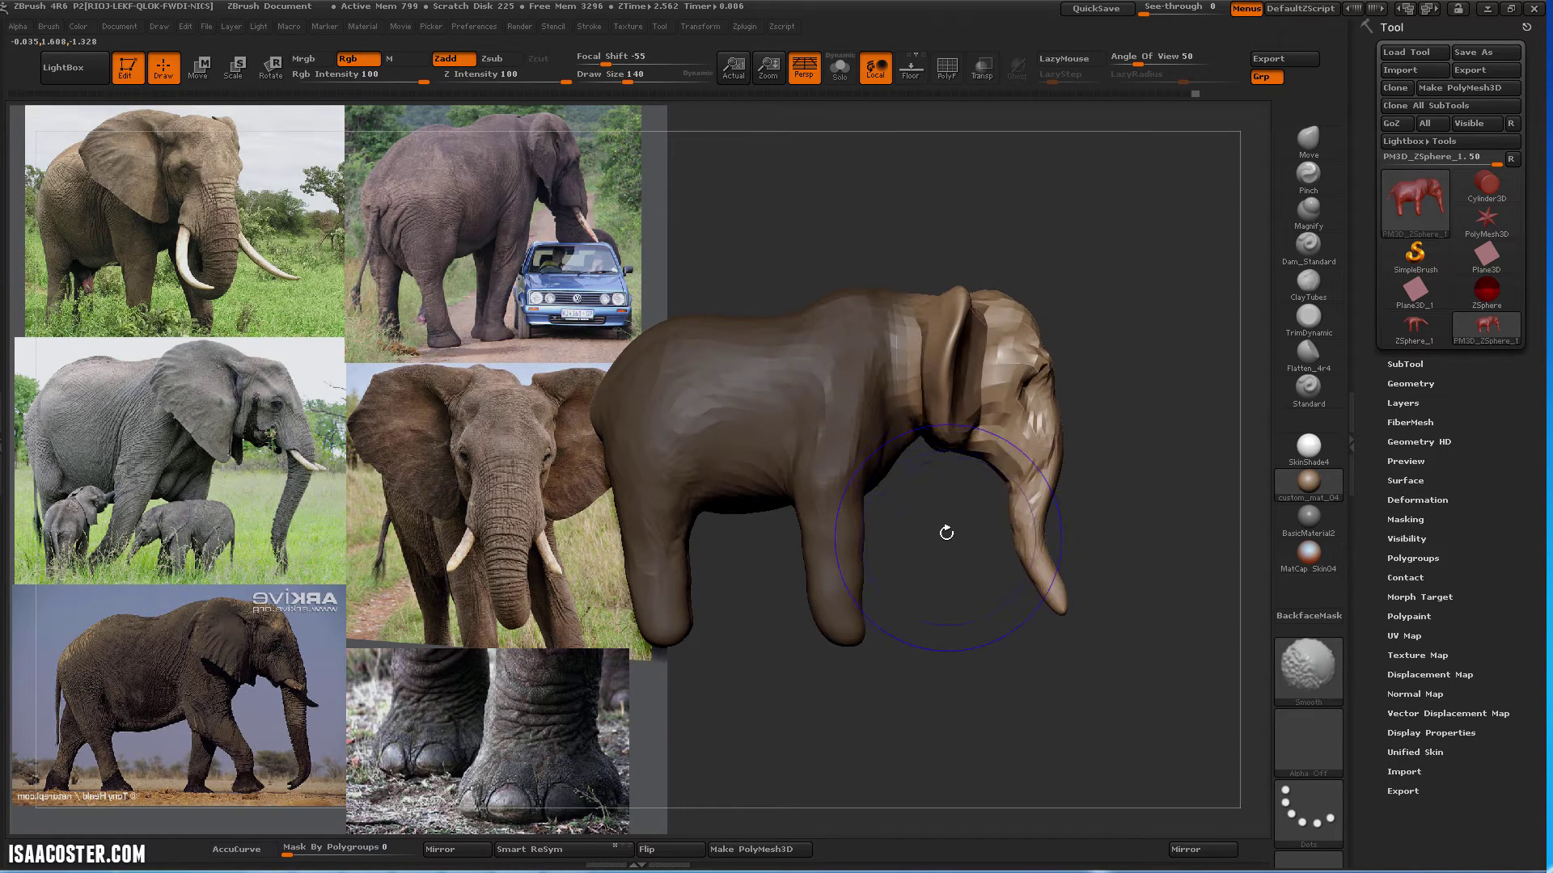
Shift the unmasked head slightly back toward the shoulders with Transpose Move, and return to the higher subdivision level
key(w)
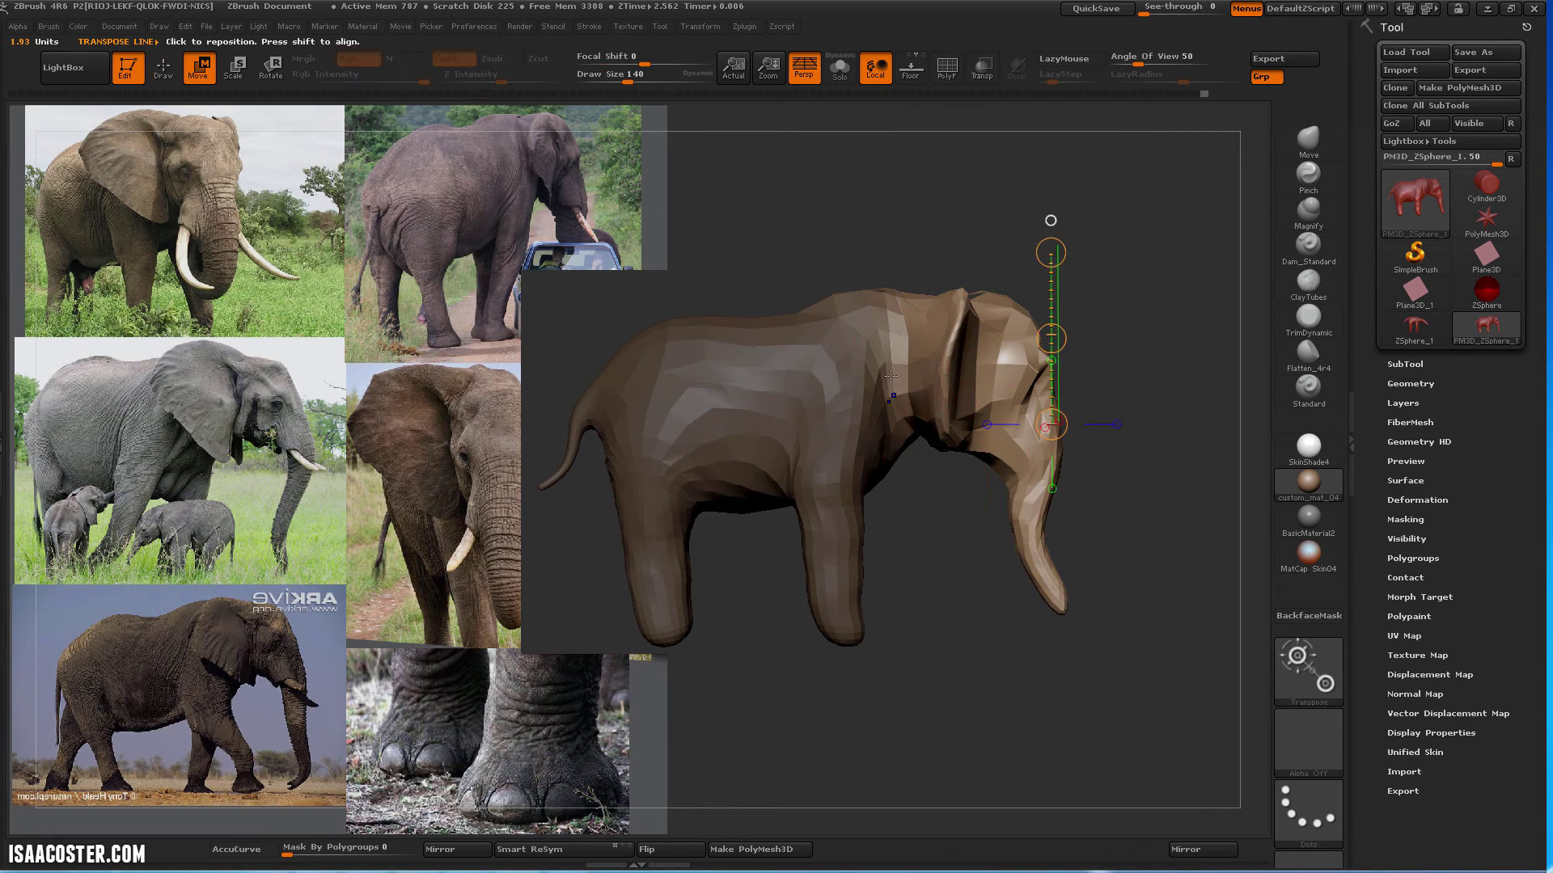
drag(879, 369, 1130, 369)
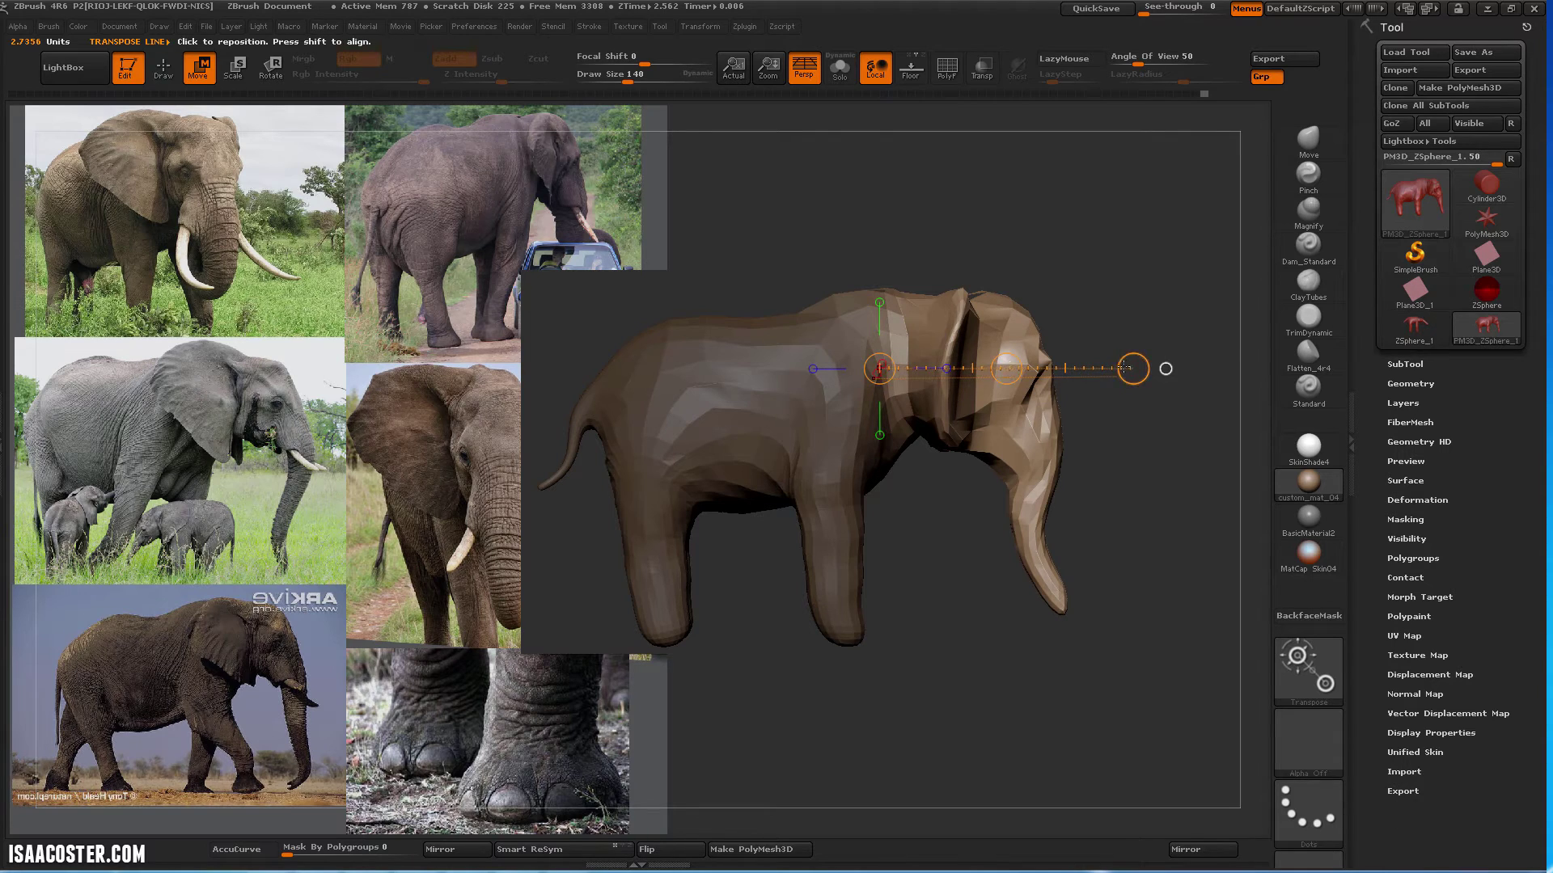
click(1003, 341)
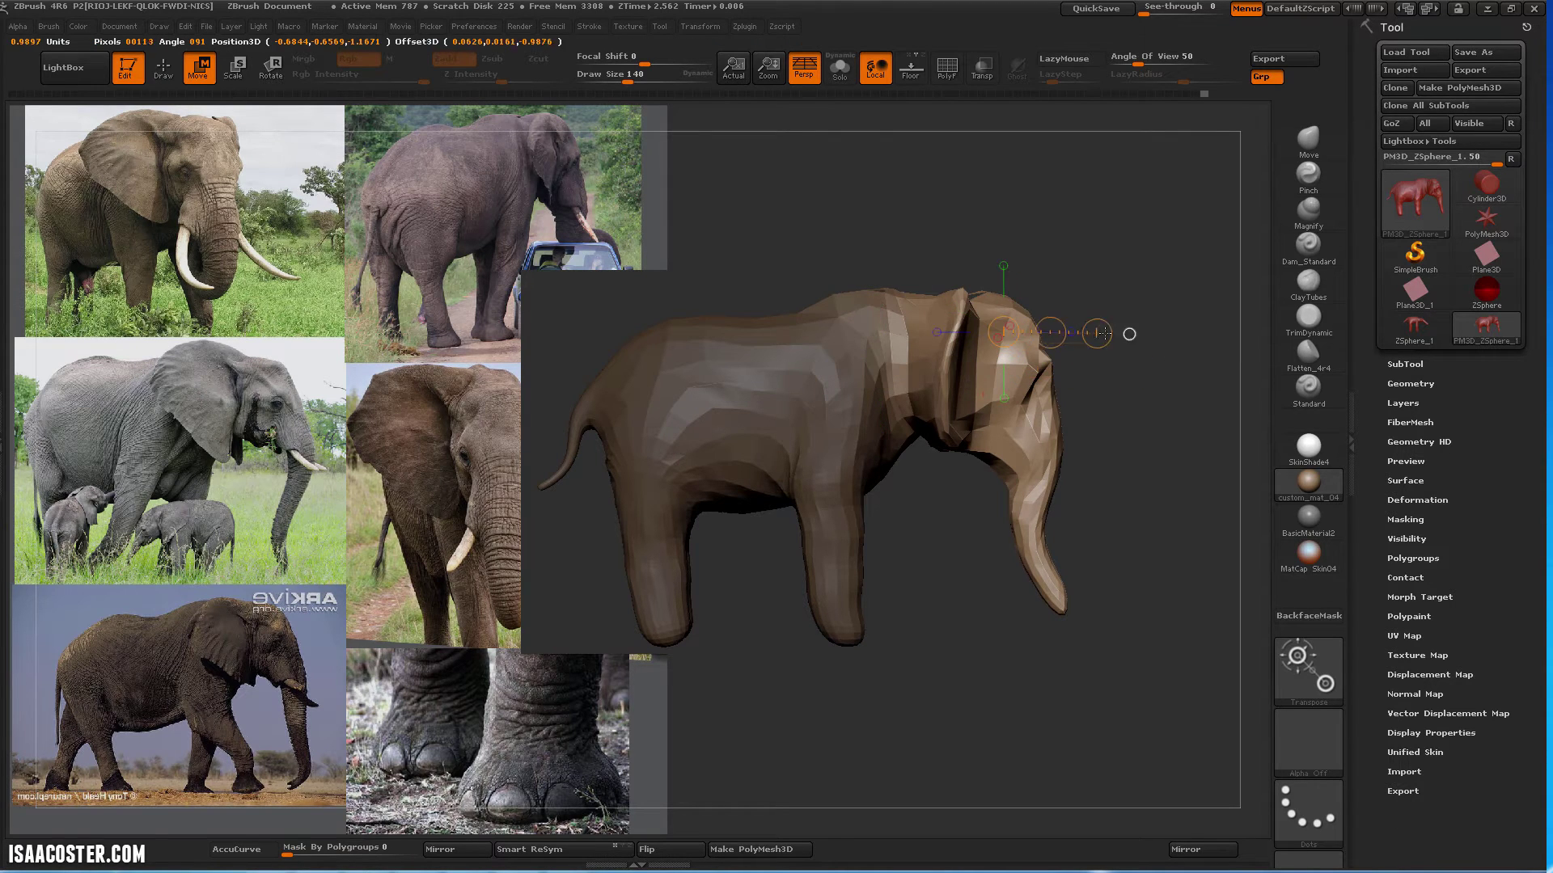
drag(1168, 332, 1196, 333)
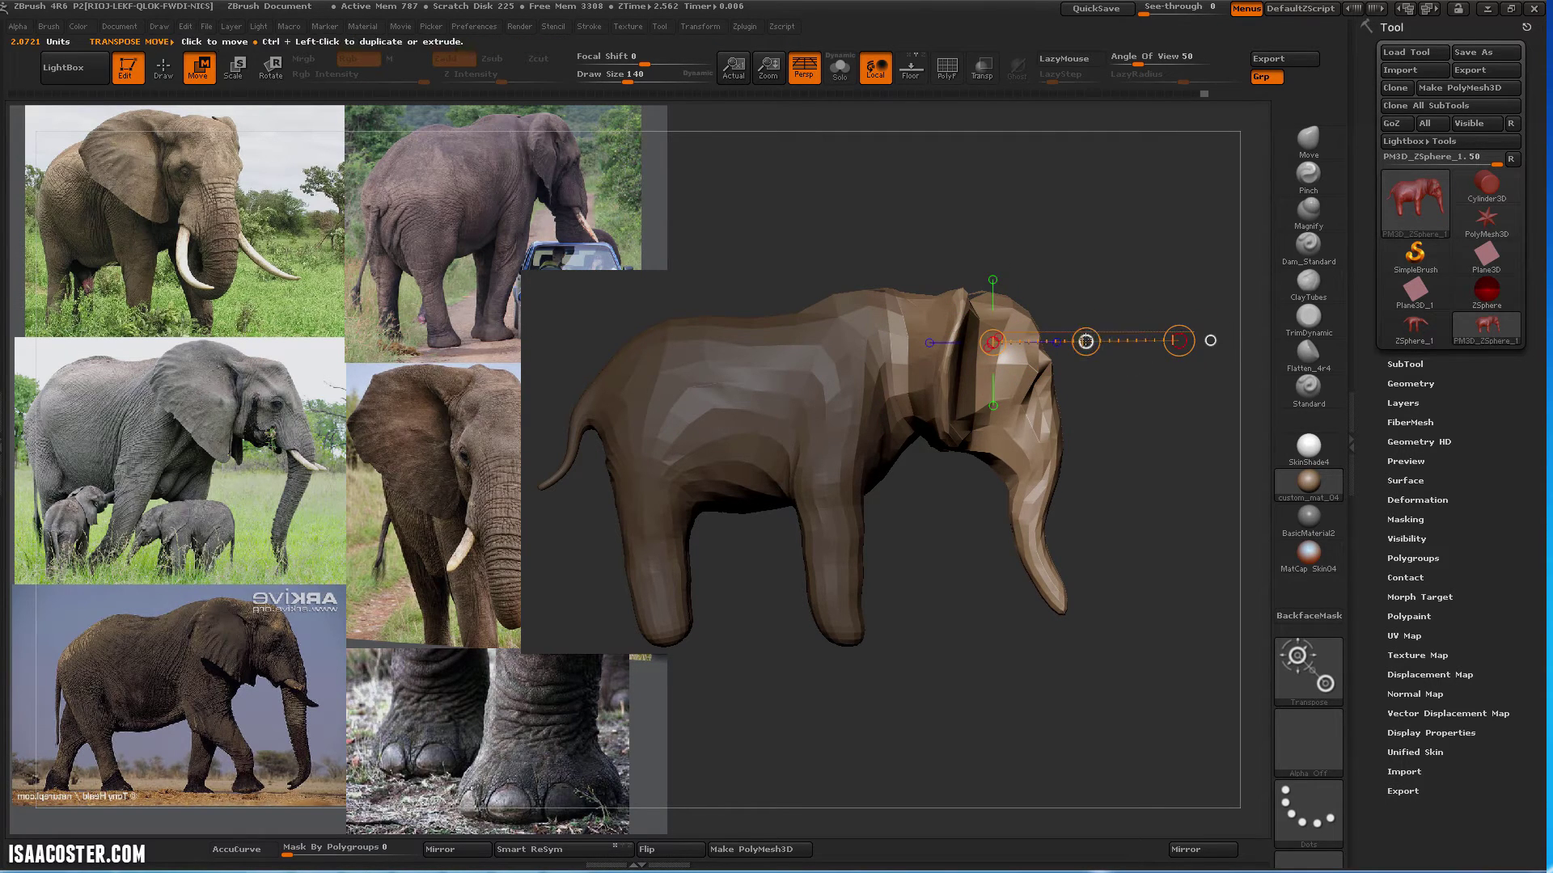
drag(1094, 340, 1076, 335)
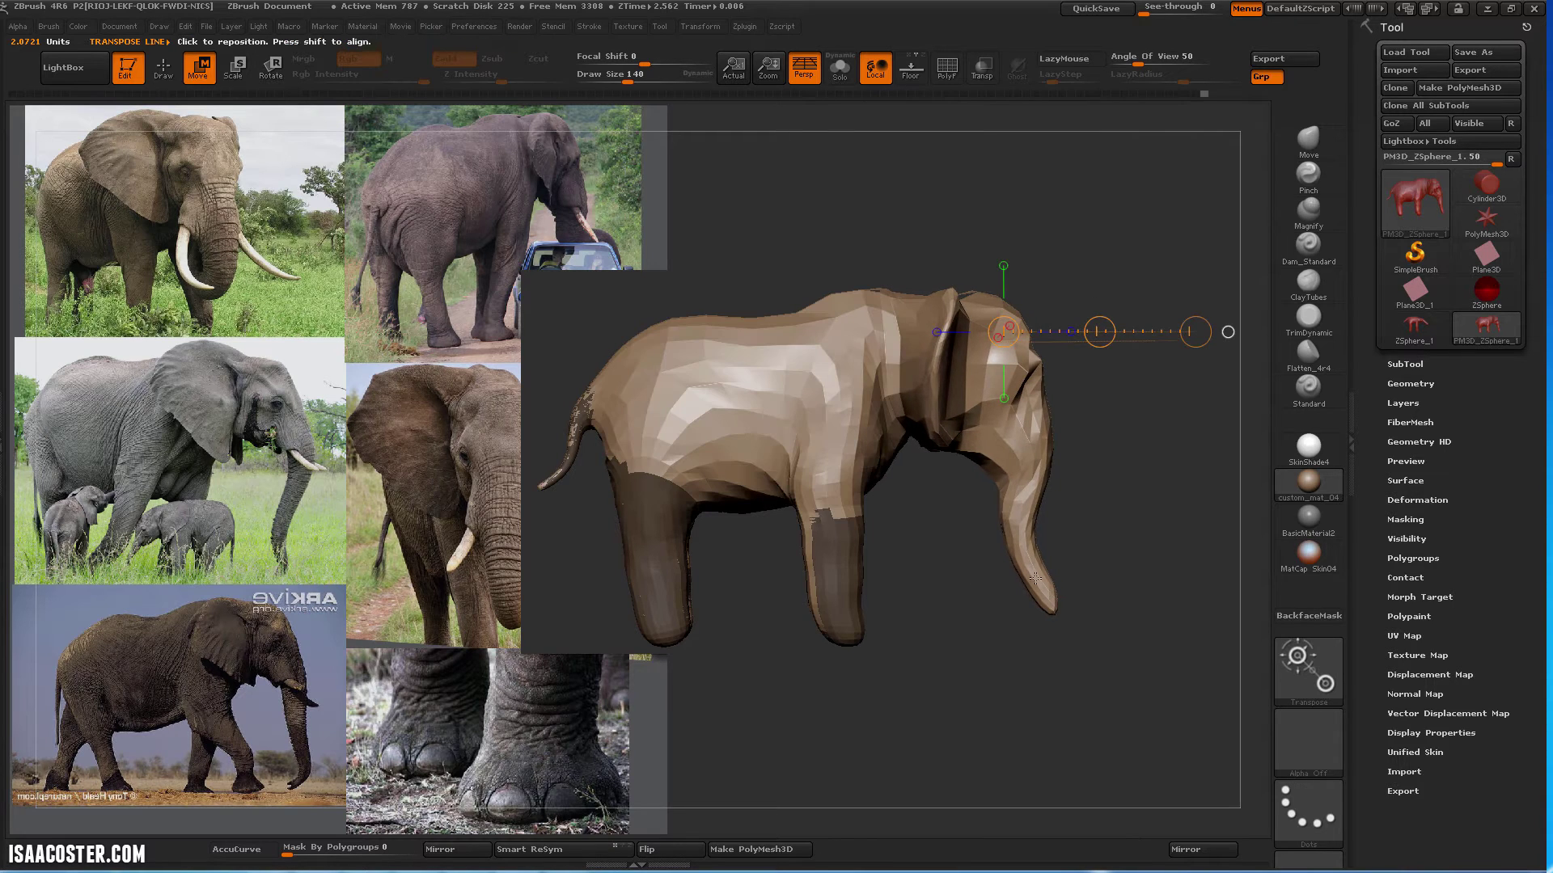
drag(944, 550, 913, 498)
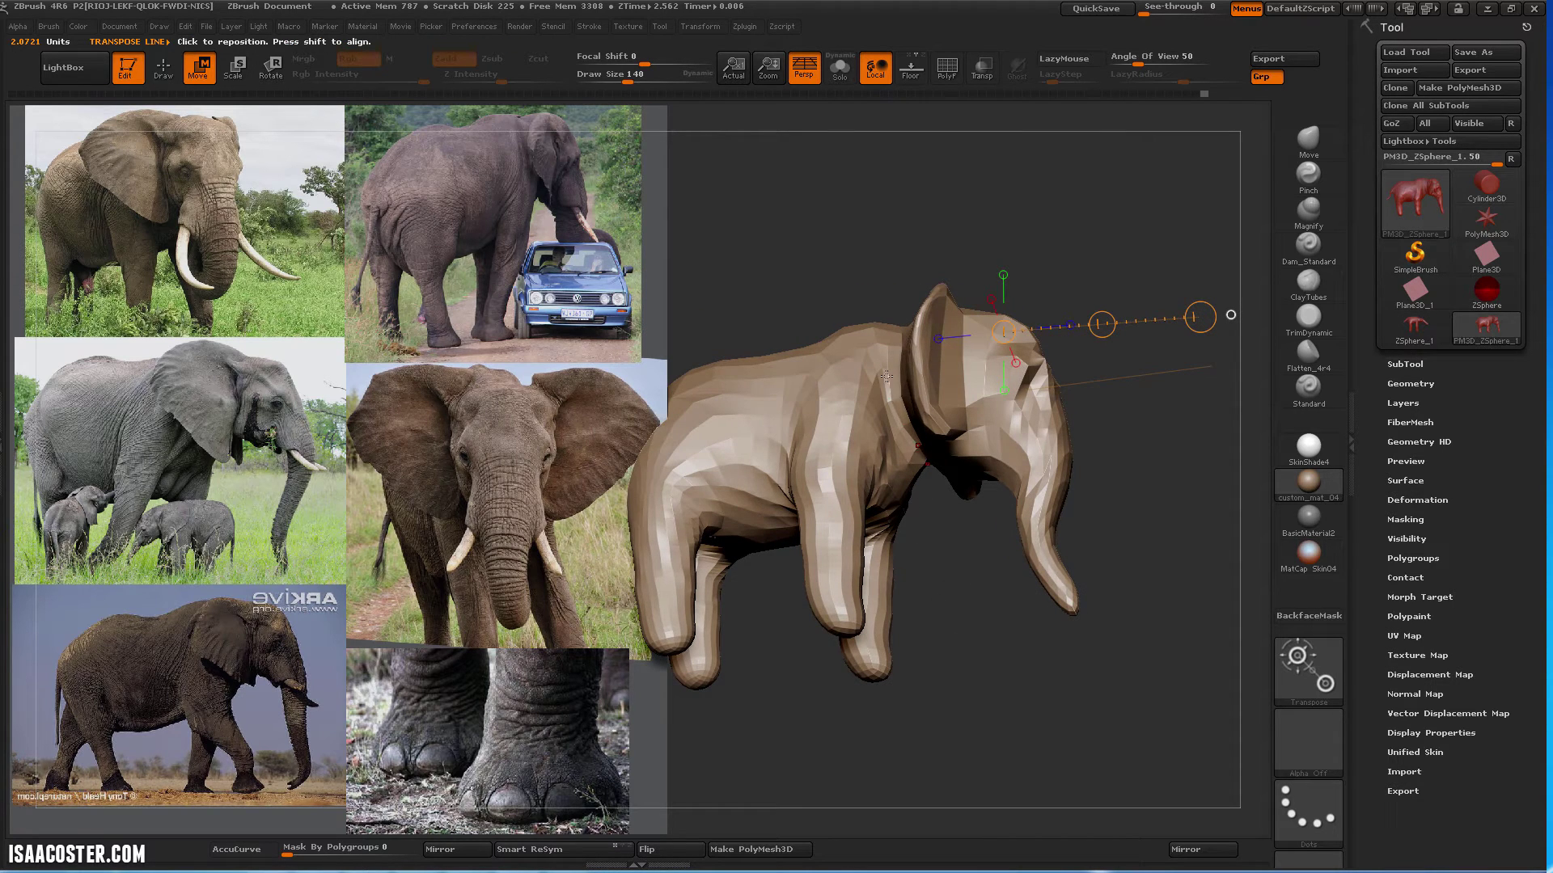
key(d)
key(d)
key(d)
Flatten the planes around the brow and eye with the Flatten brush, starting at draw size 59 and reducing to 39
mouse_move(935, 565)
mouse_down()
mouse_move(963, 629)
mouse_move(1287, 419)
mouse_up()
key(q)
click(1321, 358)
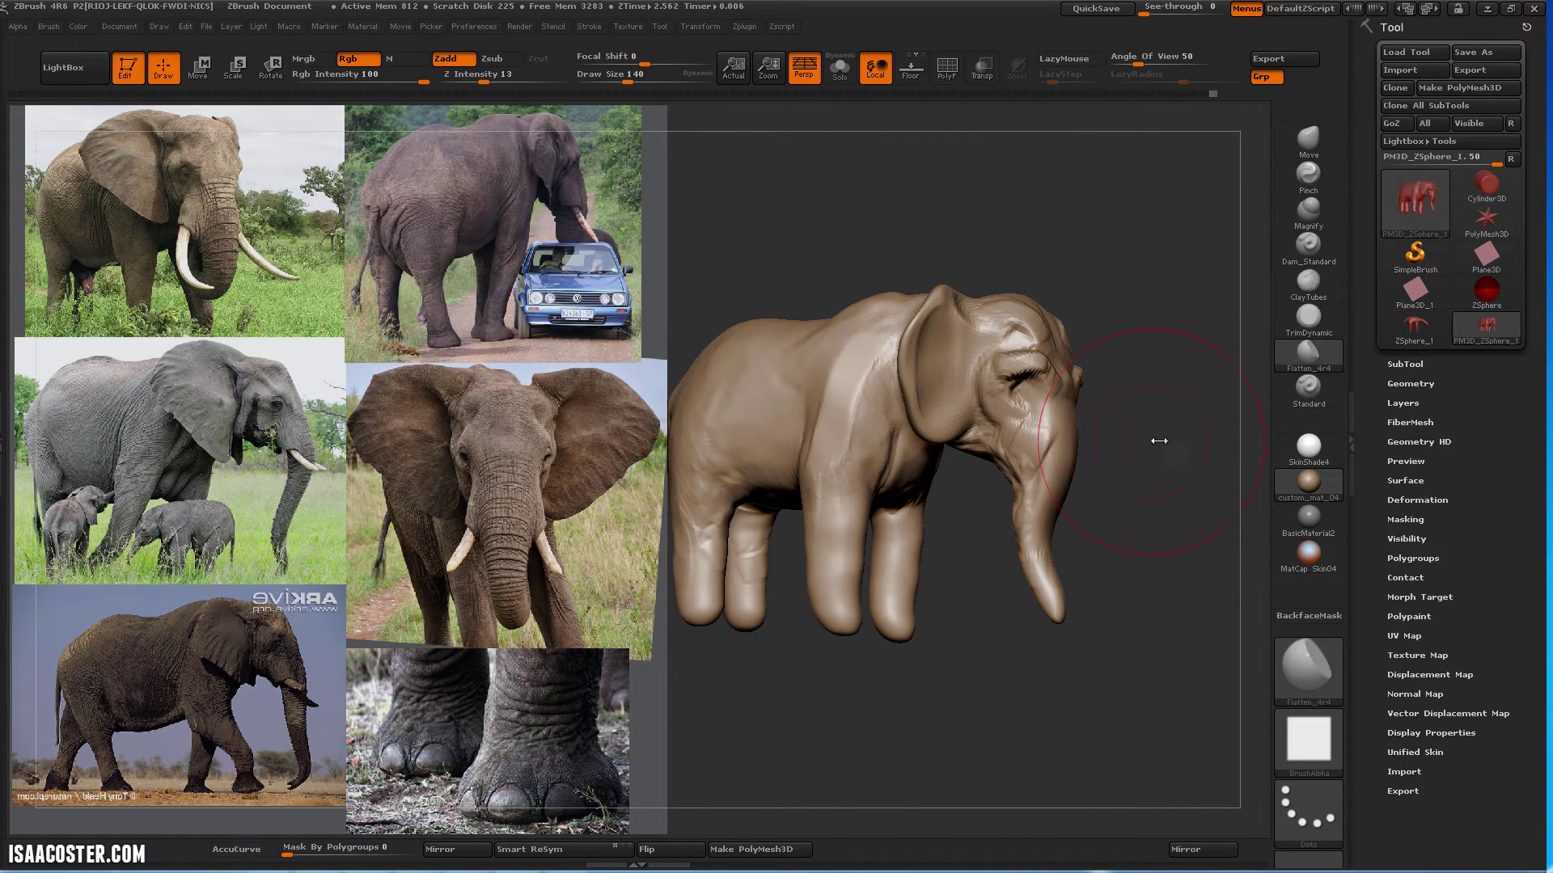
key(s)
mouse_move(1155, 440)
mouse_down()
mouse_move(1123, 440)
mouse_move(1228, 485)
mouse_up()
drag(1137, 202, 1119, 211)
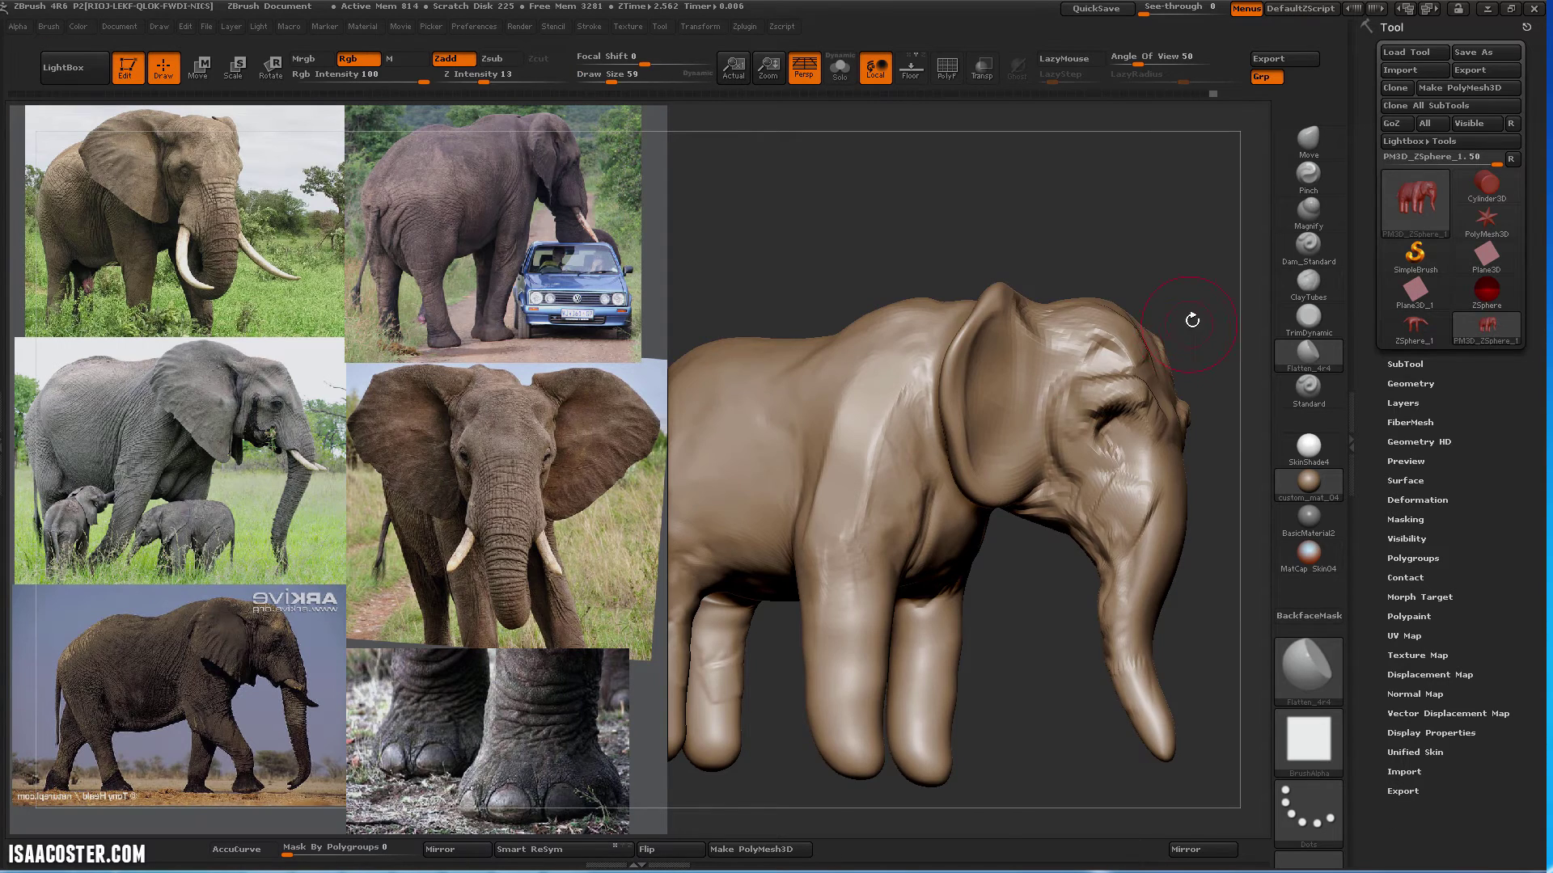
drag(1189, 319, 1238, 267)
mouse_move(1132, 376)
mouse_down()
mouse_move(1084, 404)
mouse_move(1093, 431)
mouse_move(1123, 448)
mouse_move(1163, 404)
mouse_up()
drag(1175, 269, 1153, 403)
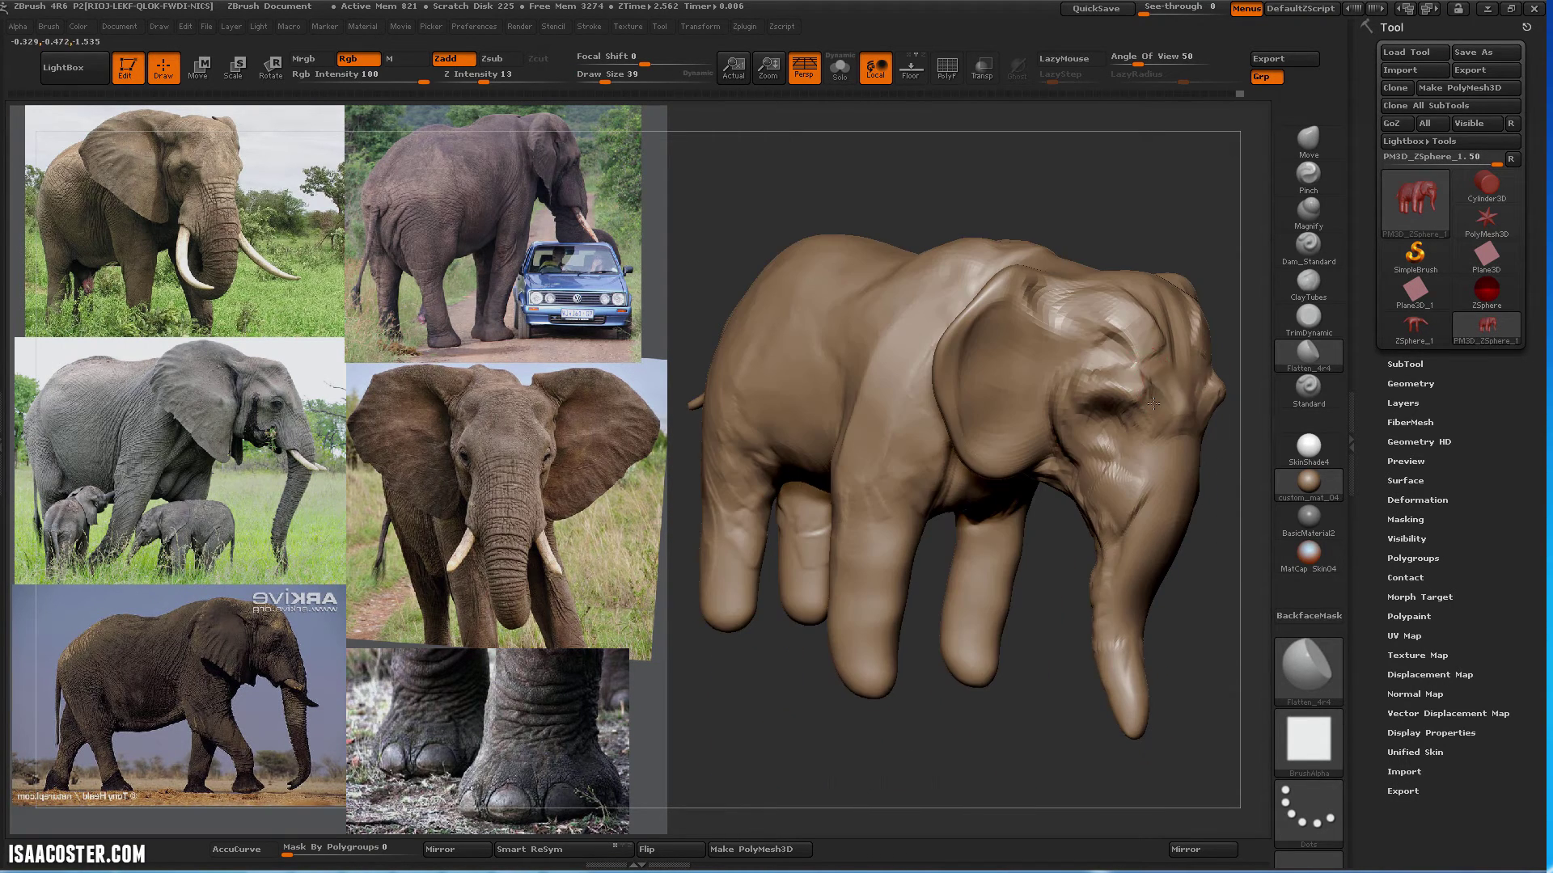
drag(1137, 346, 1094, 340)
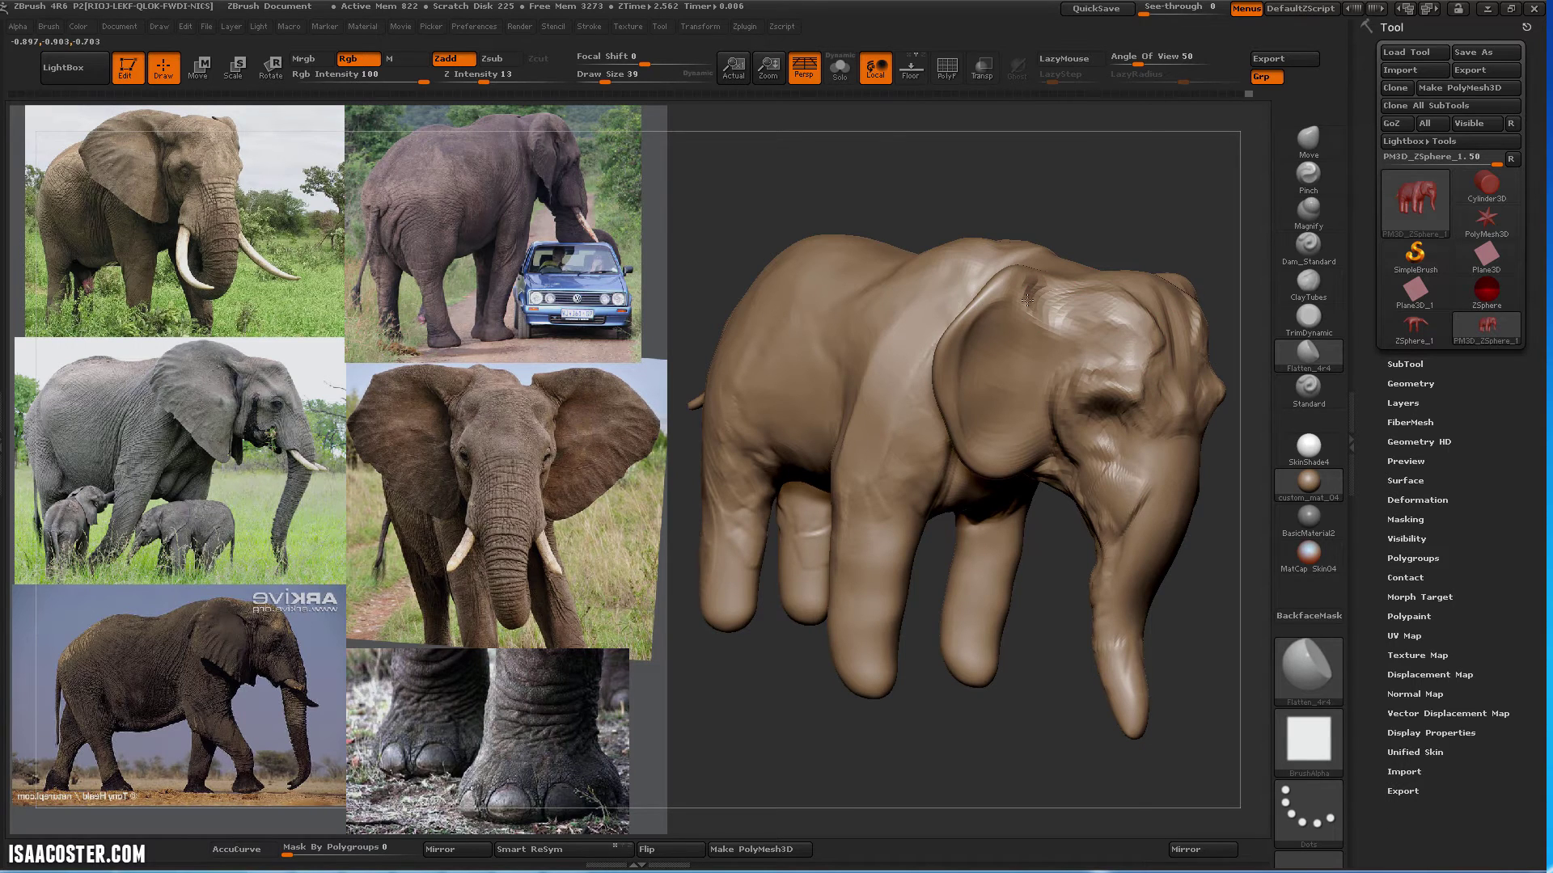
Flatten the planes of the forehead, trunk base, cheek and underside of the jaw with the Flatten brush at draw size 39
drag(1136, 190, 1121, 309)
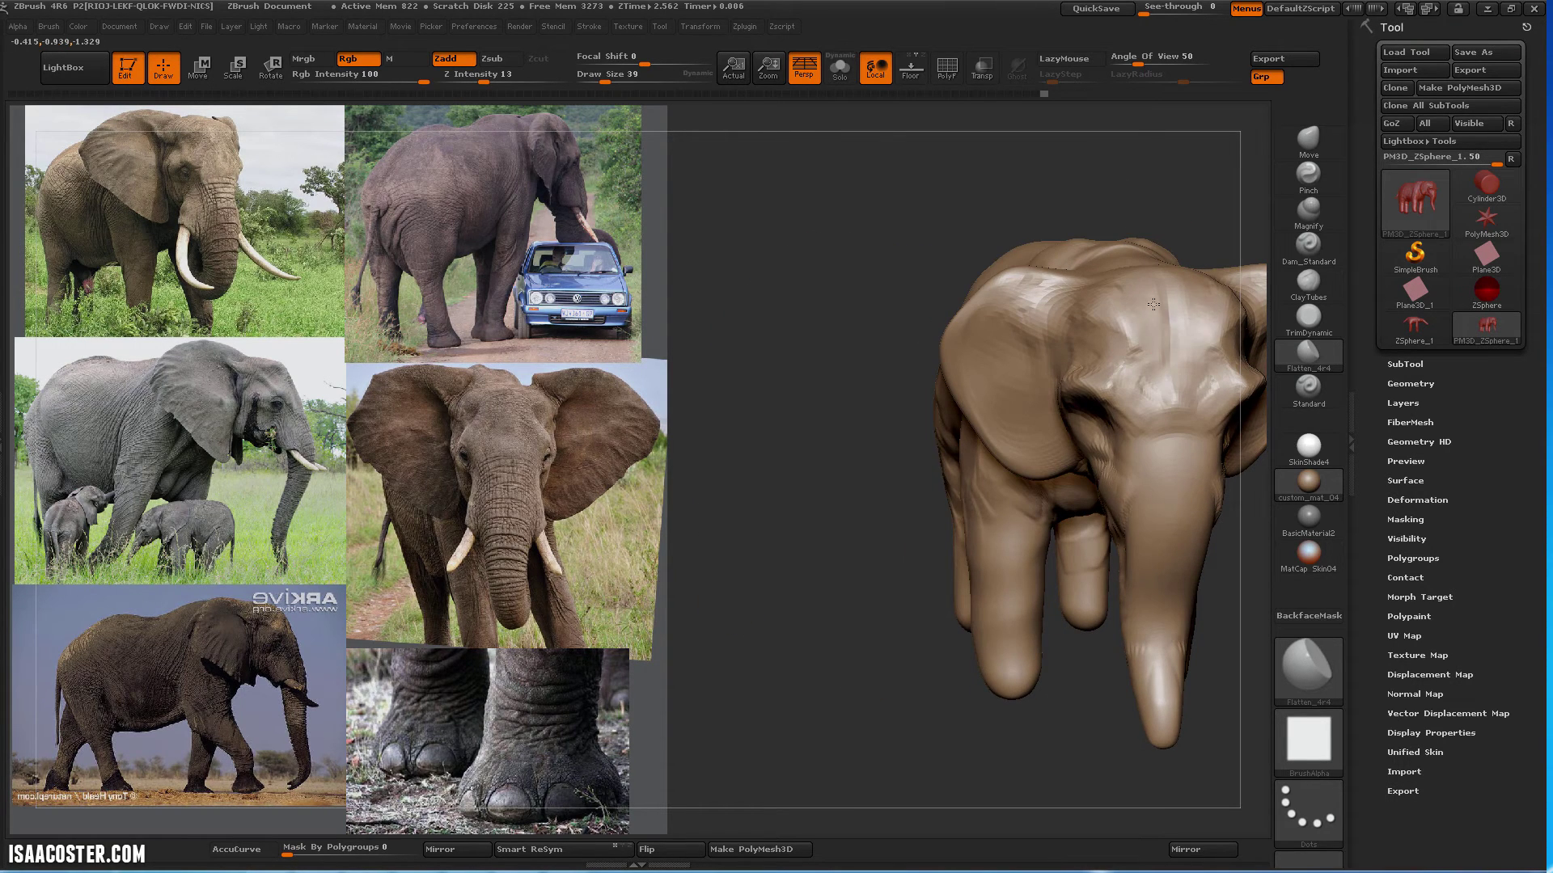
drag(1038, 760, 1067, 488)
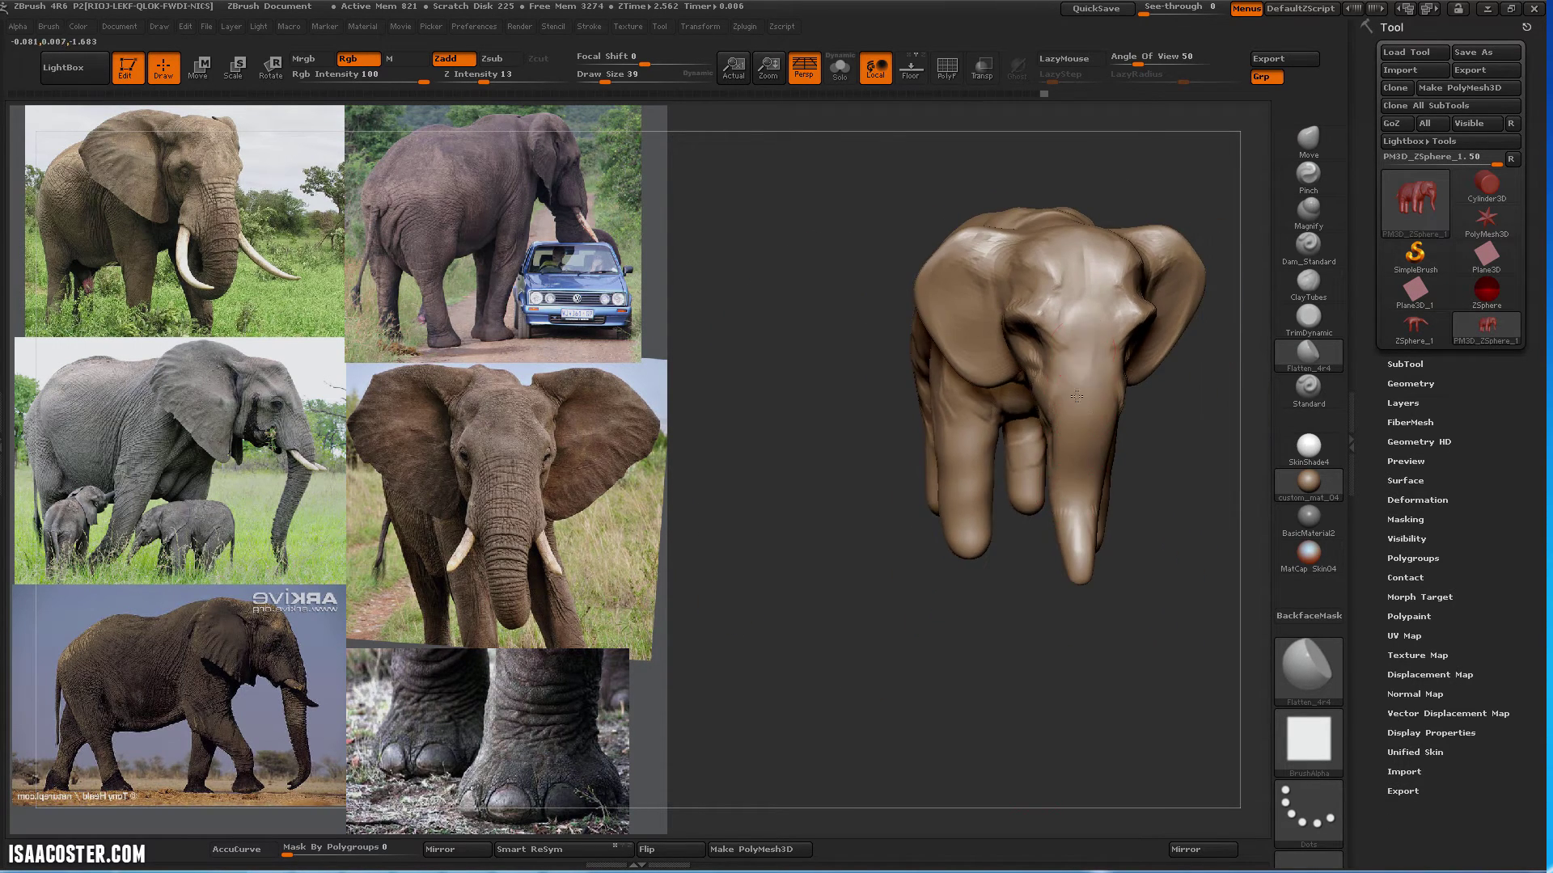
drag(1075, 637, 1071, 376)
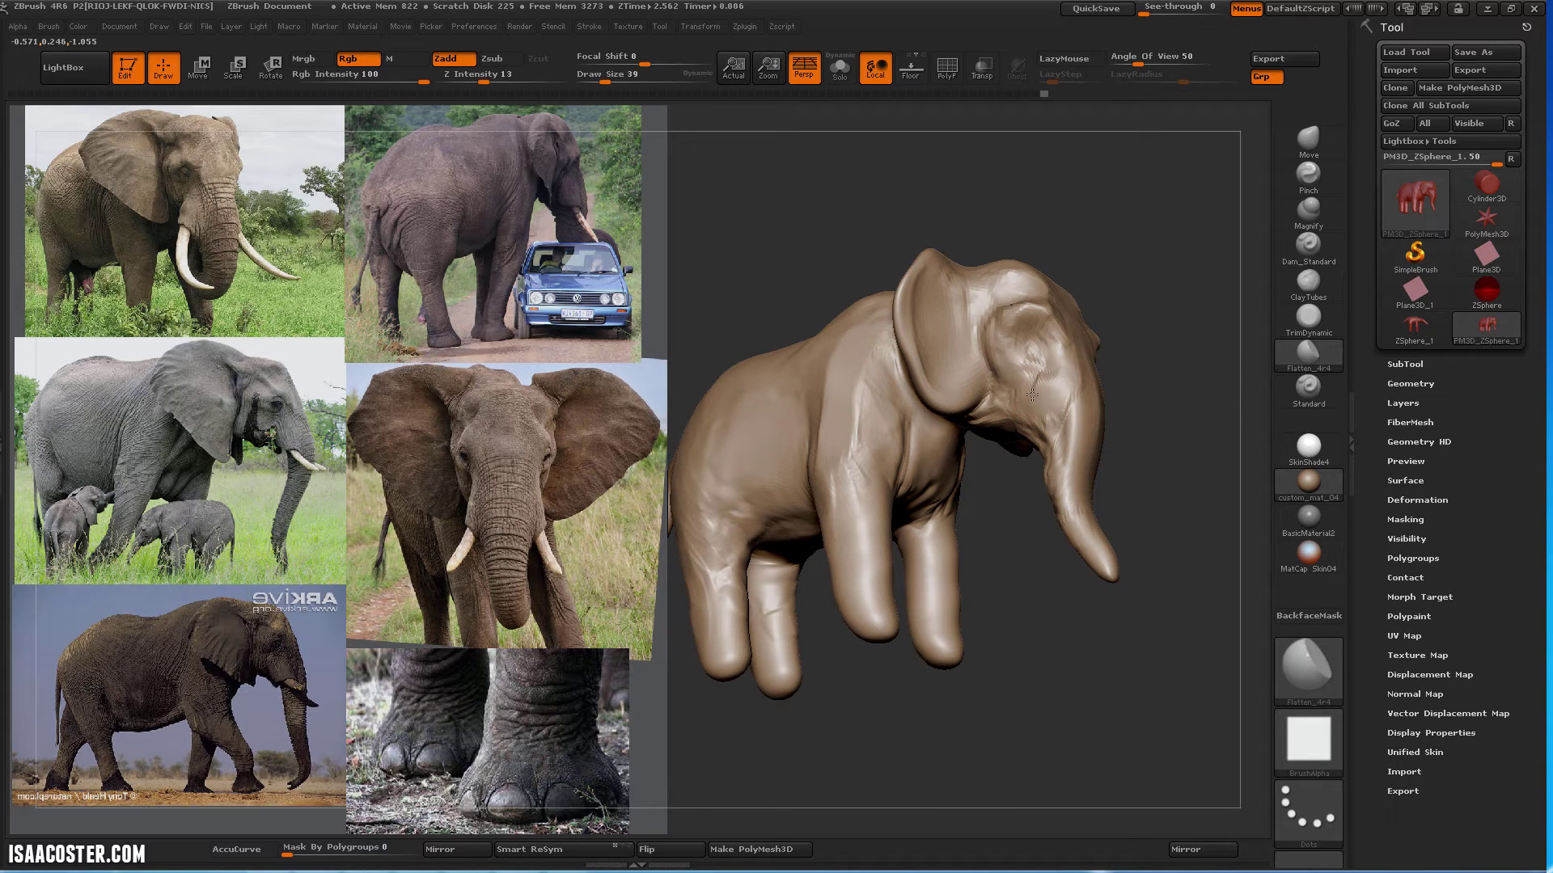
drag(1047, 399, 1171, 410)
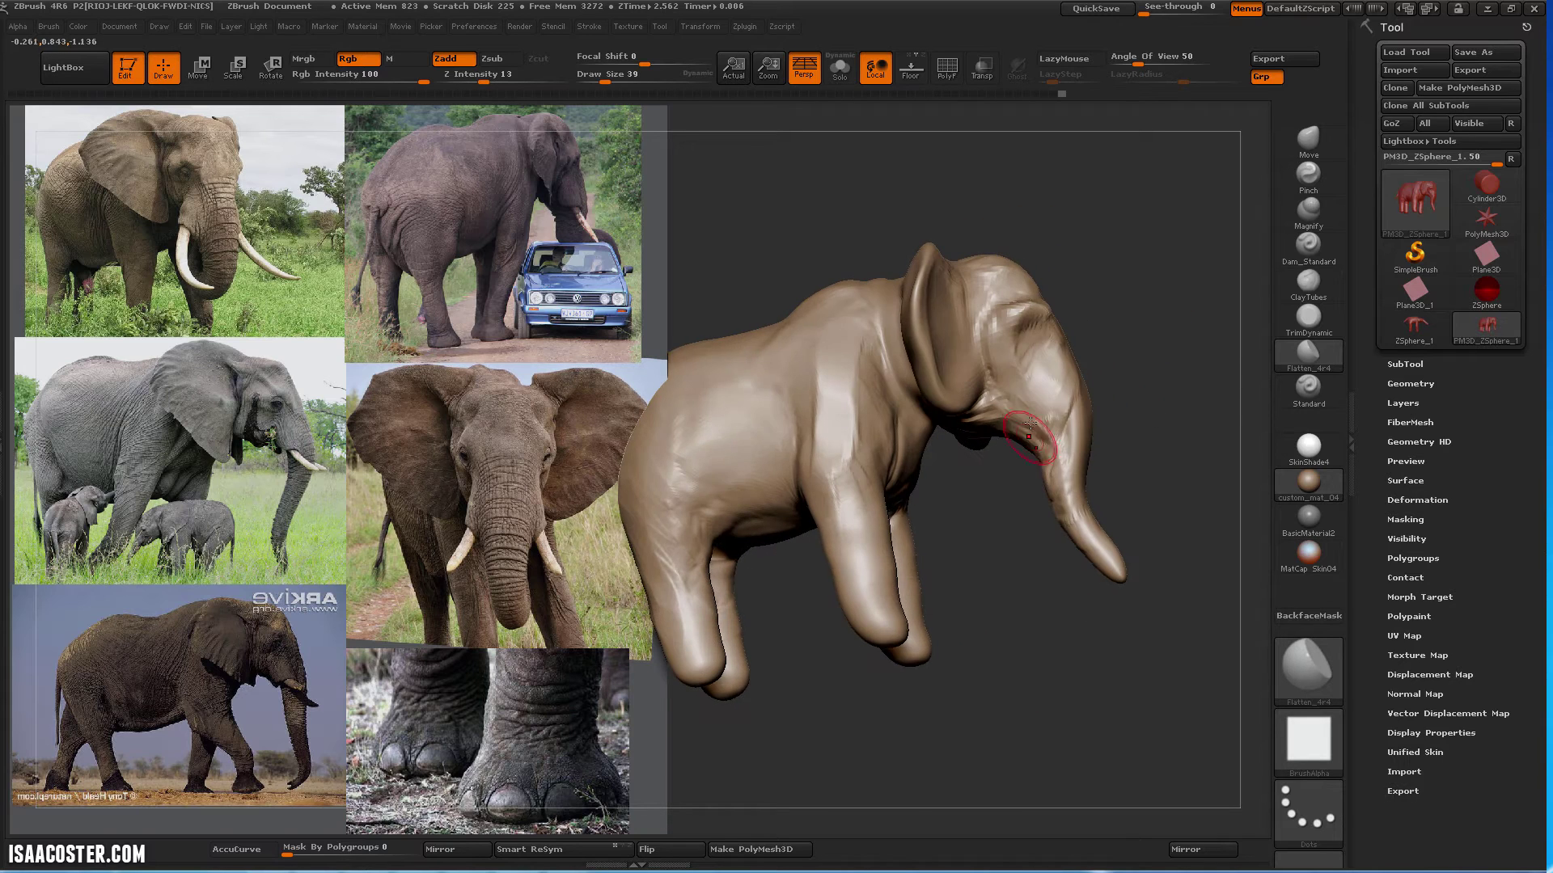
drag(1062, 434, 1066, 474)
mouse_move(1067, 501)
right_down()
mouse_move(1056, 453)
mouse_move(1007, 477)
right_up()
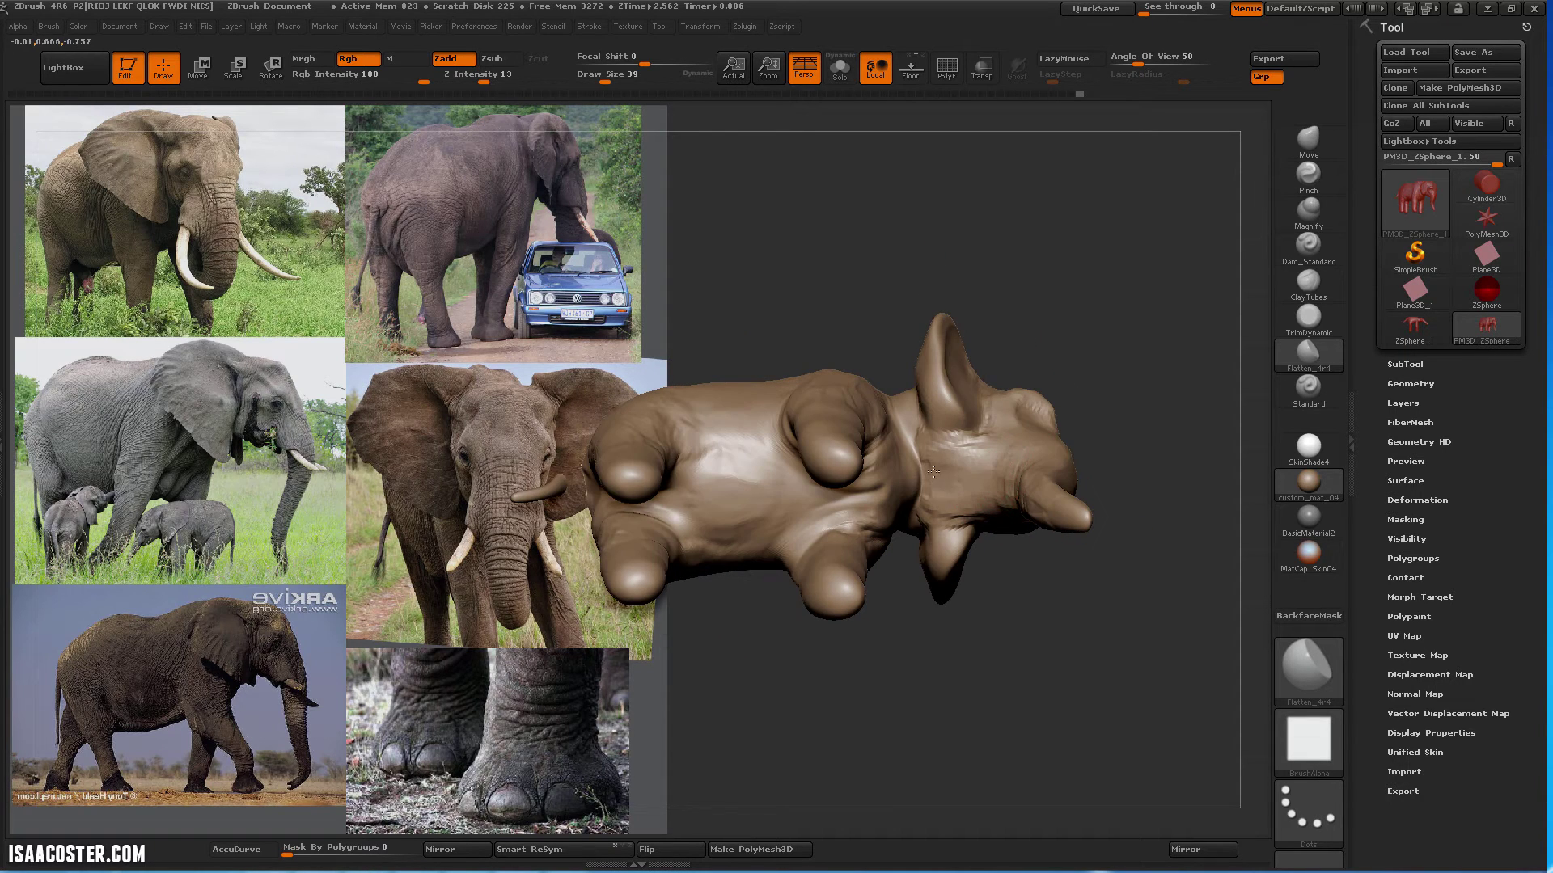
mouse_move(1058, 279)
mouse_down()
mouse_move(1070, 246)
mouse_move(1080, 356)
mouse_up()
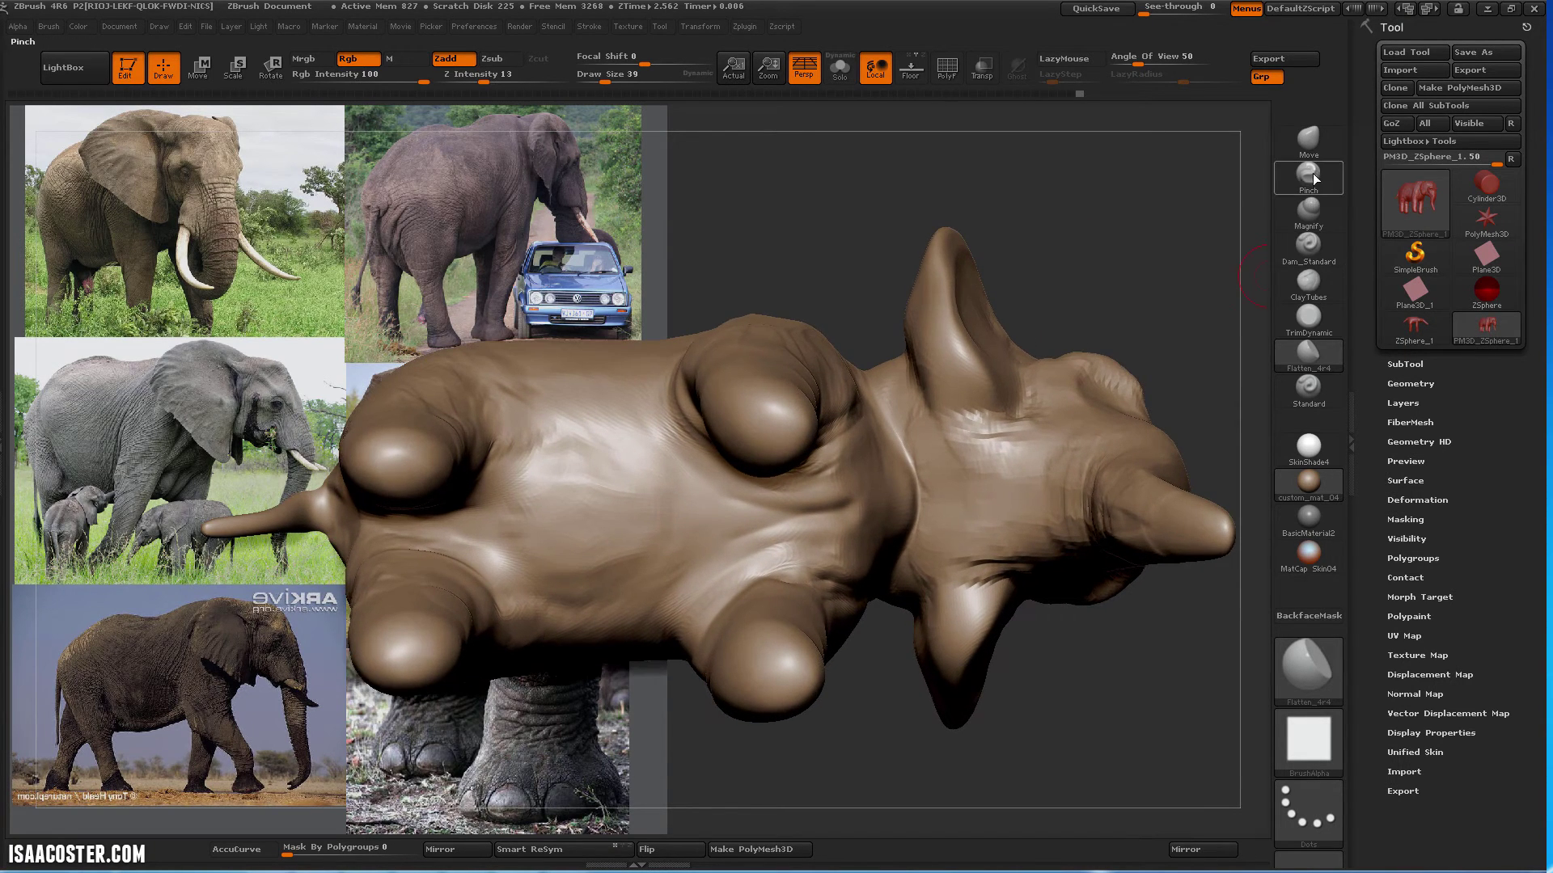
Thin and sharpen the ear edges with the Pinch brush at draw size 136, undoing the last front-view stroke
click(1311, 176)
key(s)
drag(939, 378, 972, 371)
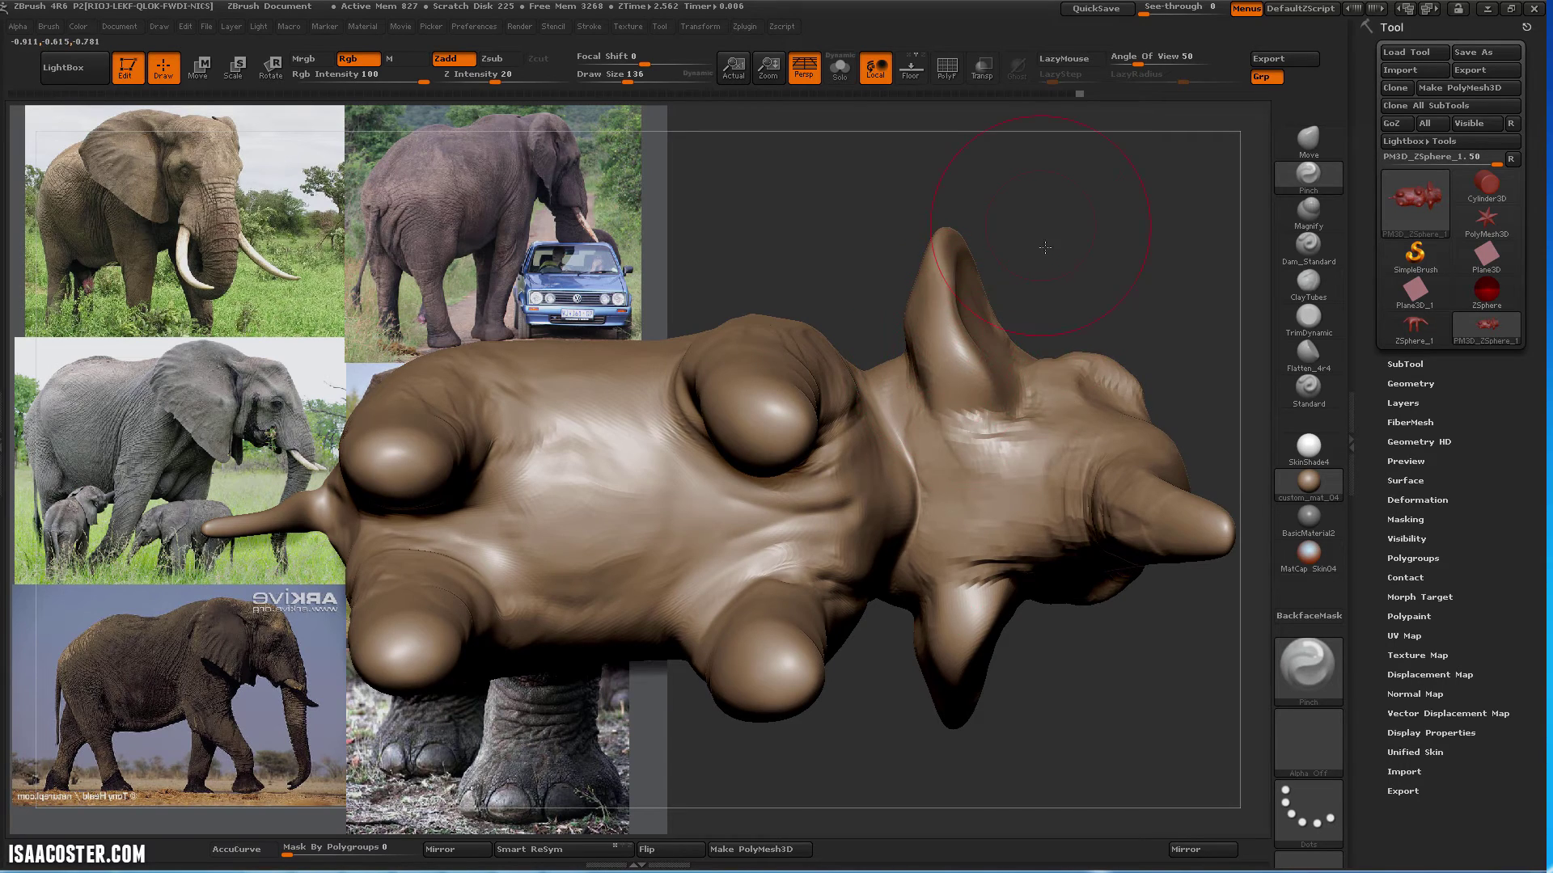
mouse_move(1045, 248)
mouse_down()
mouse_move(930, 388)
mouse_move(954, 380)
mouse_up()
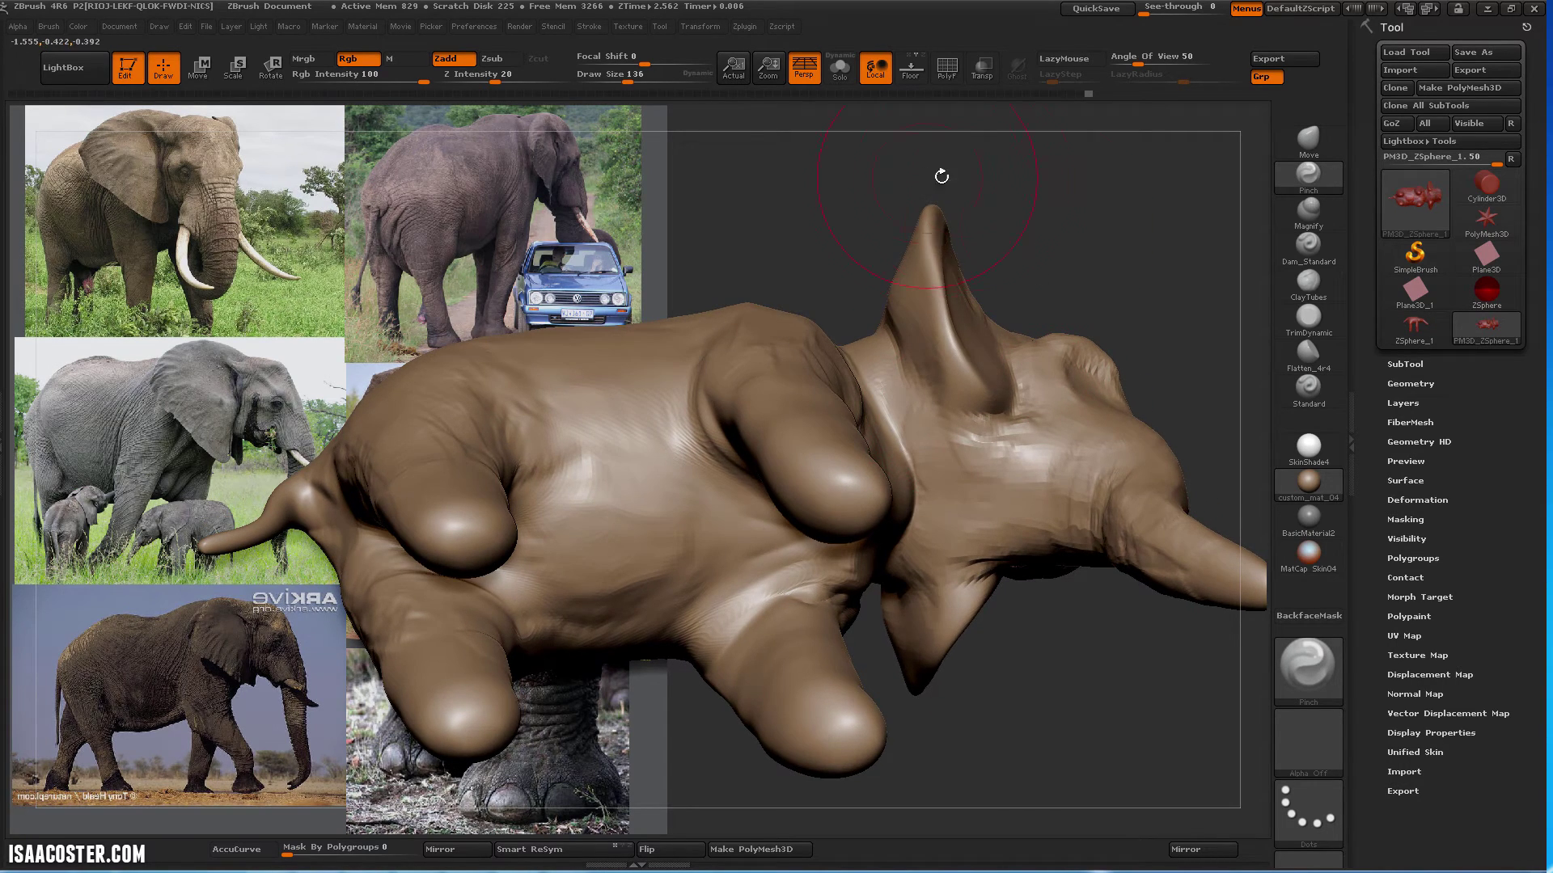
drag(941, 176, 927, 188)
drag(954, 389, 942, 212)
mouse_move(998, 156)
mouse_down()
mouse_move(962, 421)
mouse_move(1002, 493)
mouse_move(981, 596)
mouse_move(953, 526)
mouse_move(999, 608)
mouse_move(833, 517)
mouse_move(888, 443)
mouse_up()
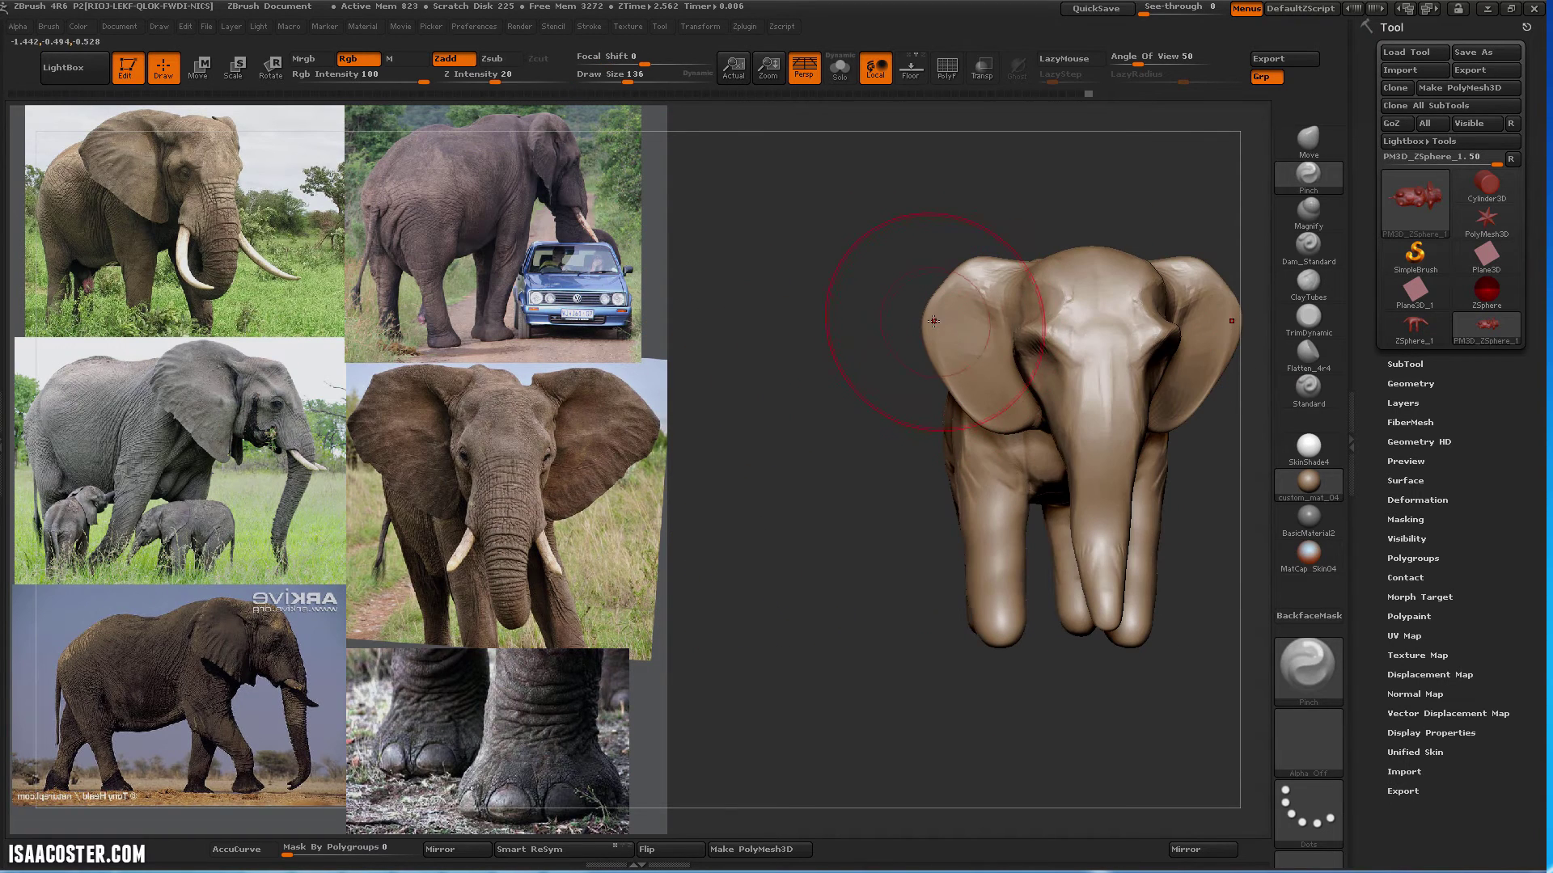
mouse_move(934, 321)
mouse_down()
mouse_move(956, 326)
mouse_move(945, 320)
mouse_up()
key(ctrl+z)
Adjust the ear outline and the legs with the Move brush at draw size 89
click(1307, 142)
key(s)
drag(837, 344, 897, 339)
mouse_move(942, 221)
mouse_down()
mouse_move(911, 221)
mouse_move(885, 275)
mouse_up()
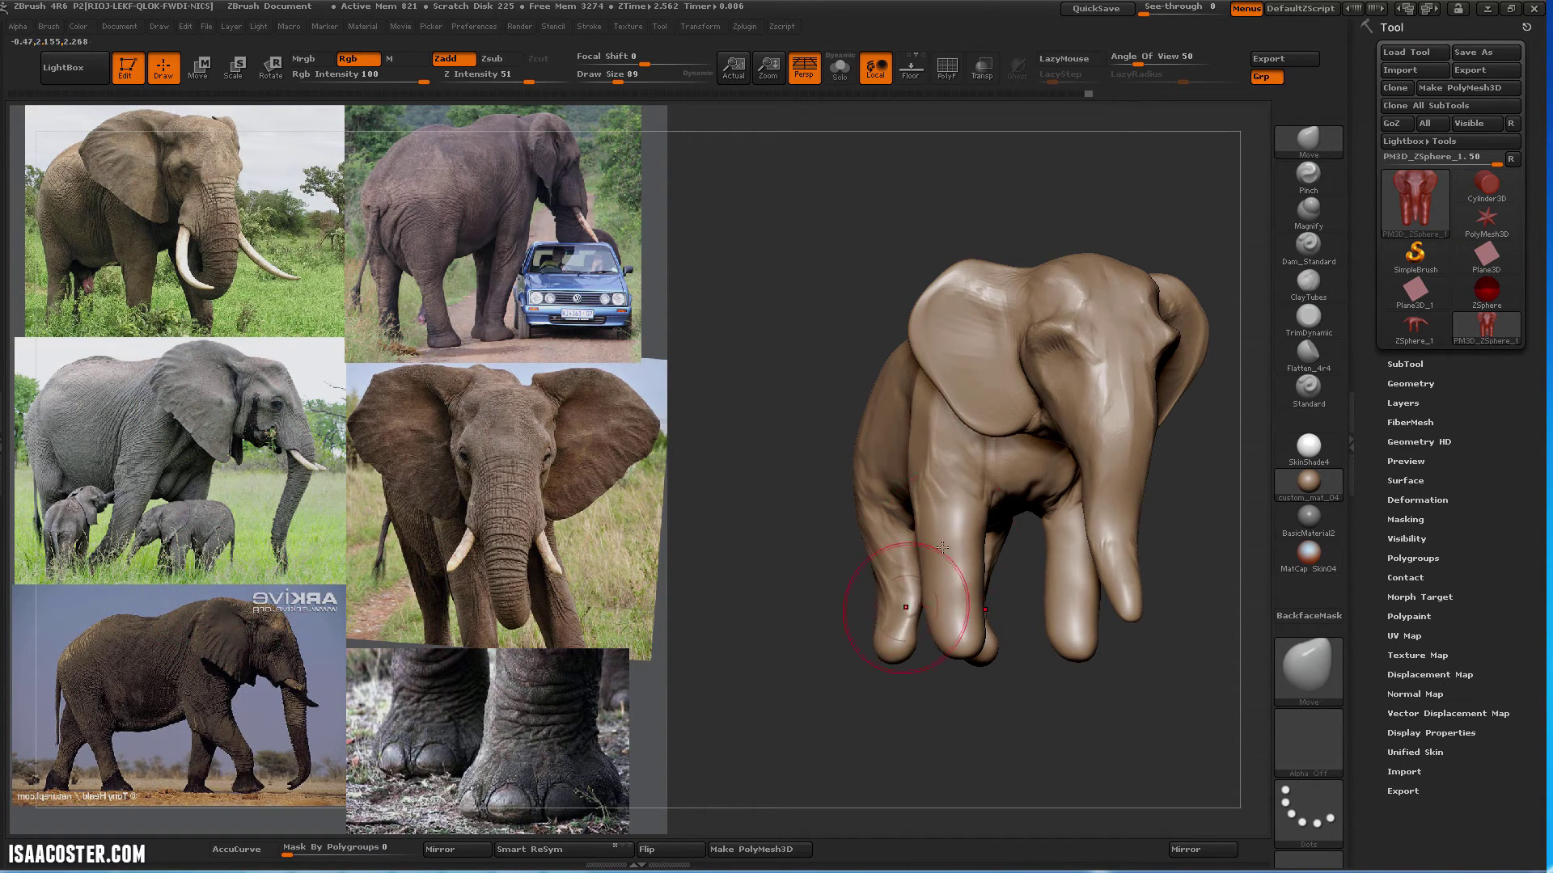
drag(790, 469, 1246, 443)
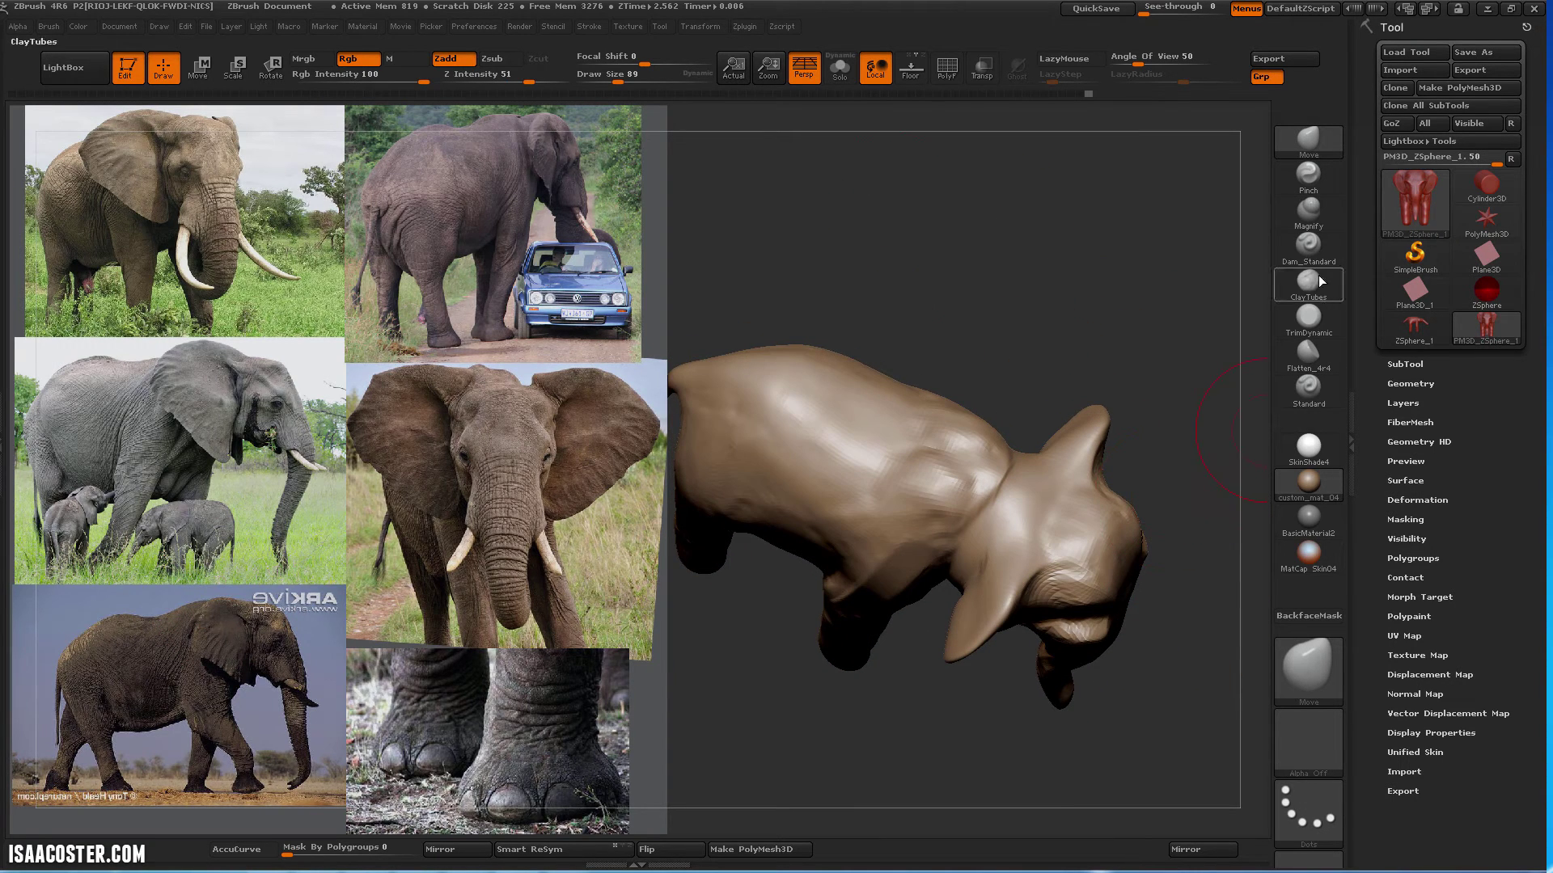
Carve creases along the ear attachment and across the ear's surface with the Dam_Standard brush at draw size 59
click(1308, 245)
mouse_move(1181, 308)
mouse_down()
mouse_move(1081, 510)
mouse_move(1130, 549)
mouse_move(1083, 522)
mouse_move(1048, 531)
mouse_up()
mouse_move(1003, 388)
mouse_down()
mouse_move(1022, 274)
mouse_move(1096, 334)
mouse_move(1088, 440)
mouse_up()
drag(1109, 563, 1120, 513)
mouse_move(1152, 390)
mouse_down()
mouse_move(1154, 363)
mouse_move(1171, 367)
mouse_move(1131, 197)
mouse_move(1144, 158)
mouse_up()
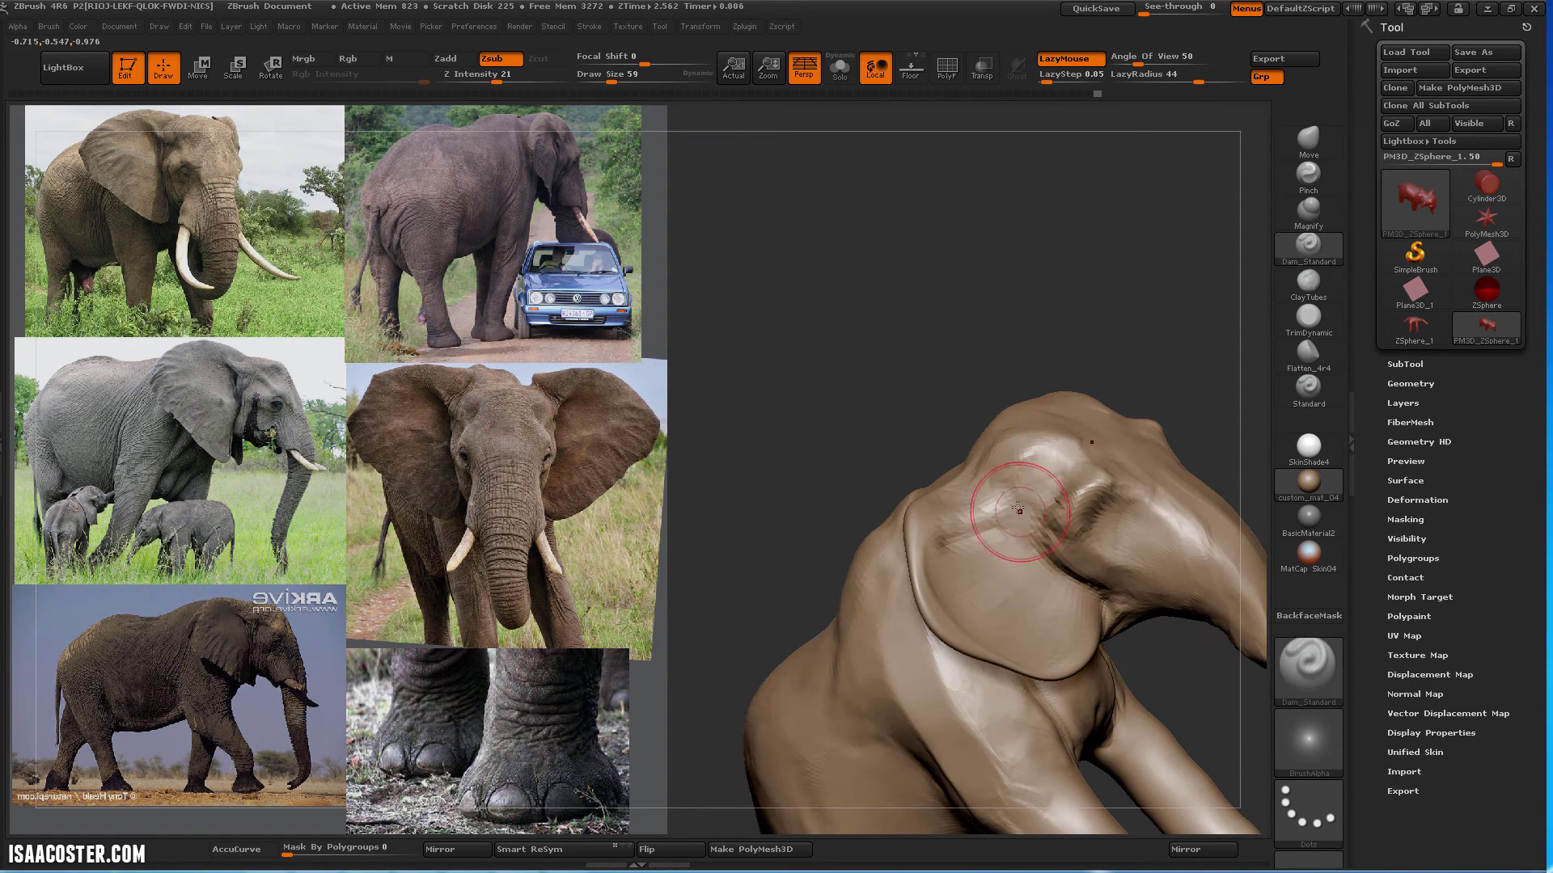
mouse_move(1010, 526)
mouse_down()
mouse_move(958, 540)
mouse_move(964, 594)
mouse_up()
mouse_move(918, 320)
mouse_down()
mouse_move(963, 292)
mouse_move(927, 348)
mouse_move(1144, 336)
mouse_up()
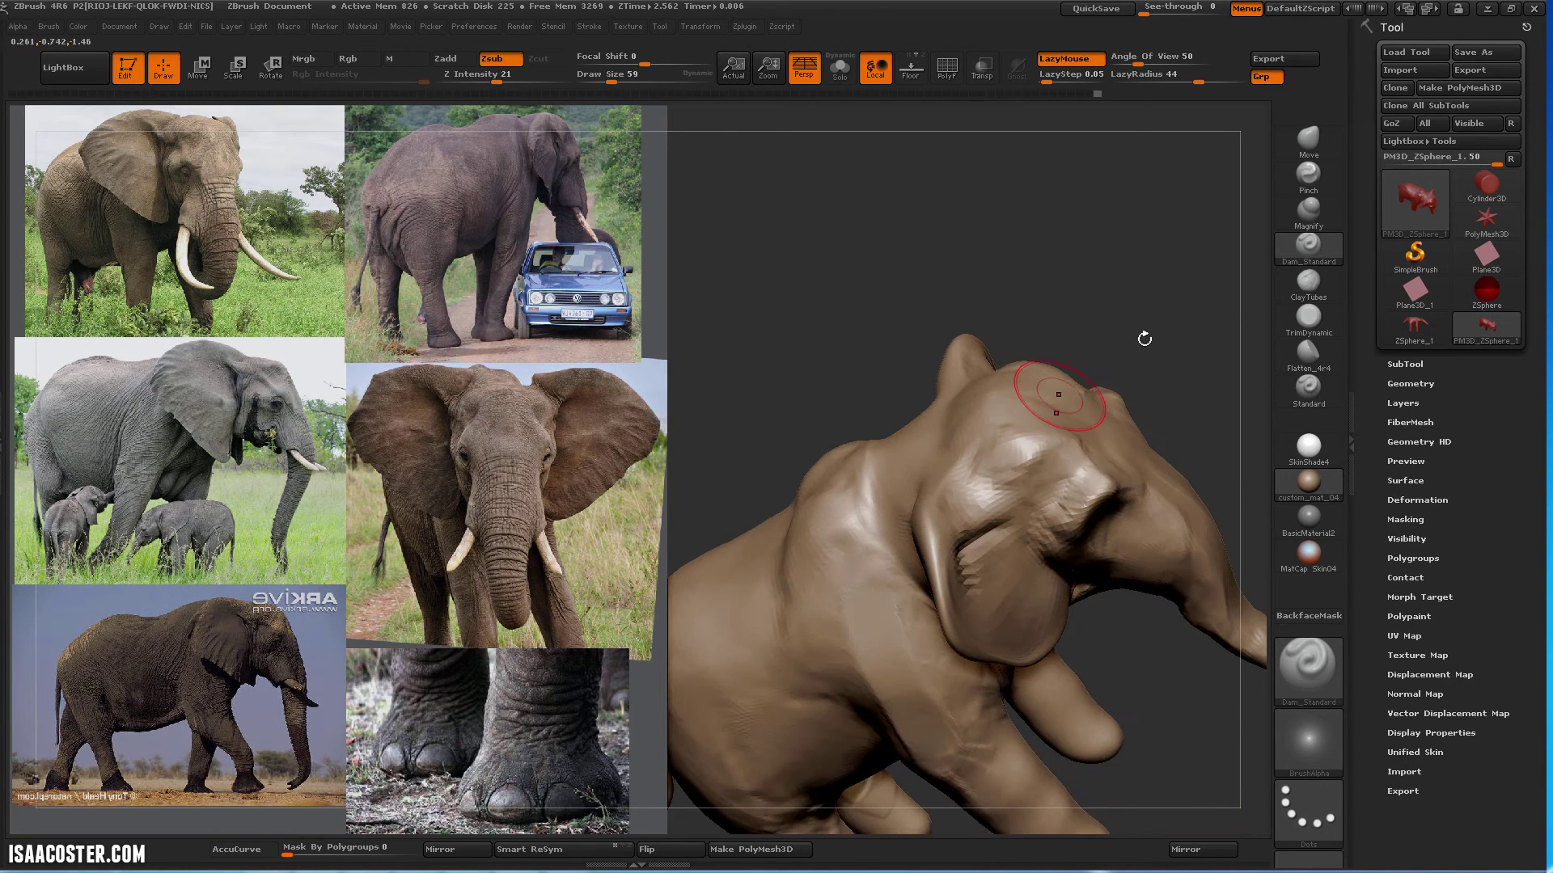
Build up the folds at the ear attachment and along the ear rim with the ClayTubes brush at draw size 35
click(1307, 283)
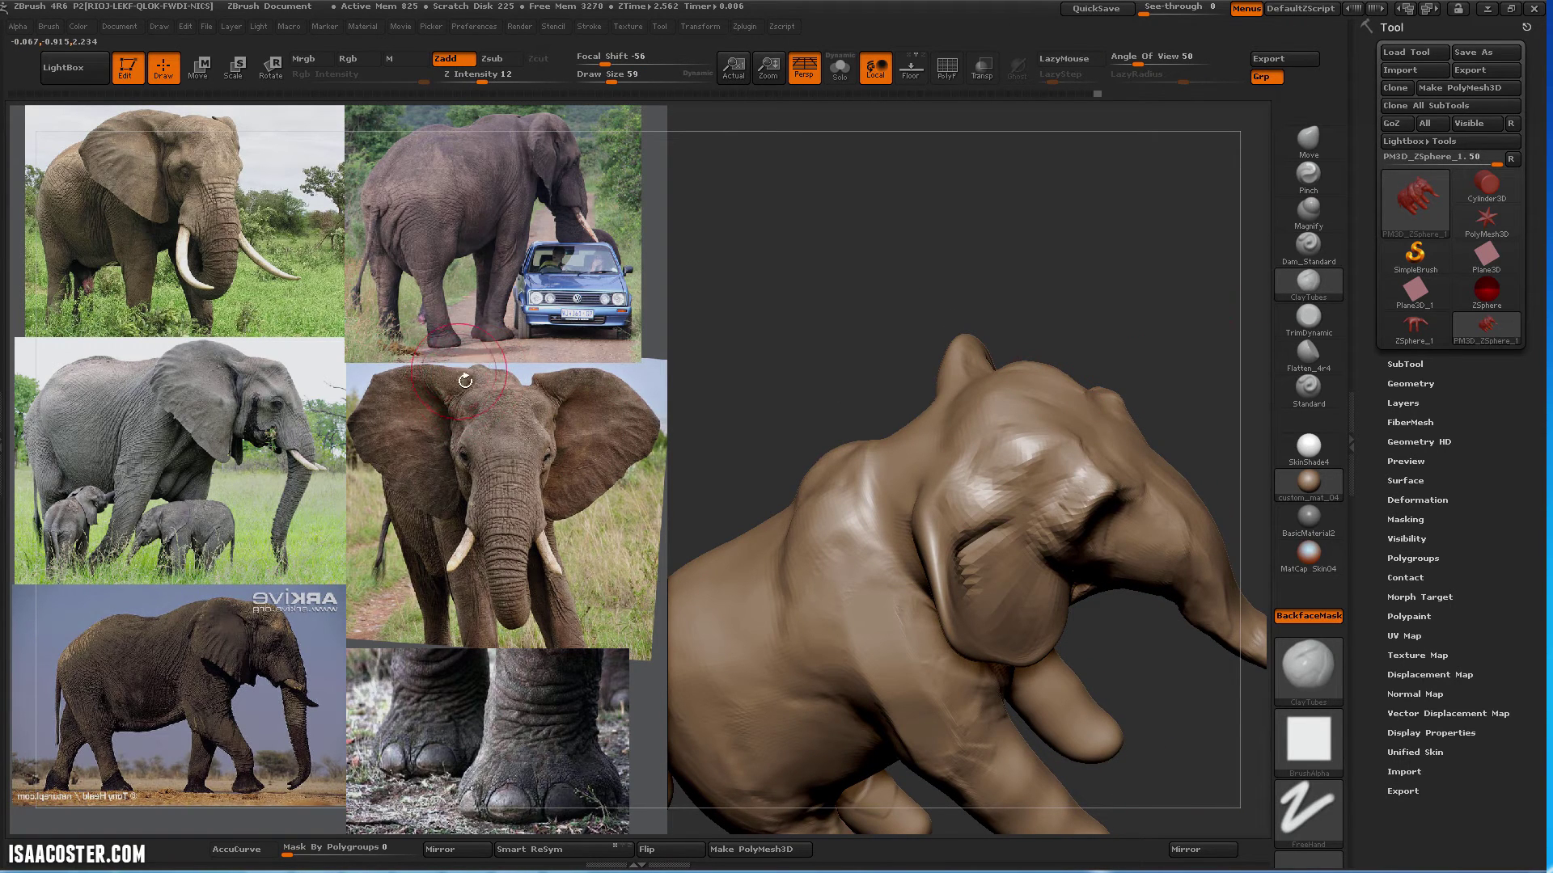
mouse_move(970, 493)
mouse_down()
mouse_move(1017, 488)
mouse_move(959, 484)
mouse_move(946, 503)
mouse_up()
key(s)
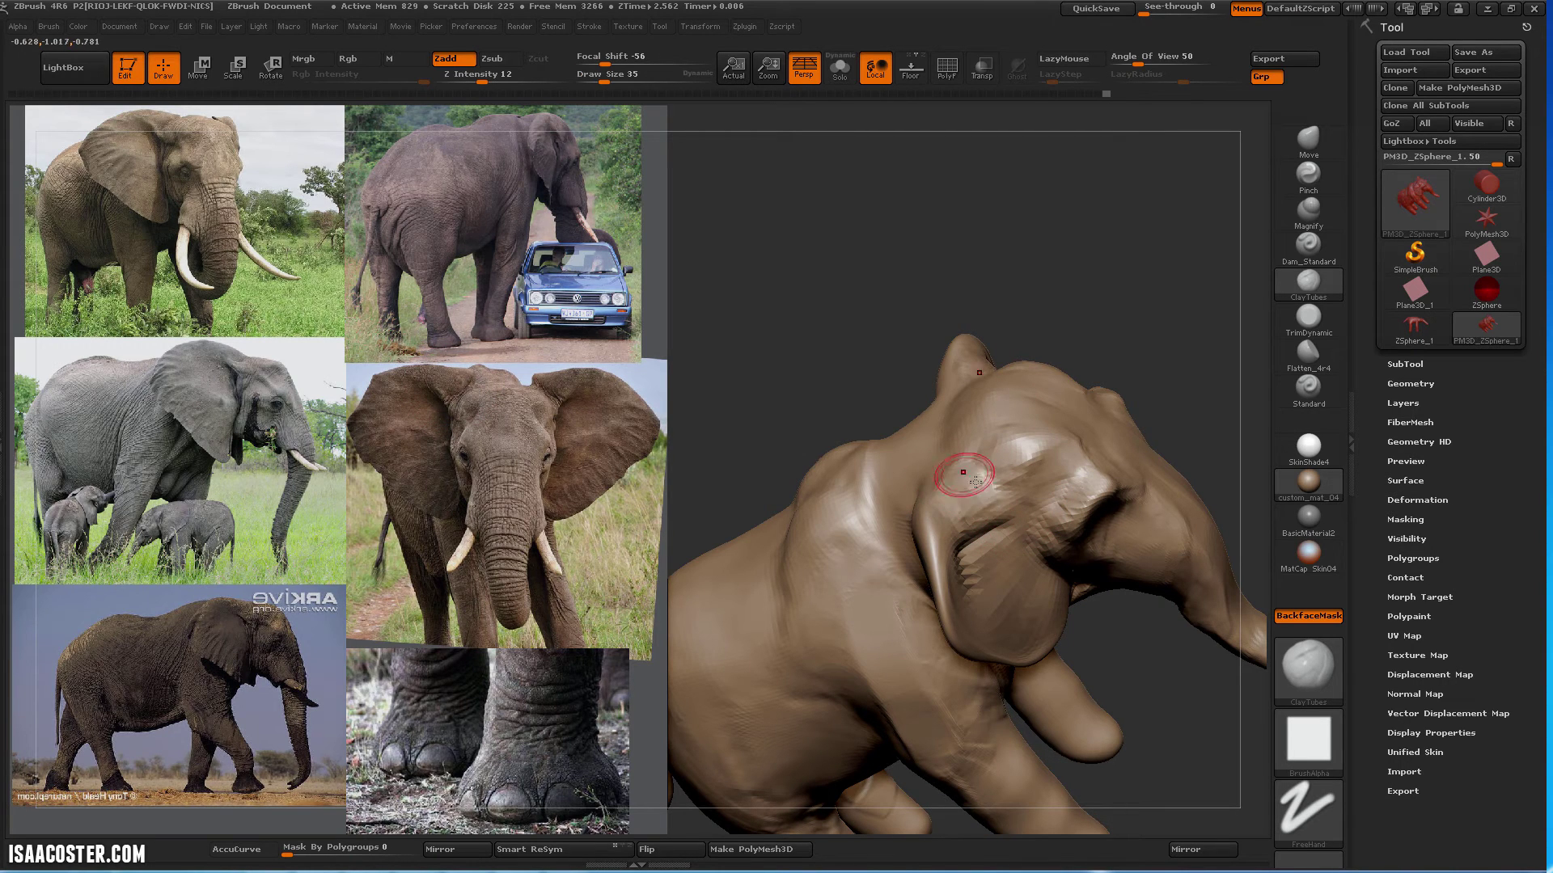
mouse_move(1028, 325)
mouse_down()
mouse_move(1108, 226)
mouse_move(1159, 437)
mouse_move(1166, 333)
mouse_move(1150, 425)
mouse_up()
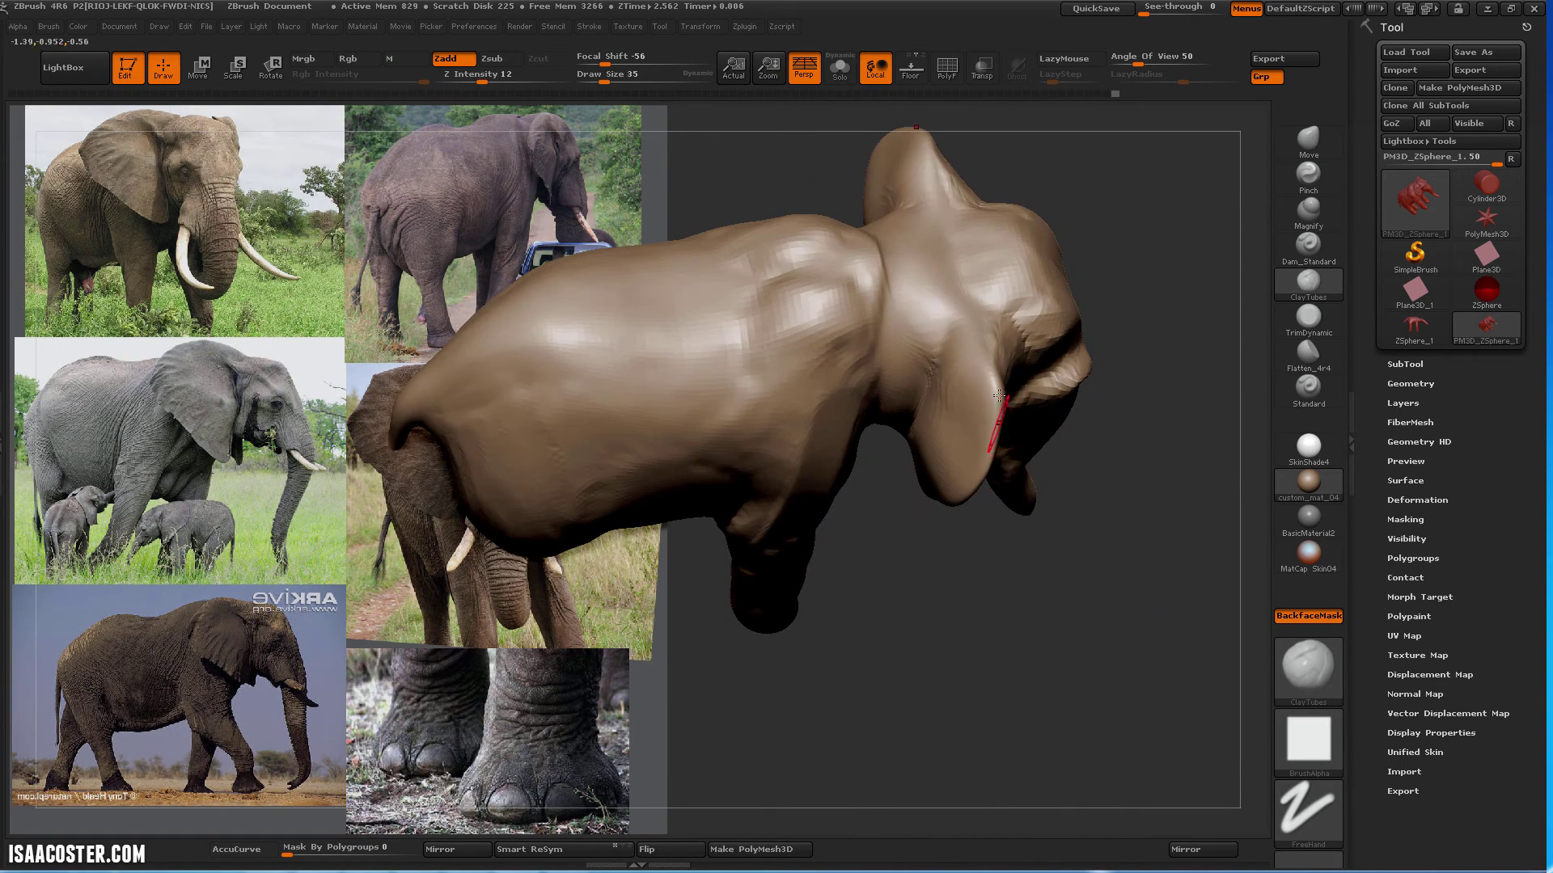
mouse_move(879, 508)
mouse_down()
mouse_move(874, 236)
mouse_move(865, 257)
mouse_move(933, 261)
mouse_up()
mouse_move(898, 589)
mouse_down()
mouse_move(952, 616)
mouse_move(954, 485)
mouse_move(958, 498)
mouse_up()
mouse_move(935, 377)
mouse_down()
mouse_move(949, 356)
mouse_move(937, 393)
mouse_up()
Build up the neck and the back of the ear with the ClayTubes brush at draw size 65
key(bracketright)
key(bracketright)
key(bracketright)
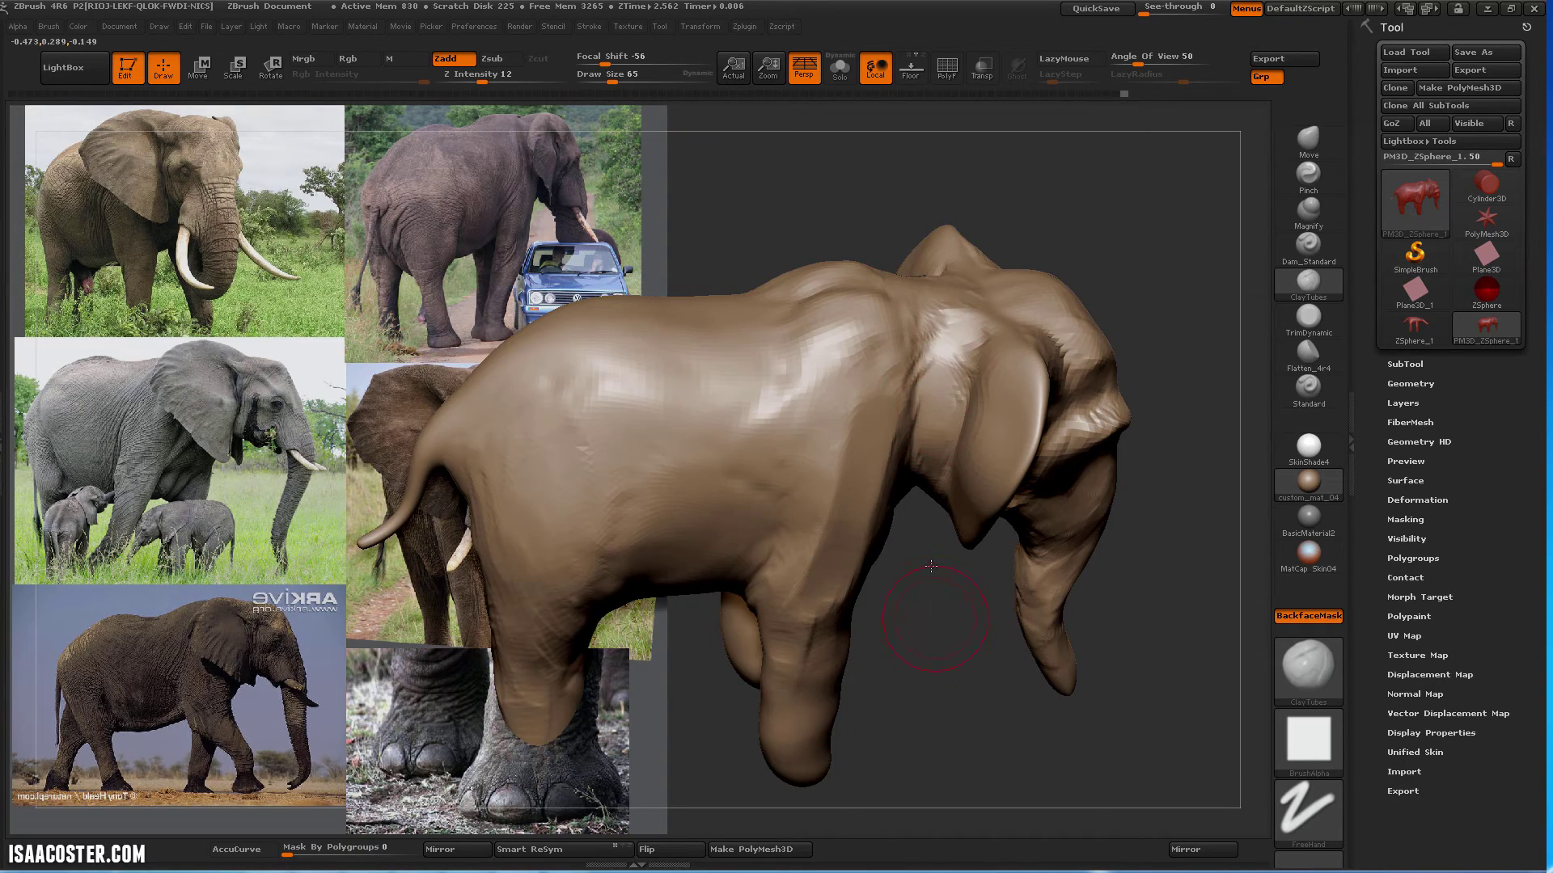
drag(932, 566, 933, 472)
drag(936, 663, 994, 371)
mouse_move(1109, 243)
mouse_down()
mouse_move(1101, 301)
mouse_move(1008, 191)
mouse_move(936, 289)
mouse_up()
mouse_move(838, 194)
mouse_down()
mouse_move(890, 215)
mouse_move(954, 204)
mouse_move(870, 180)
mouse_move(1132, 259)
mouse_up()
Carve soft creases into the hindquarters beside the tail with the Dam_Standard brush at Z Intensity 10
click(1317, 256)
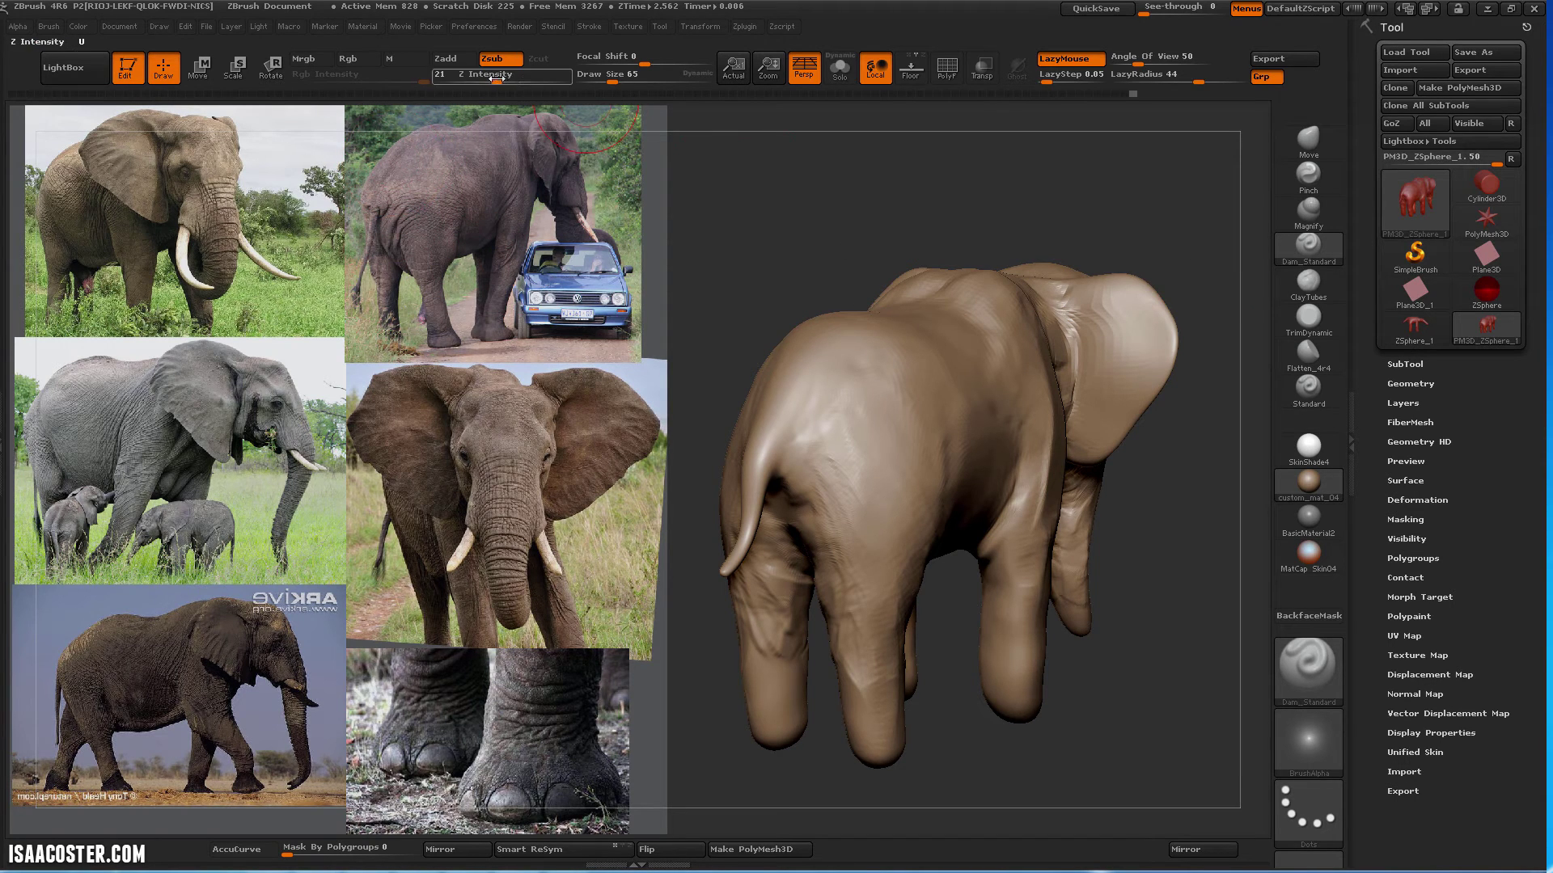
drag(498, 79, 477, 80)
drag(783, 247, 832, 304)
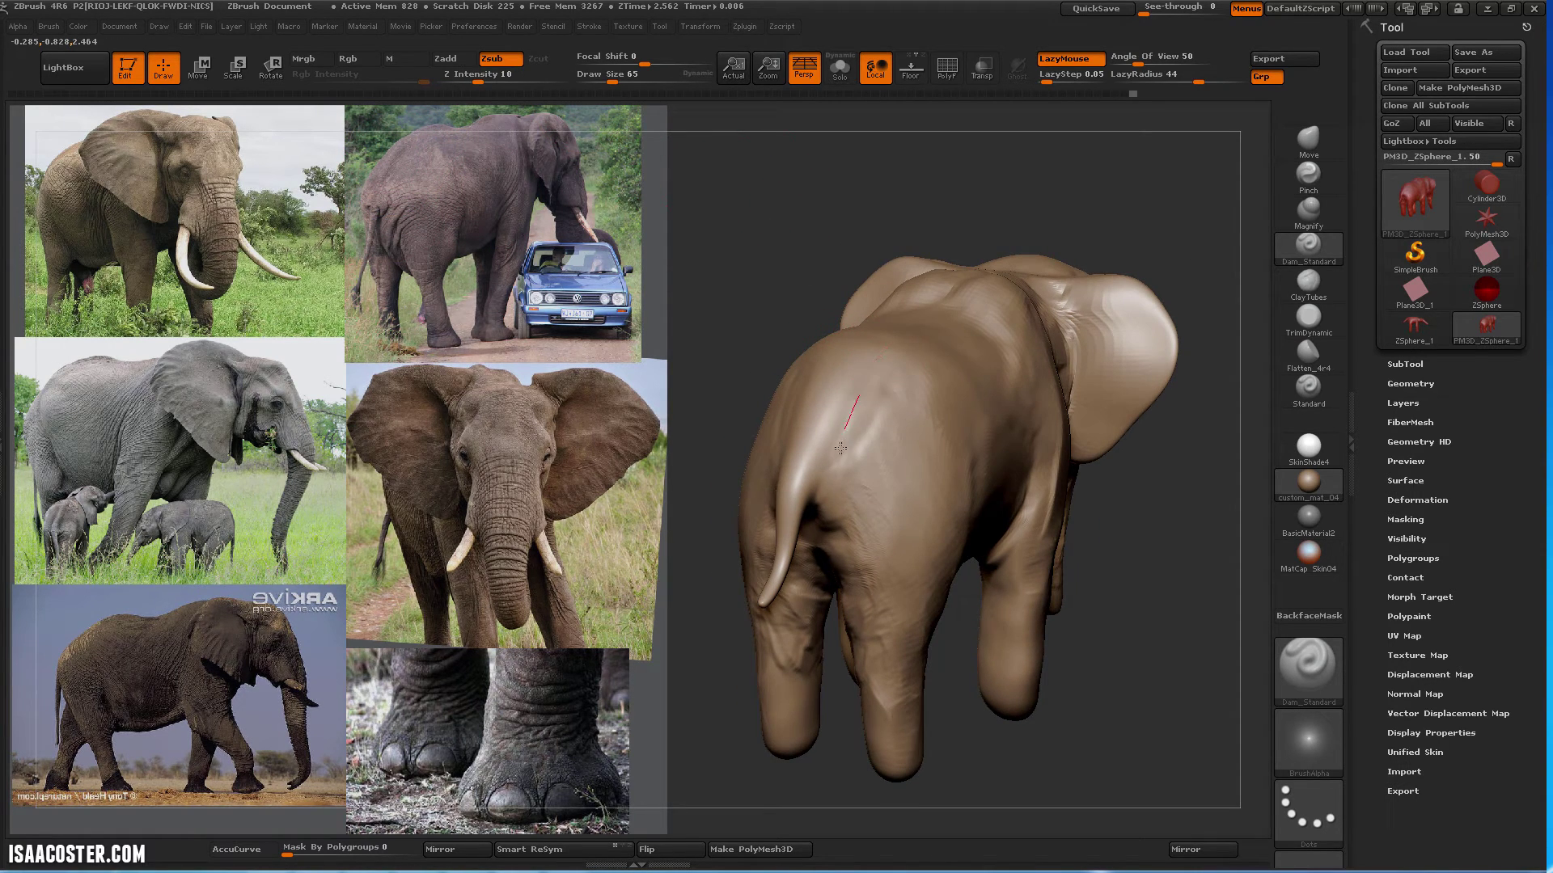
drag(840, 448, 841, 500)
drag(890, 340, 845, 502)
drag(1004, 742, 1006, 695)
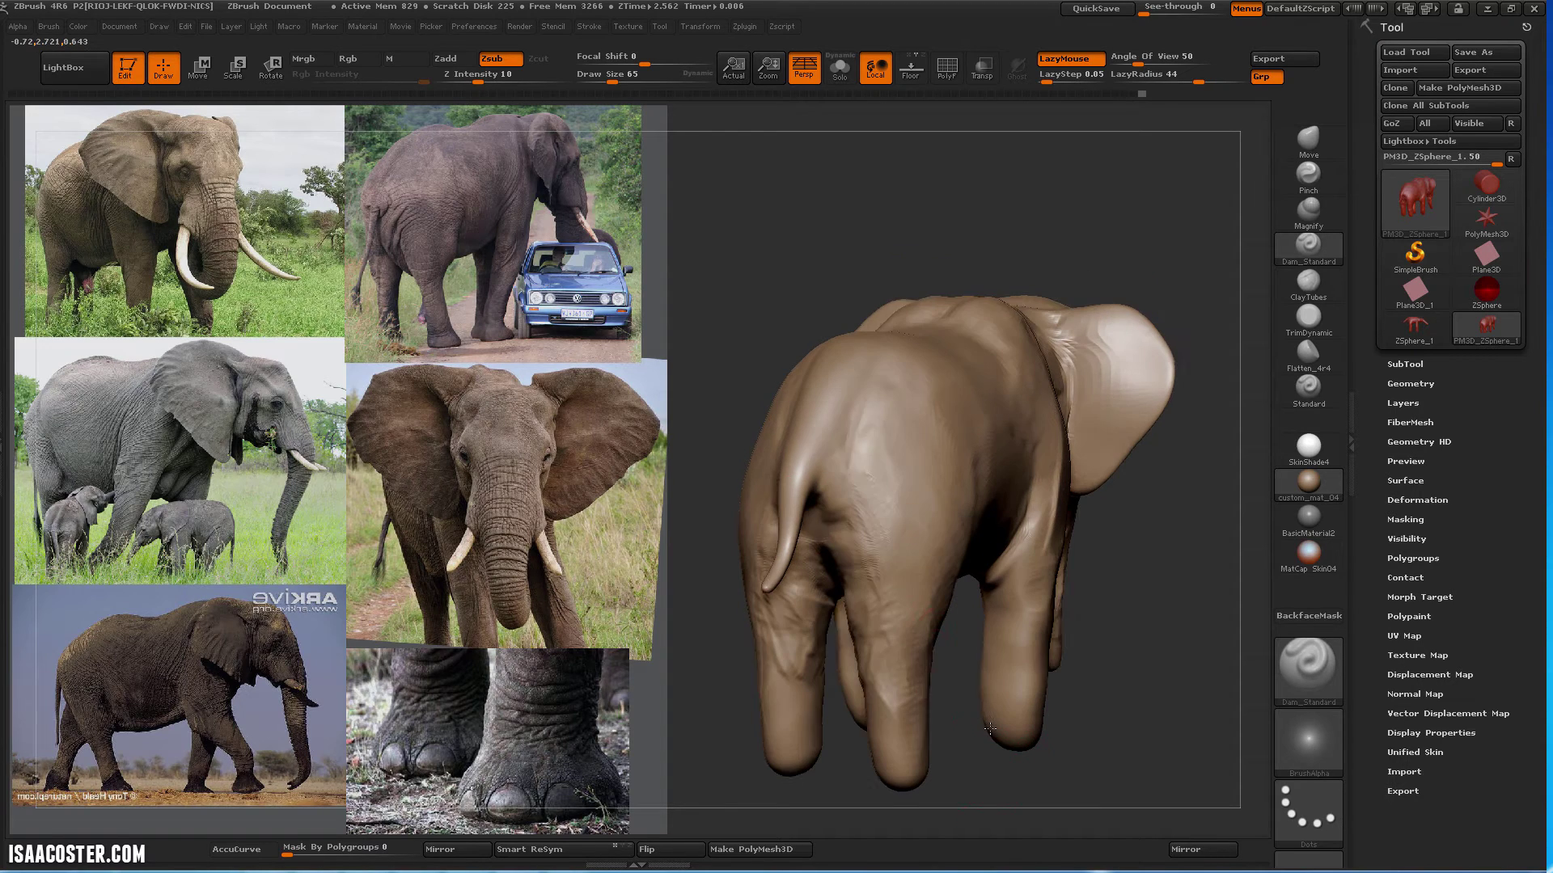
Carve soft creases into the thigh and hindquarters with the Dam_Standard brush at draw size 78
mouse_move(876, 469)
mouse_down()
mouse_move(814, 515)
mouse_move(757, 502)
mouse_move(854, 458)
mouse_move(826, 427)
mouse_move(841, 380)
mouse_move(824, 424)
mouse_up()
key(s)
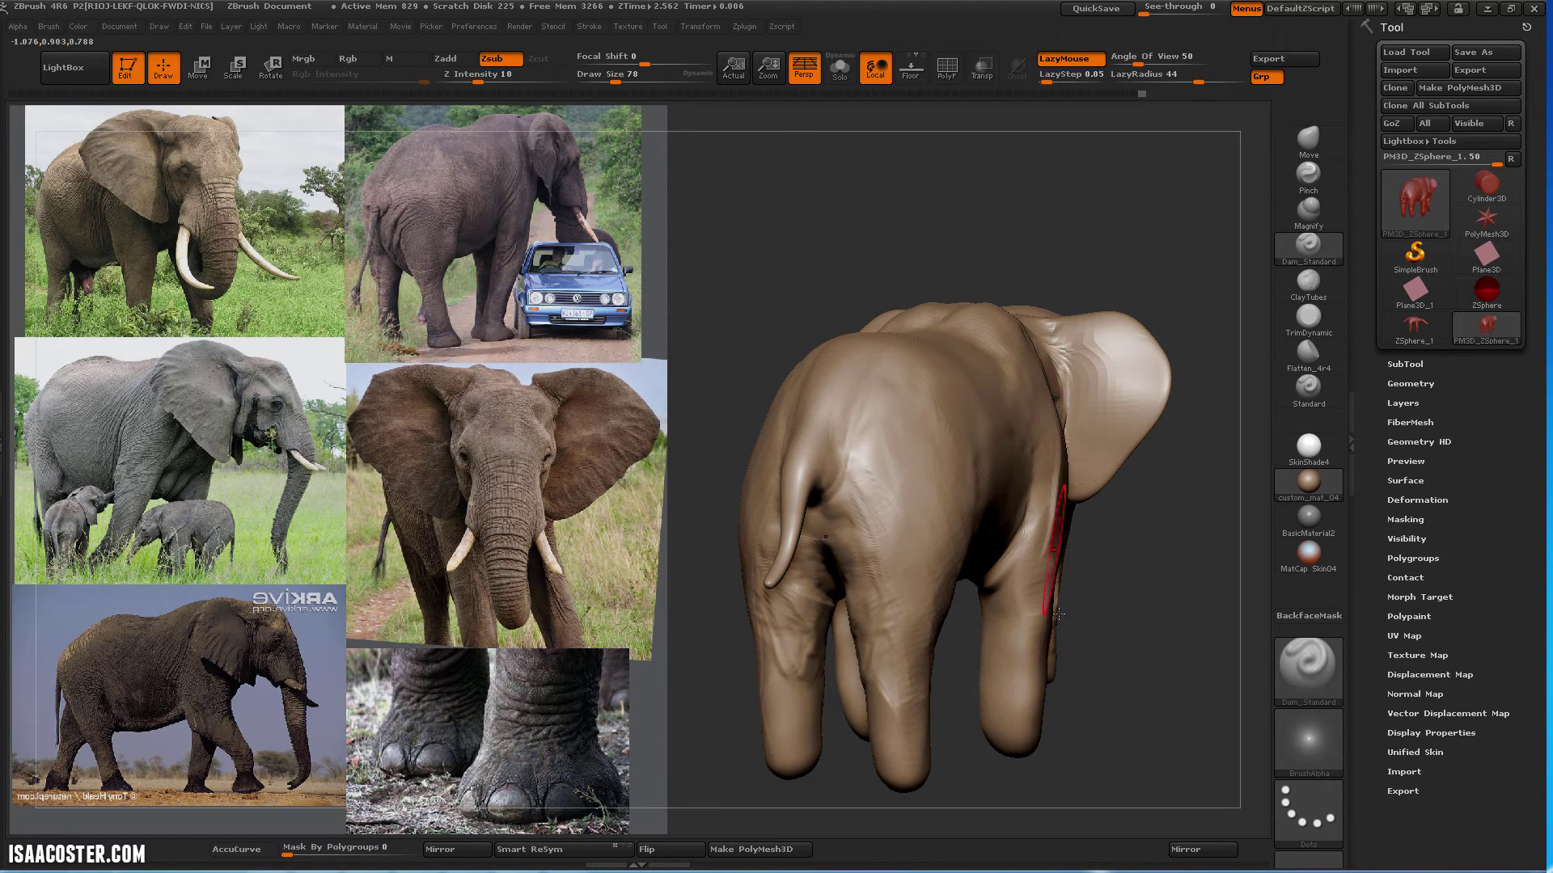
mouse_move(1058, 613)
mouse_down()
mouse_move(1161, 596)
mouse_move(1175, 568)
mouse_move(1182, 585)
mouse_move(1058, 695)
mouse_up()
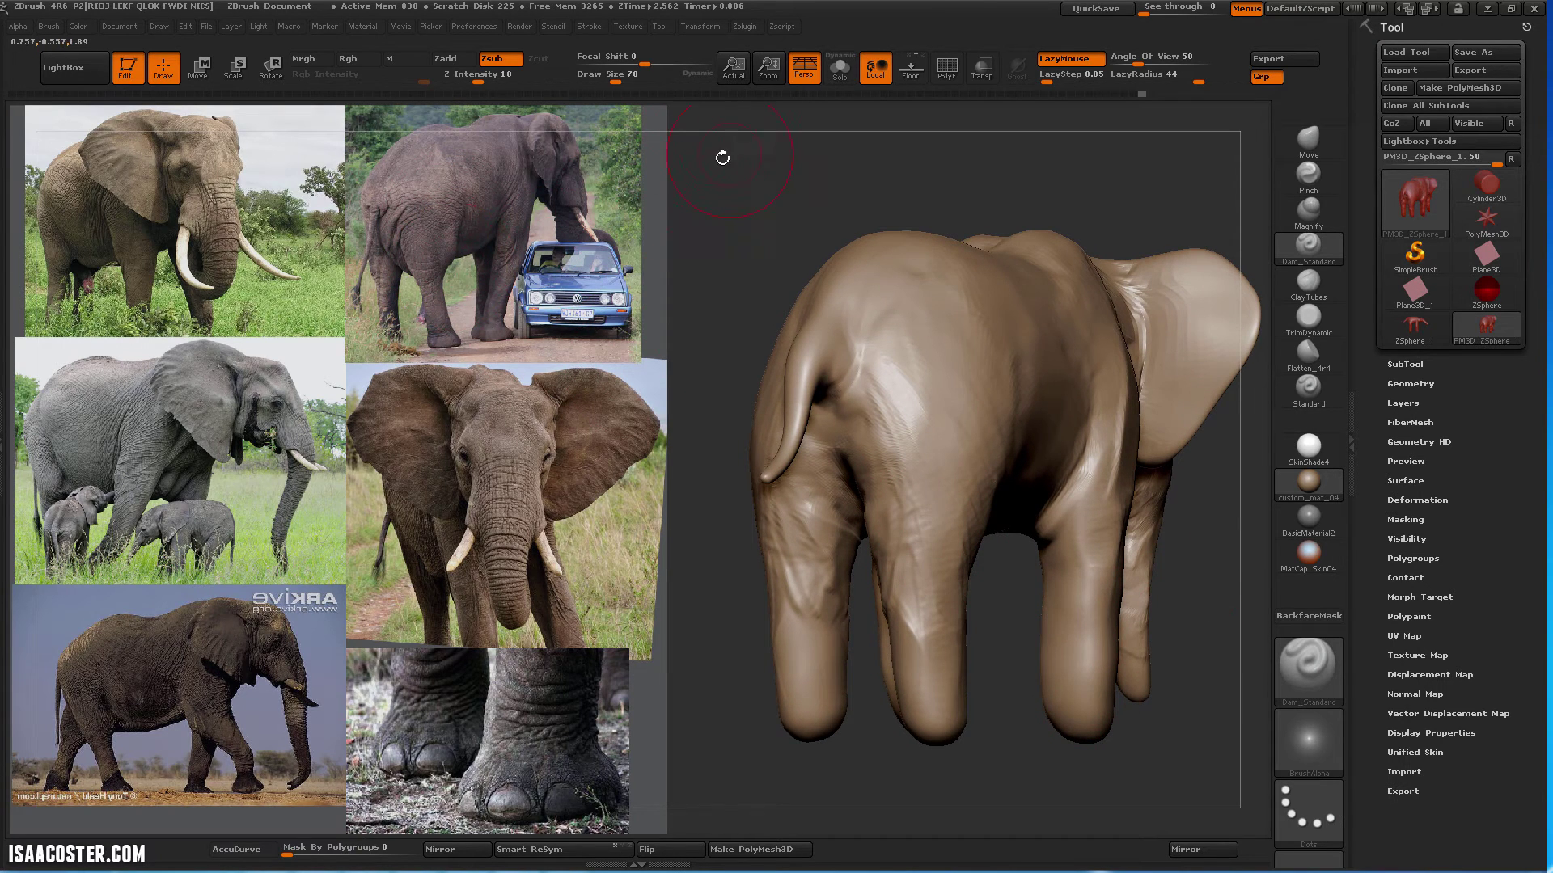
drag(722, 157, 678, 163)
drag(976, 553, 975, 494)
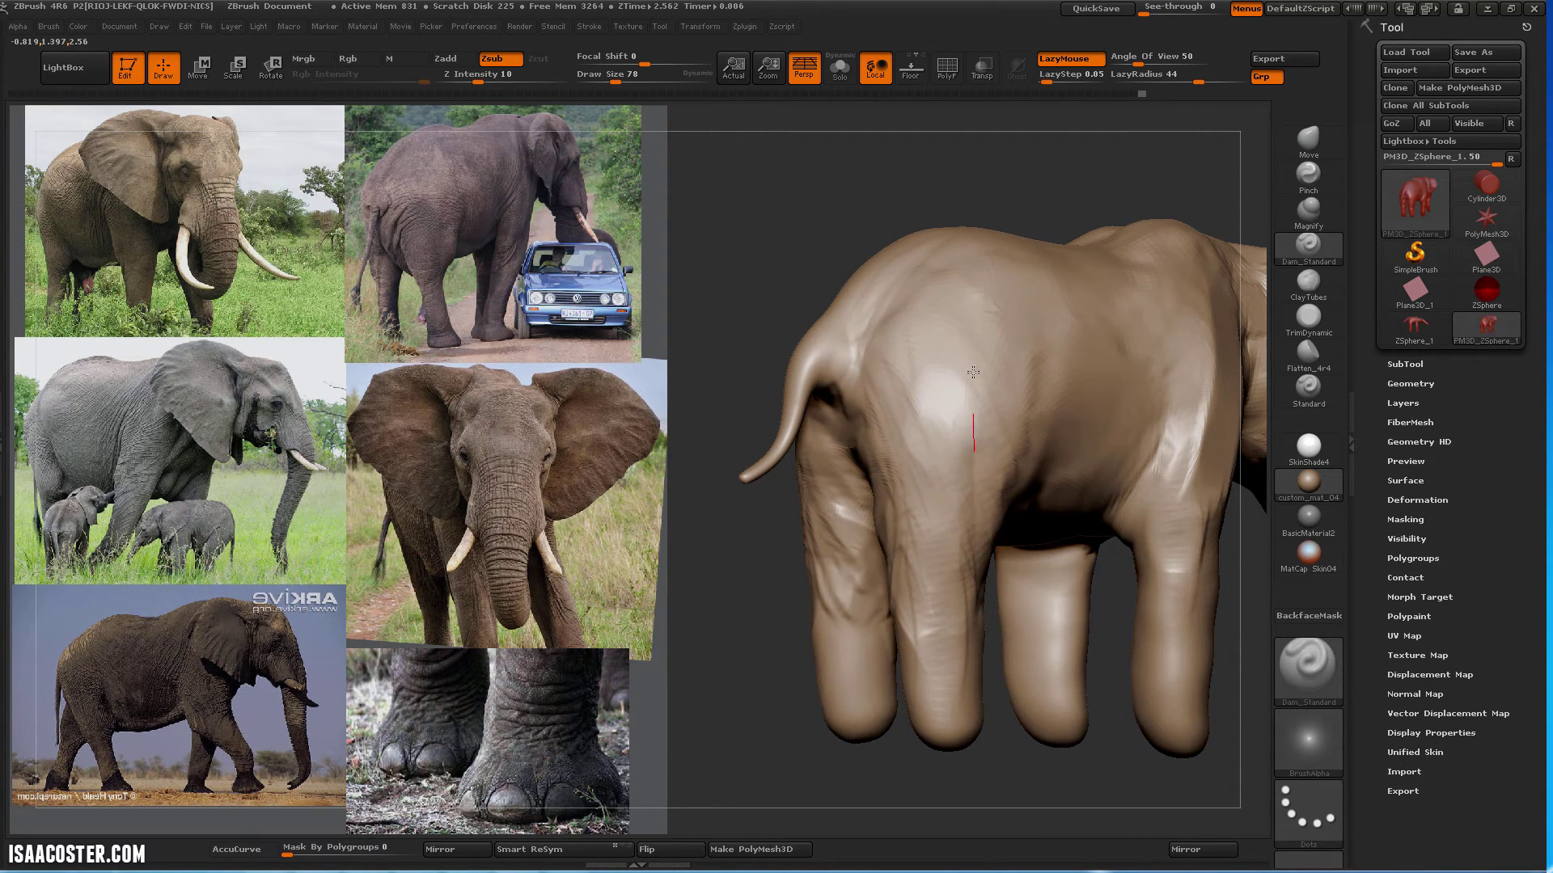
mouse_move(973, 372)
mouse_down()
mouse_move(936, 554)
mouse_move(966, 364)
mouse_move(974, 504)
mouse_move(948, 269)
mouse_up()
drag(835, 154, 813, 156)
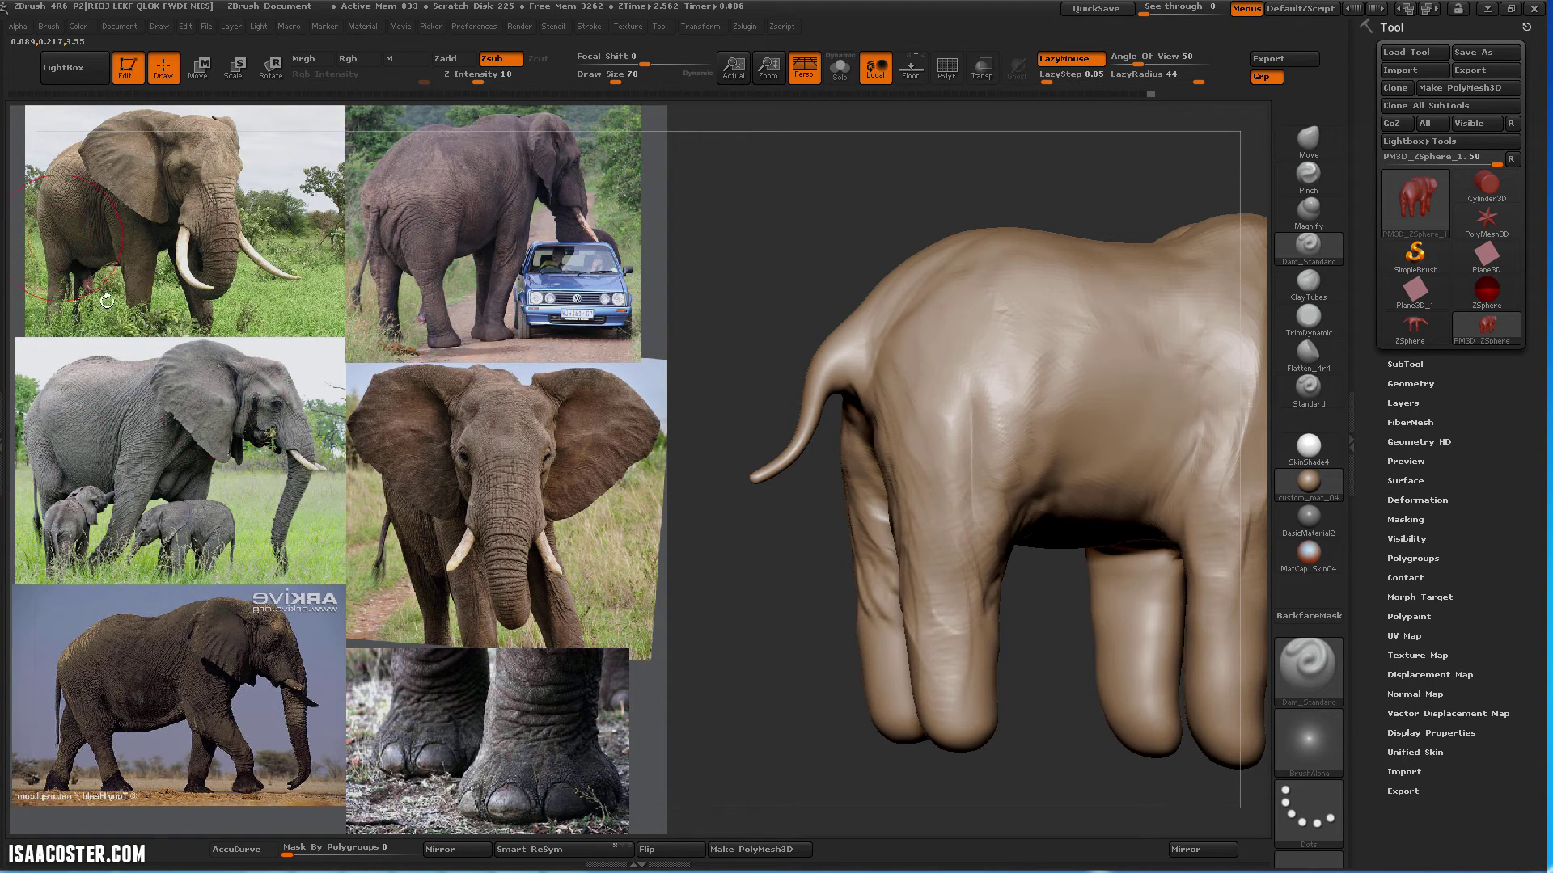
drag(805, 185, 783, 295)
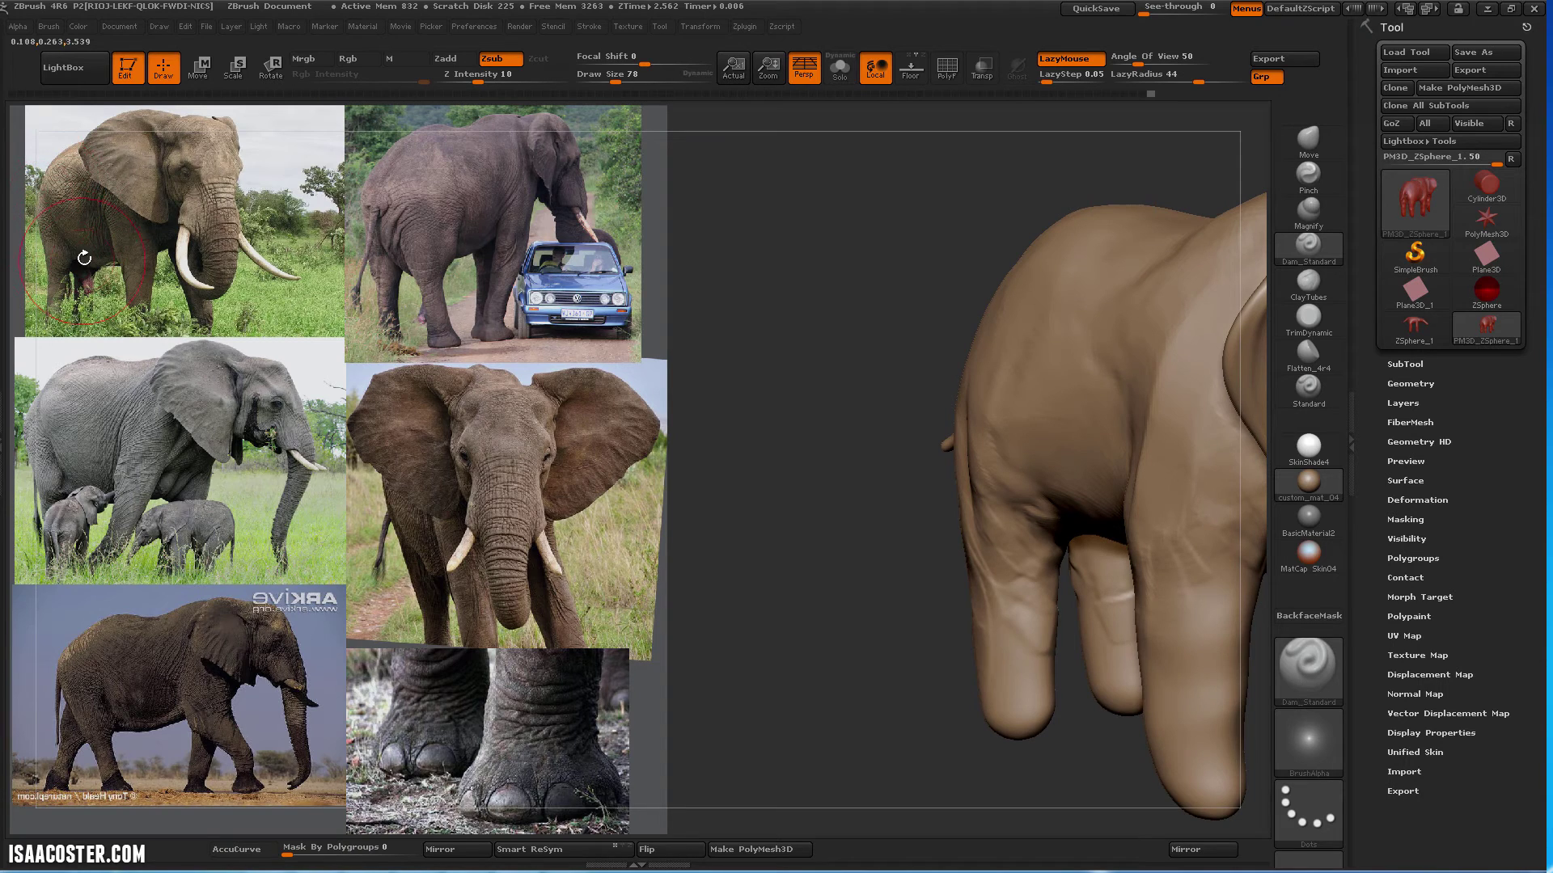
Carve folds across the flank, down the hind leg and along the upper front leg with the Dam_Standard brush
drag(897, 525, 936, 522)
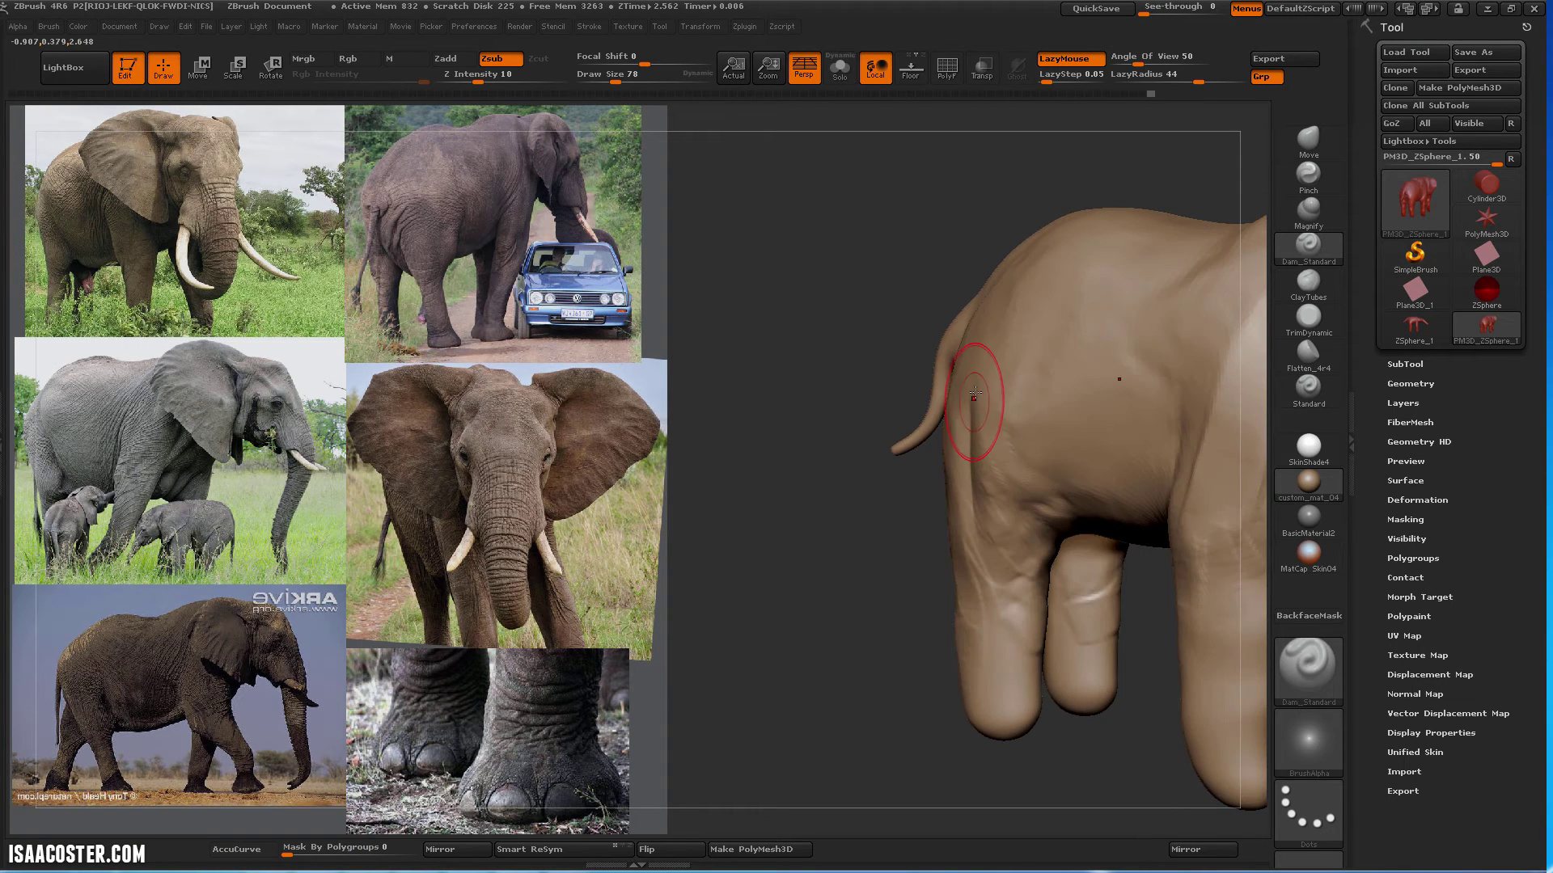
mouse_move(993, 373)
mouse_down()
mouse_move(1005, 437)
mouse_move(990, 362)
mouse_move(1085, 524)
mouse_up()
drag(833, 548, 872, 543)
drag(997, 388, 1096, 524)
drag(904, 623, 942, 620)
drag(1051, 453, 1076, 555)
drag(1123, 650, 1115, 371)
mouse_move(1035, 546)
mouse_down()
mouse_move(1062, 520)
mouse_move(1073, 465)
mouse_move(1027, 582)
mouse_move(1075, 629)
mouse_move(1110, 534)
mouse_up()
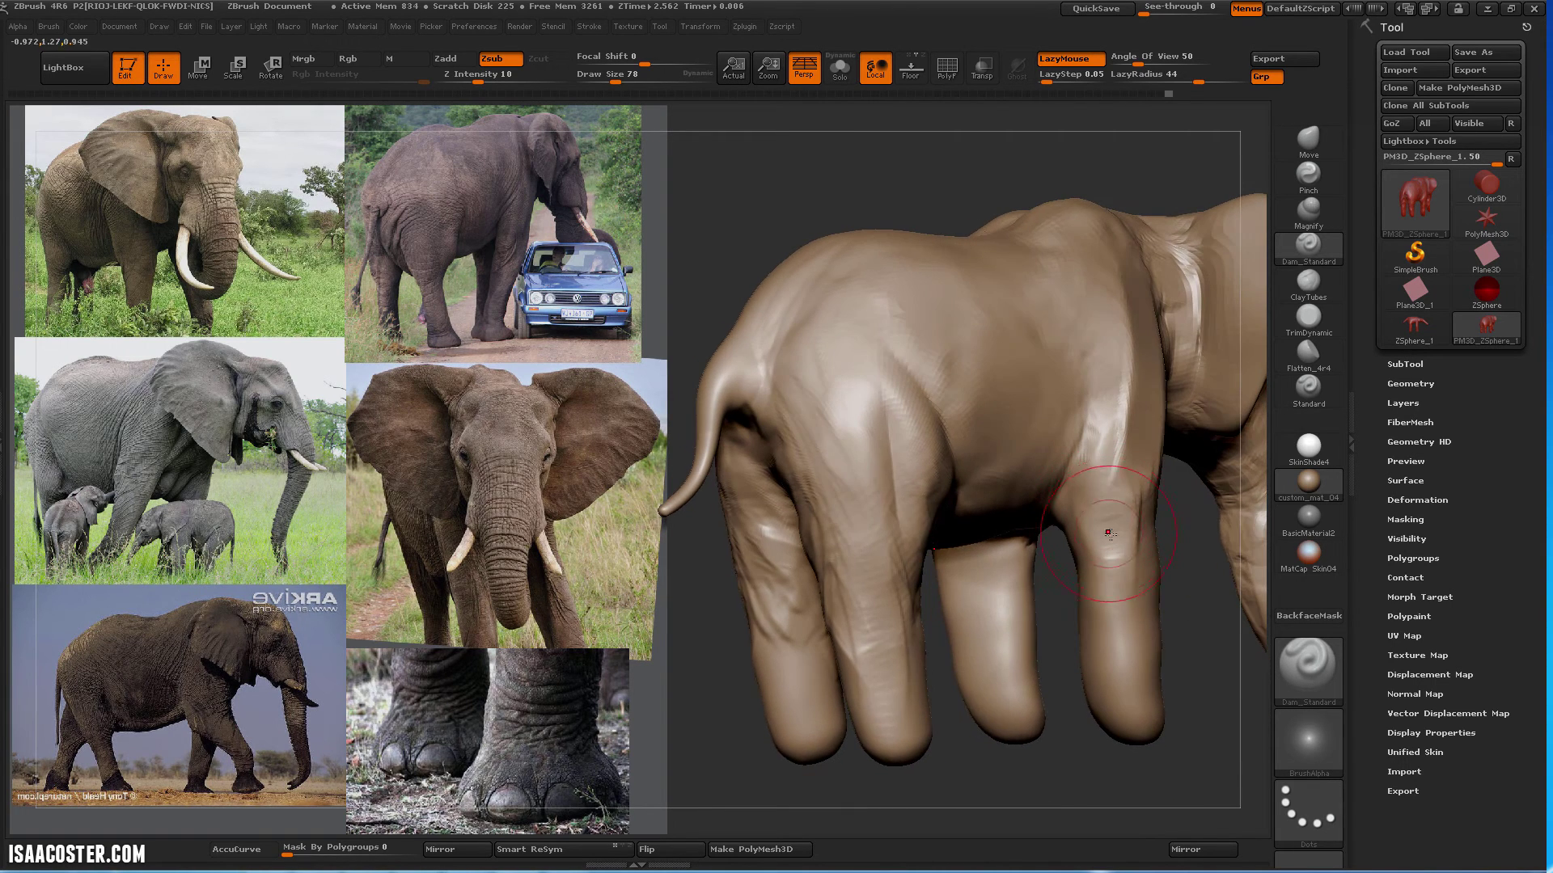
drag(1129, 384, 1115, 551)
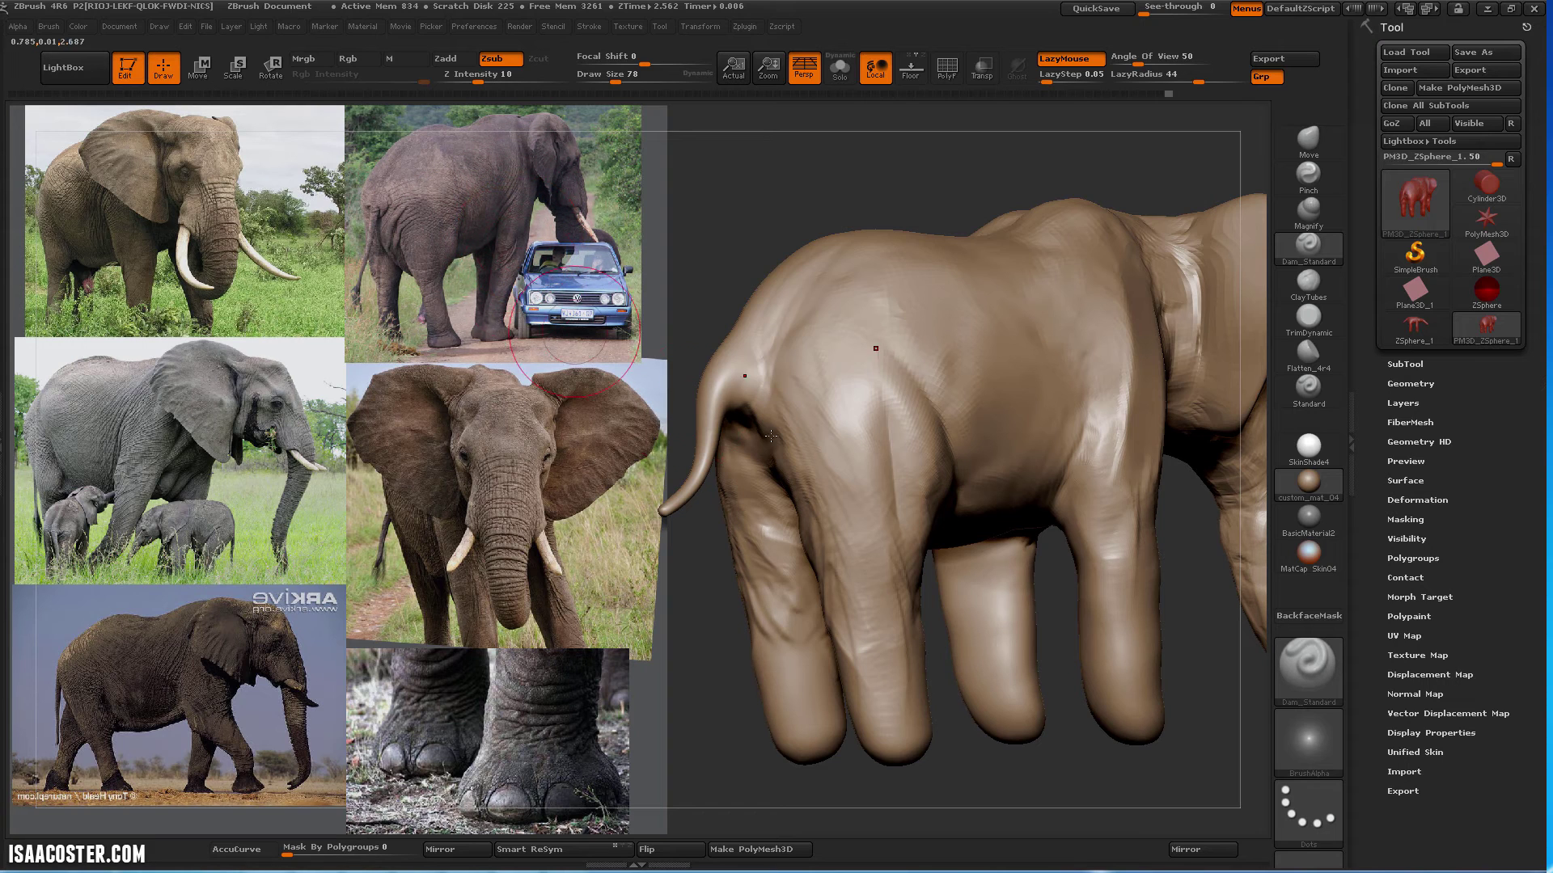
Flatten the surface planes of the legs with the Flatten_4r4 brush at draw size 39
key(bracketleft)
key(bracketleft)
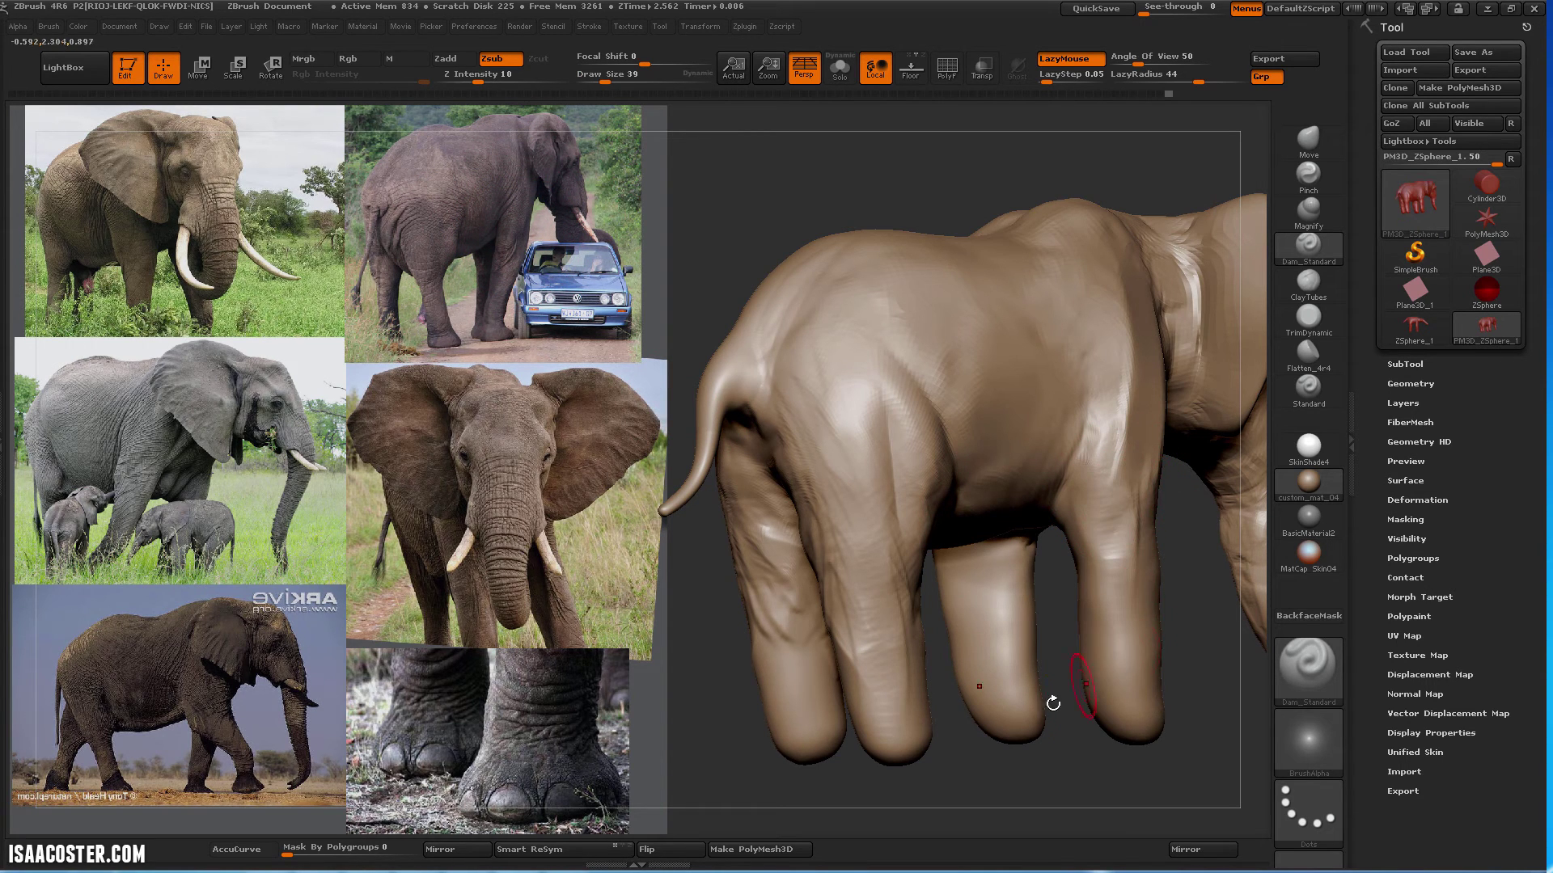
drag(898, 136, 849, 182)
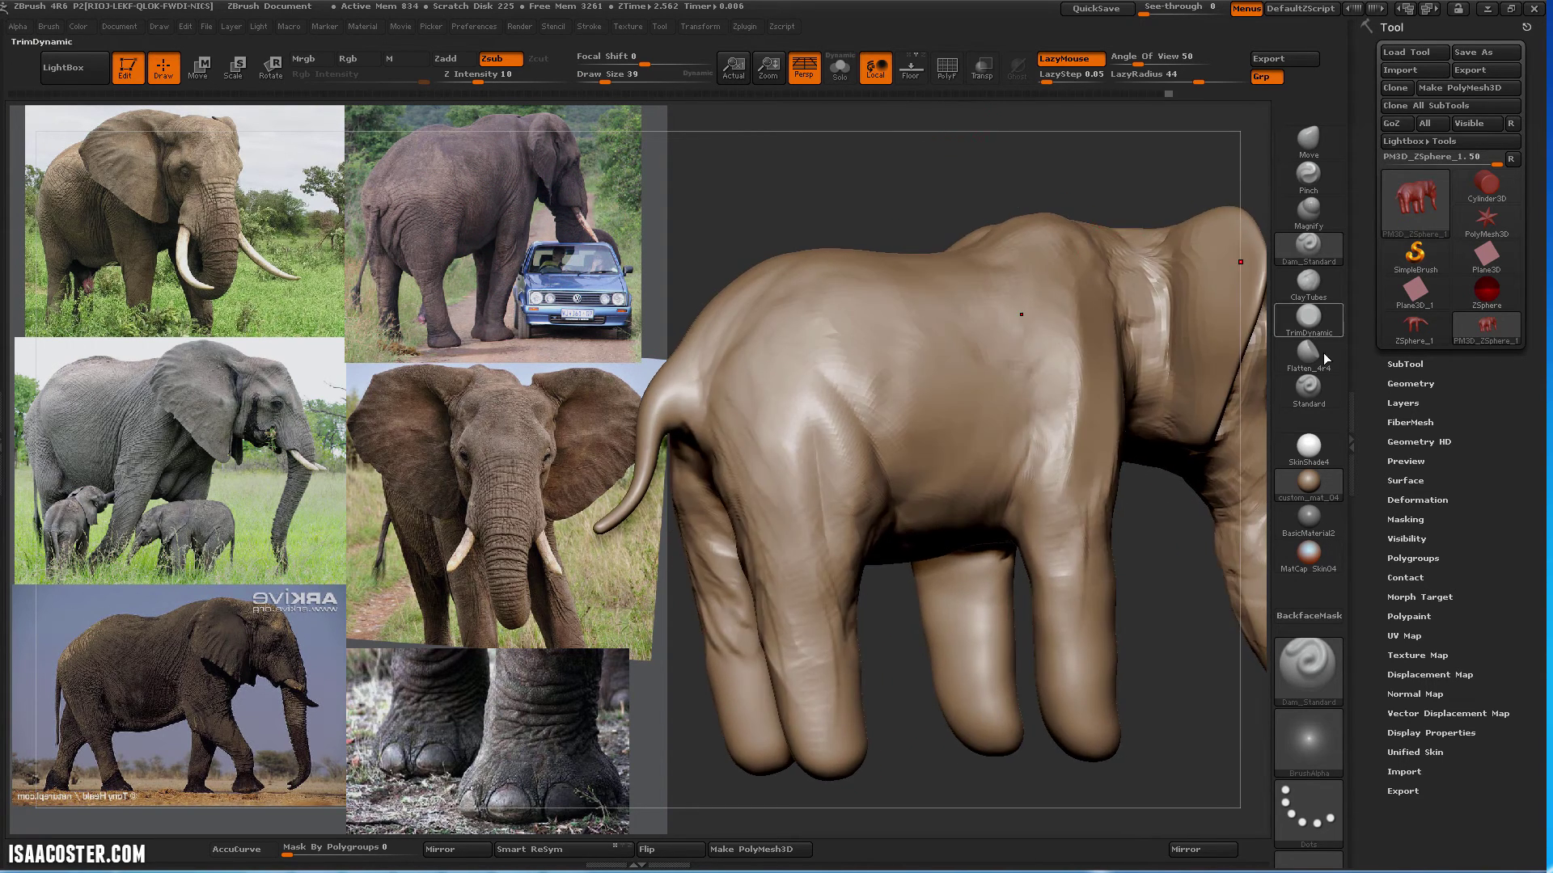
click(1320, 357)
mouse_move(1063, 402)
mouse_down()
mouse_move(1066, 571)
mouse_move(1045, 559)
mouse_up()
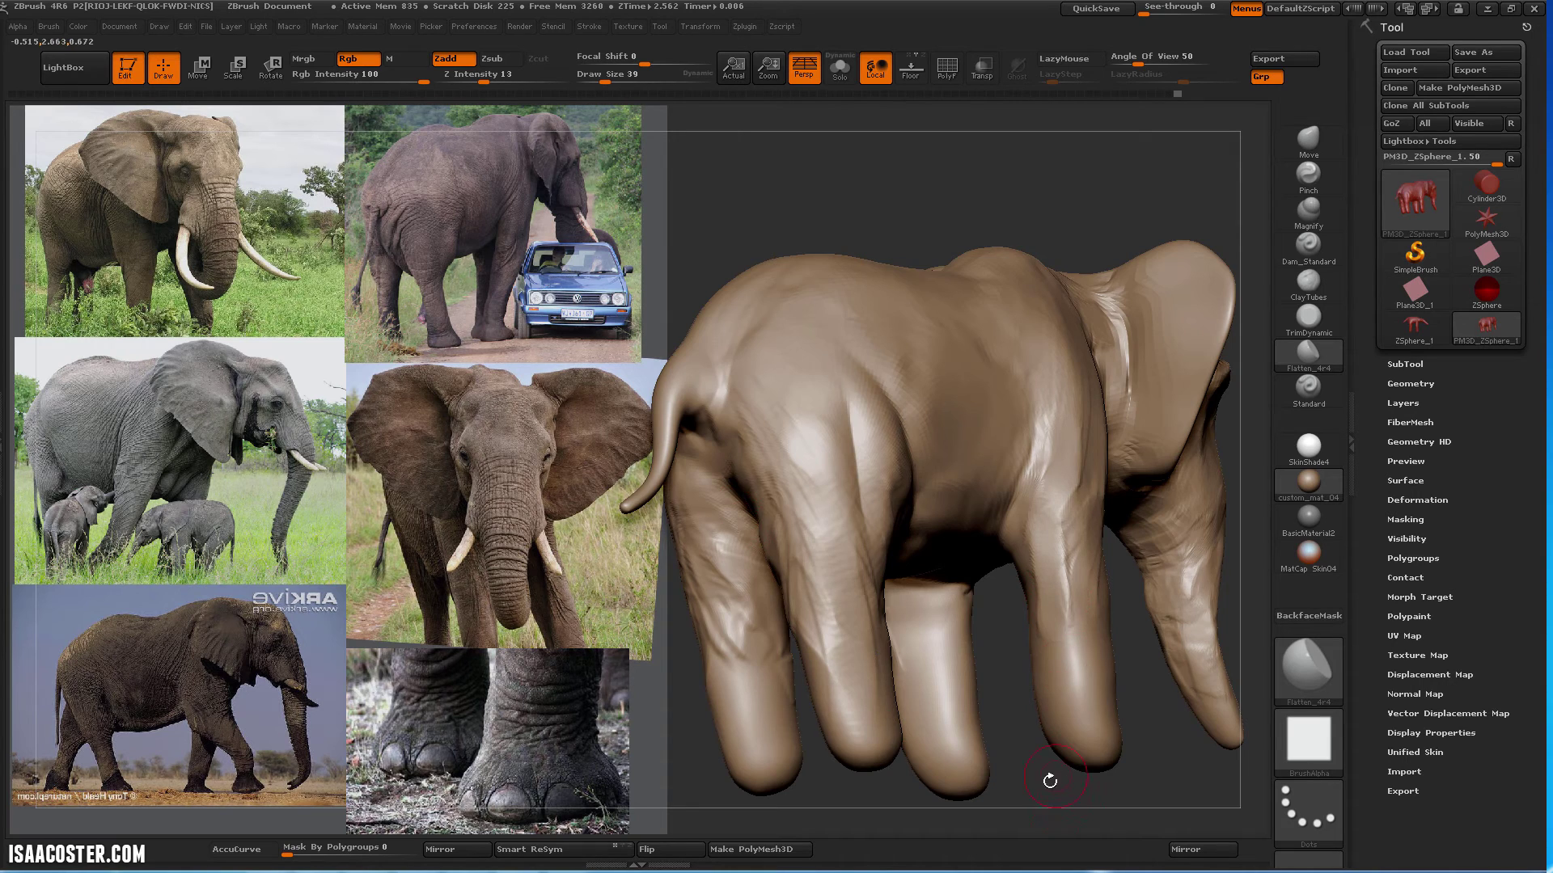
drag(1050, 781, 1039, 623)
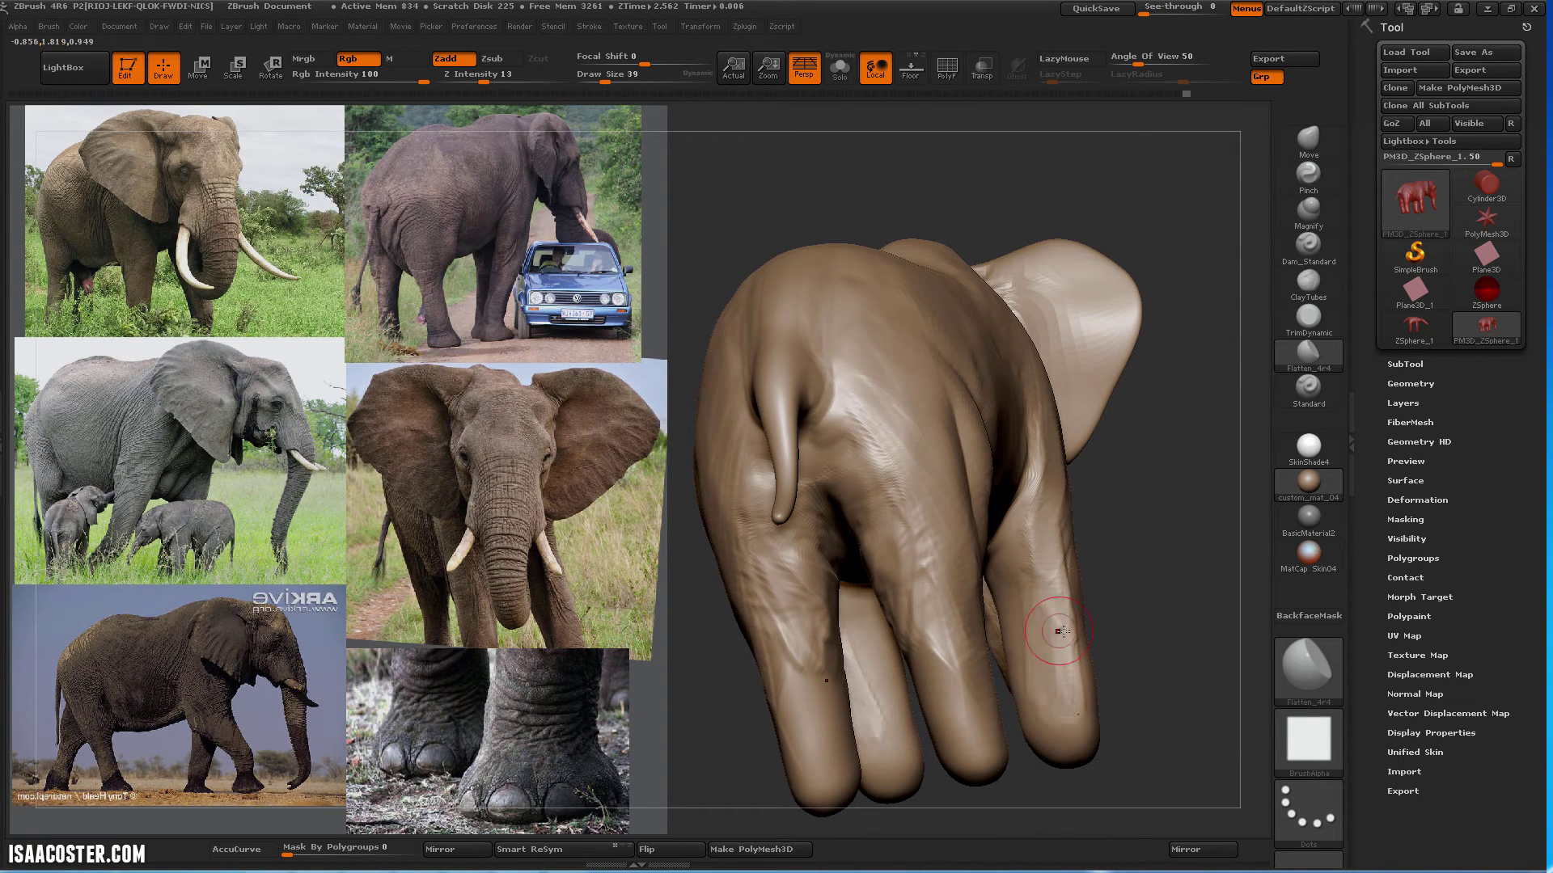
drag(1154, 631, 1093, 608)
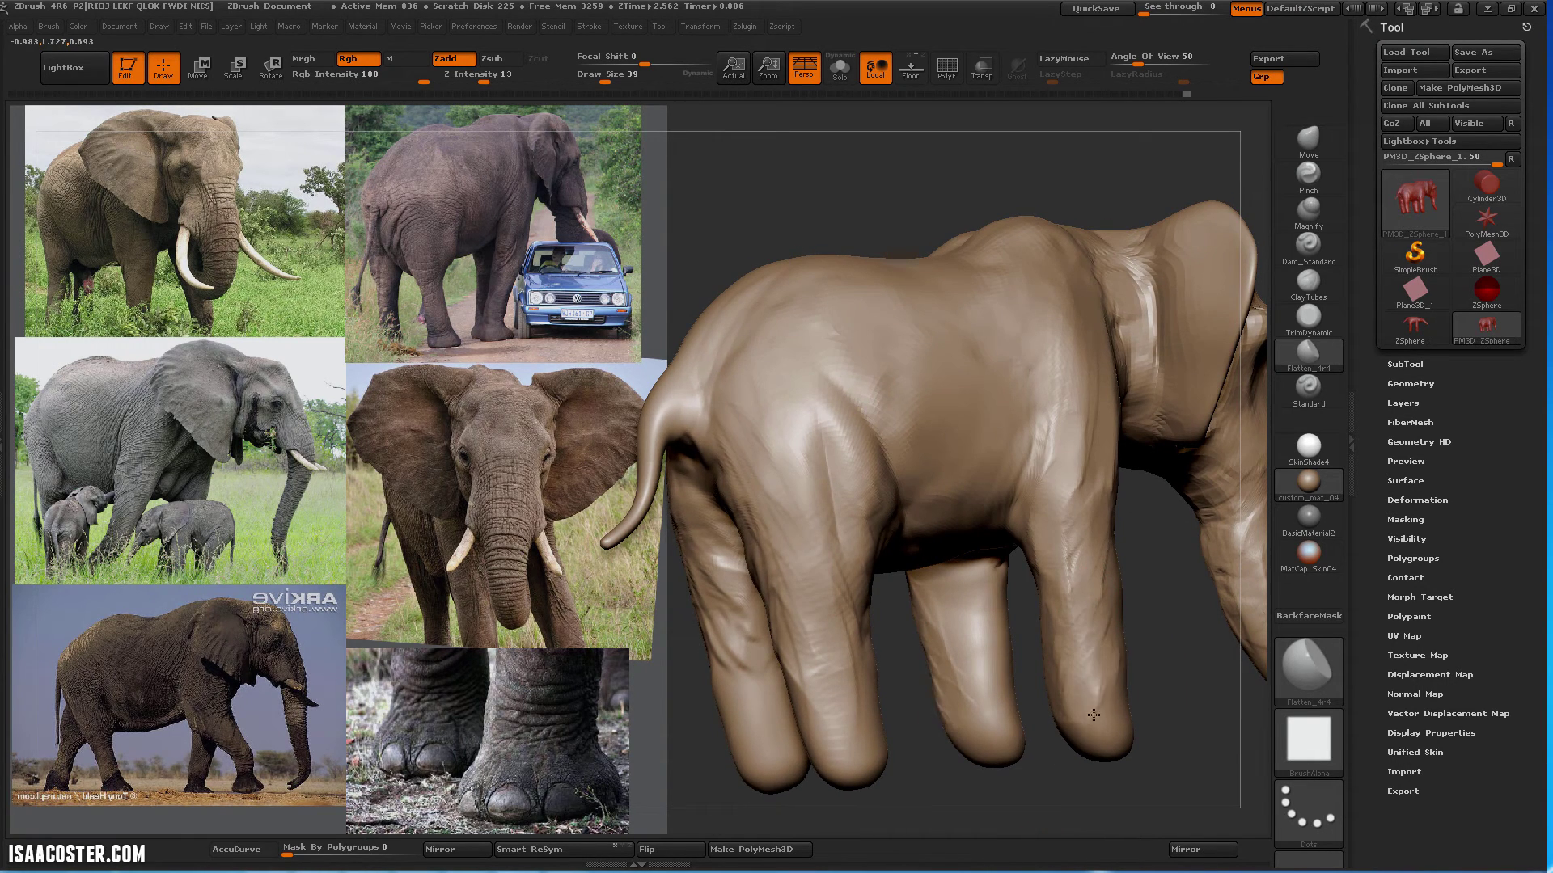
drag(1103, 769, 1102, 493)
Build up the front knee and the lower legs with the ClayTubes brush at draw size 39
click(1309, 247)
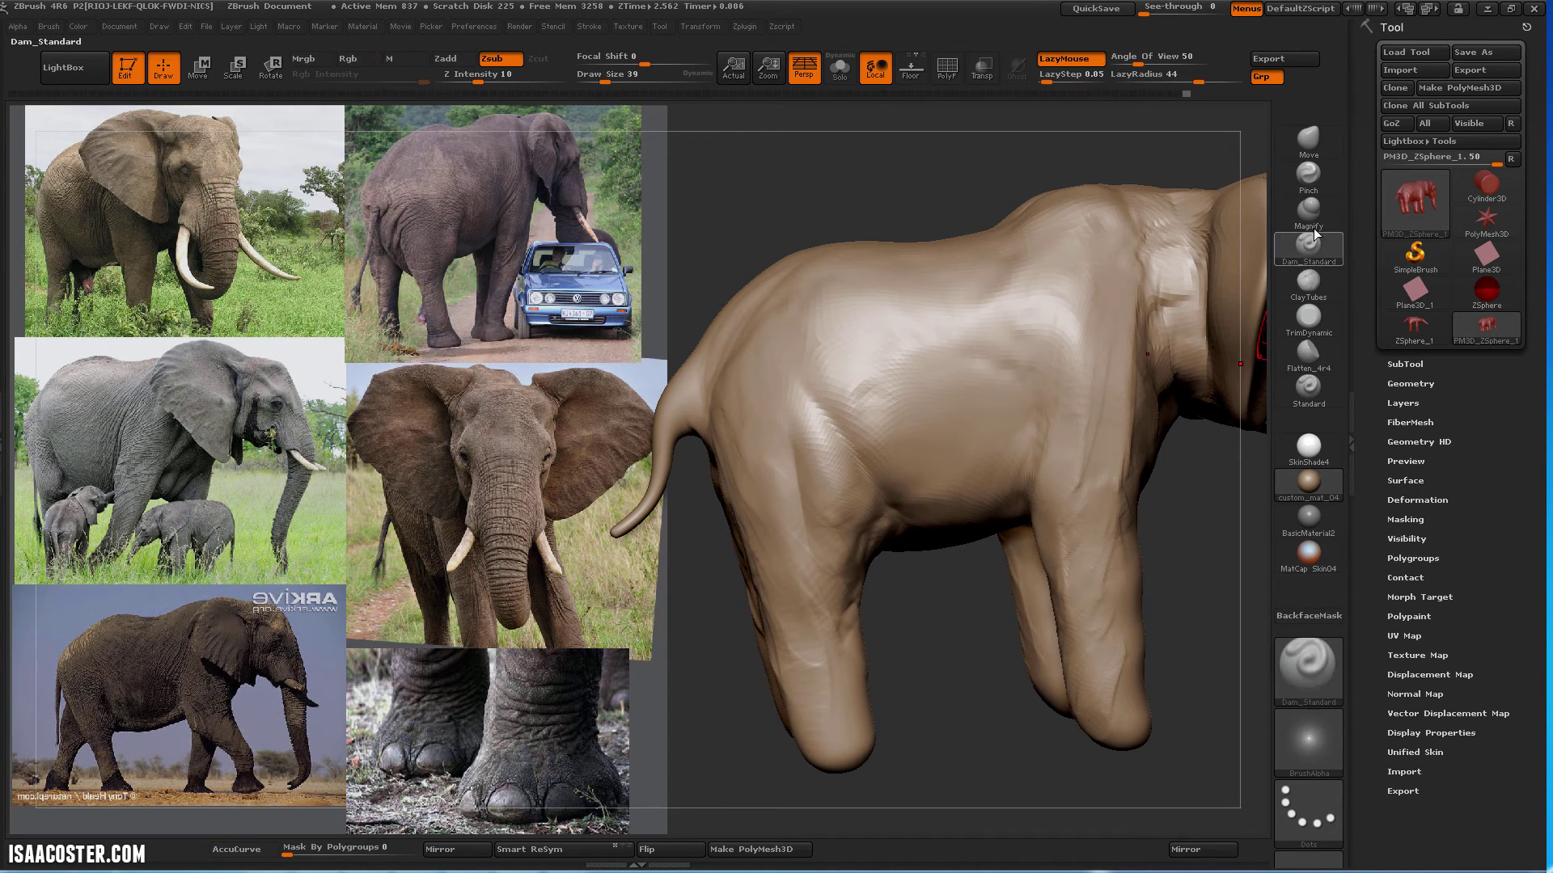
click(1314, 286)
mouse_move(1180, 607)
mouse_down()
mouse_move(1233, 558)
mouse_move(1049, 514)
mouse_up()
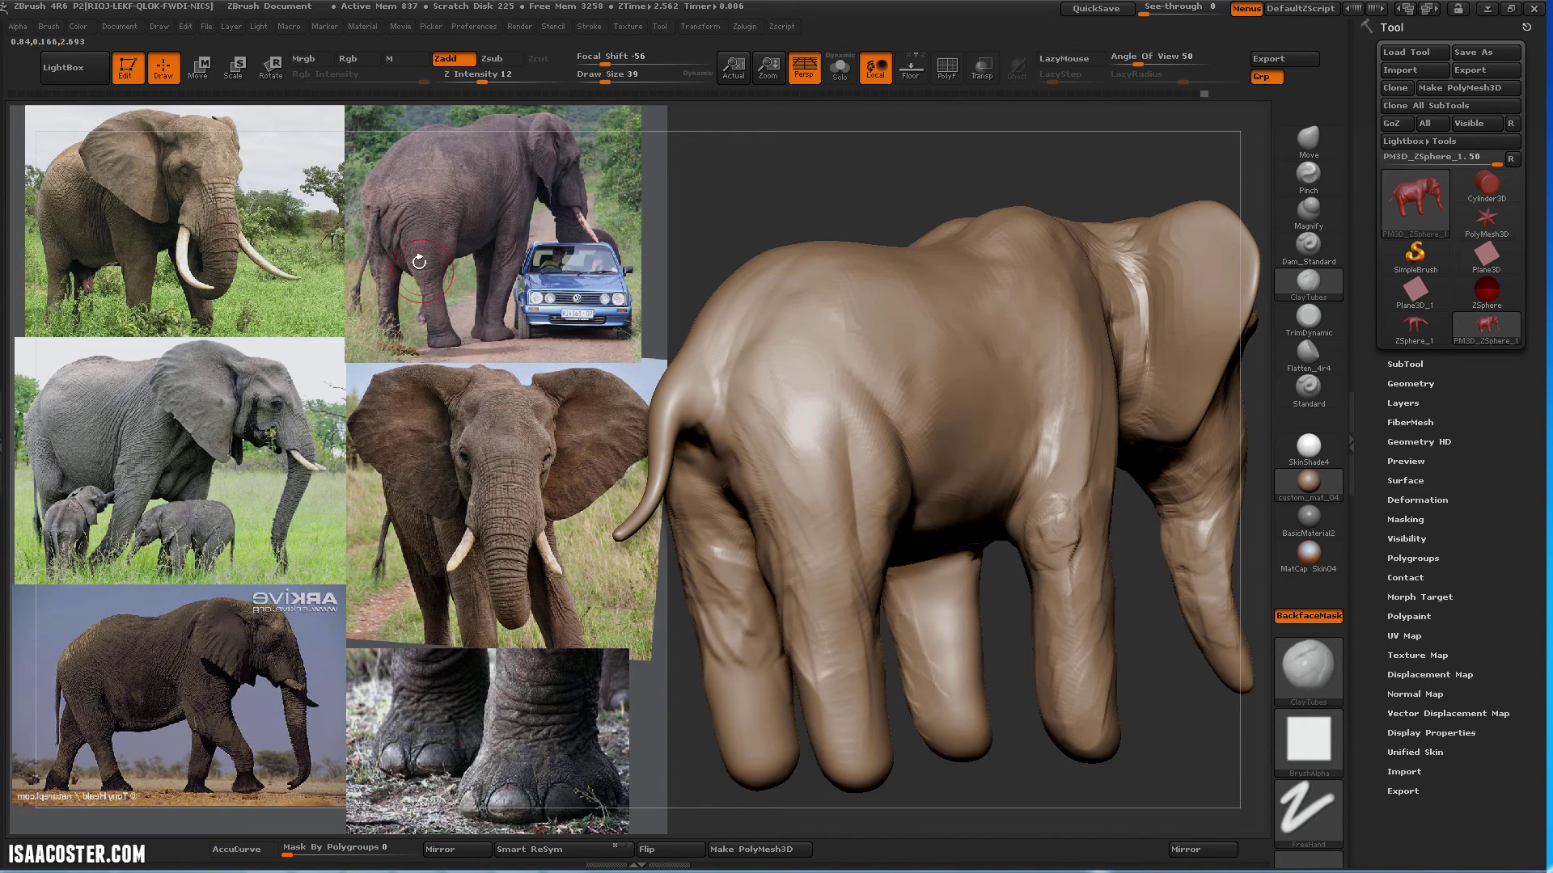
drag(876, 162, 946, 202)
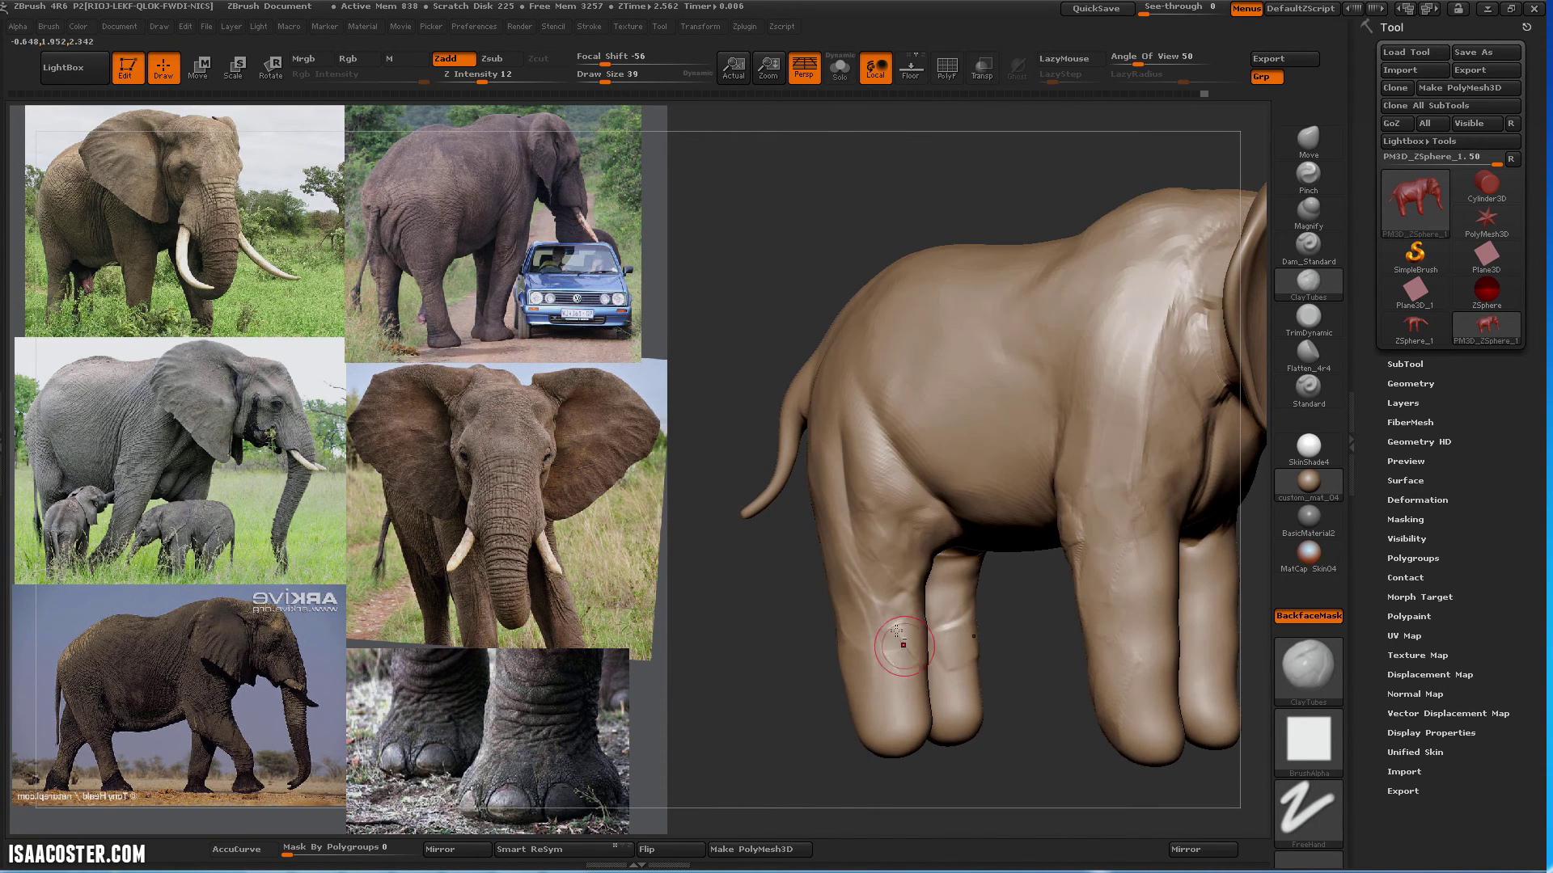
mouse_move(1031, 653)
mouse_down()
mouse_move(985, 658)
mouse_move(1004, 687)
mouse_up()
mouse_move(1022, 700)
mouse_down()
mouse_move(1055, 697)
mouse_move(977, 686)
mouse_up()
drag(894, 652, 907, 651)
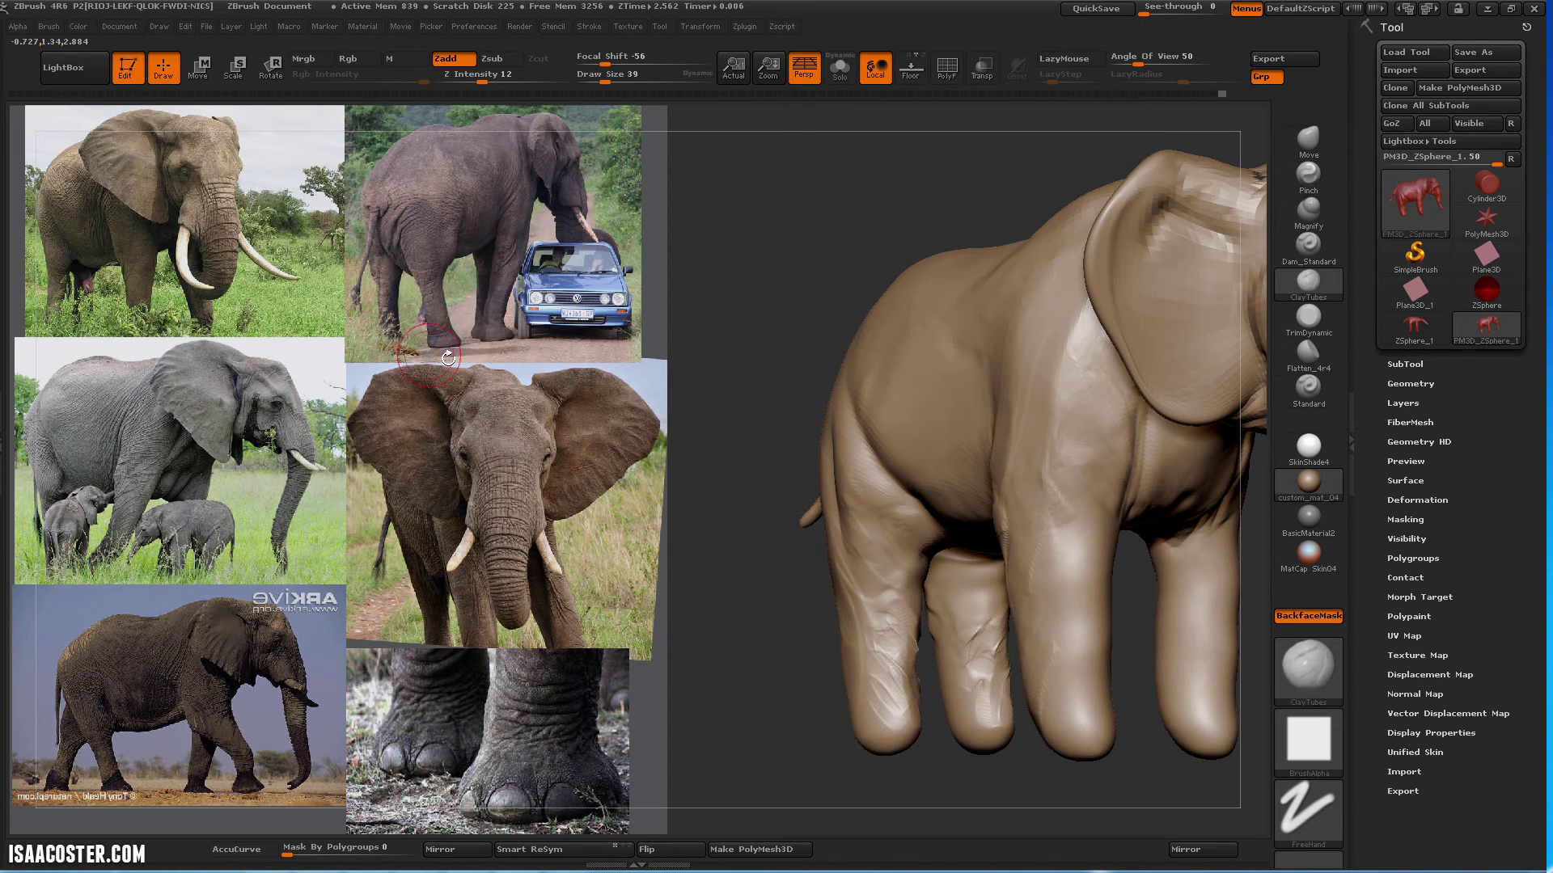
drag(707, 731, 746, 734)
drag(991, 777, 1173, 705)
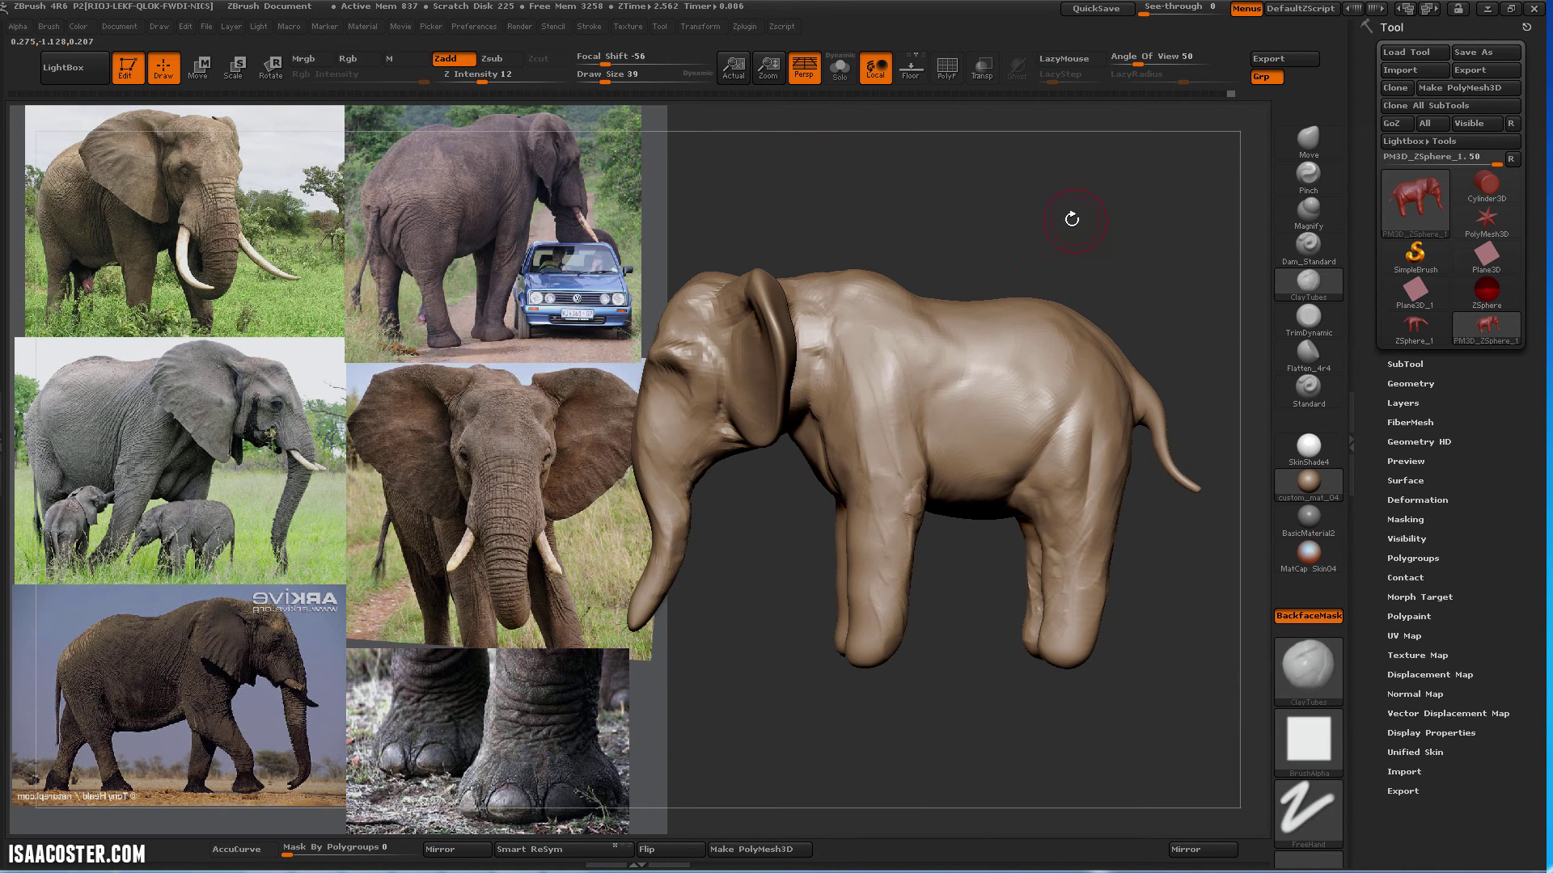
Turn off perspective and compare the elephant's side profile with the reference photos
click(805, 72)
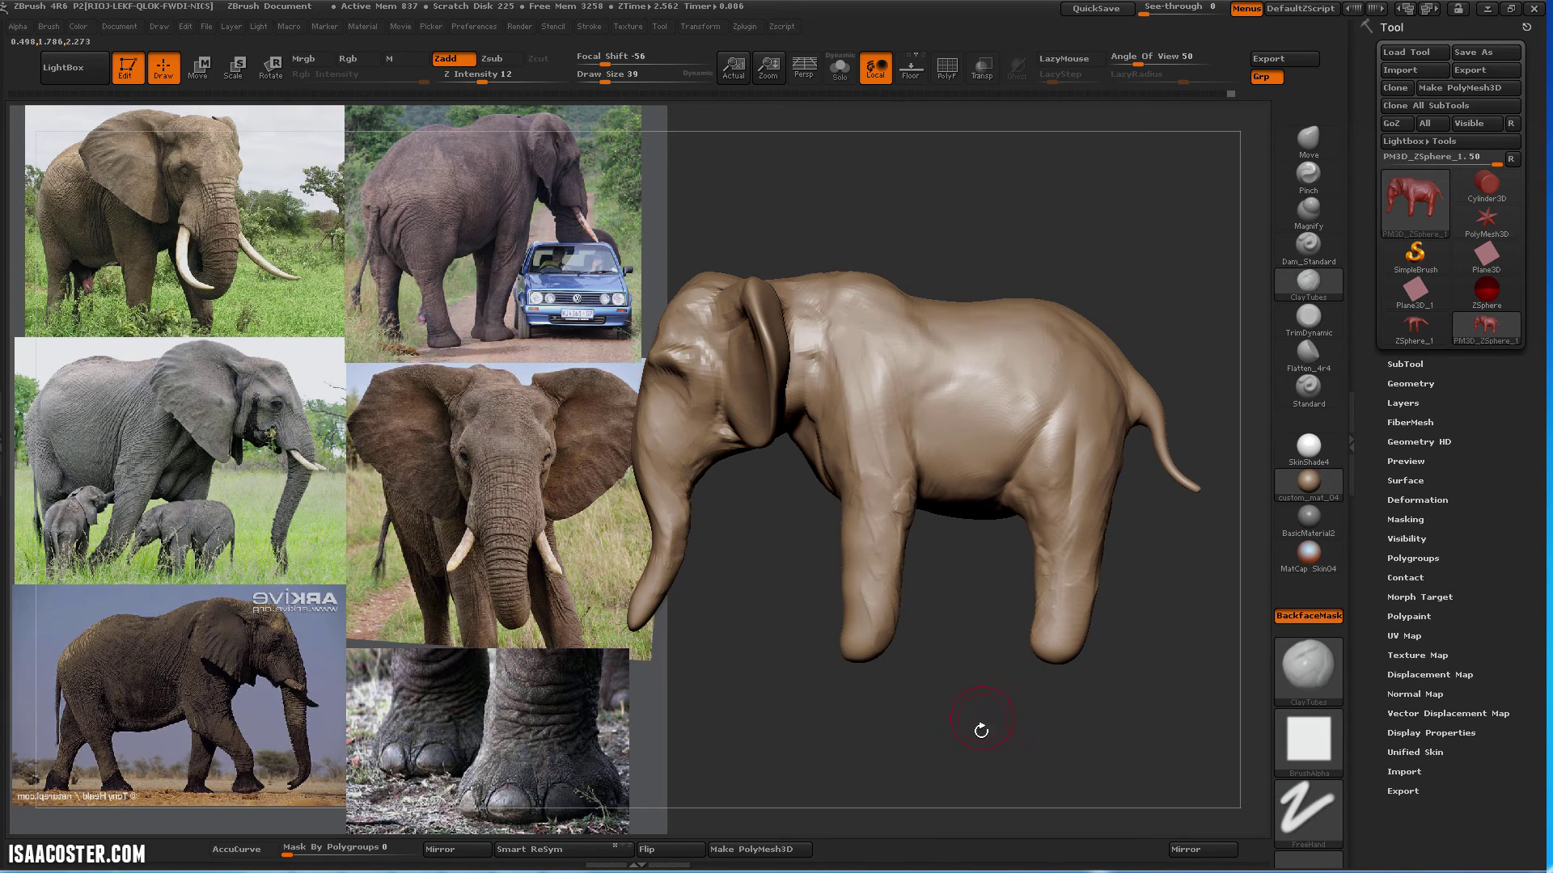
drag(745, 514, 798, 535)
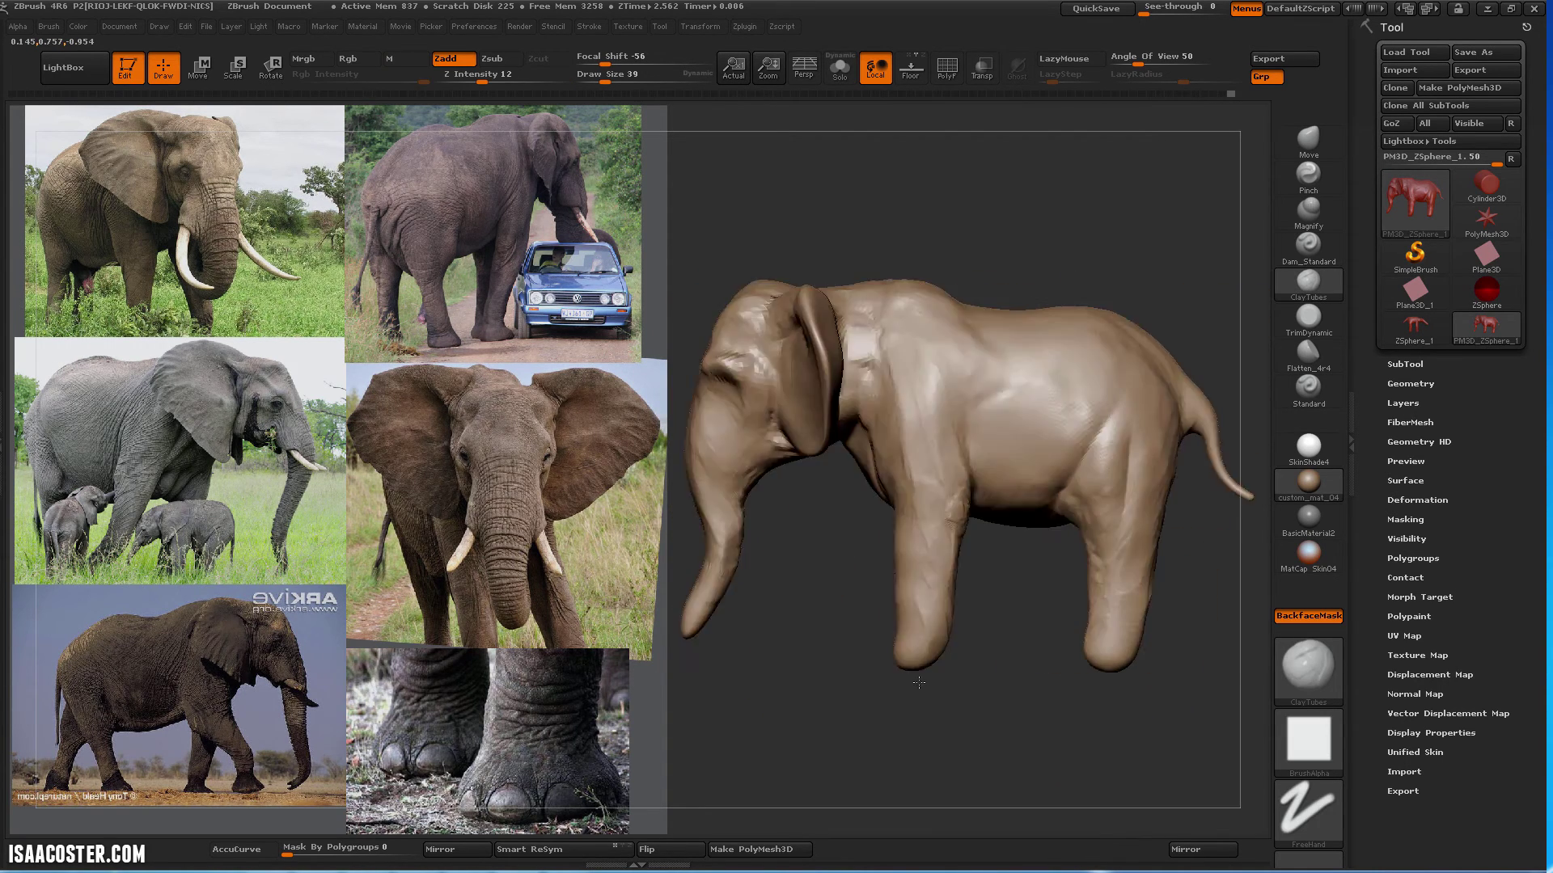
mouse_move(809, 679)
shift+mouse_down()
mouse_move(1053, 700)
mouse_move(1167, 743)
mouse_move(1119, 550)
mouse_move(1111, 367)
shift+mouse_up()
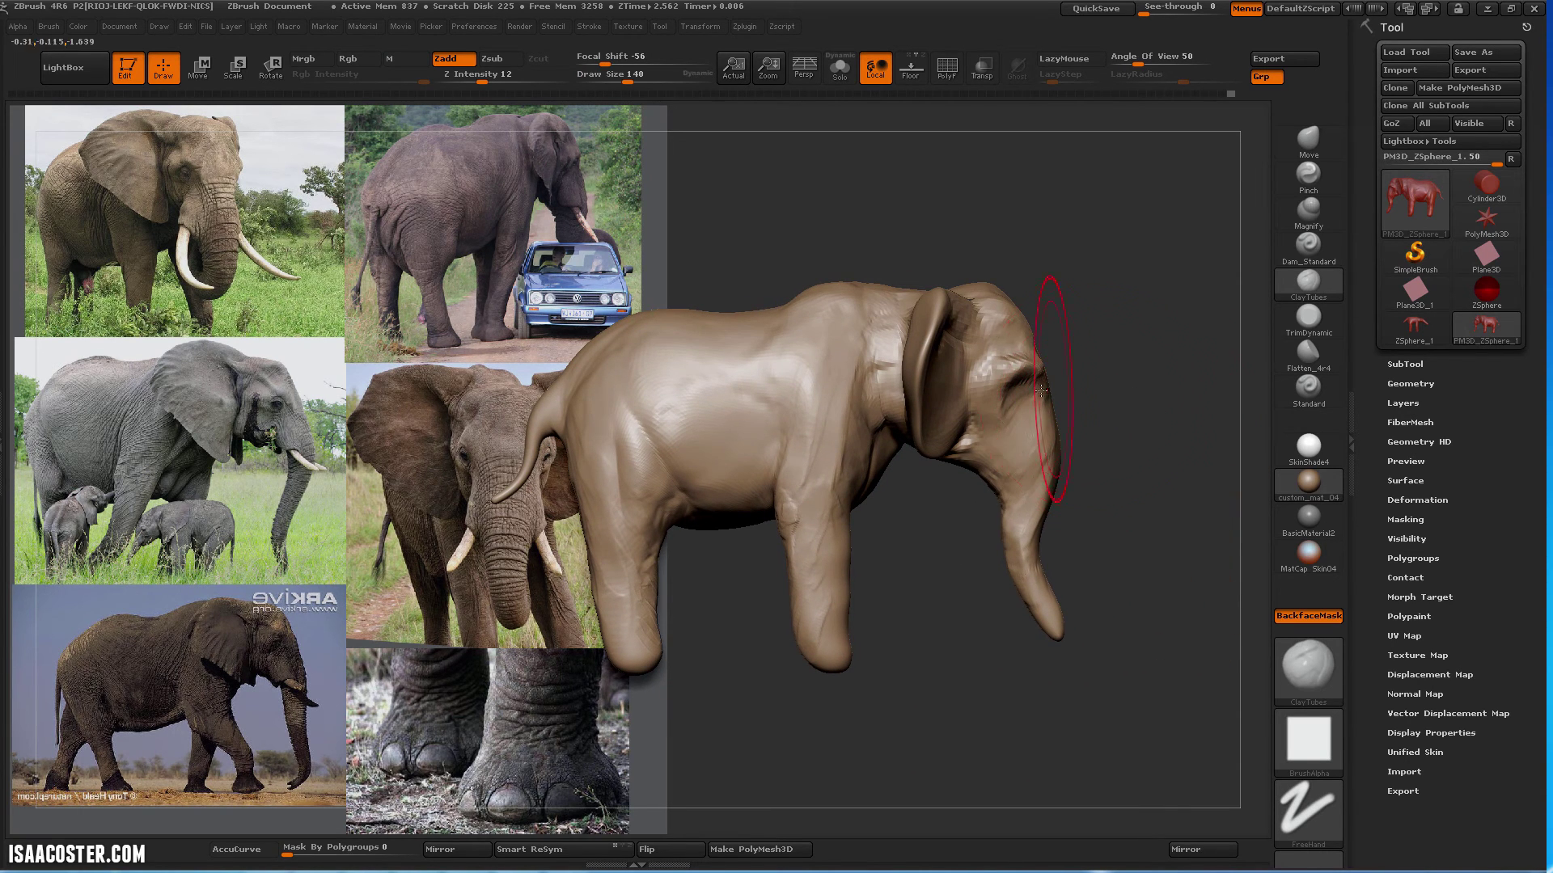
mouse_move(1132, 354)
mouse_down()
mouse_move(1108, 346)
mouse_move(1186, 363)
mouse_move(1110, 324)
mouse_up()
key(s)
click(1097, 343)
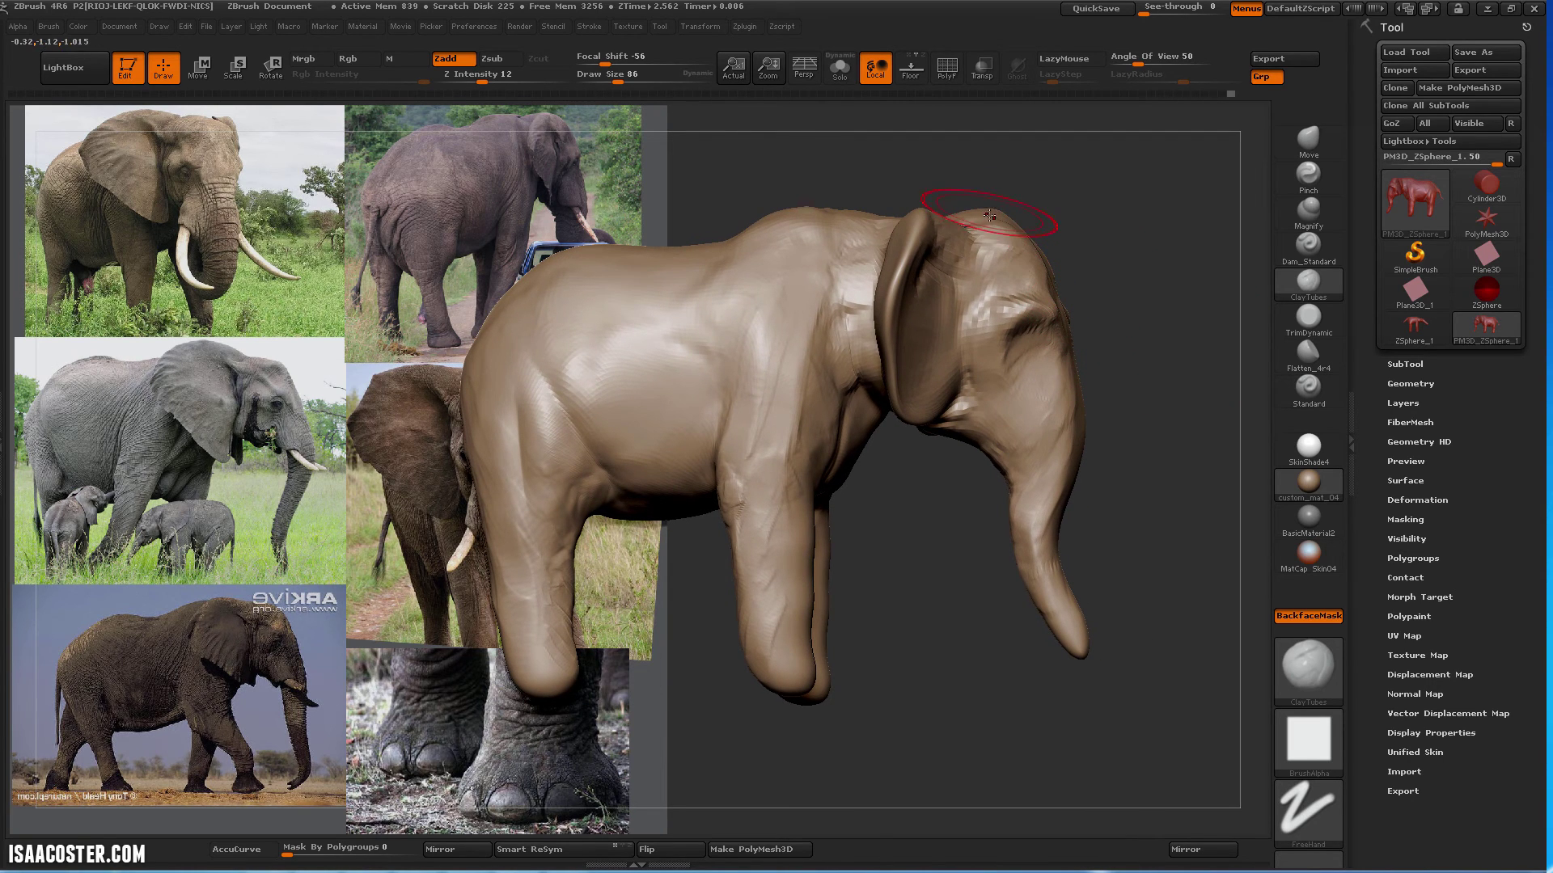
Pull the ear's upper tip and rear edge outward with the Move brush at draw size 126
key(b)
key(m)
key(v)
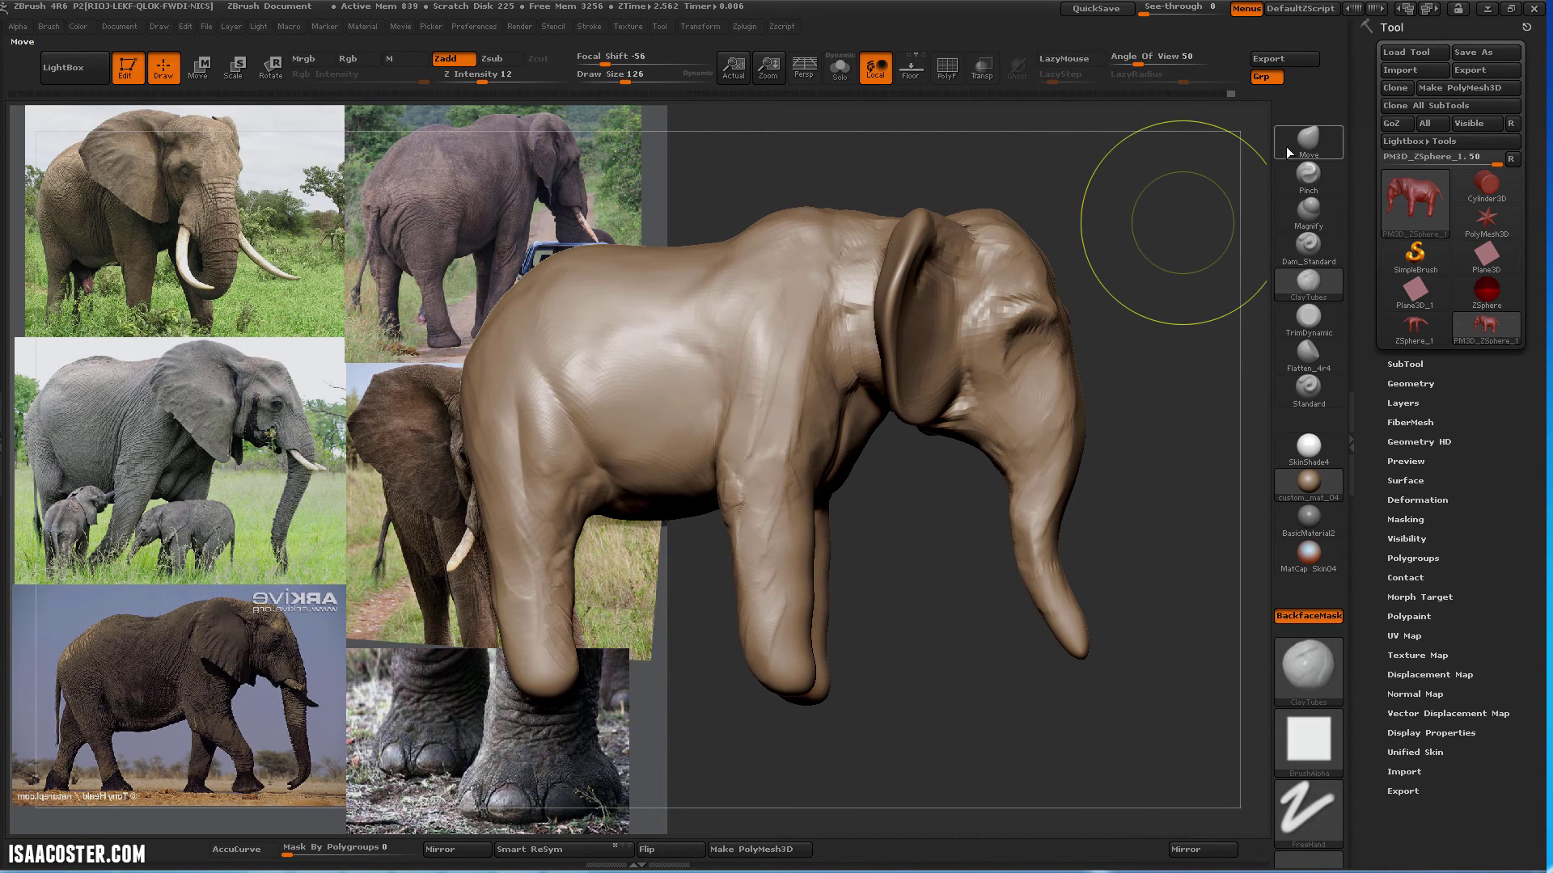
mouse_move(931, 224)
mouse_down()
mouse_move(912, 212)
mouse_move(854, 242)
mouse_up()
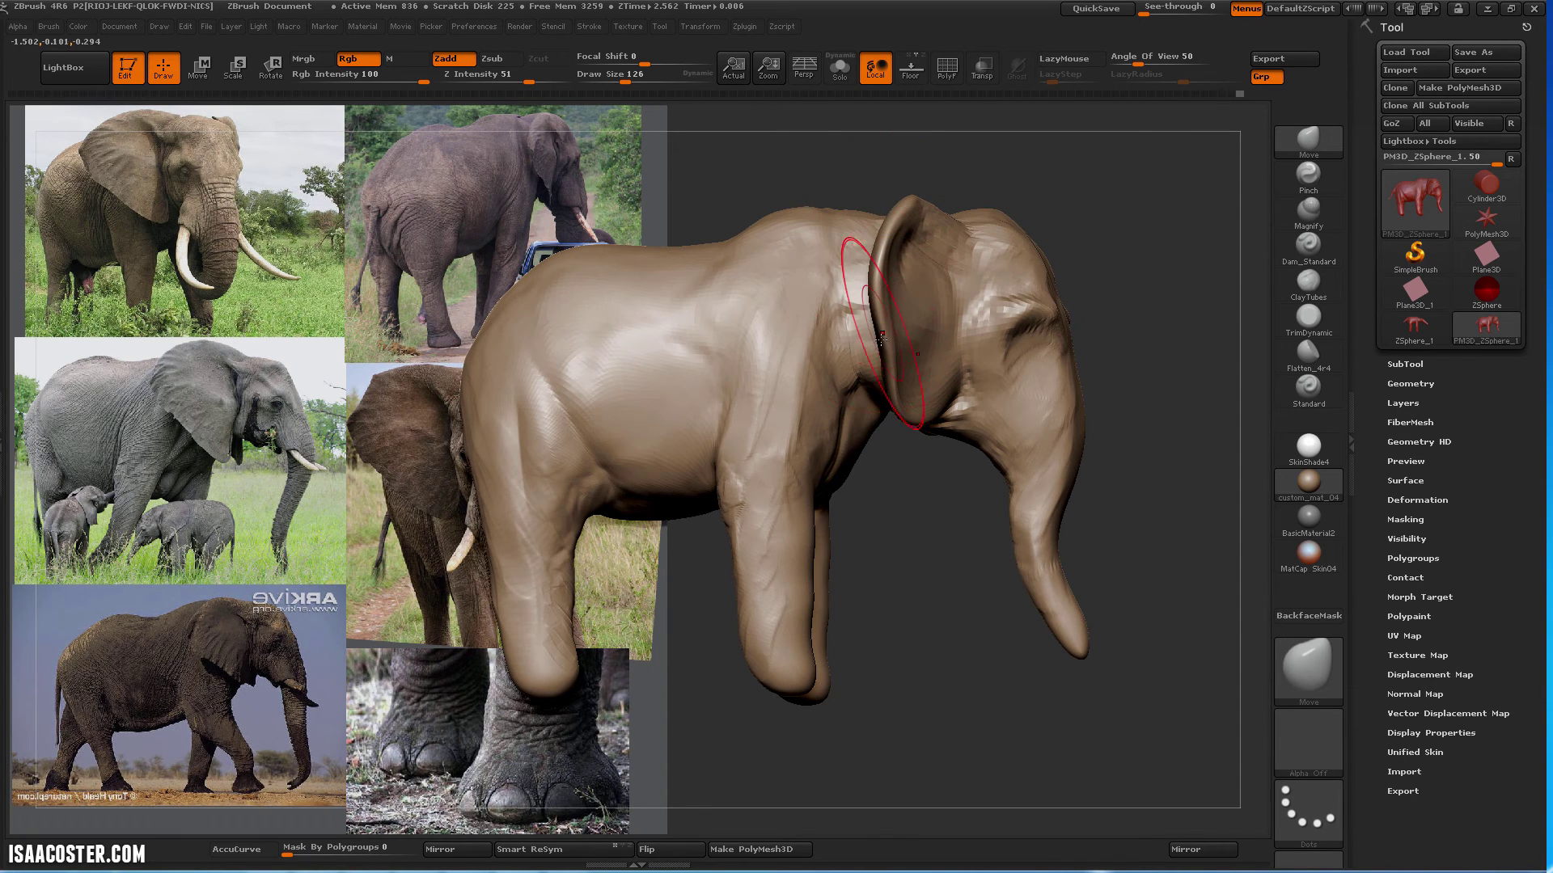
drag(879, 338, 854, 345)
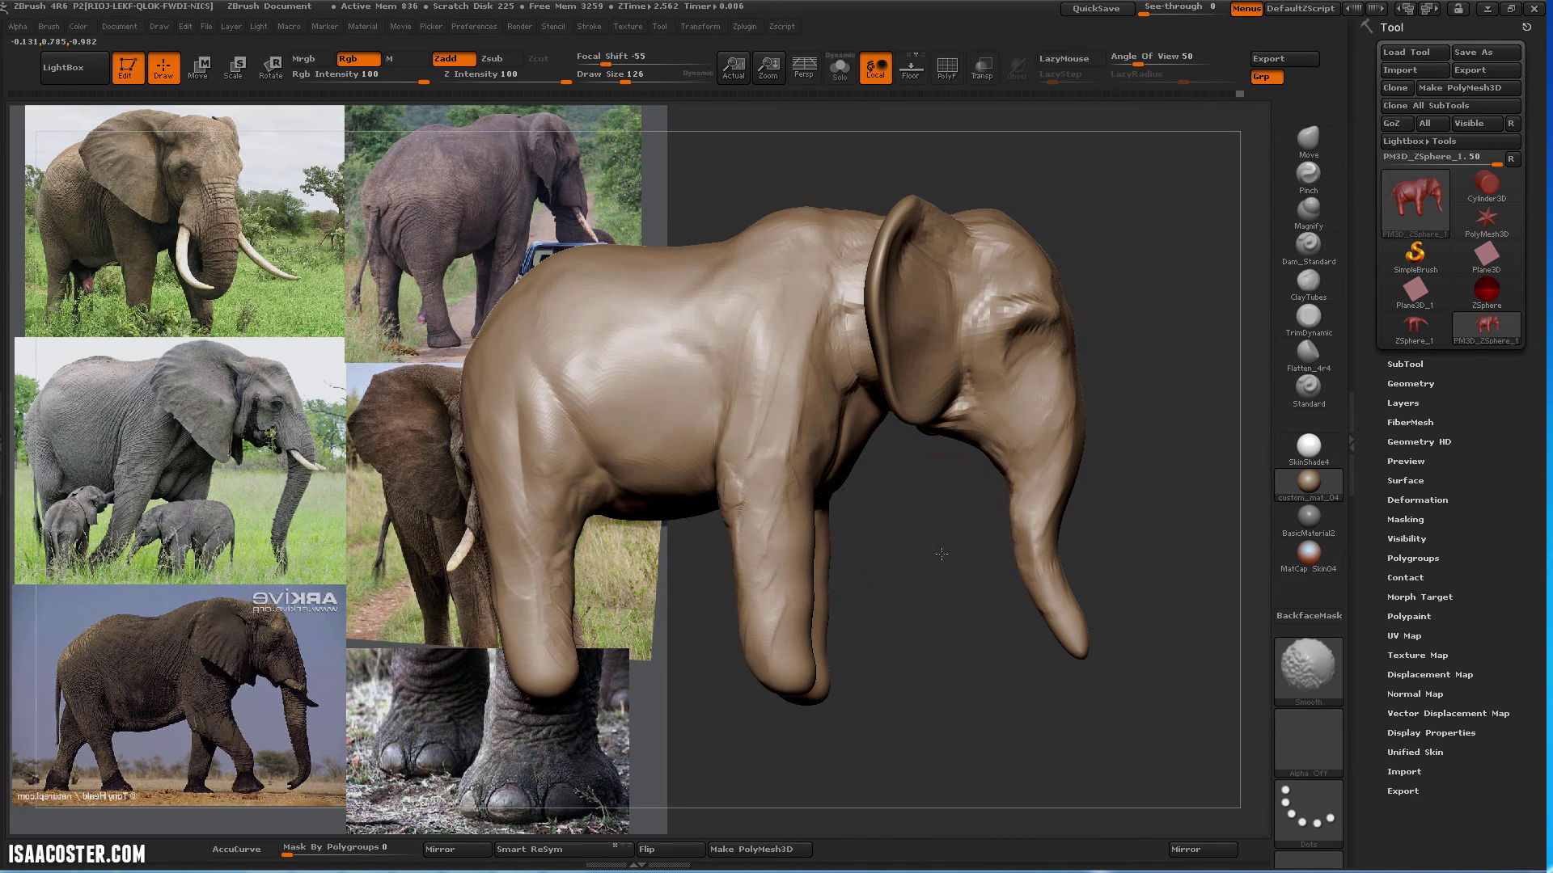
mouse_move(937, 493)
mouse_down()
mouse_move(1016, 391)
mouse_move(967, 394)
mouse_move(968, 343)
mouse_up()
Reshape the forehead and brow profile with the Move brush at draw sizes 113 and 93
key(s)
key(s)
click(1287, 187)
drag(1103, 275, 1051, 291)
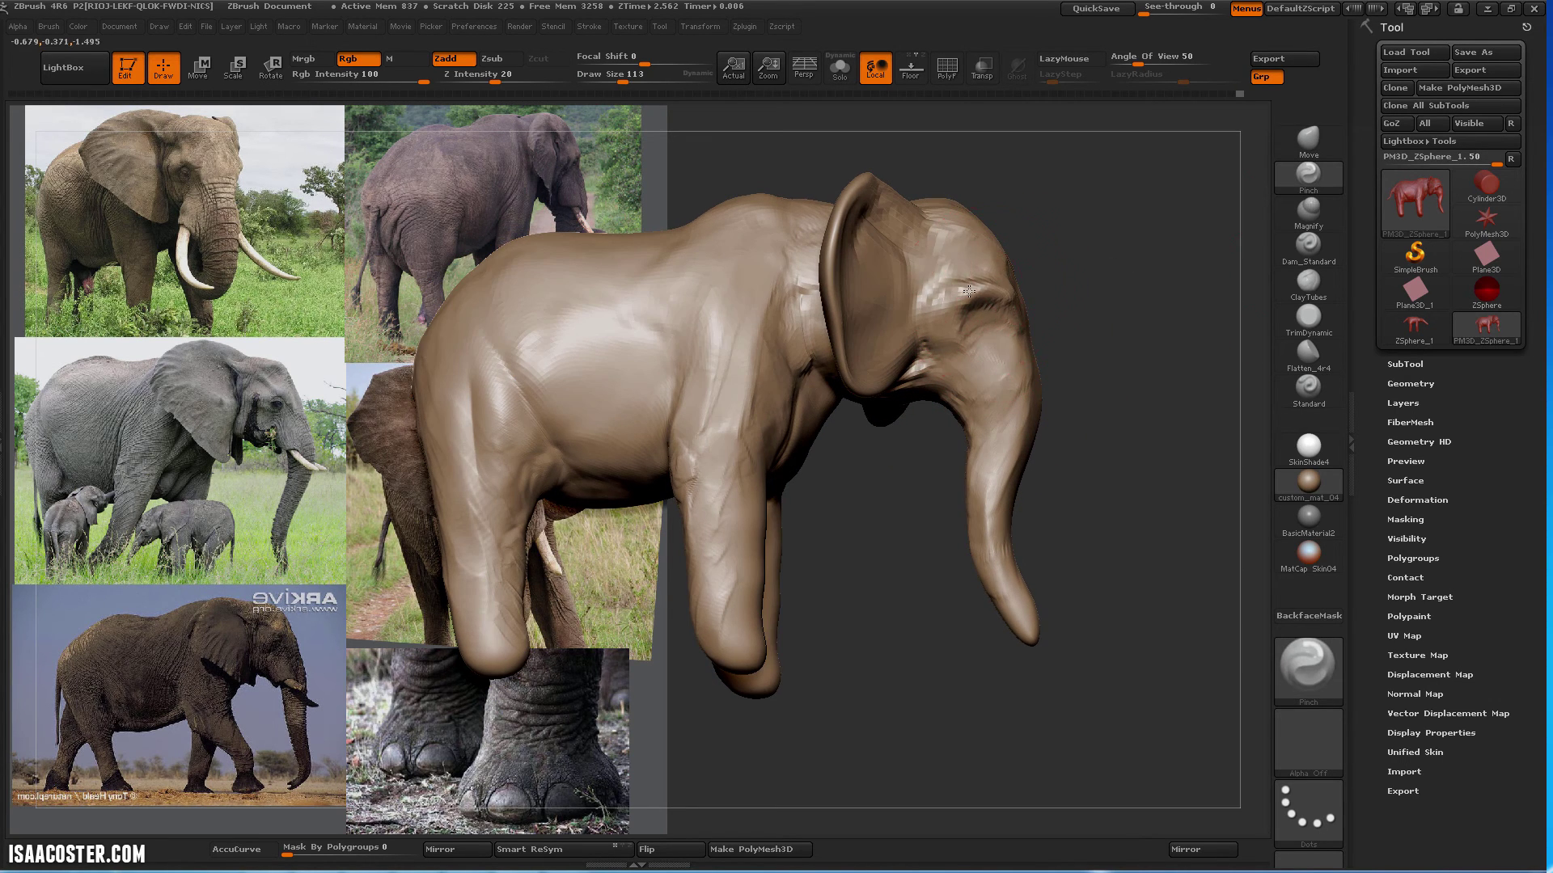
key(ctrl)
click(1297, 149)
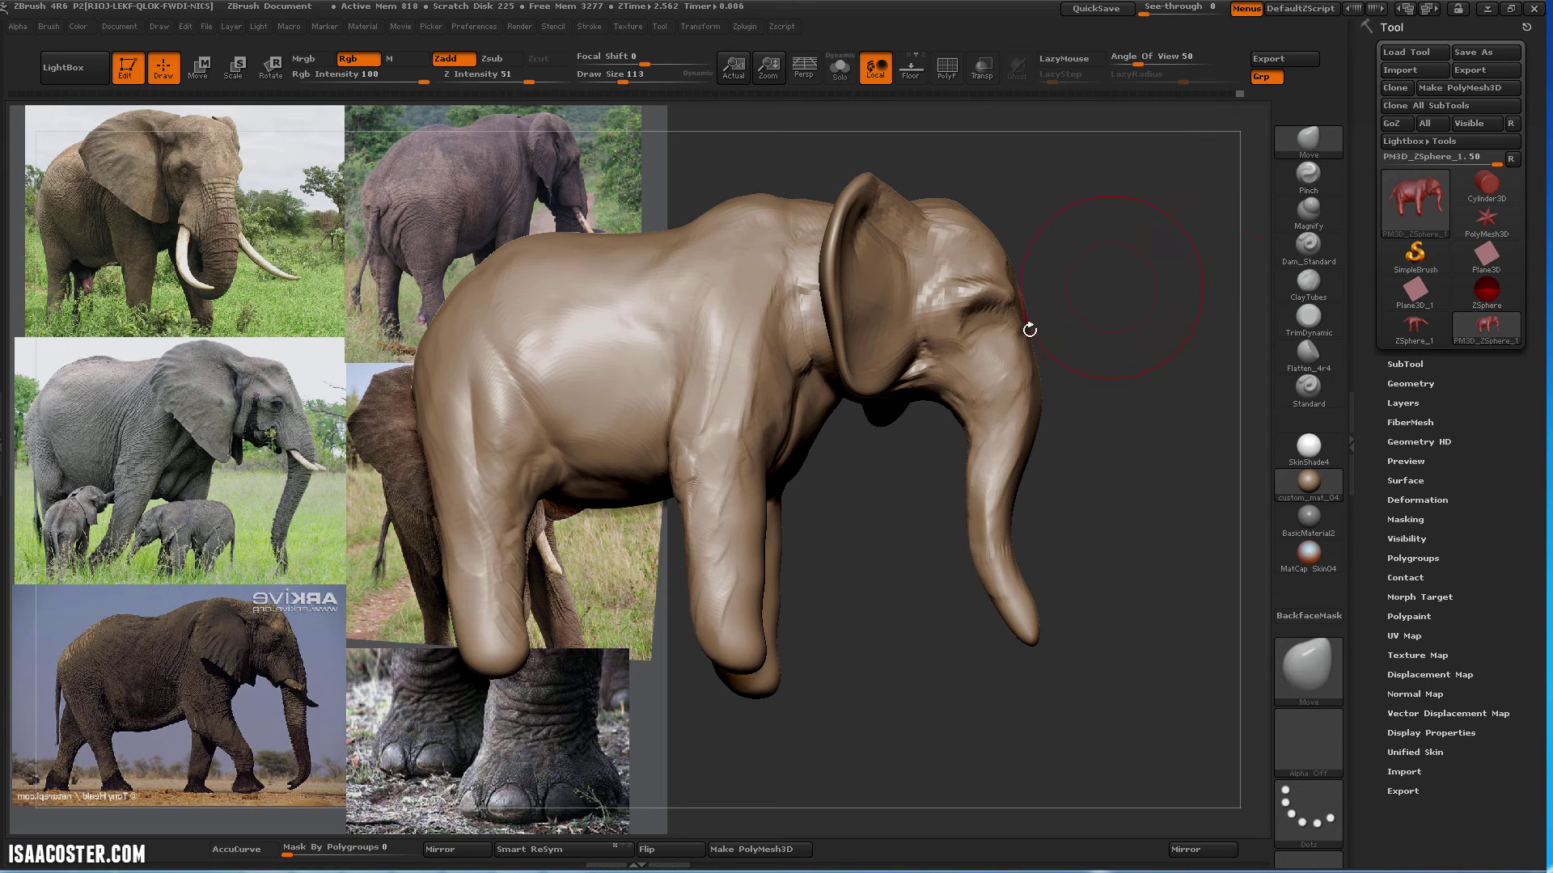
drag(996, 289, 978, 294)
key(s)
drag(1025, 305, 969, 285)
key(bracketright)
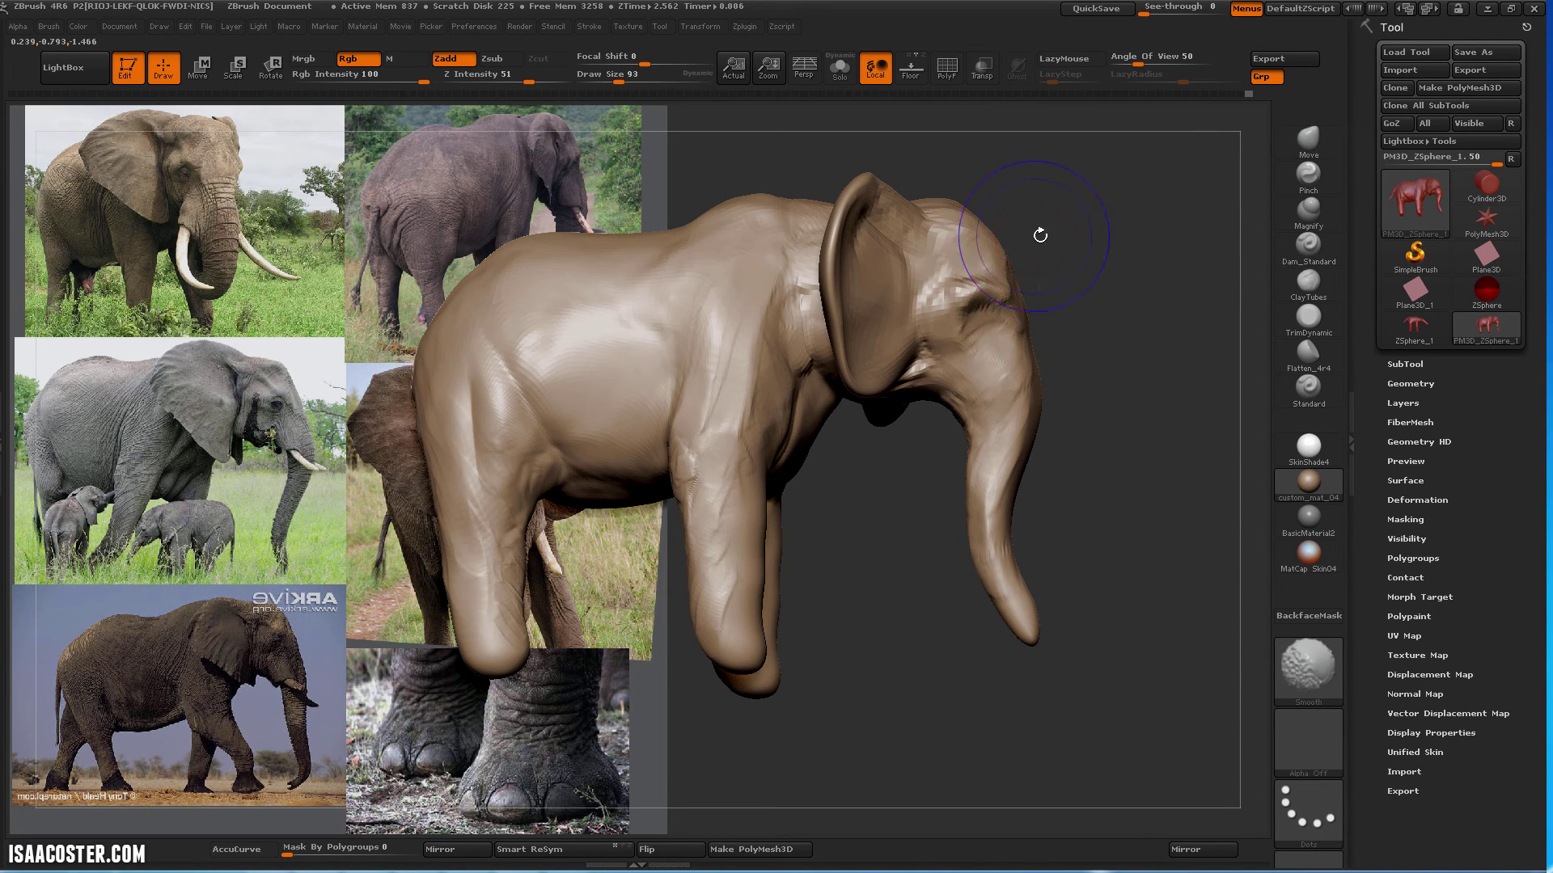
shift+drag(1040, 235, 1020, 228)
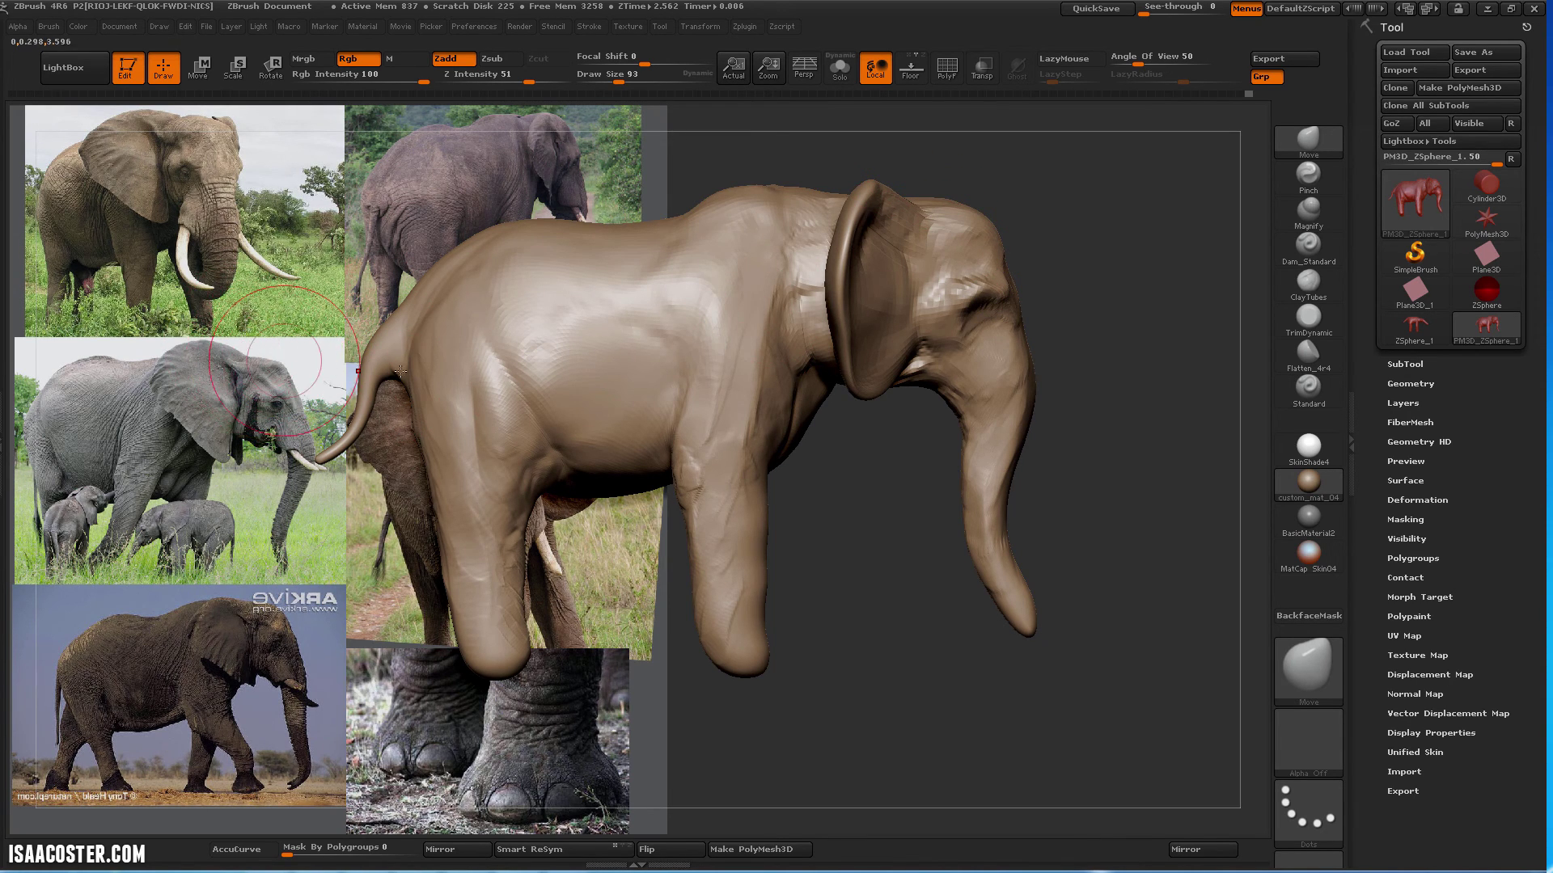
Refine the crown of the head and the trunk's base with the Move brush at draw sizes between 86 and 126
key(shift)
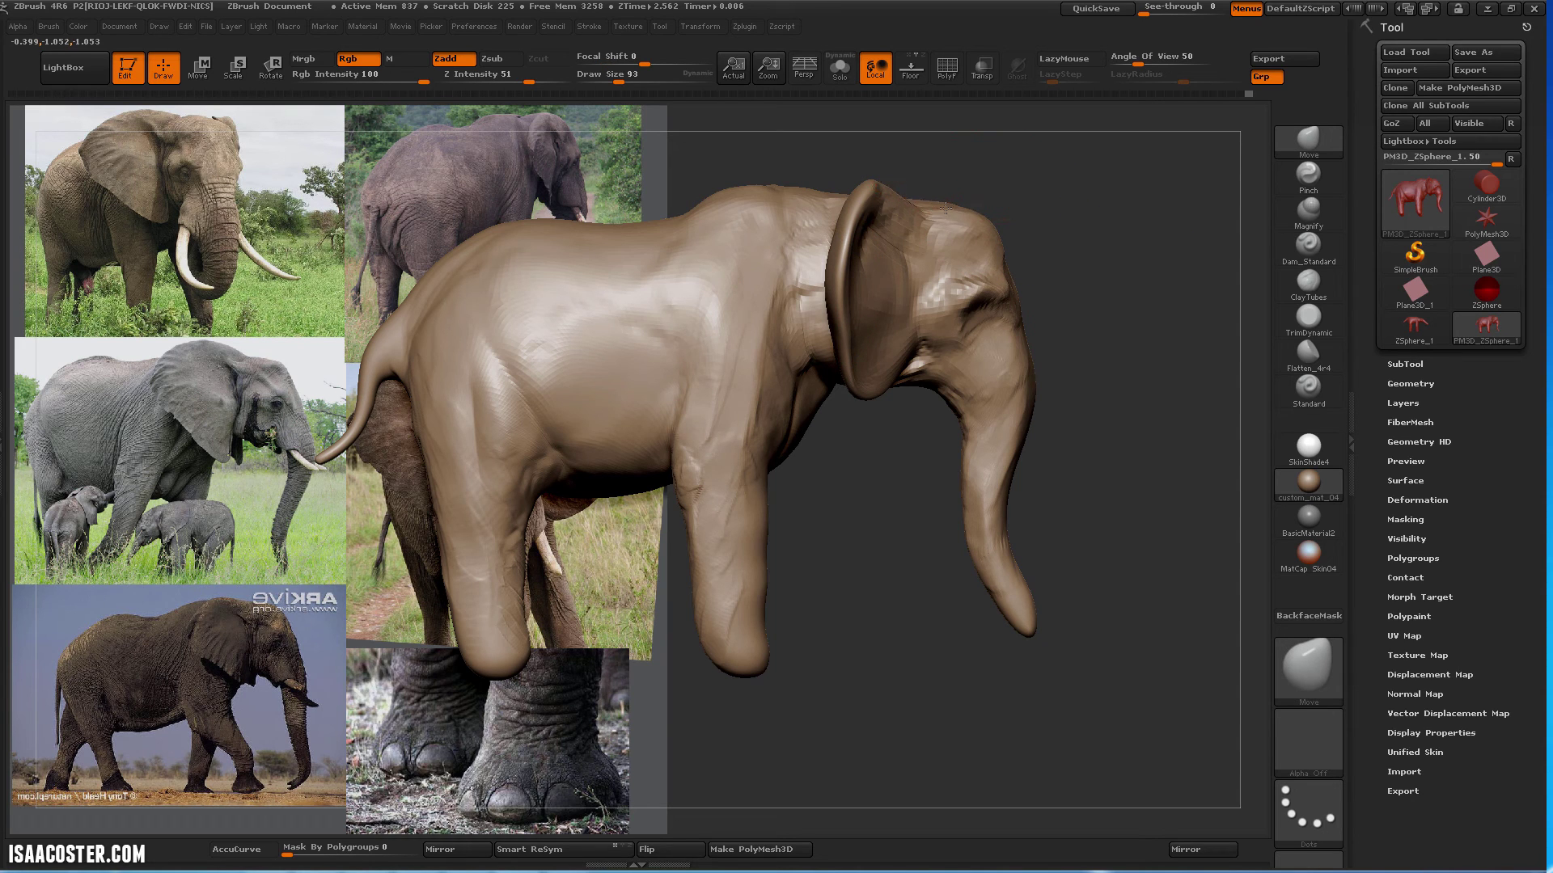
mouse_move(948, 189)
mouse_down()
mouse_move(980, 169)
mouse_move(937, 190)
mouse_move(962, 209)
mouse_up()
key(s)
key(s)
drag(1021, 252, 1011, 253)
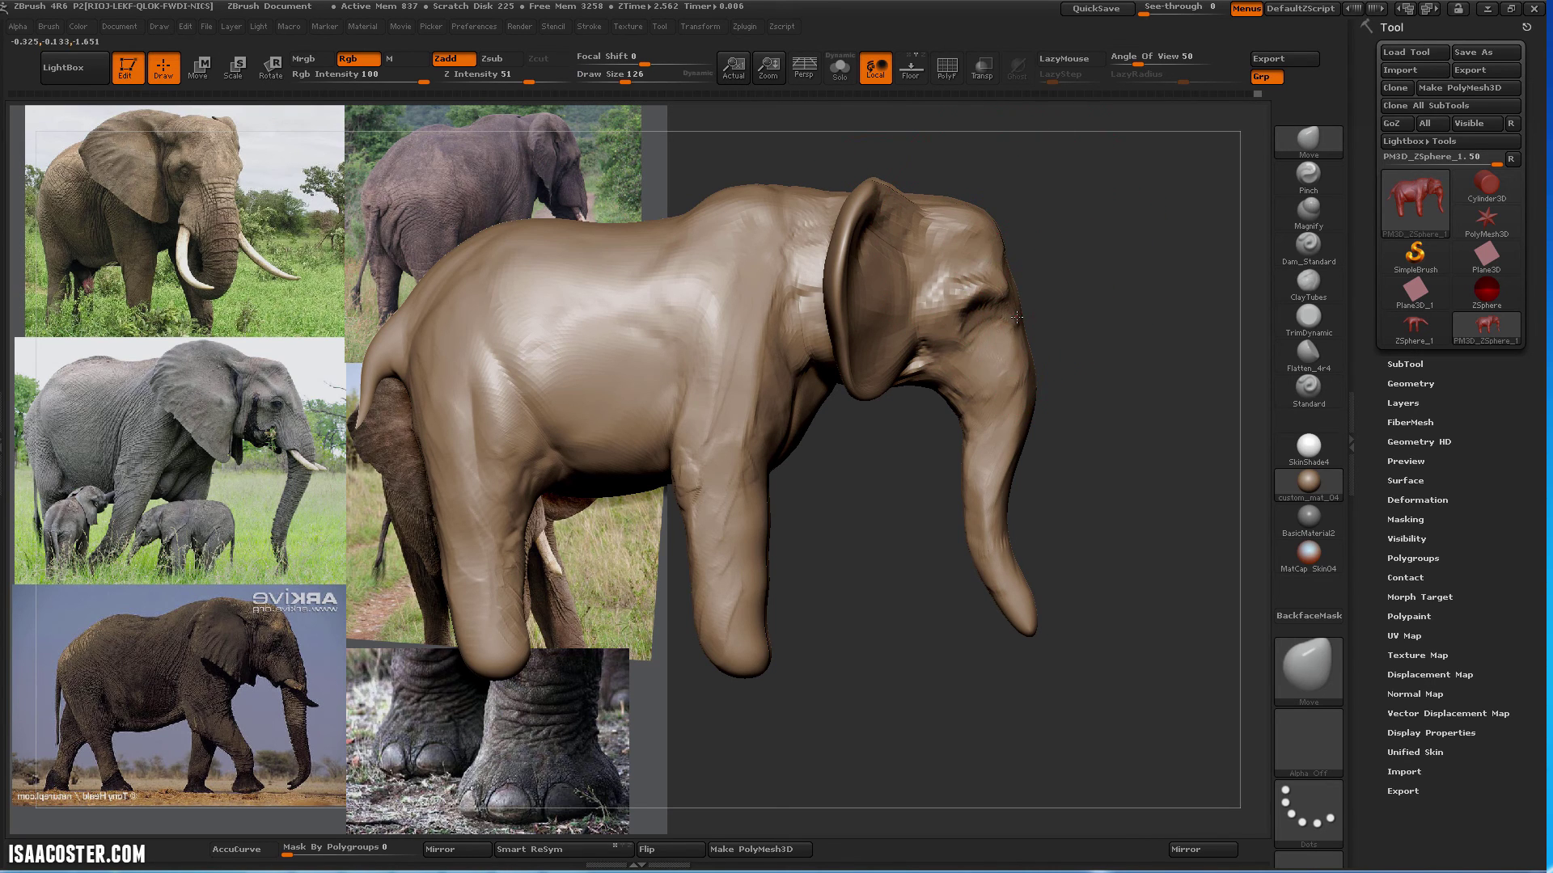
key(s)
drag(1017, 311, 1005, 311)
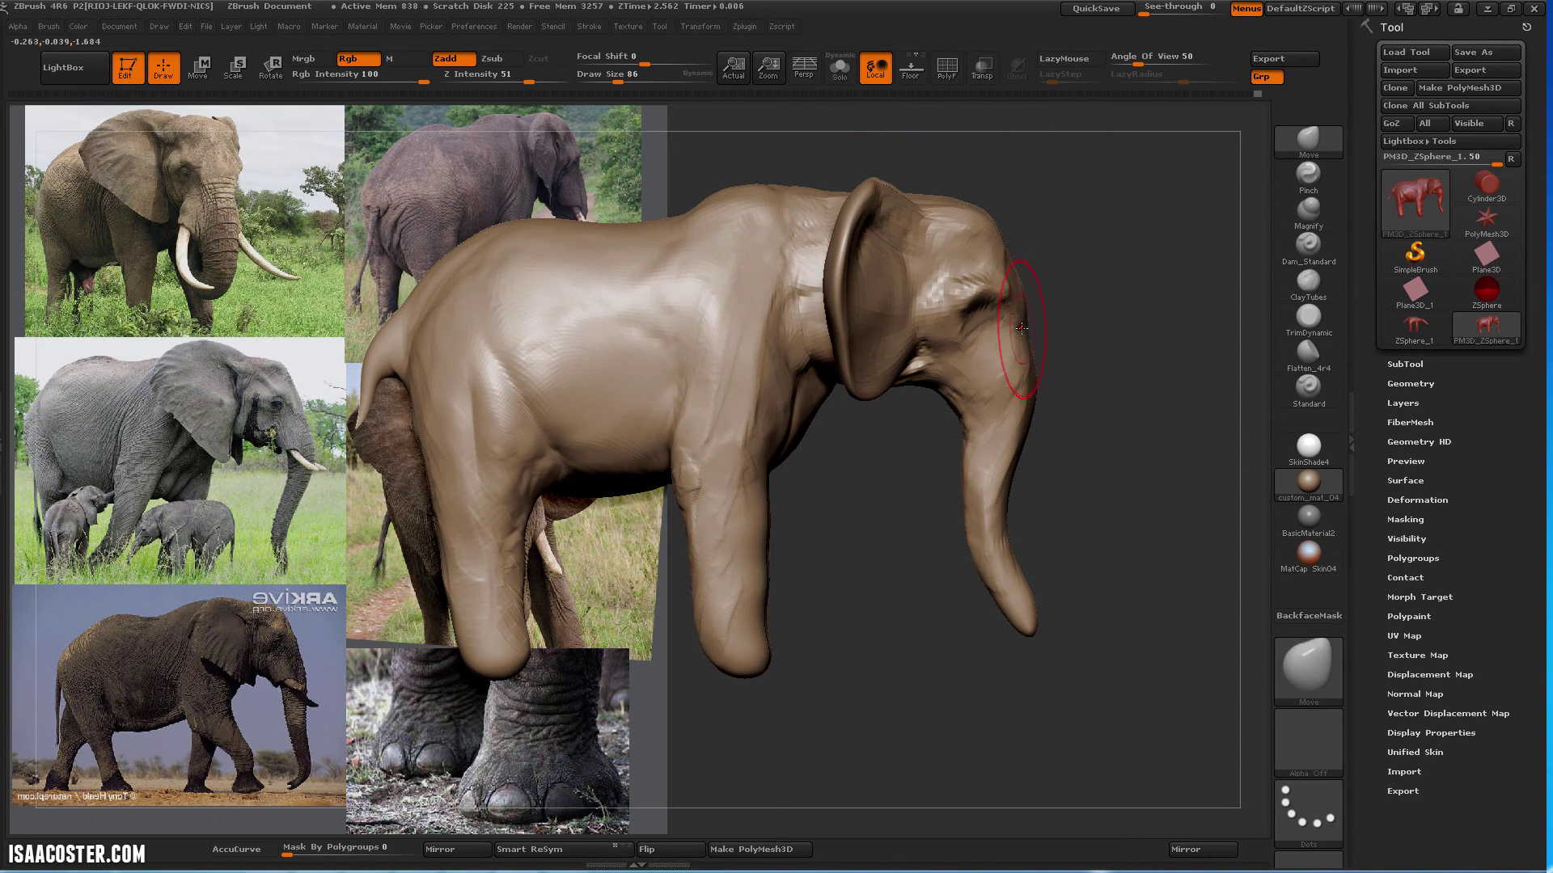
Carve the crease around the eye with Dam_Standard at draw size 53 and build up the brow with ClayTubes at draw size 68
mouse_move(1083, 346)
mouse_down()
mouse_move(1064, 260)
mouse_move(1253, 271)
mouse_up()
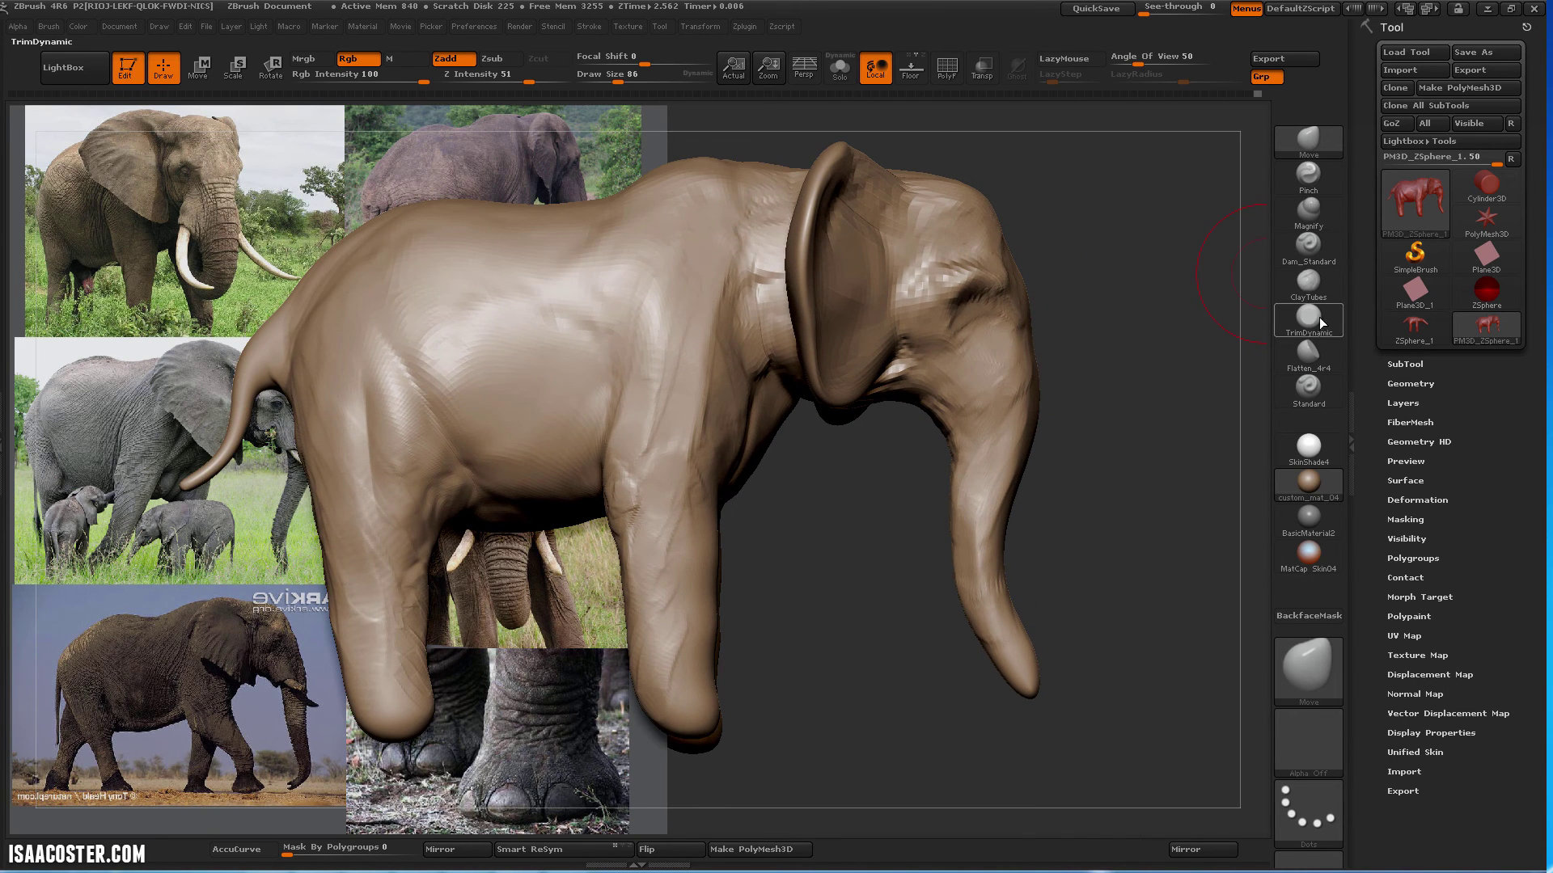
mouse_move(1156, 300)
alt+mouse_down()
mouse_move(1221, 326)
mouse_move(1142, 310)
alt+mouse_up()
click(1303, 254)
key(s)
drag(1026, 289, 1017, 288)
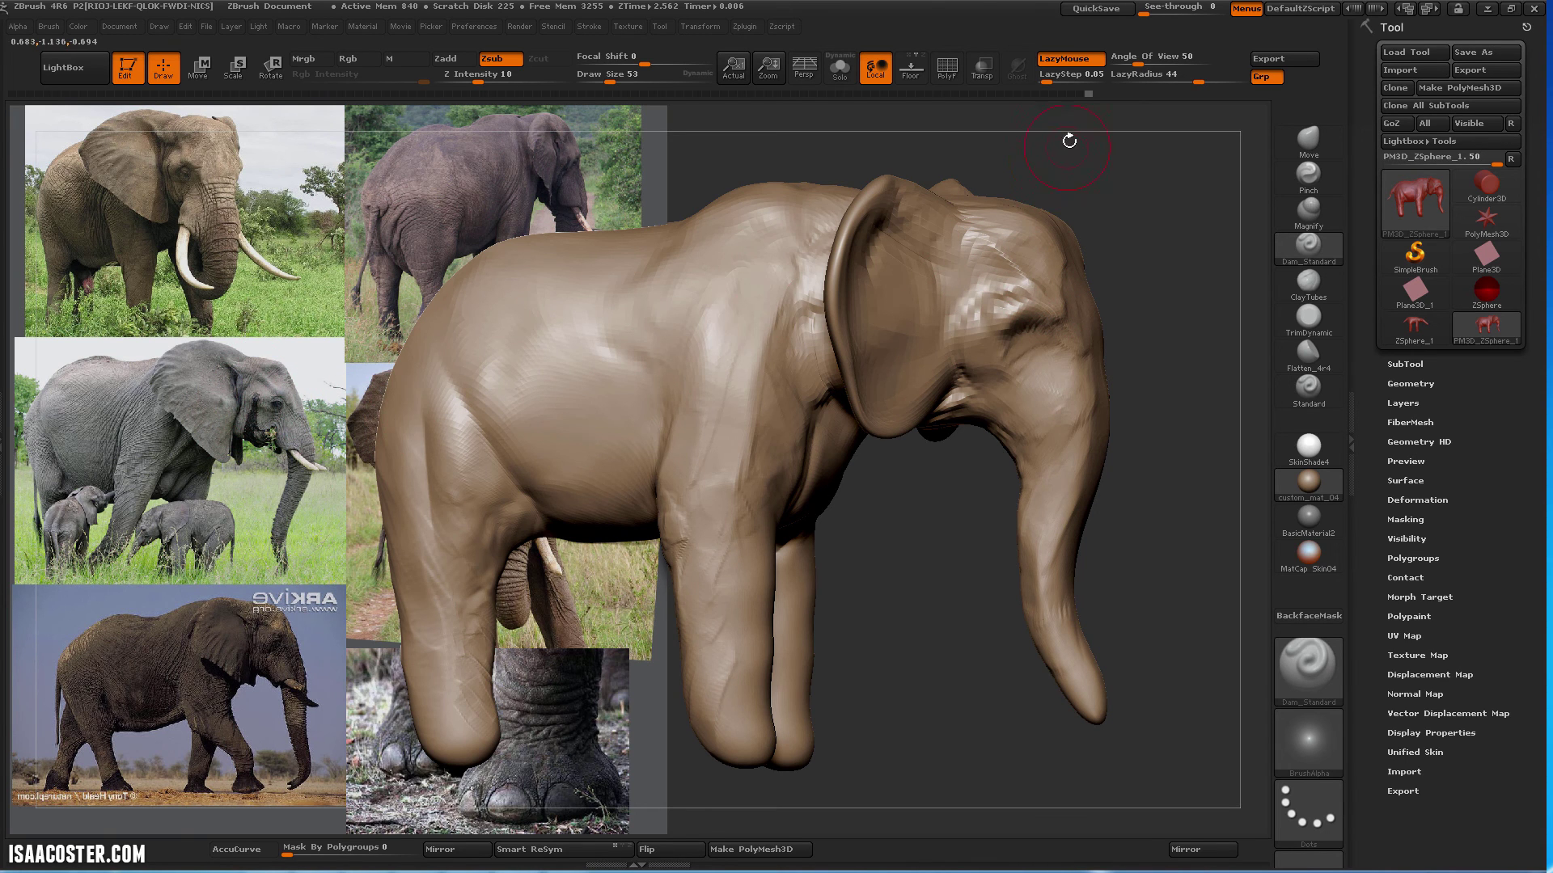
drag(1069, 141, 1047, 297)
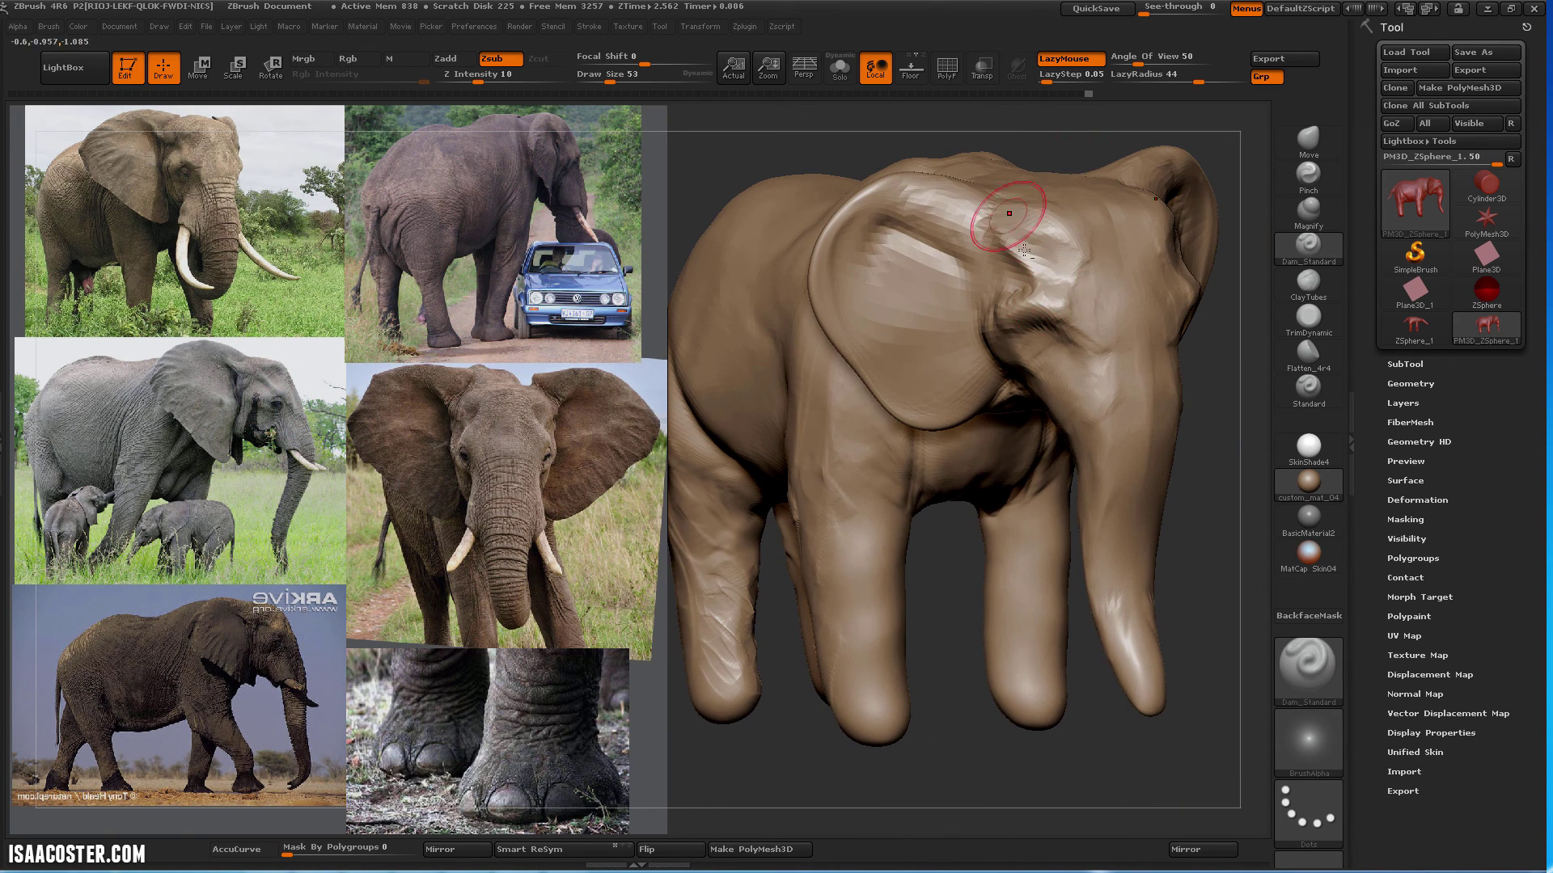
click(1307, 283)
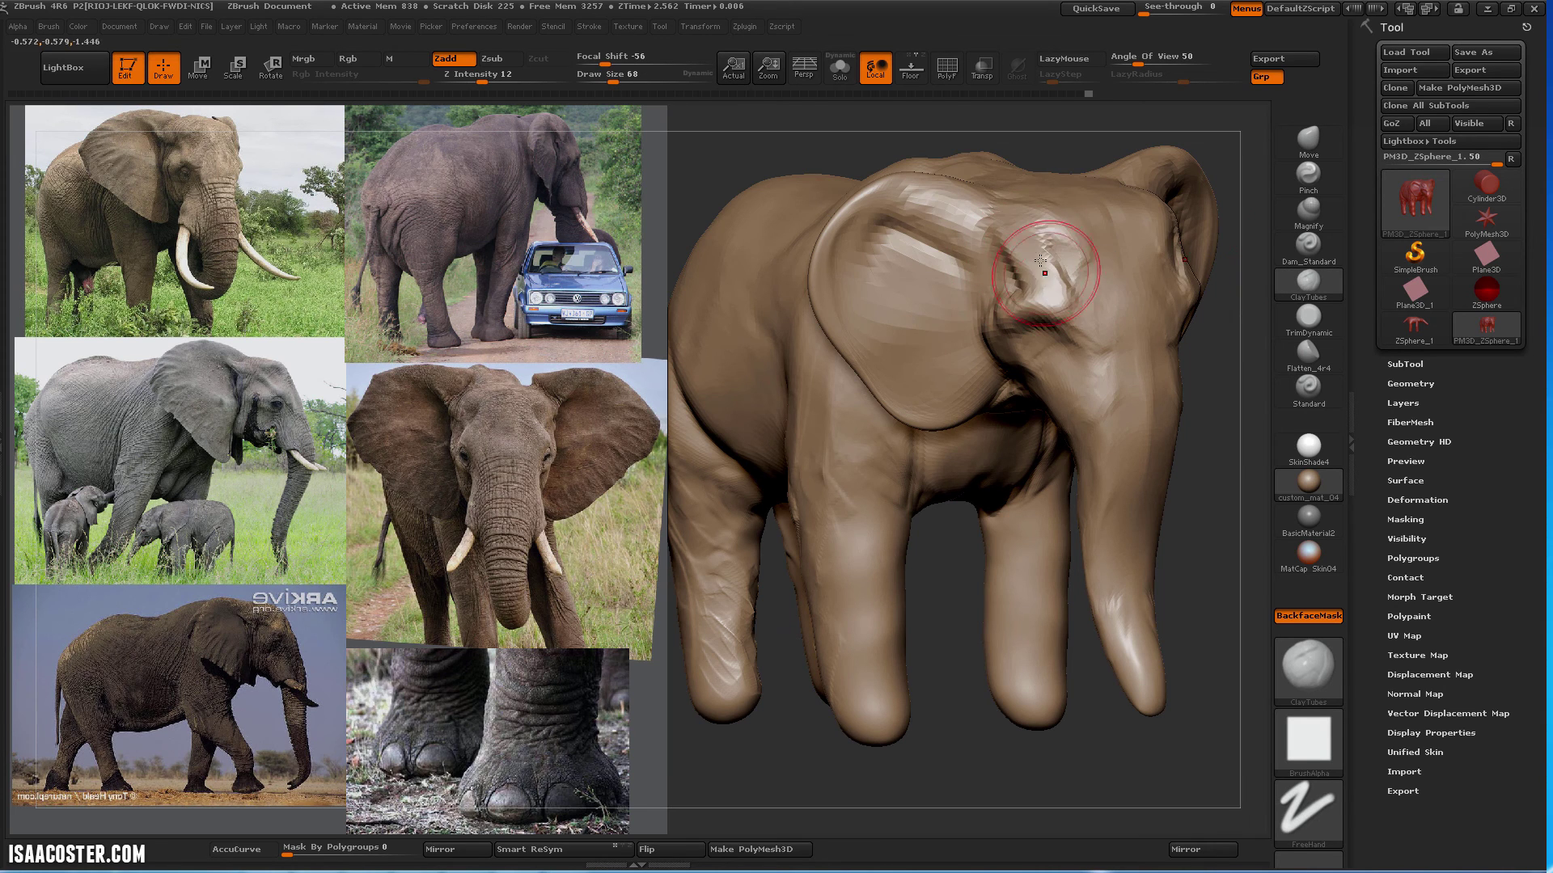
mouse_move(1227, 552)
mouse_down()
mouse_move(954, 550)
mouse_move(804, 530)
mouse_move(807, 509)
mouse_up()
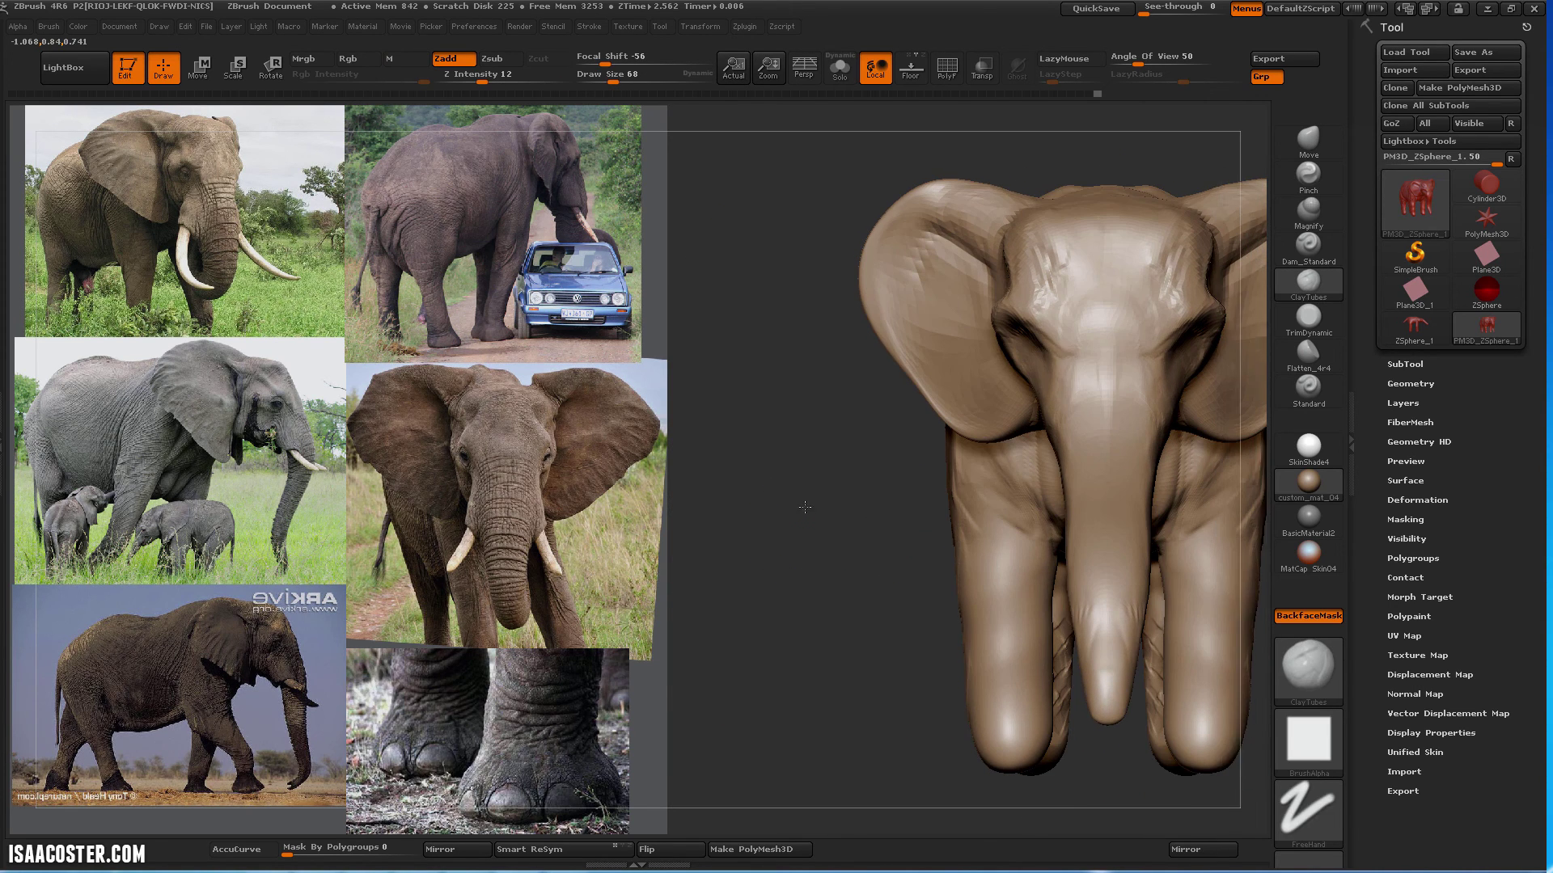
Narrow the sides of the face below the eyes and widen the upper trunk with the Move brush at draw size 75
click(1302, 173)
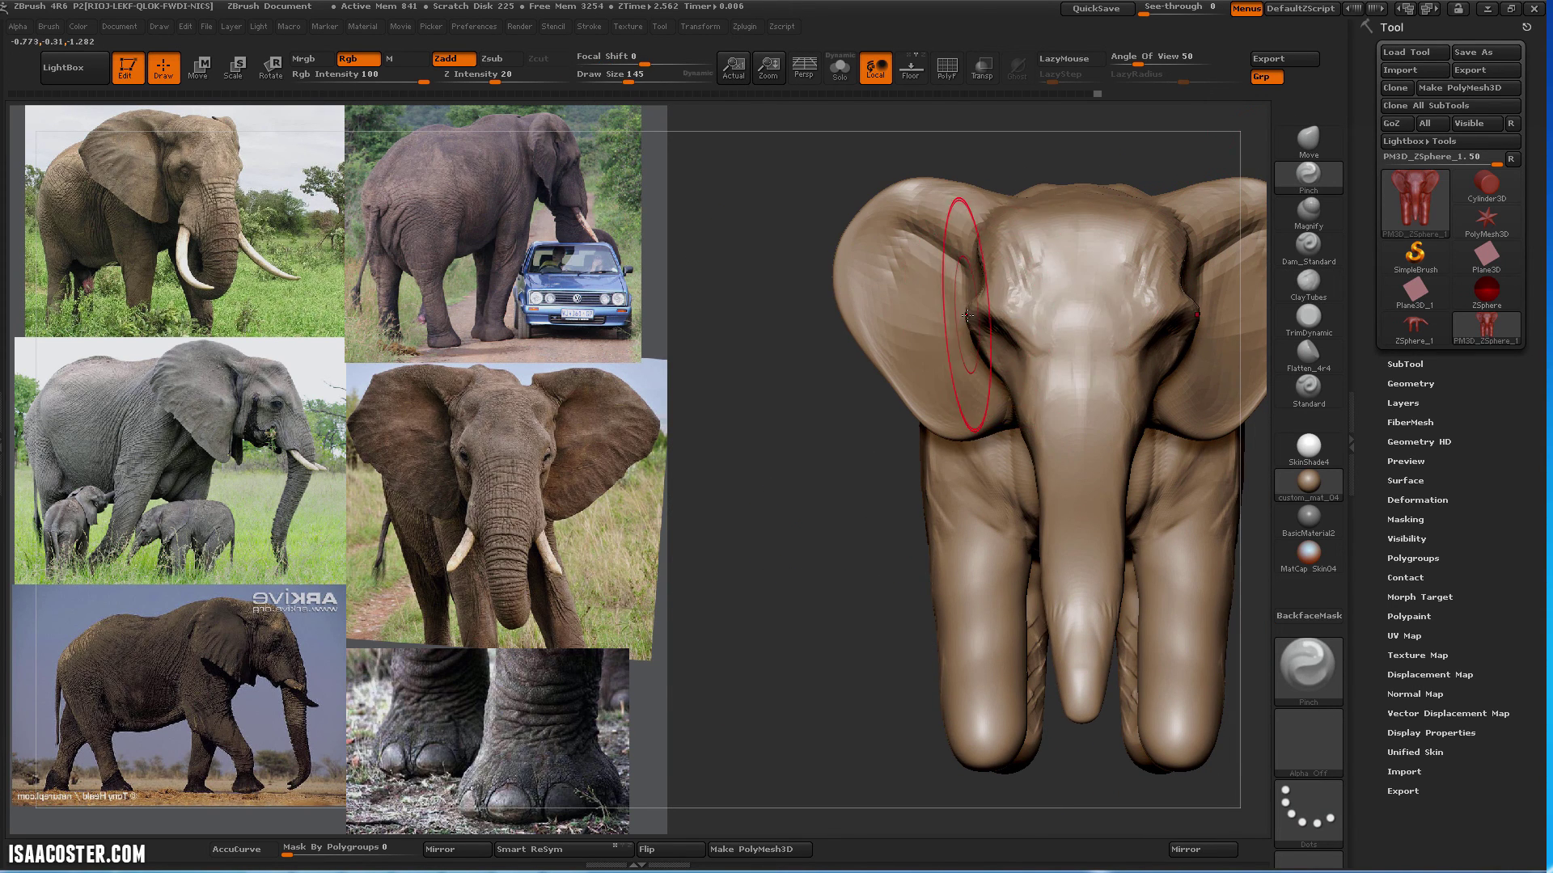
drag(958, 313, 993, 325)
click(1308, 139)
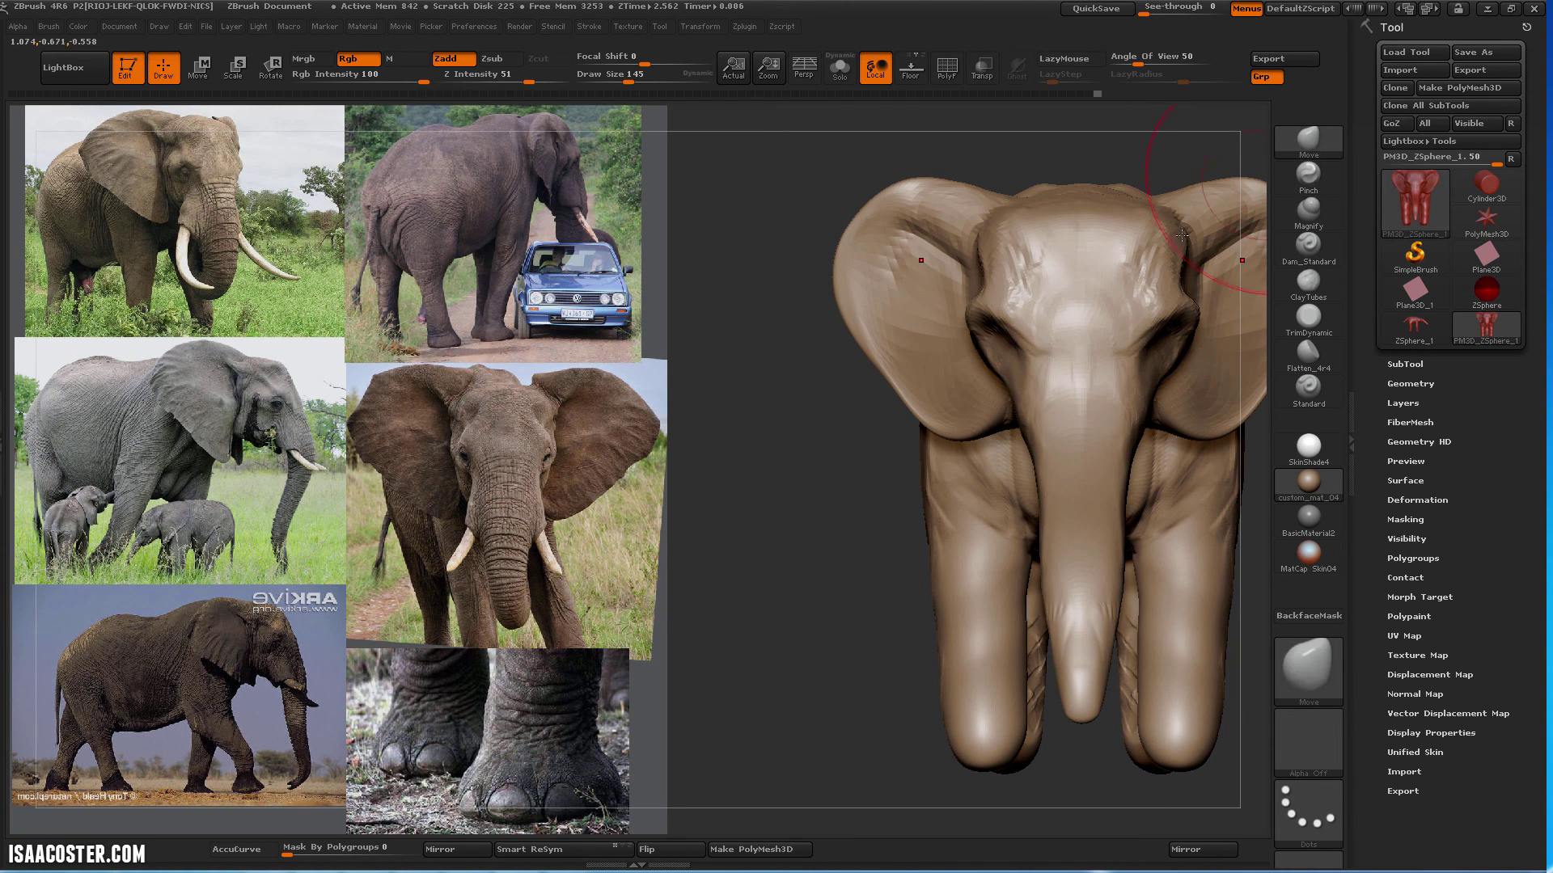
mouse_move(978, 319)
mouse_down()
mouse_move(1009, 326)
mouse_move(1006, 346)
mouse_up()
key(s)
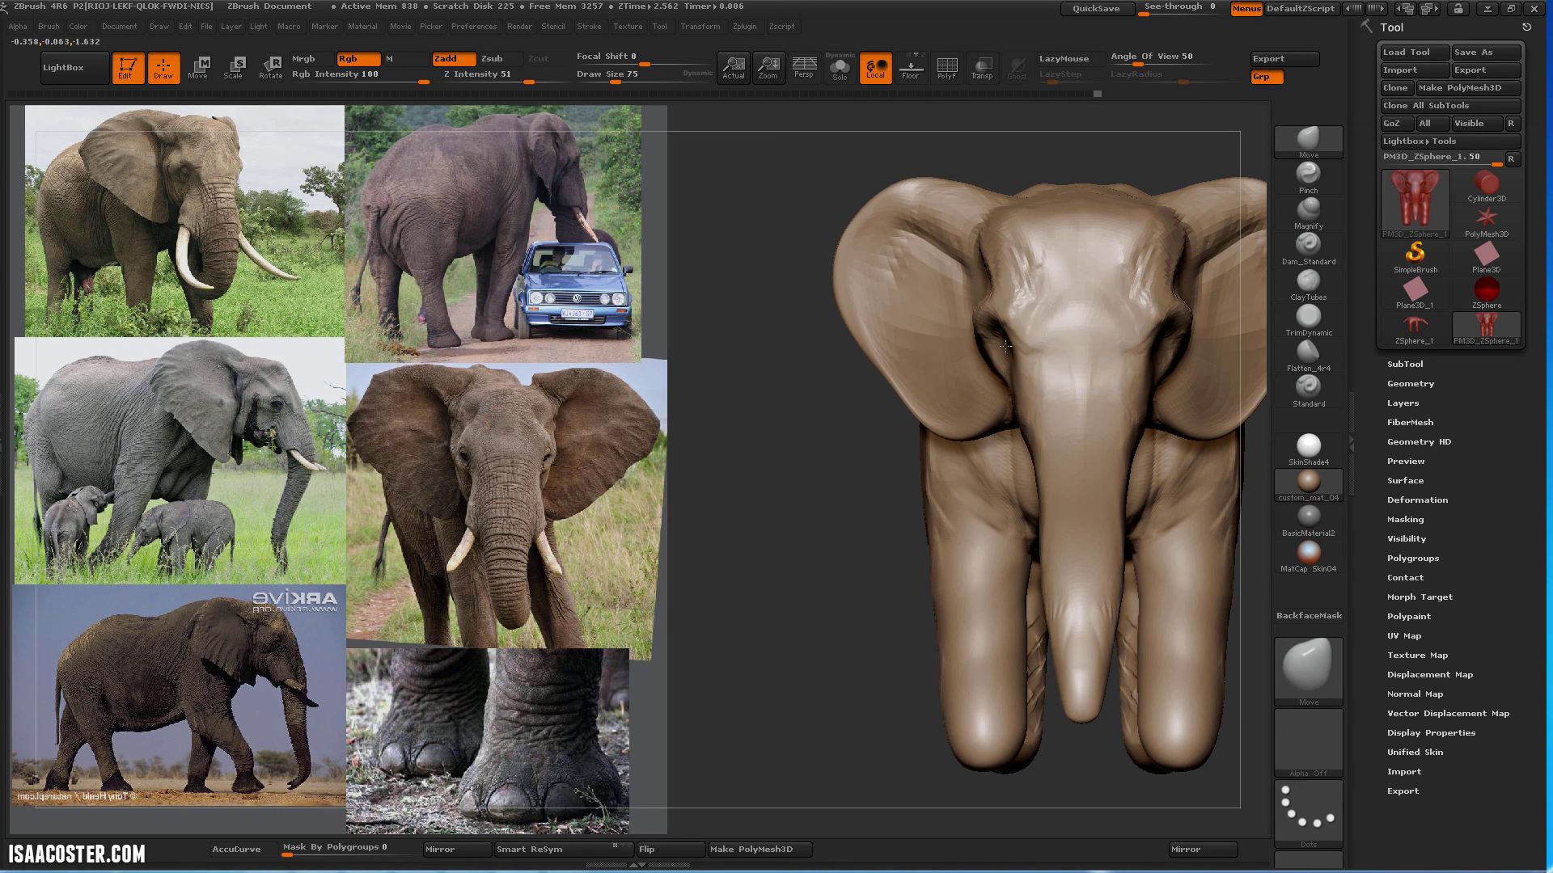
drag(1046, 470, 1001, 449)
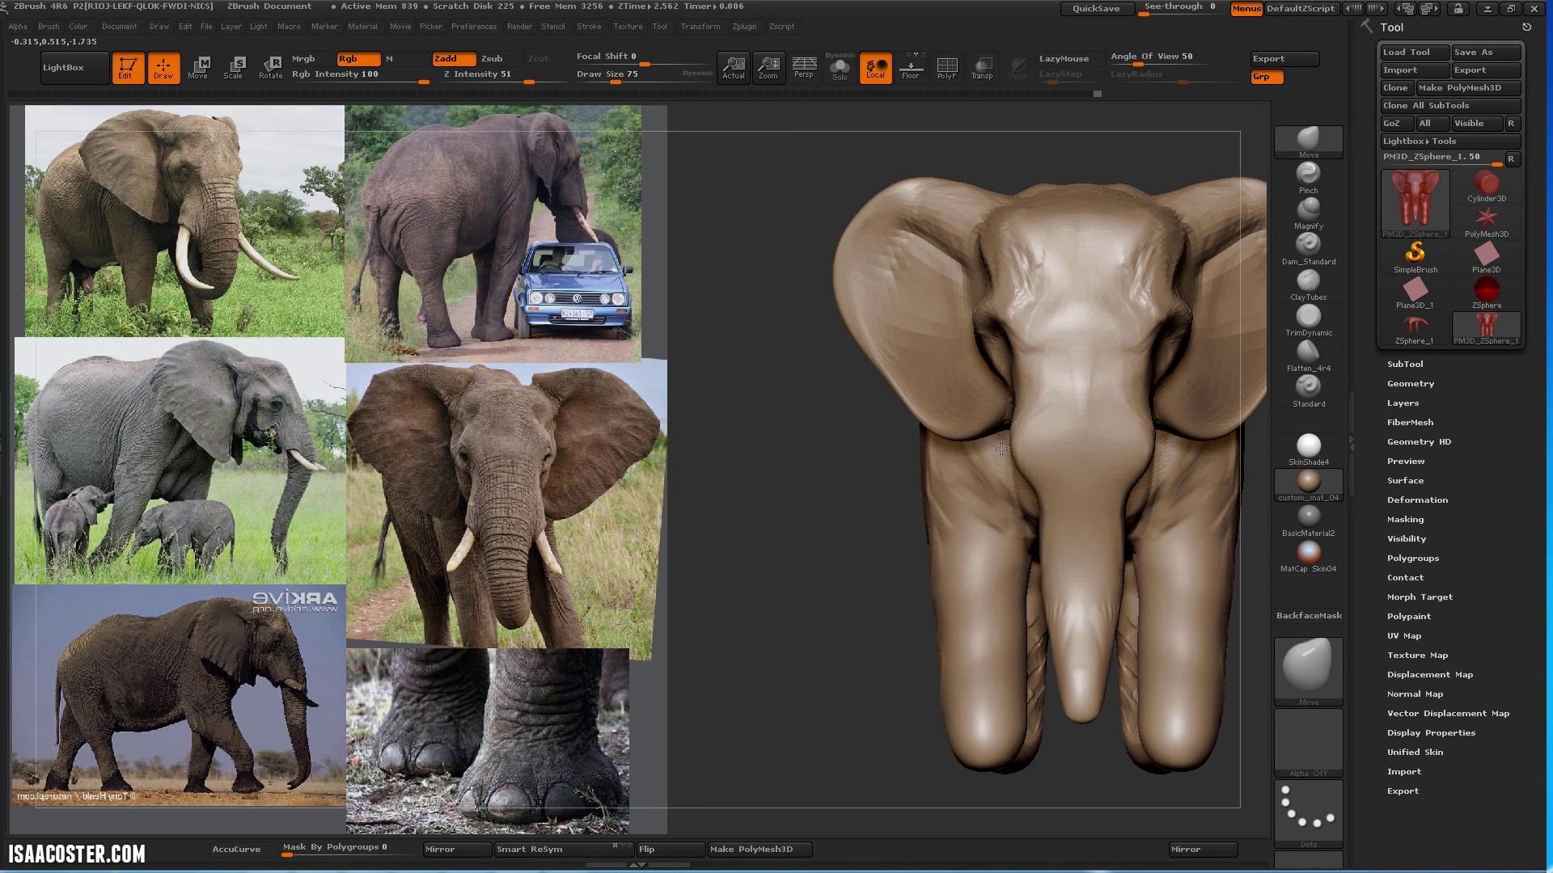
mouse_move(846, 594)
mouse_down()
mouse_move(900, 568)
mouse_move(1000, 422)
mouse_move(976, 422)
mouse_up()
mouse_move(1165, 441)
mouse_down()
mouse_move(1071, 430)
mouse_move(1213, 409)
mouse_up()
Build up the cheek beside the trunk's base with ClayTubes at draw size 75 and carve the tusk socket beneath it at draw size 35
click(1308, 280)
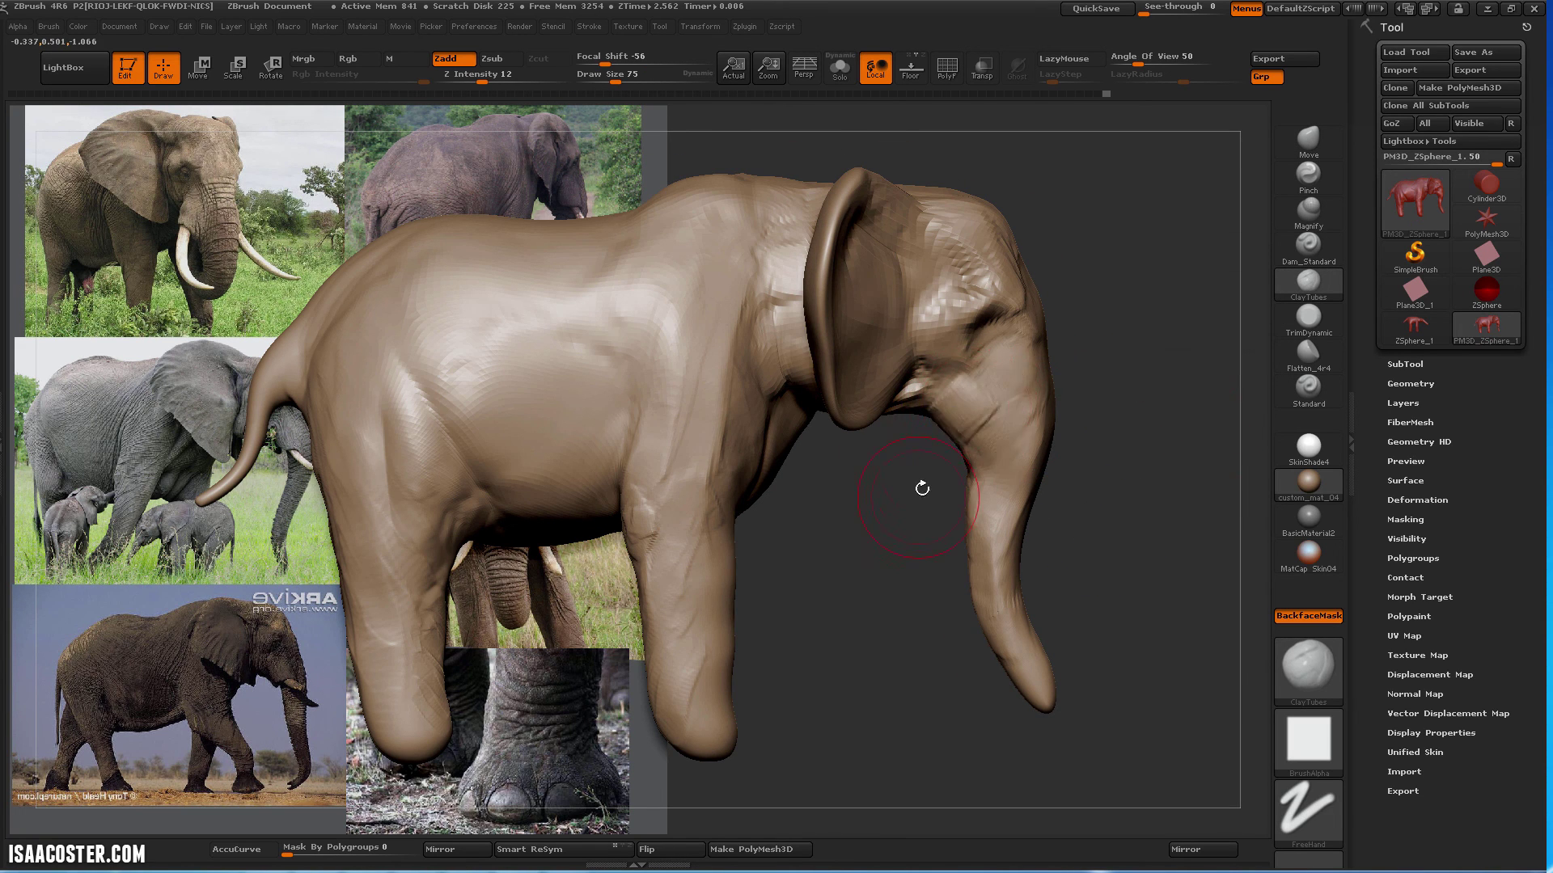
mouse_move(922, 489)
mouse_down()
mouse_move(951, 412)
mouse_move(980, 404)
mouse_up()
right_drag(980, 404, 956, 419)
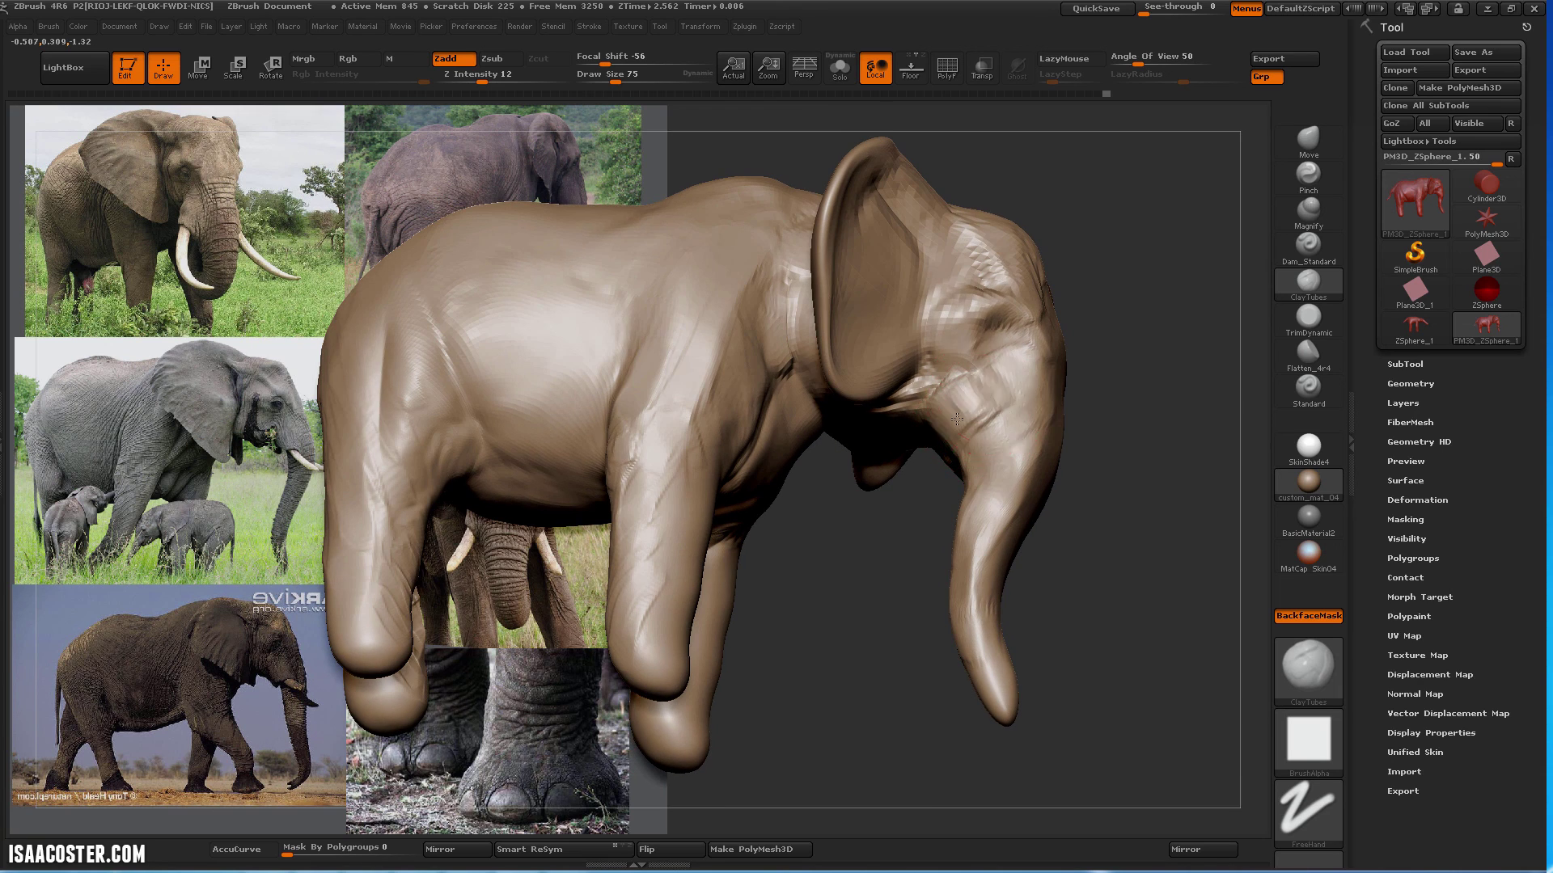
drag(991, 438, 995, 437)
key(bracketleft)
key(bracketleft)
key(bracketleft)
key(bracketleft)
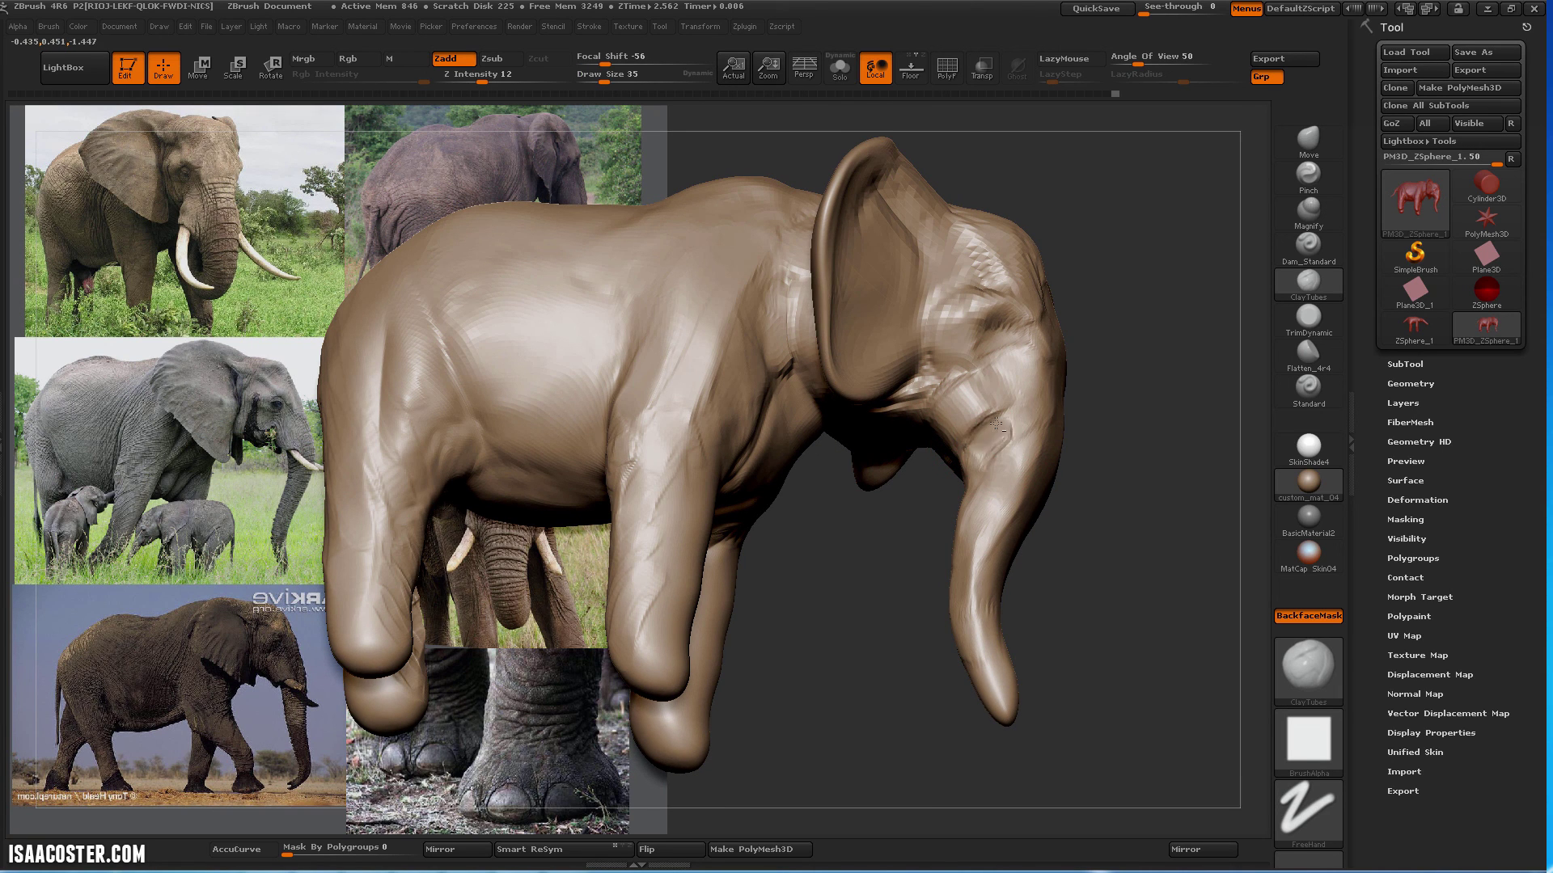
drag(1133, 444, 970, 440)
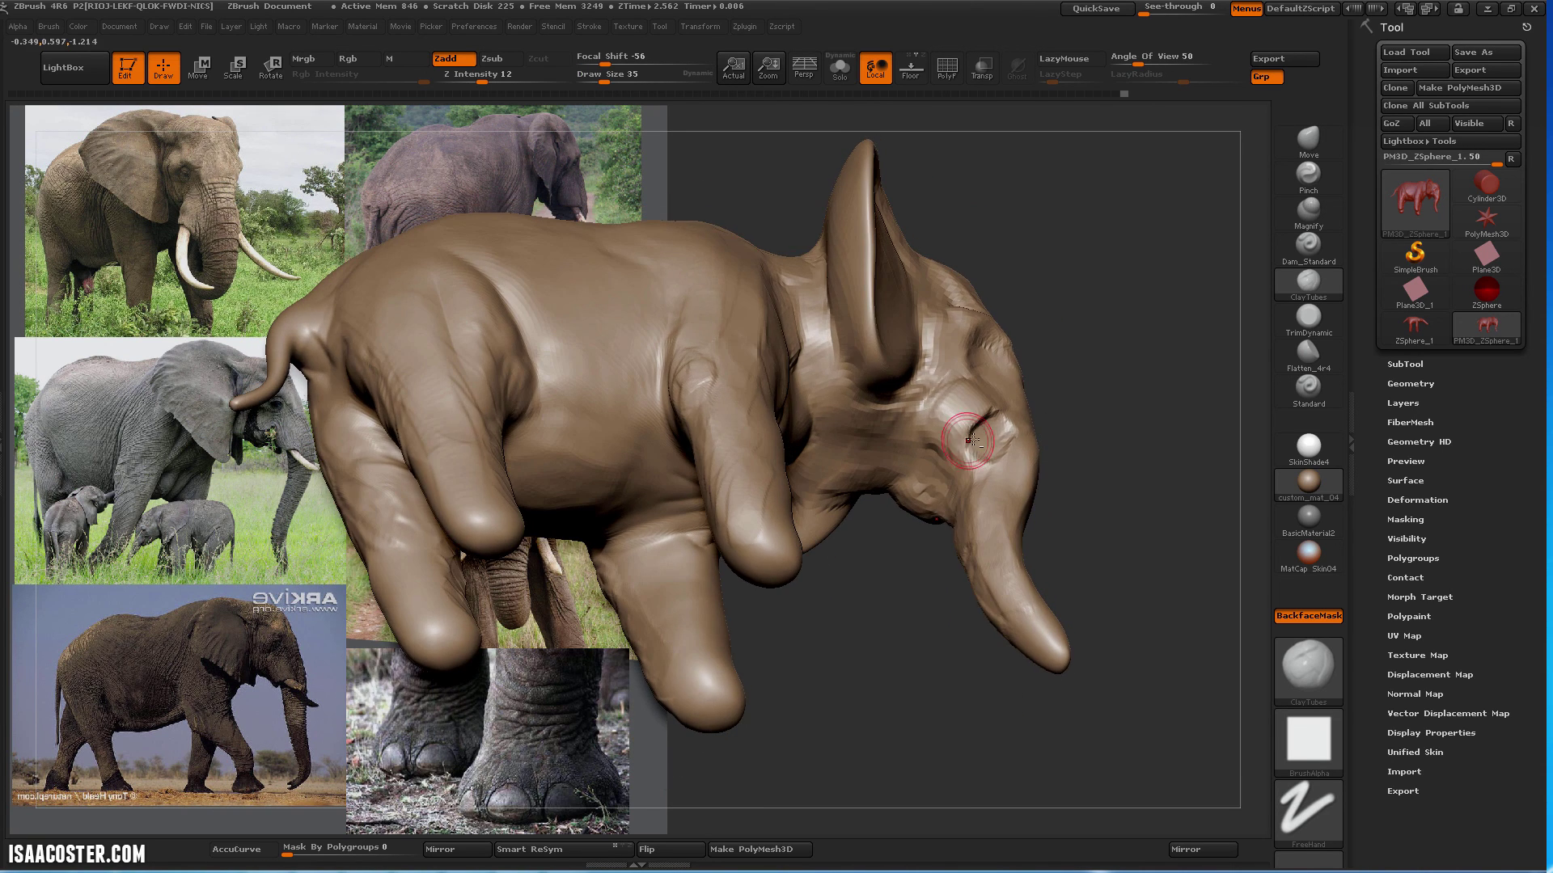
drag(1075, 495, 1003, 566)
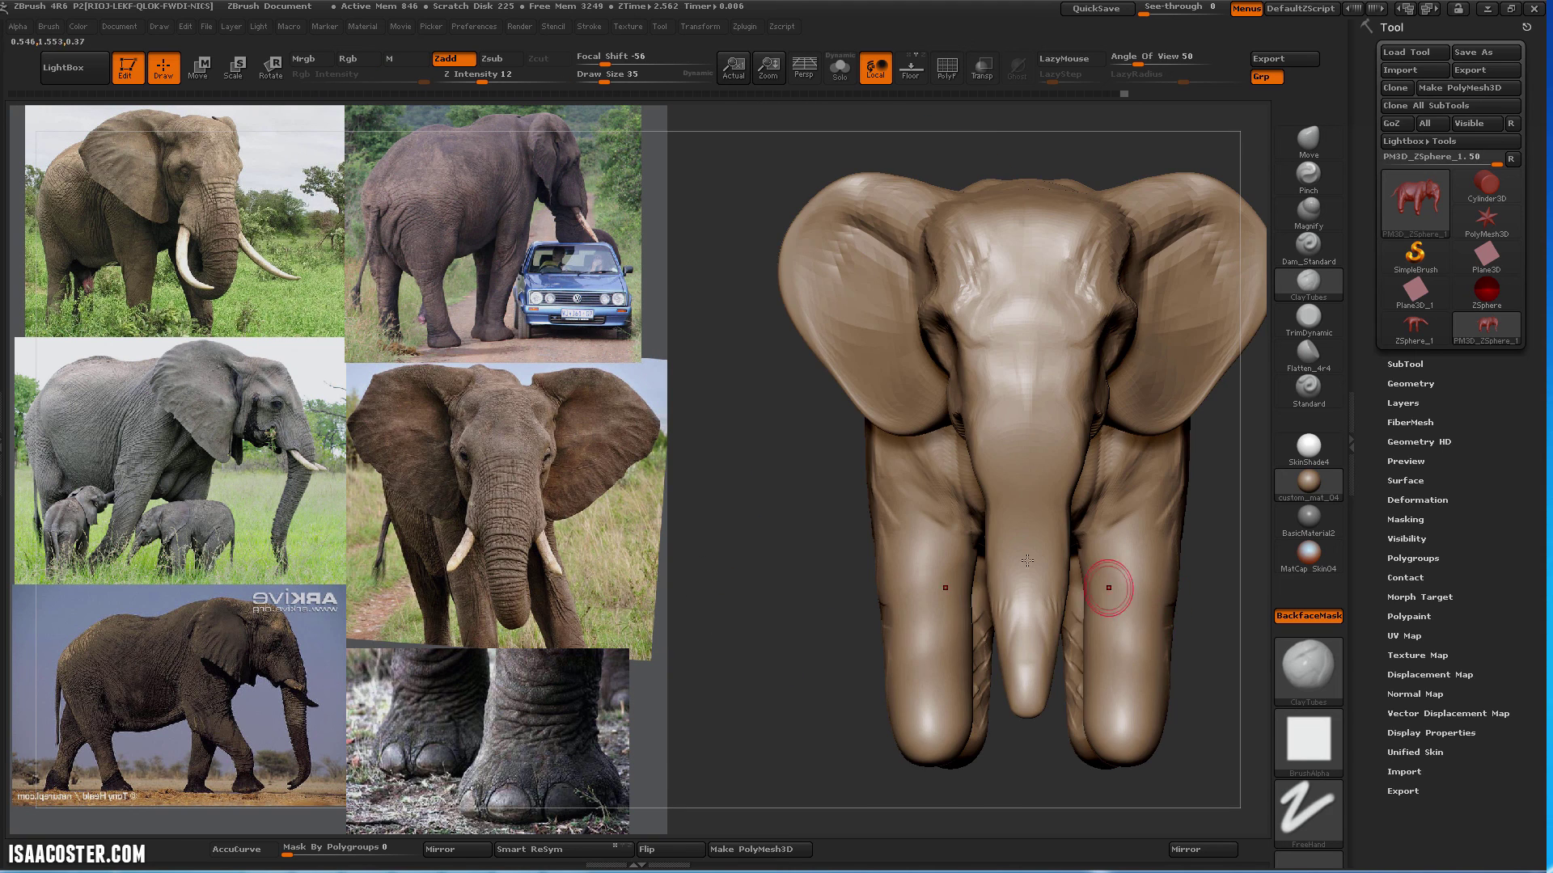
Build up the surface planes along the front and sides of the trunk with ClayTubes at draw size 59
drag(726, 495, 817, 473)
alt+drag(1197, 603, 1048, 566)
drag(1048, 566, 1107, 558)
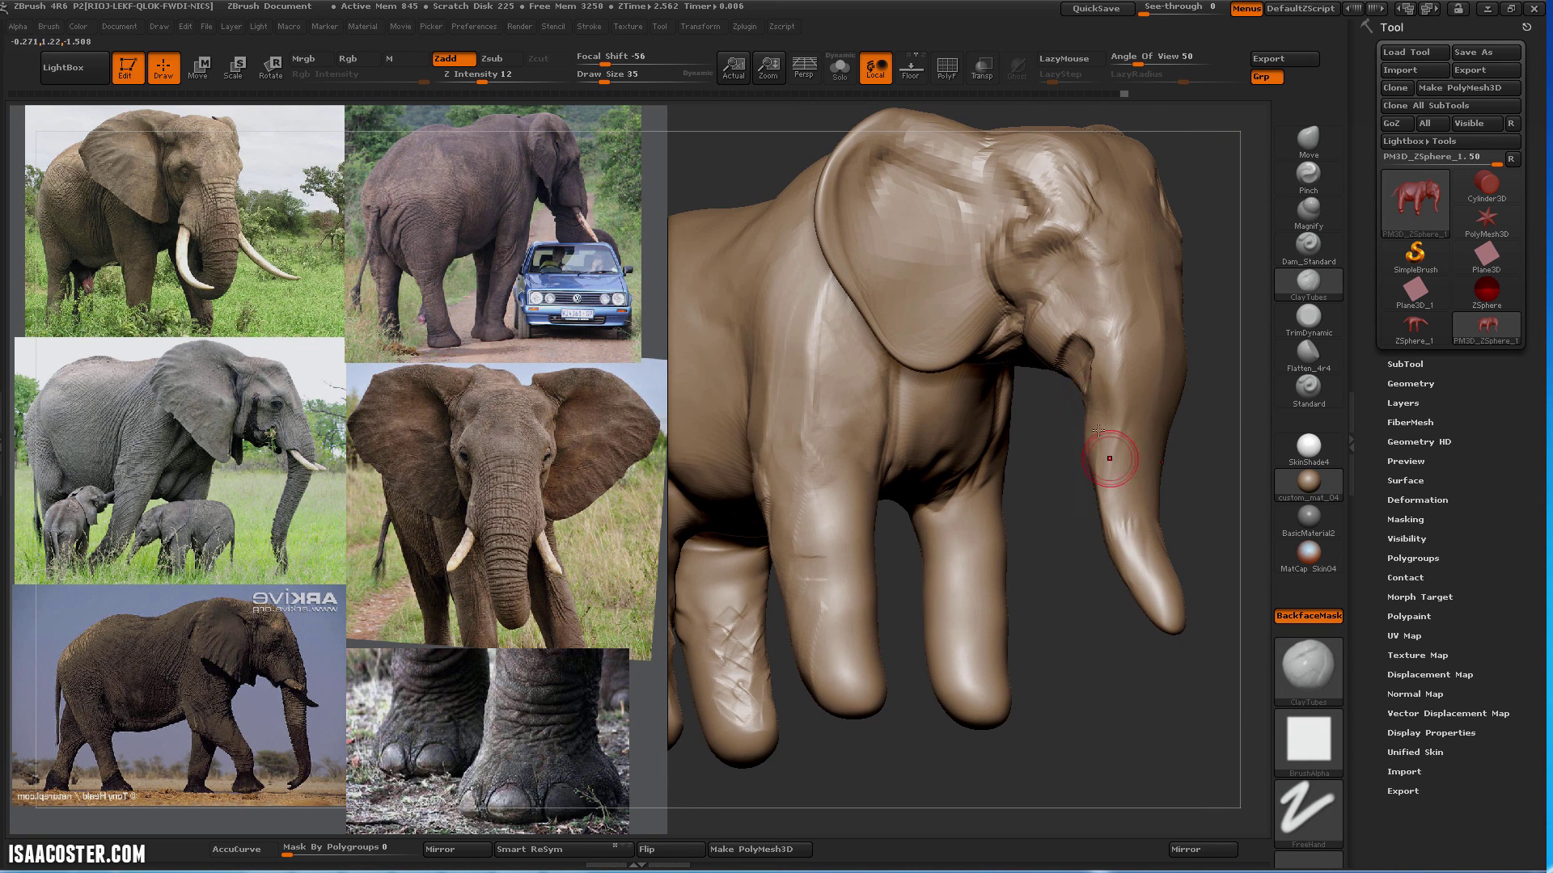
key(s)
mouse_move(1109, 409)
mouse_down()
mouse_move(1132, 436)
mouse_move(1130, 487)
mouse_up()
mouse_move(1095, 638)
shift+mouse_down()
mouse_move(1102, 689)
mouse_move(1050, 646)
mouse_move(1106, 685)
mouse_move(1047, 684)
shift+mouse_up()
alt+drag(1165, 692, 1088, 675)
drag(1087, 675, 860, 687)
drag(860, 687, 922, 623)
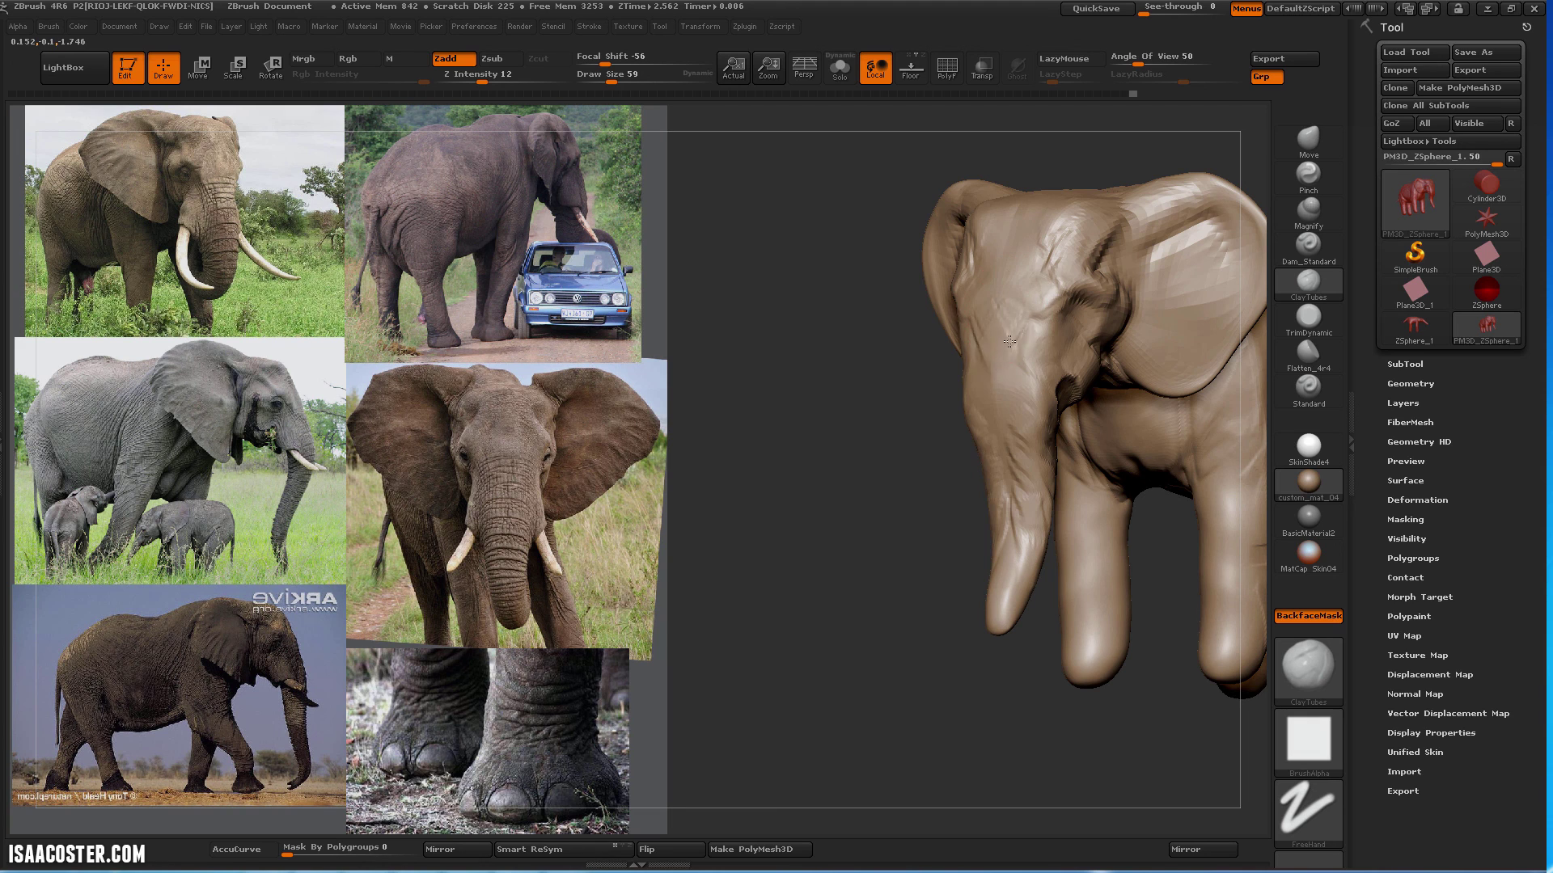
drag(901, 542, 962, 554)
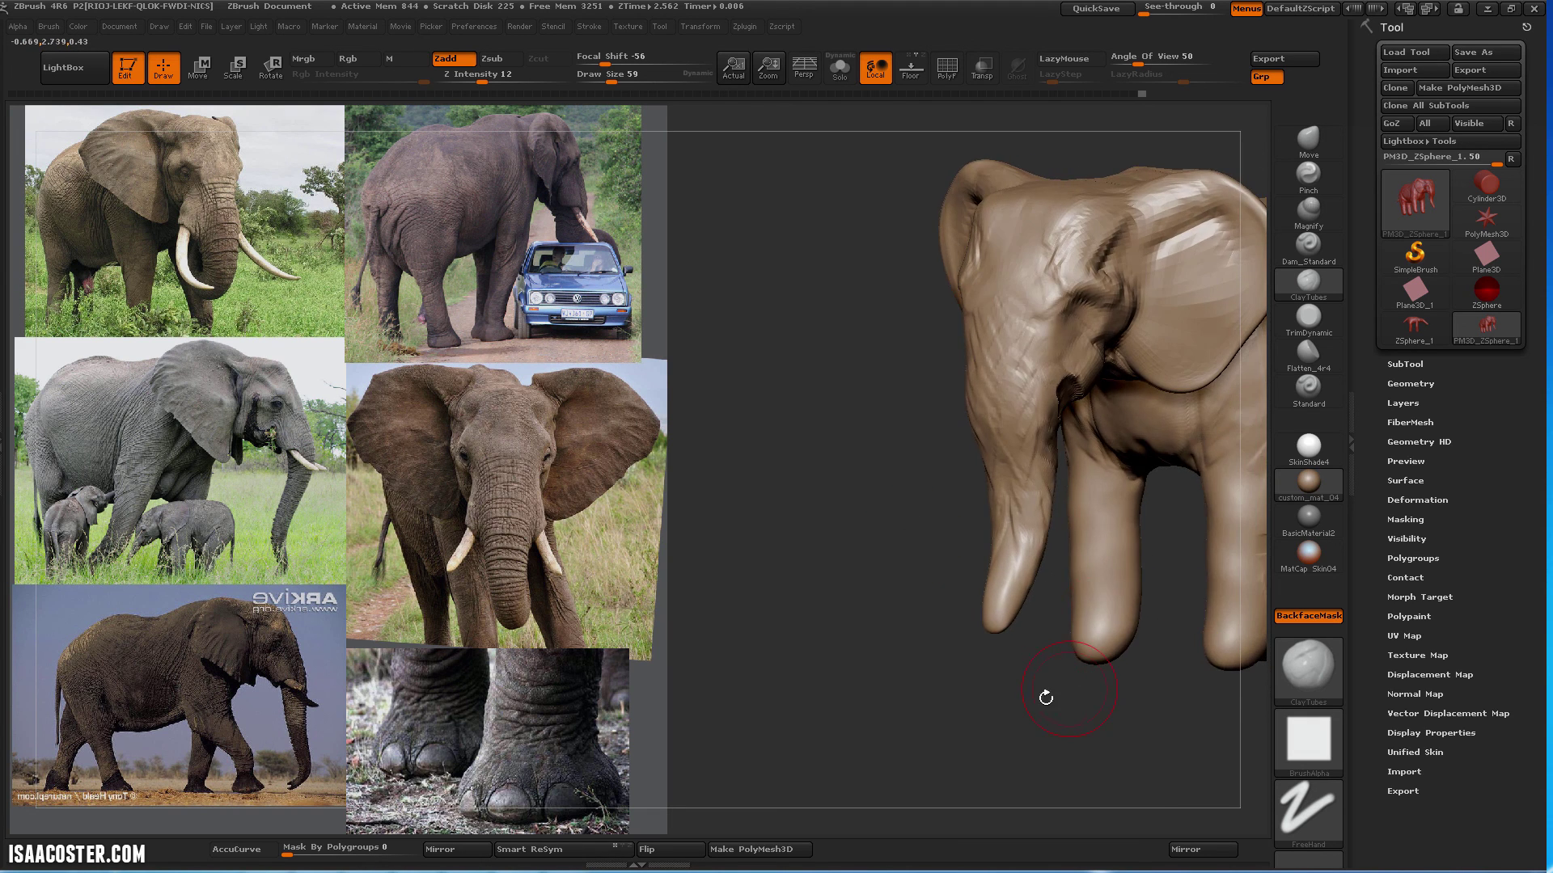
drag(1043, 696, 1085, 756)
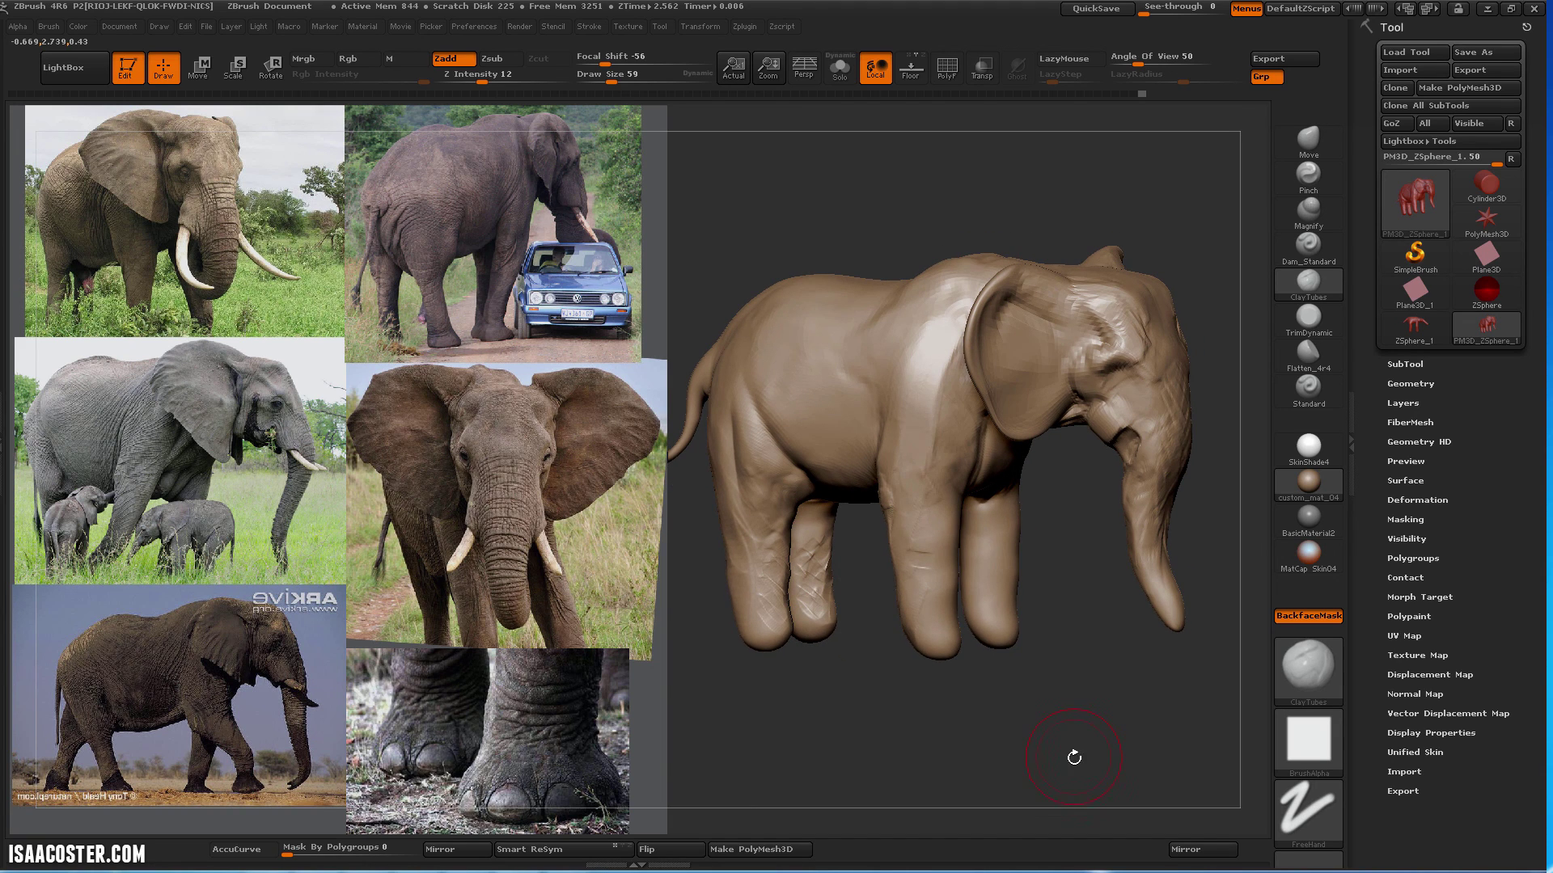